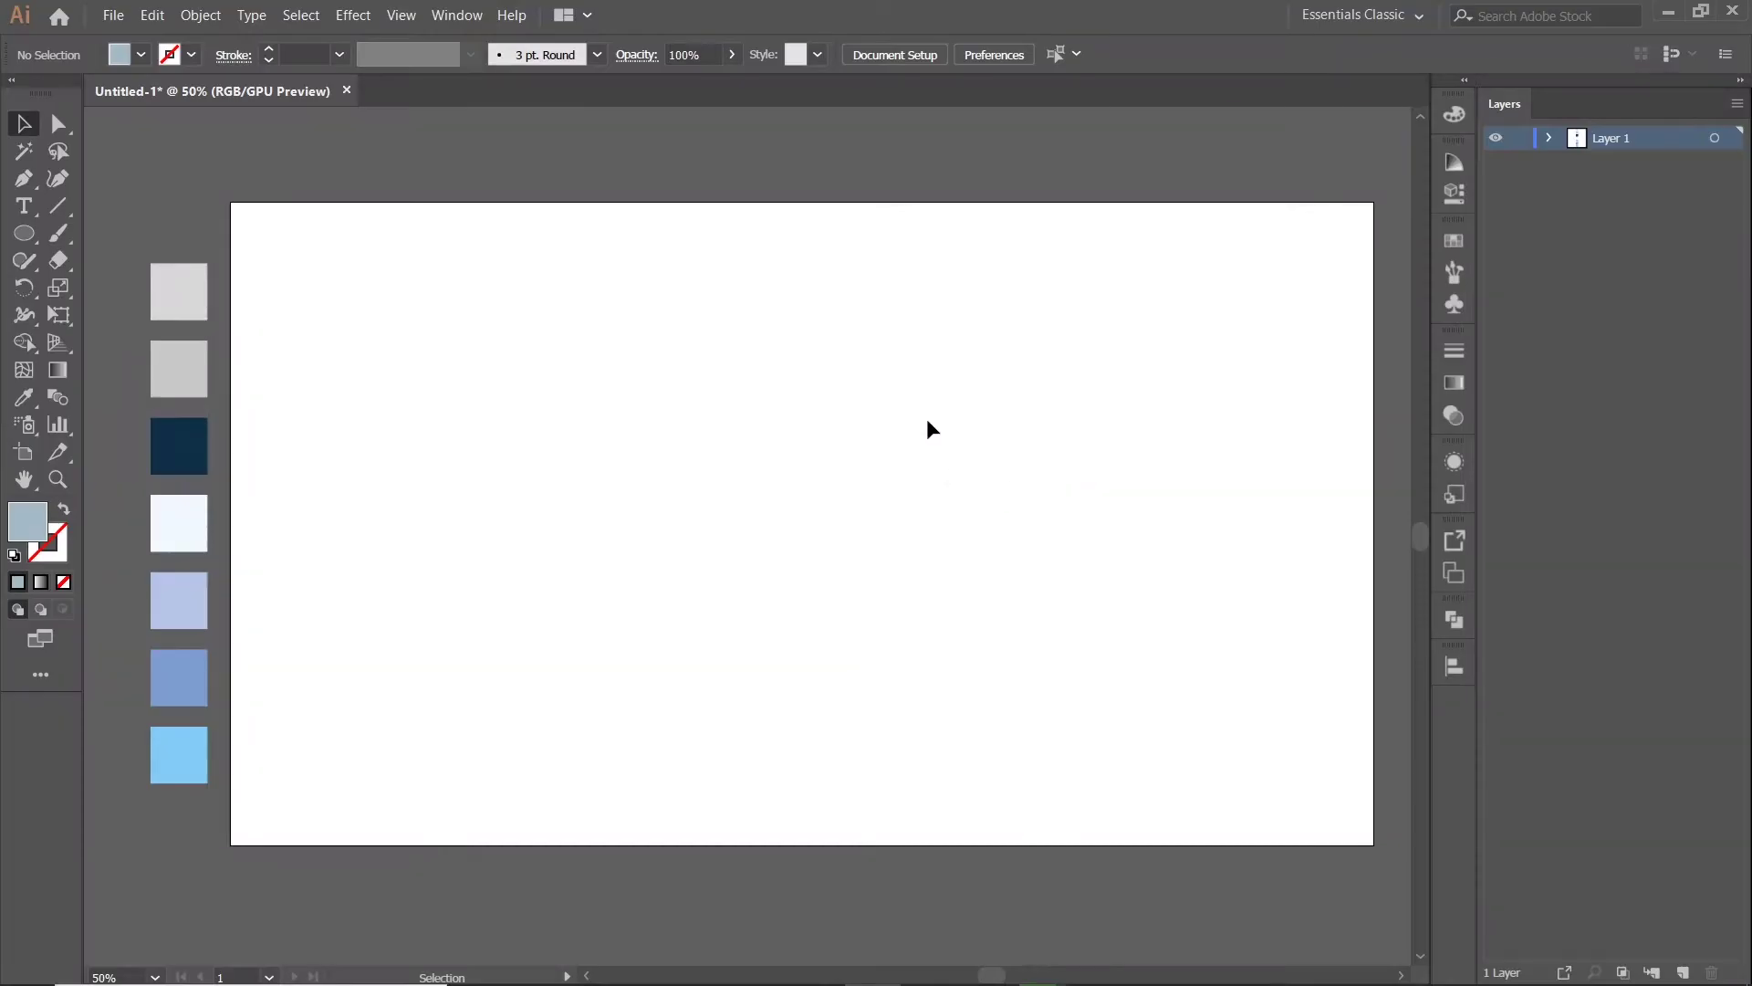
- Draw a long thin desk bar across the artboard with no fill and a 7 pt navy outline
{"action": "left_click_drag", "start_coordinate": [25, 237], "coordinate": [113, 237]}
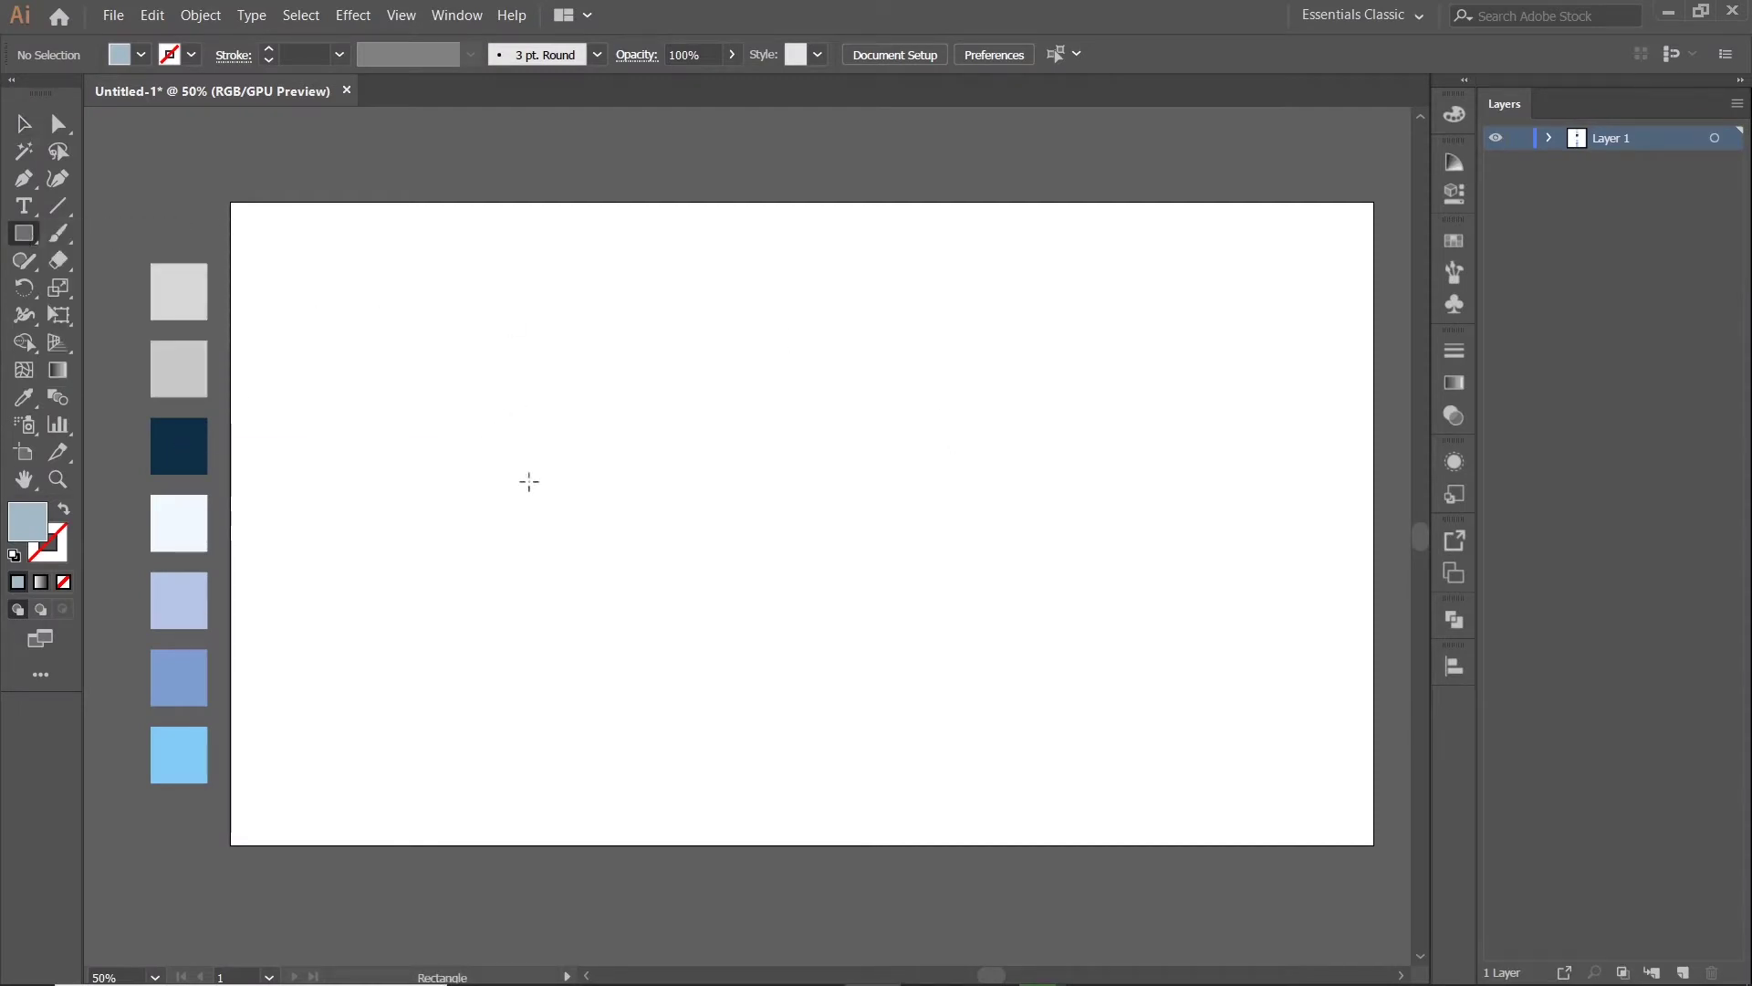
{"action": "left_click_drag", "start_coordinate": [558, 496], "coordinate": [1094, 519]}
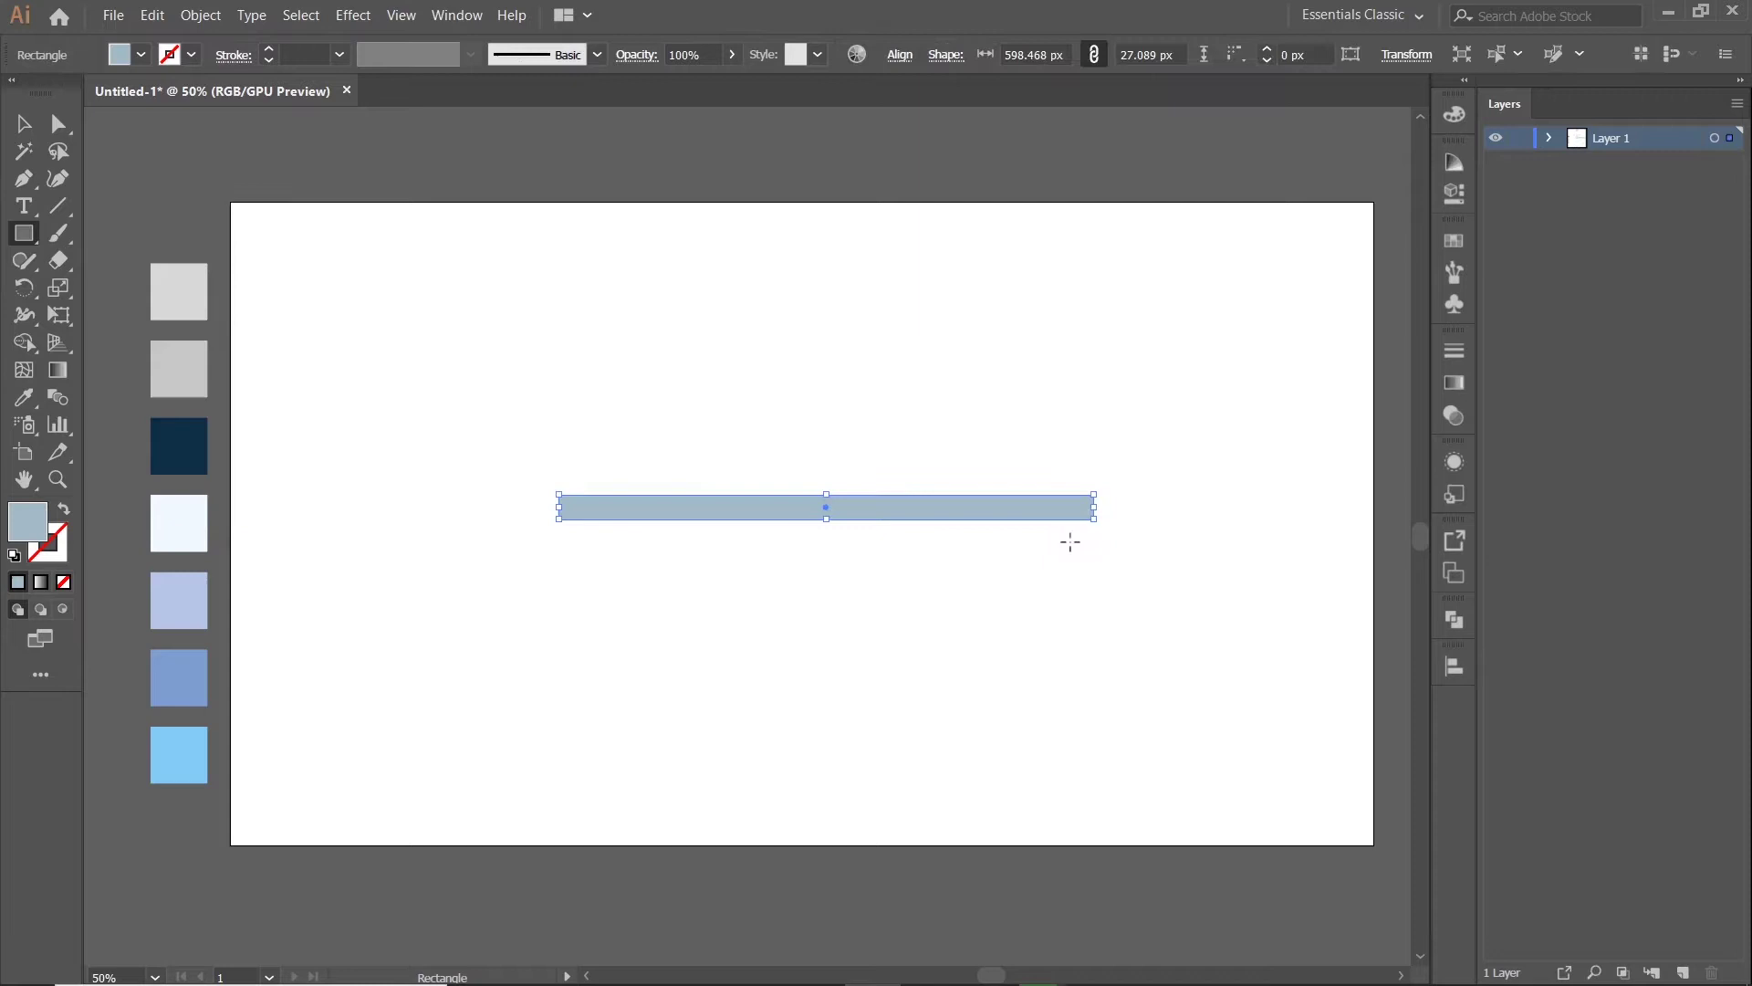
{"action": "left_click", "coordinate": [24, 398]}
{"action": "left_click", "coordinate": [179, 445]}
{"action": "key", "text": "v"}
{"action": "key", "text": "shift+x"}
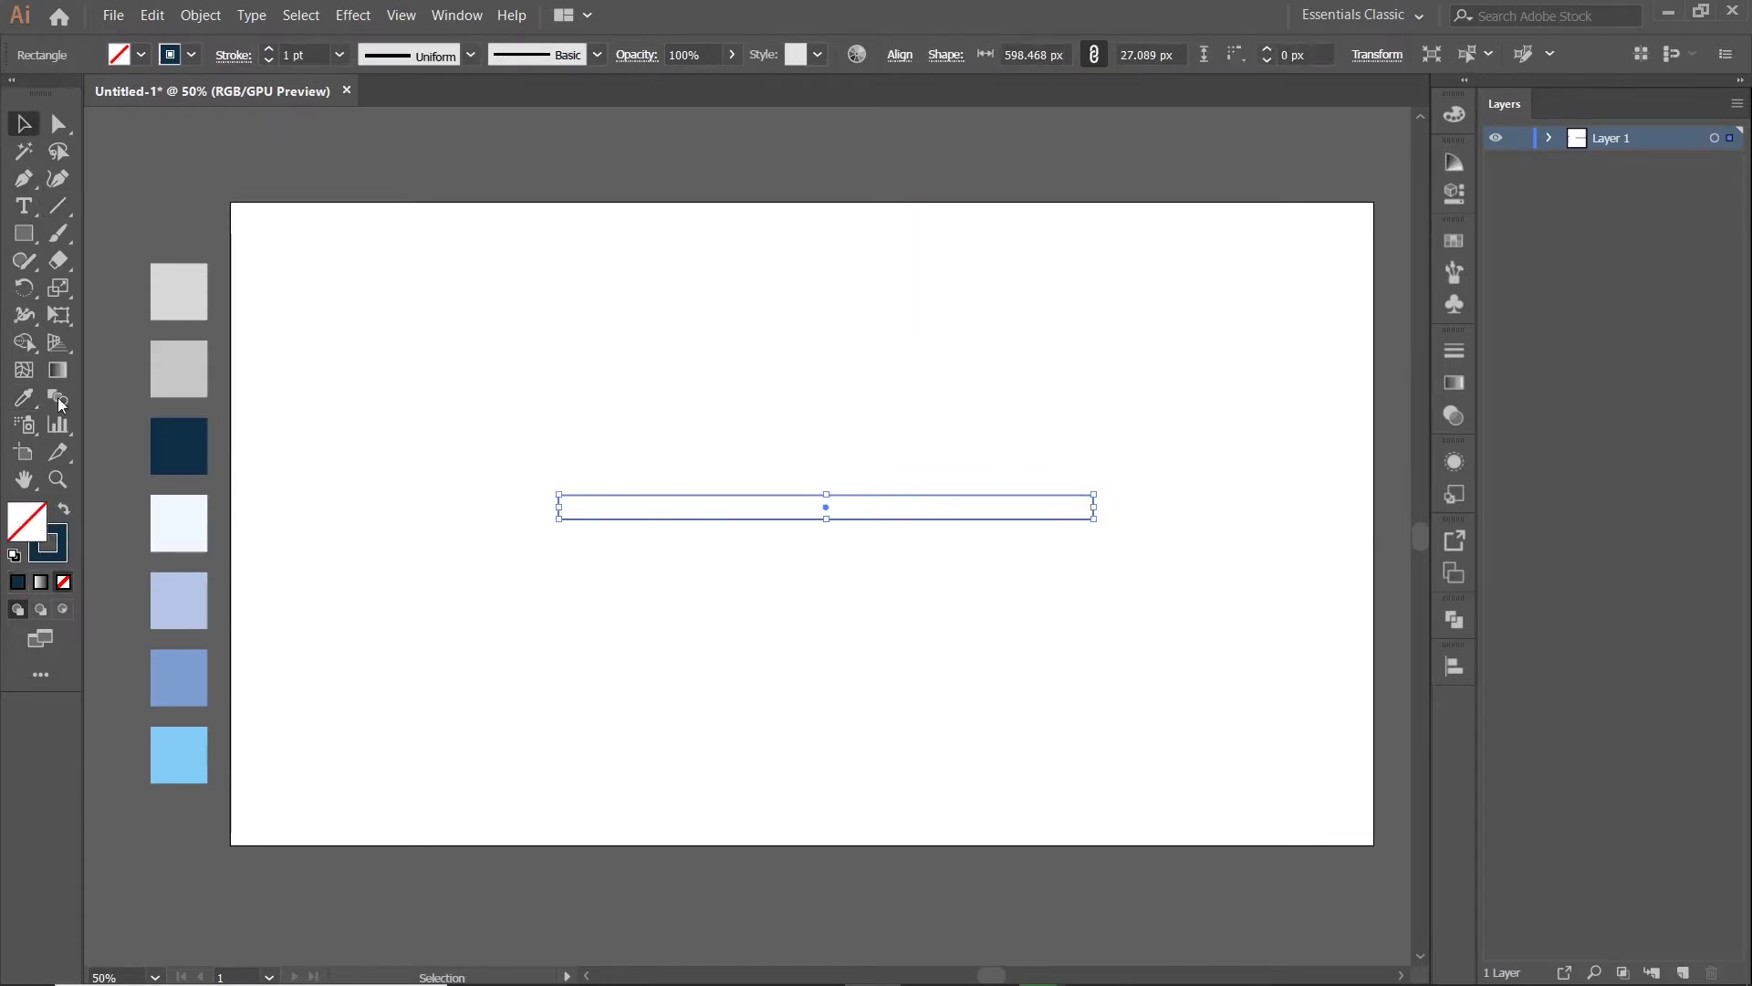
{"action": "left_click", "coordinate": [339, 55]}
{"action": "left_click", "coordinate": [375, 266]}
- Check the bar's stroke options and move the bar slightly lower
{"action": "left_click", "coordinate": [982, 392]}
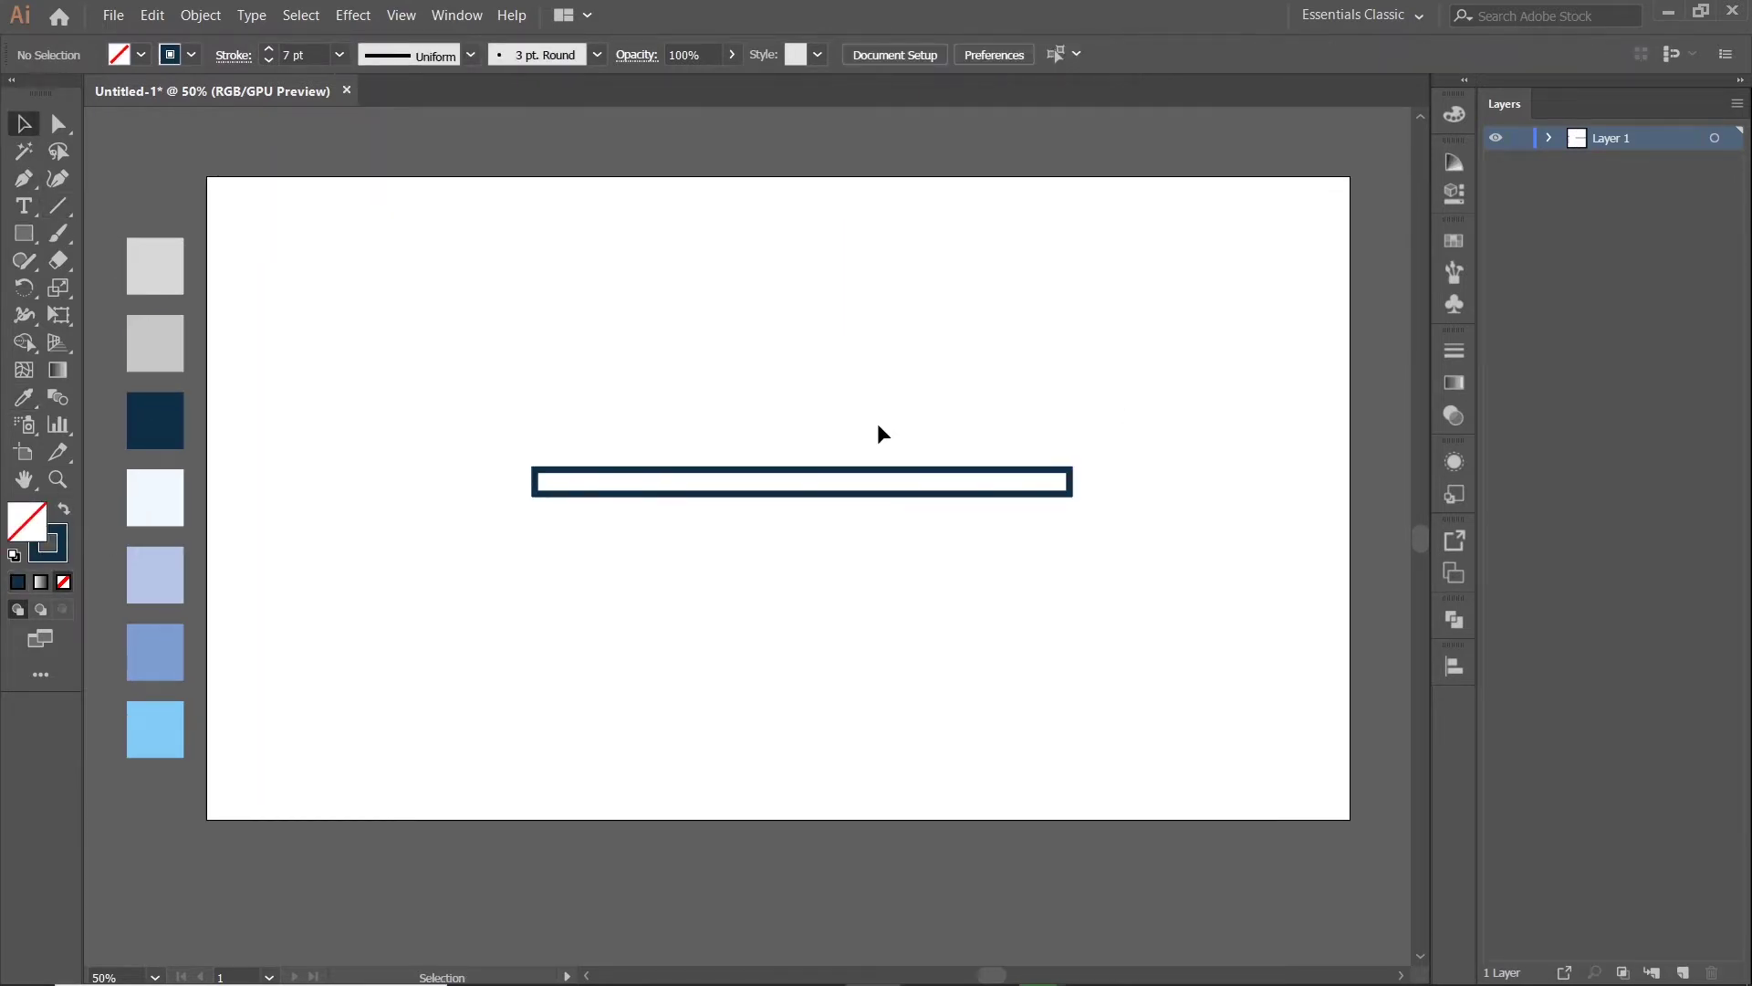
{"action": "left_click", "coordinate": [976, 496]}
{"action": "left_click", "coordinate": [1454, 193]}
{"action": "left_click", "coordinate": [1206, 436]}
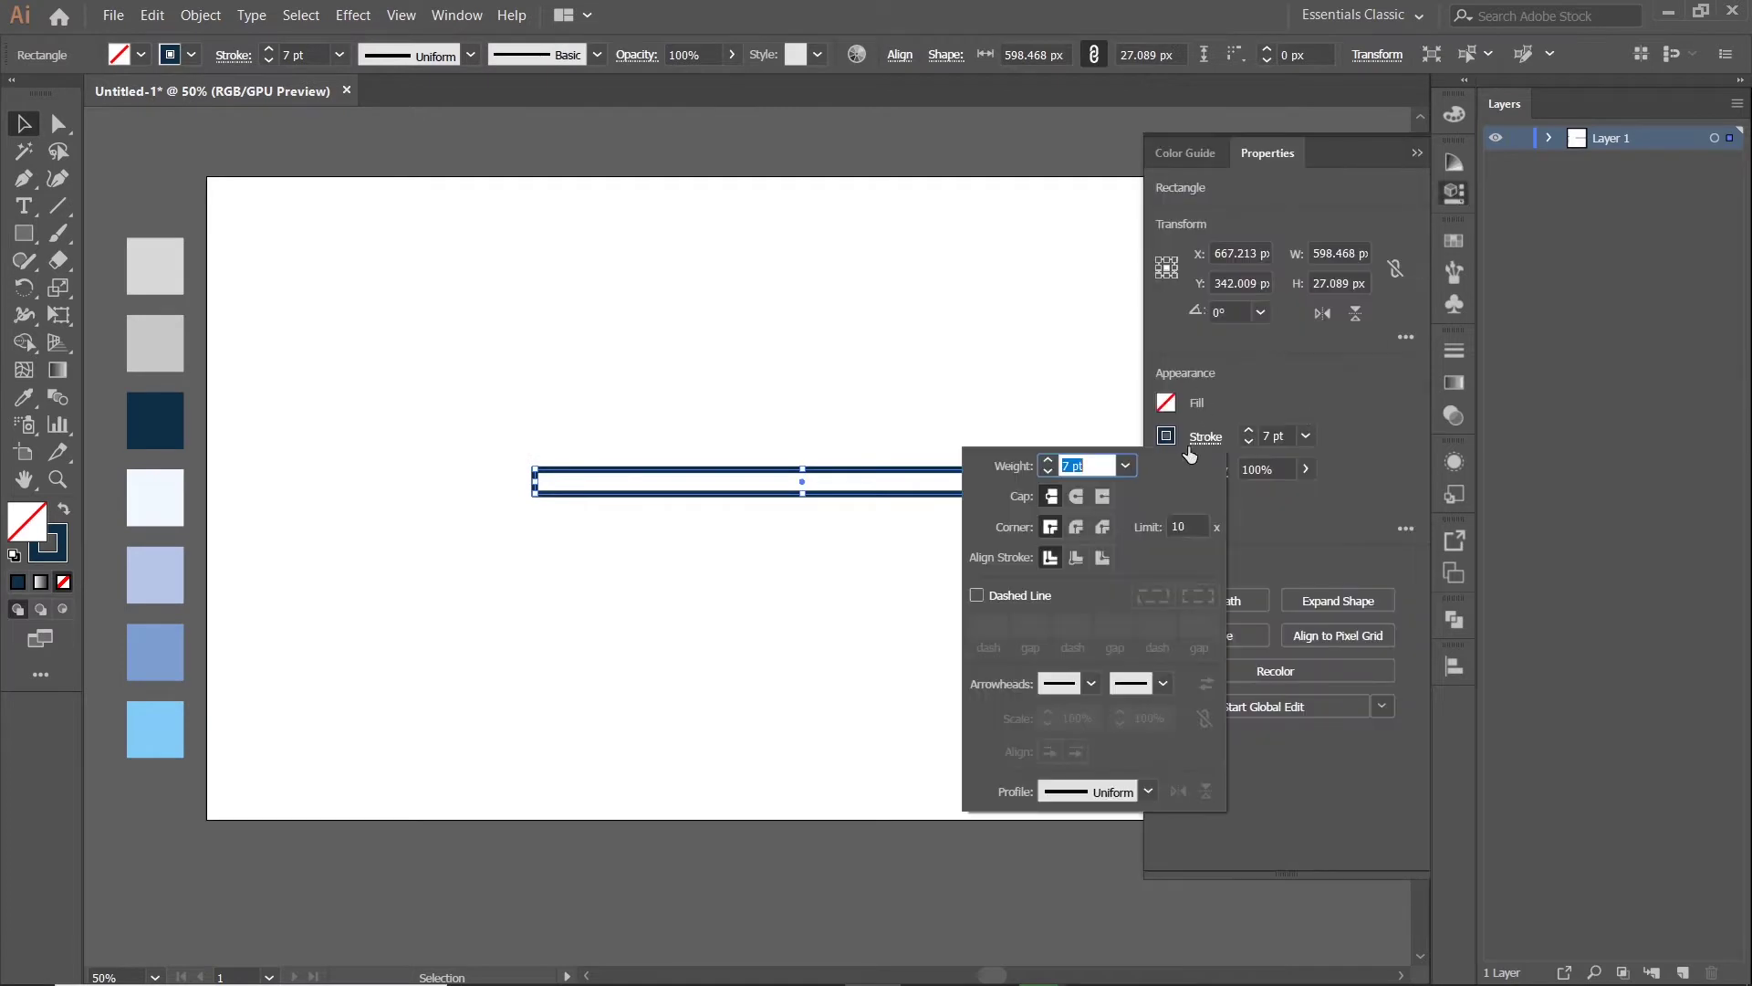
{"action": "left_click", "coordinate": [1417, 152]}
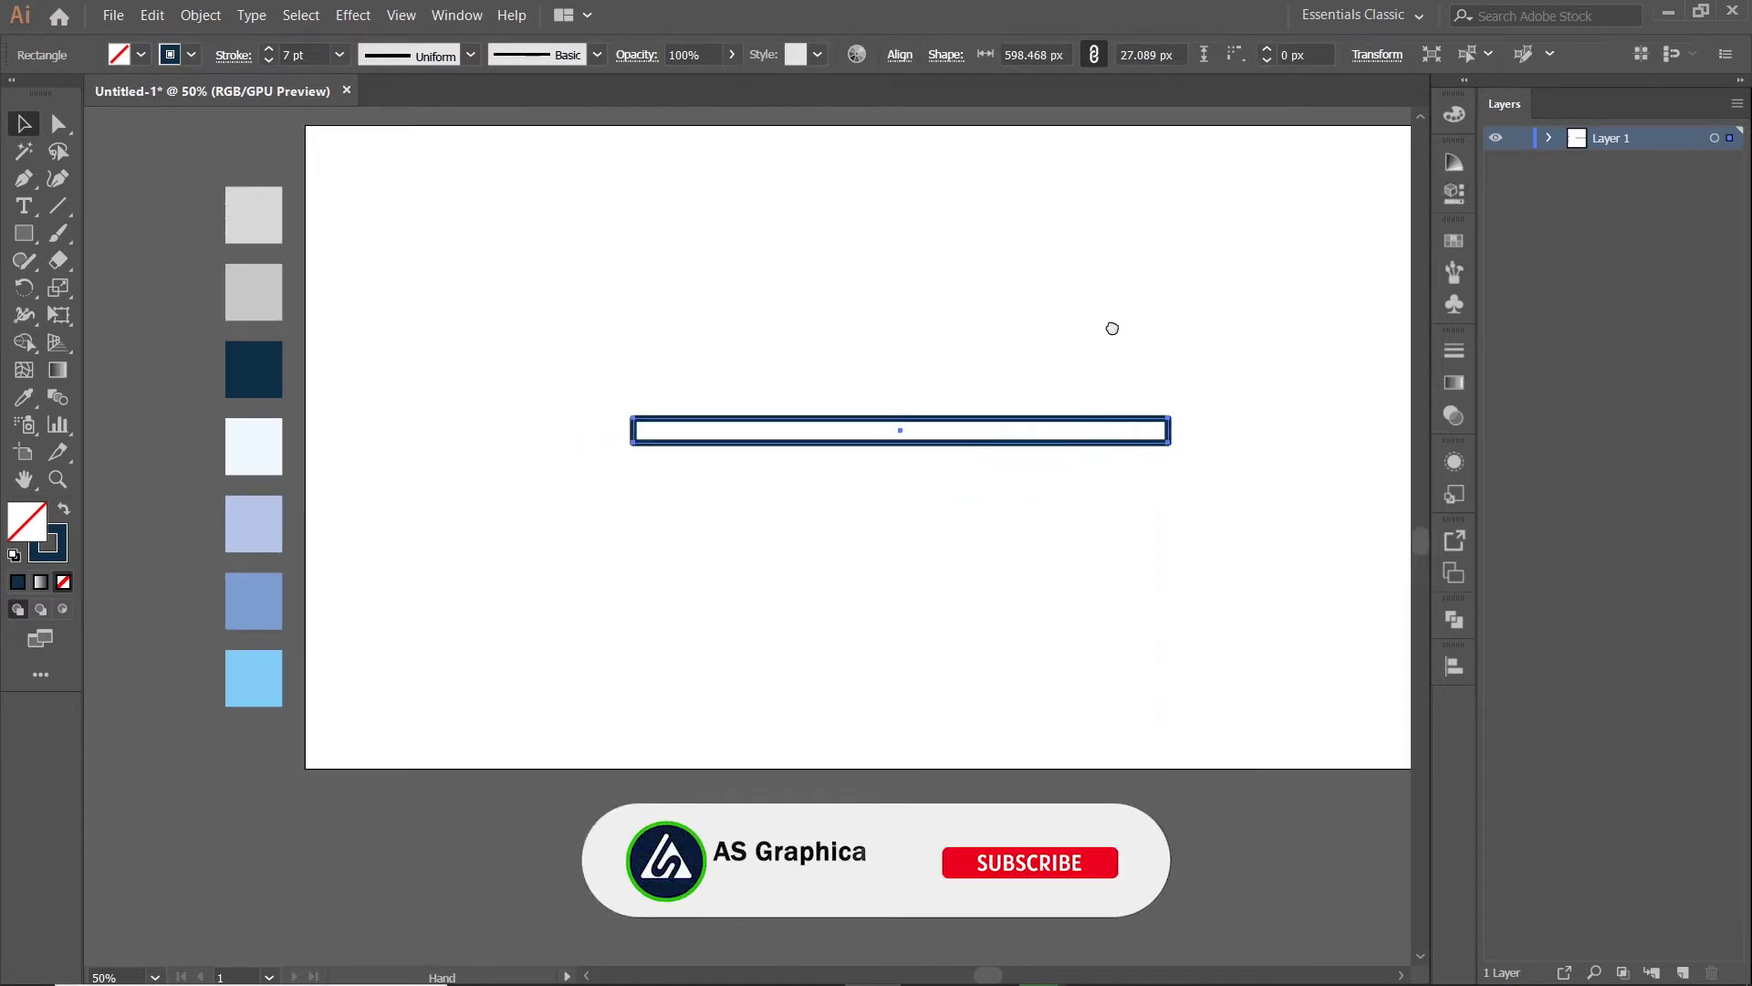
{"action": "left_click_drag", "start_coordinate": [1020, 421], "coordinate": [1008, 446]}
- Draw a monitor rectangle above the bar and centre it horizontally over the bar
{"action": "key", "text": "m"}
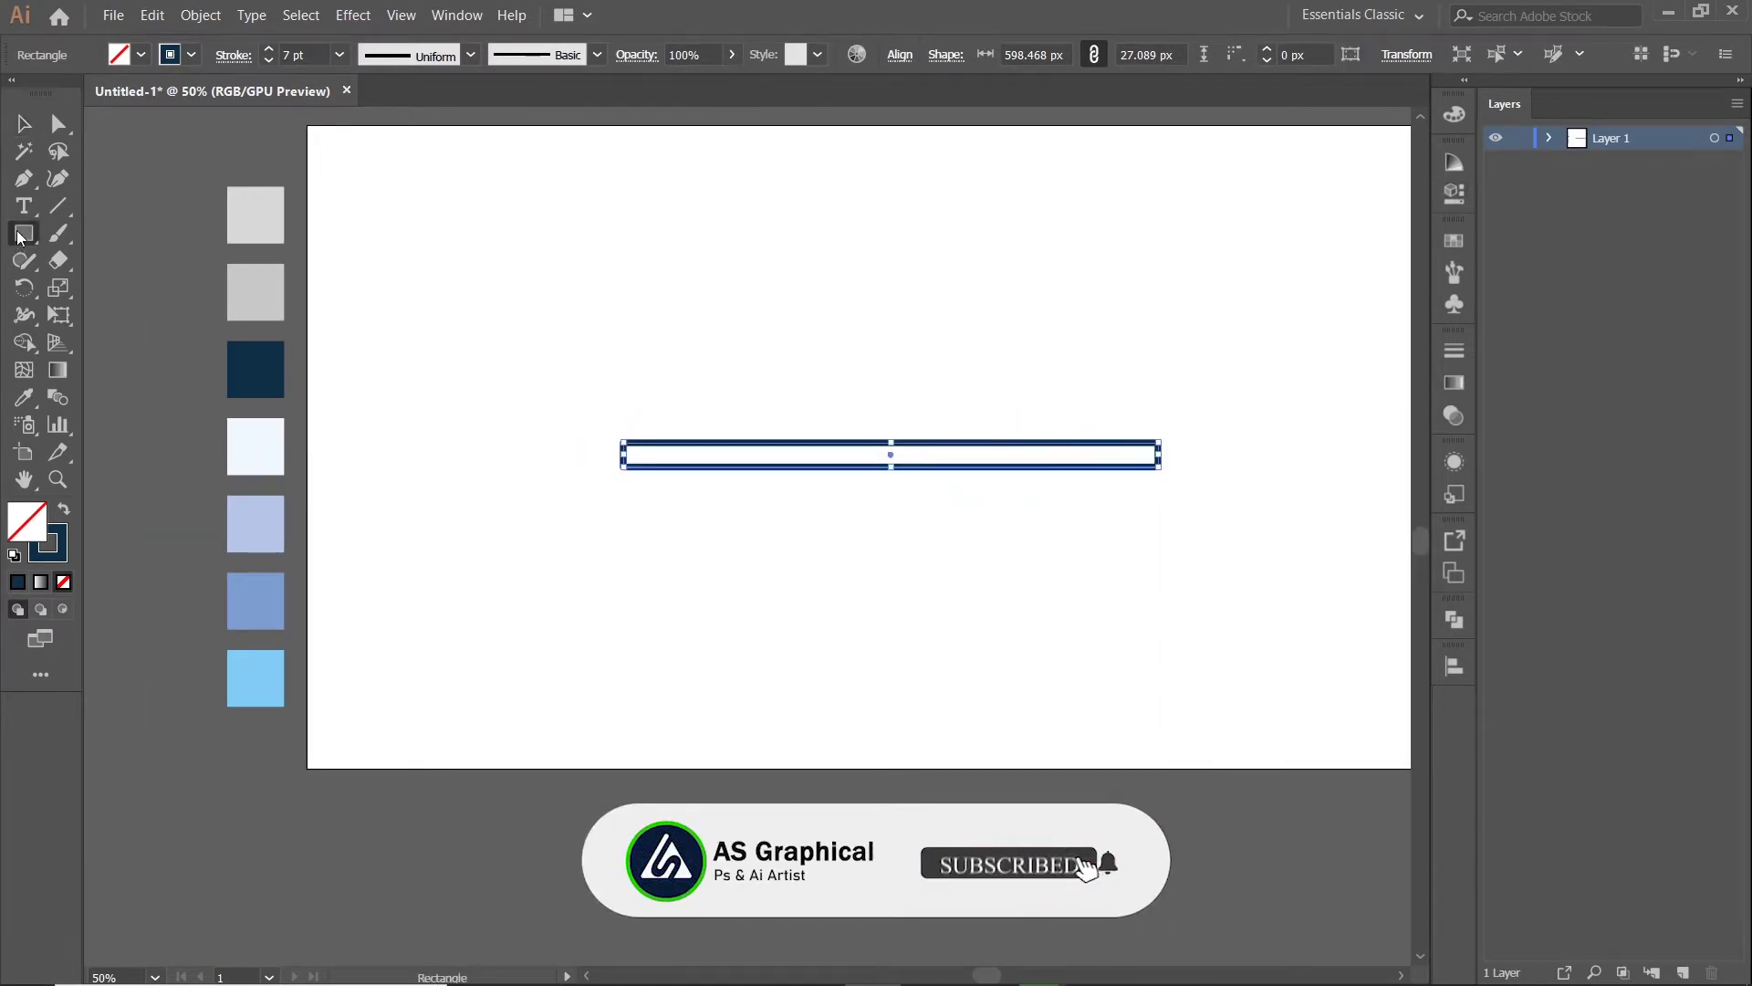
{"action": "left_click_drag", "start_coordinate": [780, 250], "coordinate": [996, 384]}
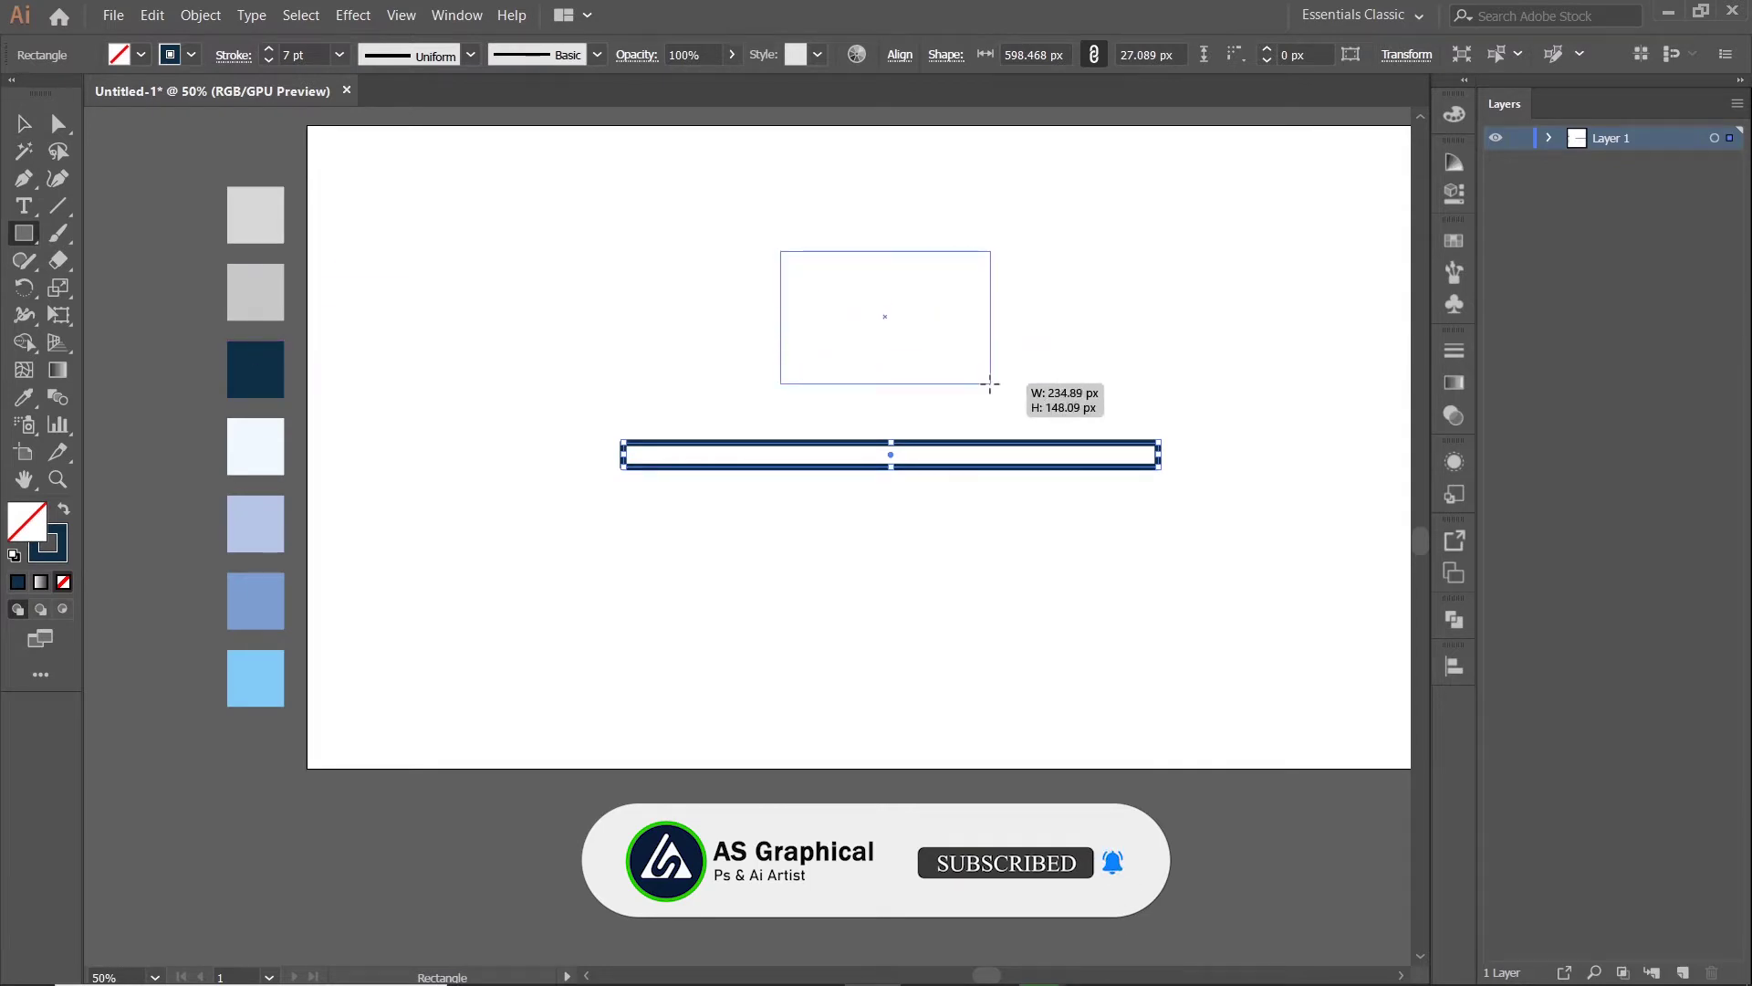
{"action": "key", "text": "v"}
{"action": "left_click_drag", "start_coordinate": [665, 277], "coordinate": [1040, 451]}
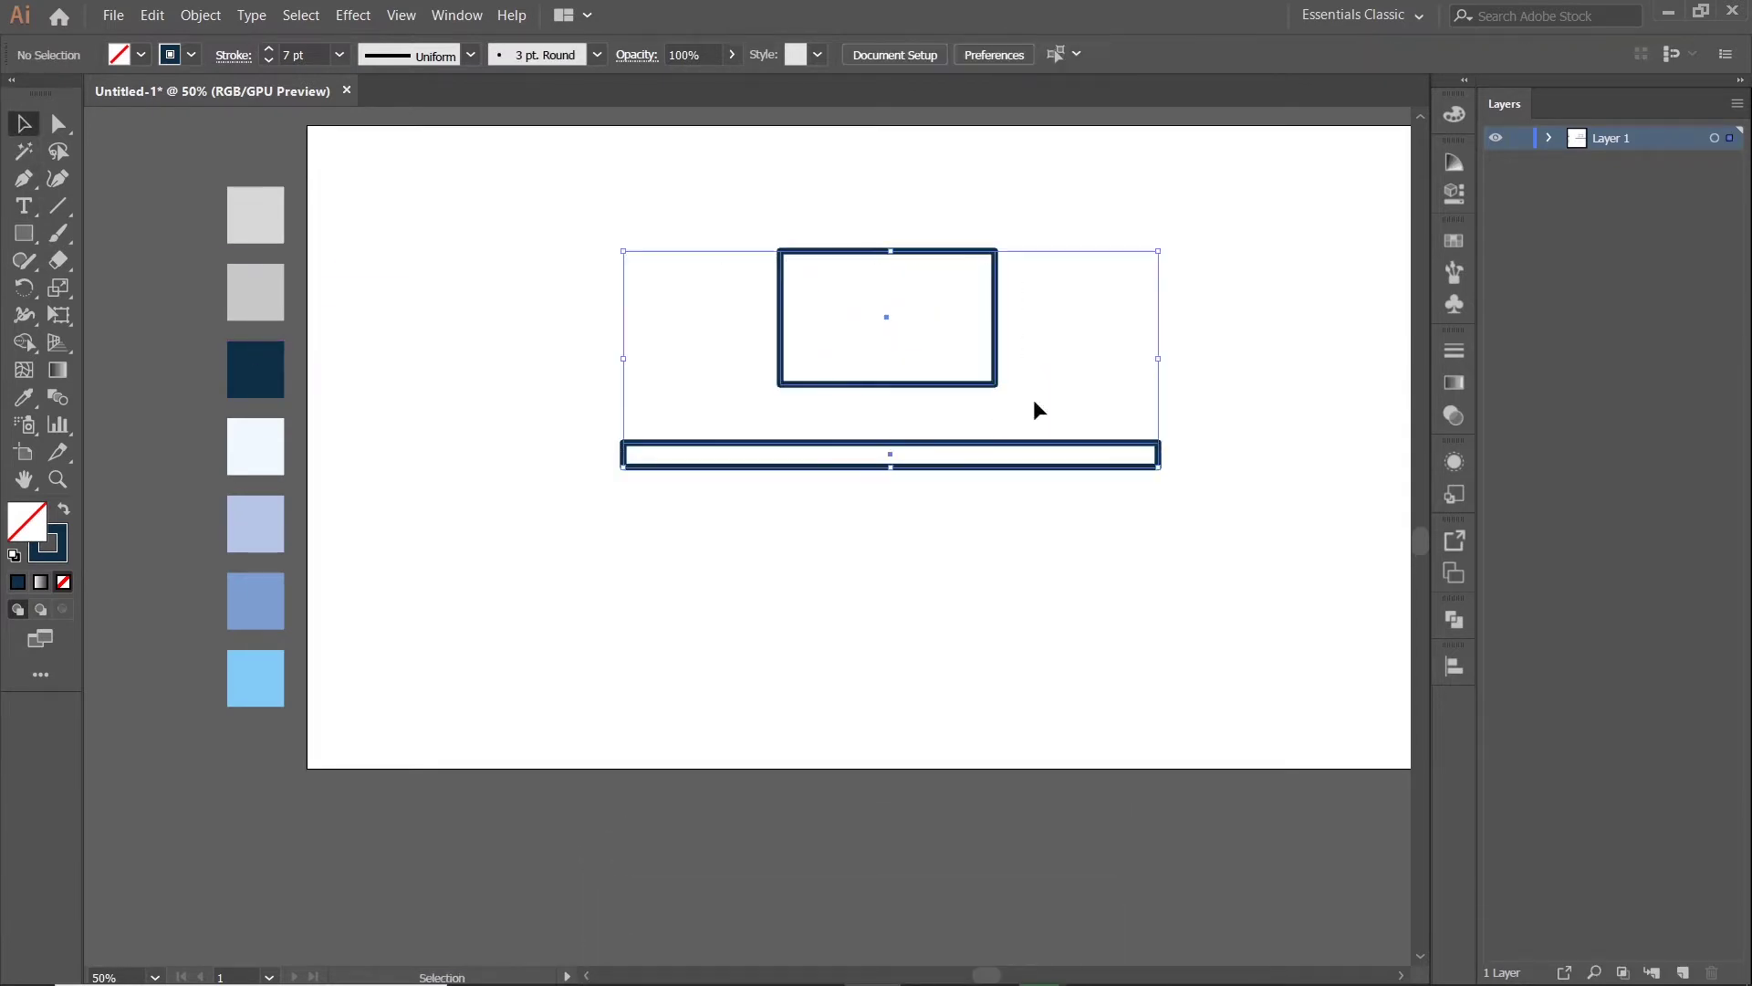
{"action": "left_click", "coordinate": [978, 55]}
- Resize the monitor rectangle slightly and nudge it down
{"action": "left_click", "coordinate": [988, 385]}
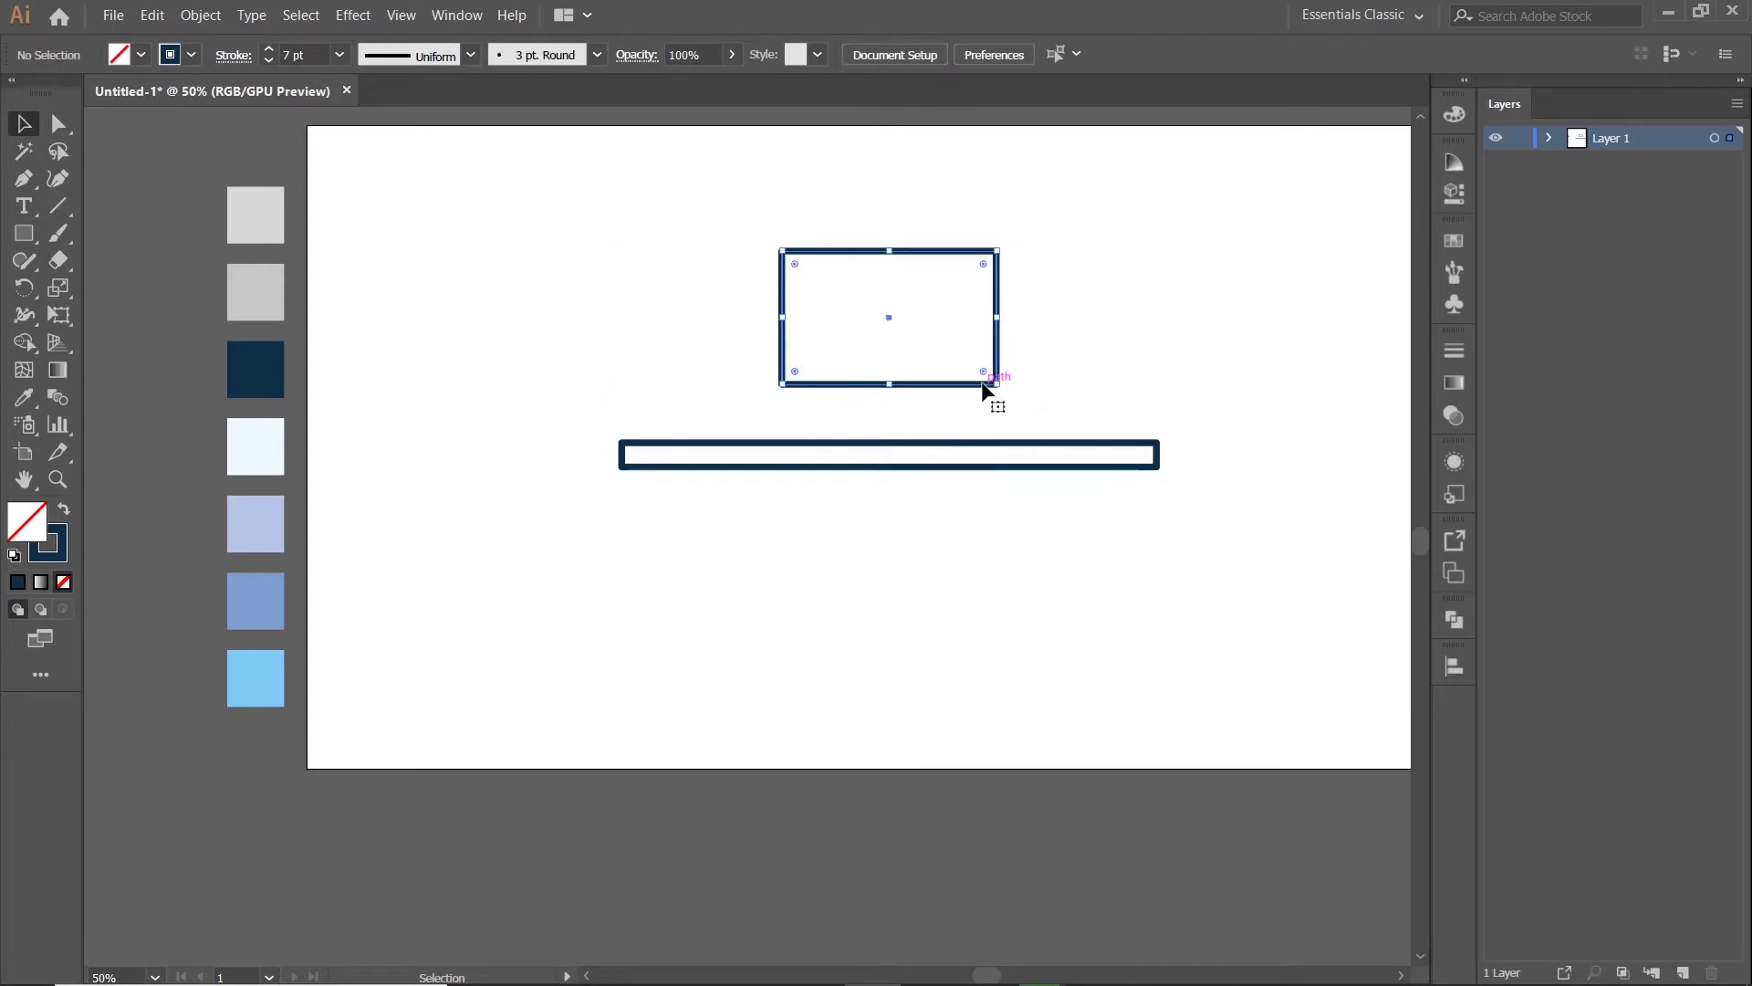
{"action": "left_click_drag", "start_coordinate": [996, 318], "coordinate": [993, 318]}
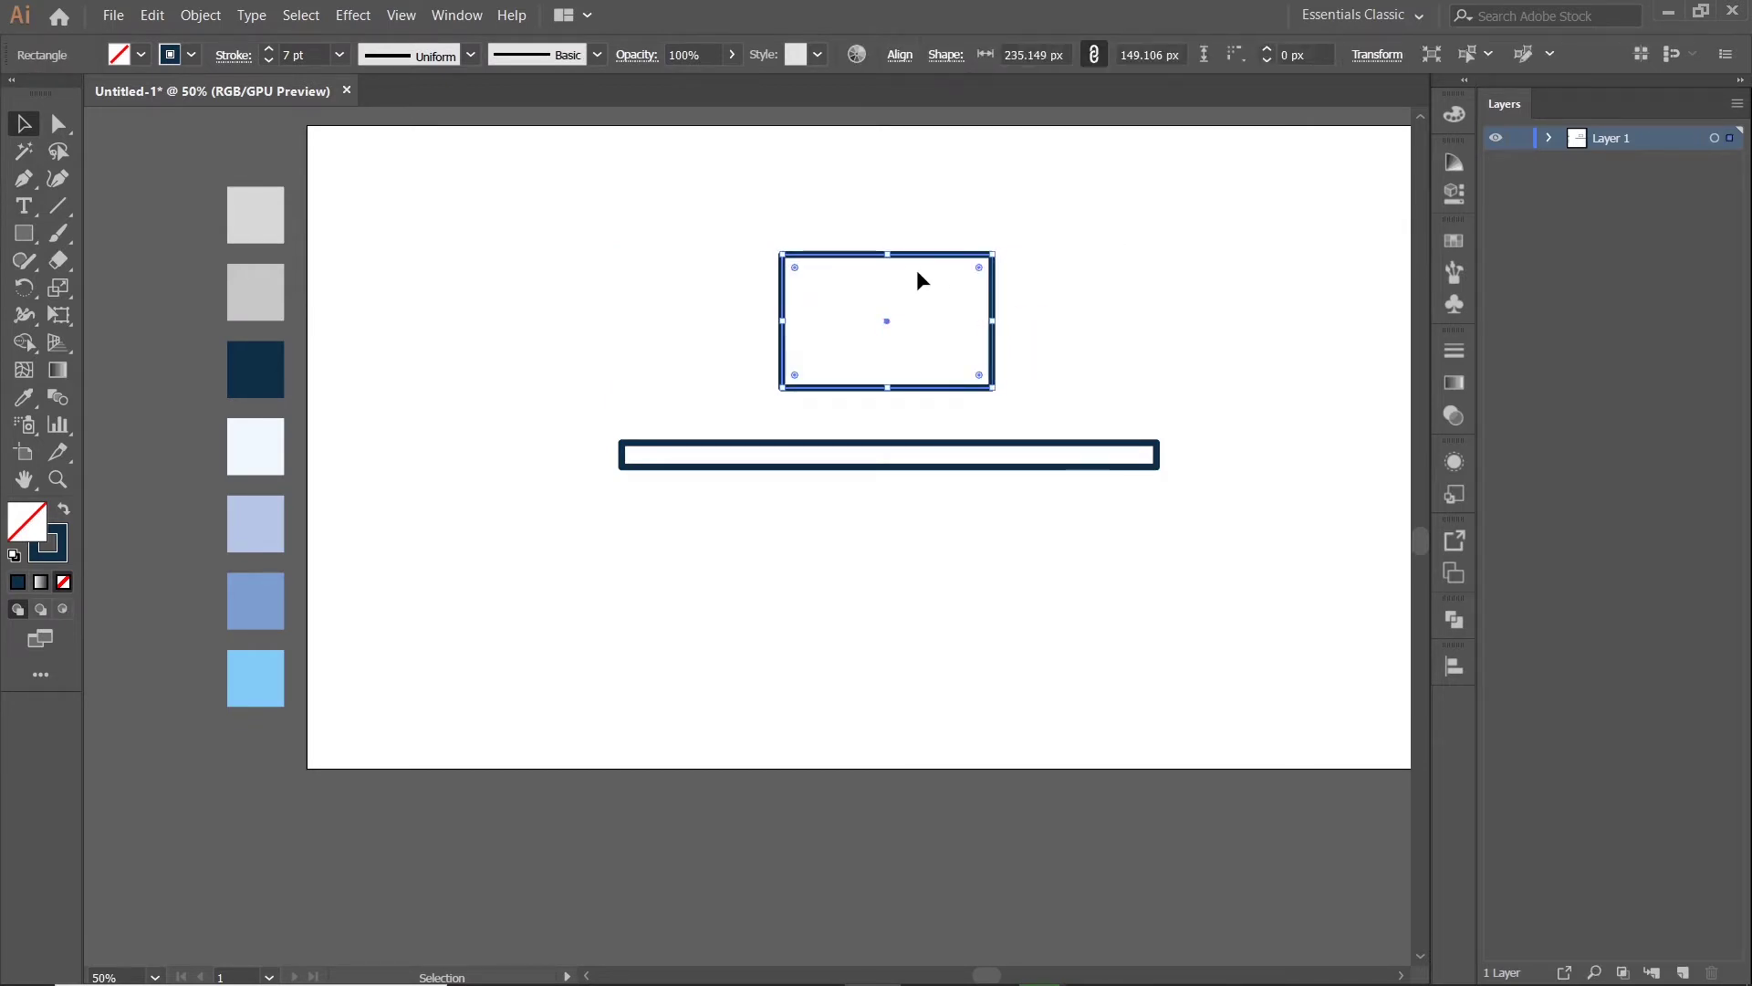
{"action": "left_click_drag", "start_coordinate": [888, 255], "coordinate": [887, 249]}
{"action": "left_click", "coordinate": [1052, 332]}
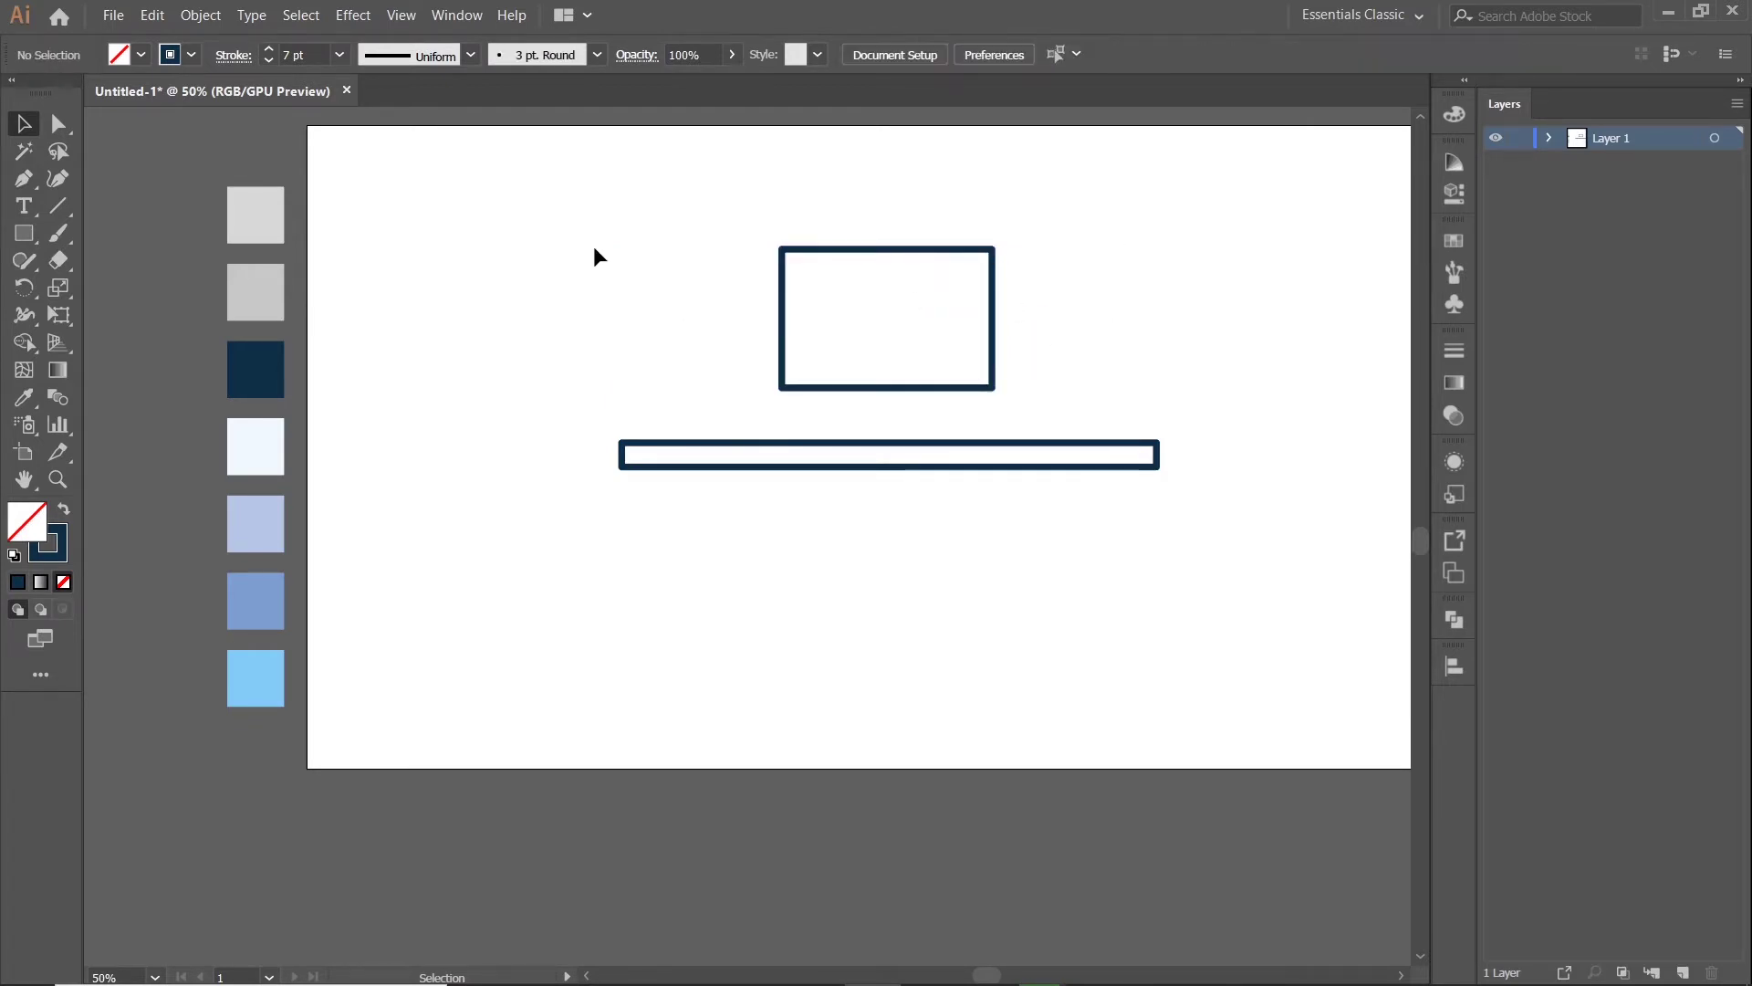
{"action": "left_click", "coordinate": [993, 325]}
{"action": "left_click_drag", "start_coordinate": [994, 247], "coordinate": [1000, 243]}
{"action": "left_click", "coordinate": [700, 303]}
{"action": "left_click_drag", "start_coordinate": [700, 303], "coordinate": [912, 493]}
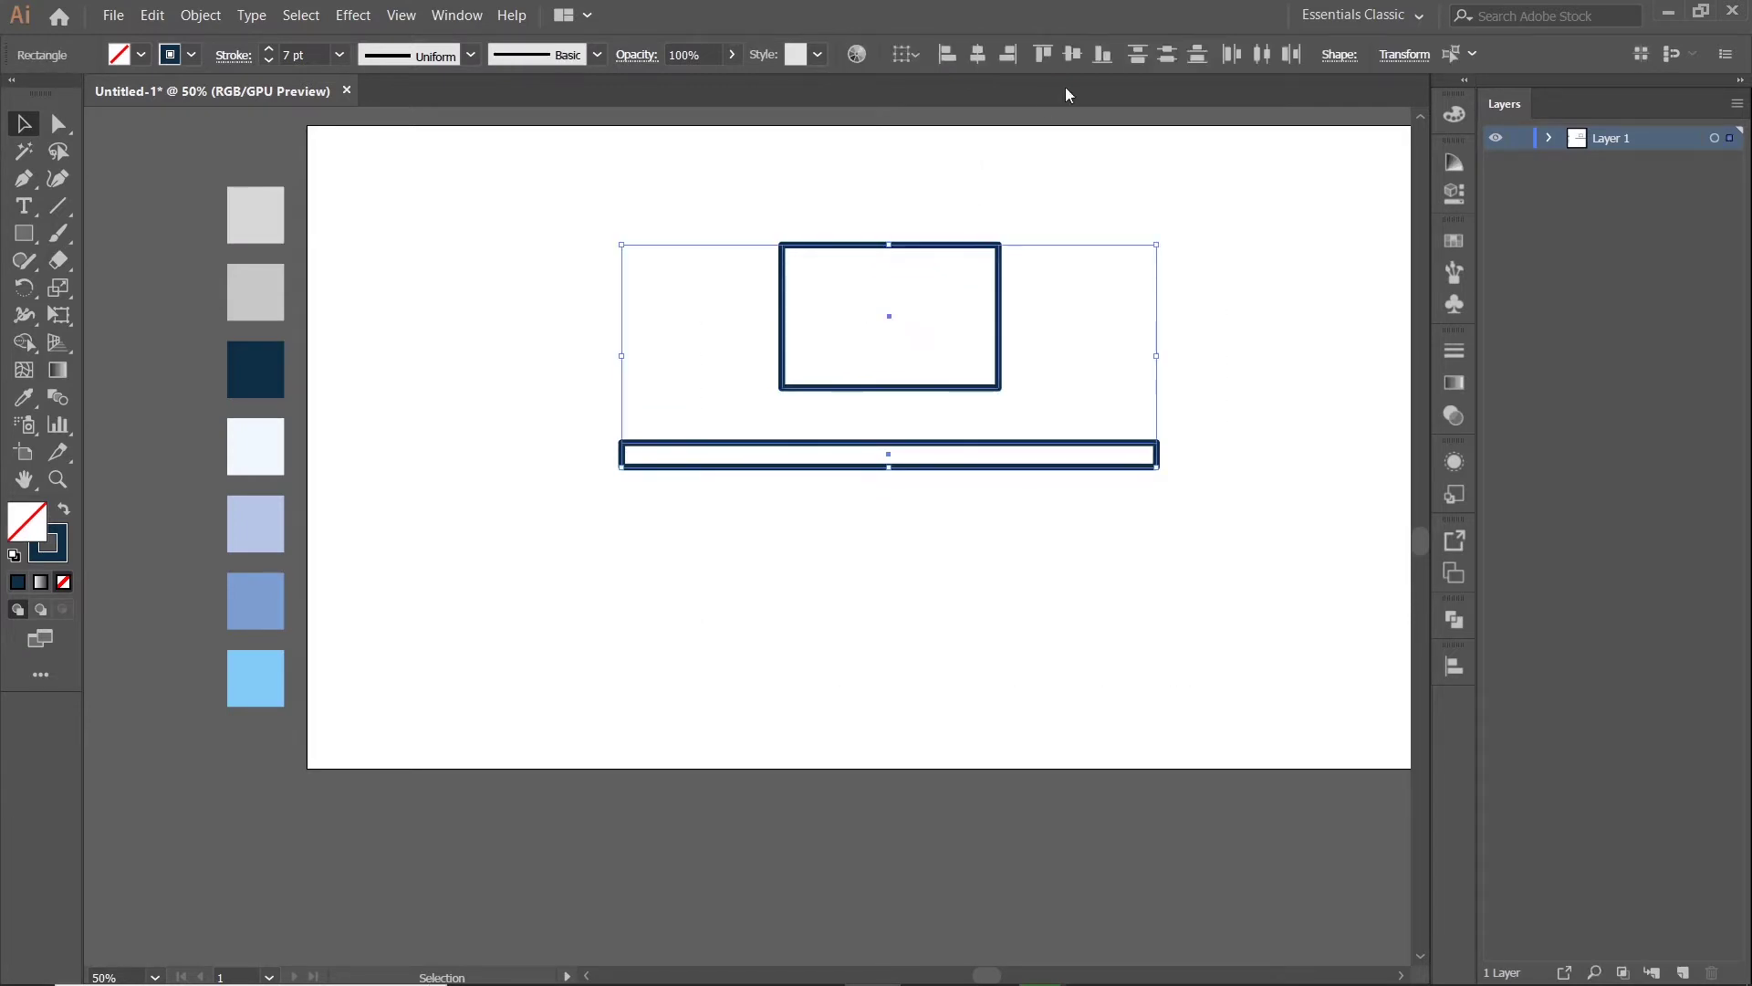
{"action": "left_click", "coordinate": [1004, 347]}
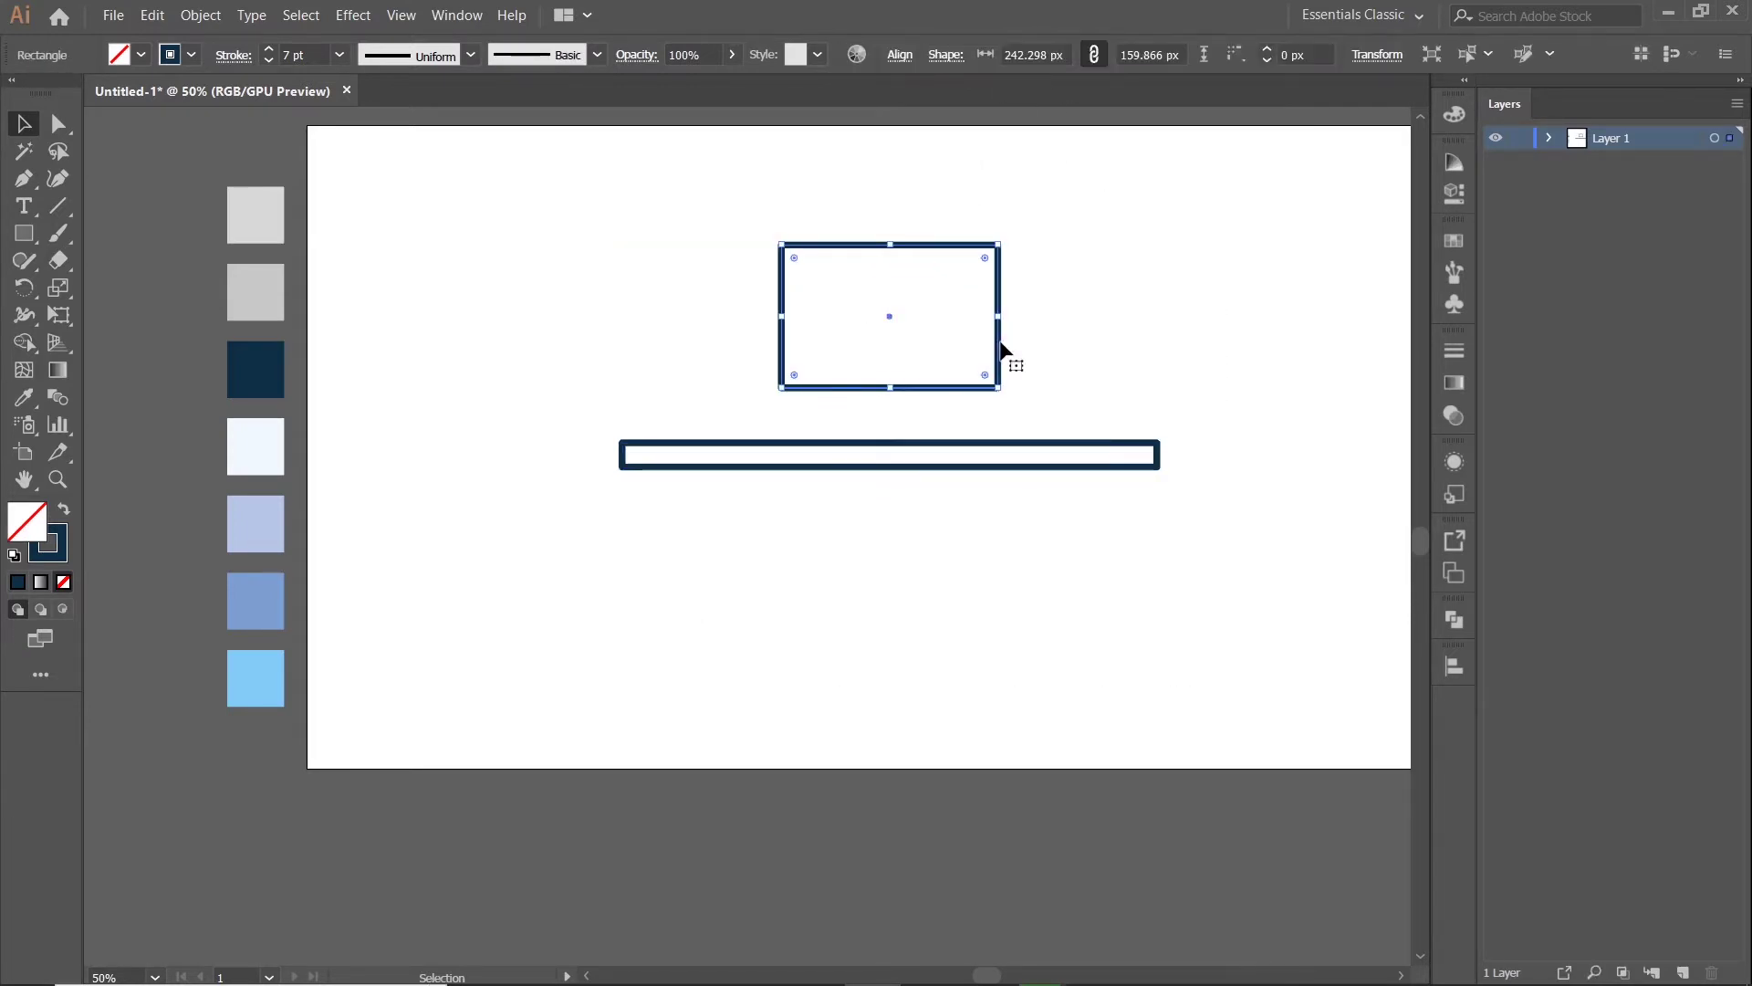
{"action": "key", "text": "shift+Down"}
- Round the monitor's corners to a radius of about 15 px
{"action": "left_click_drag", "start_coordinate": [796, 262], "coordinate": [796, 260]}
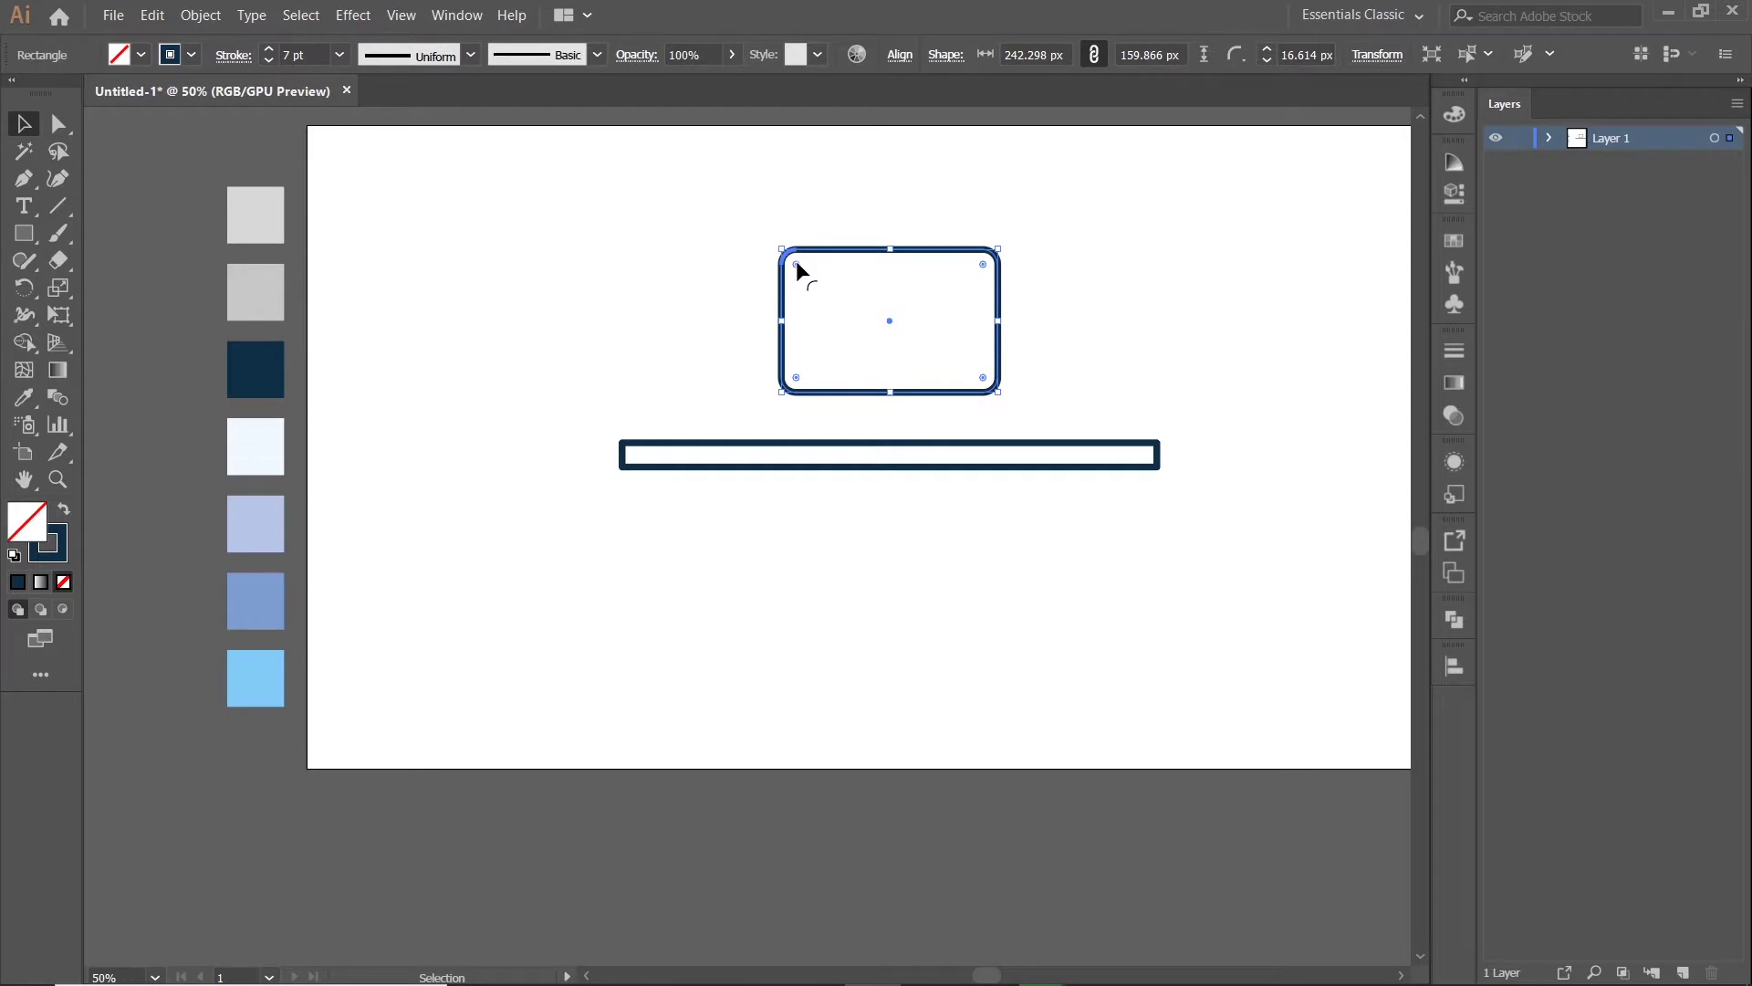
{"action": "scroll", "coordinate": [796, 260], "scroll_direction": "up", "scroll_amount": 2}
{"action": "left_click_drag", "start_coordinate": [794, 265], "coordinate": [792, 260]}
{"action": "scroll", "coordinate": [792, 259], "scroll_direction": "down", "scroll_amount": 3}
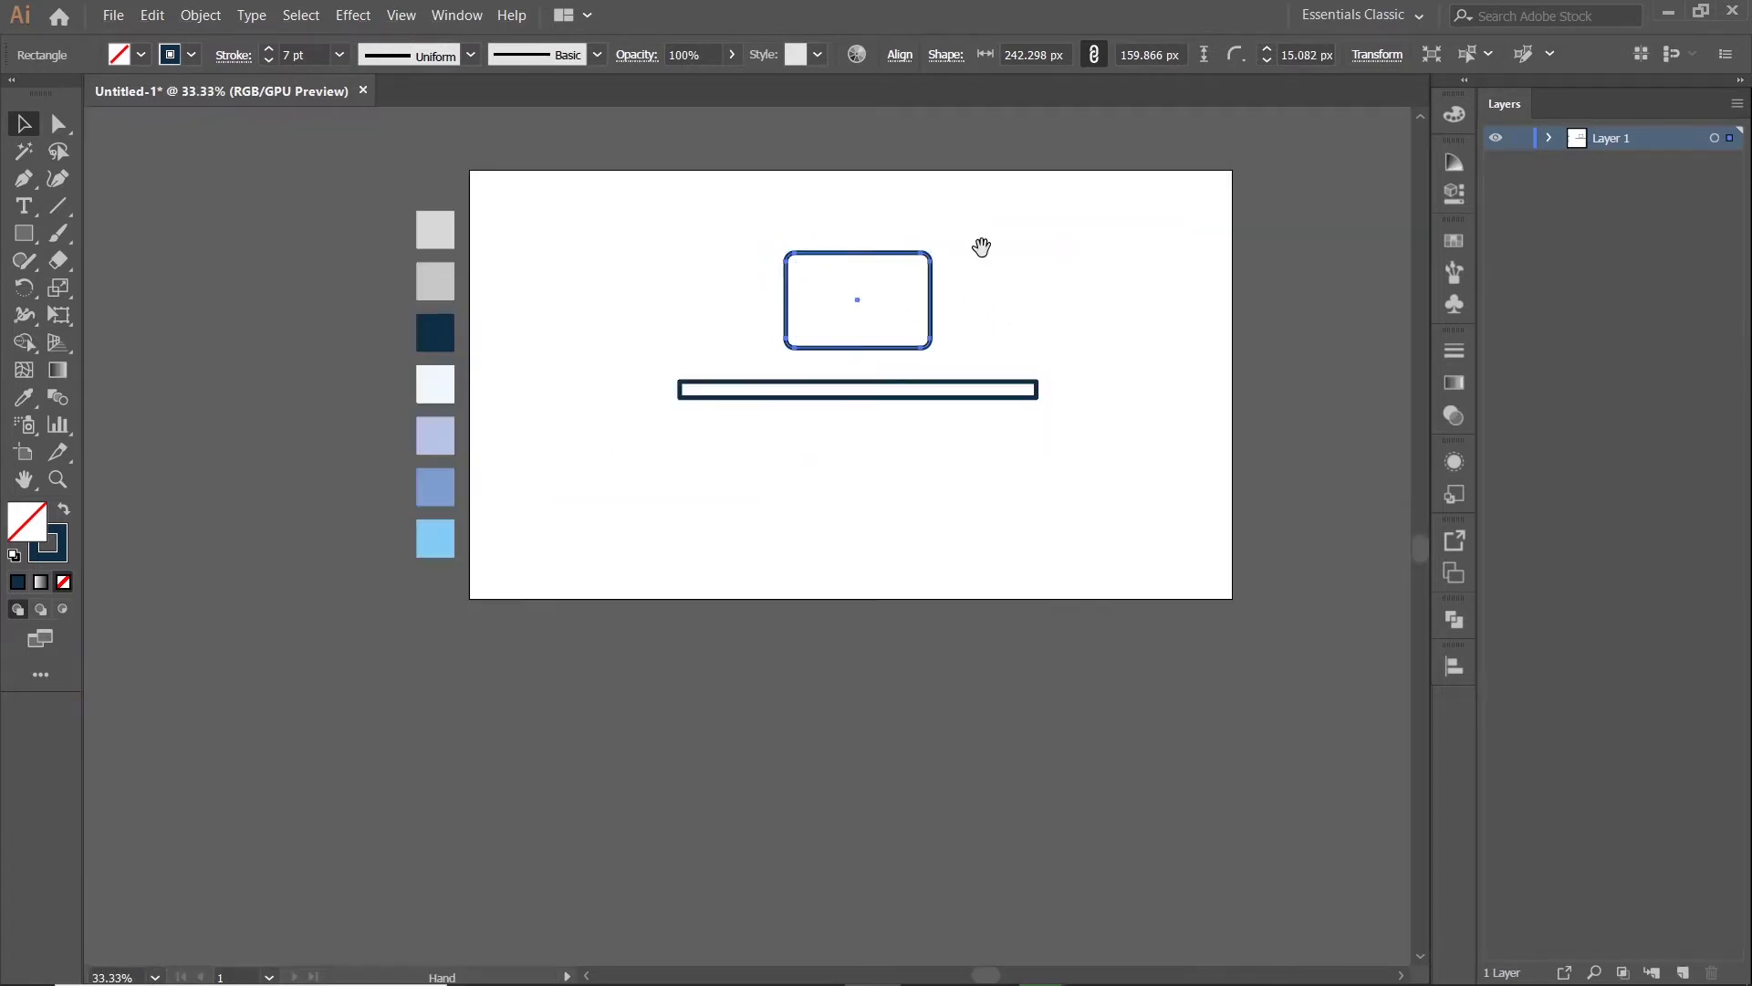
{"action": "scroll", "coordinate": [905, 357], "scroll_direction": "up", "scroll_amount": 1}
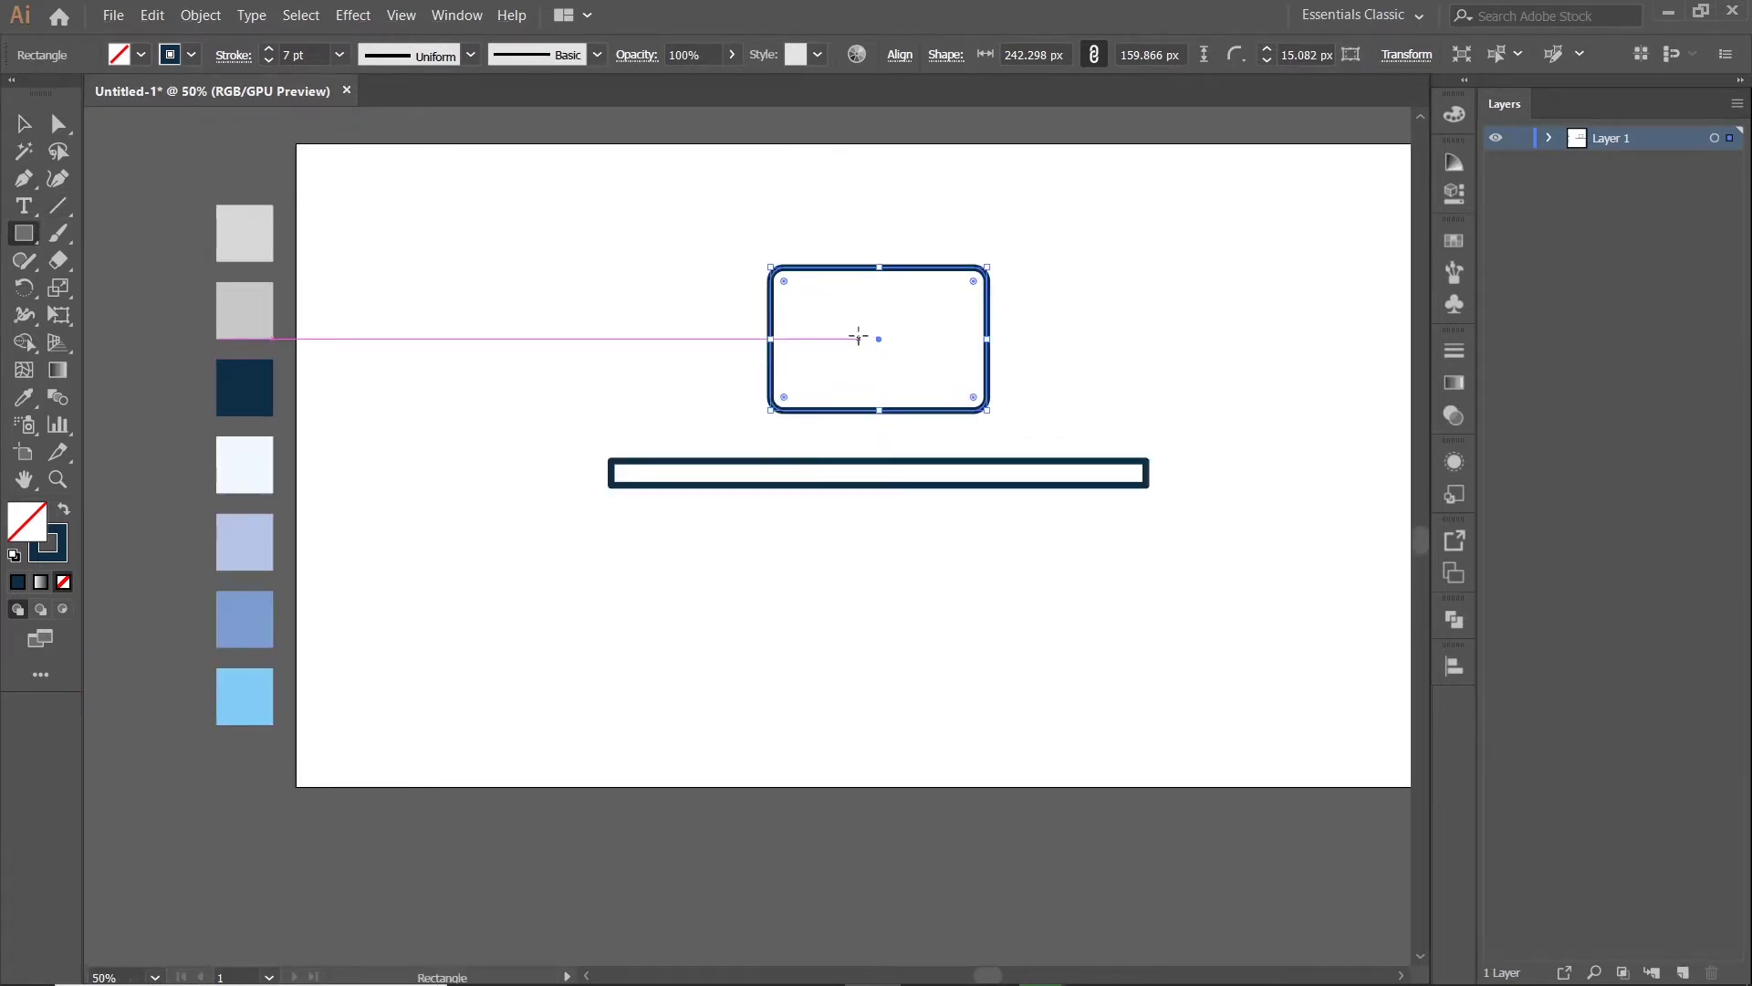
- Draw a narrow stand rectangle from monitor to bar and centre all three shapes horizontally
{"action": "left_click_drag", "start_coordinate": [858, 336], "coordinate": [900, 461]}
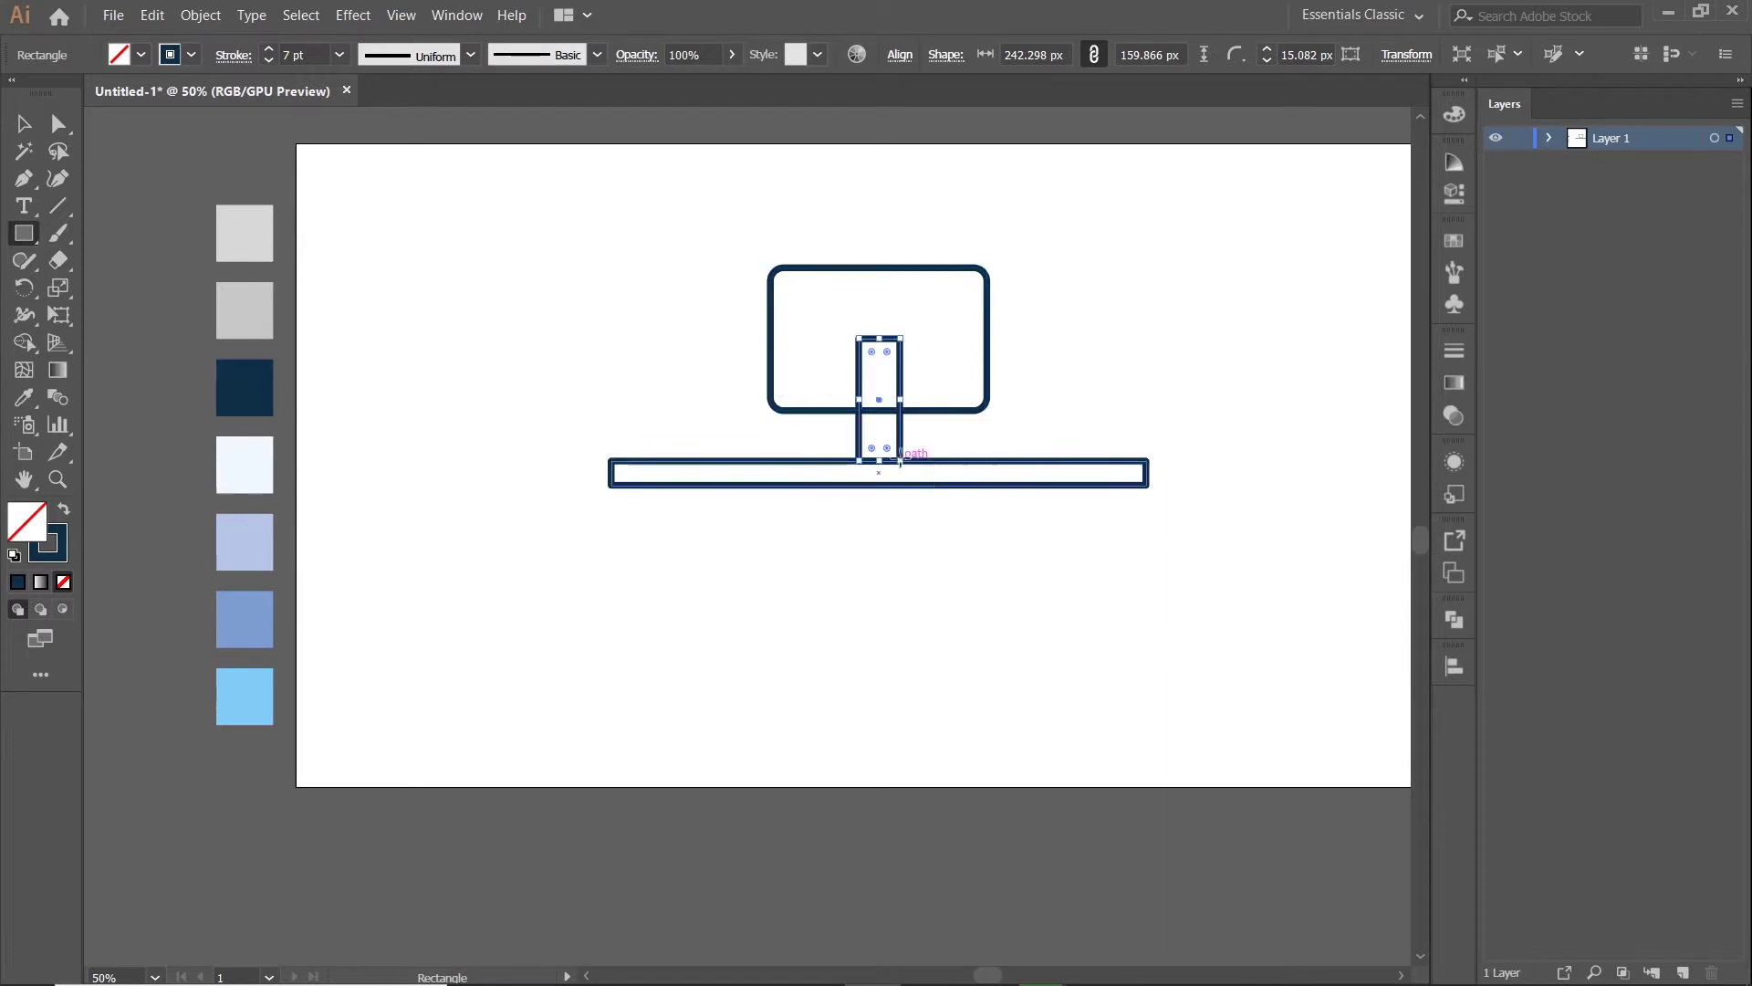
{"action": "key", "text": "v"}
{"action": "left_click_drag", "start_coordinate": [704, 222], "coordinate": [1109, 554]}
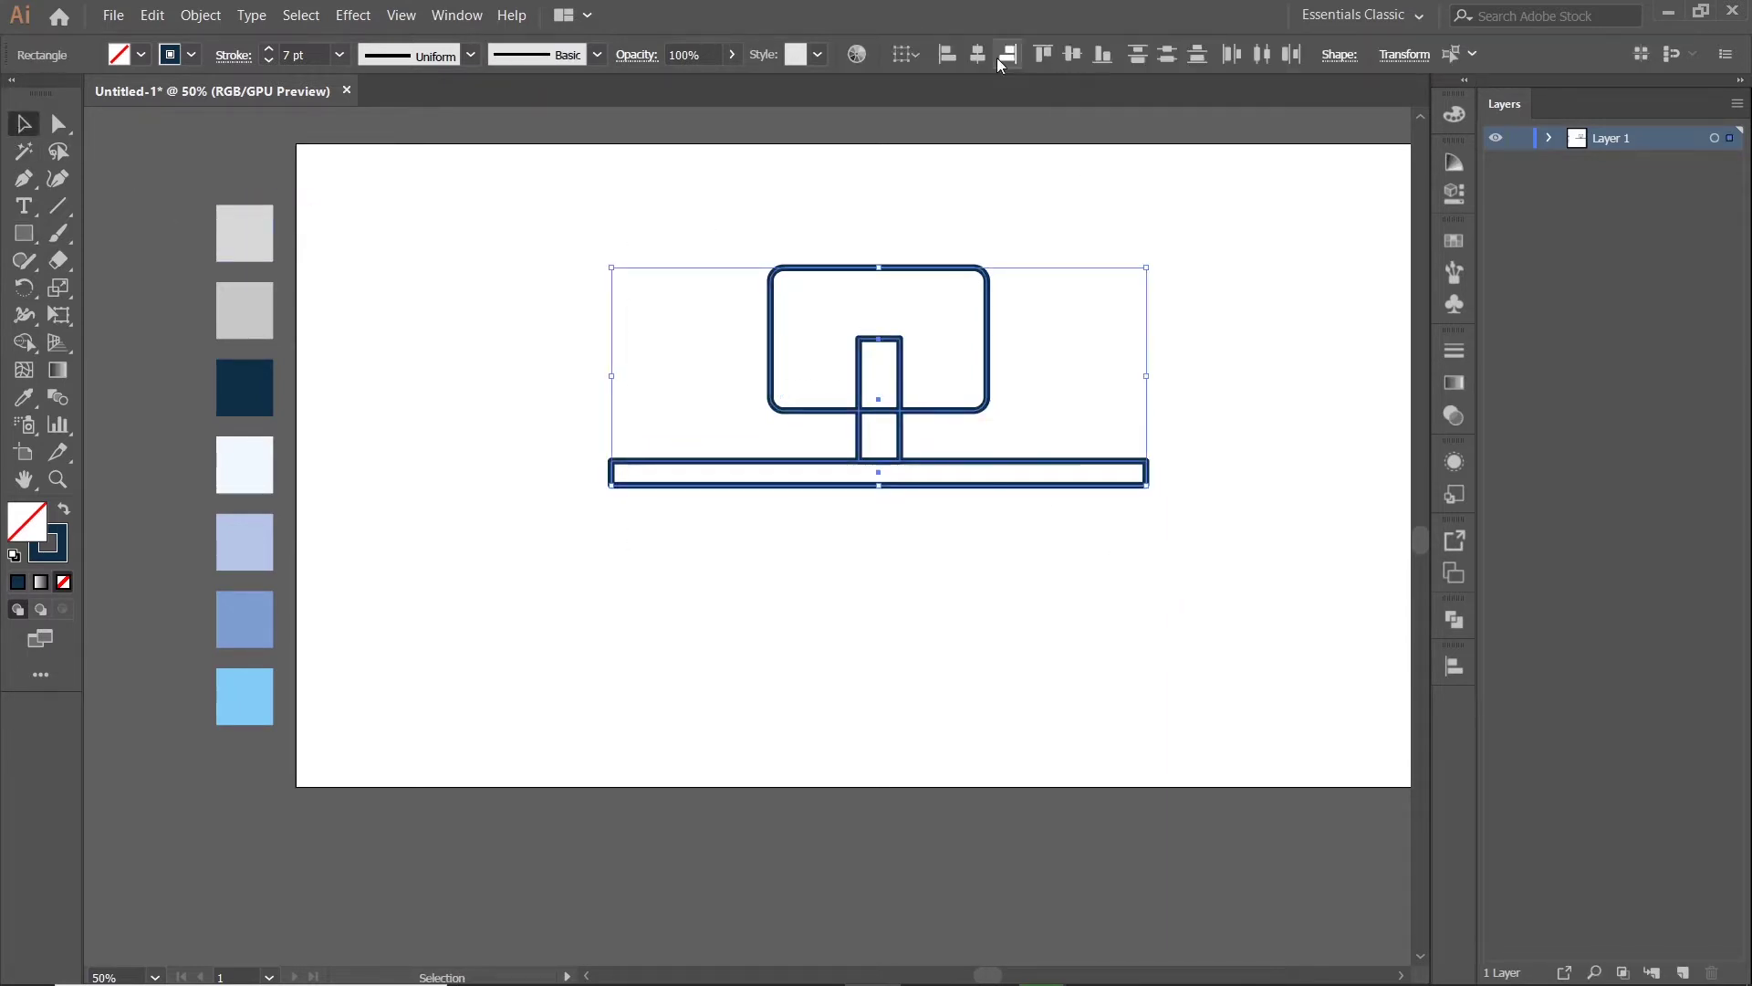
{"action": "left_click", "coordinate": [1142, 203]}
{"action": "scroll", "coordinate": [912, 448], "scroll_direction": "up", "scroll_amount": 2}
- Scale the stand's anchor points with Free Transform so the stand tapers toward the top
{"action": "left_click", "coordinate": [885, 425]}
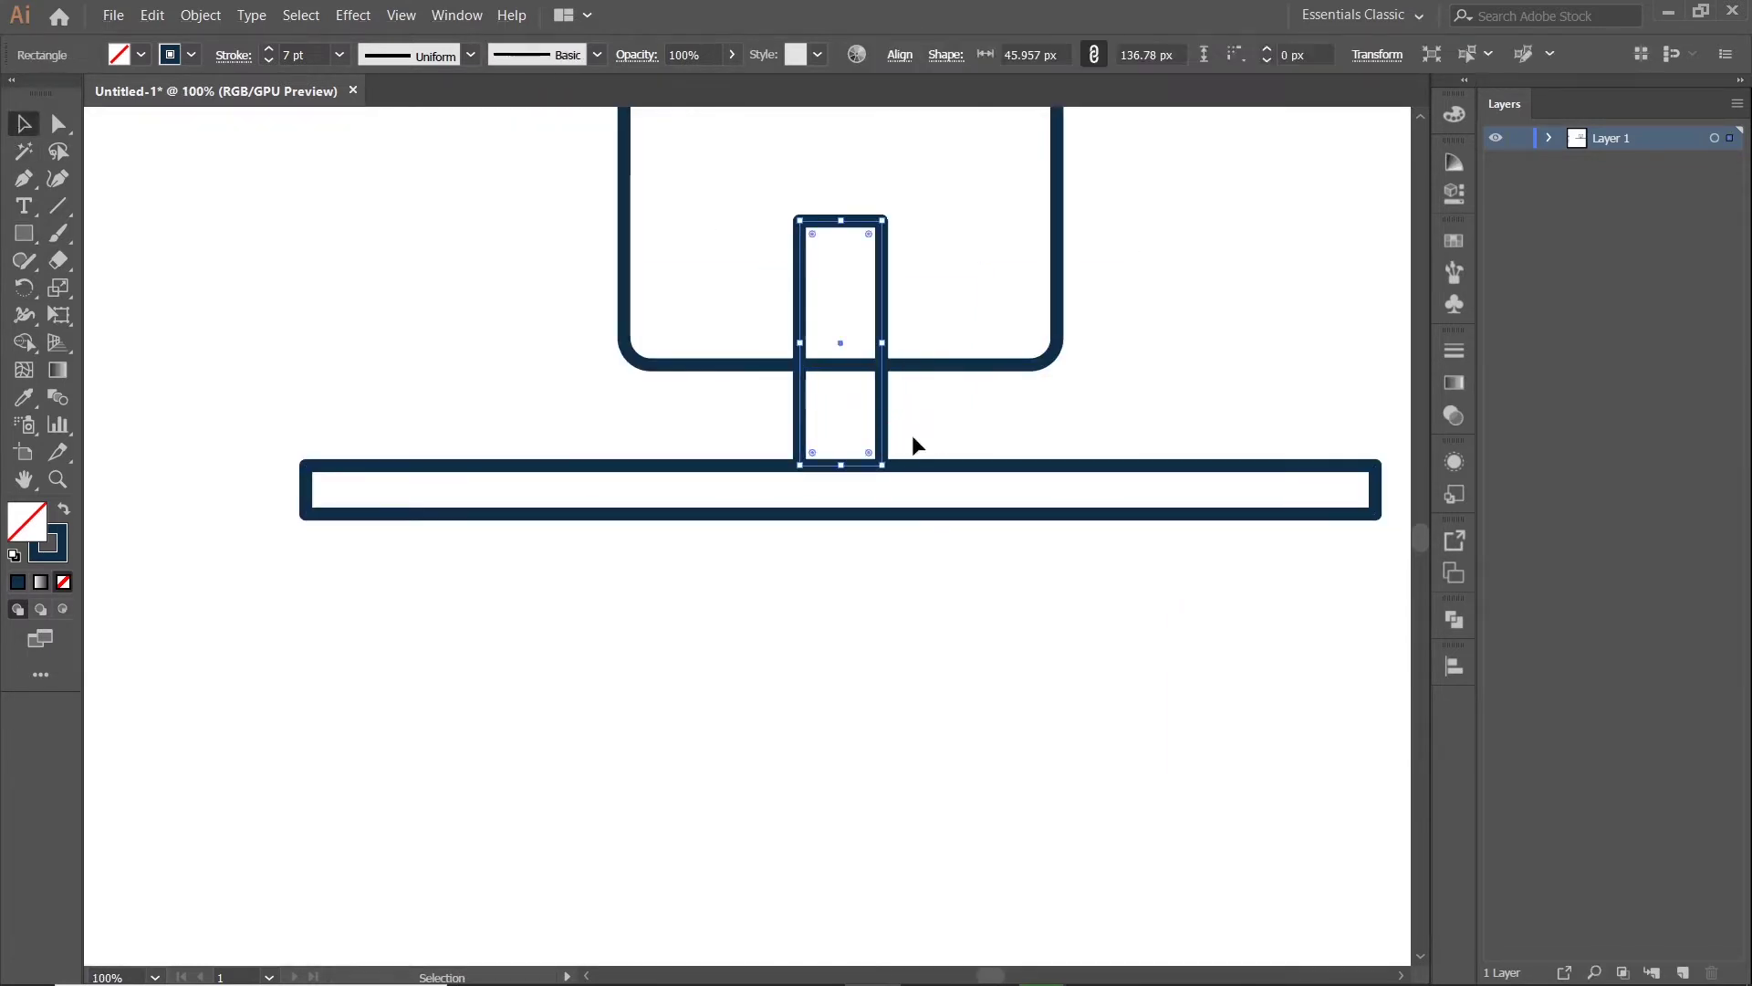
{"action": "left_click", "coordinate": [60, 126]}
{"action": "left_click", "coordinate": [800, 468]}
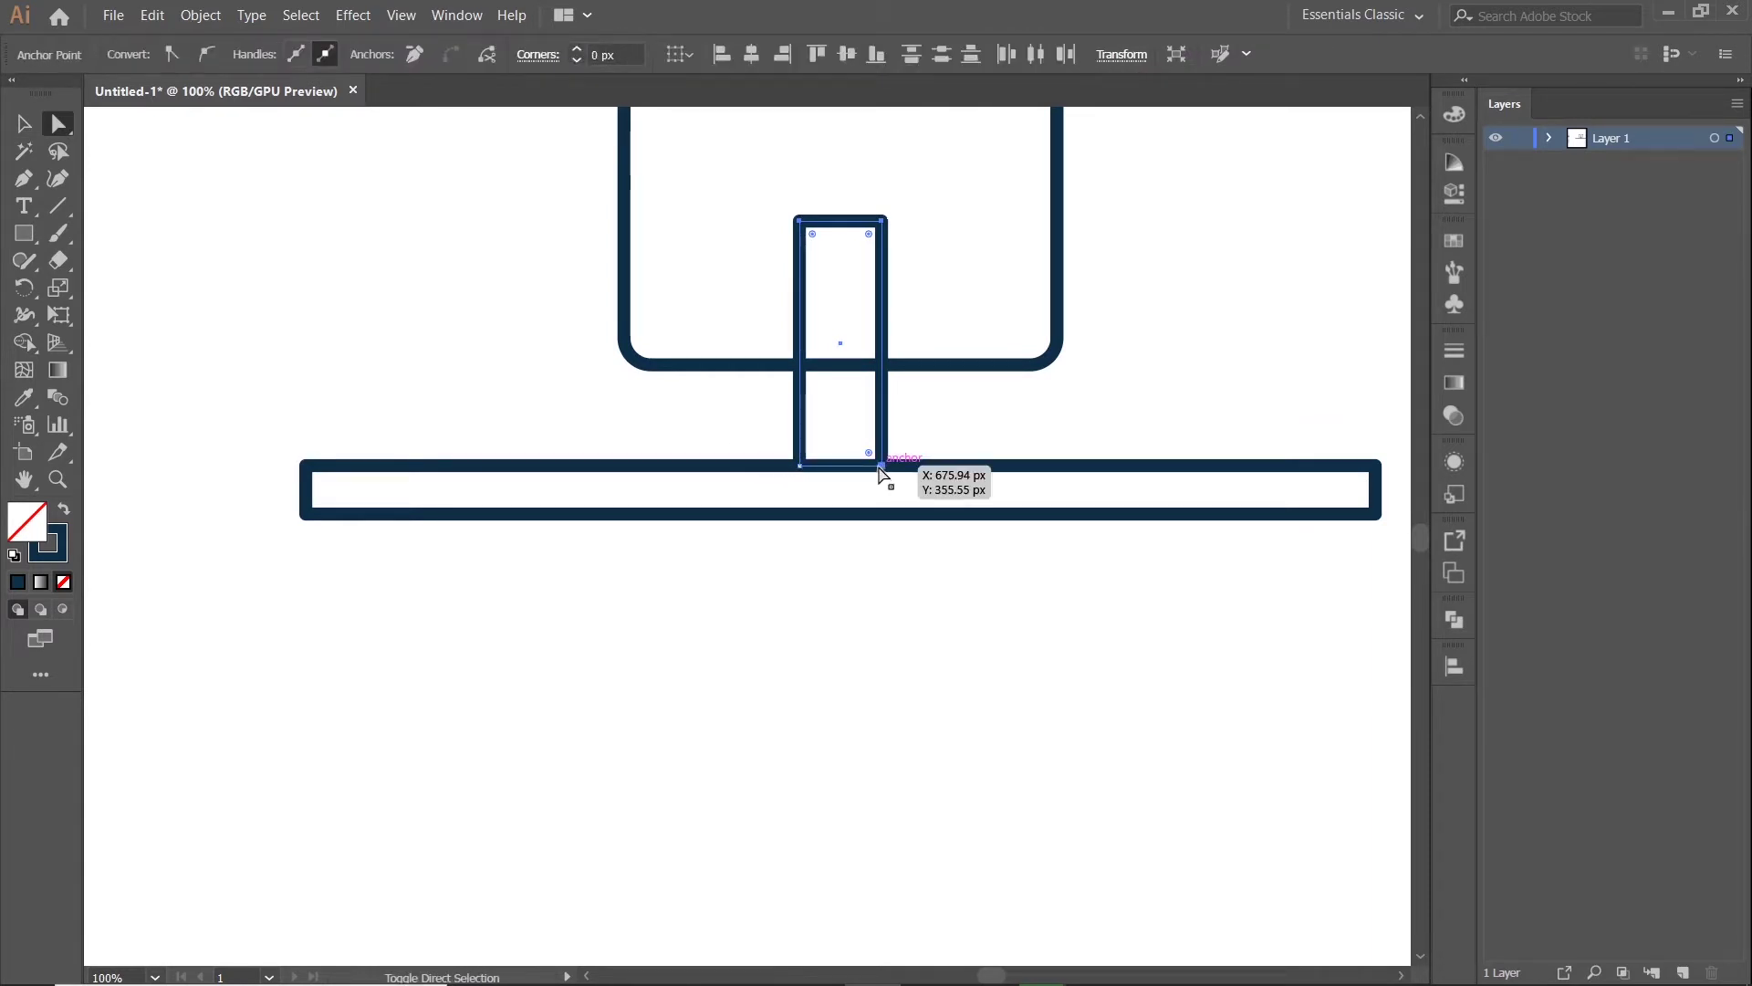
{"action": "left_click", "coordinate": [58, 315]}
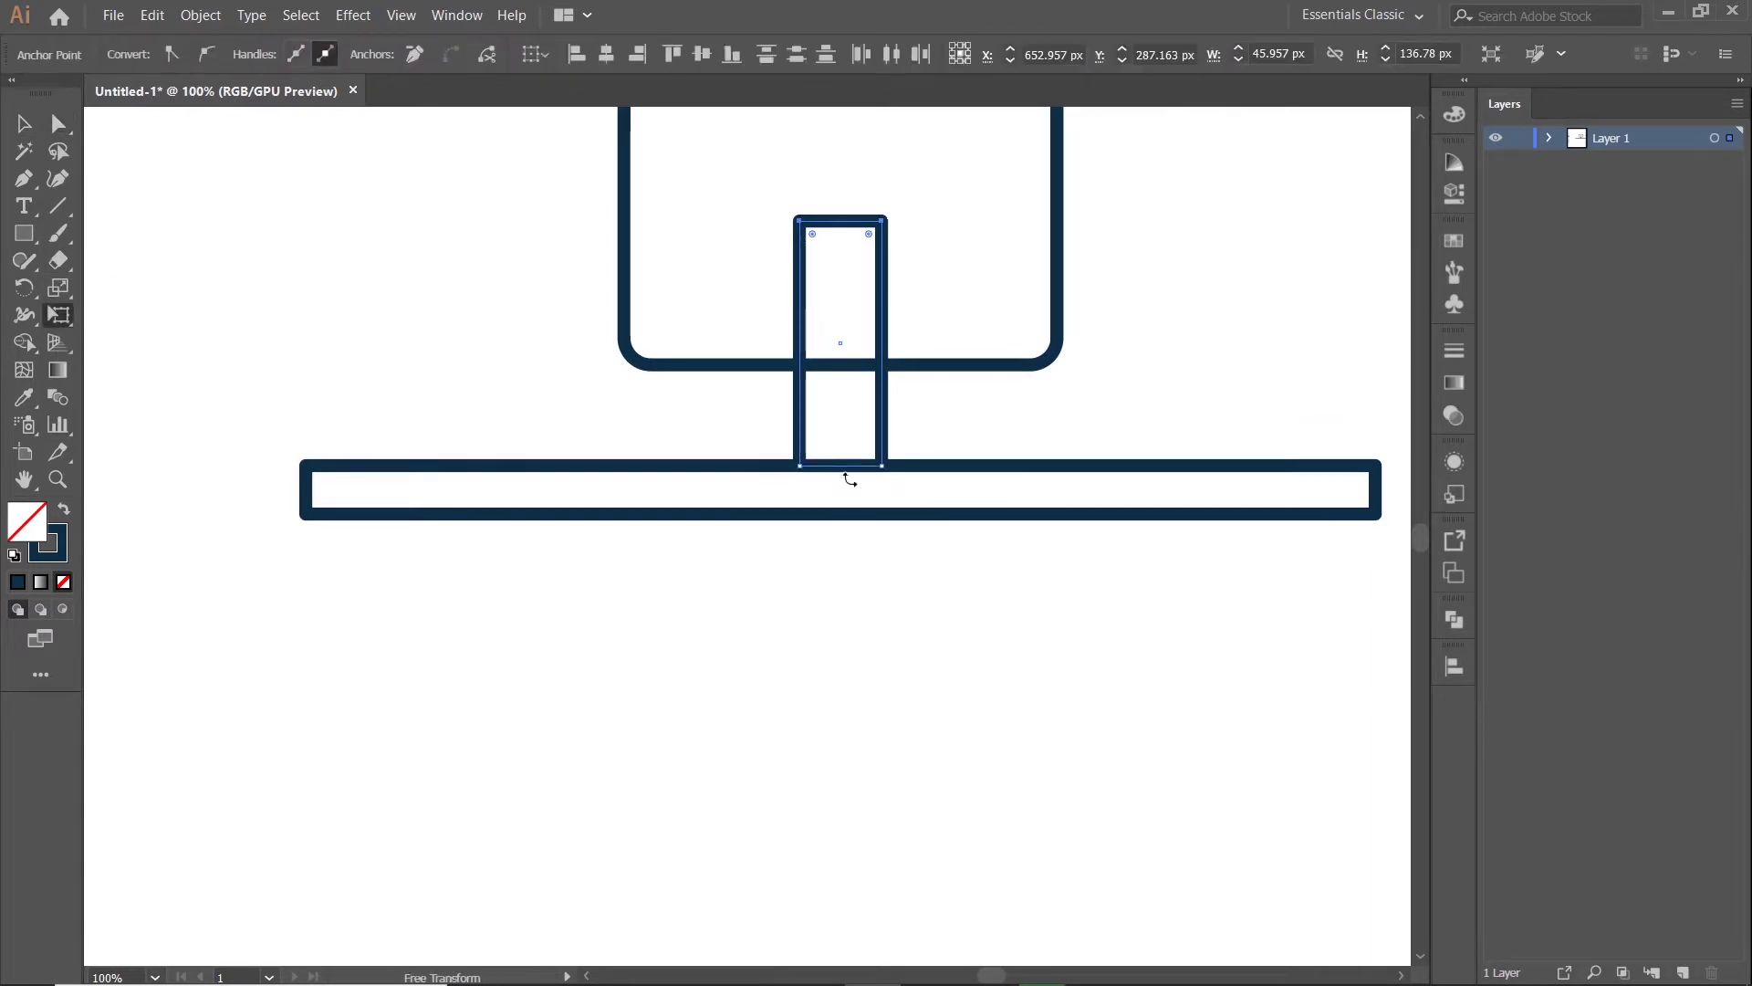
{"action": "key", "text": "s"}
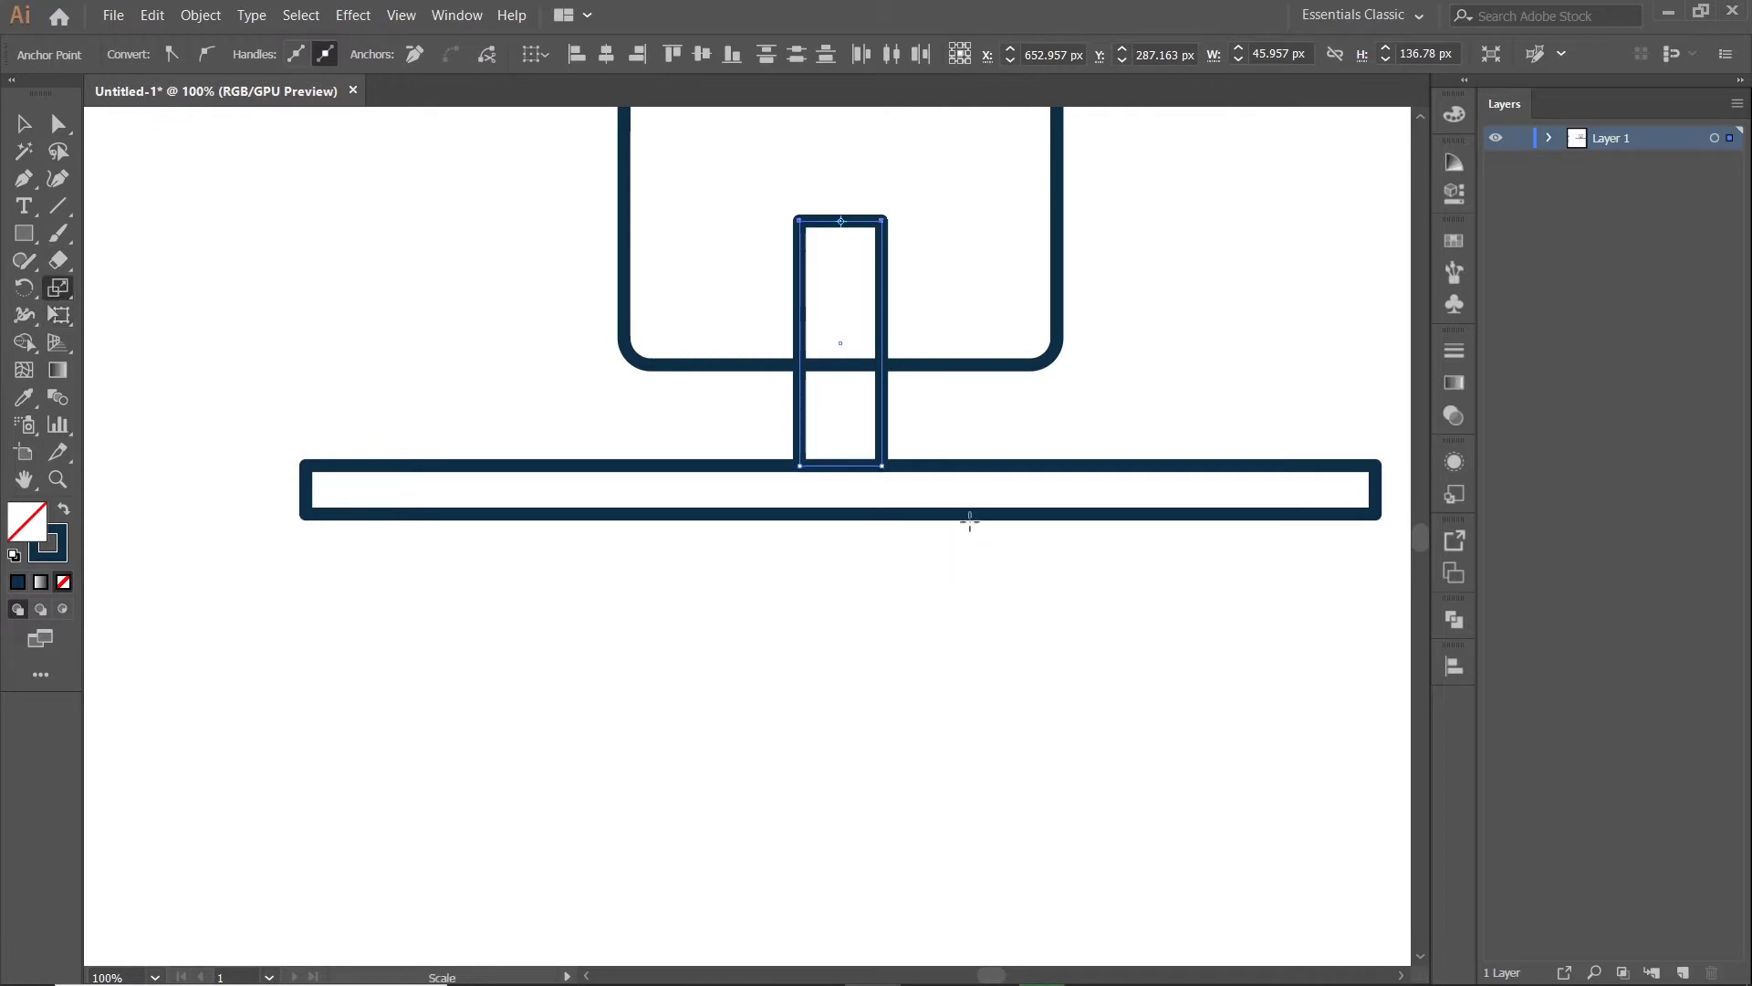
{"action": "left_click_drag", "start_coordinate": [883, 467], "coordinate": [865, 467]}
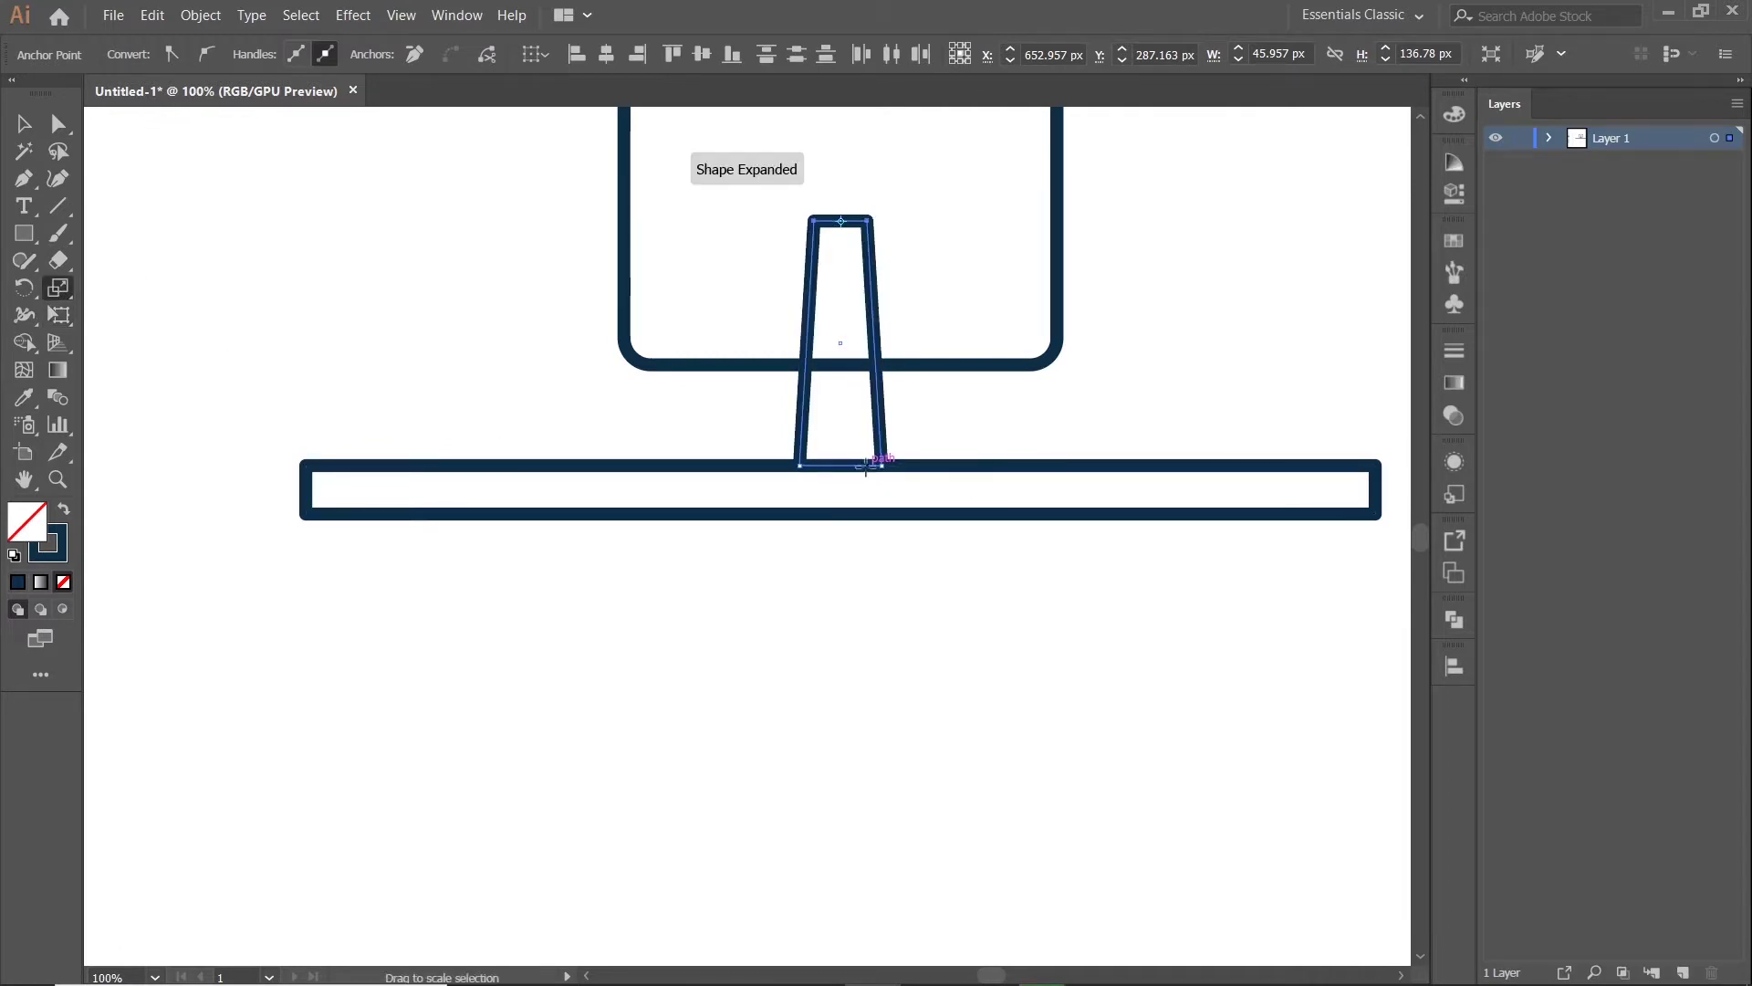
- Lower the stand's top edge and adjust its side edge
{"action": "left_click", "coordinate": [23, 124]}
{"action": "scroll", "coordinate": [1011, 418], "scroll_direction": "up", "scroll_amount": 2}
{"action": "scroll", "coordinate": [940, 448], "scroll_direction": "down", "scroll_amount": 2}
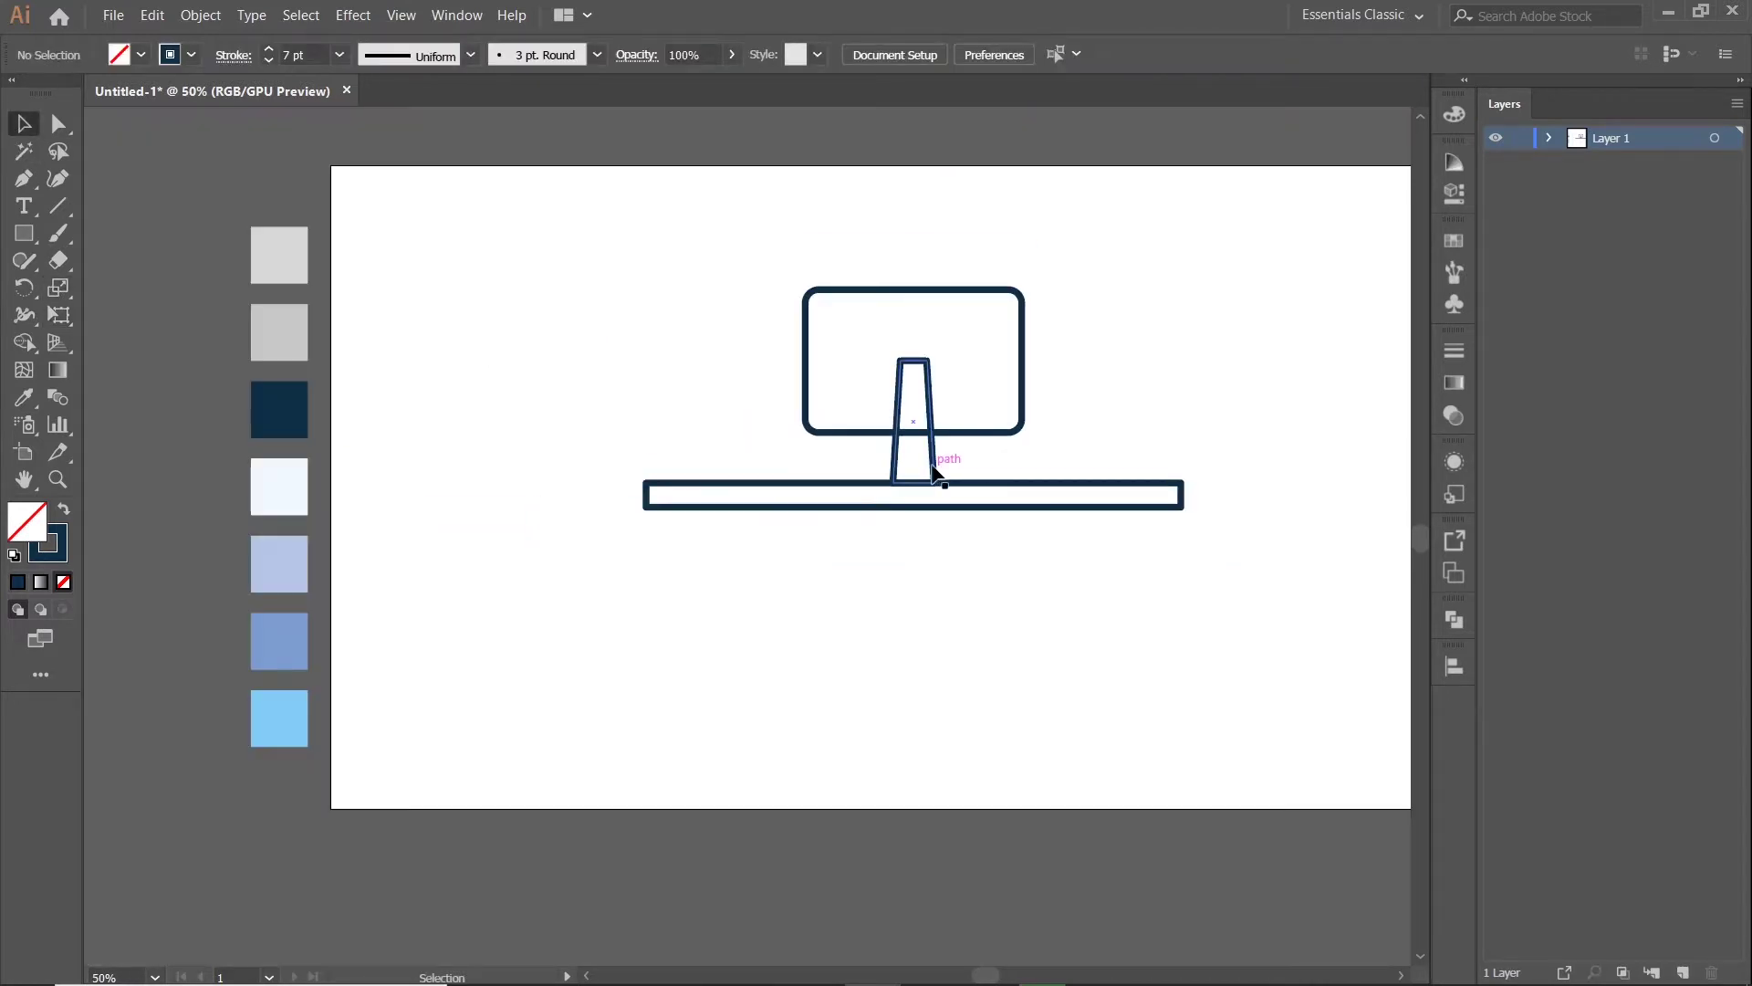
{"action": "scroll", "coordinate": [935, 470], "scroll_direction": "up", "scroll_amount": 1}
{"action": "scroll", "coordinate": [908, 412], "scroll_direction": "up", "scroll_amount": 1}
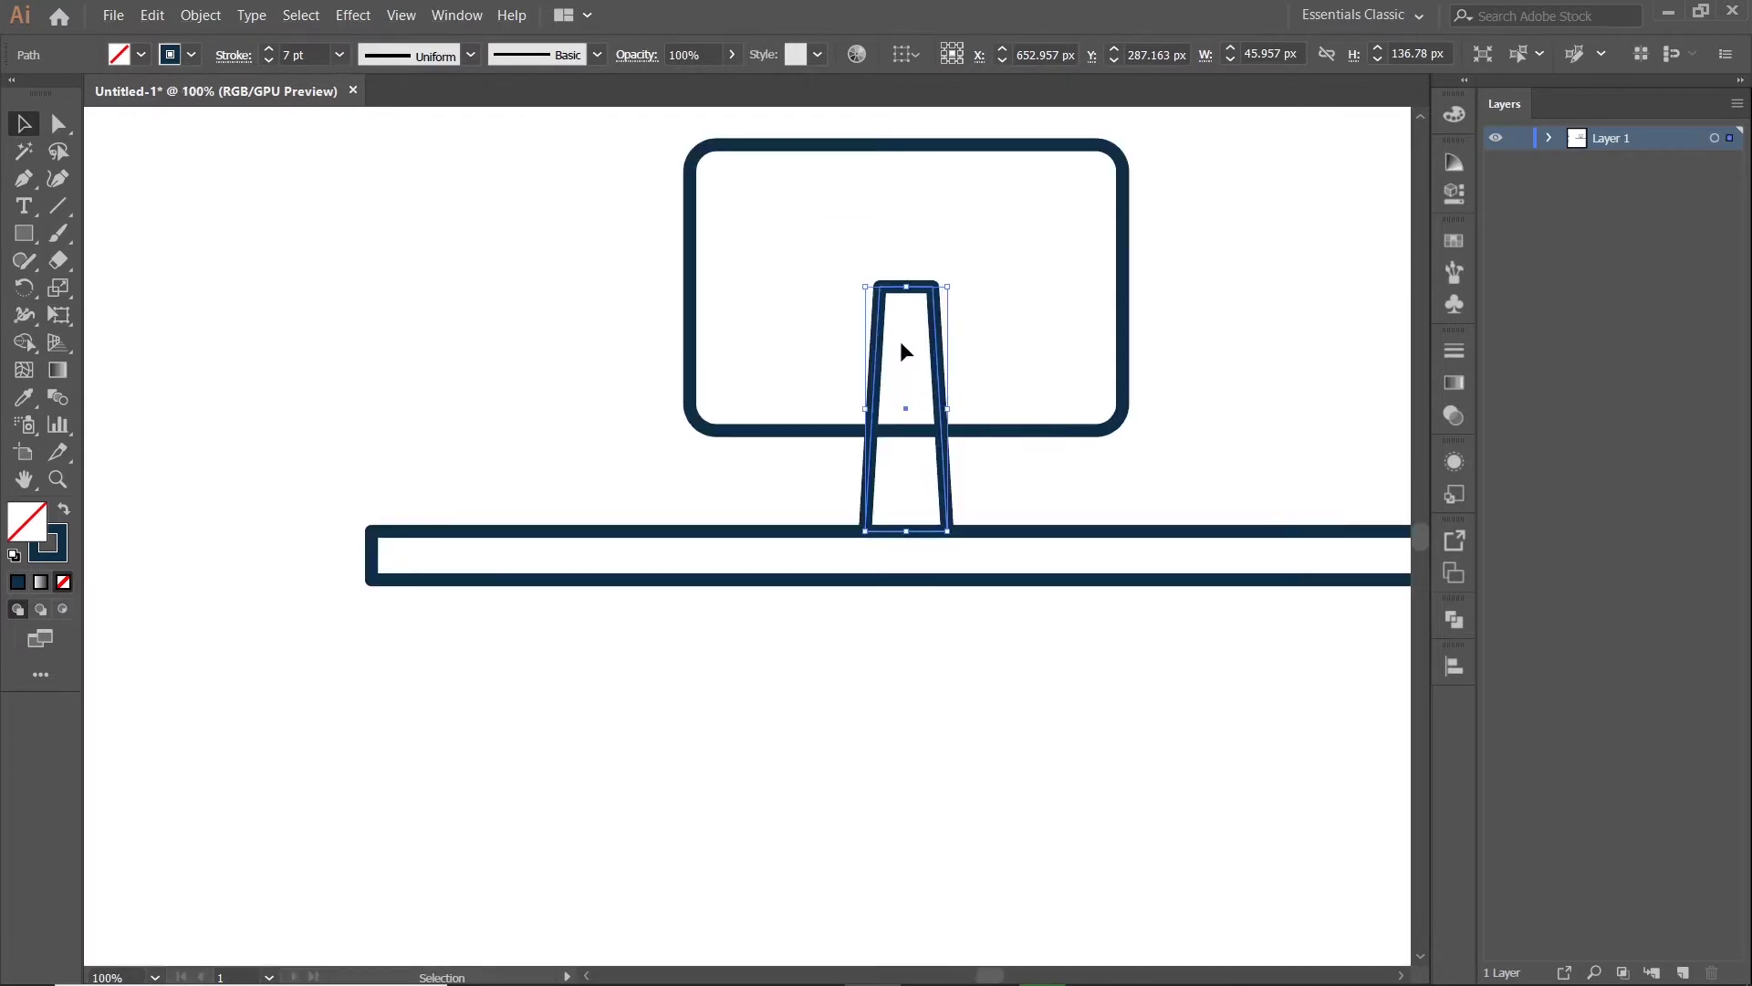
{"action": "left_click_drag", "start_coordinate": [906, 282], "coordinate": [906, 298]}
{"action": "left_click_drag", "start_coordinate": [864, 413], "coordinate": [855, 420]}
- Re-centre the monitor, stand and bar horizontally
{"action": "left_click", "coordinate": [542, 301]}
{"action": "scroll", "coordinate": [542, 301], "scroll_direction": "down", "scroll_amount": 2}
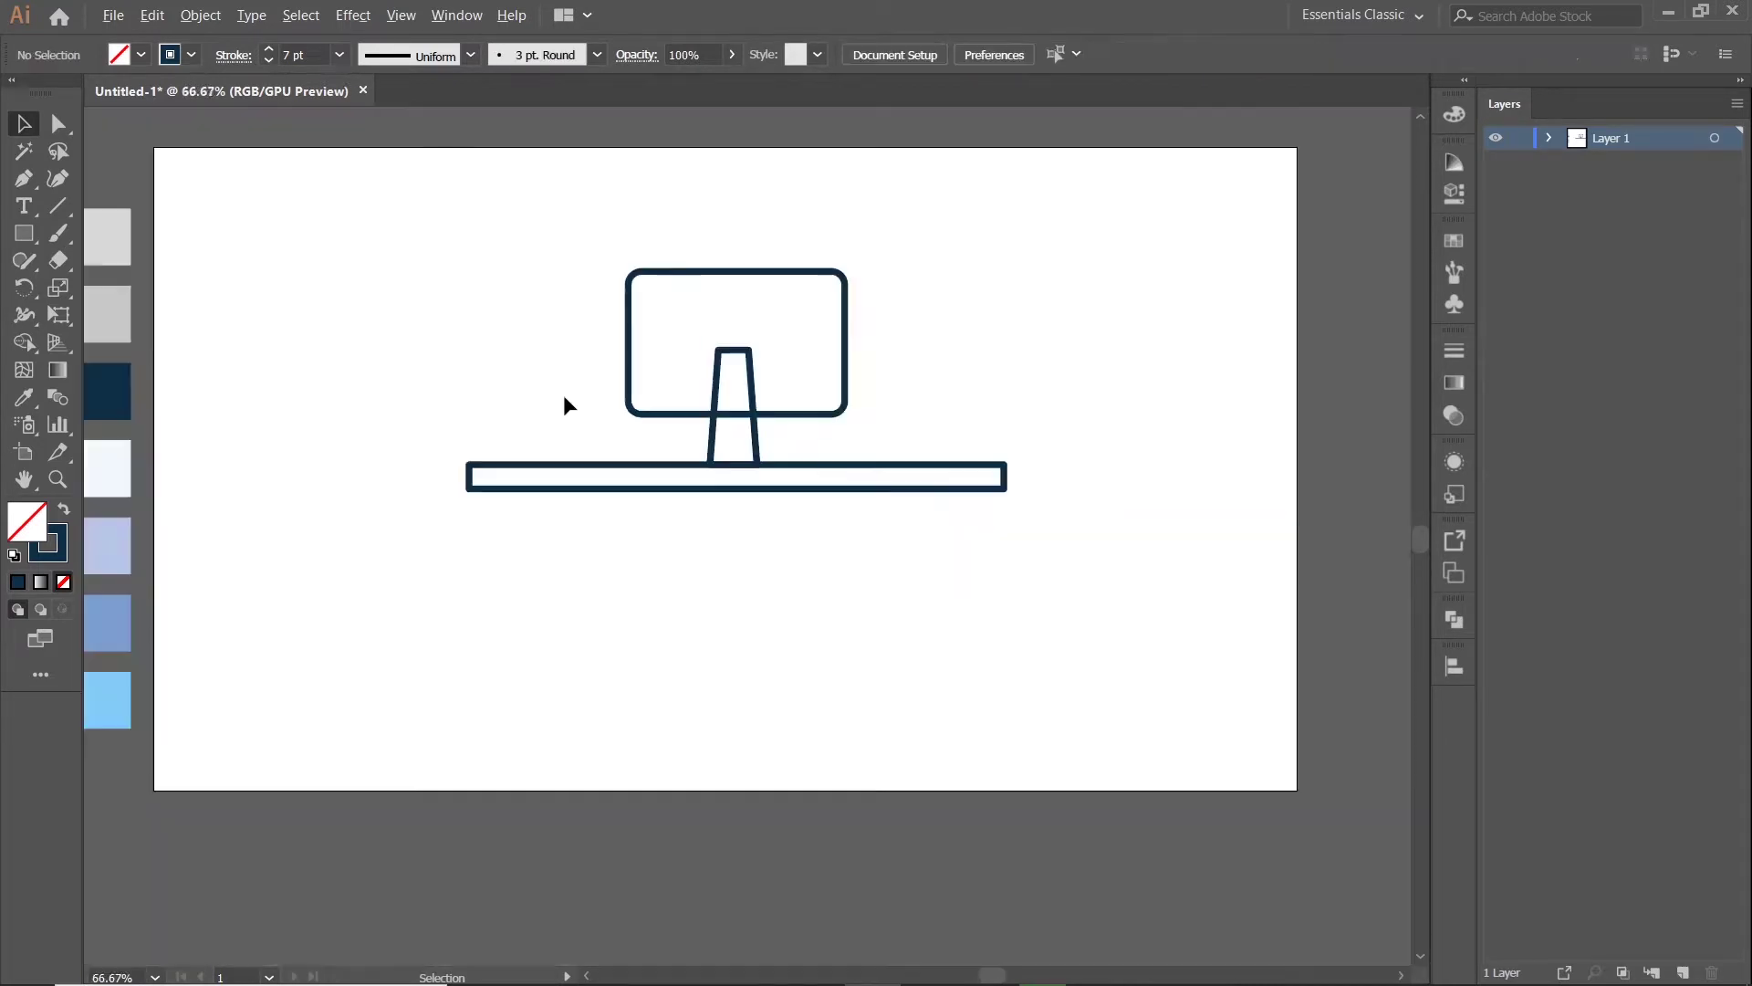
{"action": "key", "text": "ctrl+a"}
{"action": "left_click", "coordinate": [975, 56]}
{"action": "left_click", "coordinate": [852, 296]}
{"action": "scroll", "coordinate": [852, 295], "scroll_direction": "up", "scroll_amount": 2}
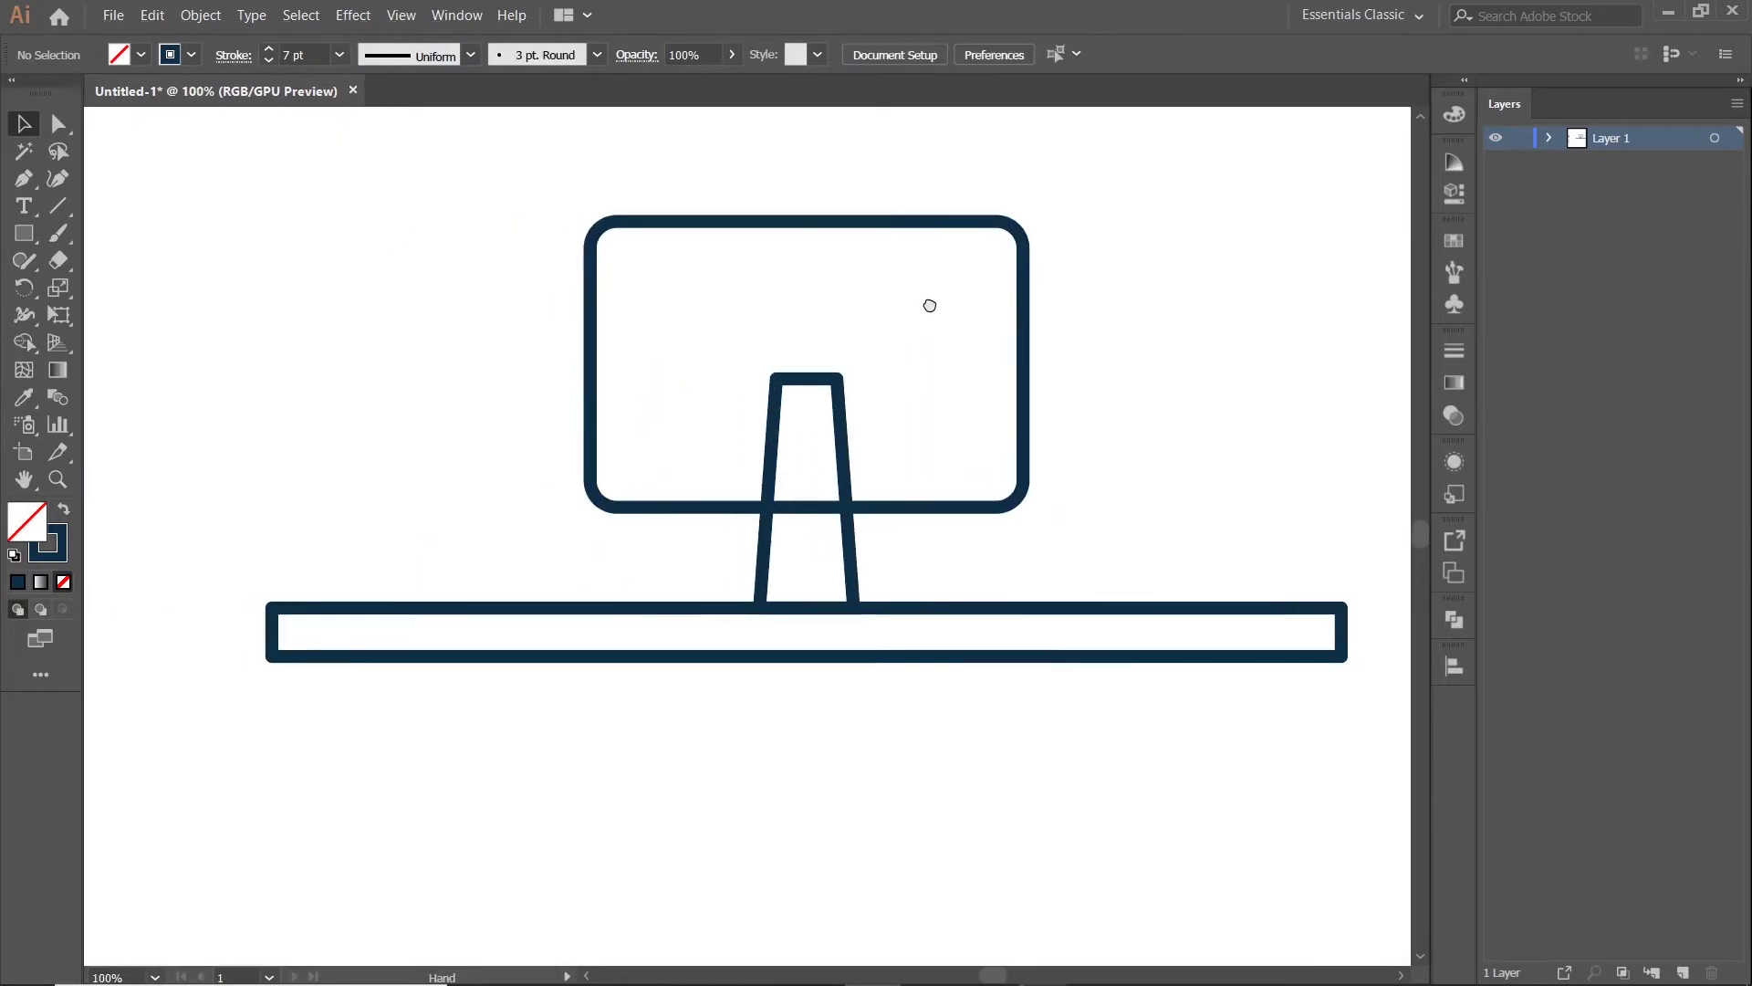
{"action": "left_click", "coordinate": [850, 378]}
{"action": "scroll", "coordinate": [840, 387], "scroll_direction": "up", "scroll_amount": 1}
- Shorten the stand and draw a small circle centred directly above it
{"action": "left_click_drag", "start_coordinate": [829, 379], "coordinate": [829, 391]}
{"action": "left_click_drag", "start_coordinate": [24, 232], "coordinate": [118, 286]}
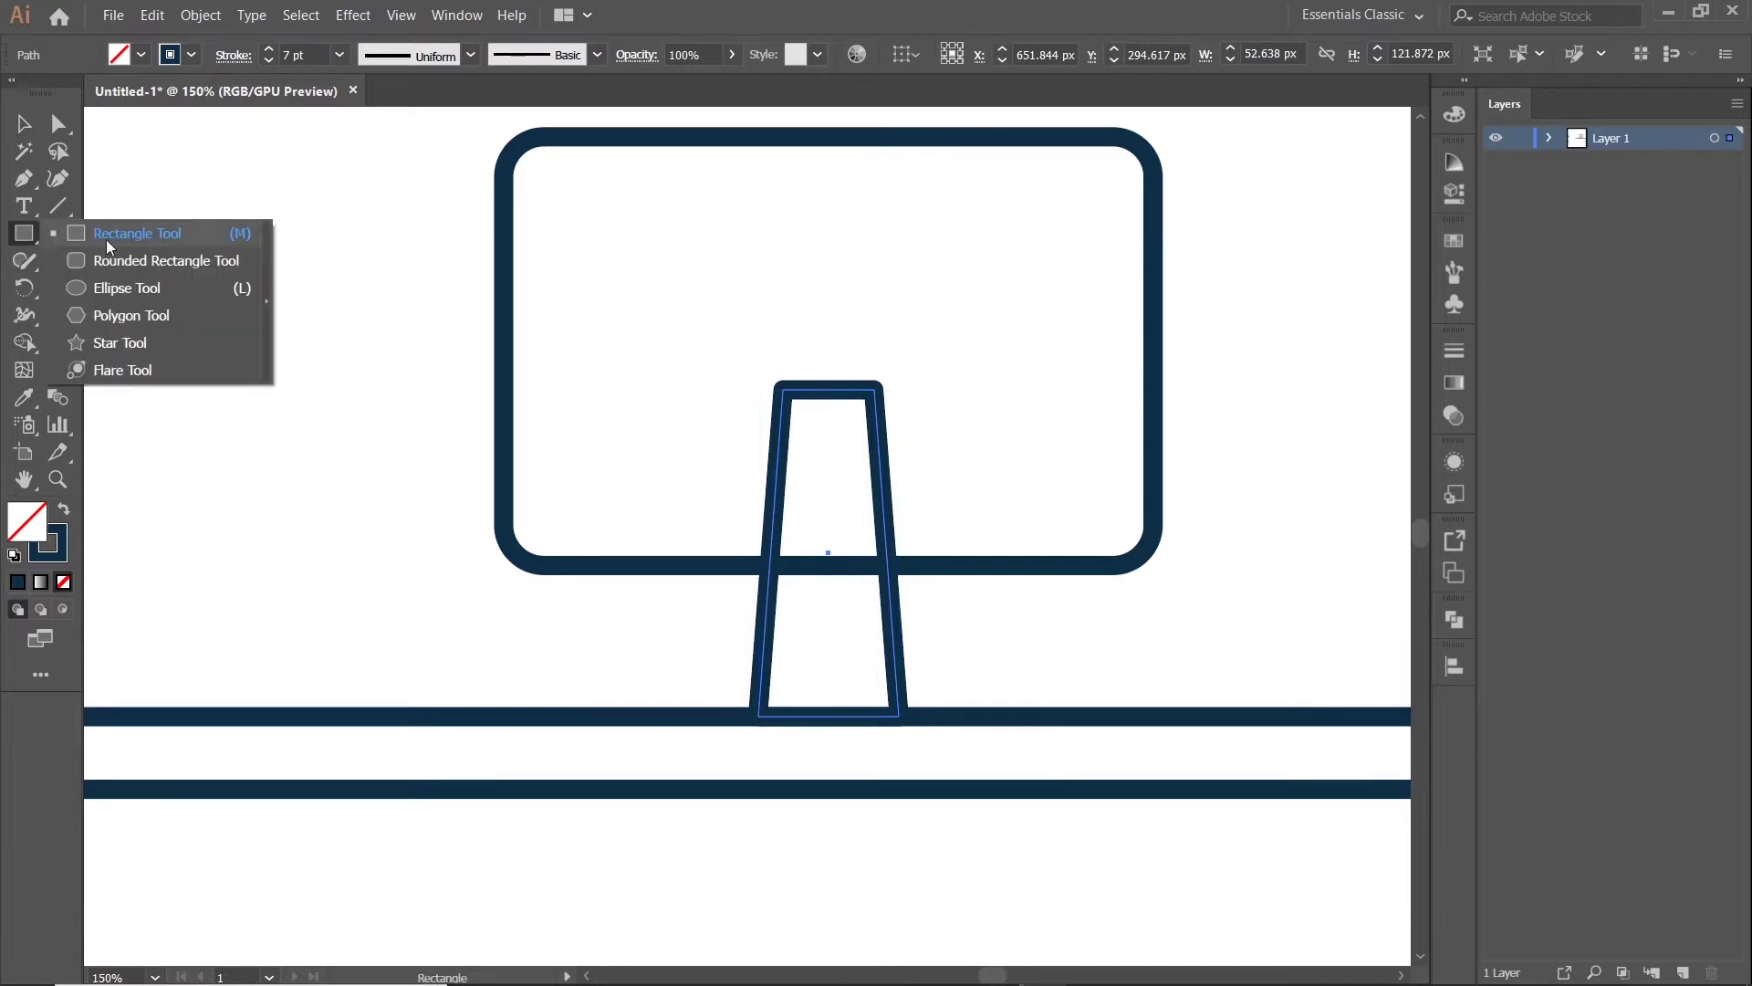
{"action": "left_click_drag", "start_coordinate": [803, 295], "coordinate": [858, 351]}
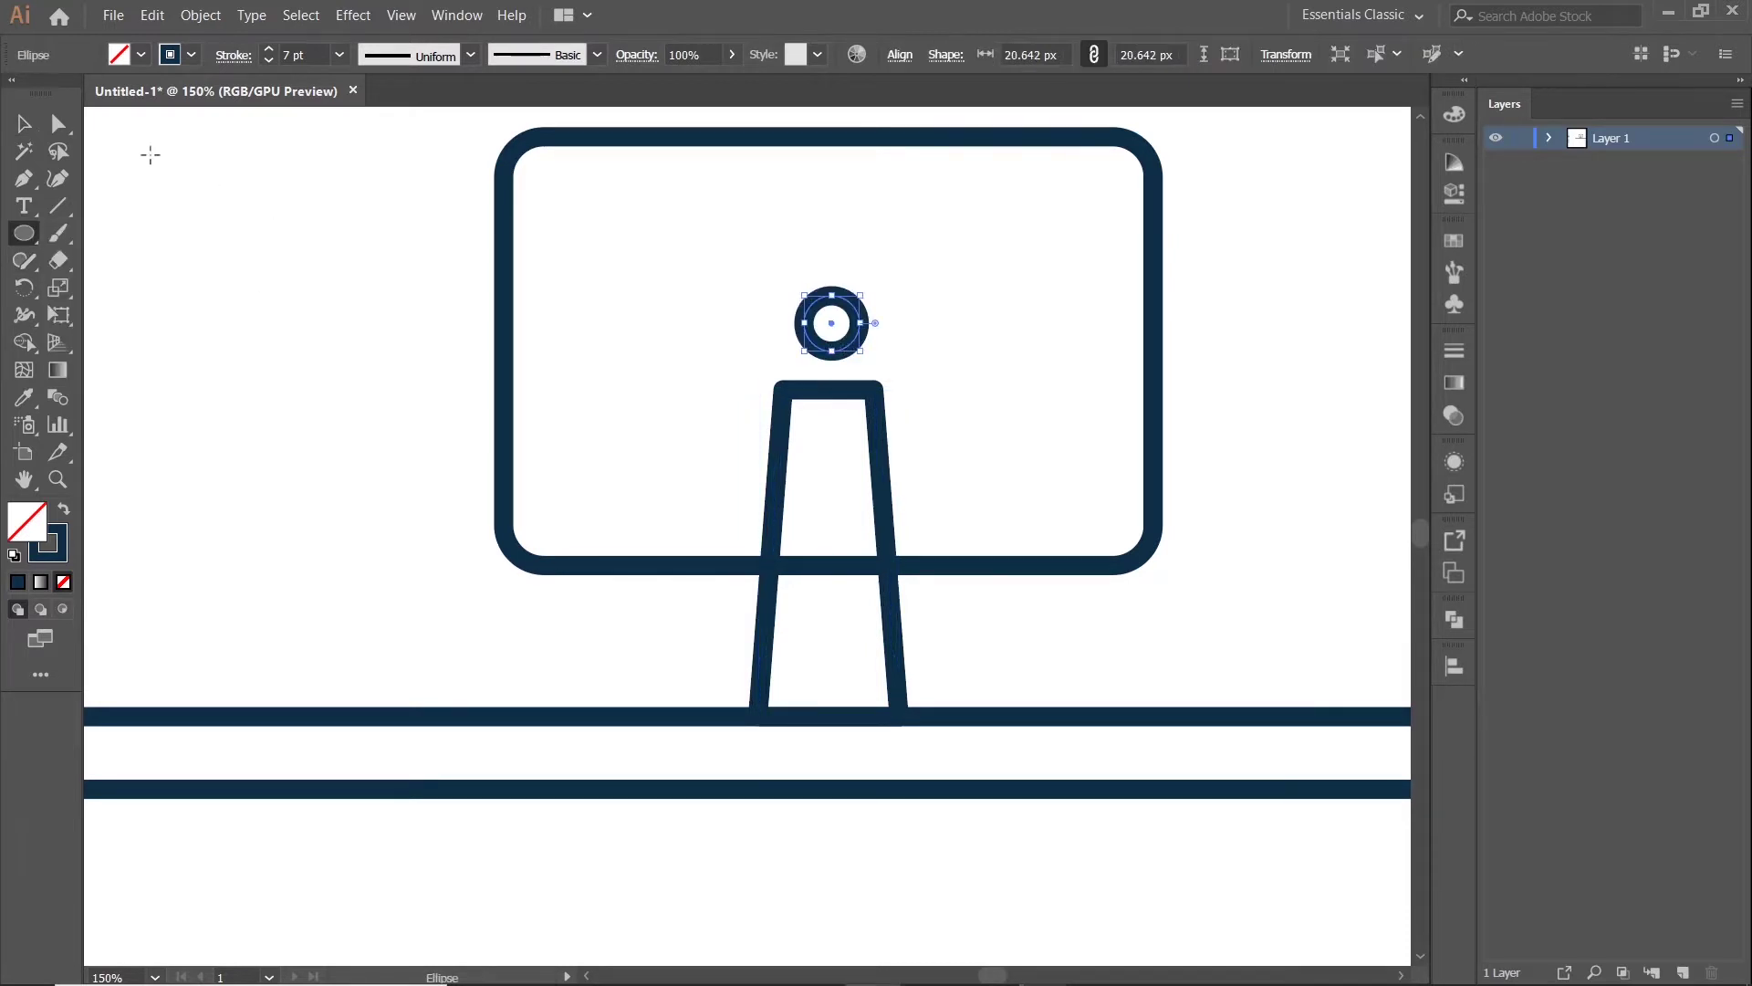
{"action": "key", "text": "v"}
{"action": "scroll", "coordinate": [865, 285], "scroll_direction": "up", "scroll_amount": 2}
{"action": "left_click_drag", "start_coordinate": [865, 285], "coordinate": [856, 249]}
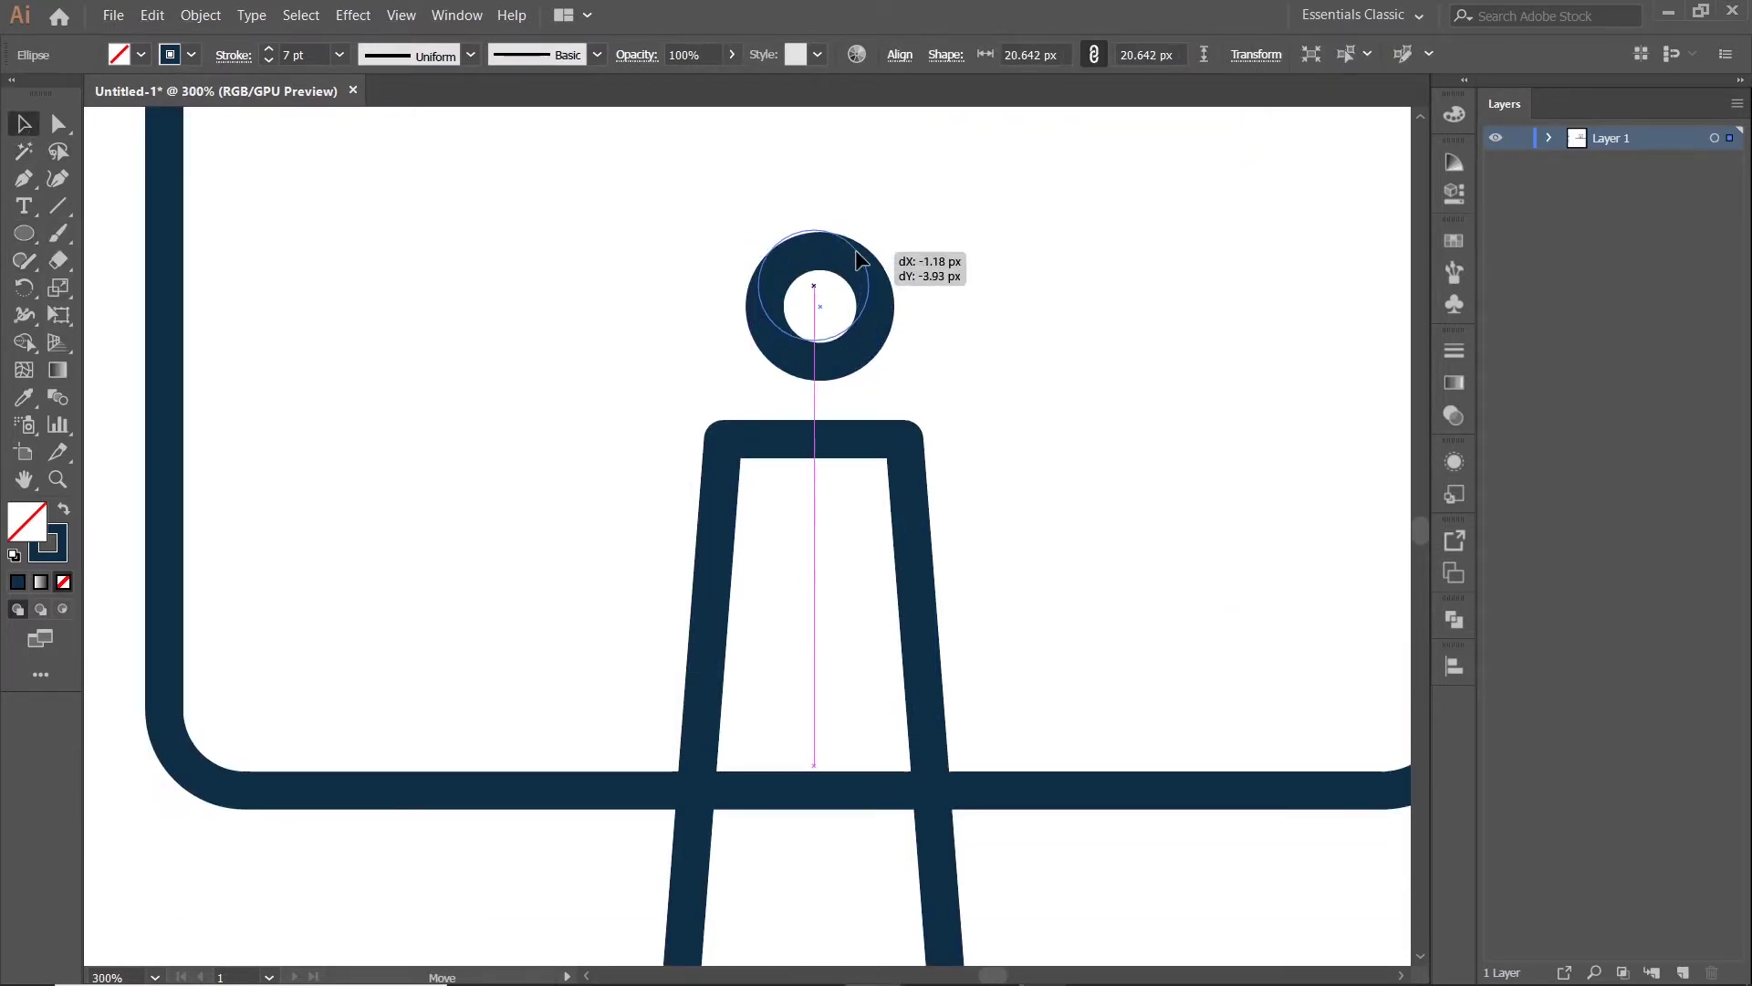
- Shrink the small ring slightly and nudge it down a little
{"action": "scroll", "coordinate": [927, 359], "scroll_direction": "down", "scroll_amount": 2}
{"action": "scroll", "coordinate": [880, 321], "scroll_direction": "up", "scroll_amount": 2}
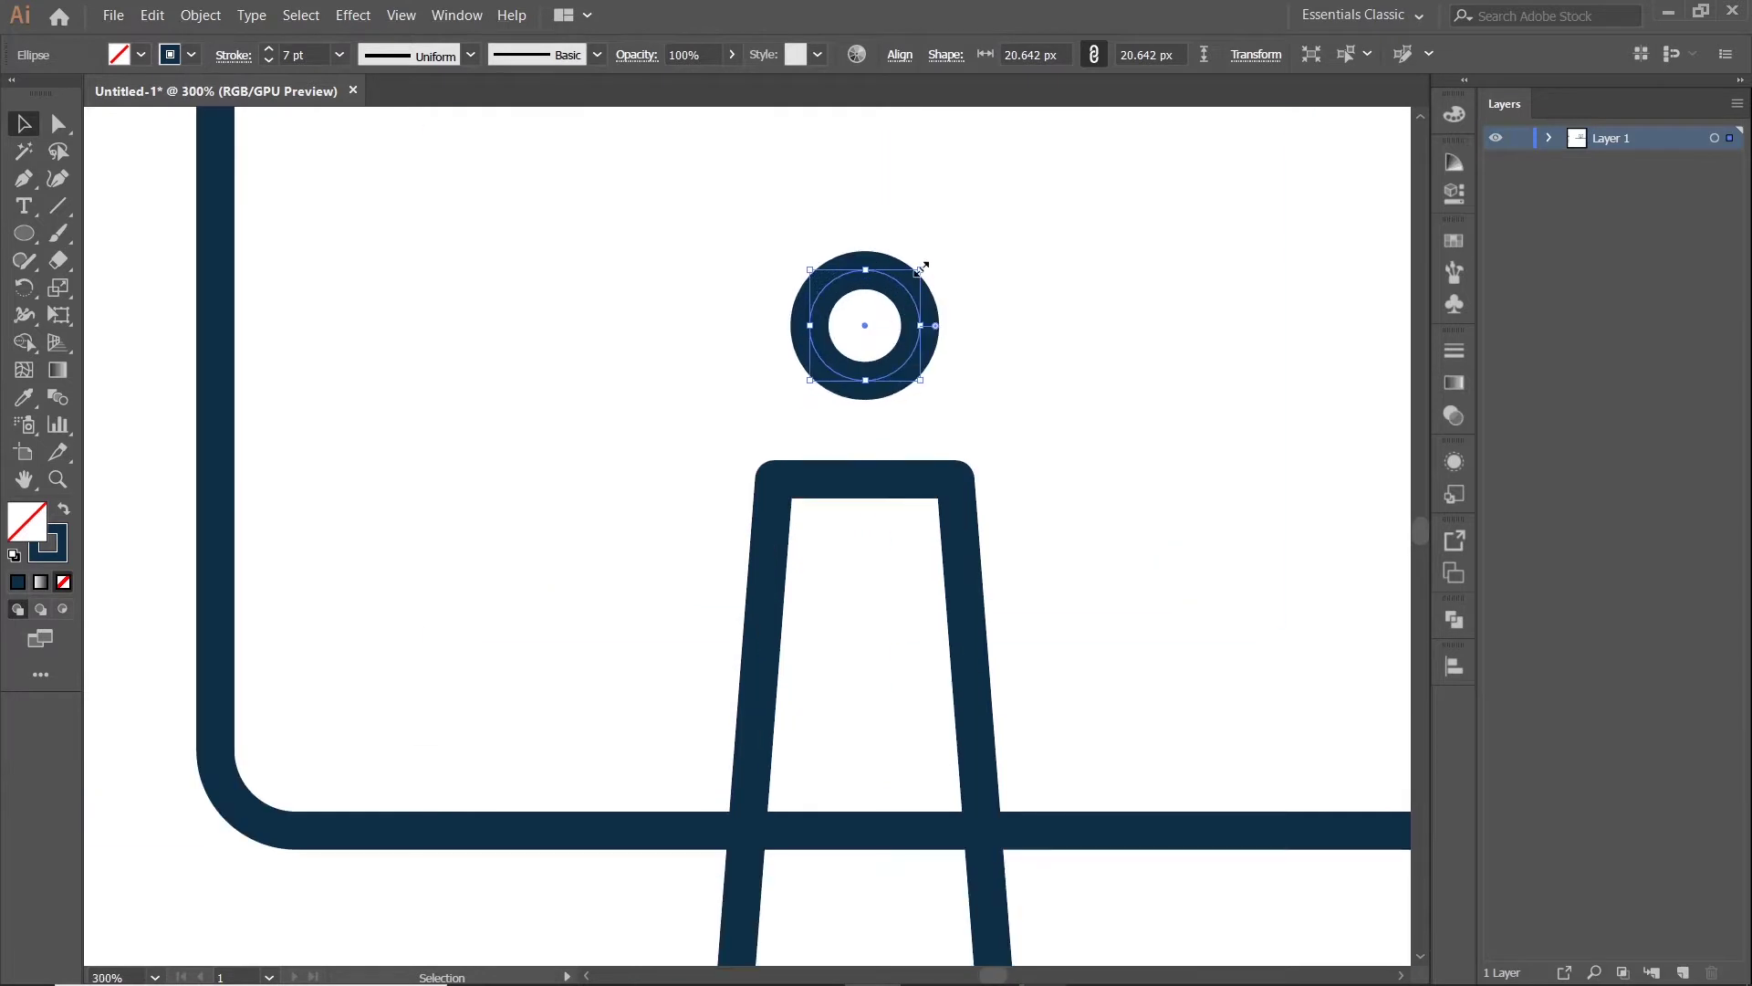
{"action": "left_click_drag", "start_coordinate": [921, 267], "coordinate": [912, 303]}
{"action": "scroll", "coordinate": [908, 311], "scroll_direction": "up", "scroll_amount": 1}
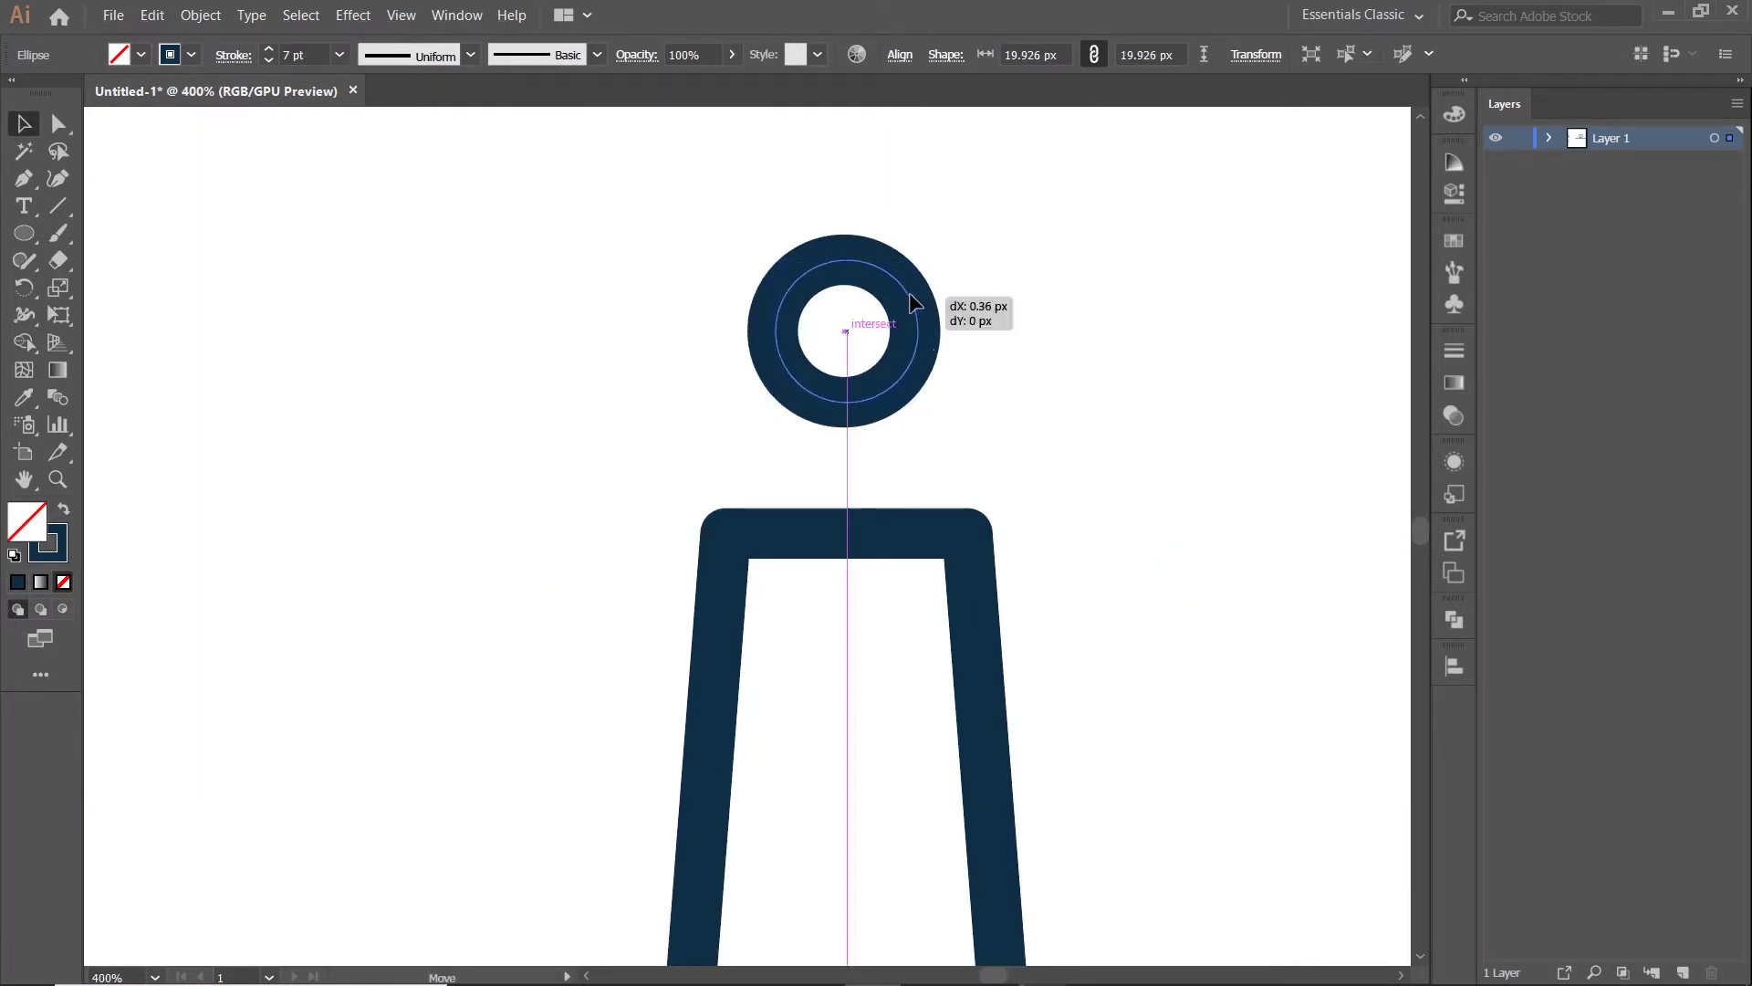
{"action": "scroll", "coordinate": [910, 309], "scroll_direction": "down", "scroll_amount": 3}
{"action": "key", "text": "Down"}
{"action": "key", "text": "Down"}
{"action": "key", "text": "Down"}
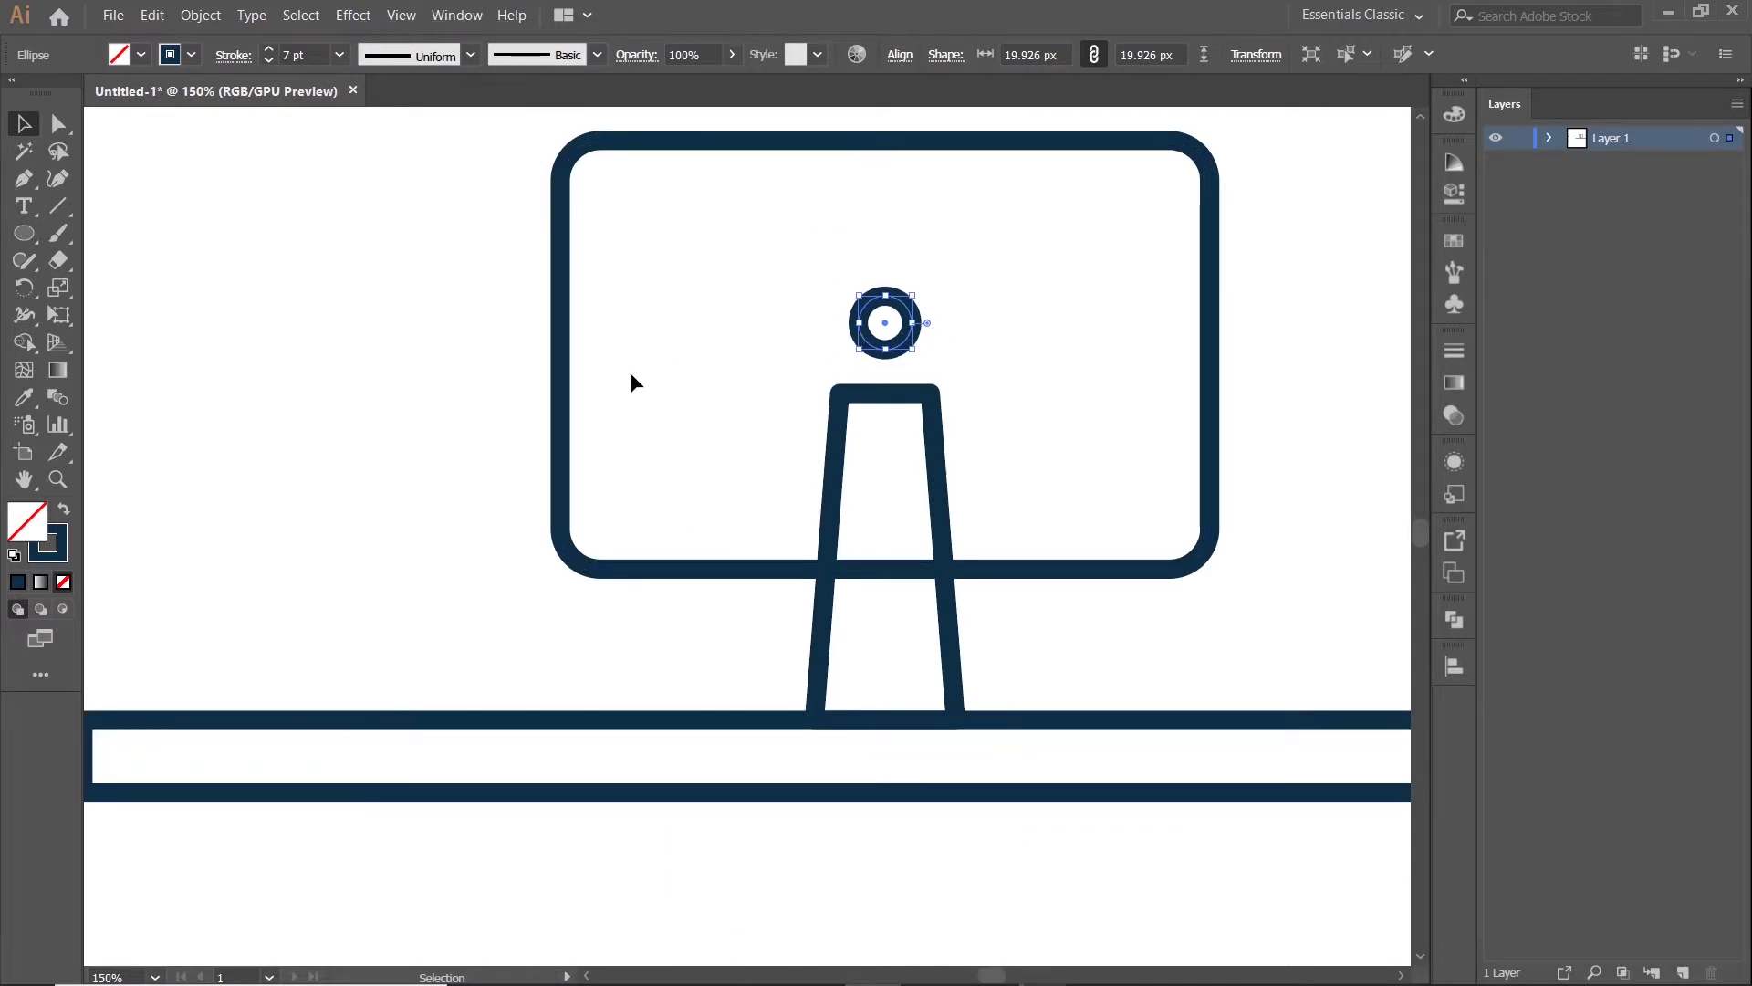
{"action": "left_click_drag", "start_coordinate": [36, 232], "coordinate": [115, 219]}
{"action": "scroll", "coordinate": [986, 465], "scroll_direction": "down", "scroll_amount": 2}
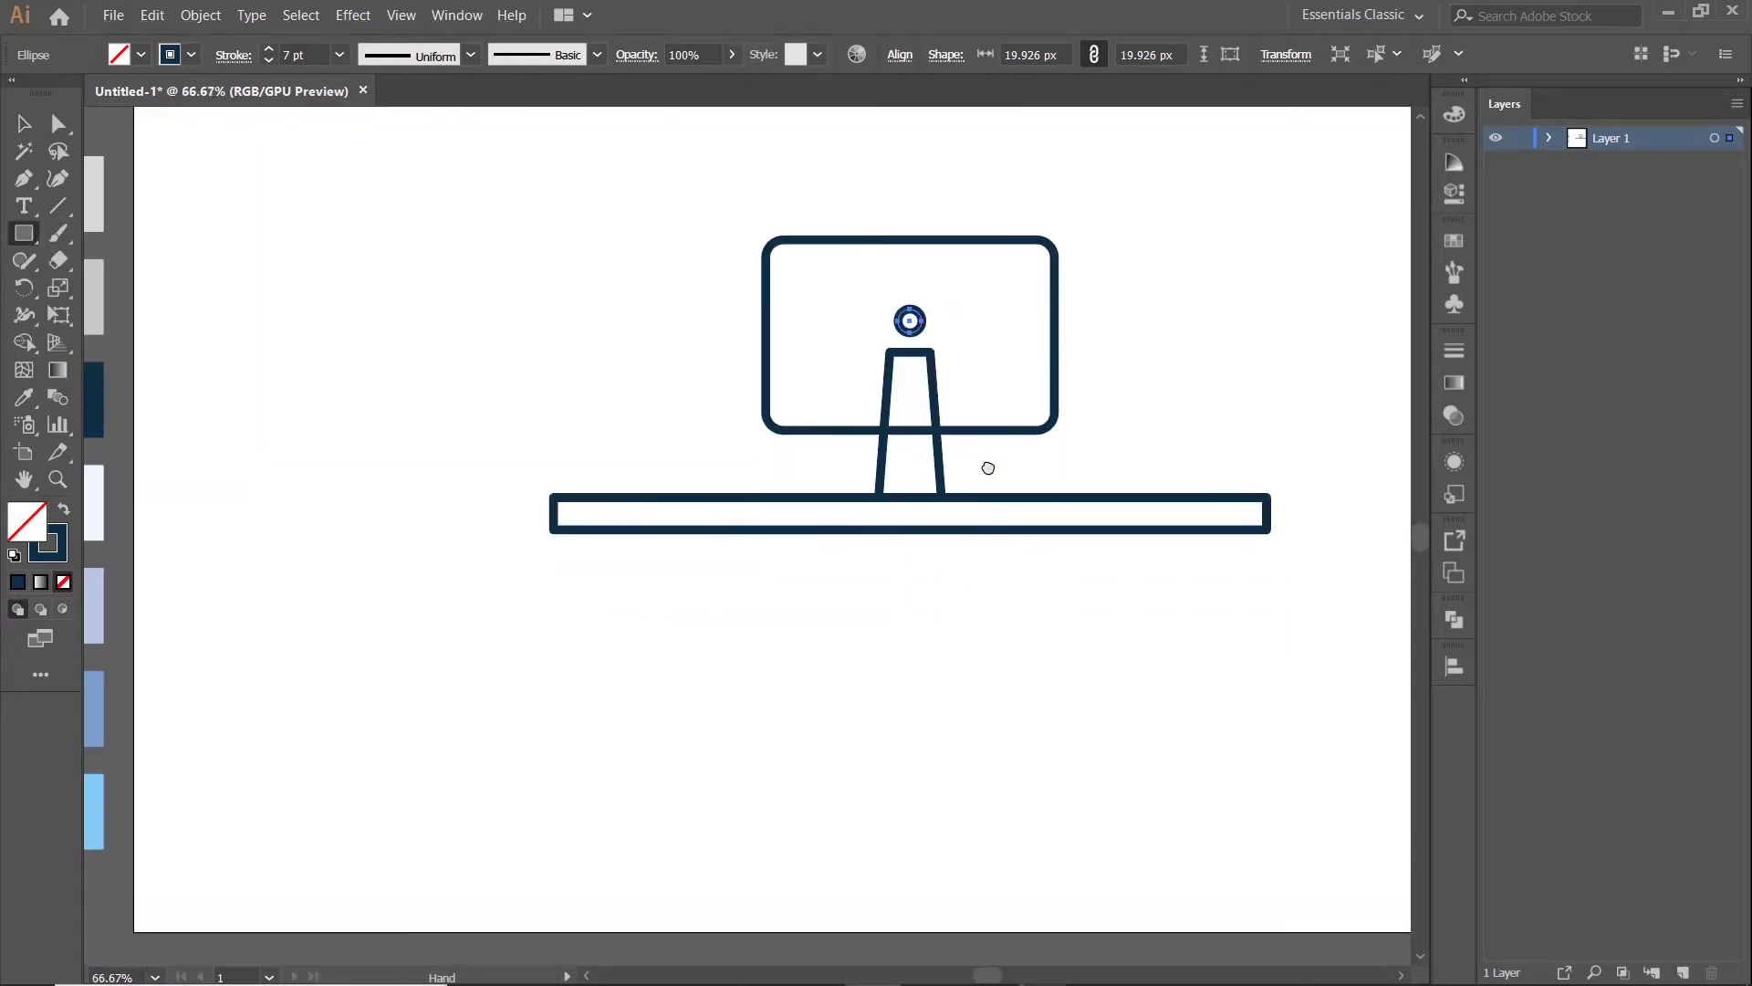
{"action": "scroll", "coordinate": [834, 479], "scroll_direction": "up", "scroll_amount": 1}
- Draw a thin foot rectangle under the stand and centre the monitor parts horizontally
{"action": "mouse_move", "coordinate": [816, 465]}
{"action": "left_mouse_down"}
{"action": "mouse_move", "coordinate": [1009, 495]}
{"action": "mouse_move", "coordinate": [990, 492]}
{"action": "left_mouse_up"}
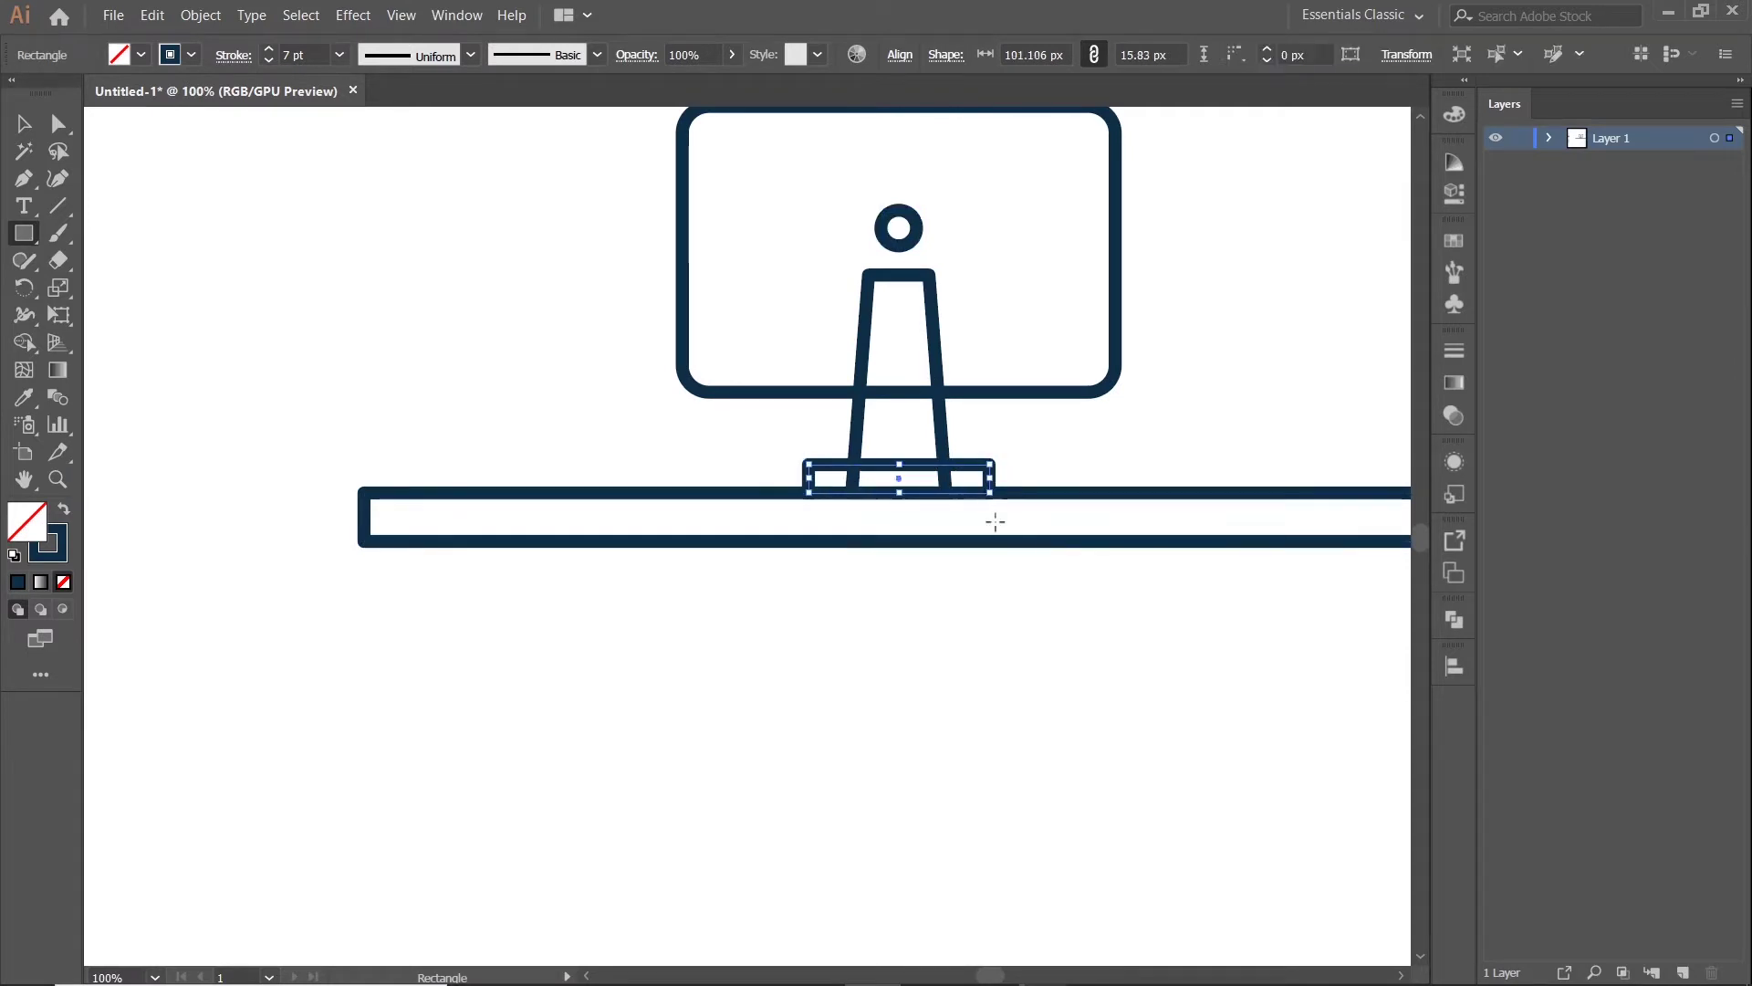
{"action": "left_click", "coordinate": [23, 126]}
{"action": "scroll", "coordinate": [501, 246], "scroll_direction": "down", "scroll_amount": 2}
{"action": "left_click_drag", "start_coordinate": [501, 247], "coordinate": [931, 456]}
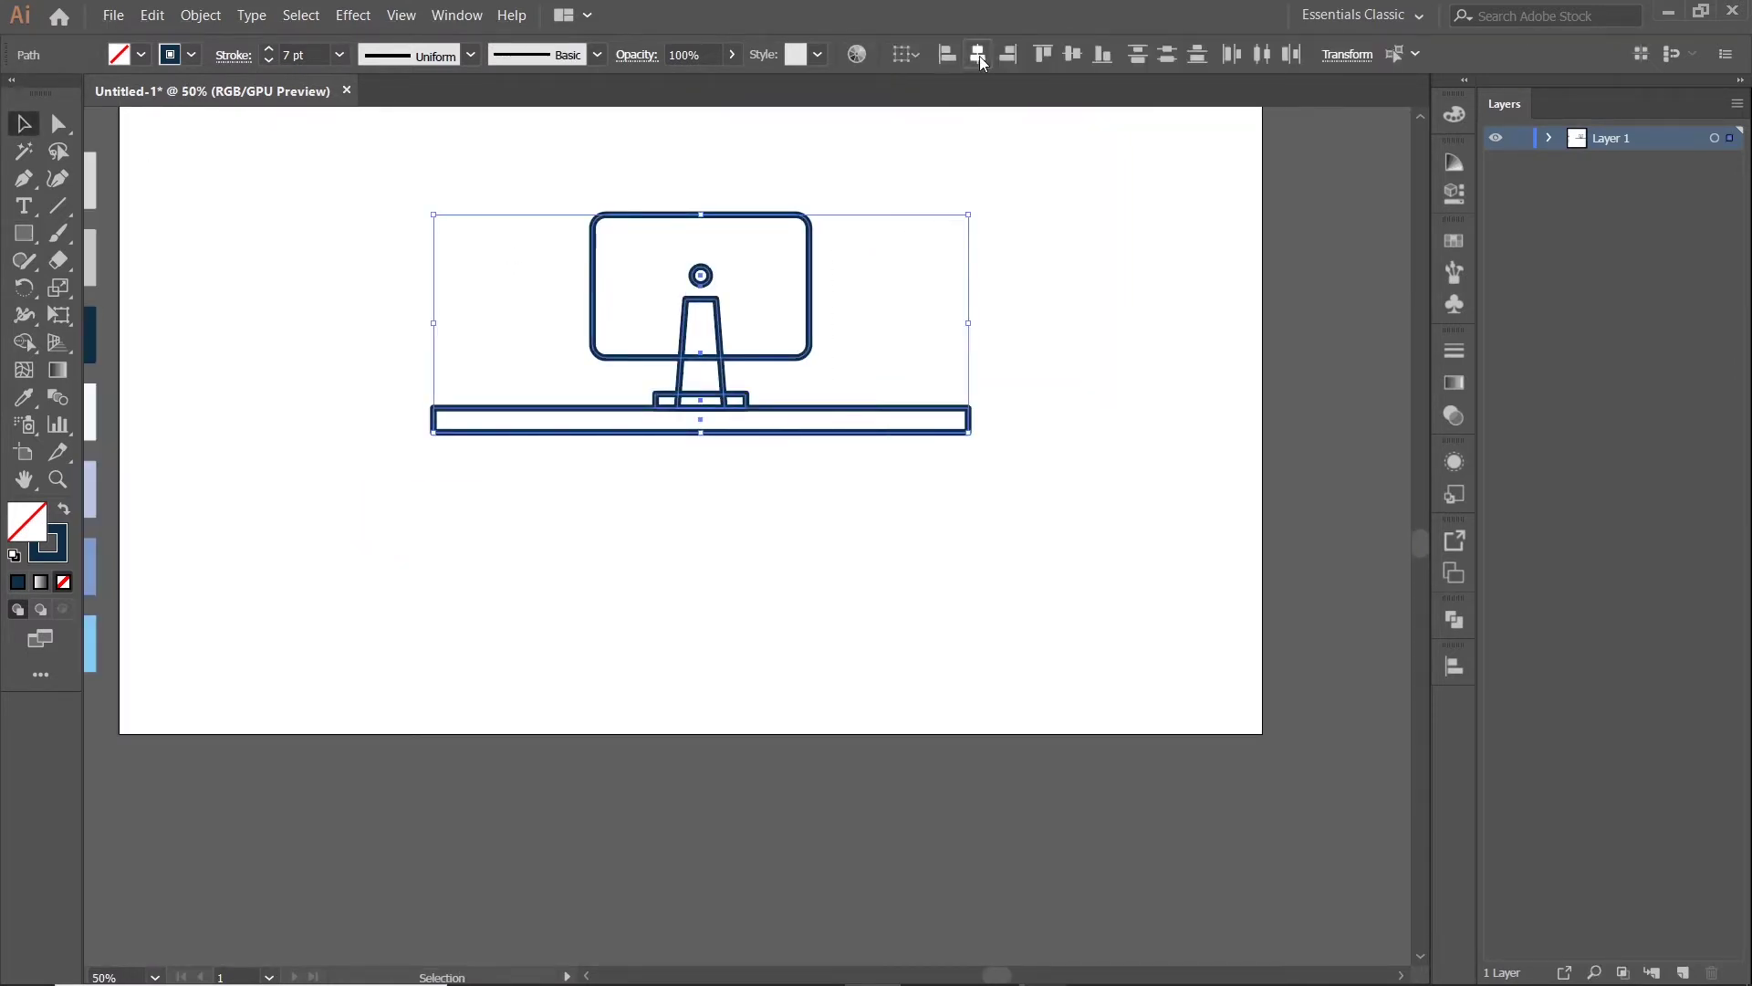
{"action": "left_click", "coordinate": [1030, 265]}
{"action": "scroll", "coordinate": [1028, 273], "scroll_direction": "up", "scroll_amount": 1}
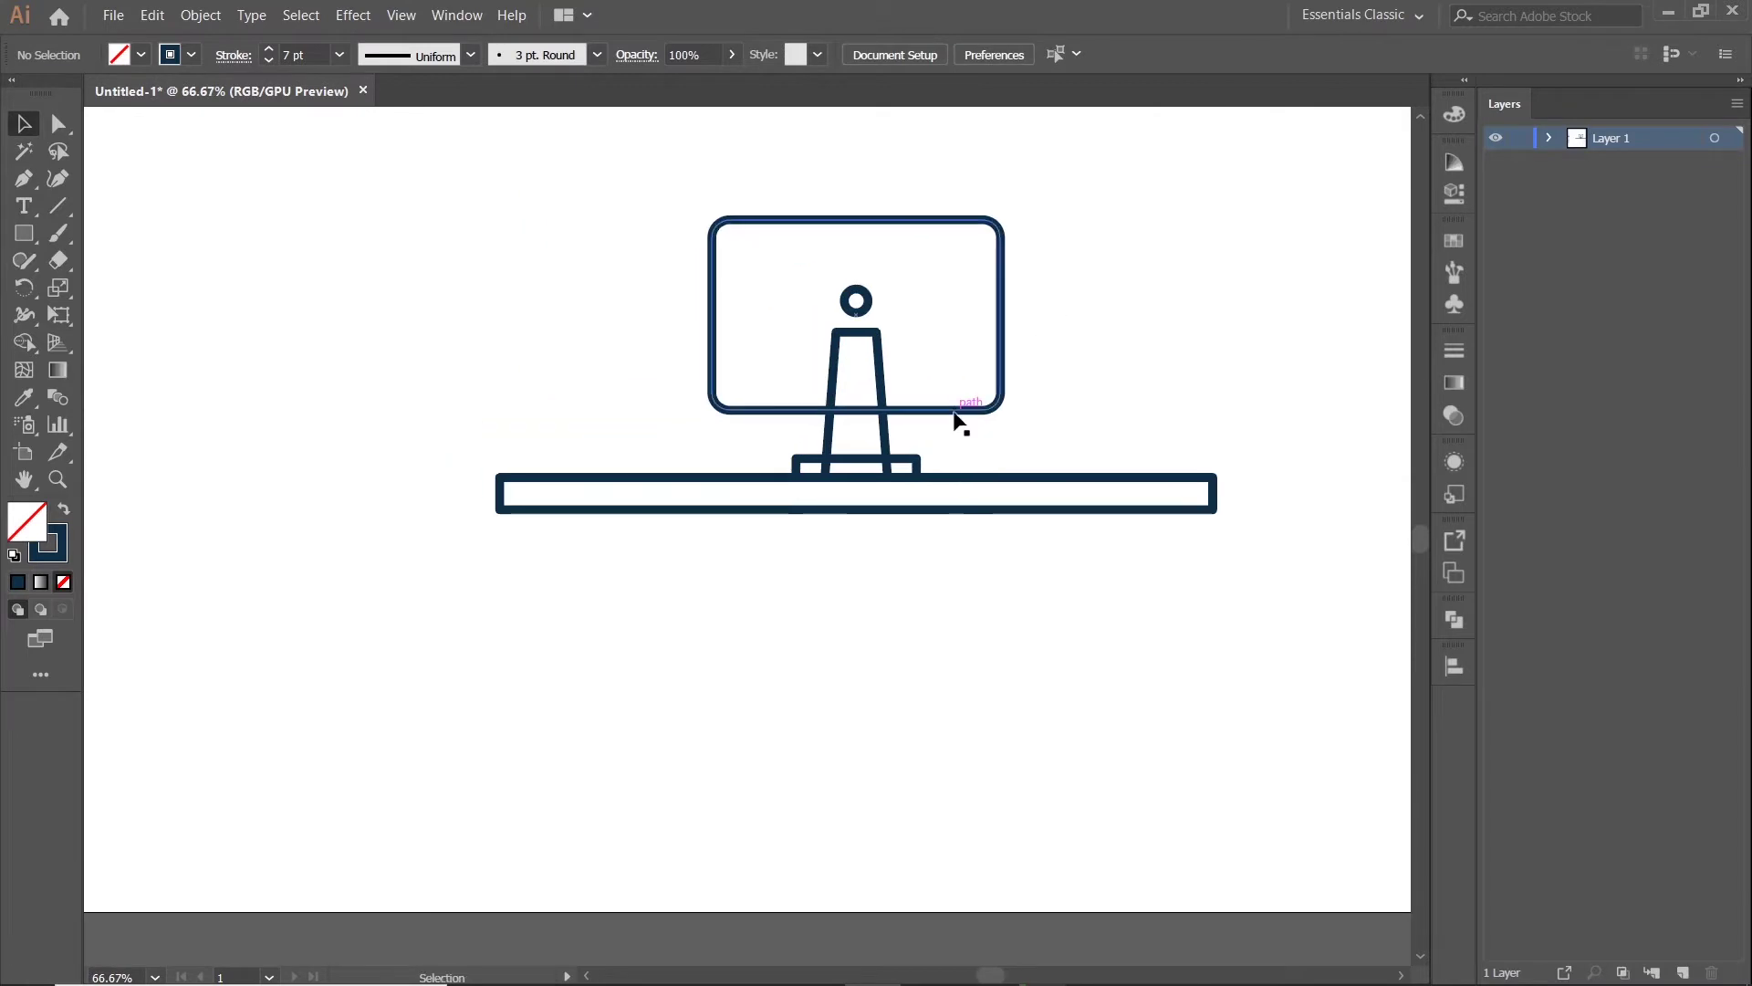
- Move the monitor screen and small circle down slightly
{"action": "left_click", "coordinate": [856, 347]}
{"action": "scroll", "coordinate": [852, 342], "scroll_direction": "up", "scroll_amount": 2}
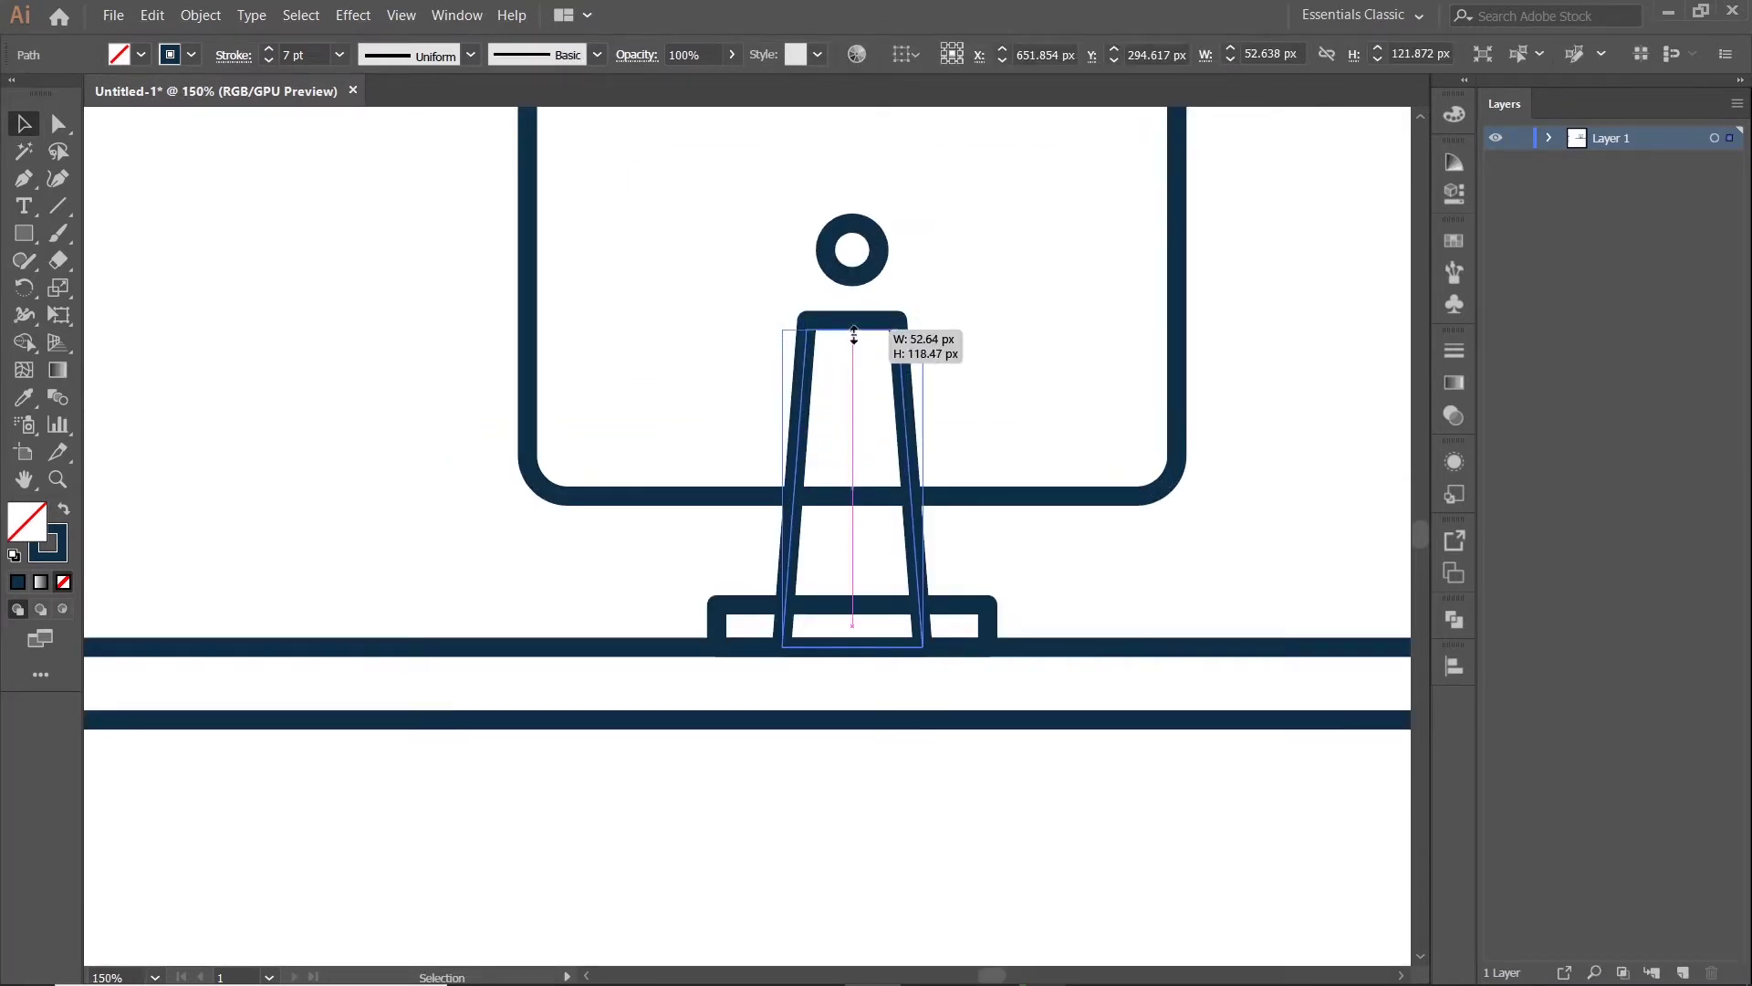
{"action": "scroll", "coordinate": [850, 388], "scroll_direction": "down", "scroll_amount": 2}
{"action": "left_click", "coordinate": [844, 234]}
{"action": "left_click_drag", "start_coordinate": [917, 323], "coordinate": [920, 323]}
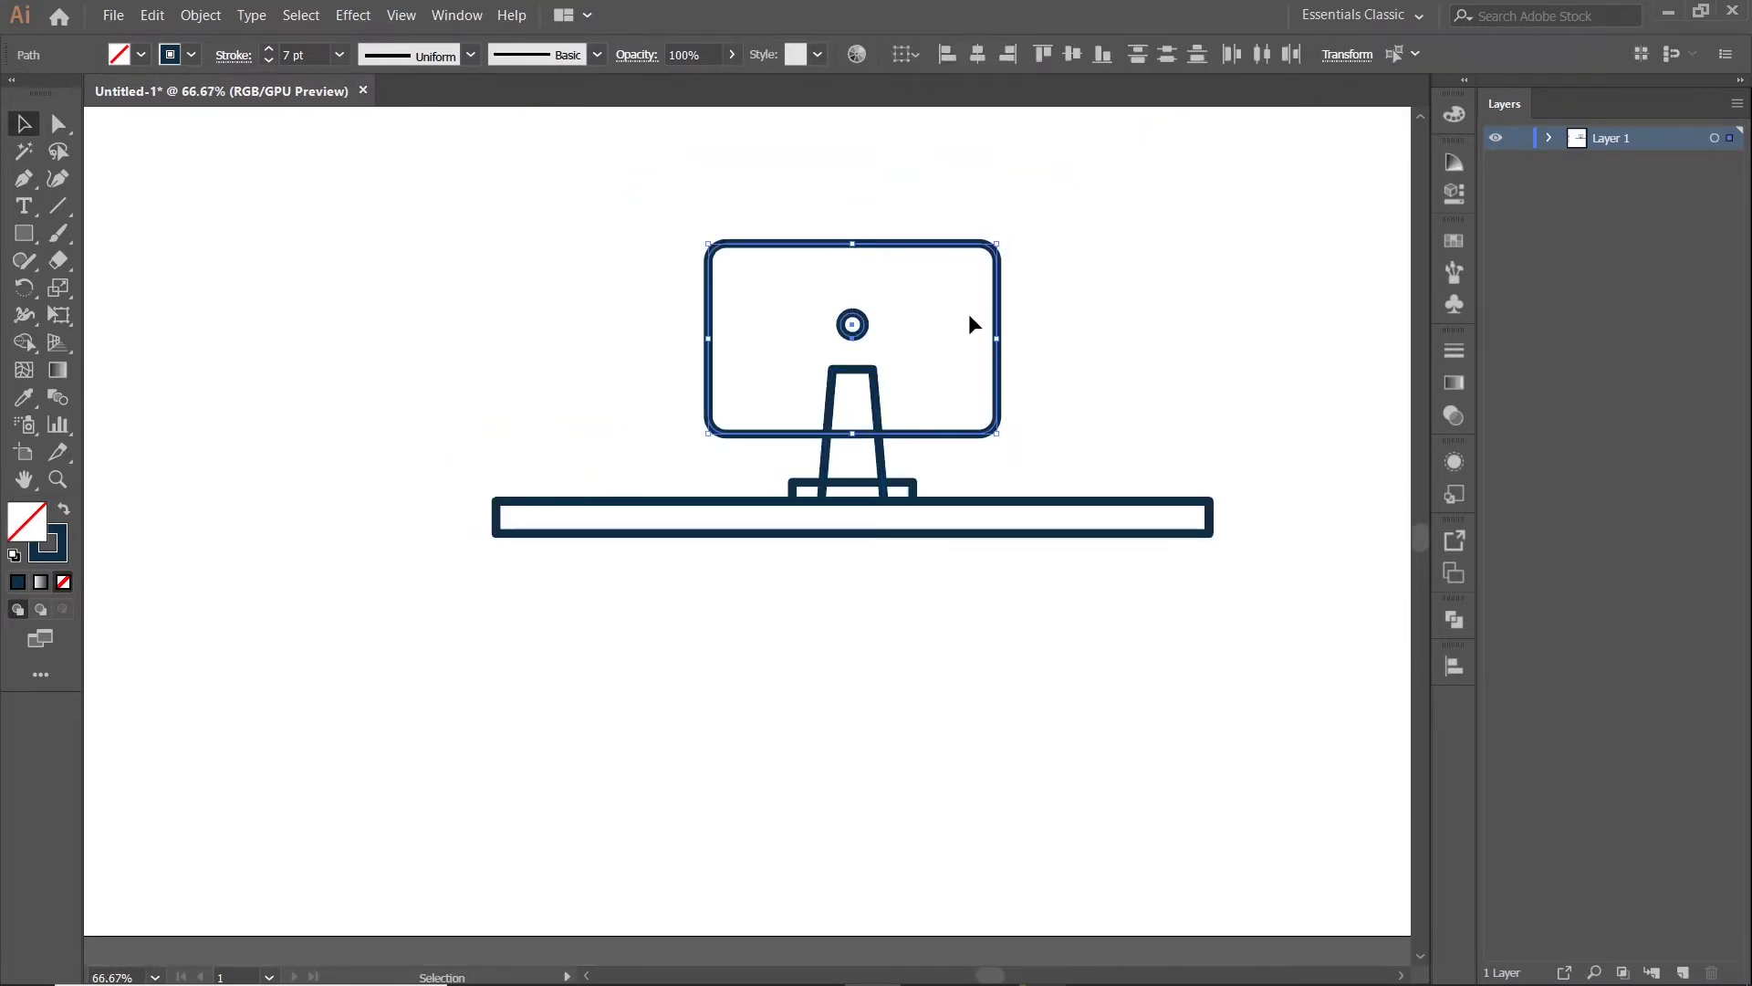
{"action": "key", "text": "Down"}
{"action": "key", "text": "Down"}
{"action": "key", "text": "Down"}
{"action": "key", "text": "Down"}
{"action": "key", "text": "Down"}
{"action": "key", "text": "Down"}
{"action": "key", "text": "Down"}
{"action": "key", "text": "Down"}
{"action": "key", "text": "Down"}
{"action": "left_click", "coordinate": [1070, 274]}
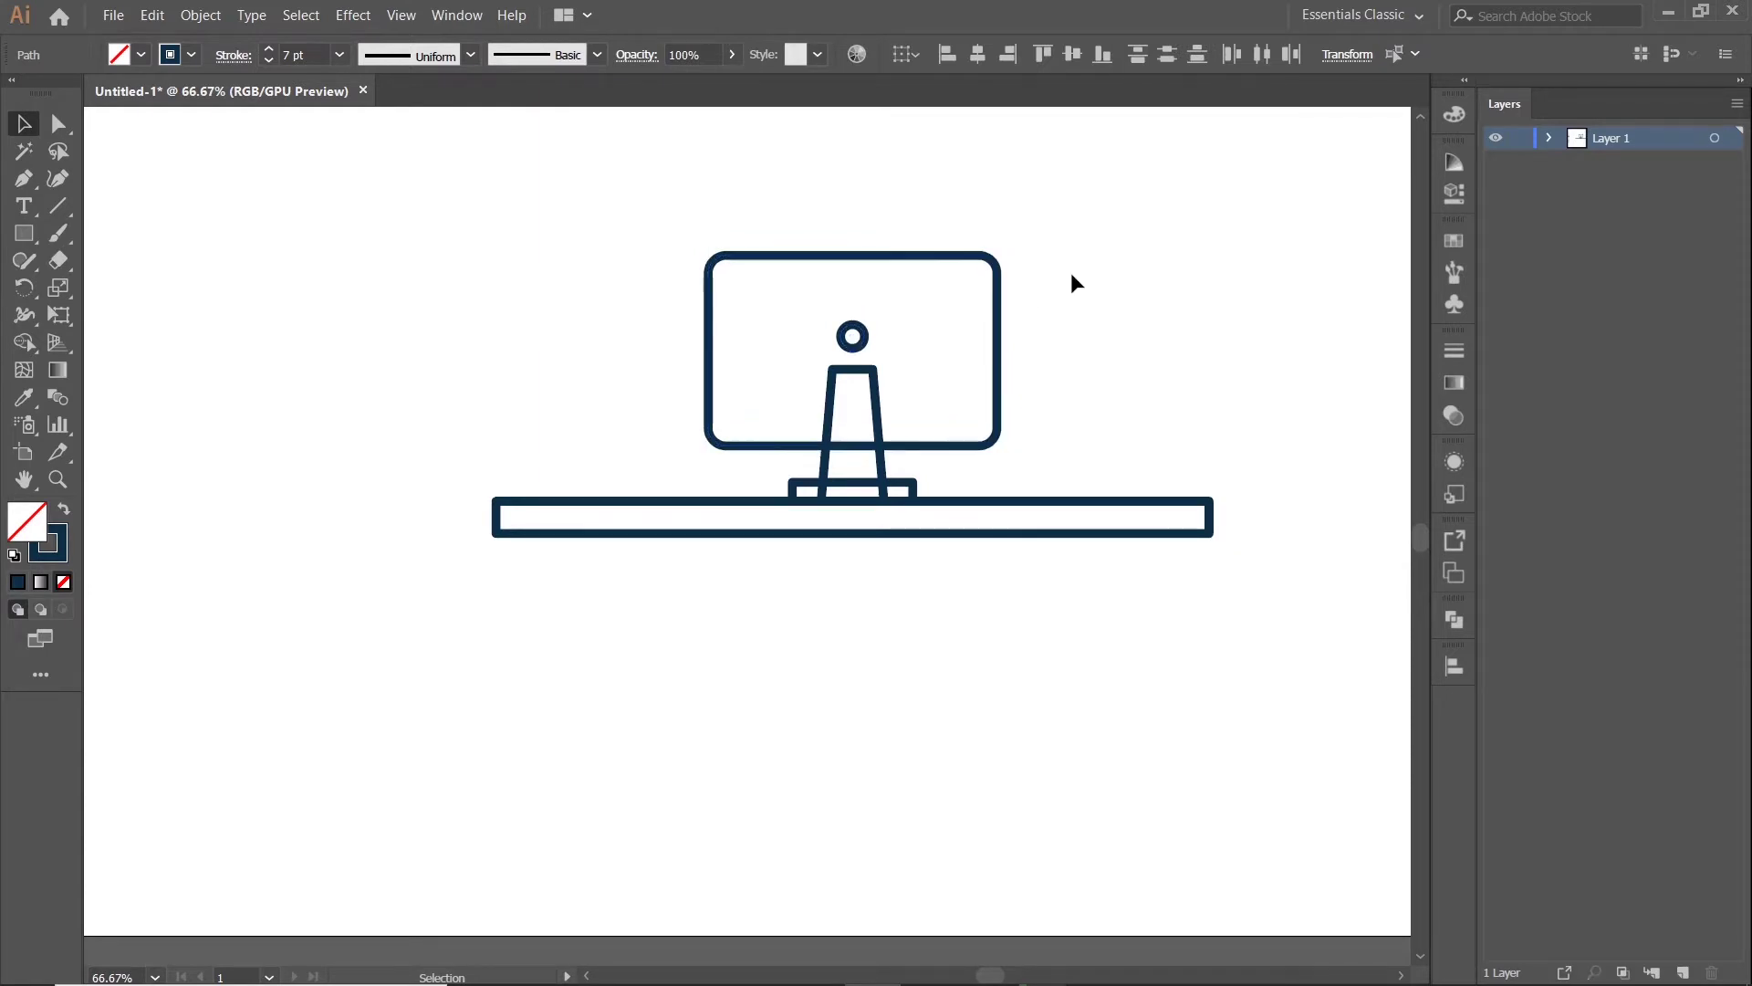
{"action": "scroll", "coordinate": [852, 499], "scroll_direction": "up", "scroll_amount": 2}
- Make the stand's foot taller and re-centre all monitor parts horizontally
{"action": "left_click", "coordinate": [863, 508]}
{"action": "scroll", "coordinate": [863, 511], "scroll_direction": "up", "scroll_amount": 2}
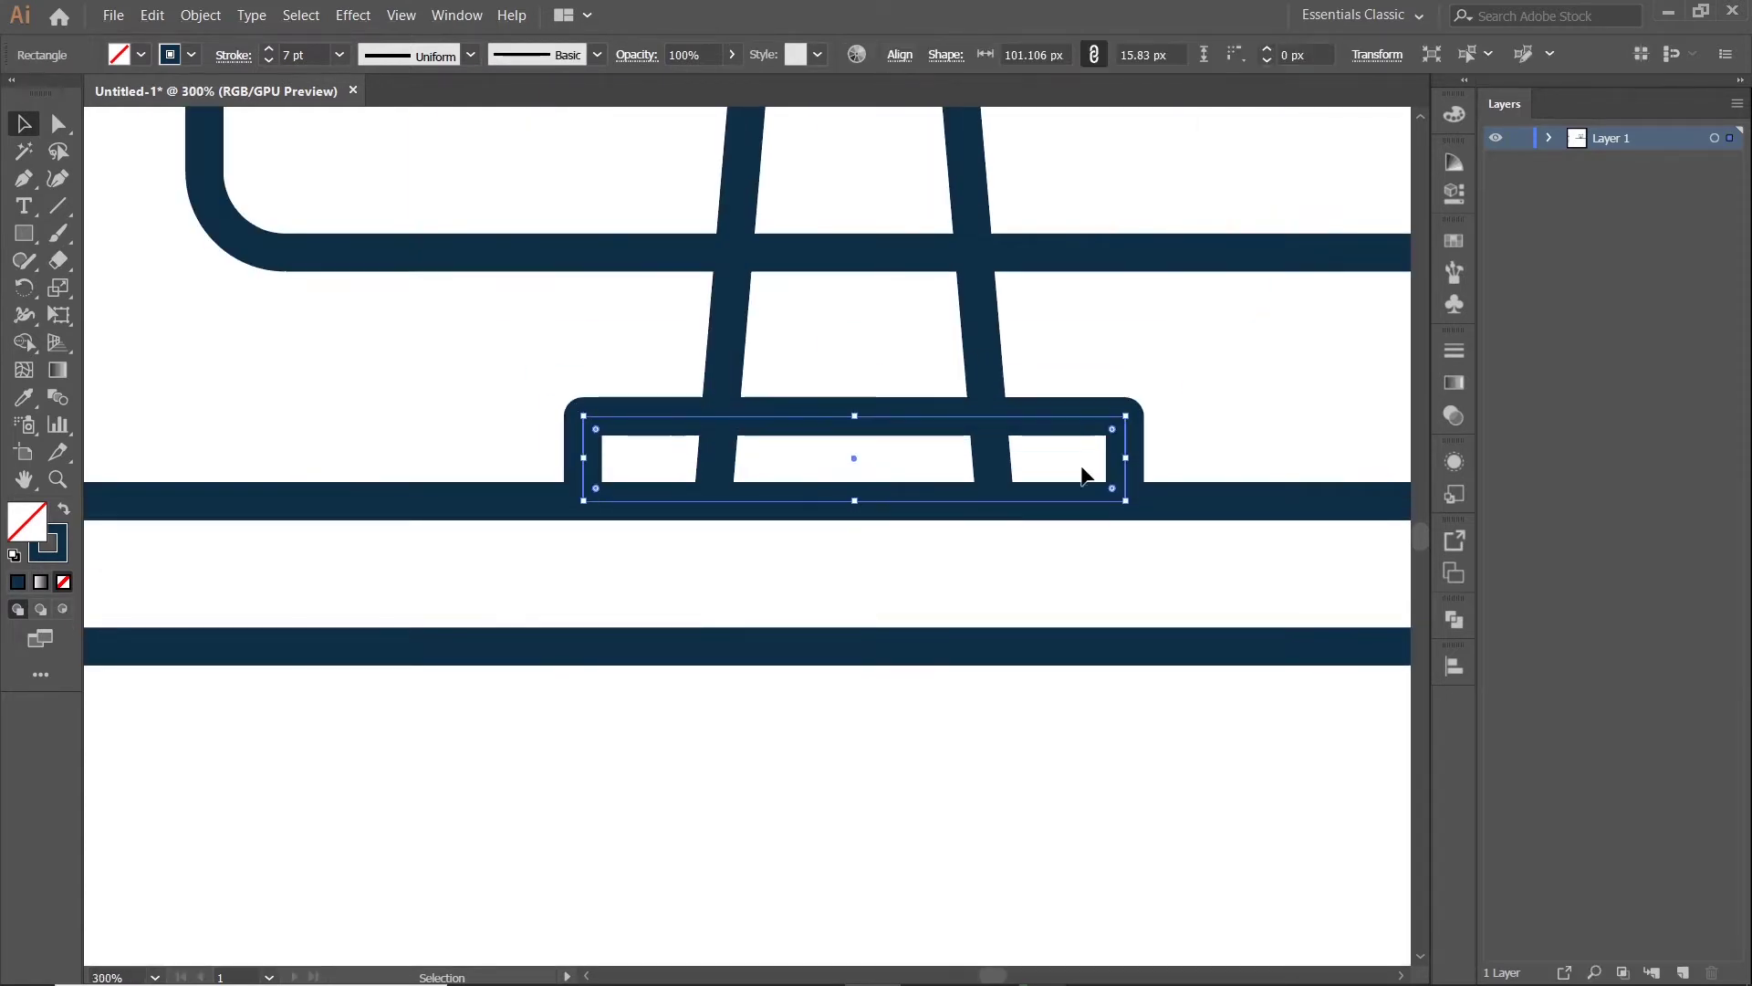
{"action": "left_click_drag", "start_coordinate": [861, 418], "coordinate": [864, 398]}
{"action": "scroll", "coordinate": [864, 399], "scroll_direction": "down", "scroll_amount": 3}
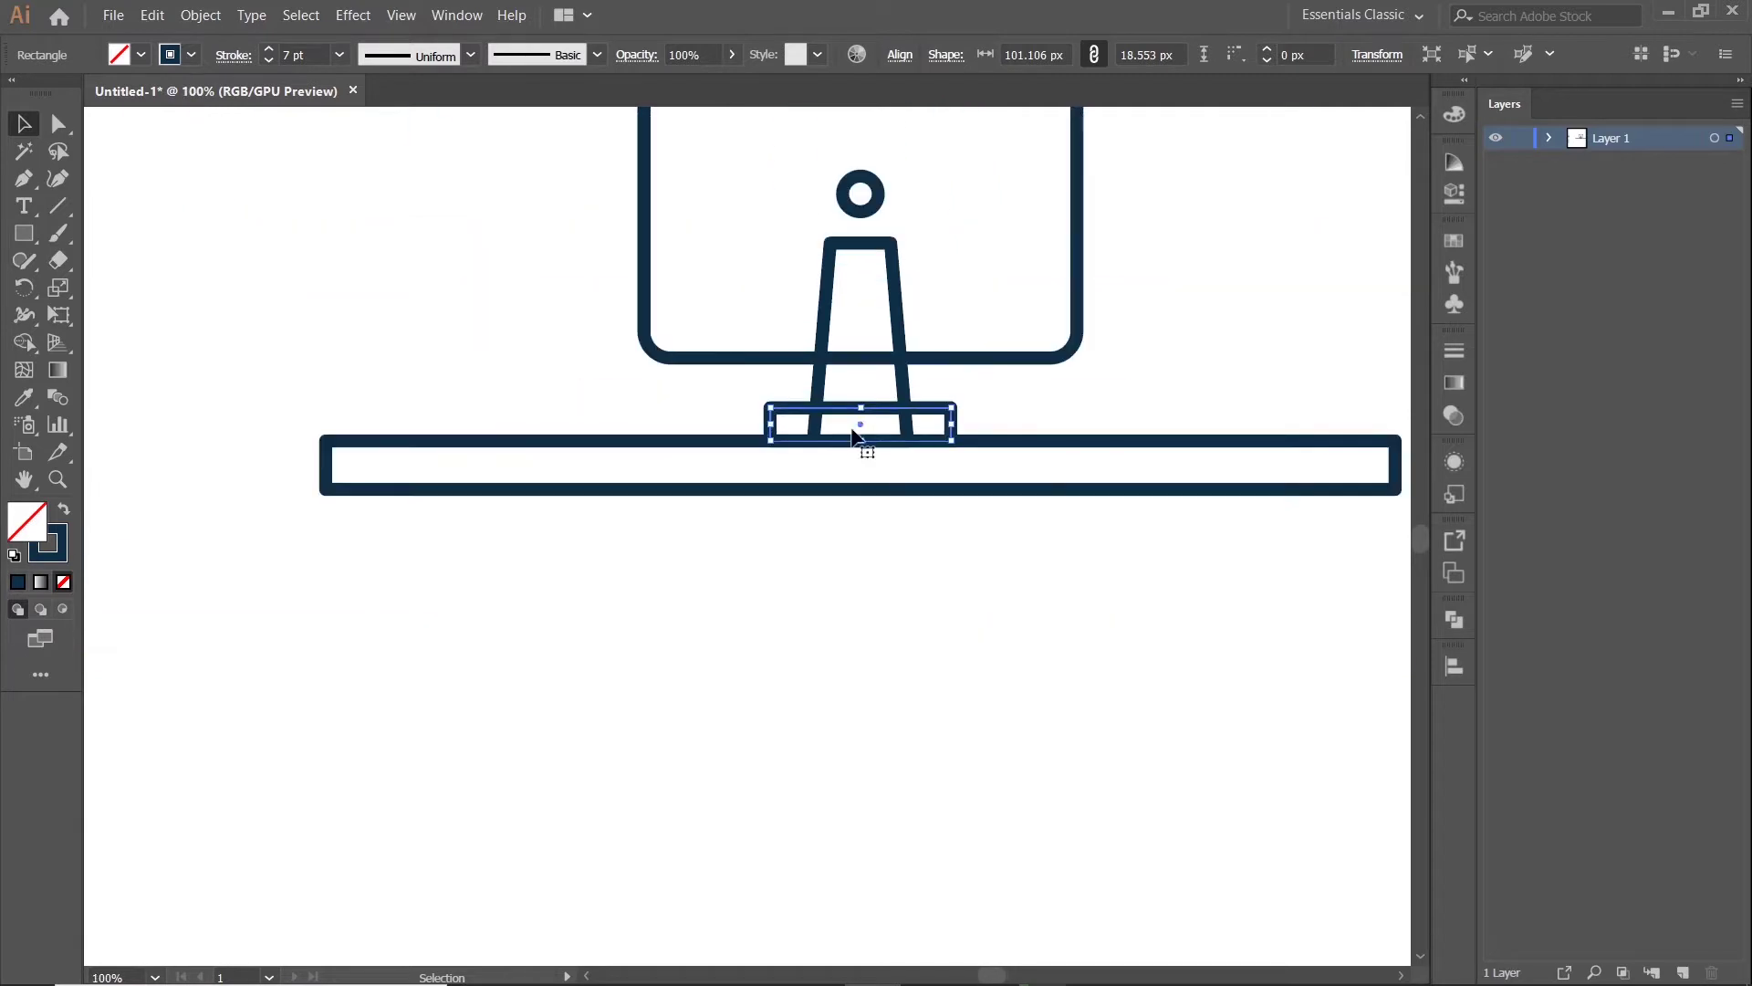
{"action": "left_click", "coordinate": [513, 252]}
{"action": "scroll", "coordinate": [524, 242], "scroll_direction": "down", "scroll_amount": 3}
{"action": "left_click_drag", "start_coordinate": [535, 231], "coordinate": [679, 456]}
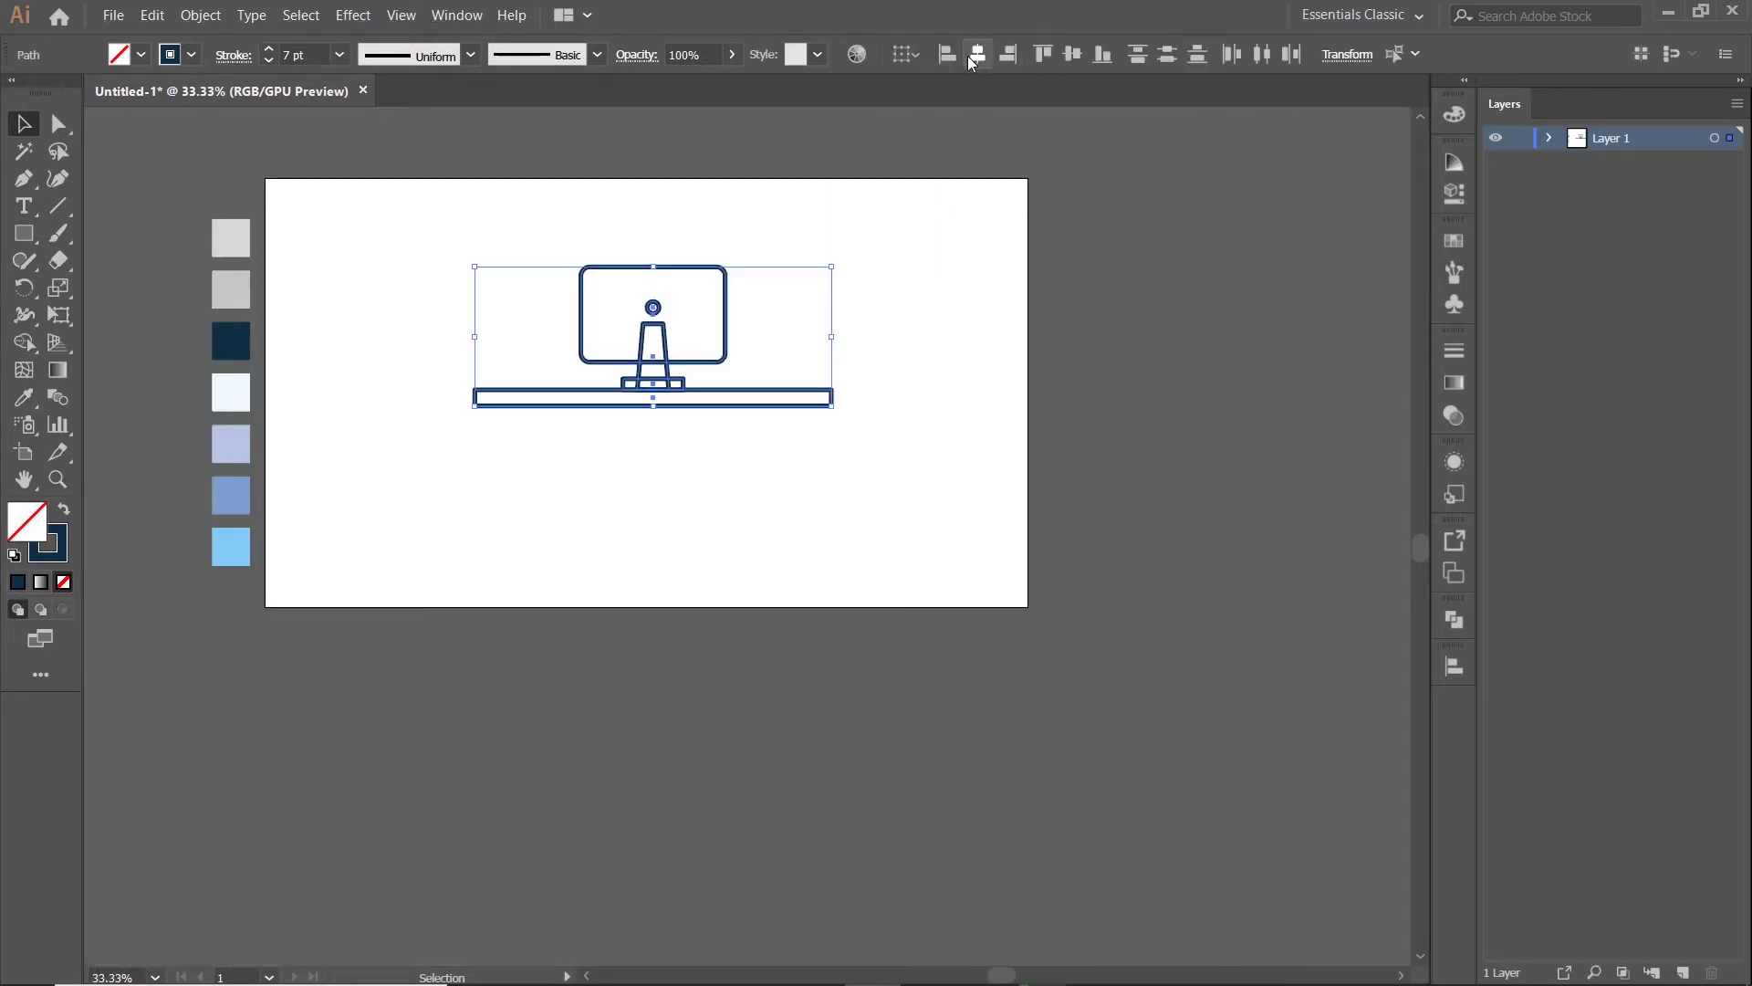
{"action": "scroll", "coordinate": [863, 447], "scroll_direction": "up", "scroll_amount": 3}
{"action": "left_click", "coordinate": [865, 451]}
{"action": "scroll", "coordinate": [876, 451], "scroll_direction": "up", "scroll_amount": 3}
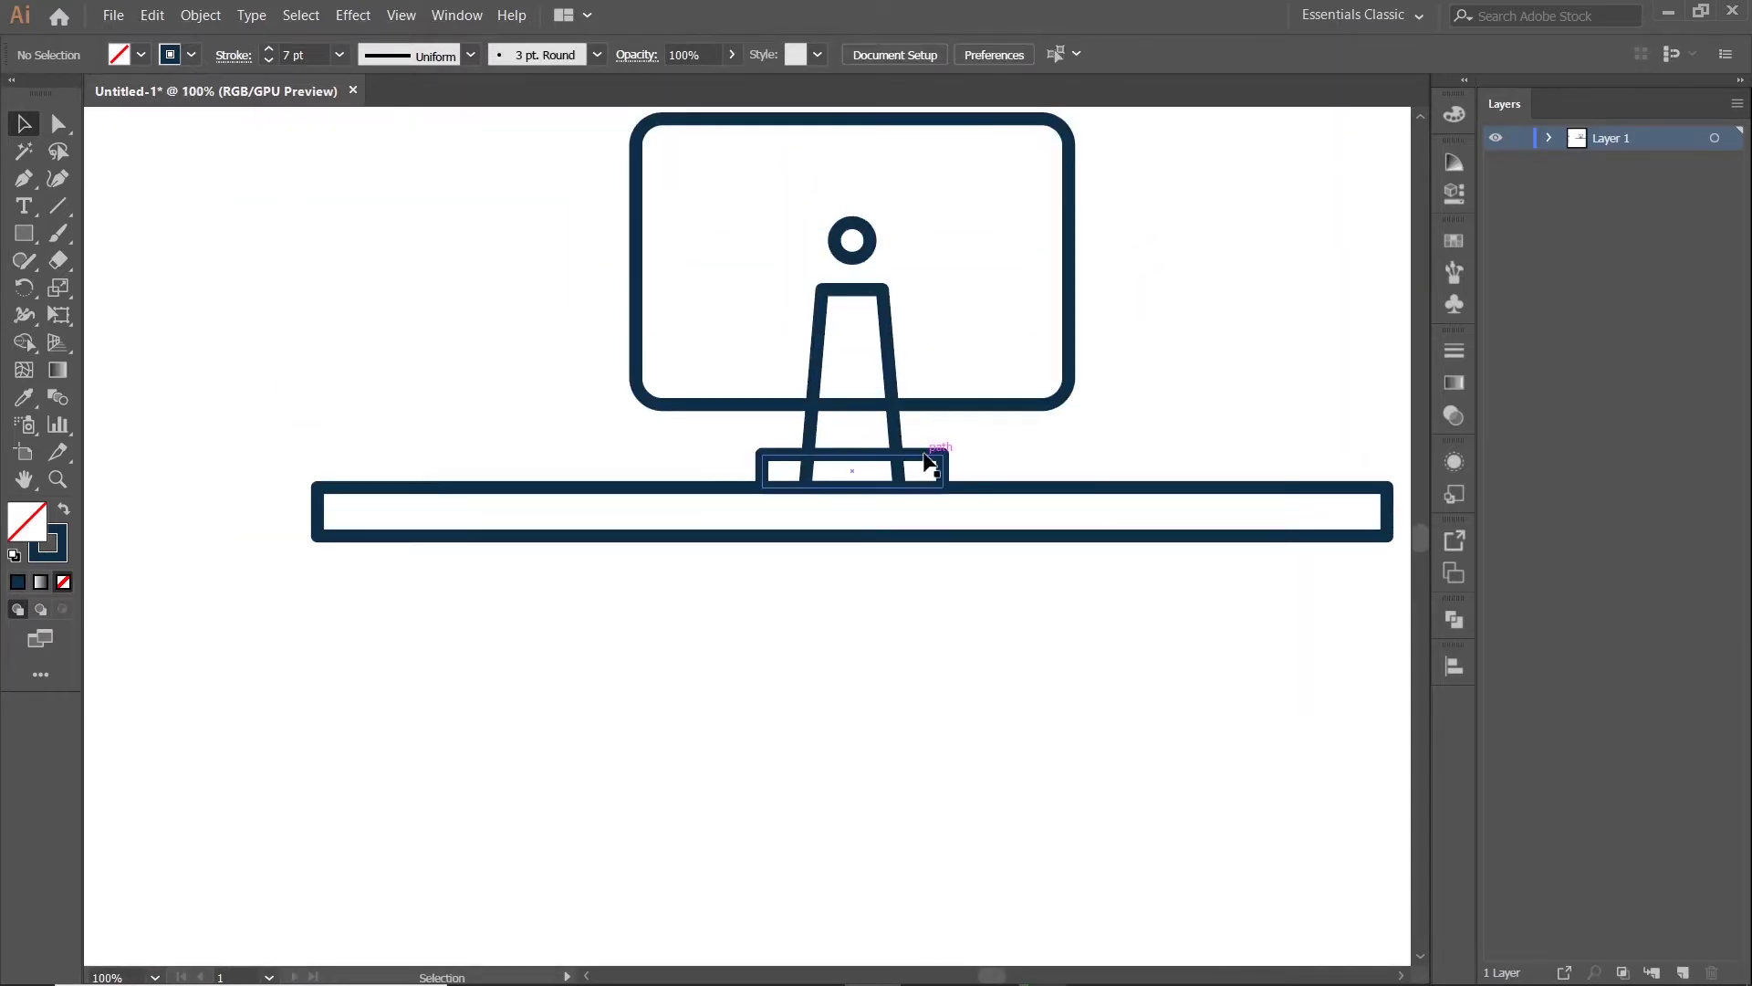
- Select the foot rectangle together with the tapered stand
{"action": "left_click", "coordinate": [925, 463]}
{"action": "scroll", "coordinate": [925, 466], "scroll_direction": "up", "scroll_amount": 1}
{"action": "scroll", "coordinate": [925, 465], "scroll_direction": "up", "scroll_amount": 1}
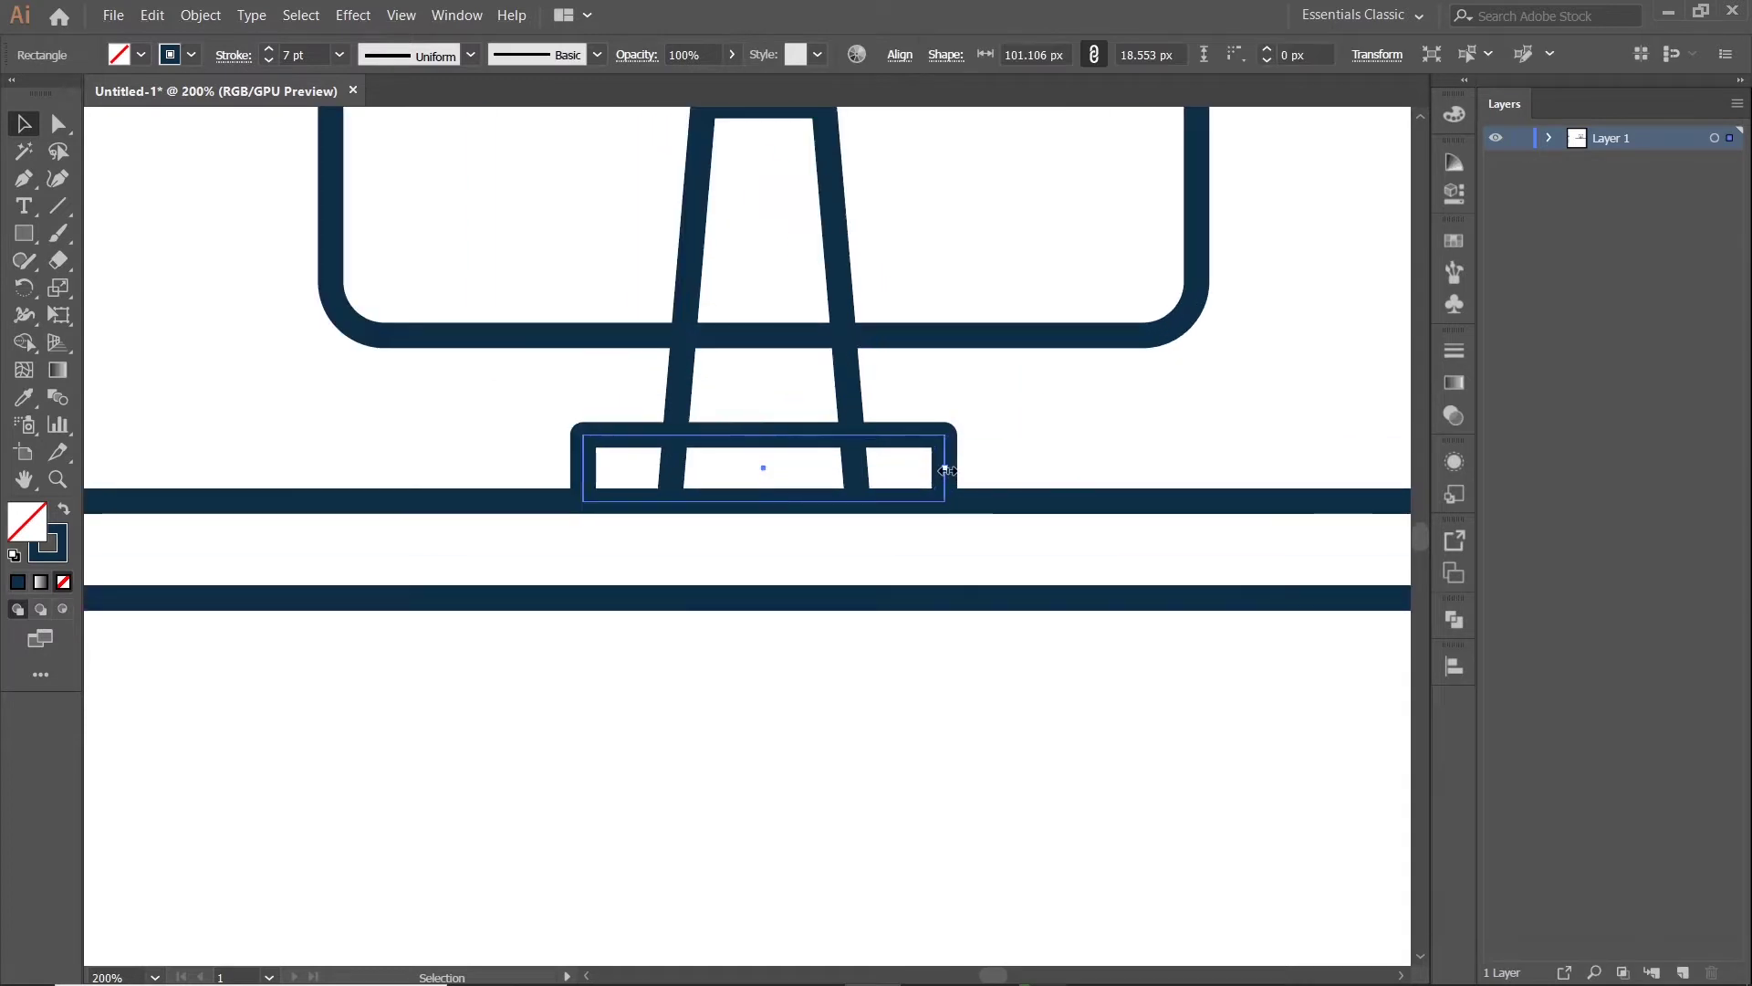
{"action": "scroll", "coordinate": [927, 476], "scroll_direction": "down", "scroll_amount": 3}
{"action": "left_click", "coordinate": [763, 583]}
{"action": "key", "text": "ctrl+a"}
{"action": "left_click", "coordinate": [987, 256]}
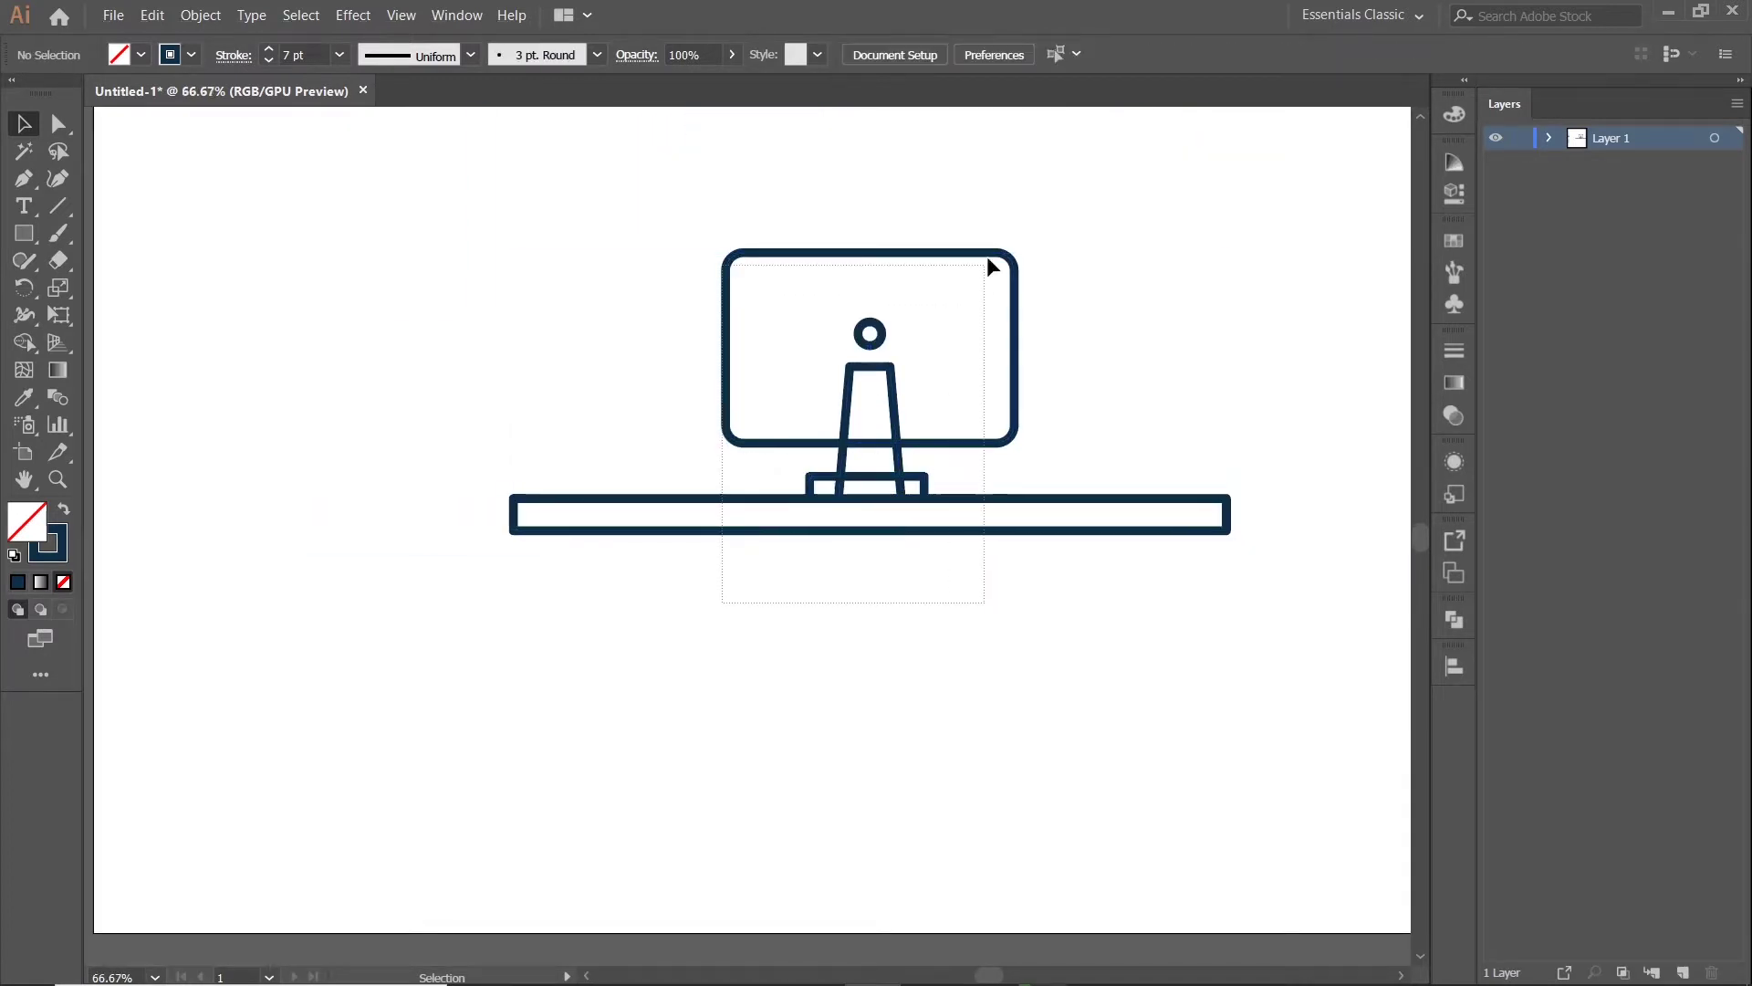
{"action": "key", "text": "ctrl+a"}
{"action": "left_click", "coordinate": [986, 178]}
{"action": "scroll", "coordinate": [884, 485], "scroll_direction": "up", "scroll_amount": 2}
{"action": "left_click", "coordinate": [903, 475]}
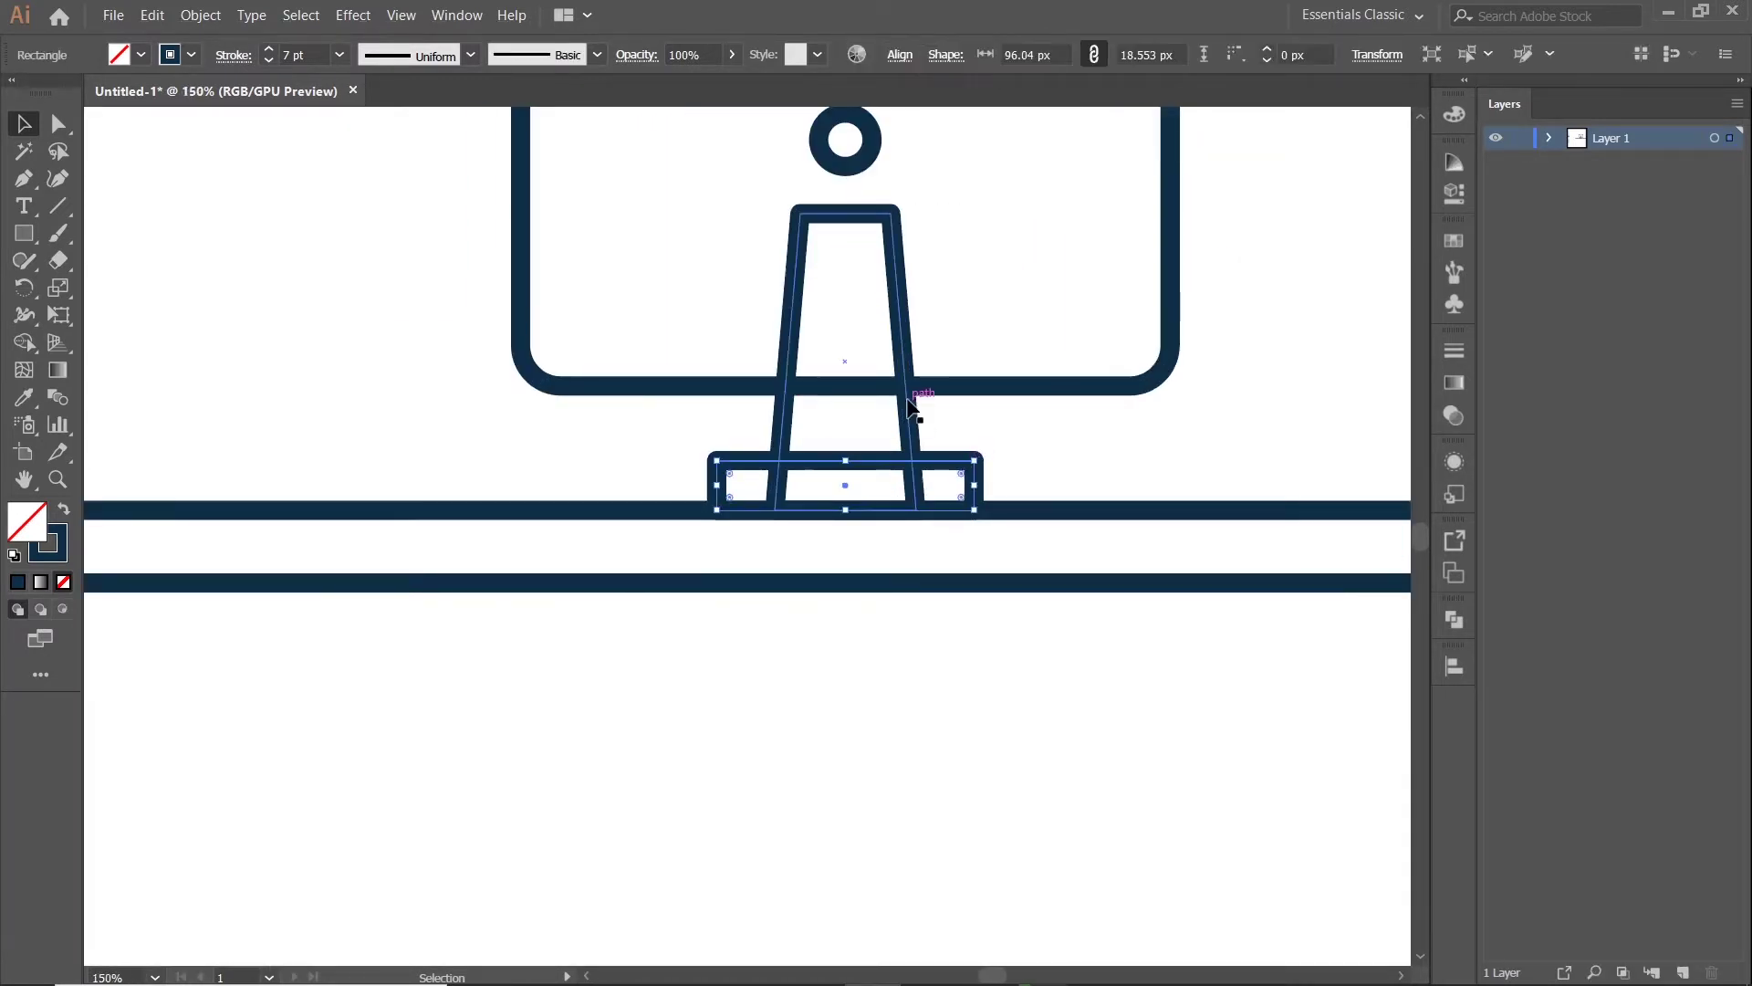
{"action": "left_click", "coordinate": [909, 402], "text": "shift"}
- Unite the stand and foot with Pathfinder and round the merged shape's corners
{"action": "left_click", "coordinate": [1462, 621]}
{"action": "left_click", "coordinate": [1184, 672]}
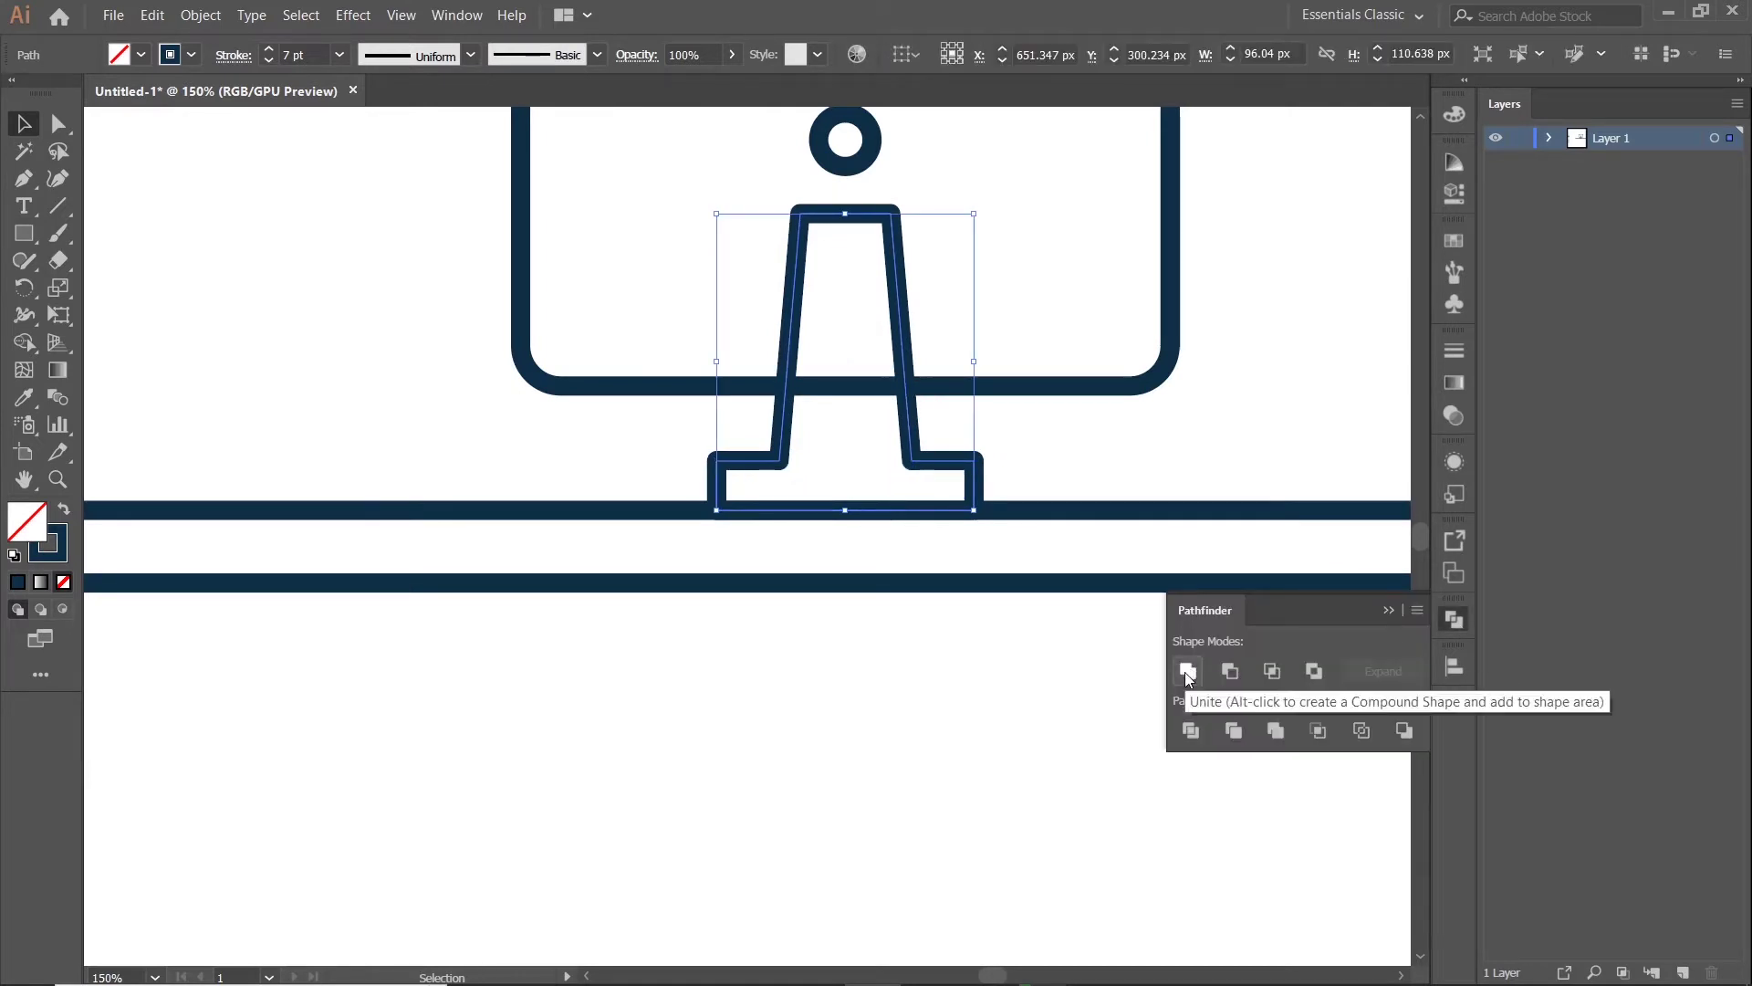
{"action": "left_click", "coordinate": [1391, 605]}
{"action": "left_click", "coordinate": [51, 121]}
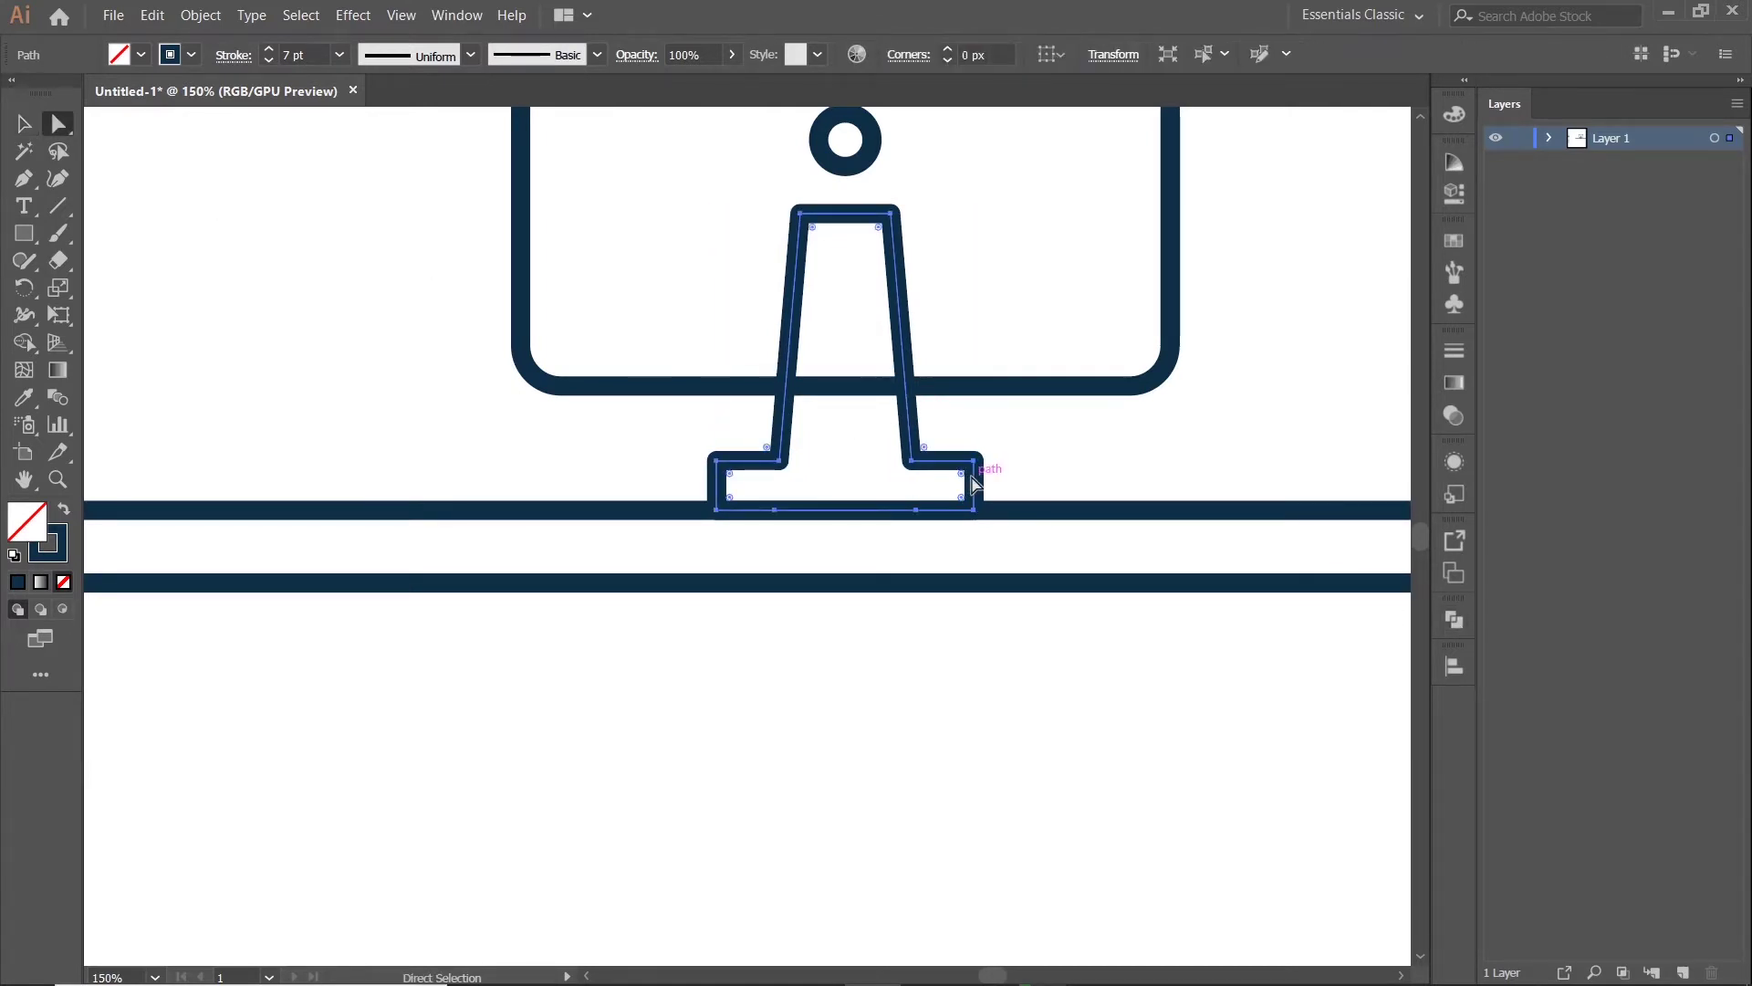
{"action": "scroll", "coordinate": [964, 484], "scroll_direction": "up", "scroll_amount": 2}
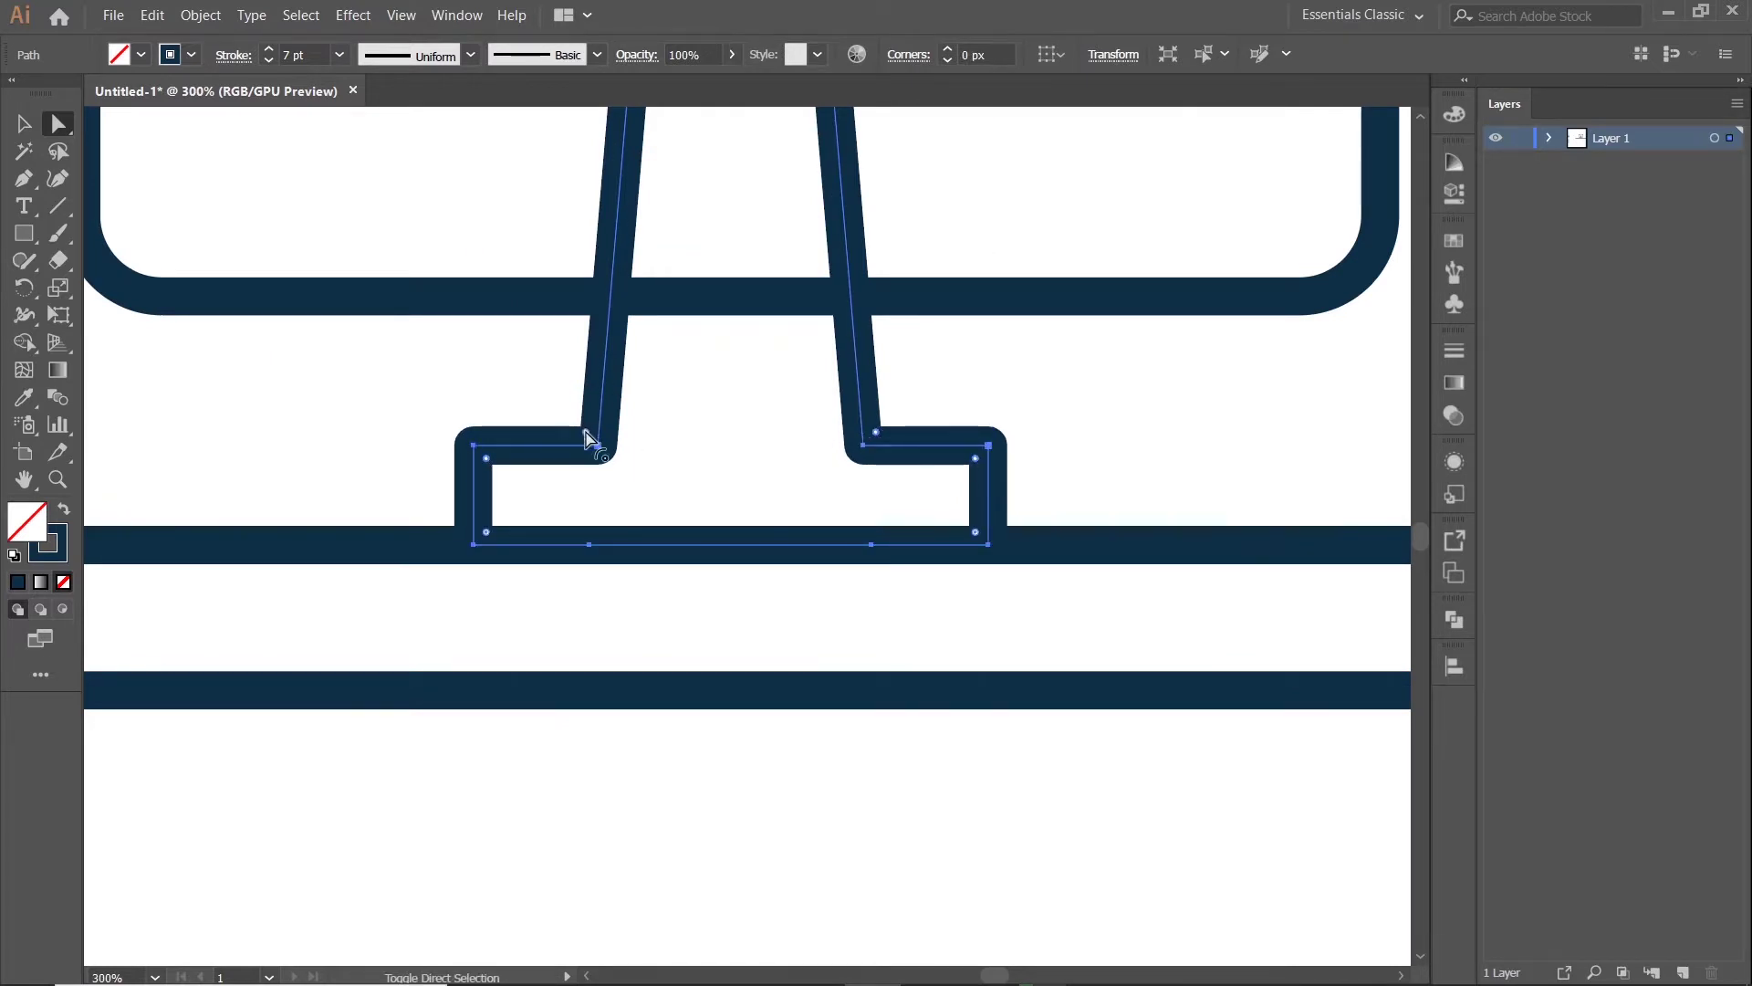
{"action": "left_click_drag", "start_coordinate": [587, 439], "coordinate": [595, 447]}
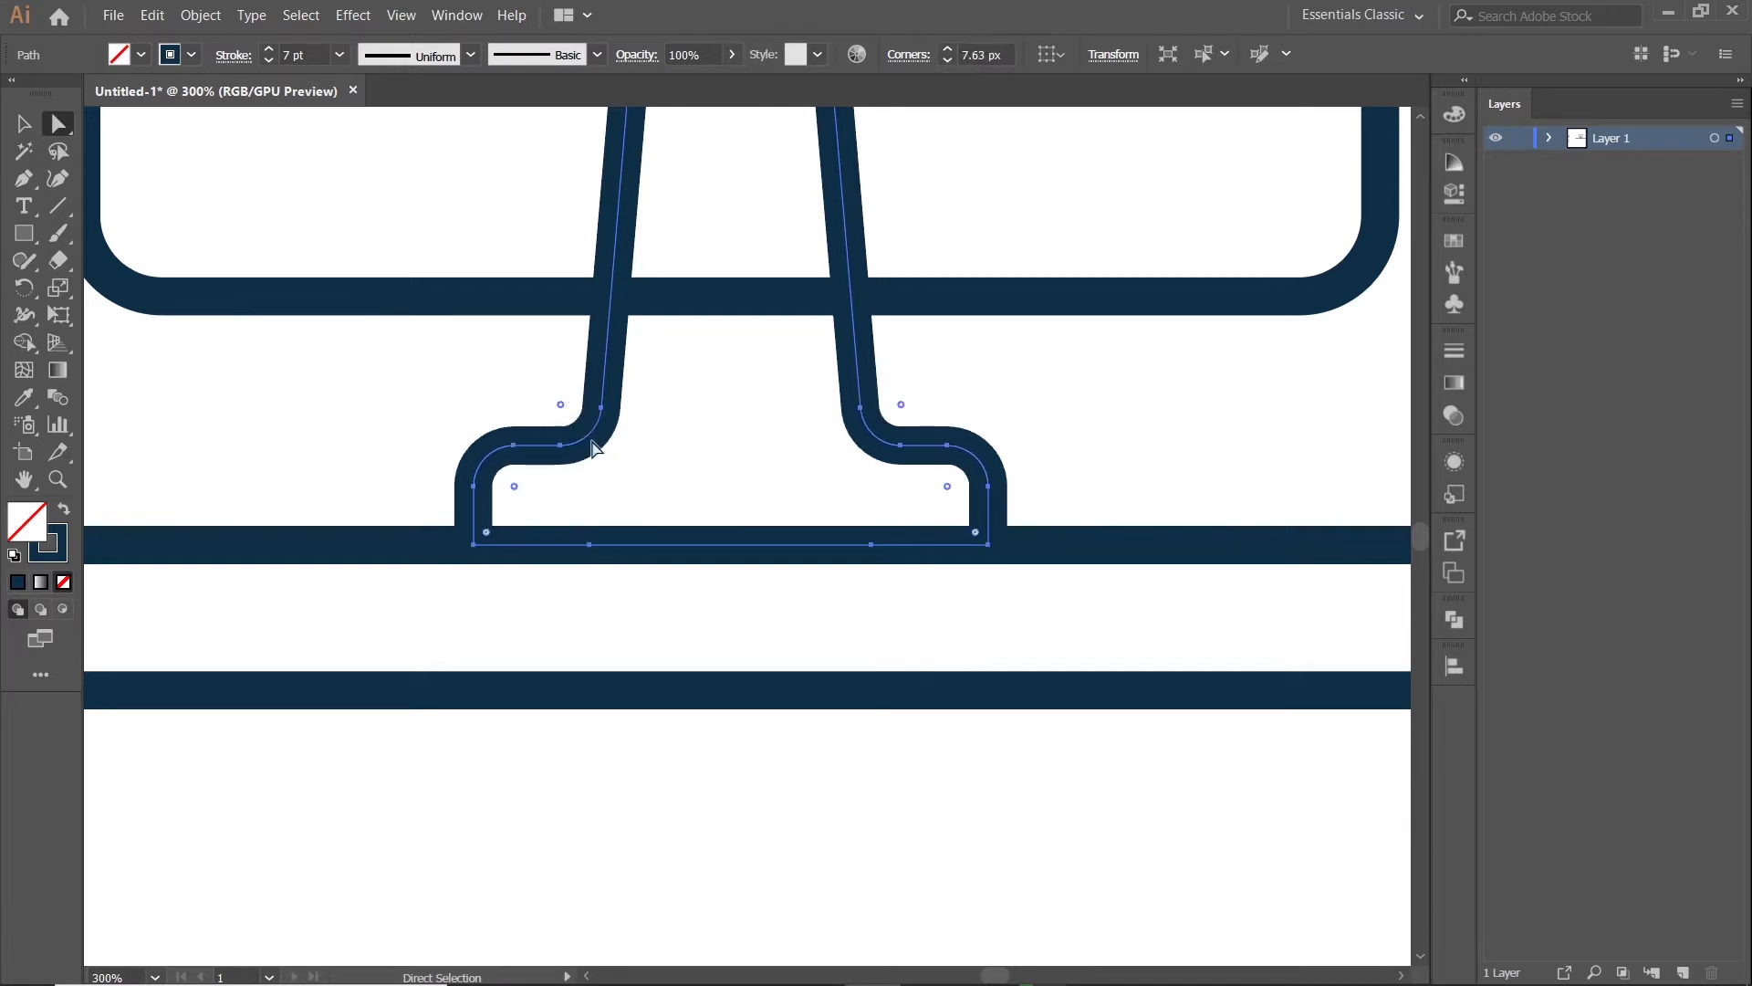
{"action": "scroll", "coordinate": [856, 586], "scroll_direction": "down", "scroll_amount": 3}
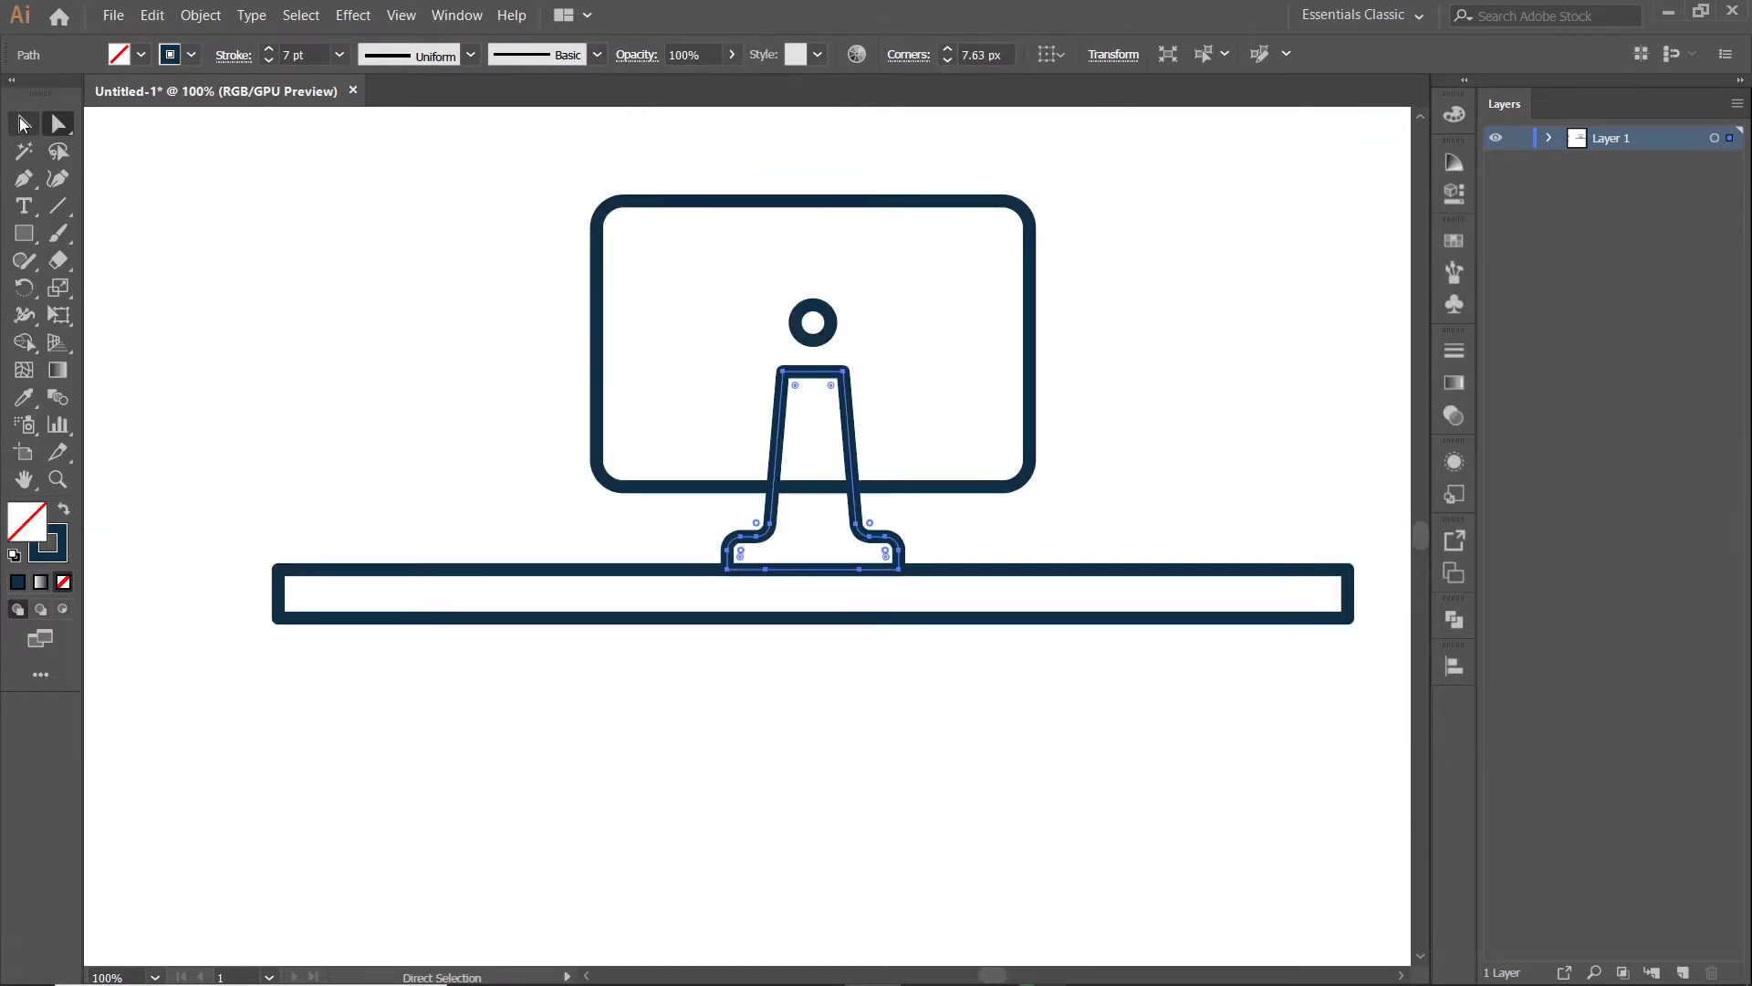
- Alt-drag a copy of the small ring down onto the stand's base
{"action": "left_click", "coordinate": [23, 123]}
{"action": "left_click", "coordinate": [409, 370]}
{"action": "scroll", "coordinate": [706, 439], "scroll_direction": "up", "scroll_amount": 1}
{"action": "left_click_drag", "start_coordinate": [884, 274], "coordinate": [887, 595]}
{"action": "scroll", "coordinate": [1103, 570], "scroll_direction": "down", "scroll_amount": 3}
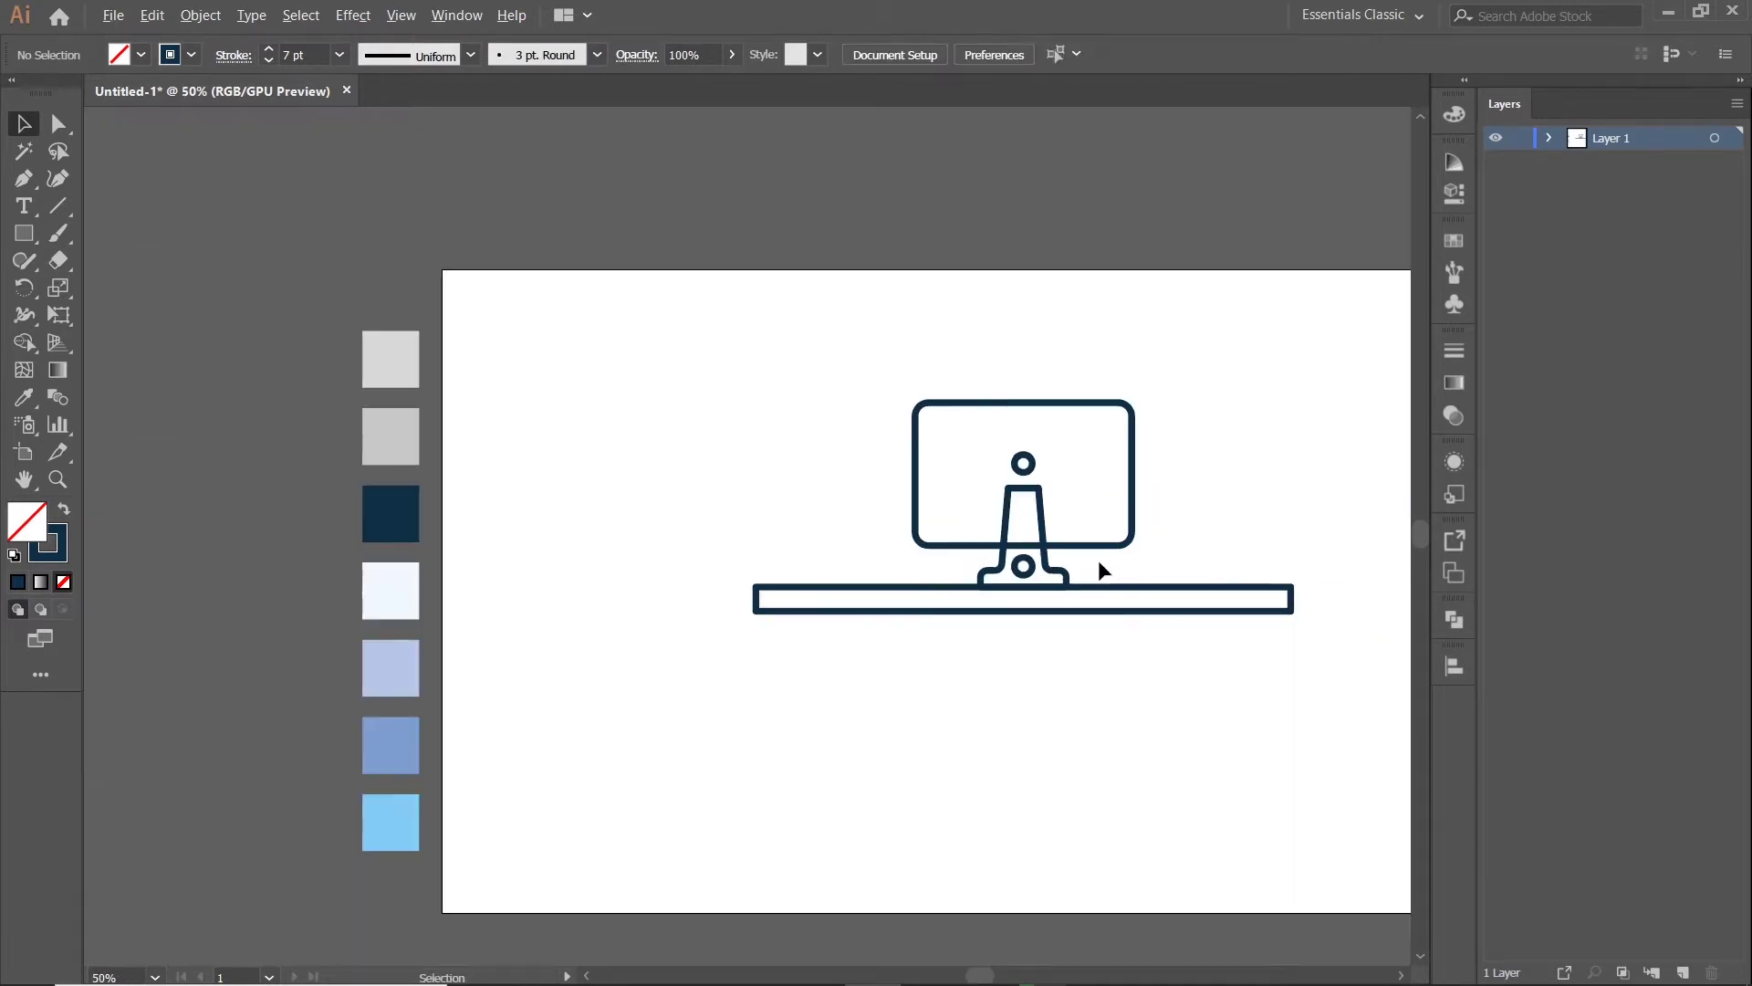
{"action": "scroll", "coordinate": [1134, 516], "scroll_direction": "up", "scroll_amount": 3}
{"action": "left_click", "coordinate": [1055, 508]}
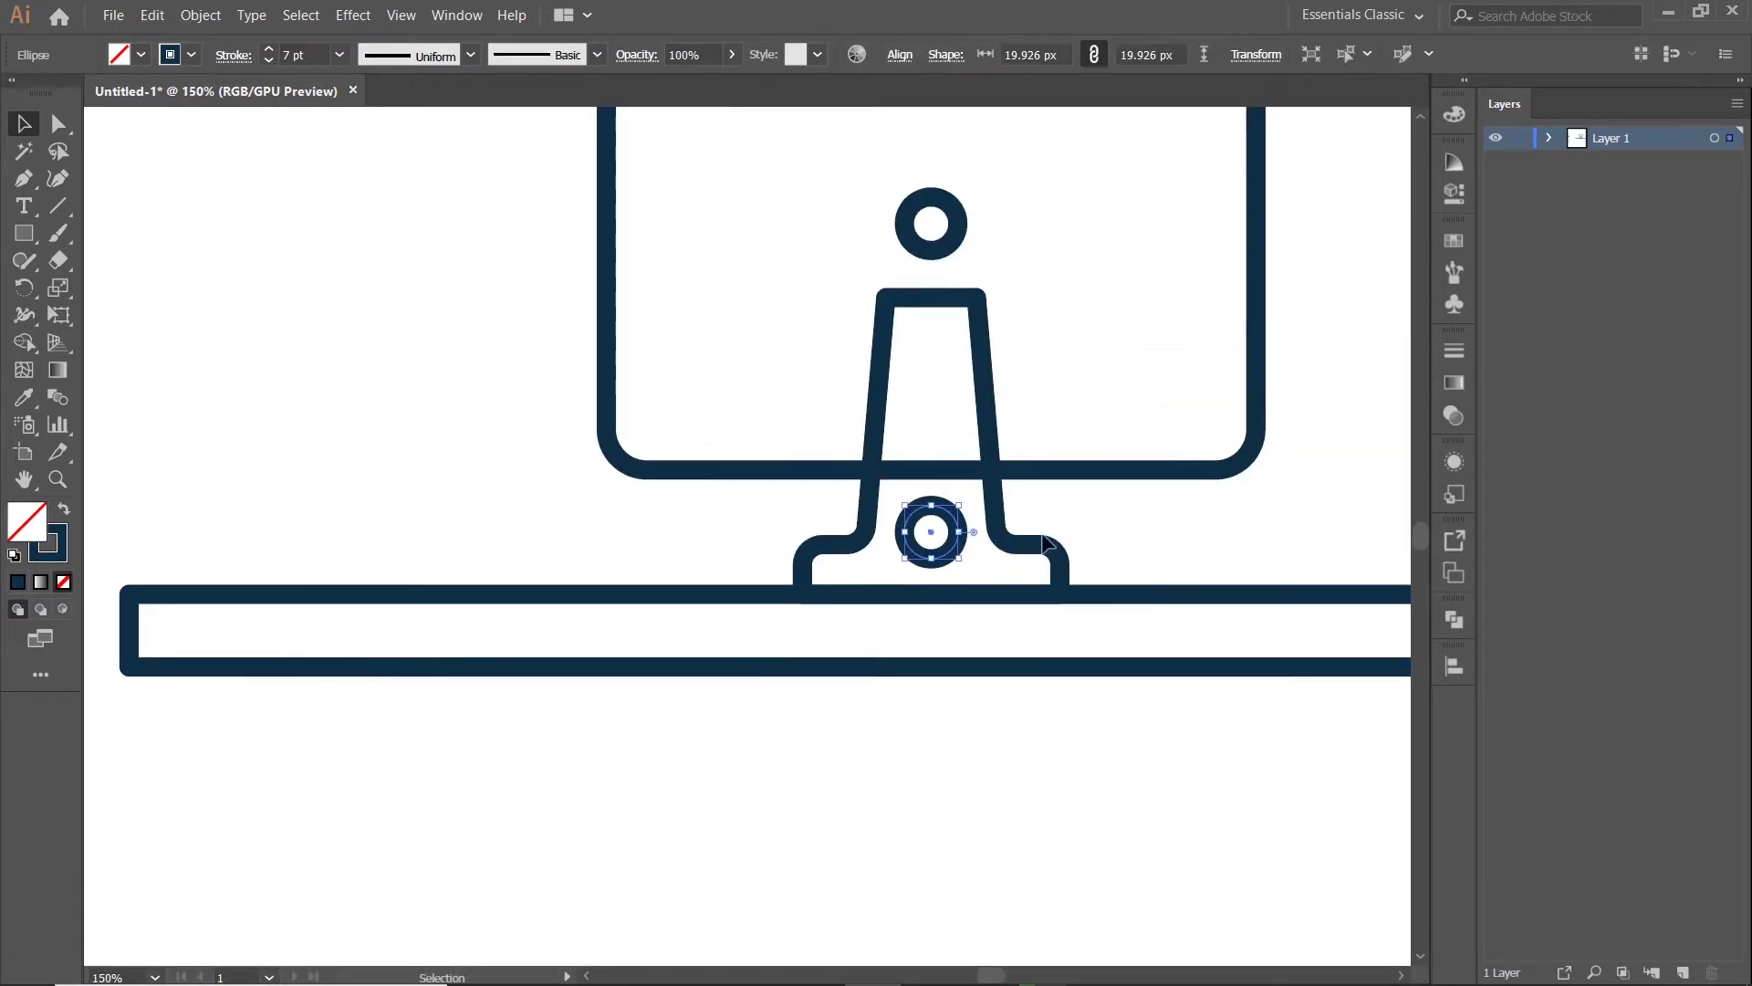
{"action": "left_click_drag", "start_coordinate": [955, 553], "coordinate": [952, 551]}
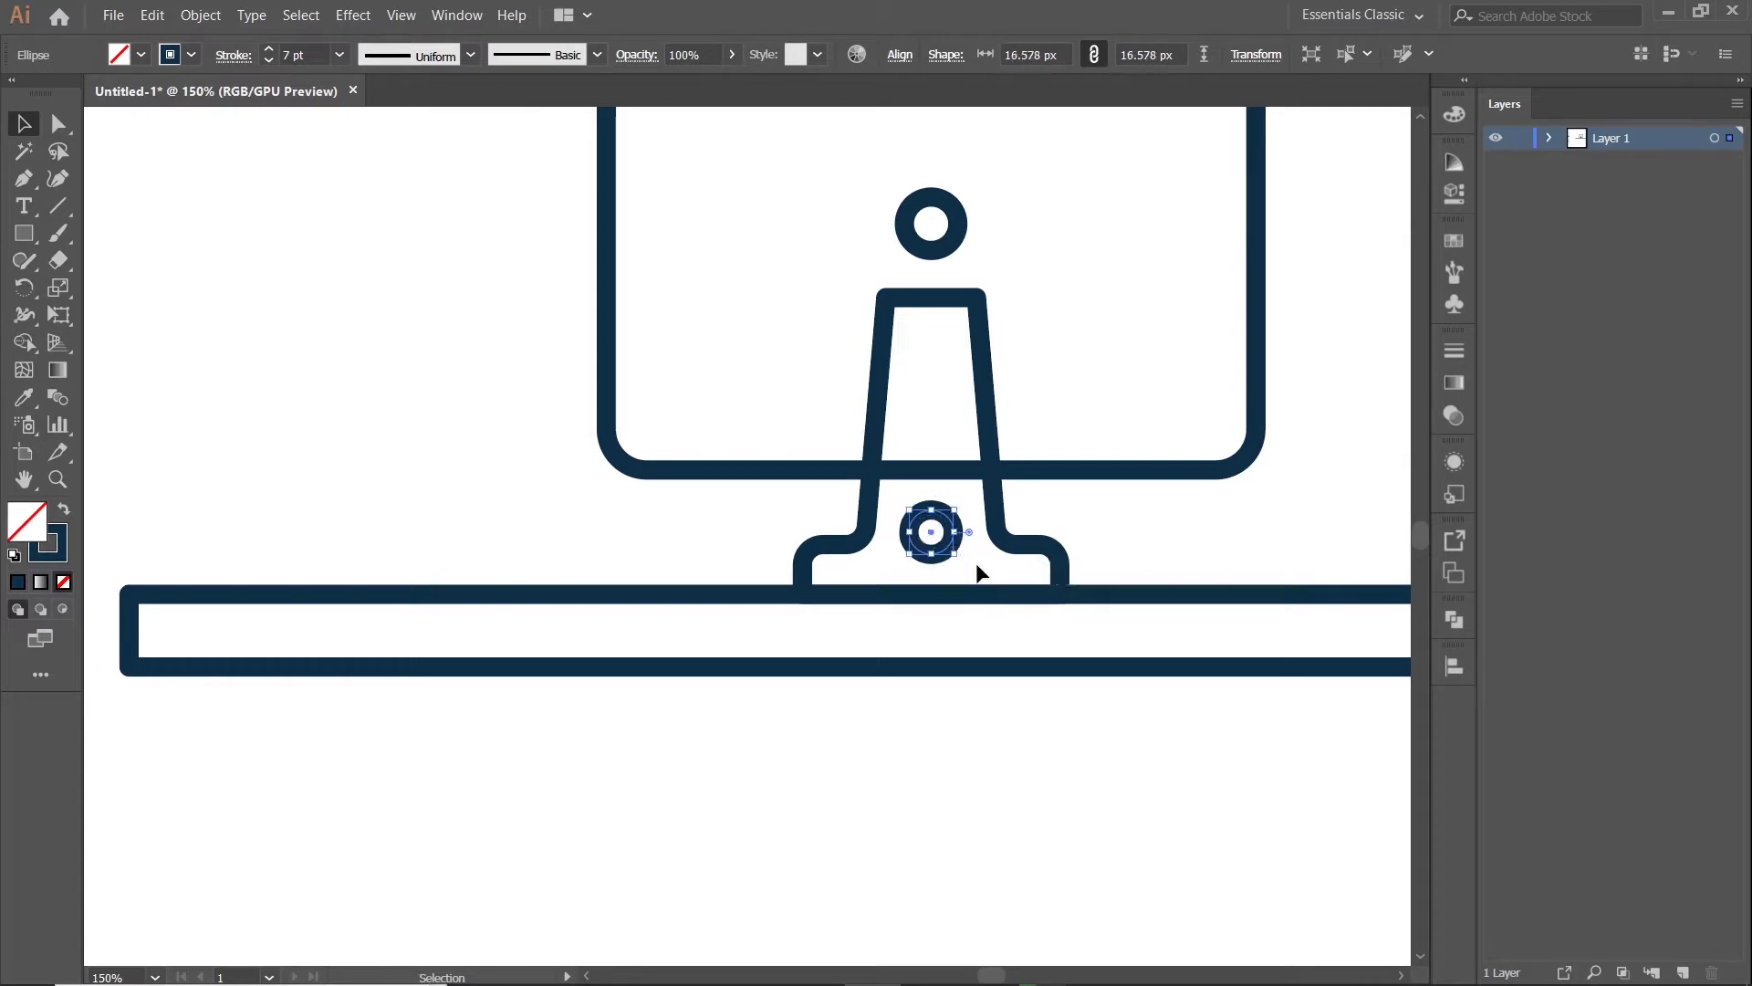
{"action": "left_click", "coordinate": [954, 250]}
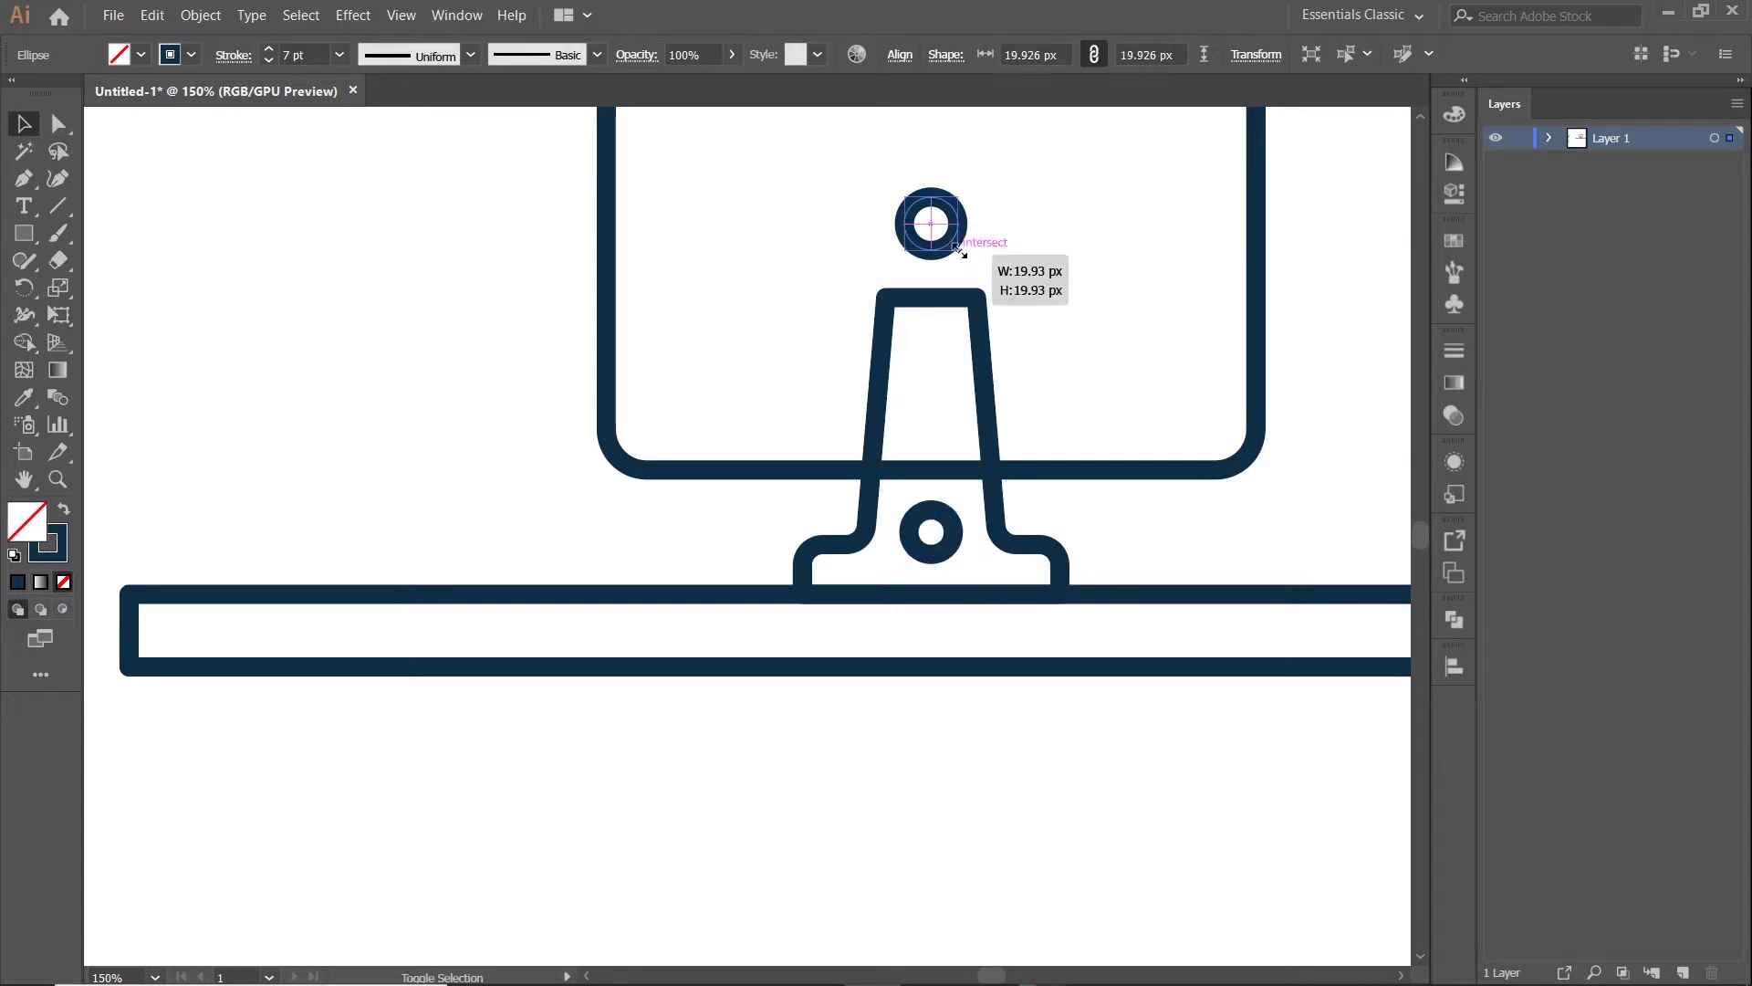
{"action": "left_click", "coordinate": [529, 420]}
{"action": "key", "text": "ctrl+minus"}
{"action": "key", "text": "ctrl+minus"}
{"action": "key", "text": "ctrl+minus"}
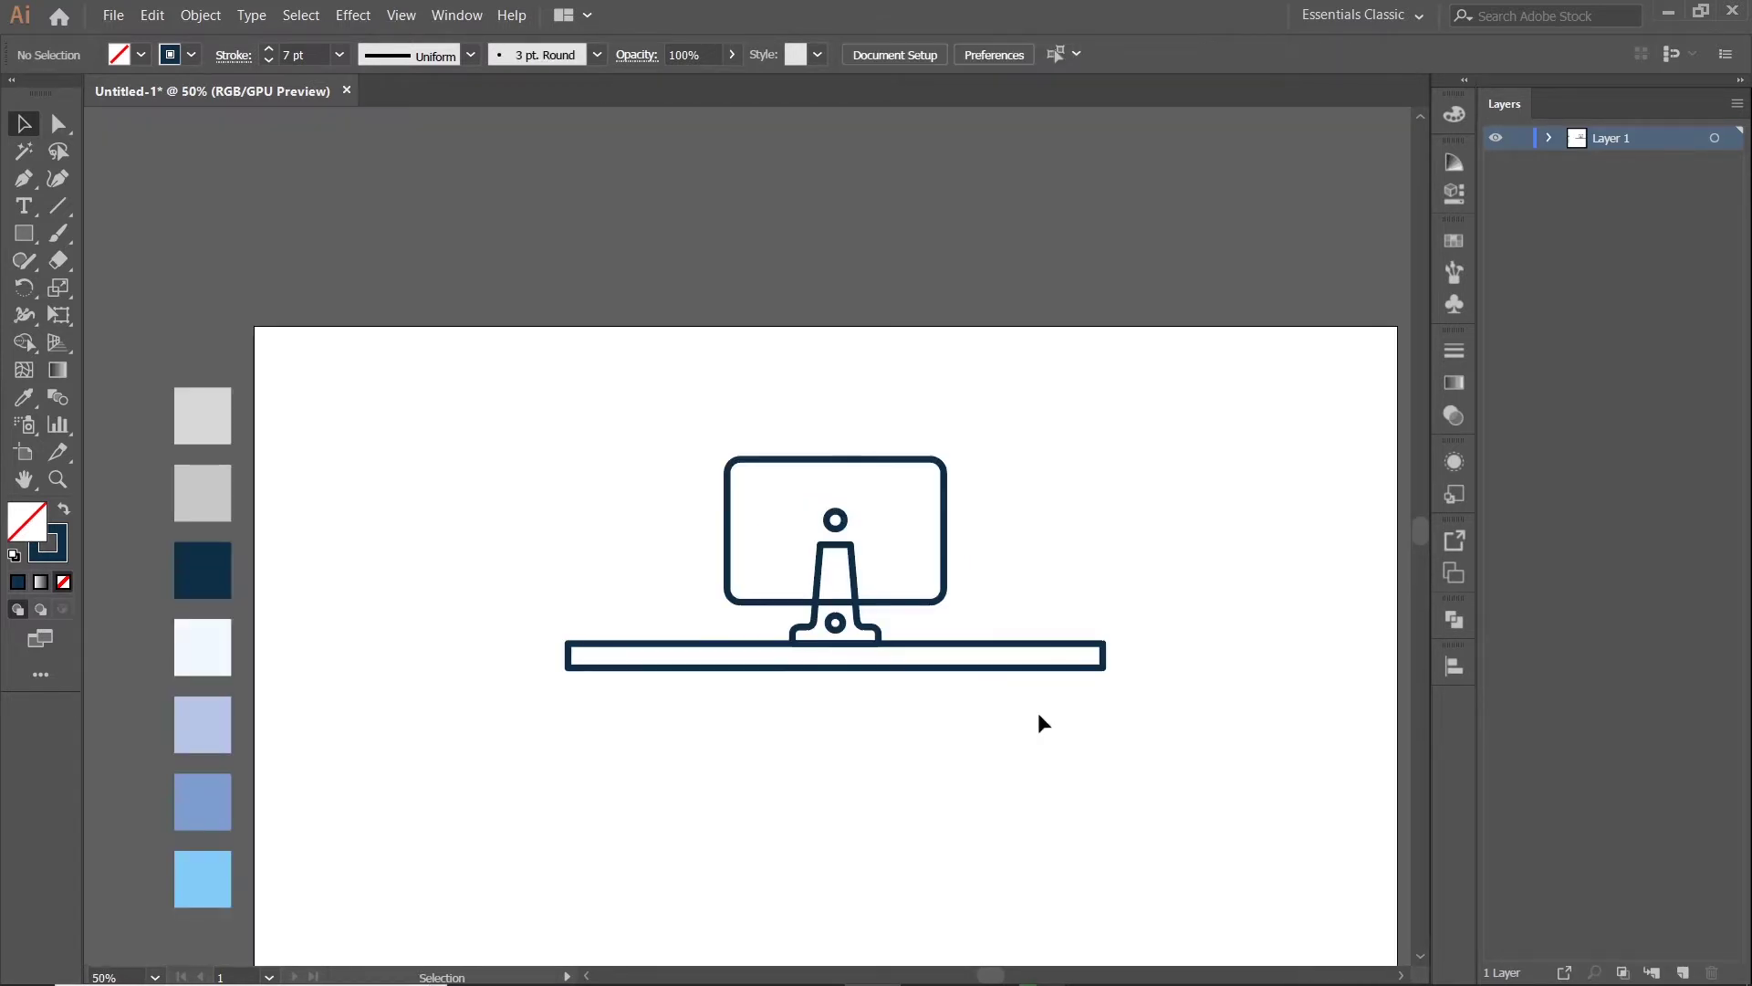
{"action": "mouse_move", "coordinate": [1075, 539]}
{"action": "left_mouse_down"}
{"action": "mouse_move", "coordinate": [1099, 493]}
{"action": "mouse_move", "coordinate": [1126, 532]}
{"action": "left_mouse_up"}
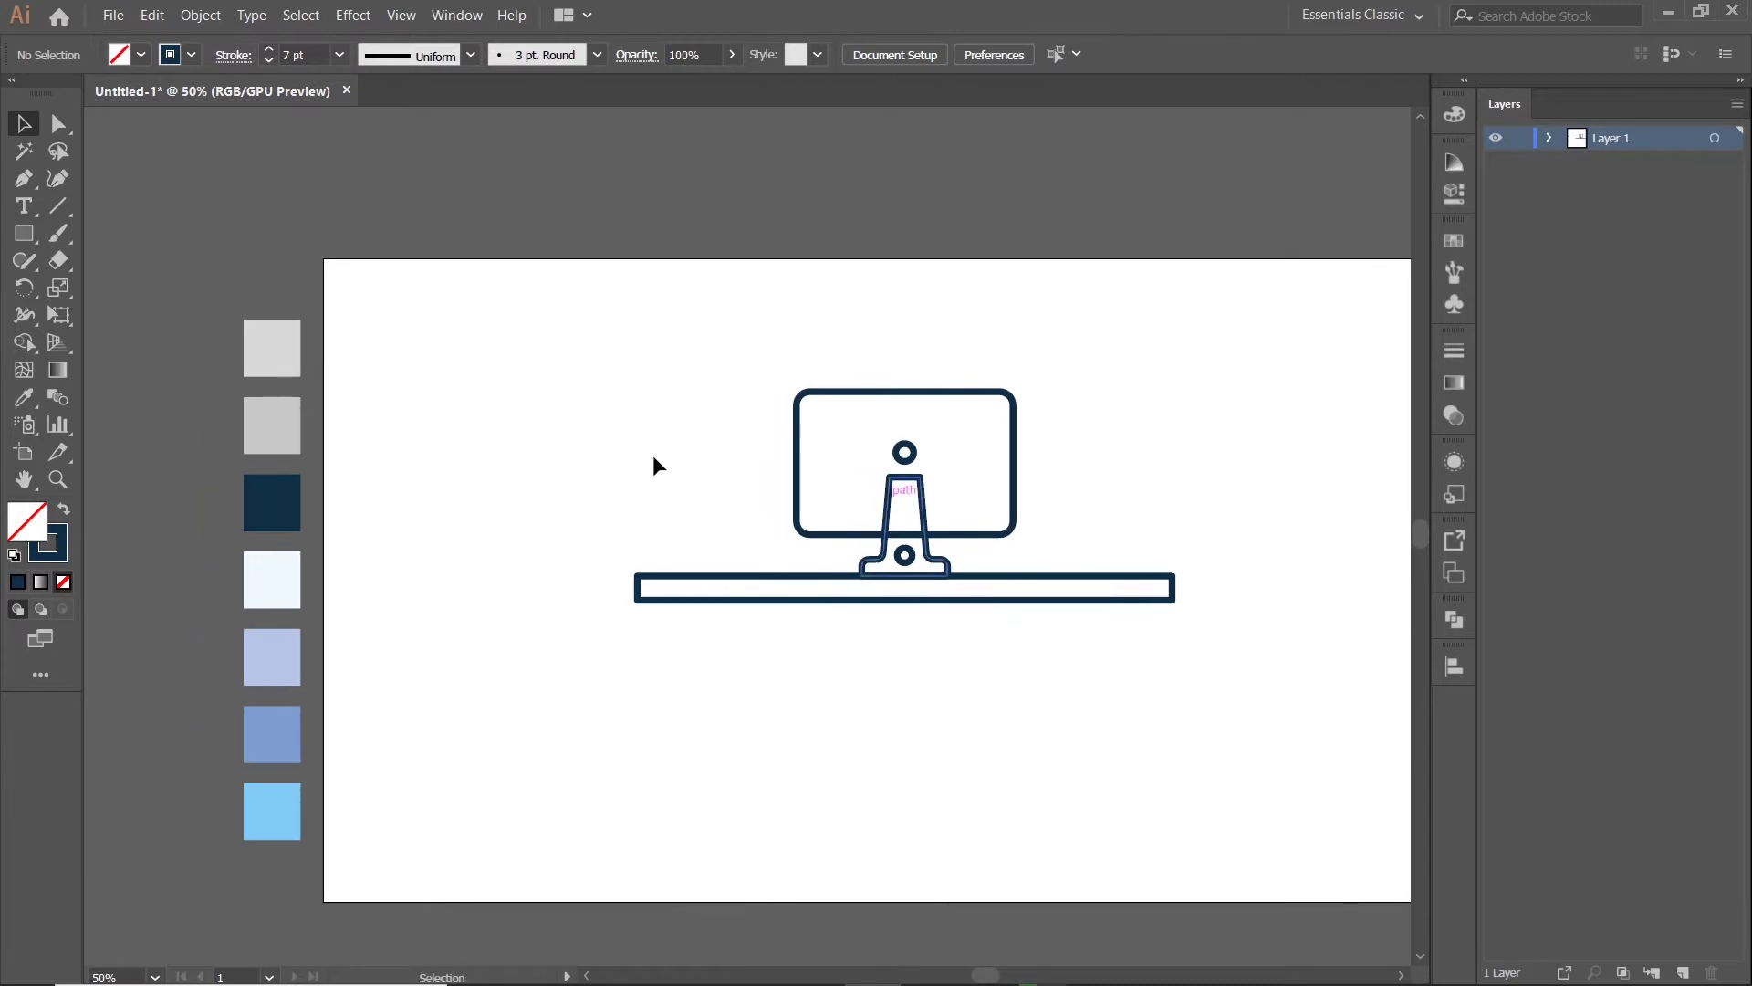
- Draw a small rectangle on the desk's left as the mug body and enlarge it slightly
{"action": "left_click", "coordinate": [20, 236]}
{"action": "key", "text": "ctrl+1"}
{"action": "left_click_drag", "start_coordinate": [552, 506], "coordinate": [608, 574]}
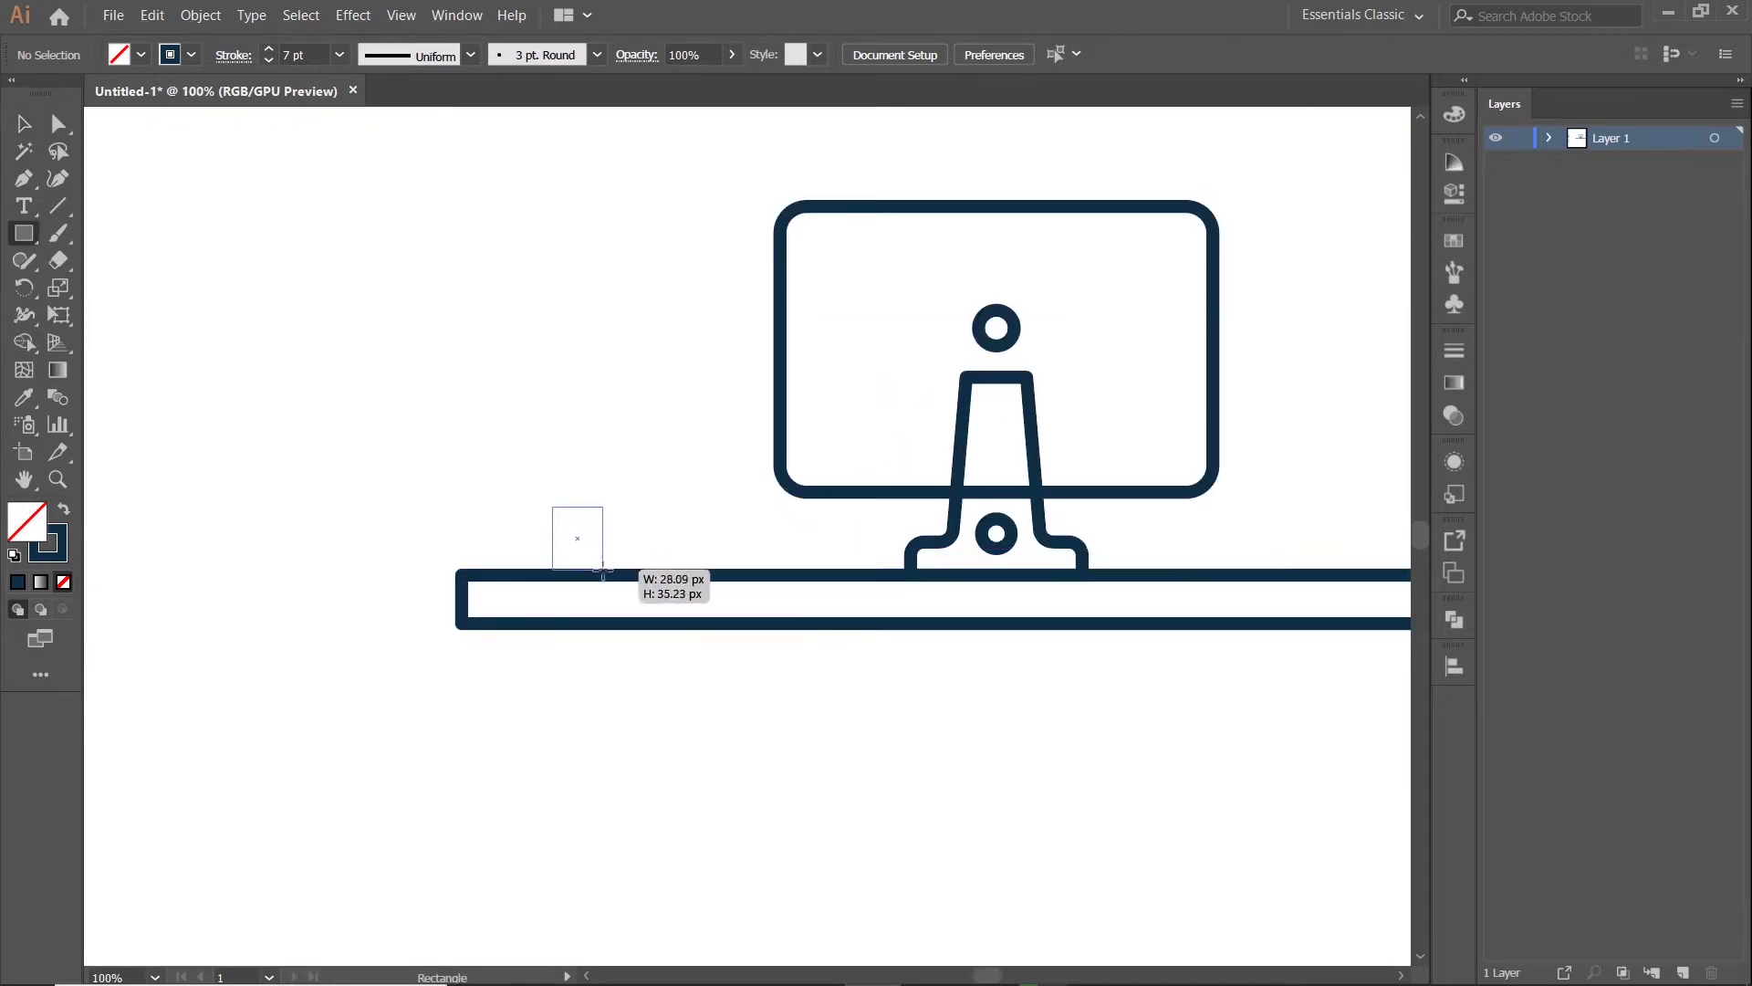
{"action": "key", "text": "v"}
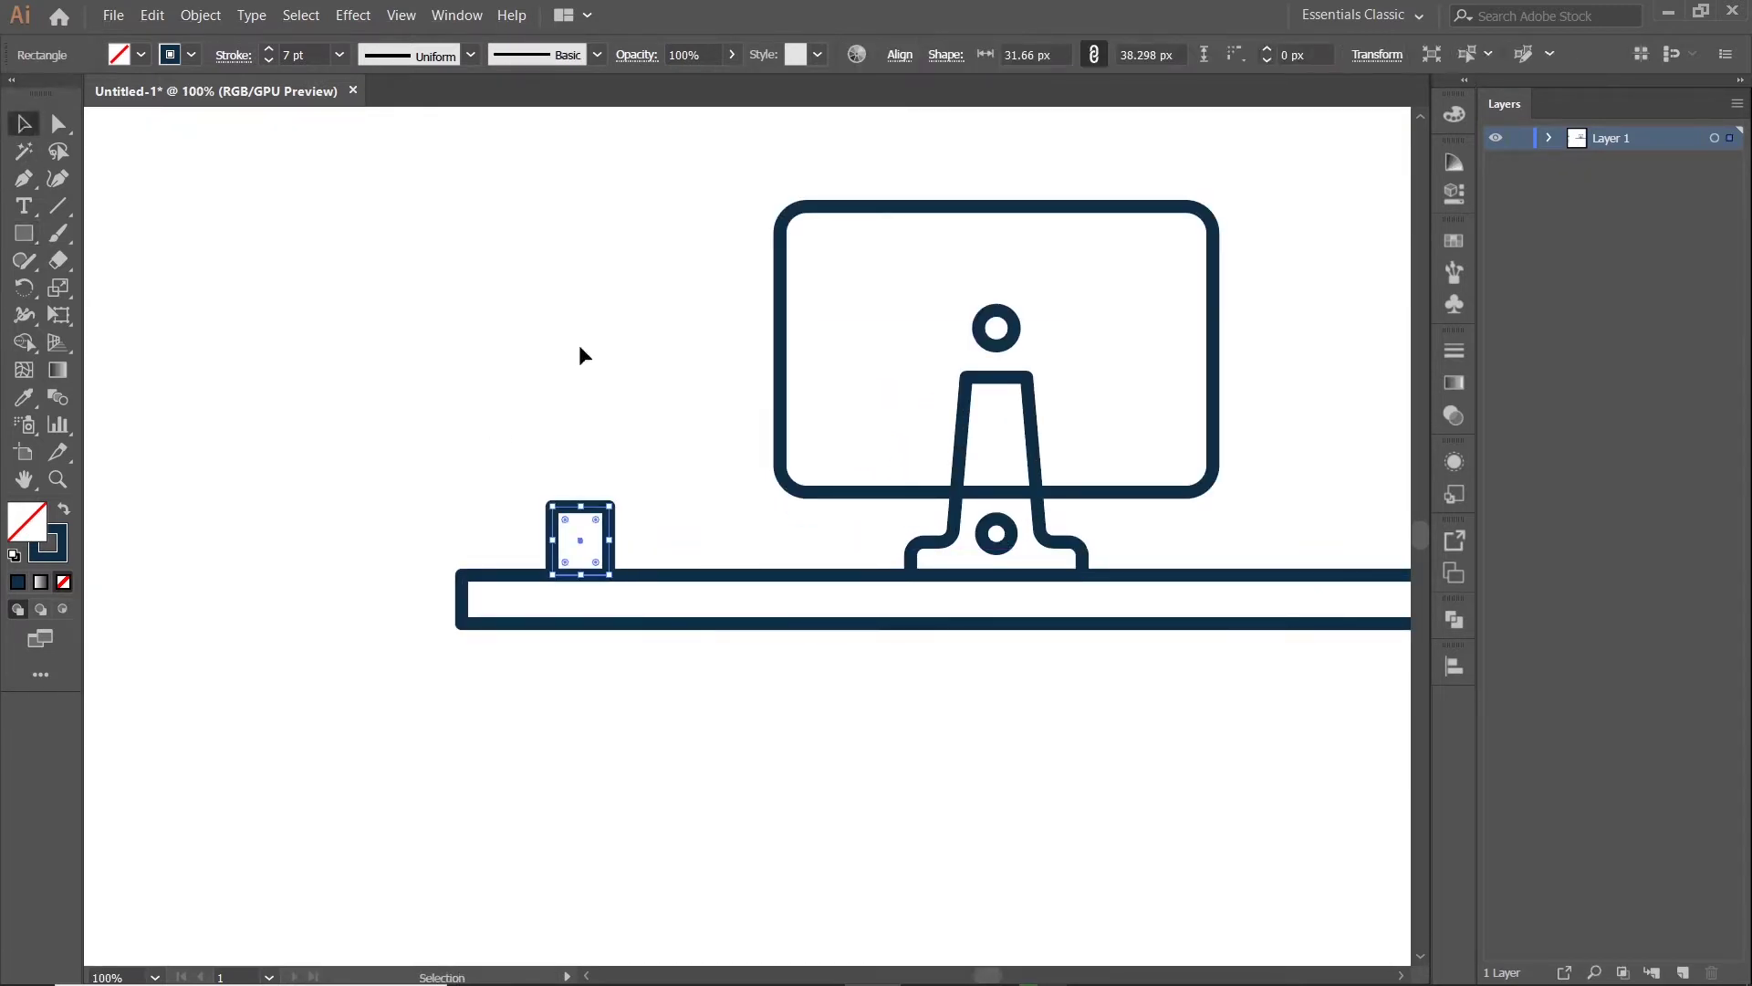
{"action": "left_click_drag", "start_coordinate": [595, 359], "coordinate": [616, 341]}
{"action": "left_click_drag", "start_coordinate": [603, 488], "coordinate": [604, 481]}
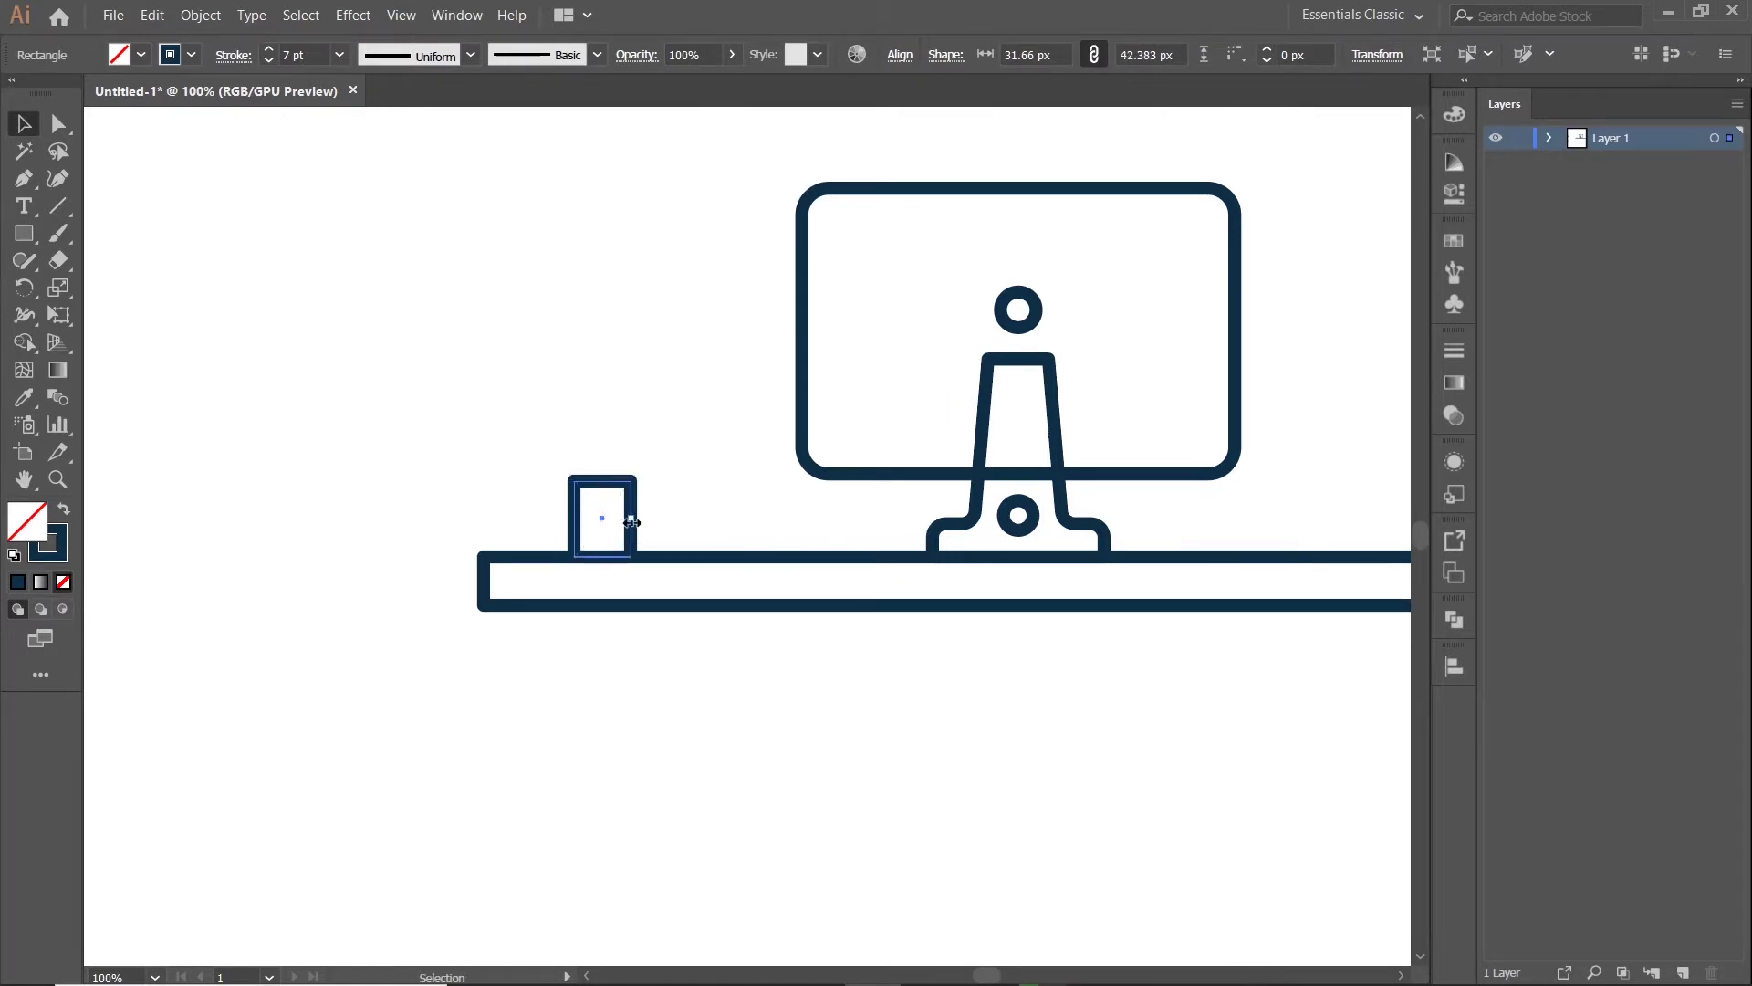
{"action": "key", "text": "ctrl+plus"}
{"action": "key", "text": "ctrl+plus"}
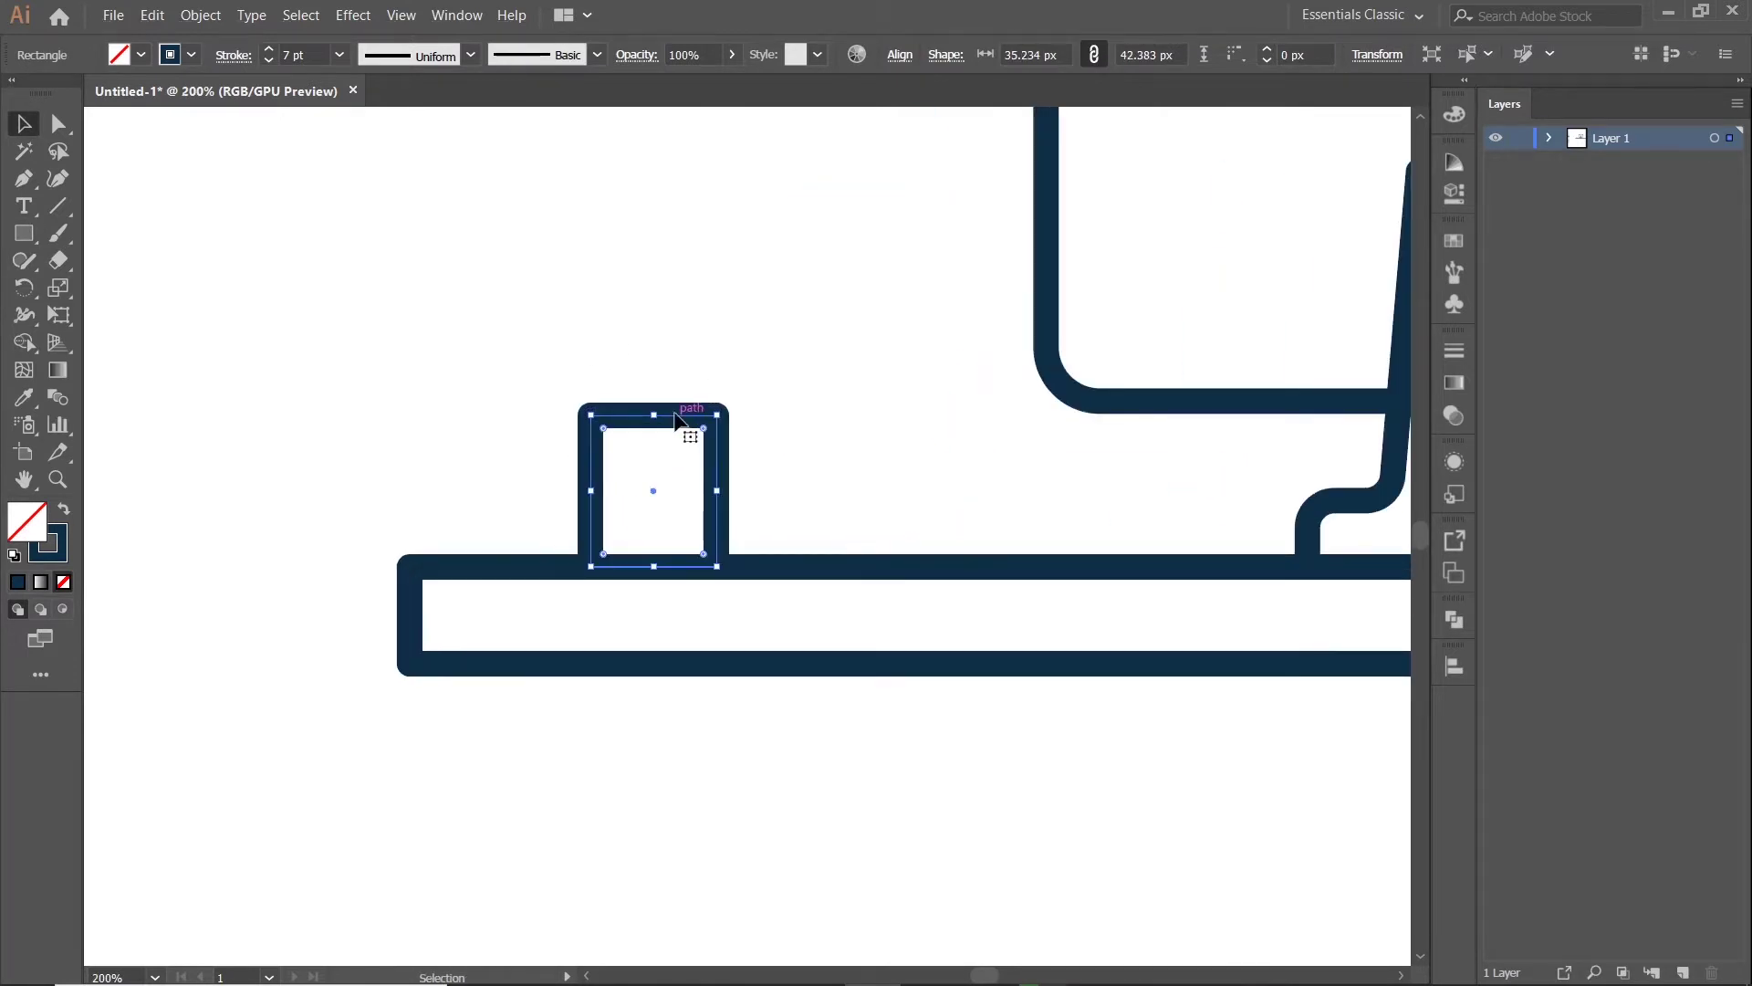
{"action": "key", "text": "ctrl+minus"}
- Draw a small round circle for the handle, sized and placed over the mug's right edge
{"action": "left_click_drag", "start_coordinate": [24, 233], "coordinate": [107, 294]}
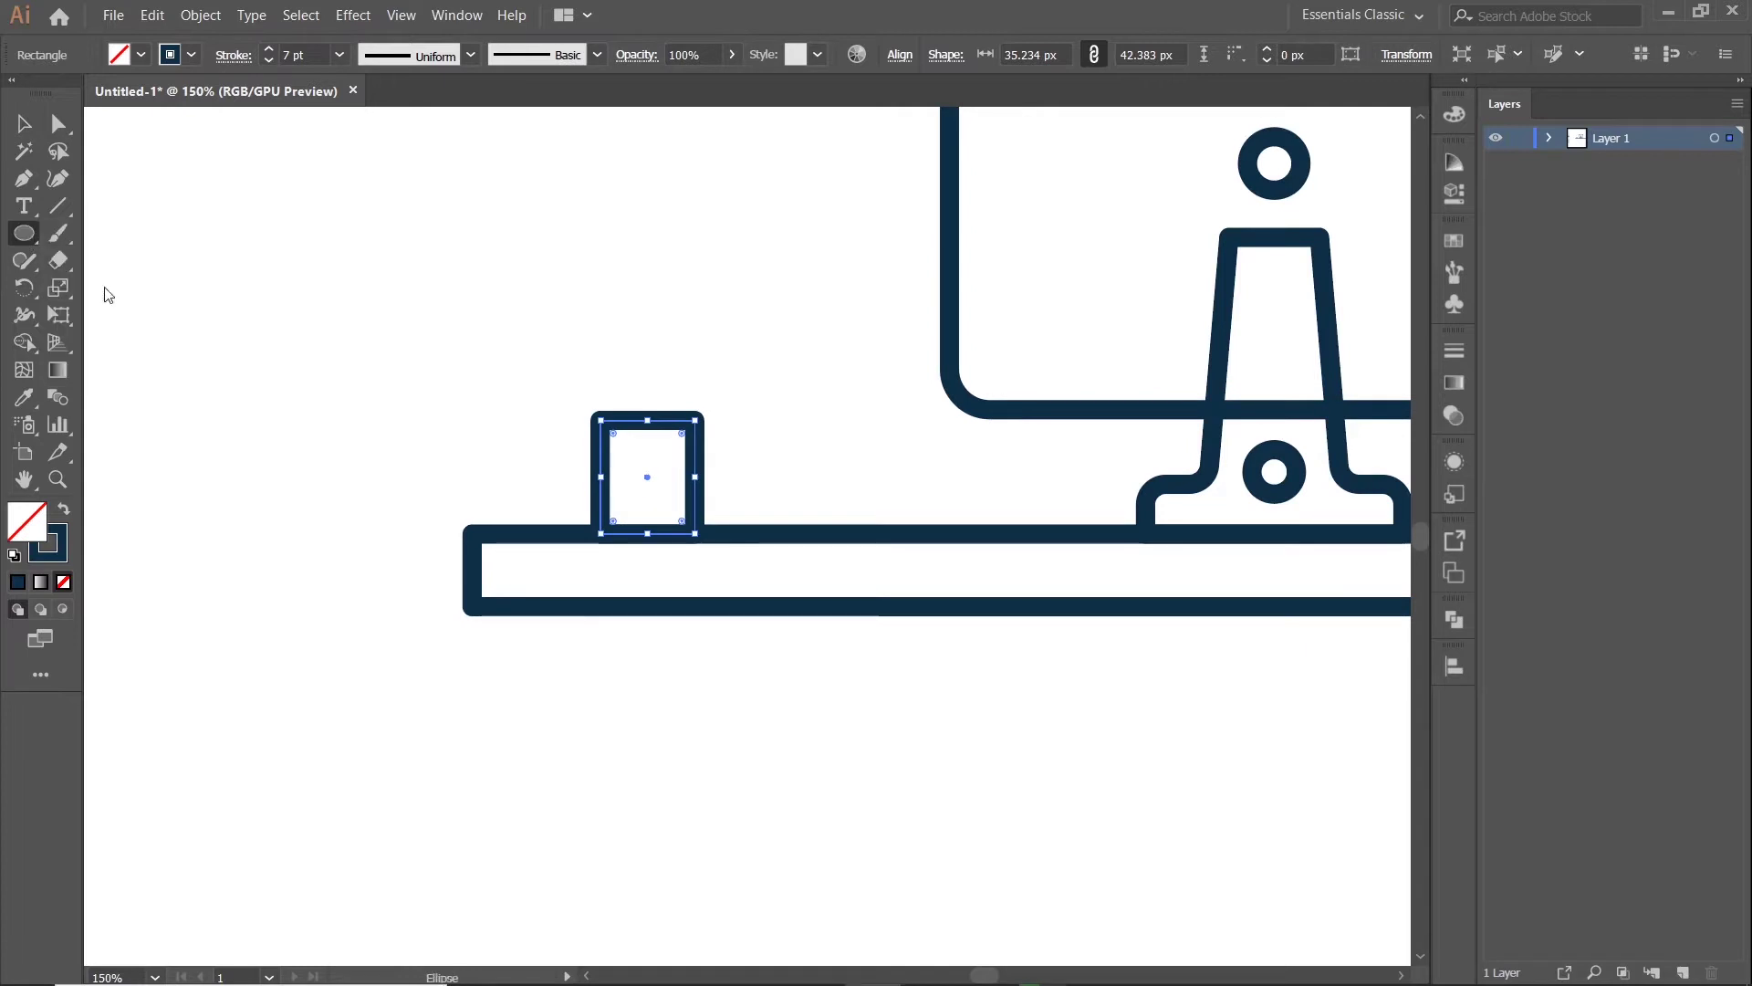
{"action": "left_click_drag", "start_coordinate": [580, 274], "coordinate": [657, 351]}
{"action": "key", "text": "v"}
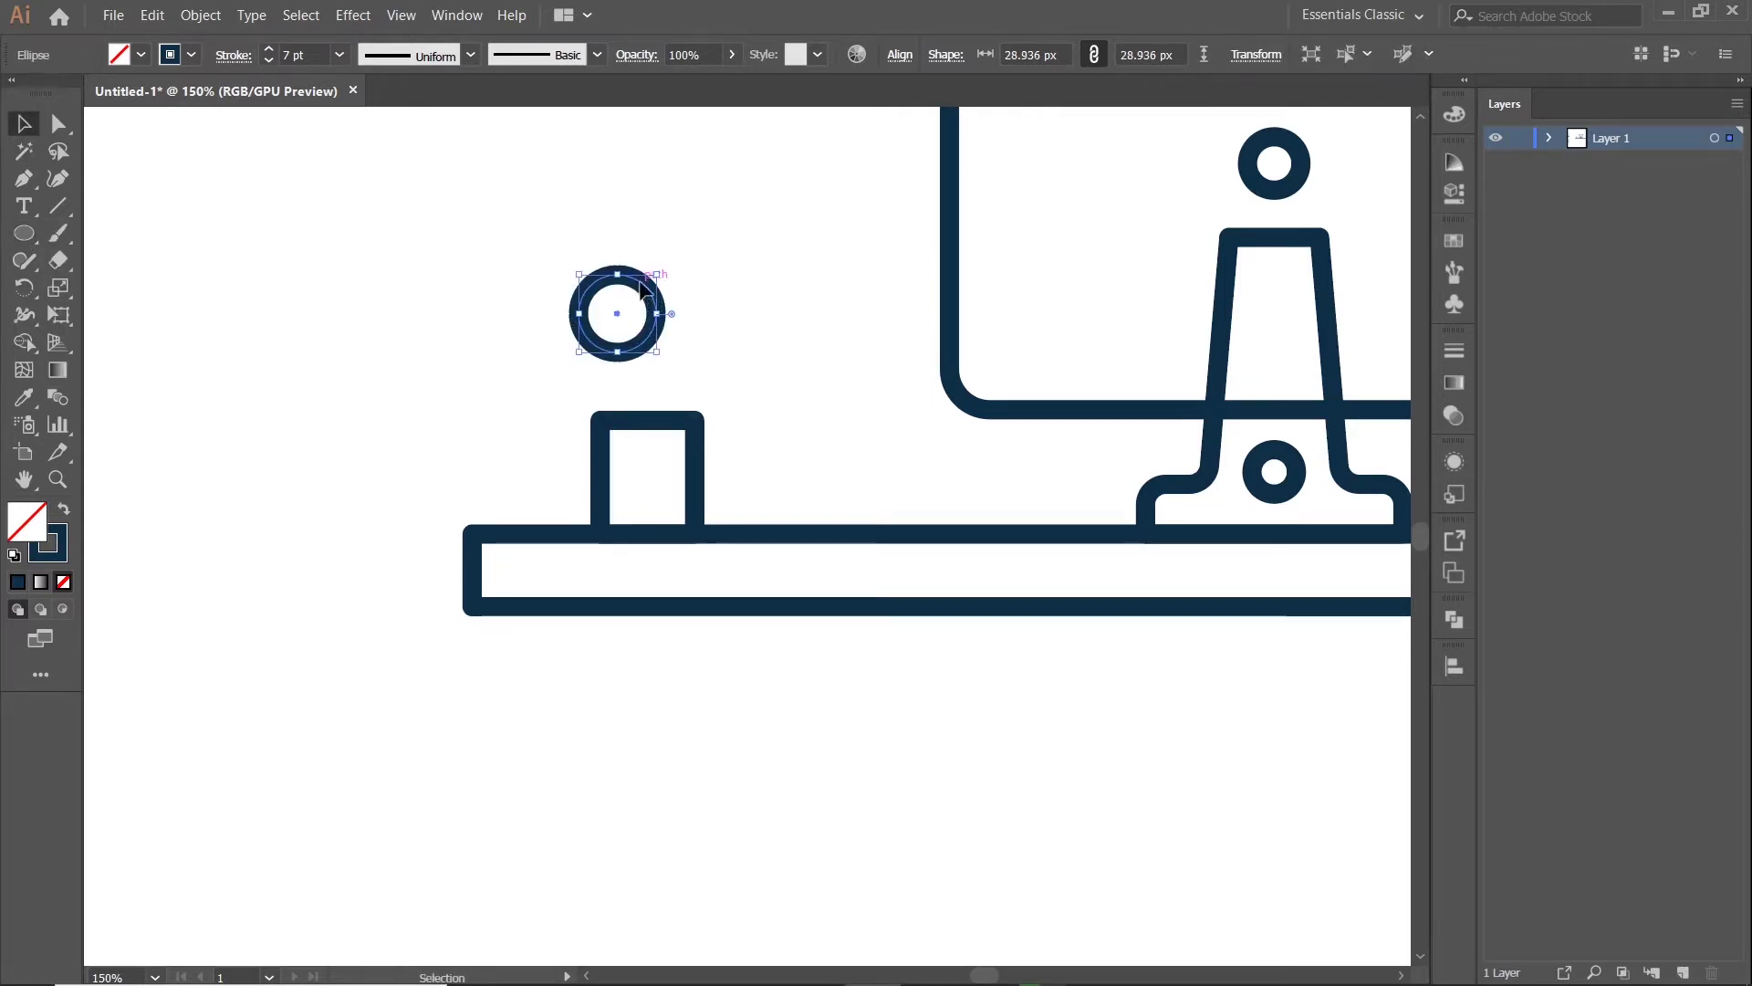
{"action": "mouse_move", "coordinate": [641, 291]}
{"action": "left_mouse_down"}
{"action": "mouse_move", "coordinate": [718, 455]}
{"action": "mouse_move", "coordinate": [770, 419]}
{"action": "left_mouse_up"}
{"action": "key", "text": "ctrl+plus"}
{"action": "key", "text": "ctrl+plus"}
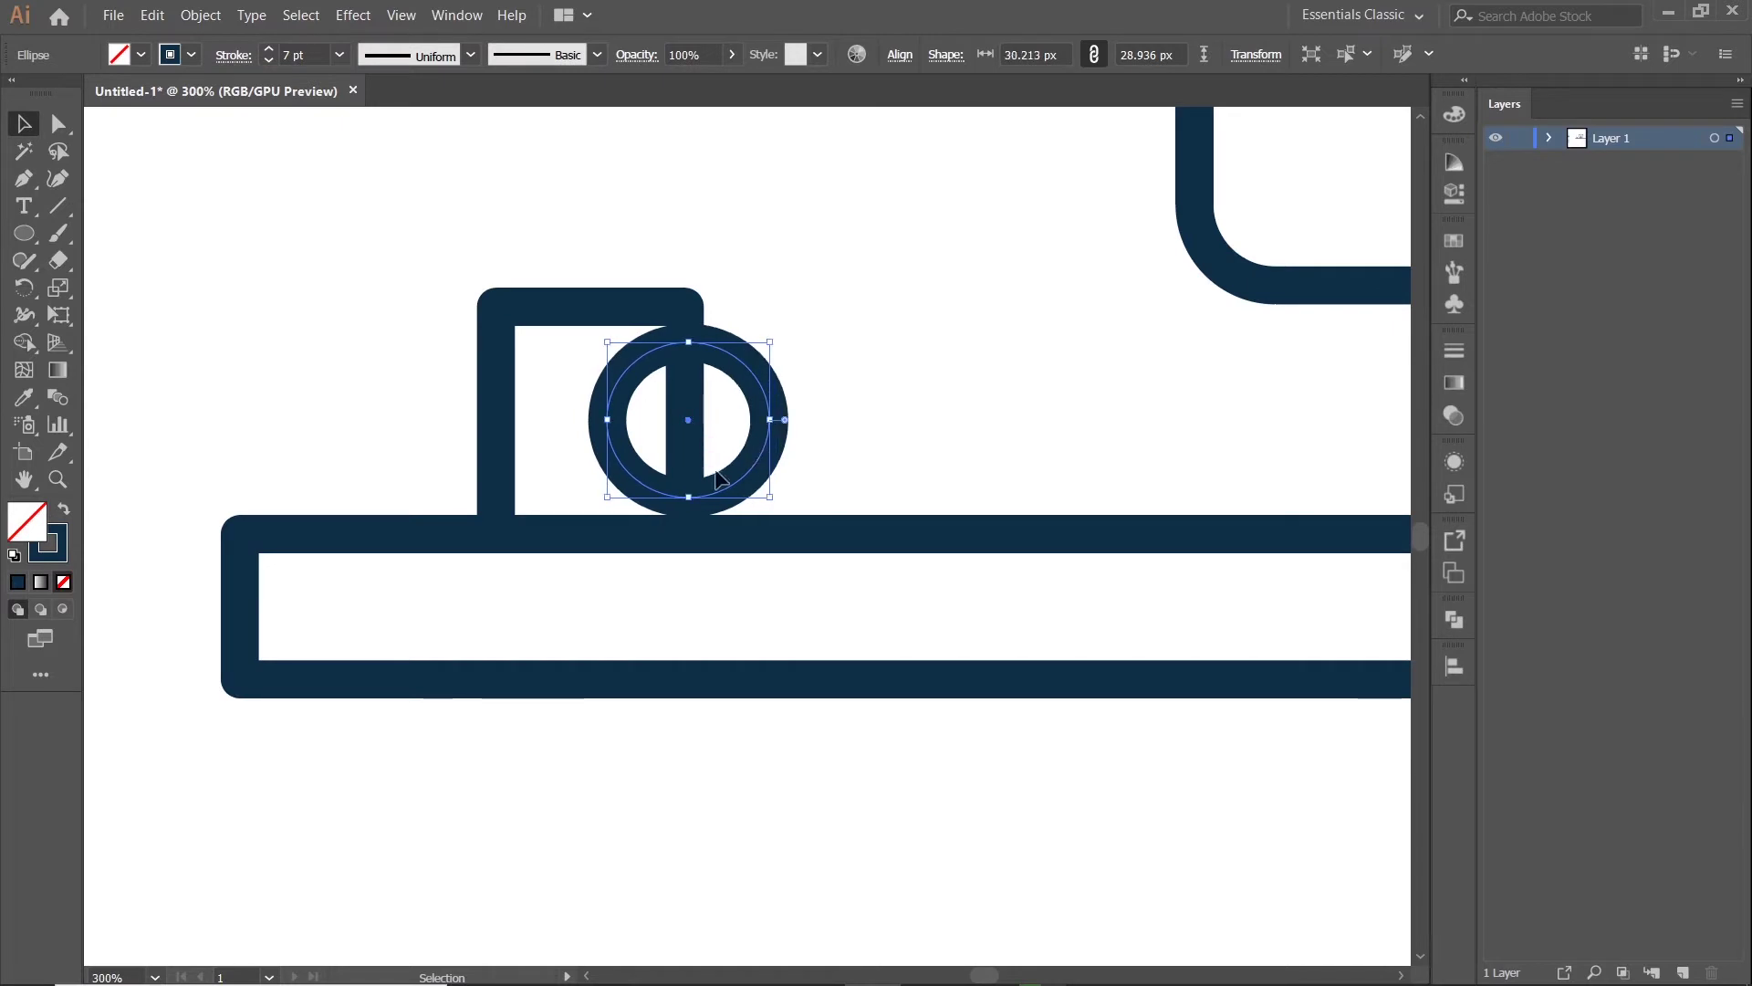
{"action": "left_click_drag", "start_coordinate": [693, 498], "coordinate": [692, 484]}
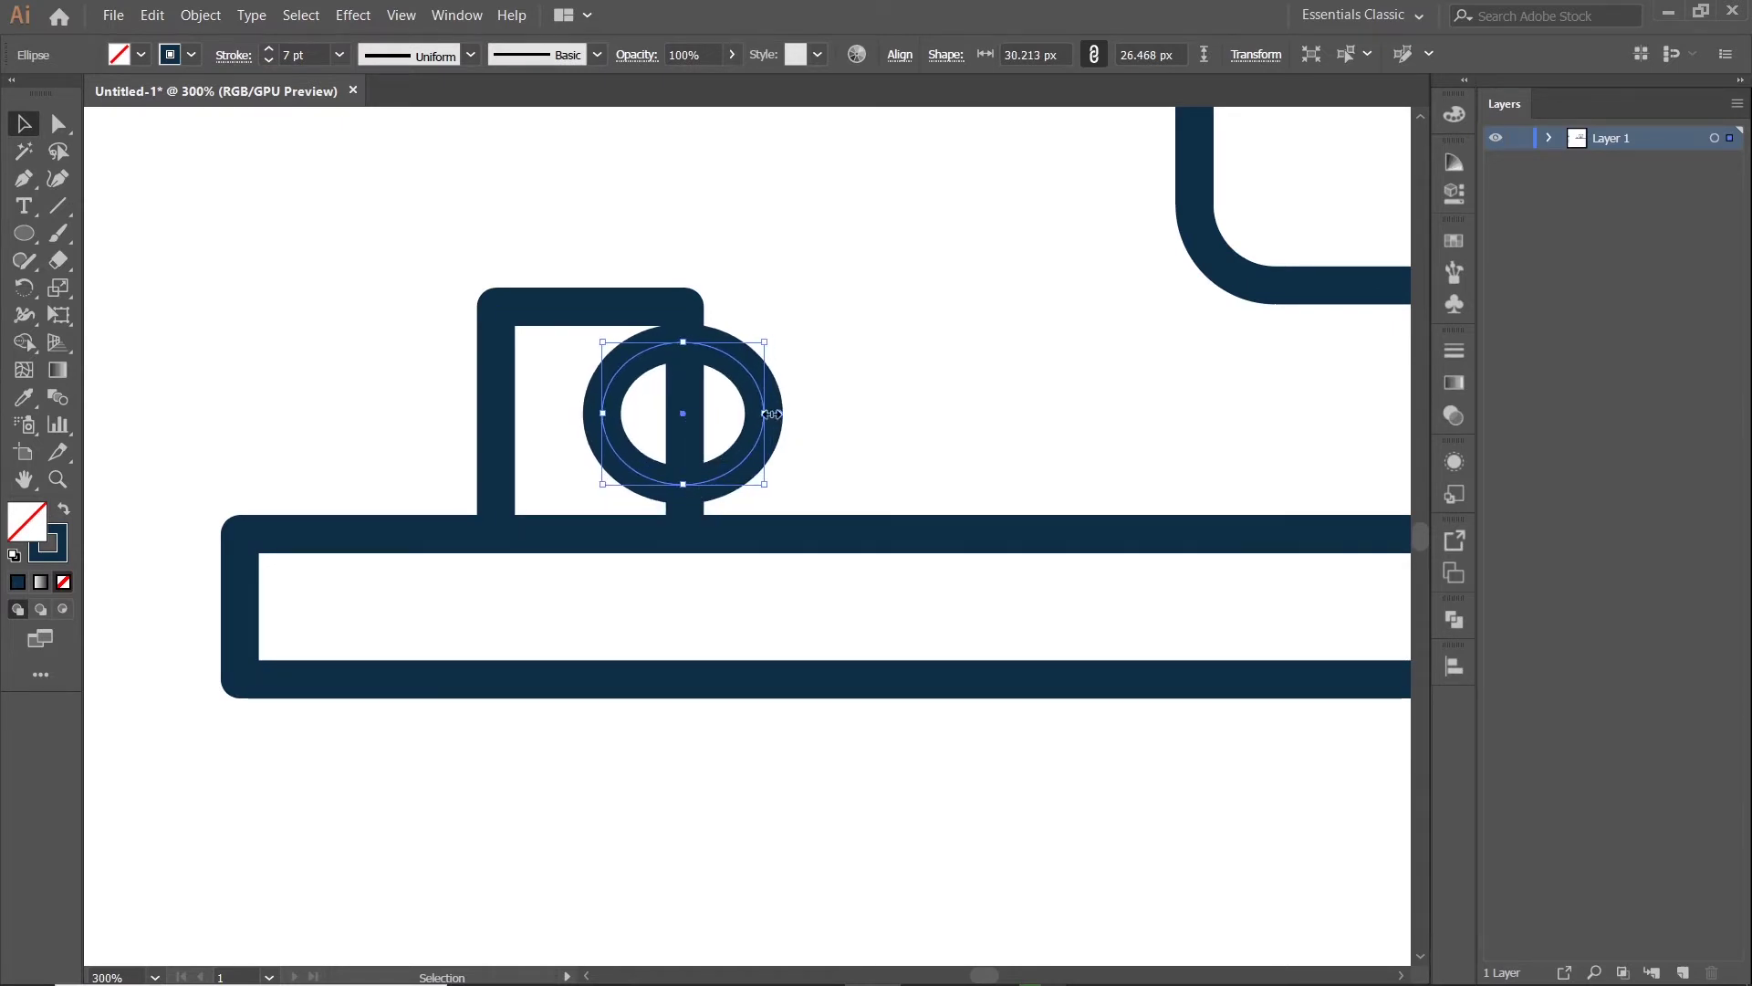
{"action": "left_click_drag", "start_coordinate": [735, 378], "coordinate": [732, 371]}
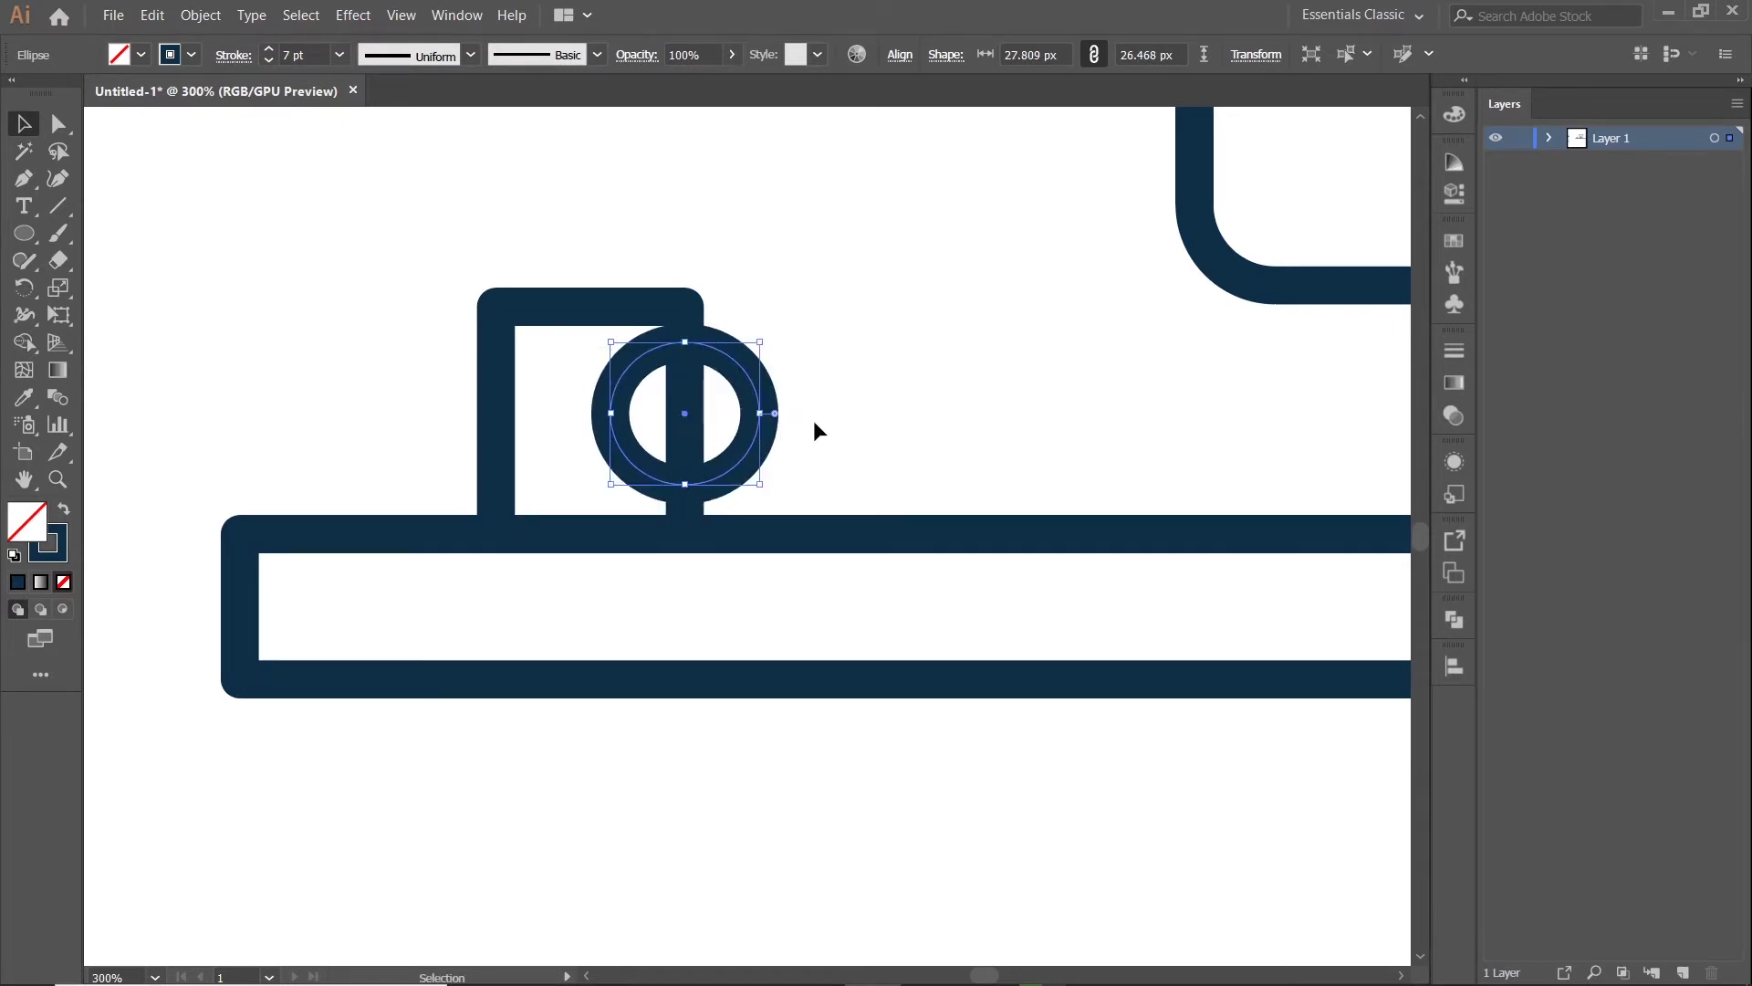
{"action": "key", "text": "Up"}
{"action": "key", "text": "Up"}
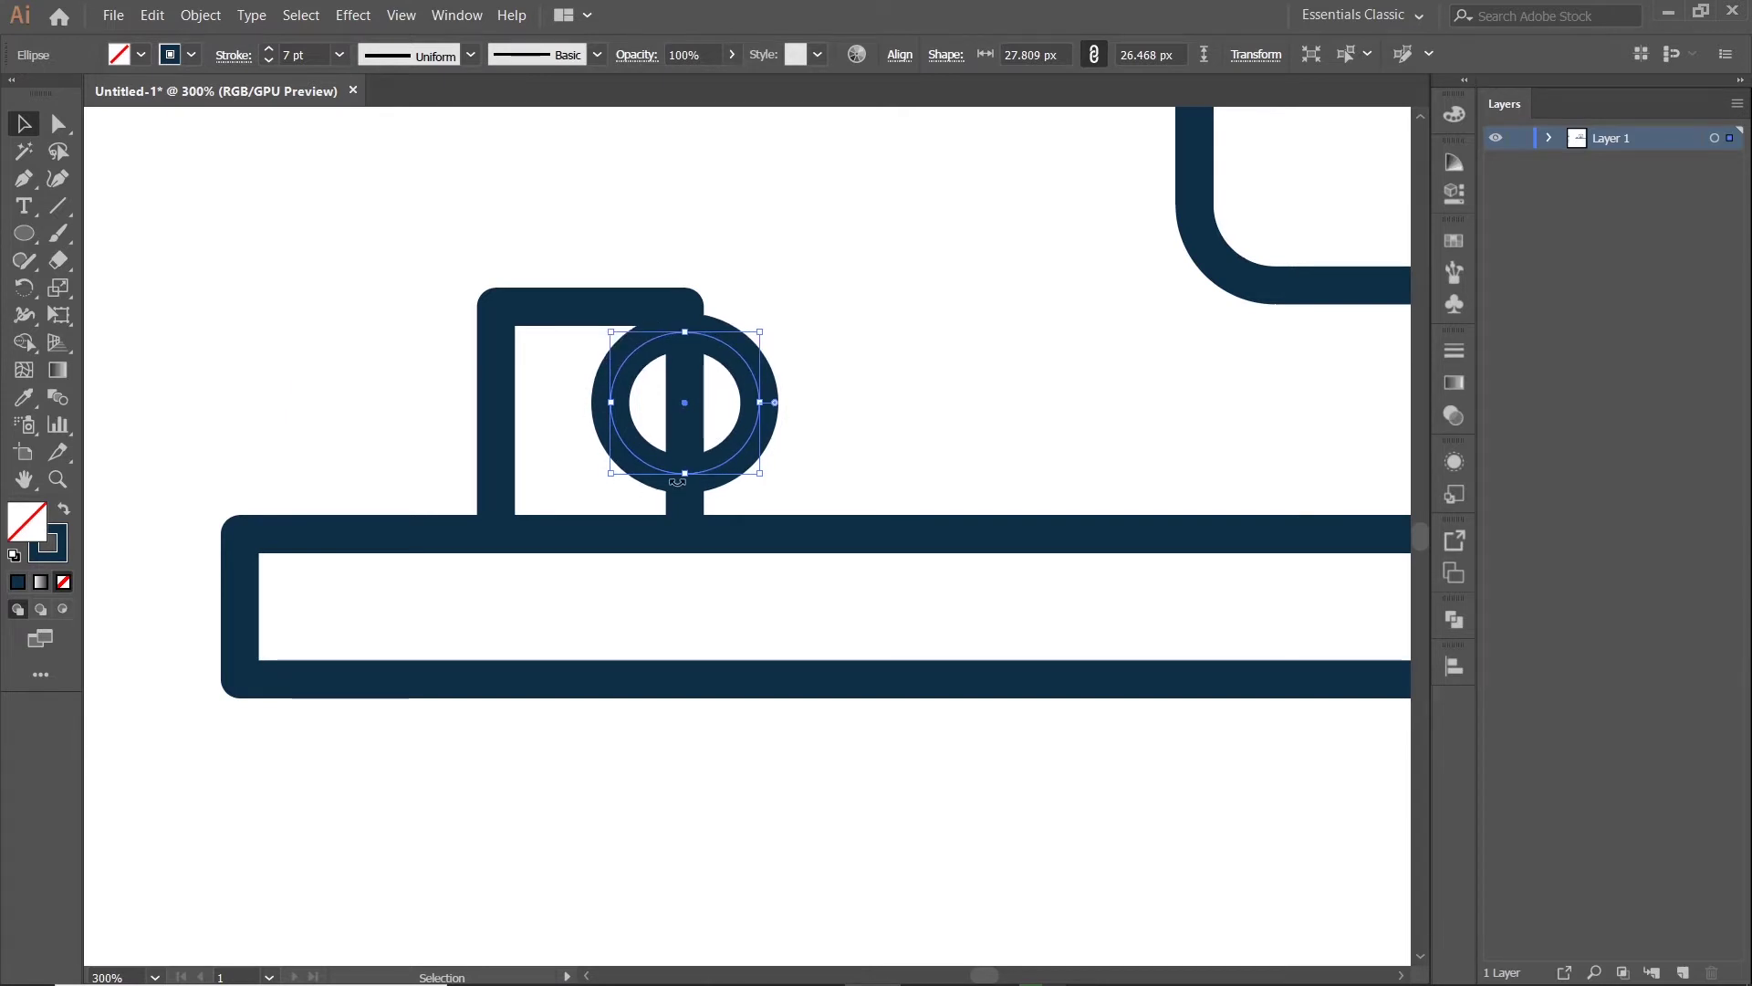
{"action": "left_click_drag", "start_coordinate": [686, 474], "coordinate": [685, 481]}
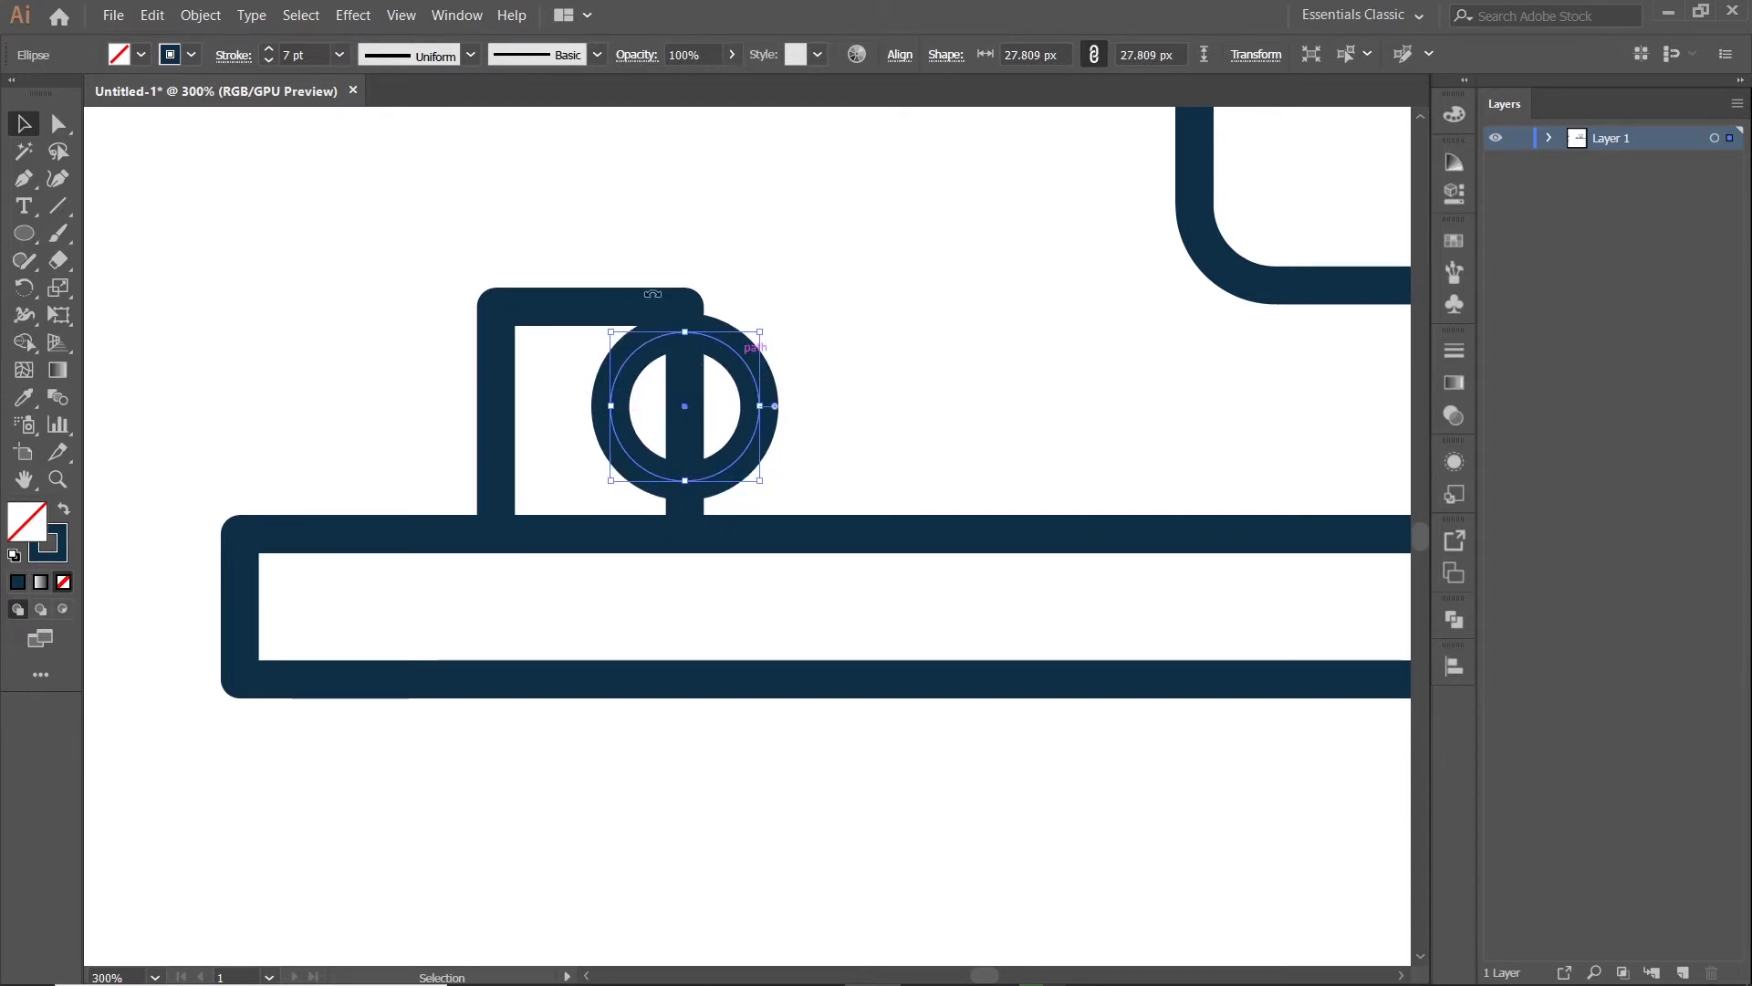
- Use Shape Builder to delete the circle's inner half, leaving a half-ring handle
{"action": "left_click_drag", "start_coordinate": [617, 274], "coordinate": [781, 370]}
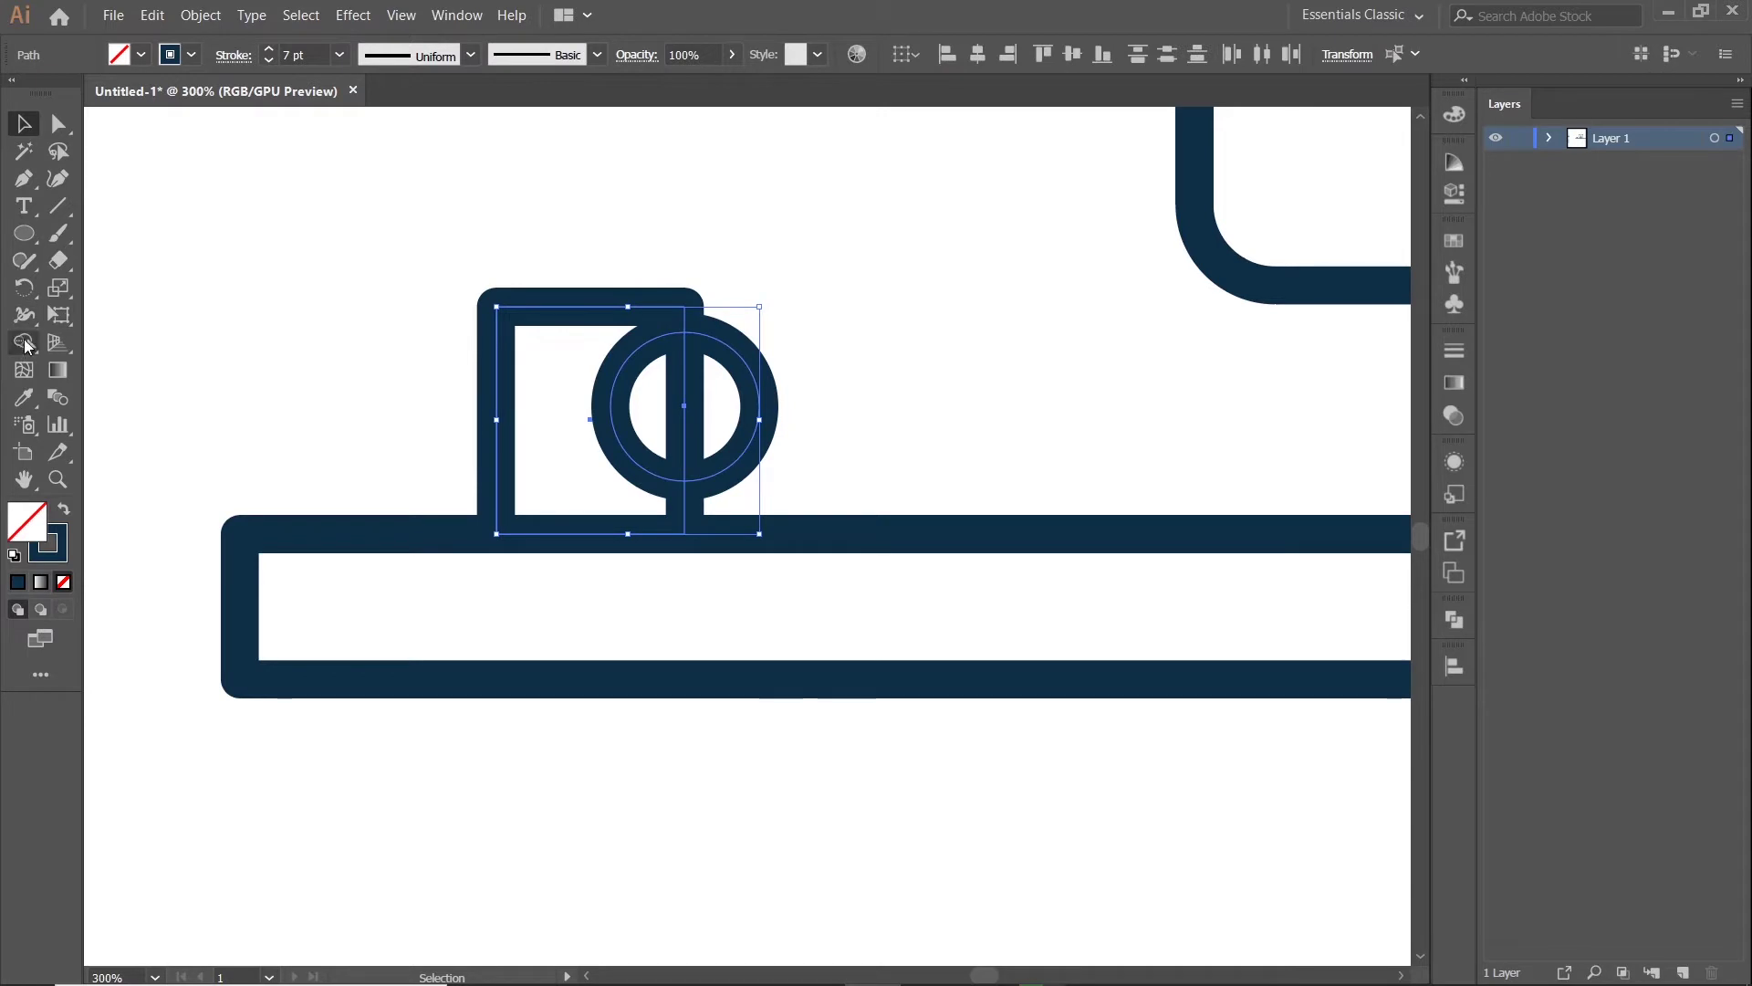
{"action": "left_click", "coordinate": [25, 343]}
{"action": "key", "text": "v"}
{"action": "left_click", "coordinate": [349, 188]}
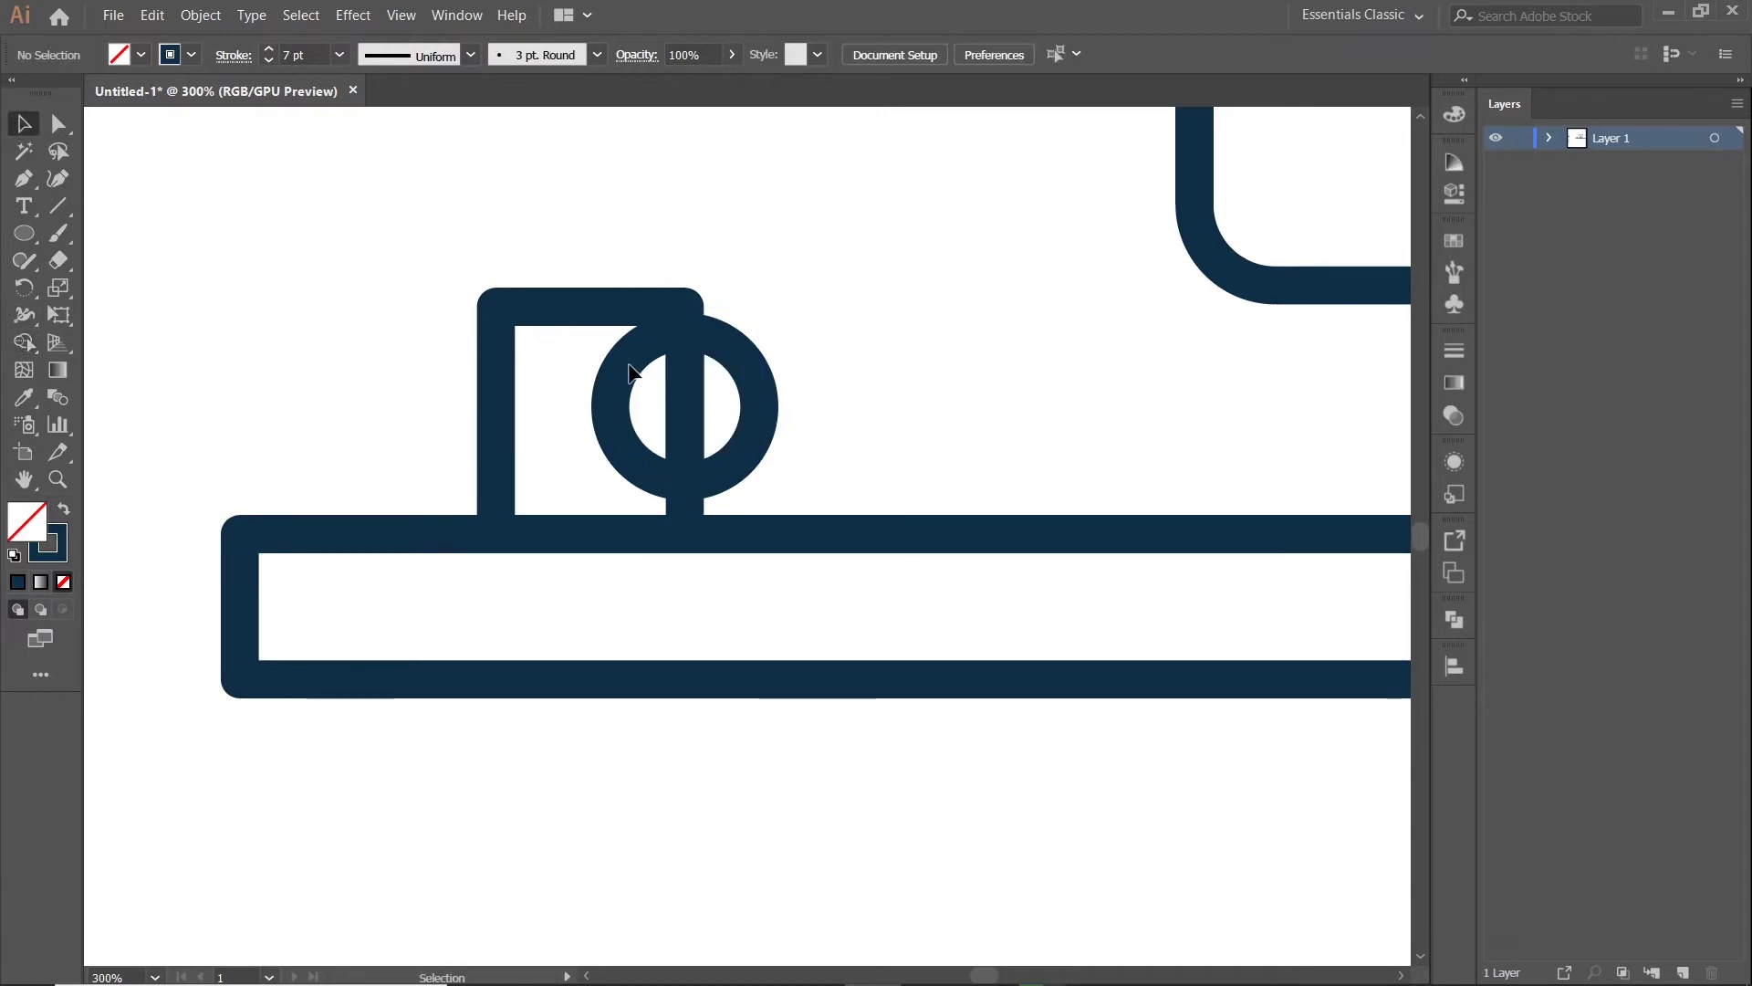
{"action": "left_click", "coordinate": [623, 377]}
{"action": "key", "text": "Delete"}
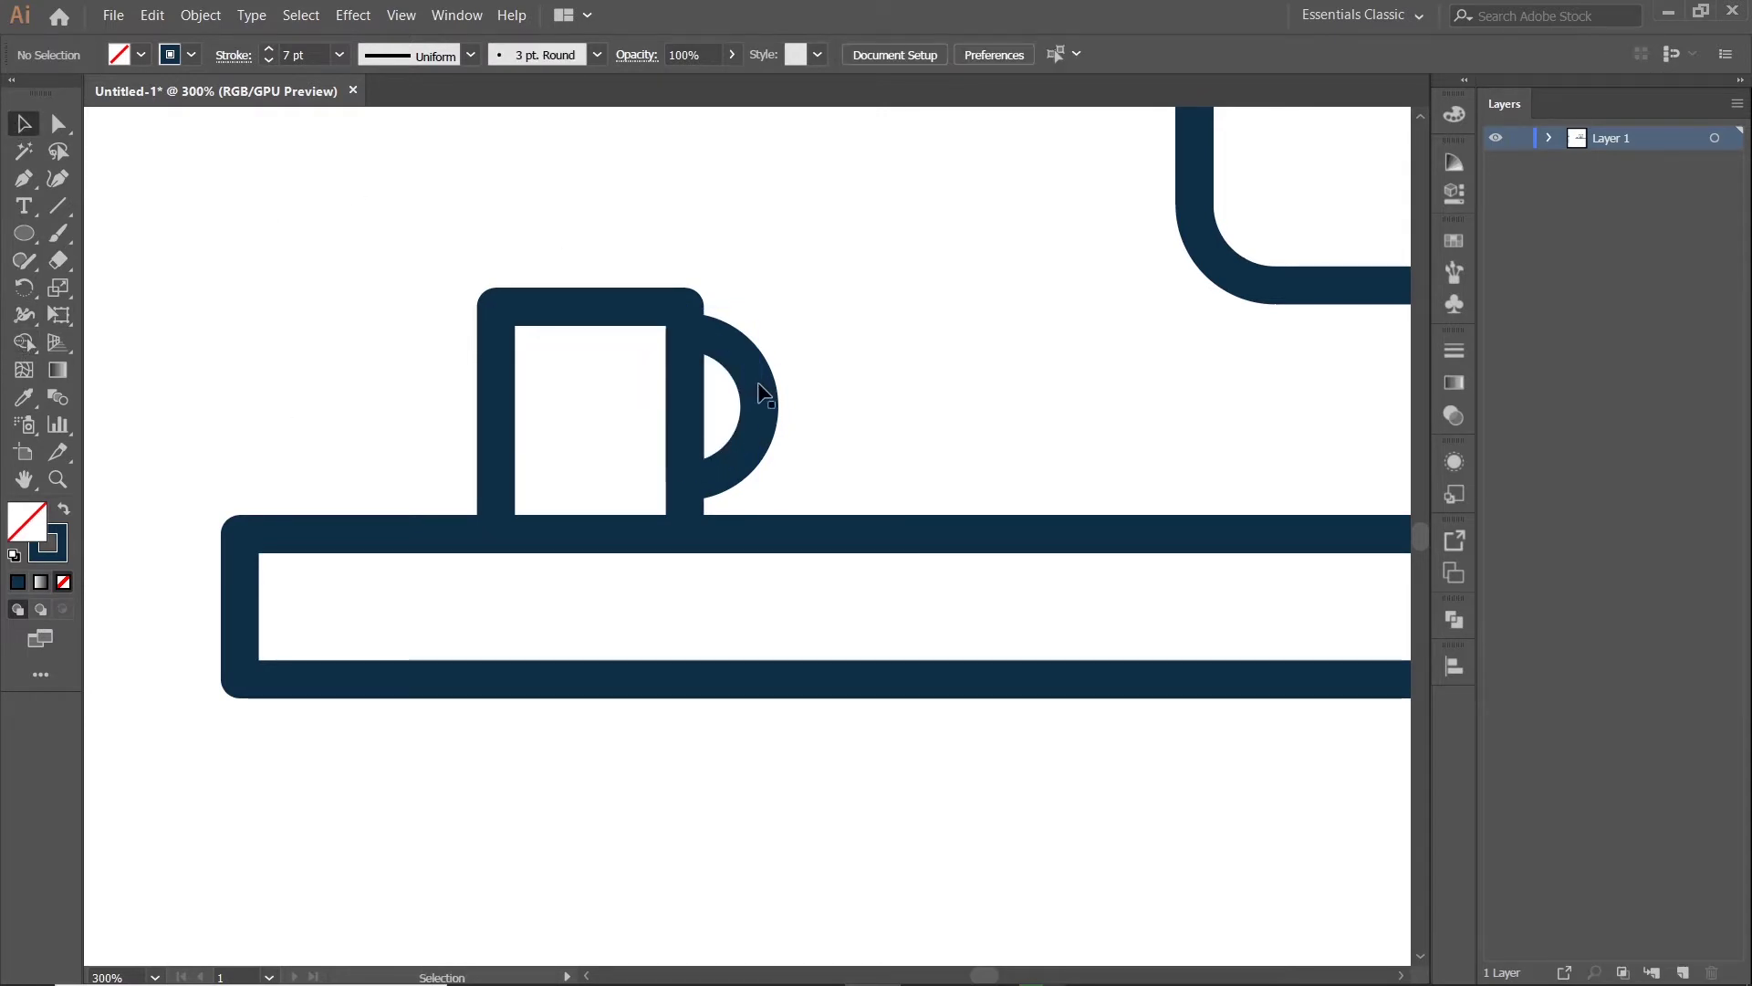
{"action": "left_click", "coordinate": [757, 400]}
{"action": "key", "text": "Down"}
{"action": "key", "text": "Down"}
{"action": "key", "text": "Down"}
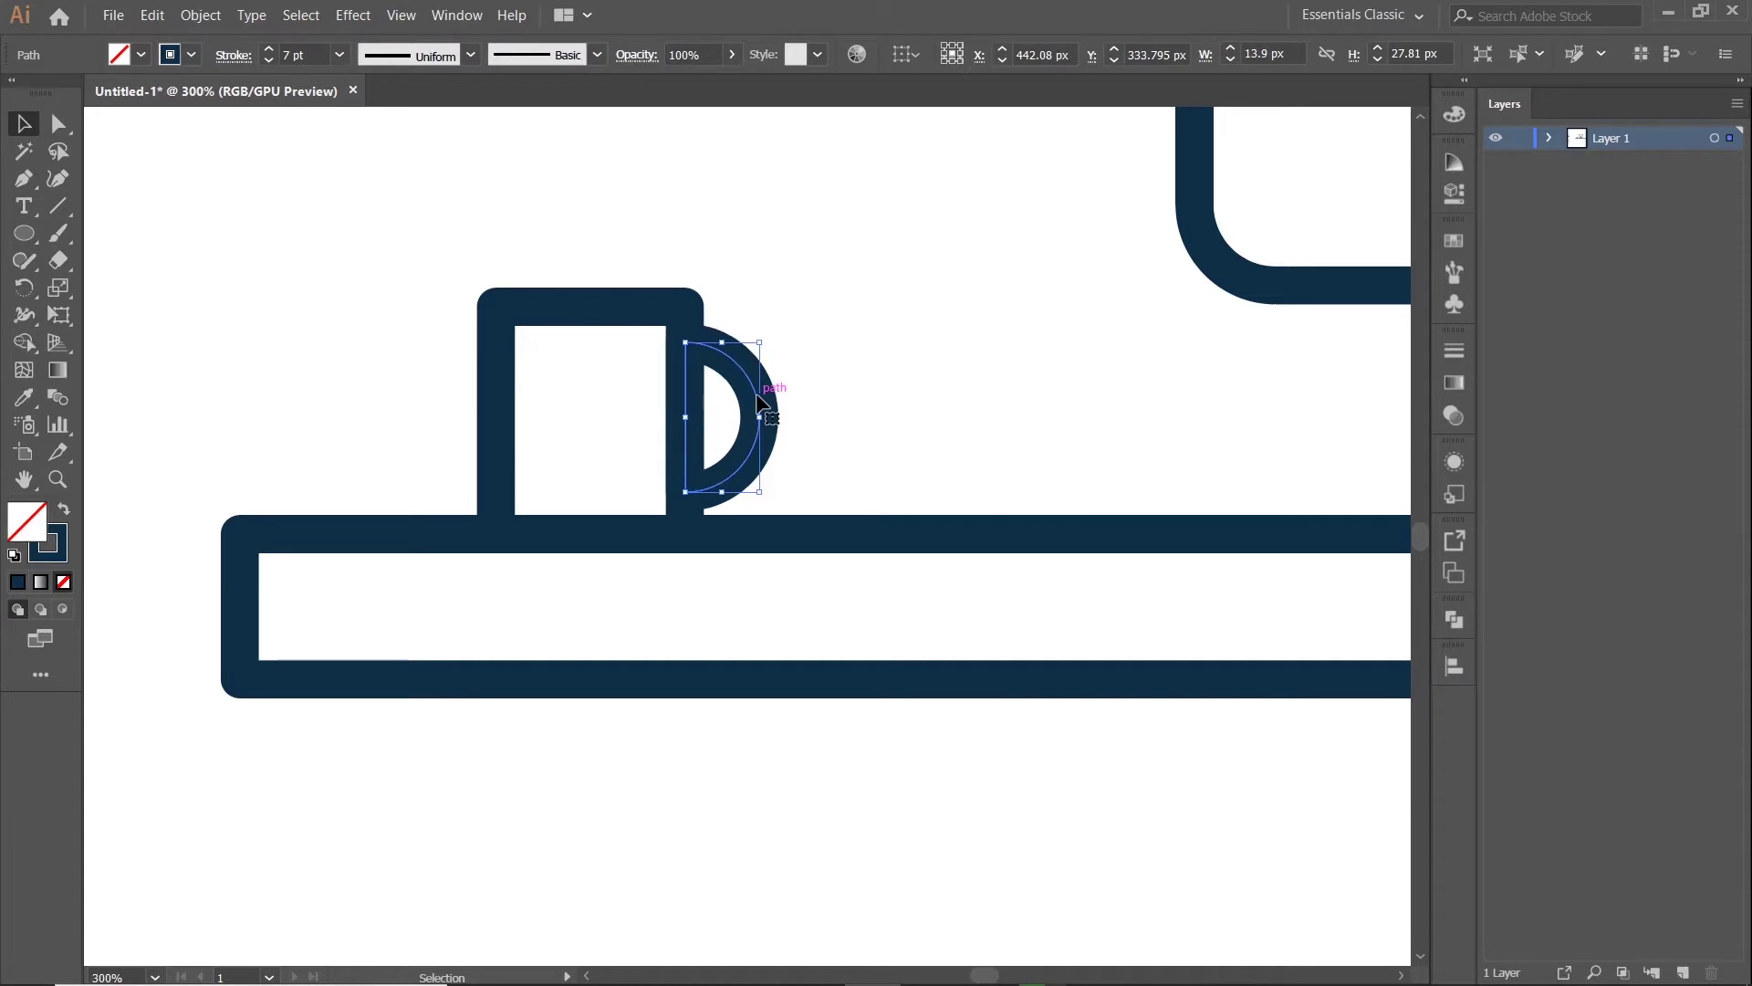
{"action": "left_click", "coordinate": [396, 353]}
{"action": "scroll", "coordinate": [782, 481], "scroll_direction": "down", "scroll_amount": 1}
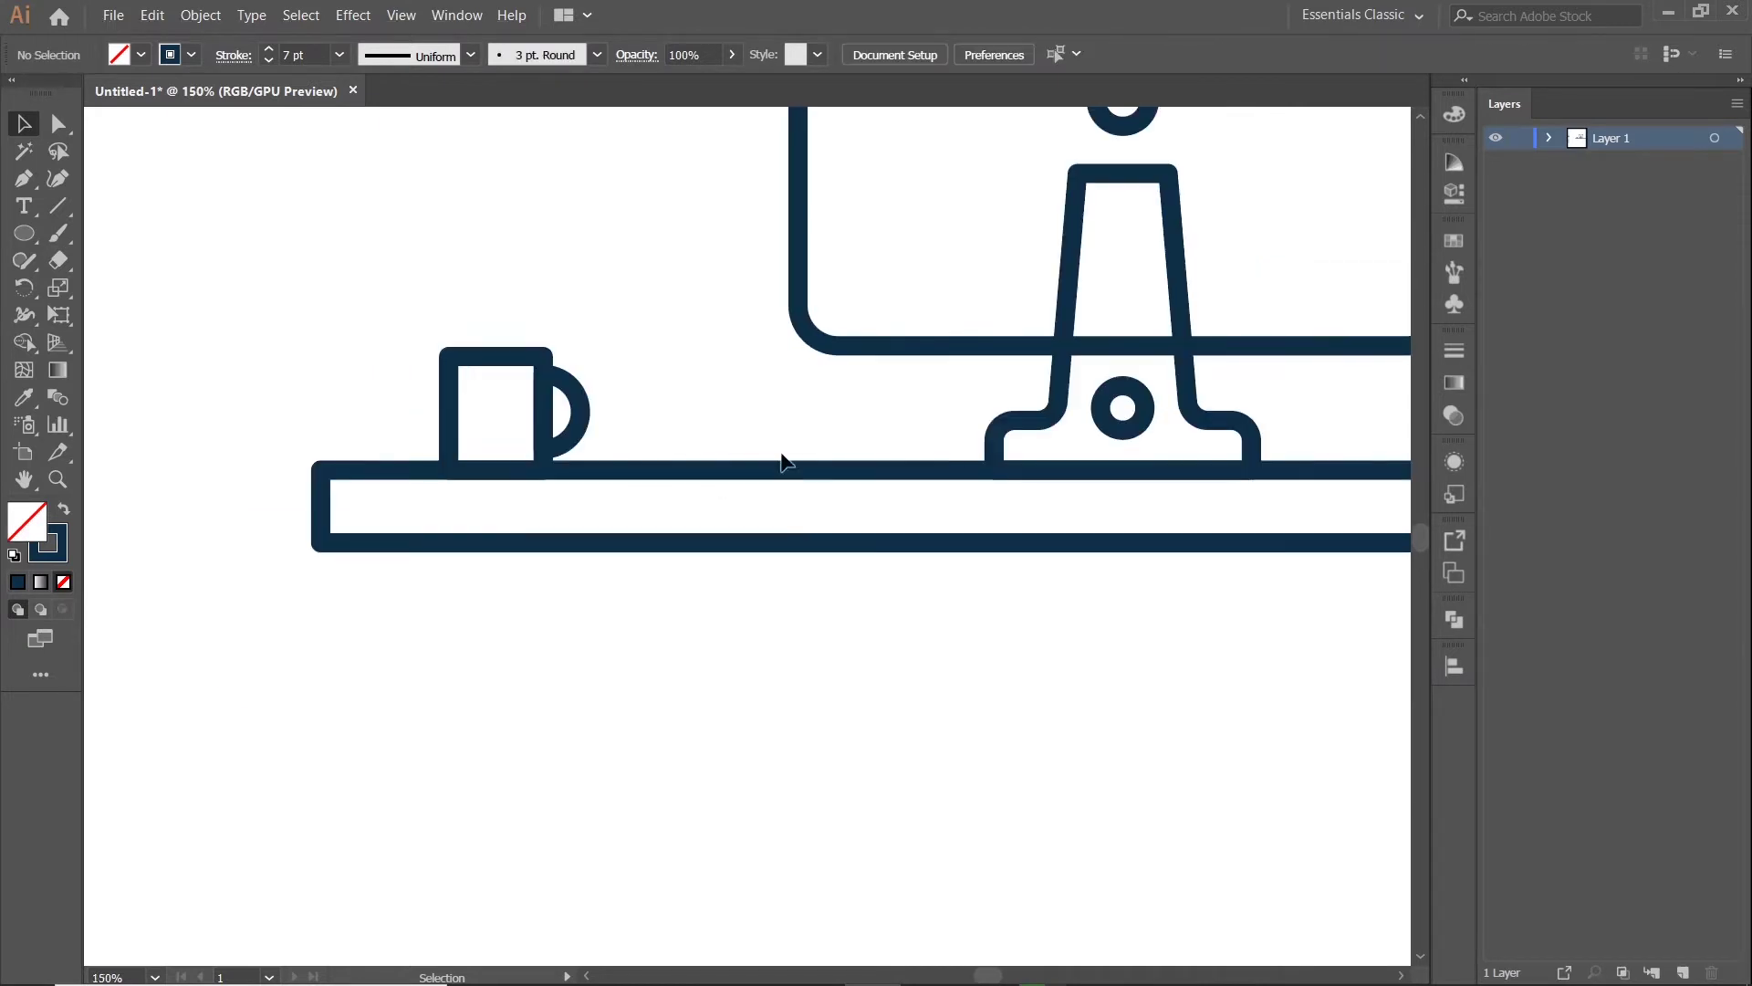
{"action": "scroll", "coordinate": [646, 442], "scroll_direction": "down", "scroll_amount": 1}
{"action": "scroll", "coordinate": [946, 398], "scroll_direction": "down", "scroll_amount": 3}
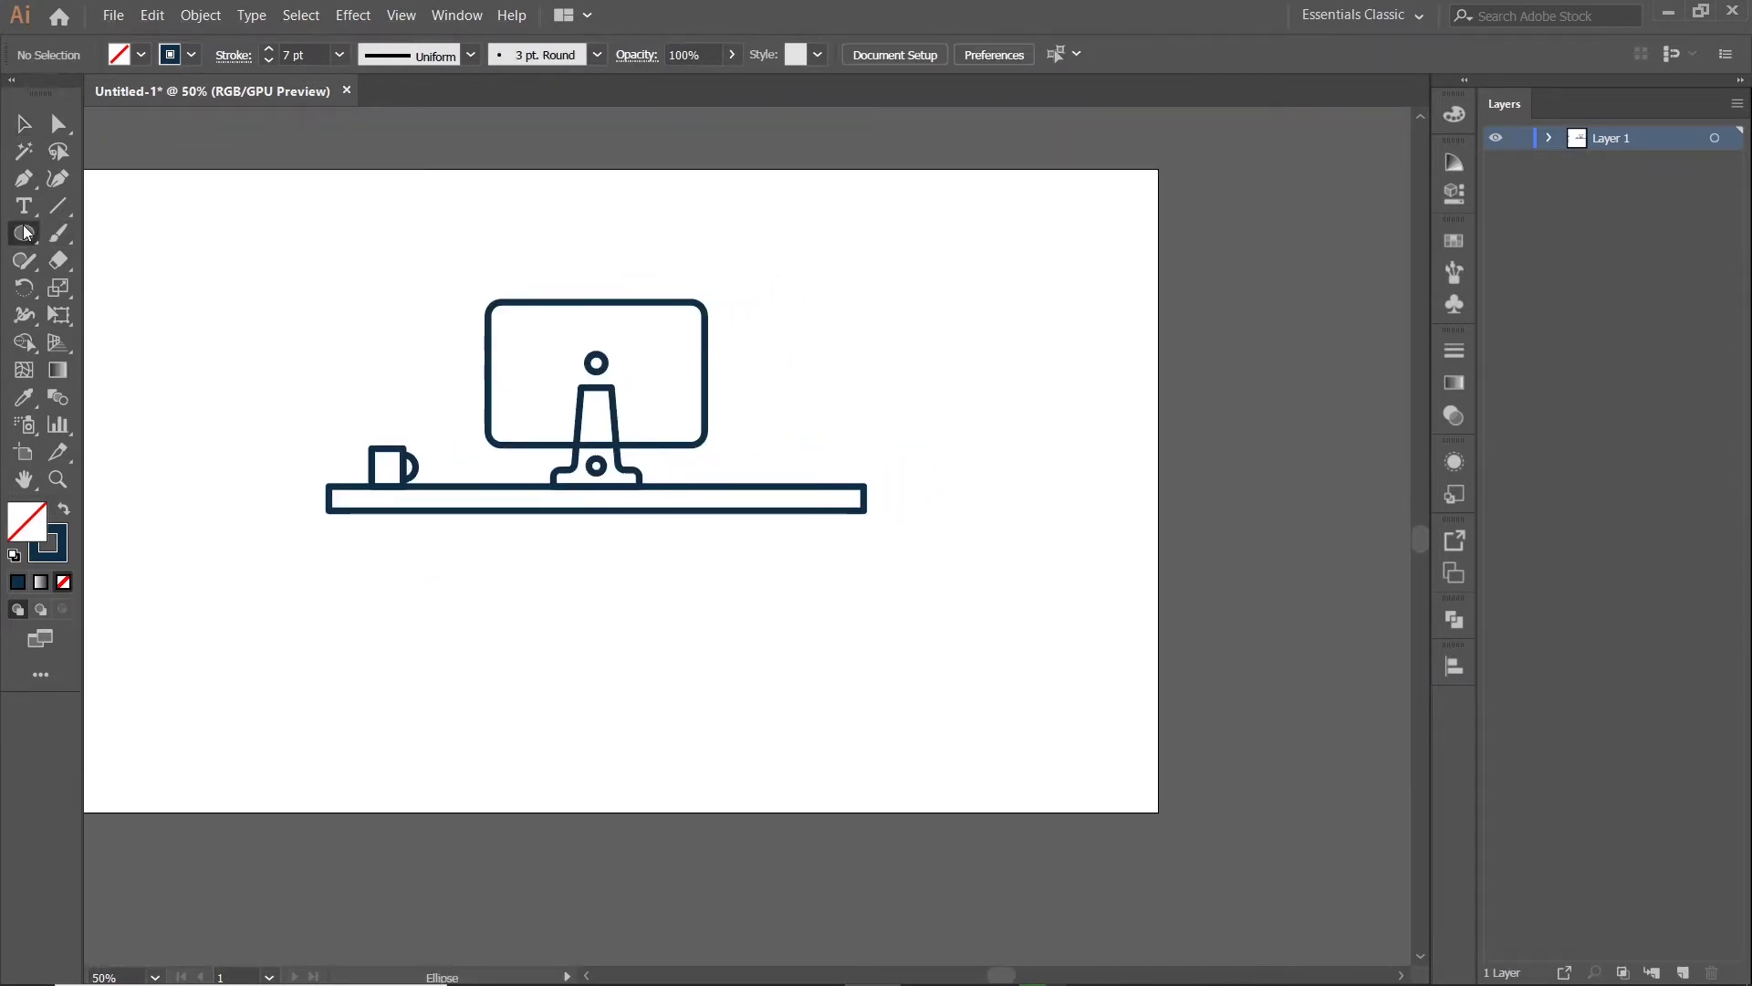
- Draw a tall thin rectangle right of the monitor as the lamp post
{"action": "left_click_drag", "start_coordinate": [23, 233], "coordinate": [91, 233]}
{"action": "left_click_drag", "start_coordinate": [782, 388], "coordinate": [802, 486]}
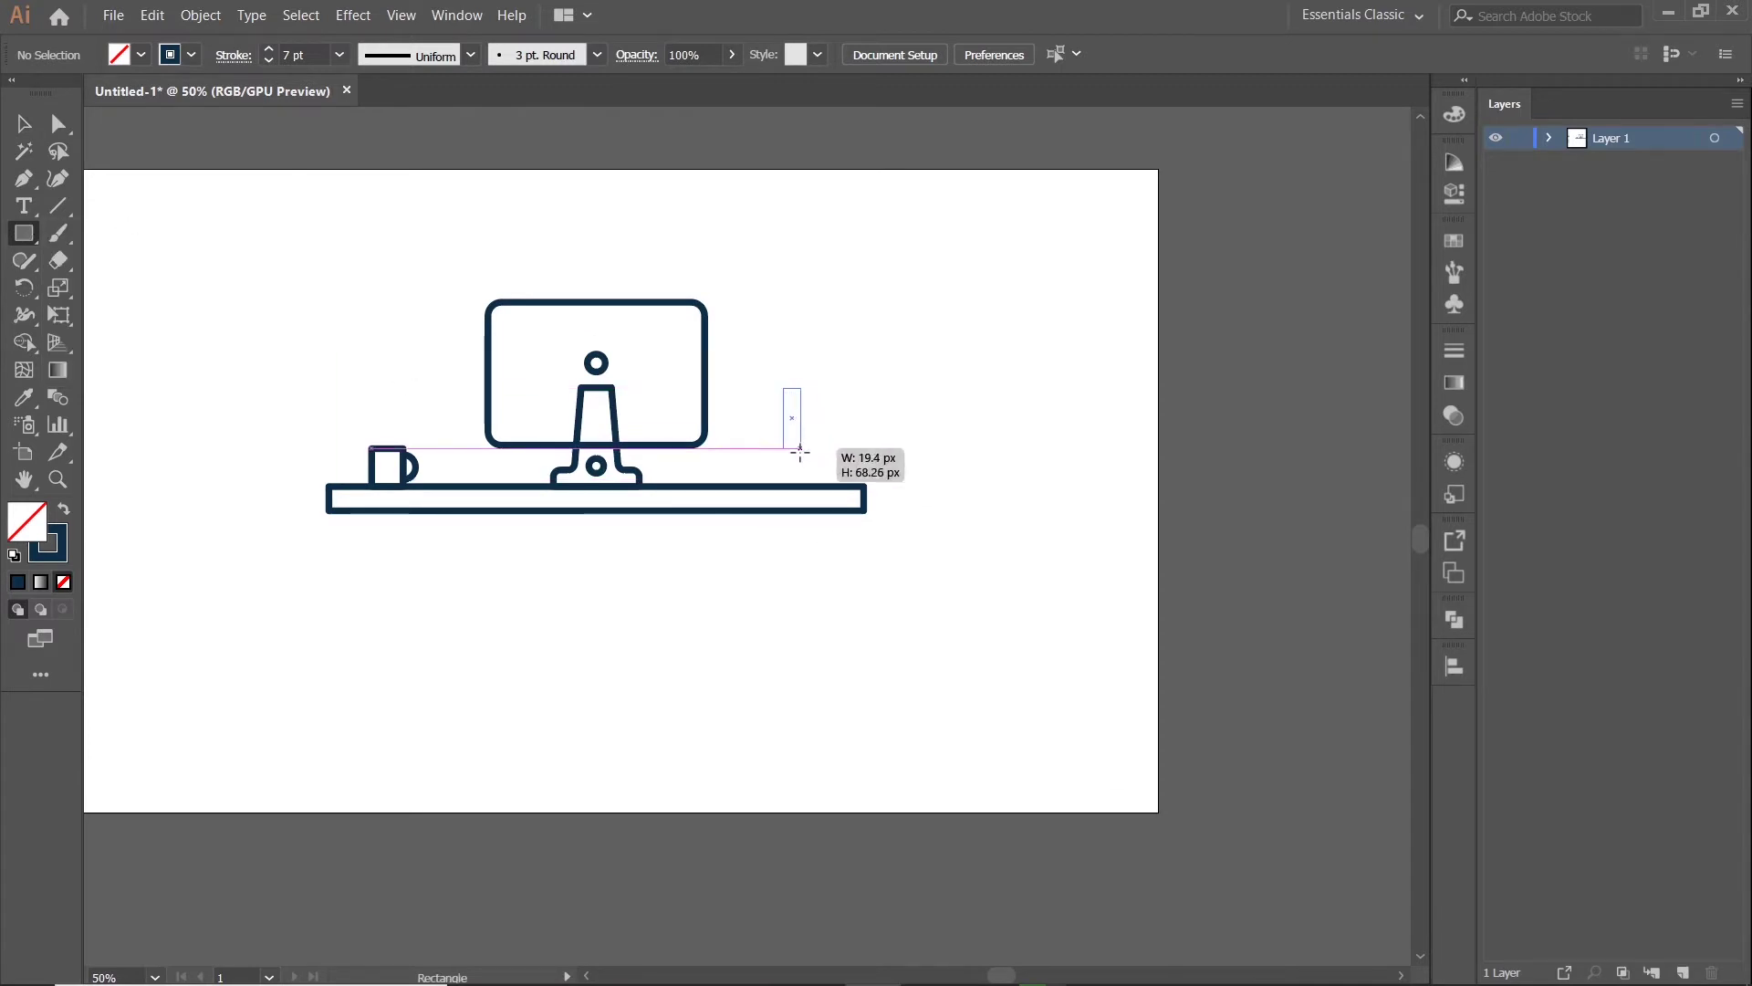
{"action": "left_click", "coordinate": [24, 123]}
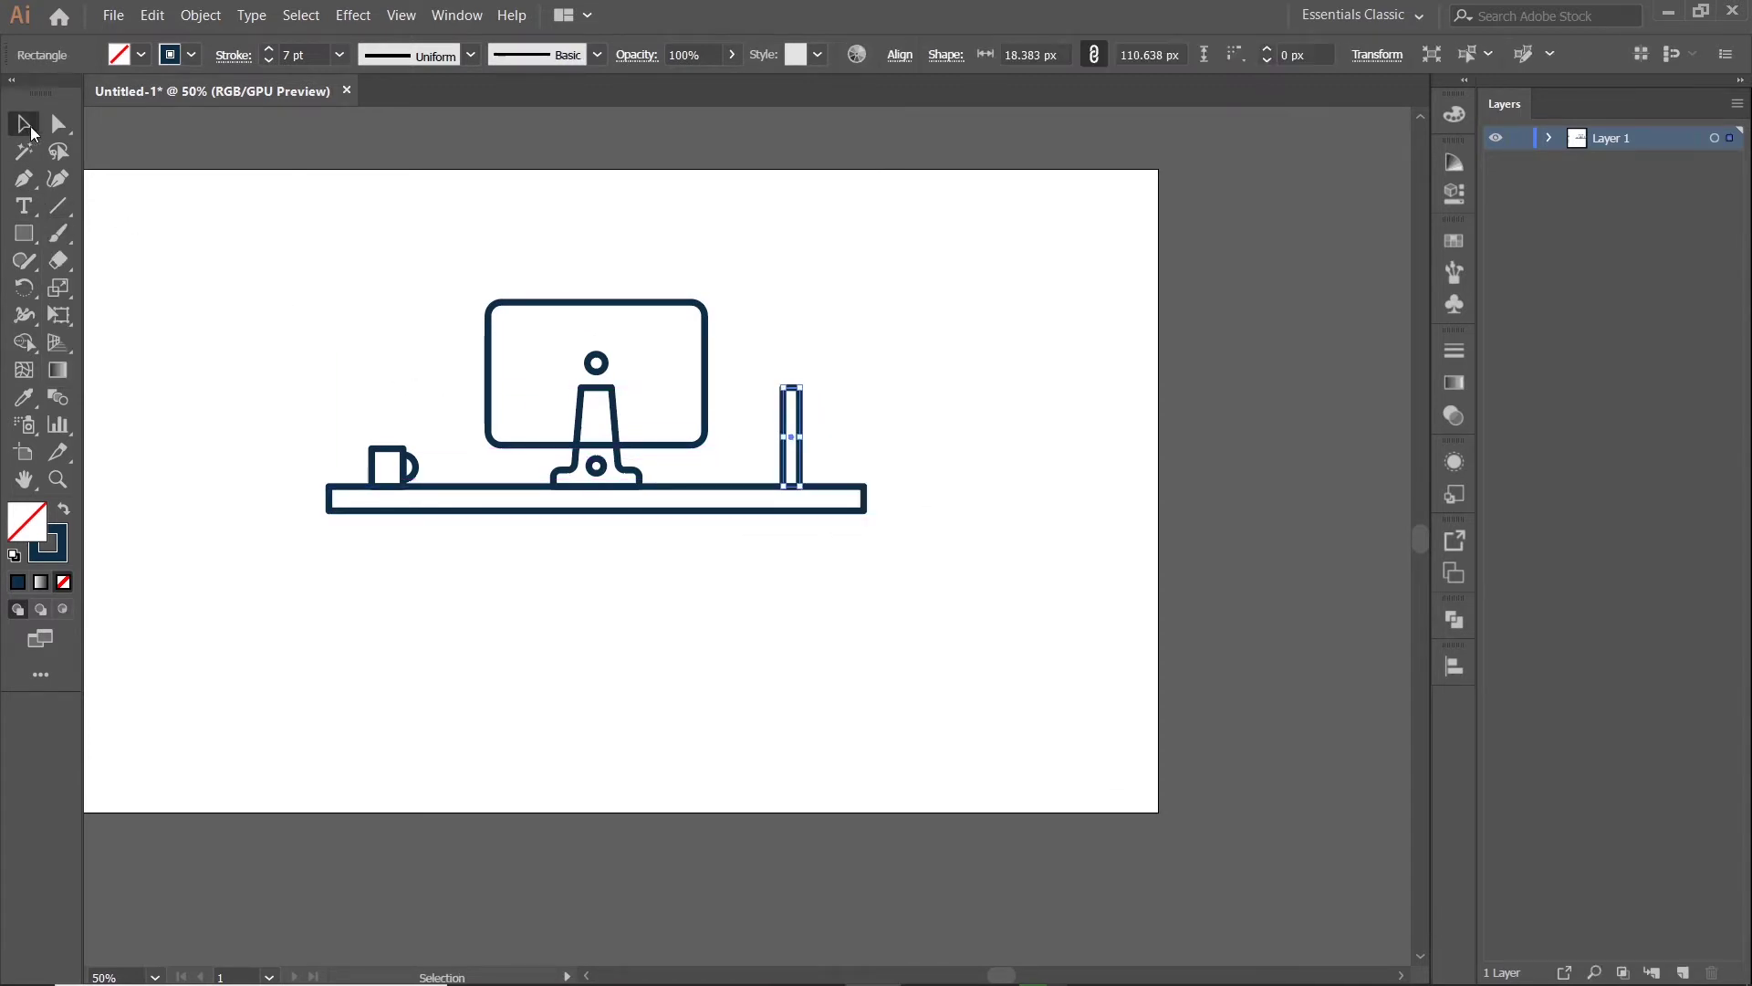
{"action": "left_click", "coordinate": [881, 403]}
{"action": "scroll", "coordinate": [880, 402], "scroll_direction": "up", "scroll_amount": 1}
{"action": "scroll", "coordinate": [873, 482], "scroll_direction": "up", "scroll_amount": 1}
{"action": "scroll", "coordinate": [954, 433], "scroll_direction": "up", "scroll_amount": 1}
- Draw a wider rectangle lamp head above the post and horizontally centre it on the post
{"action": "key", "text": "m"}
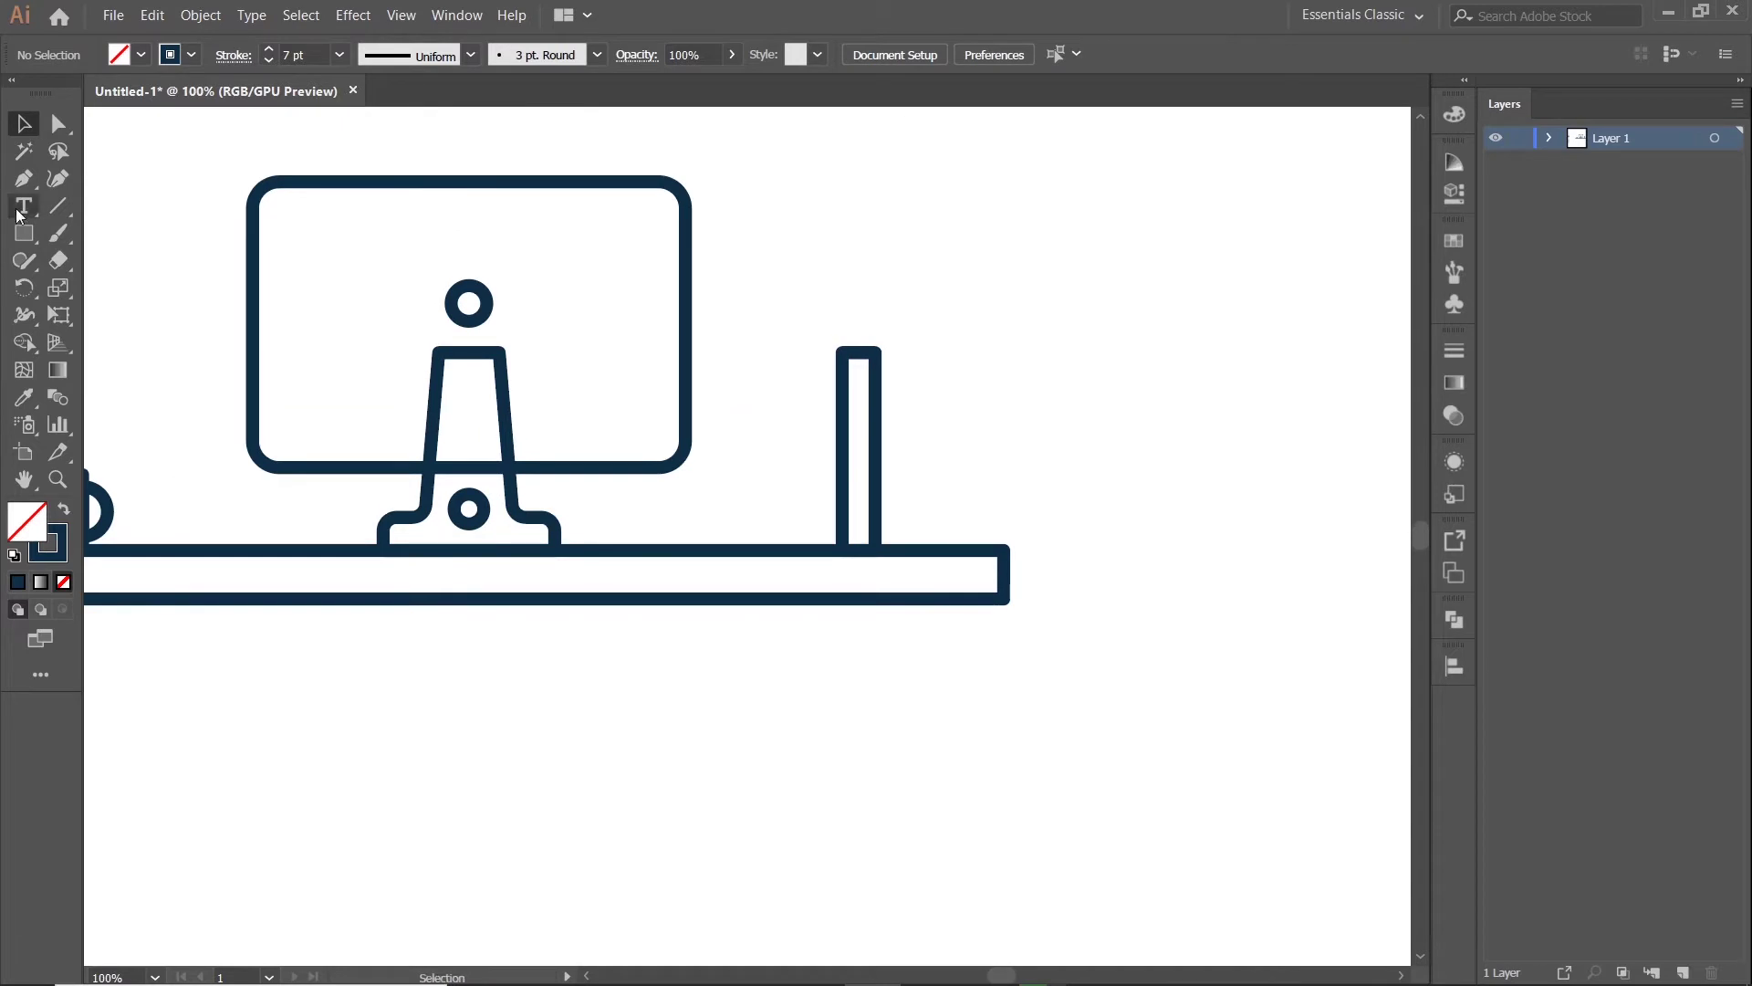
{"action": "scroll", "coordinate": [954, 432], "scroll_direction": "down", "scroll_amount": 1}
{"action": "left_click_drag", "start_coordinate": [838, 285], "coordinate": [938, 353]}
{"action": "key", "text": "v"}
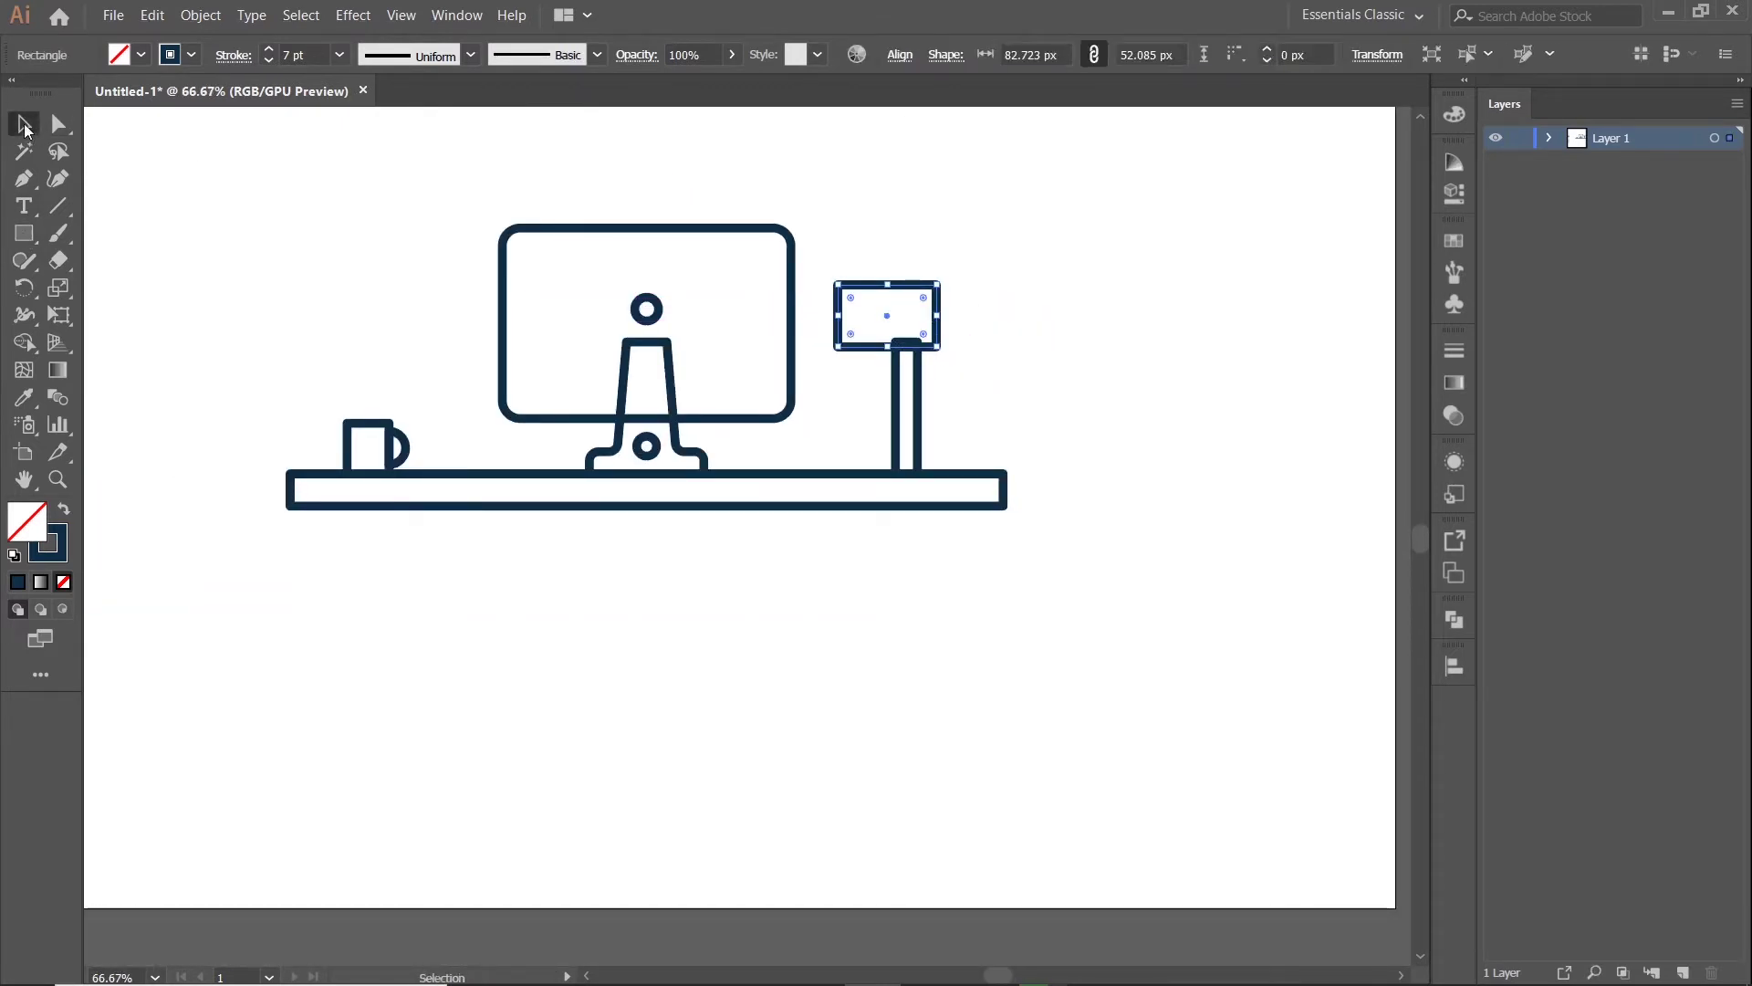
{"action": "left_click", "coordinate": [840, 237]}
{"action": "left_click_drag", "start_coordinate": [840, 237], "coordinate": [922, 383]}
{"action": "left_click", "coordinate": [976, 56]}
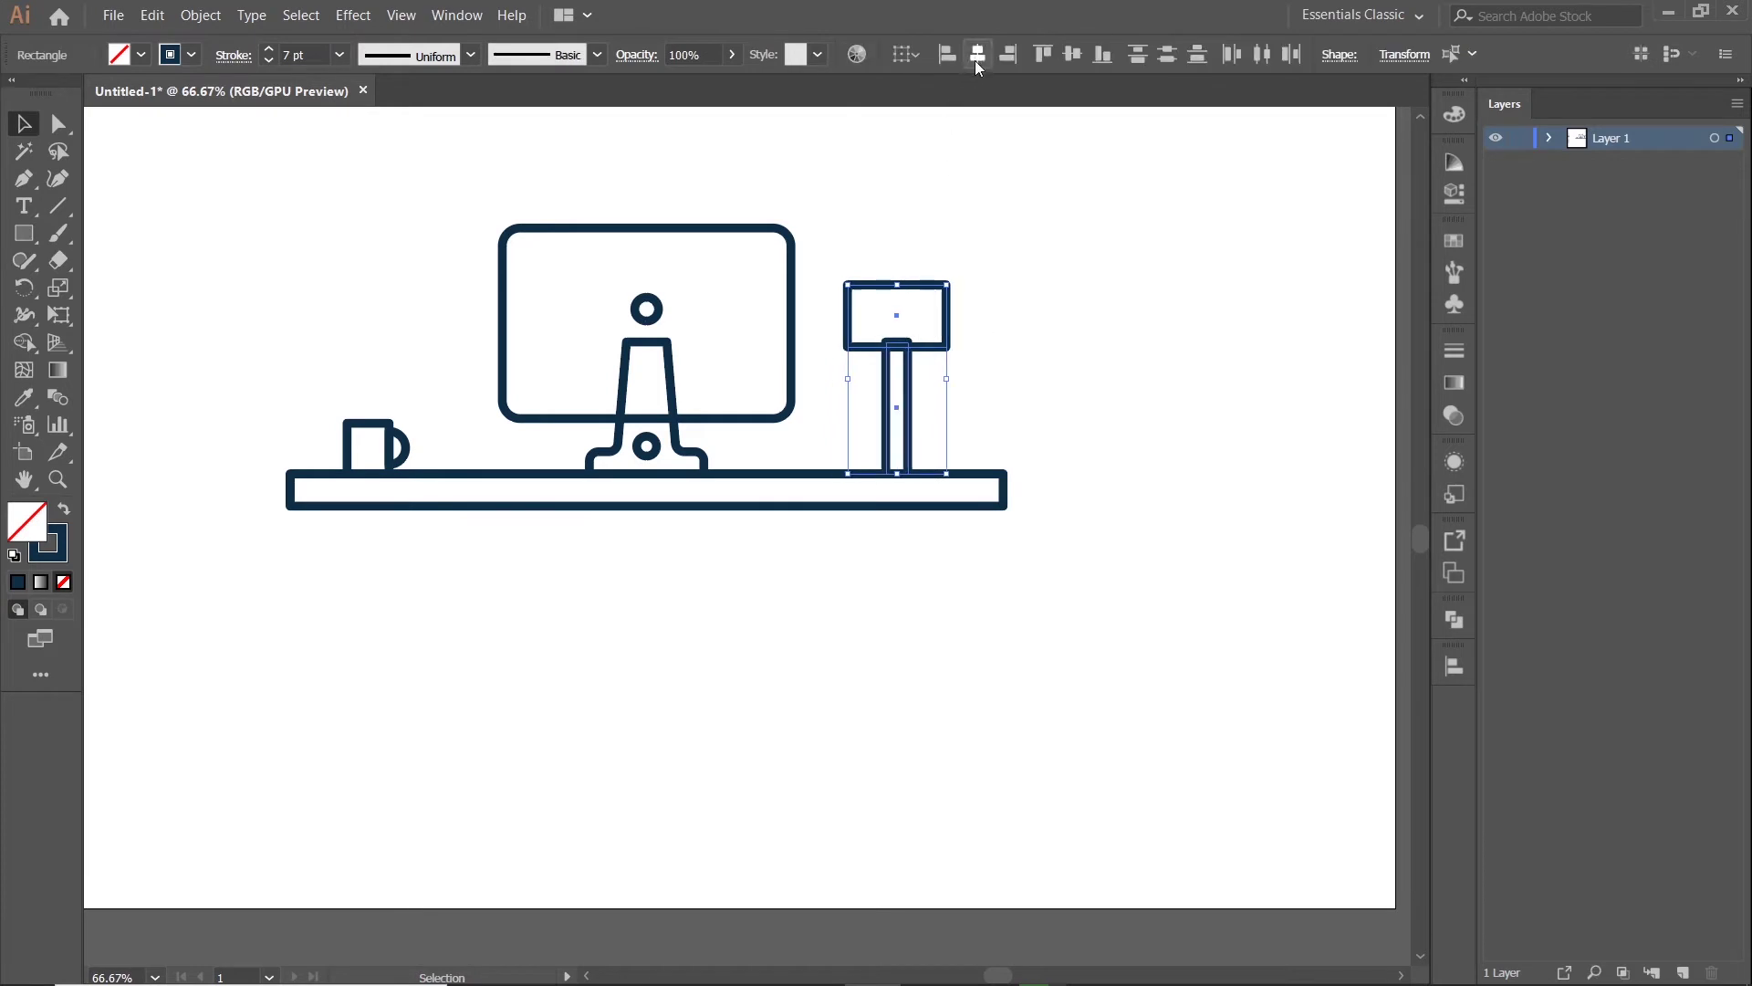
- Adjust the post's top handle so it meets the lamp head
{"action": "left_click", "coordinate": [1067, 245]}
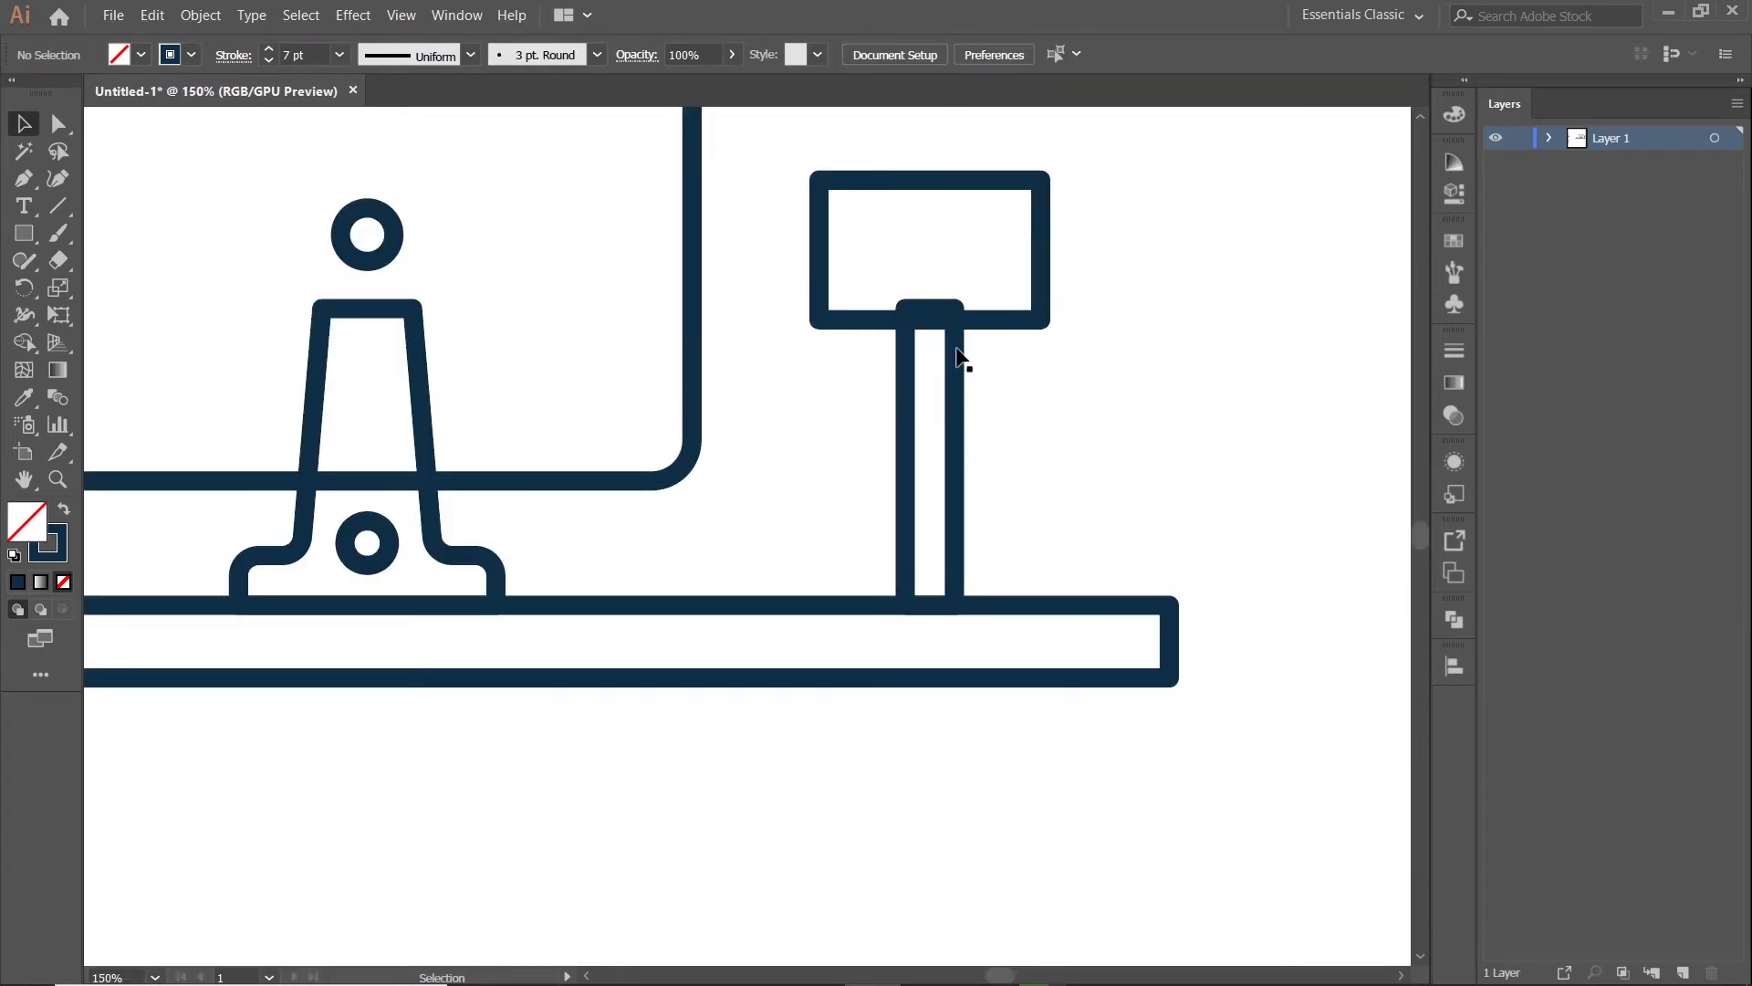
{"action": "left_click", "coordinate": [958, 356]}
{"action": "scroll", "coordinate": [959, 355], "scroll_direction": "up", "scroll_amount": 1}
{"action": "scroll", "coordinate": [958, 355], "scroll_direction": "up", "scroll_amount": 1}
{"action": "left_click_drag", "start_coordinate": [946, 311], "coordinate": [949, 324]}
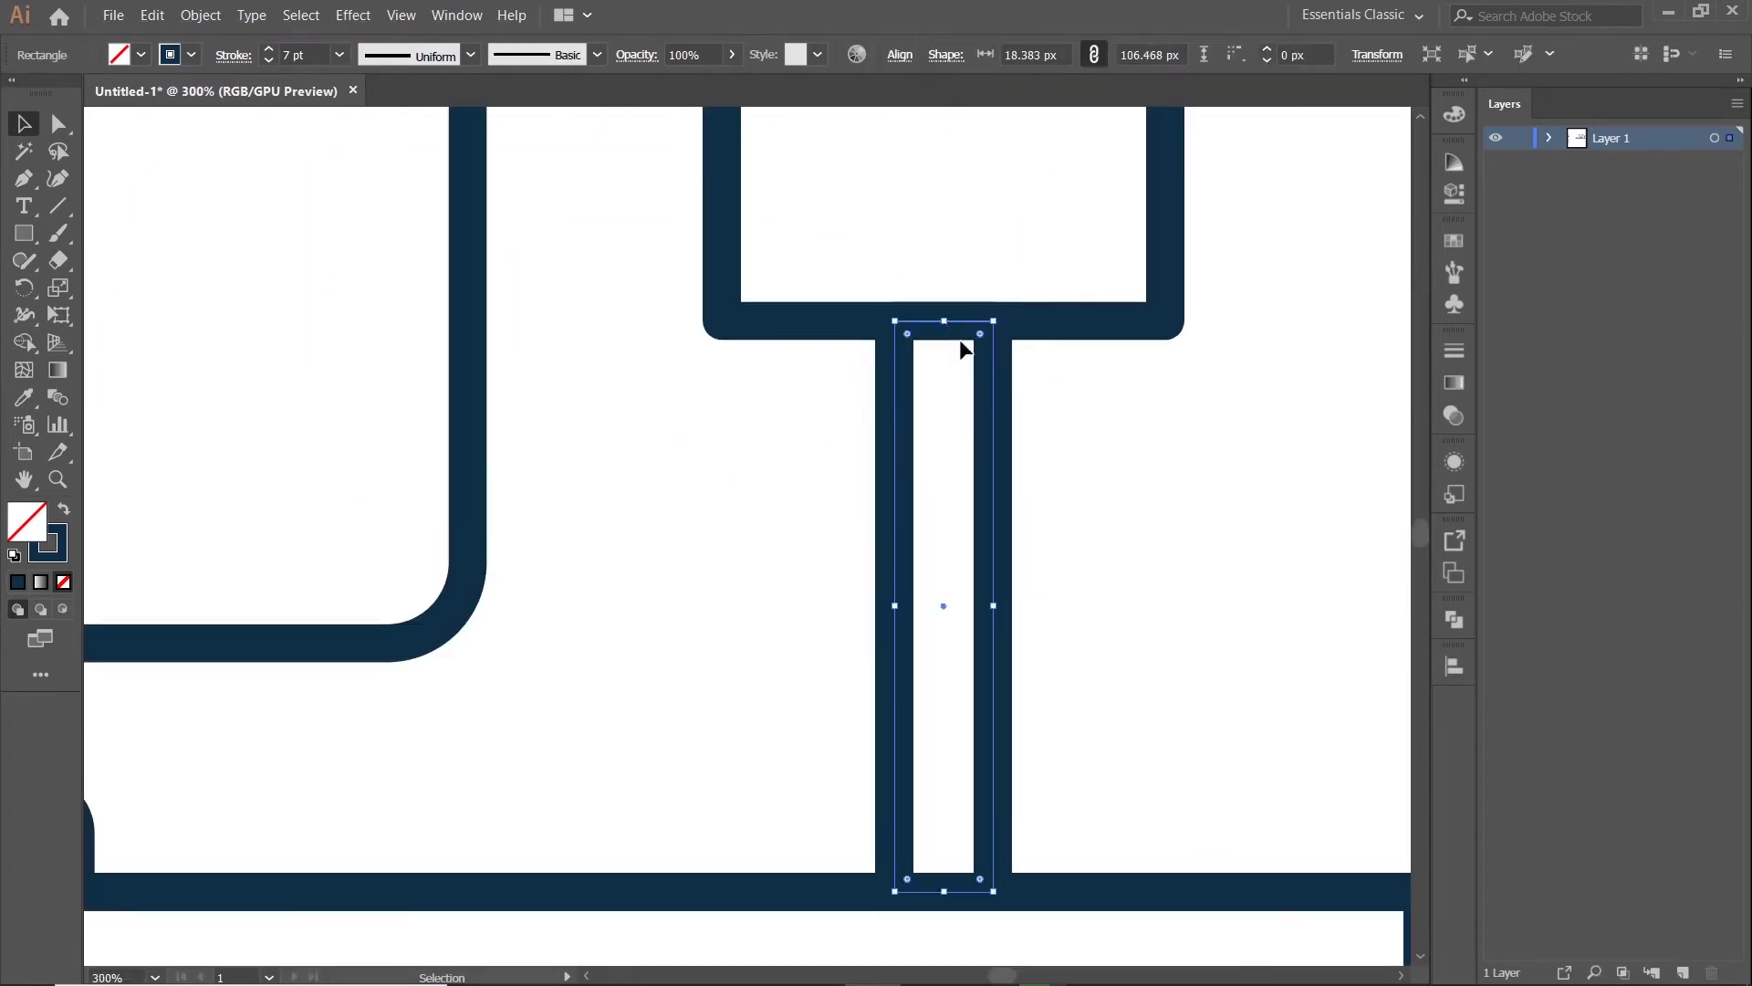
{"action": "scroll", "coordinate": [1091, 469], "scroll_direction": "down", "scroll_amount": 3}
{"action": "scroll", "coordinate": [1111, 466], "scroll_direction": "down", "scroll_amount": 3}
{"action": "left_click_drag", "start_coordinate": [1113, 420], "coordinate": [1148, 402]}
- Shift the mug a little further right along the desk
{"action": "scroll", "coordinate": [861, 527], "scroll_direction": "up", "scroll_amount": 2}
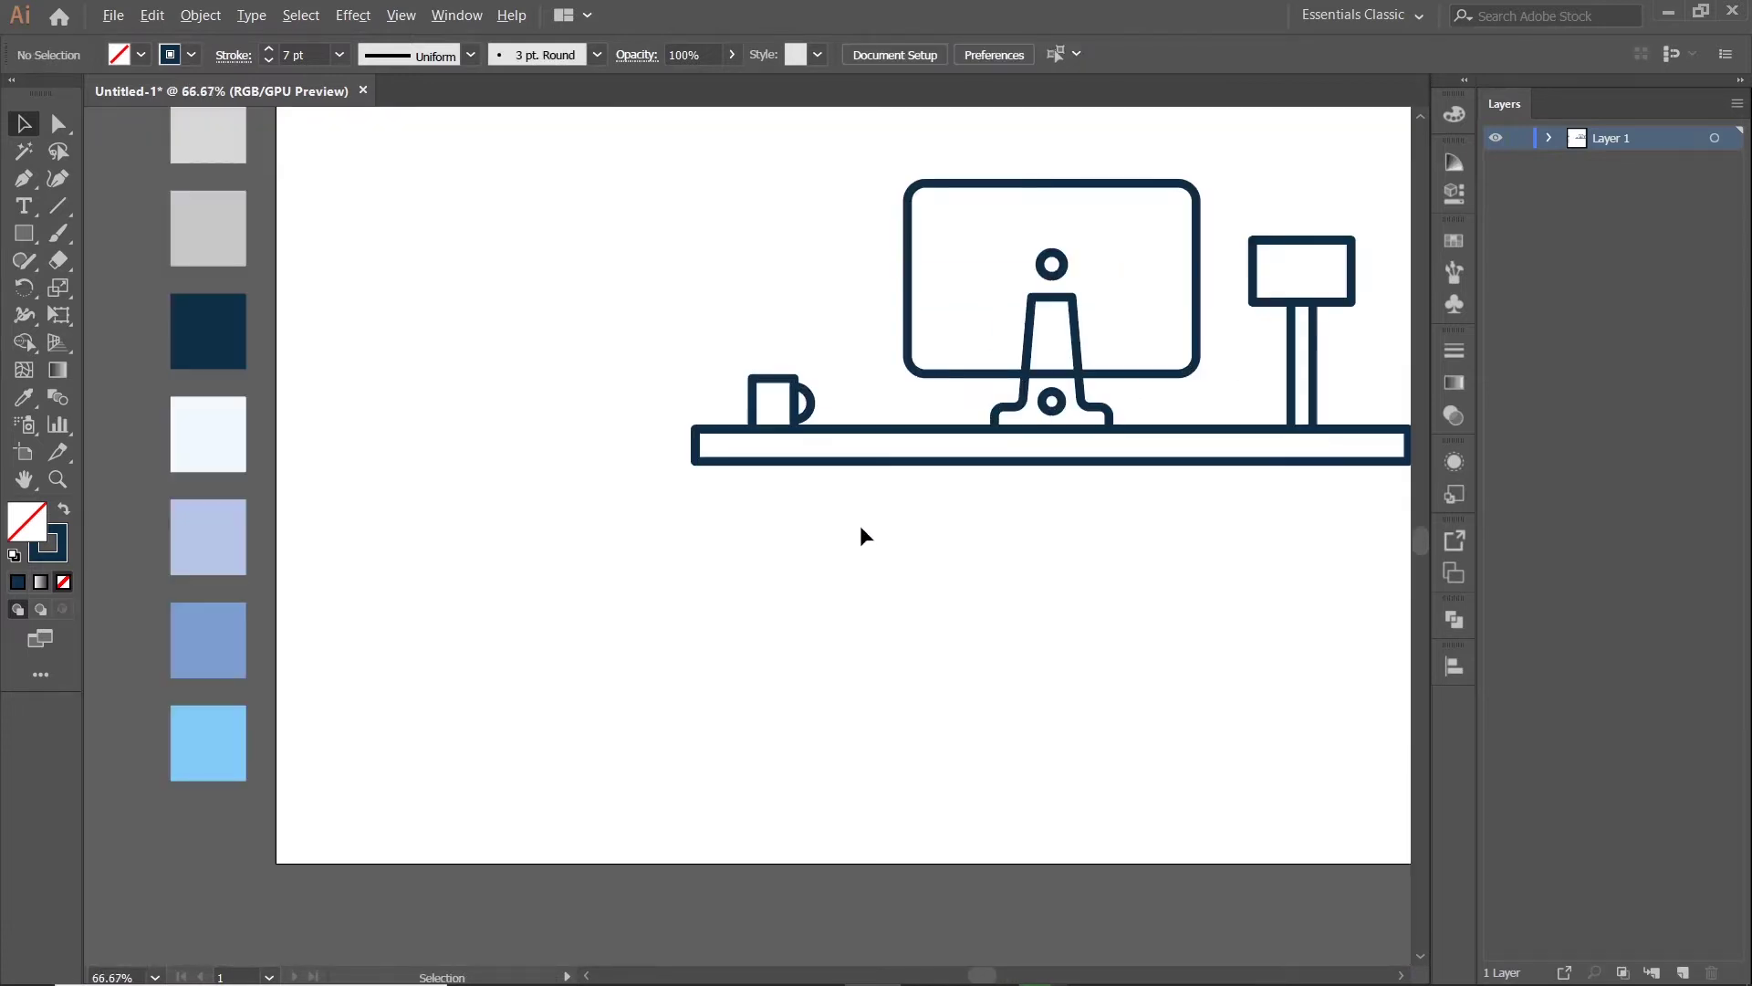
{"action": "left_click_drag", "start_coordinate": [819, 401], "coordinate": [868, 402]}
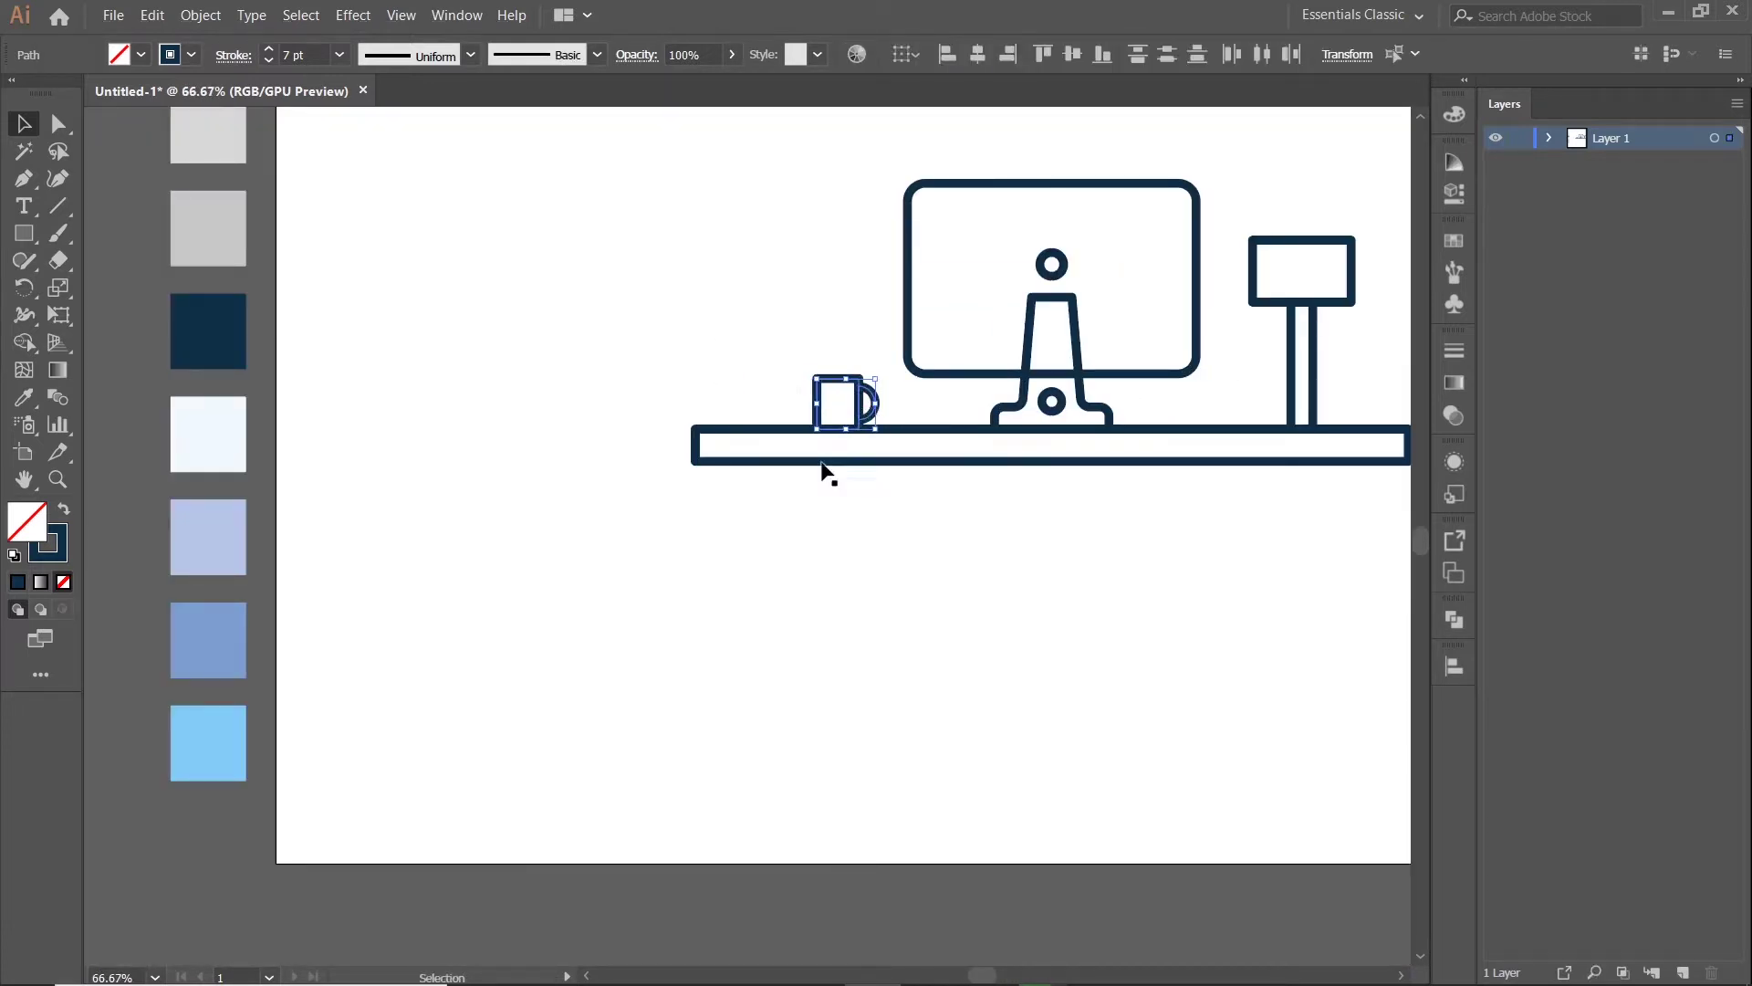
{"action": "key", "text": "Left"}
{"action": "key", "text": "Left"}
{"action": "key", "text": "Left"}
{"action": "key", "text": "Left"}
{"action": "key", "text": "Left"}
{"action": "key", "text": "Left"}
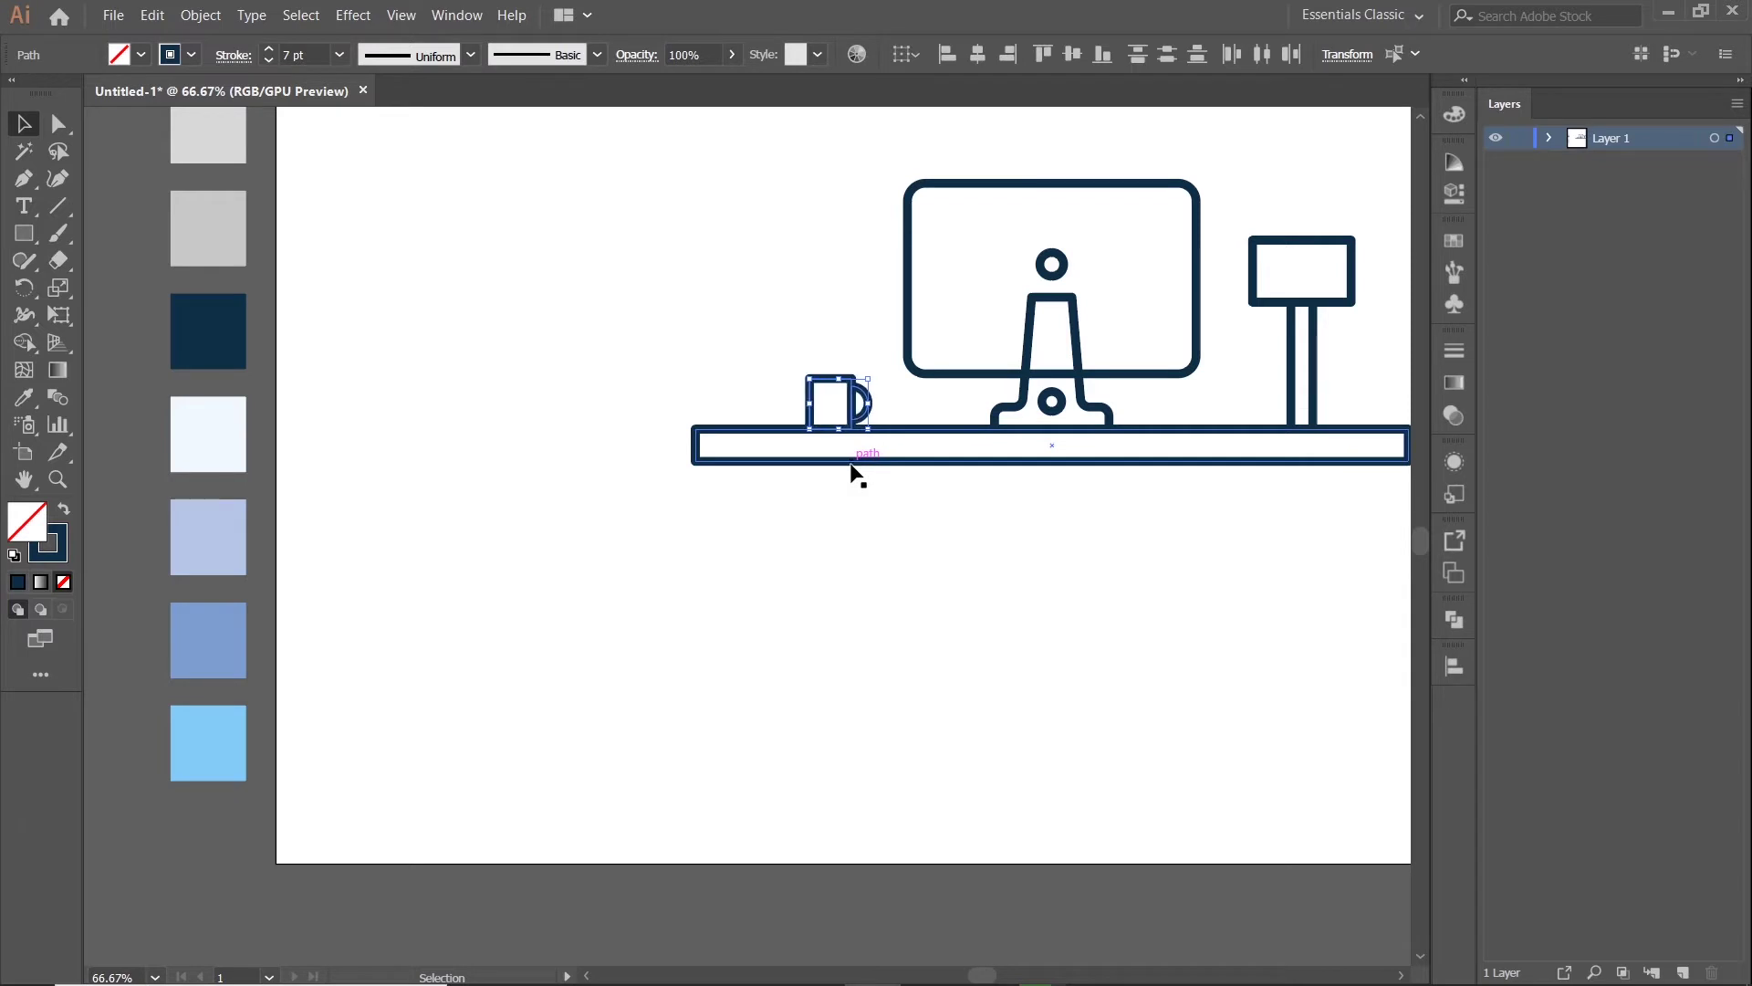
{"action": "left_click", "coordinate": [856, 475]}
- Nudge the lamp left and scale it down slightly
{"action": "left_click_drag", "start_coordinate": [1047, 184], "coordinate": [1186, 330]}
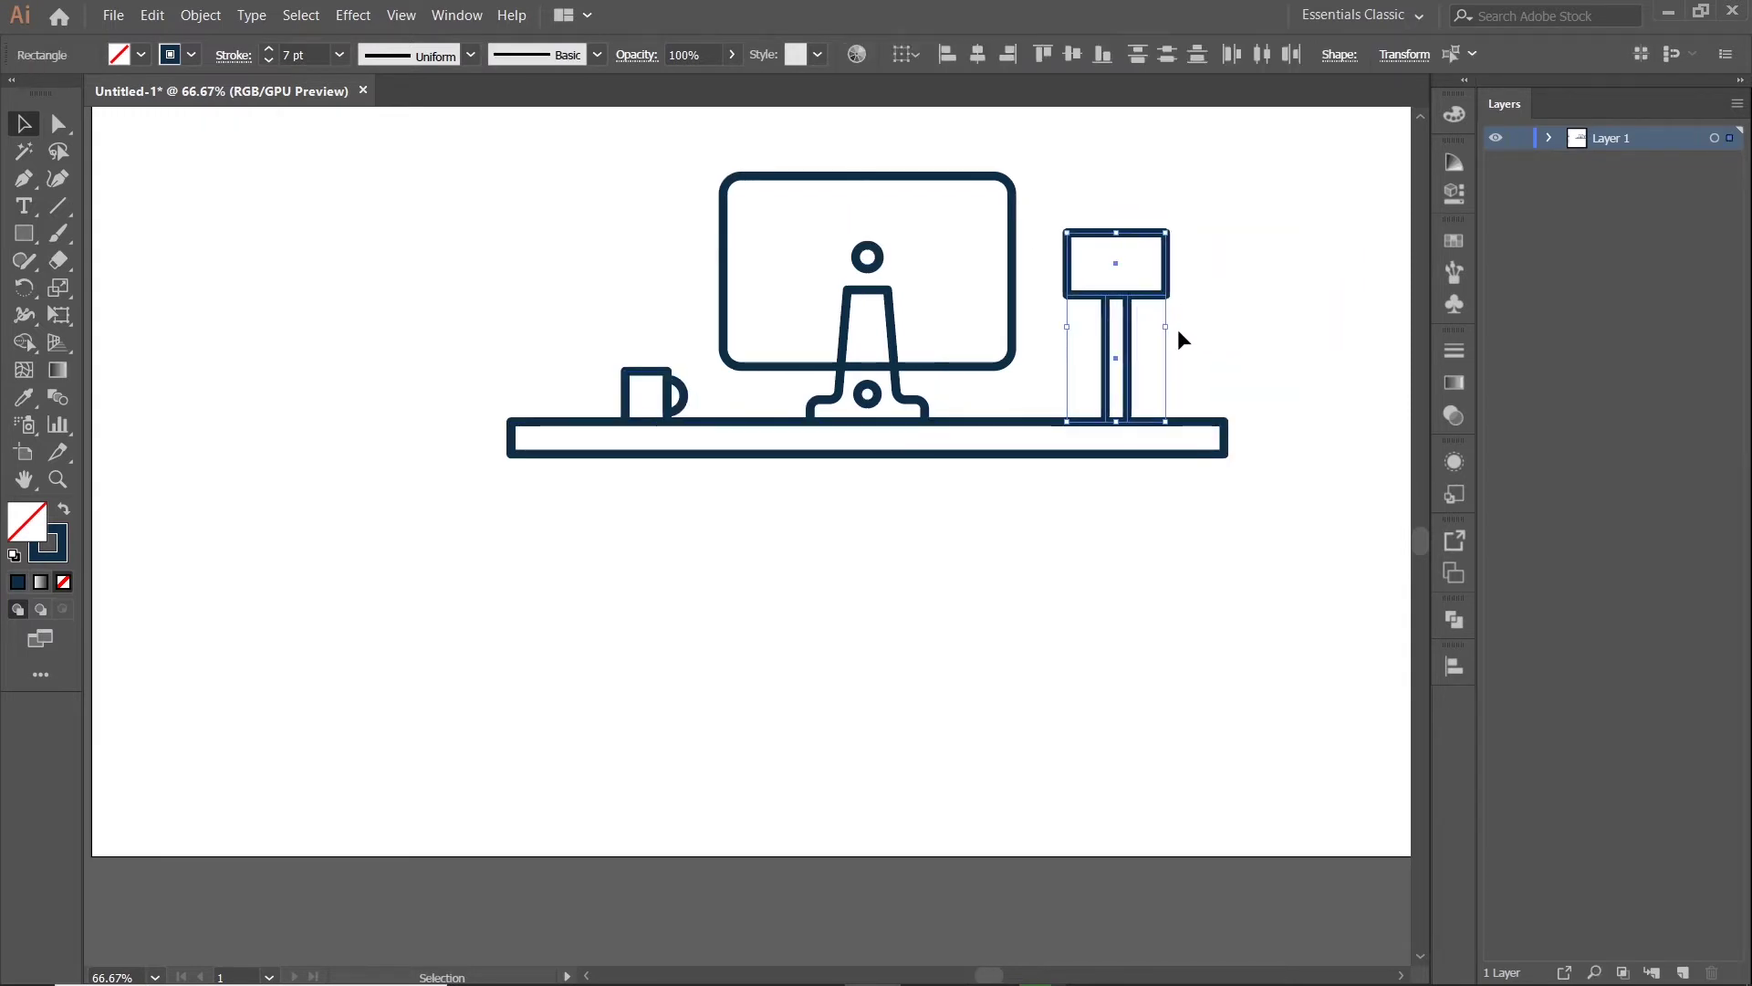
{"action": "key", "text": "Left"}
{"action": "key", "text": "Left"}
{"action": "key", "text": "Left"}
{"action": "key", "text": "Left"}
{"action": "key", "text": "Left"}
{"action": "key", "text": "Left"}
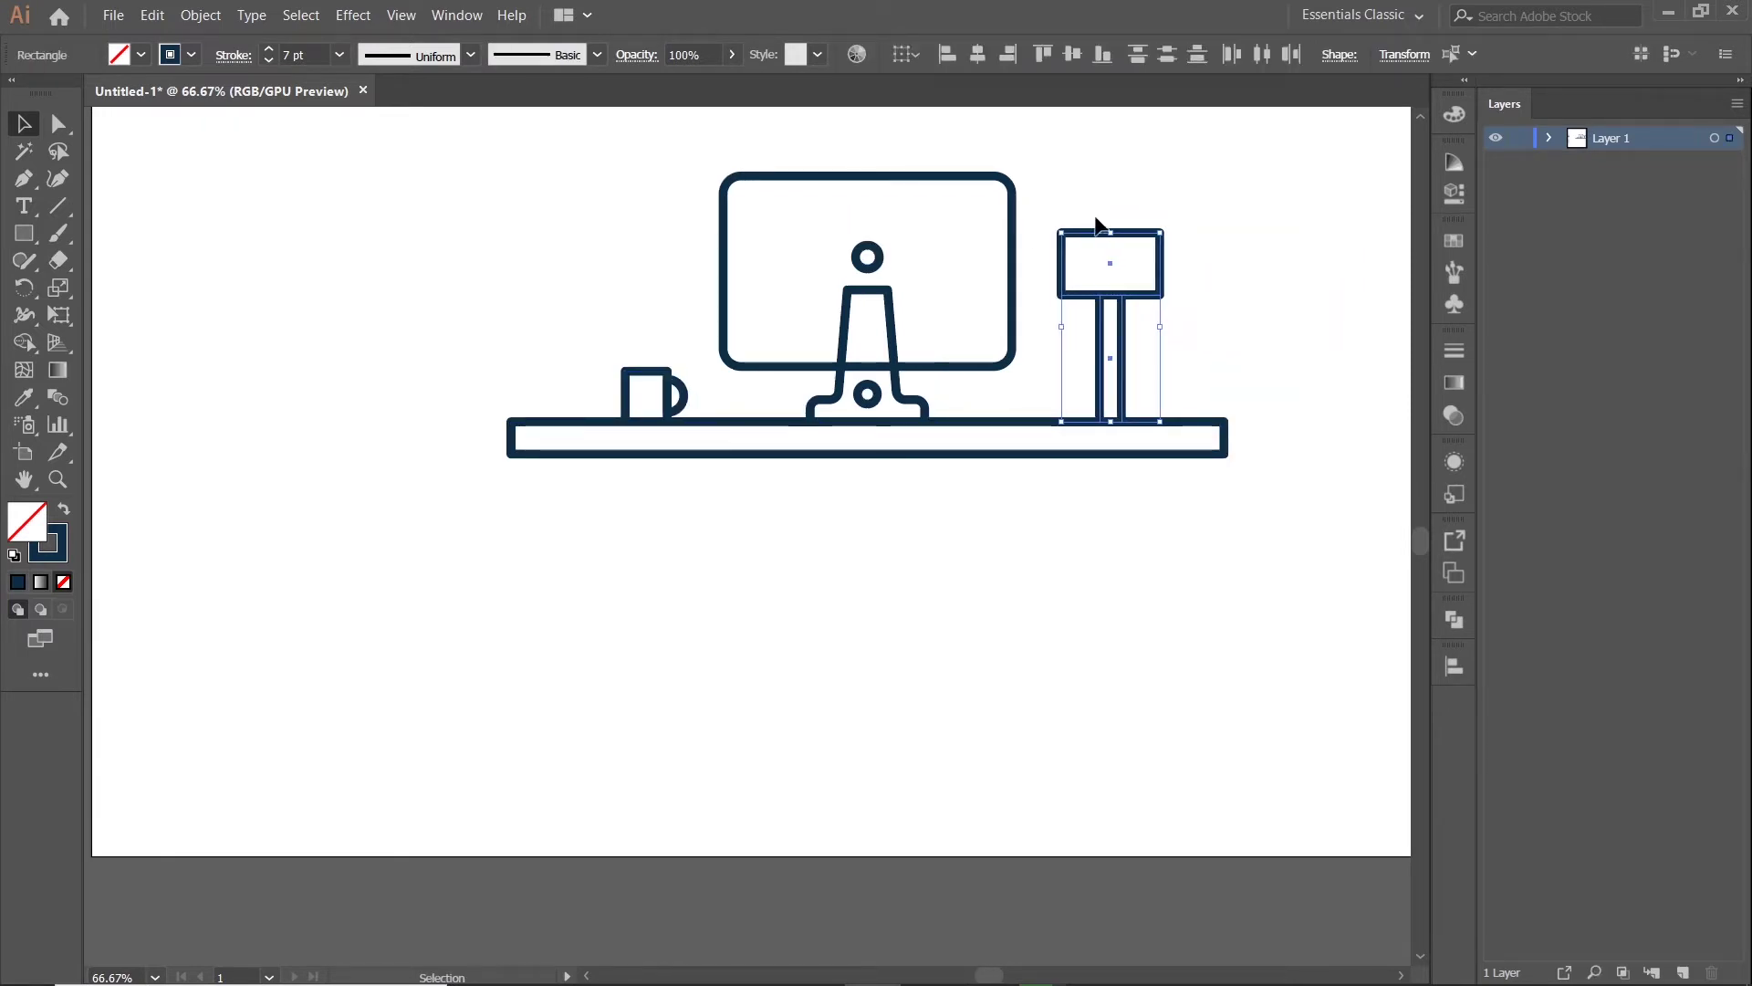
{"action": "left_click_drag", "start_coordinate": [1111, 233], "coordinate": [1105, 258]}
{"action": "left_click", "coordinate": [1158, 235]}
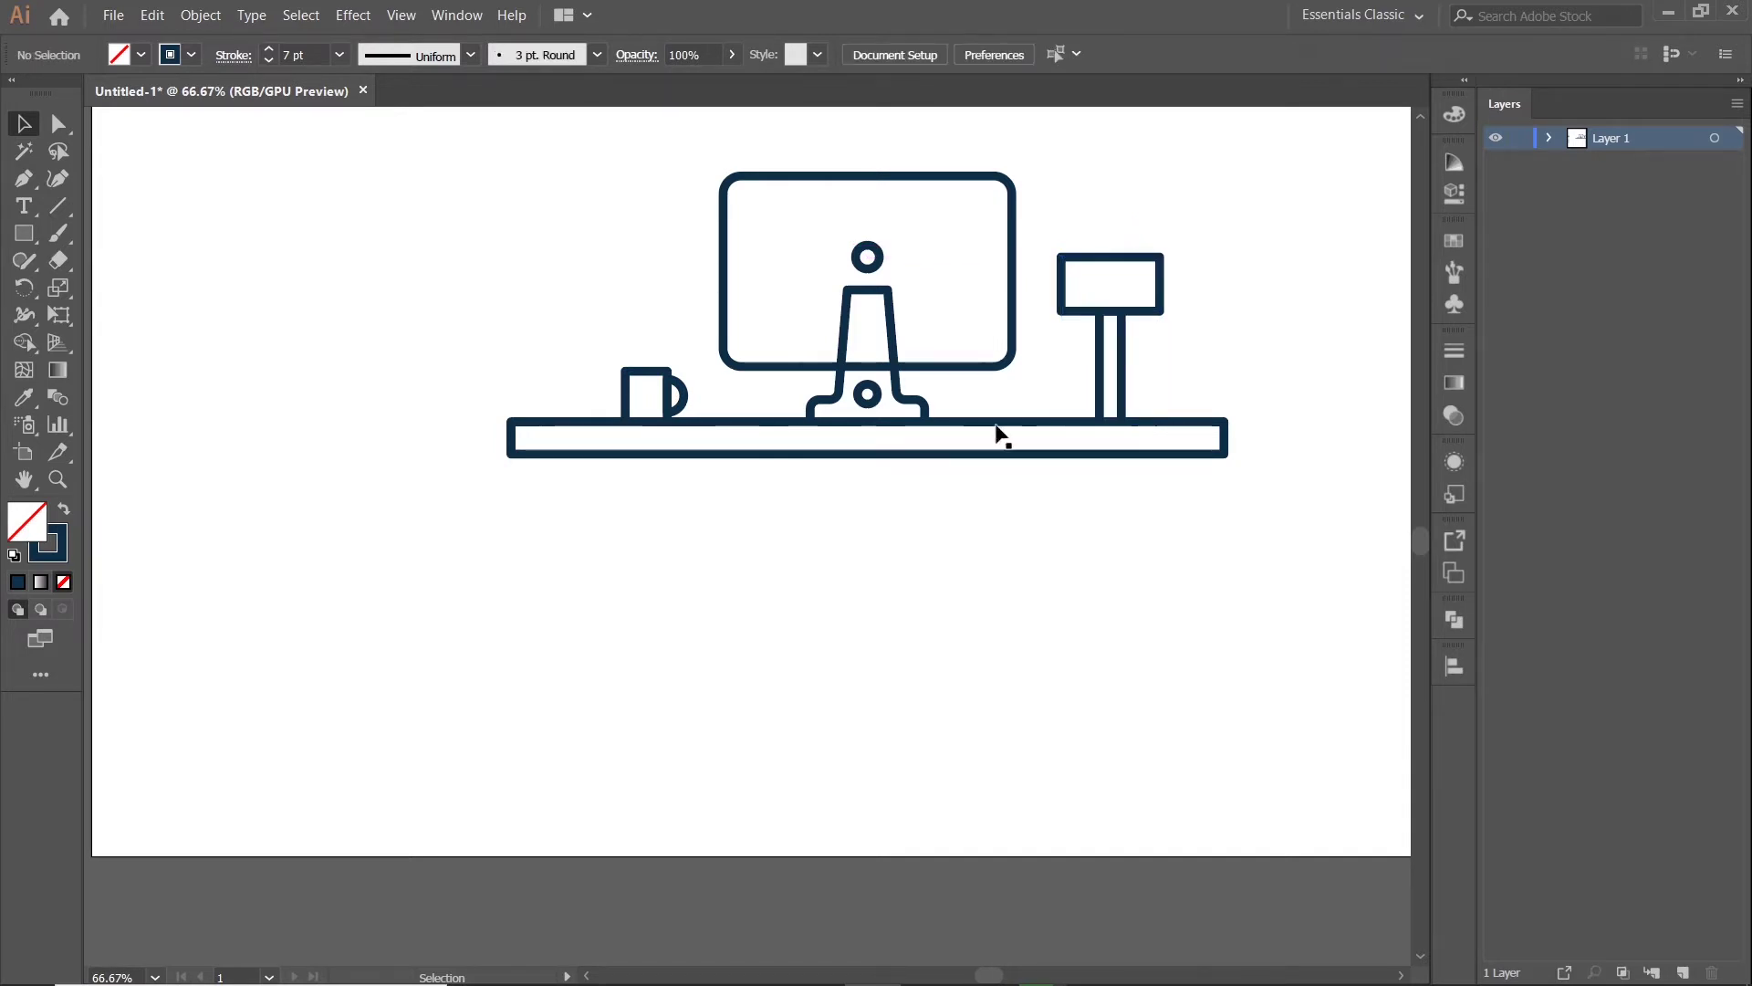
- Draw a small rectangle about 100 px wide below the desk's right side, then narrow it slightly
{"action": "key", "text": "ctrl+minus"}
{"action": "key", "text": "m"}
{"action": "left_click_drag", "start_coordinate": [986, 478], "coordinate": [1077, 497]}
{"action": "left_click", "coordinate": [18, 128]}
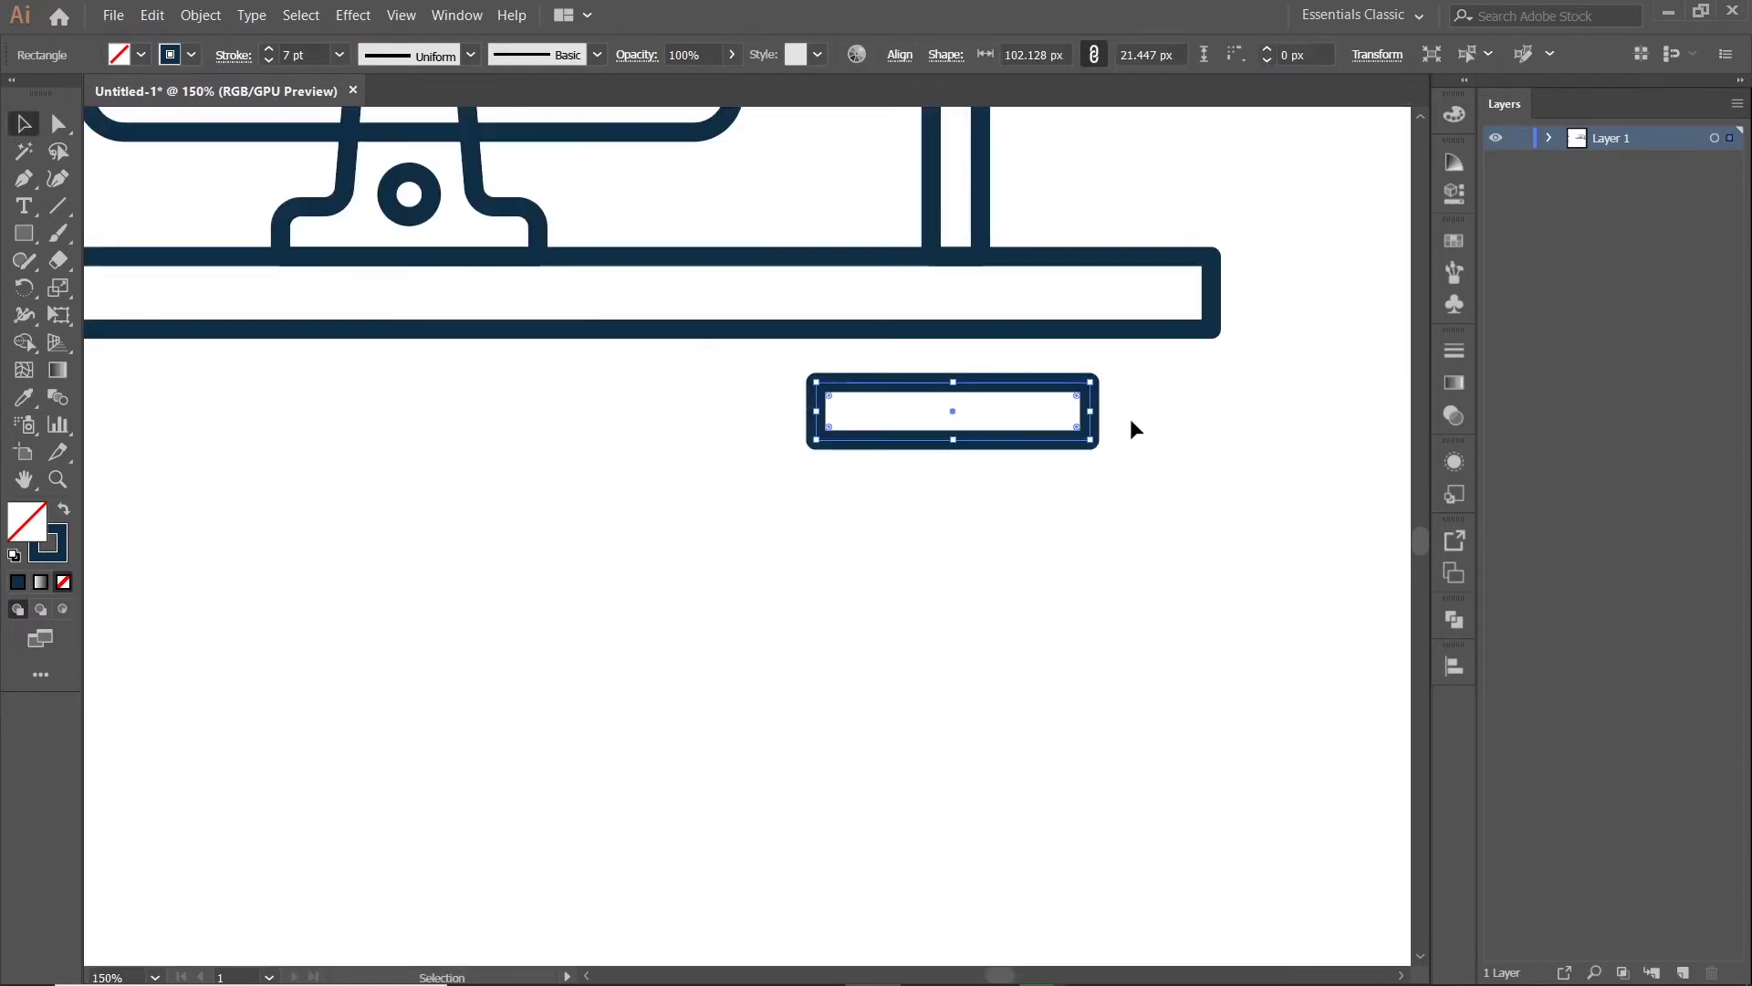
{"action": "key", "text": "ctrl+plus"}
{"action": "key", "text": "ctrl+plus"}
{"action": "key", "text": "ctrl+plus"}
{"action": "left_click_drag", "start_coordinate": [1086, 411], "coordinate": [1083, 411]}
{"action": "key", "text": "ctrl+minus"}
{"action": "key", "text": "ctrl+minus"}
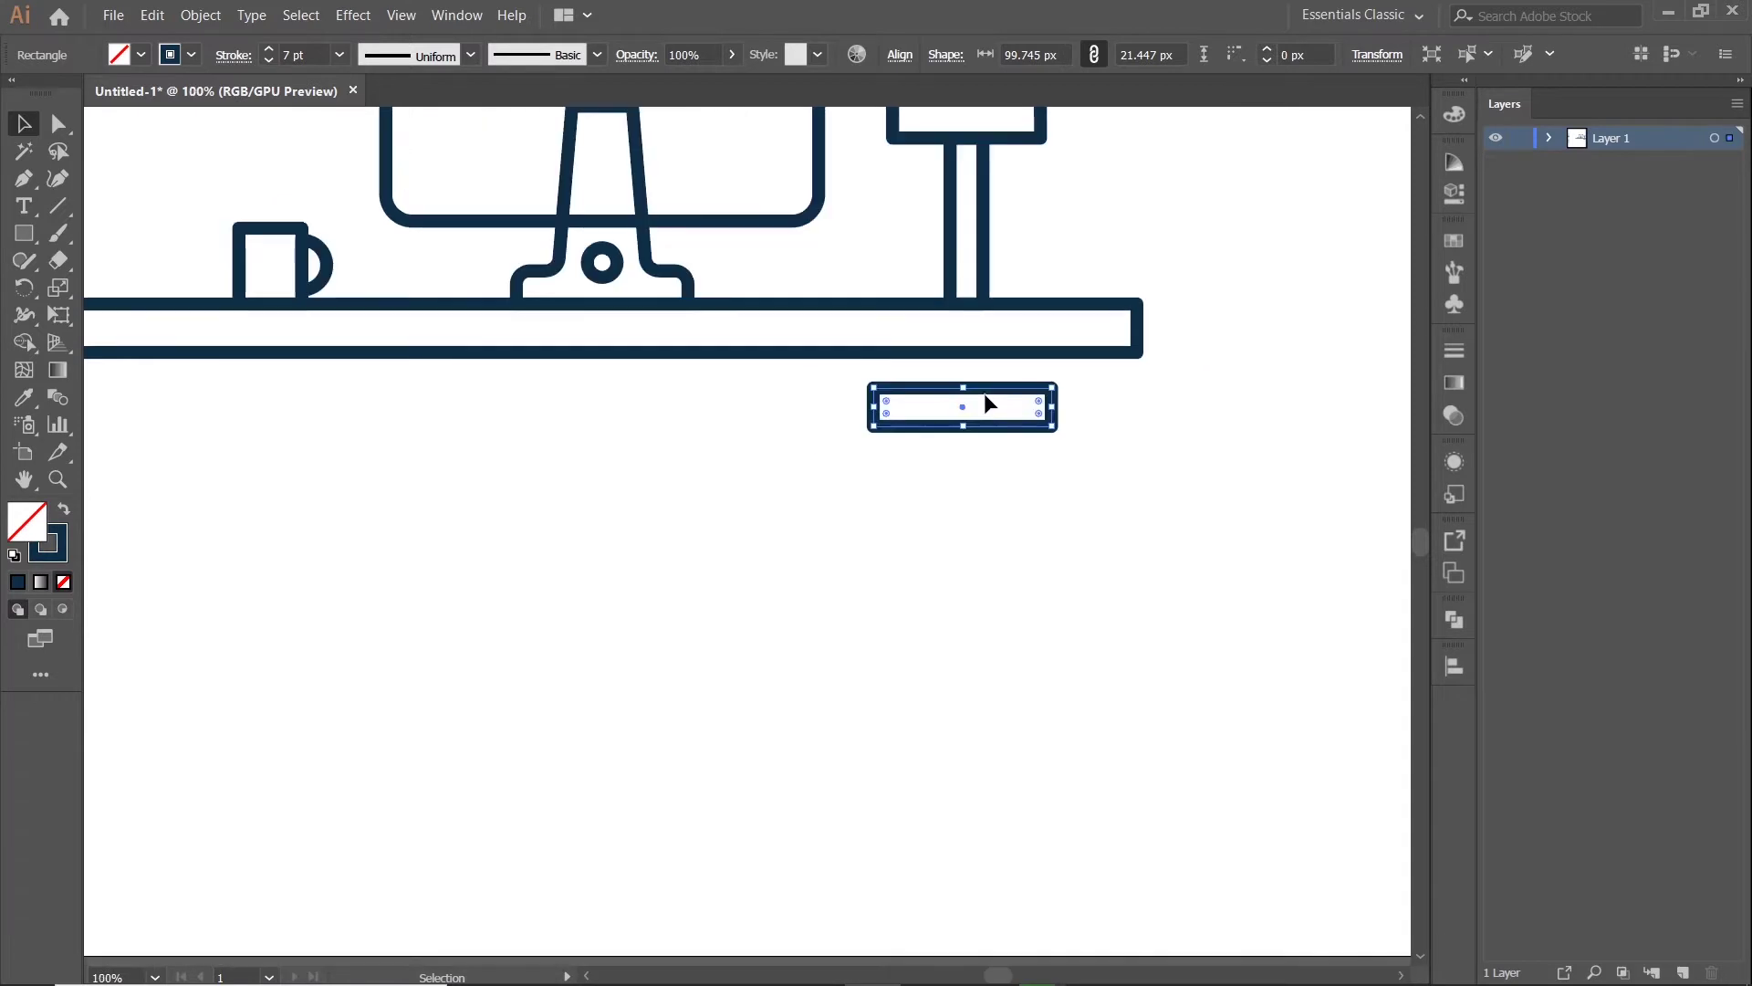
- Draw a short vertical leg line from the rectangle's bottom edge and check its stroke caps
{"action": "left_click", "coordinate": [33, 189]}
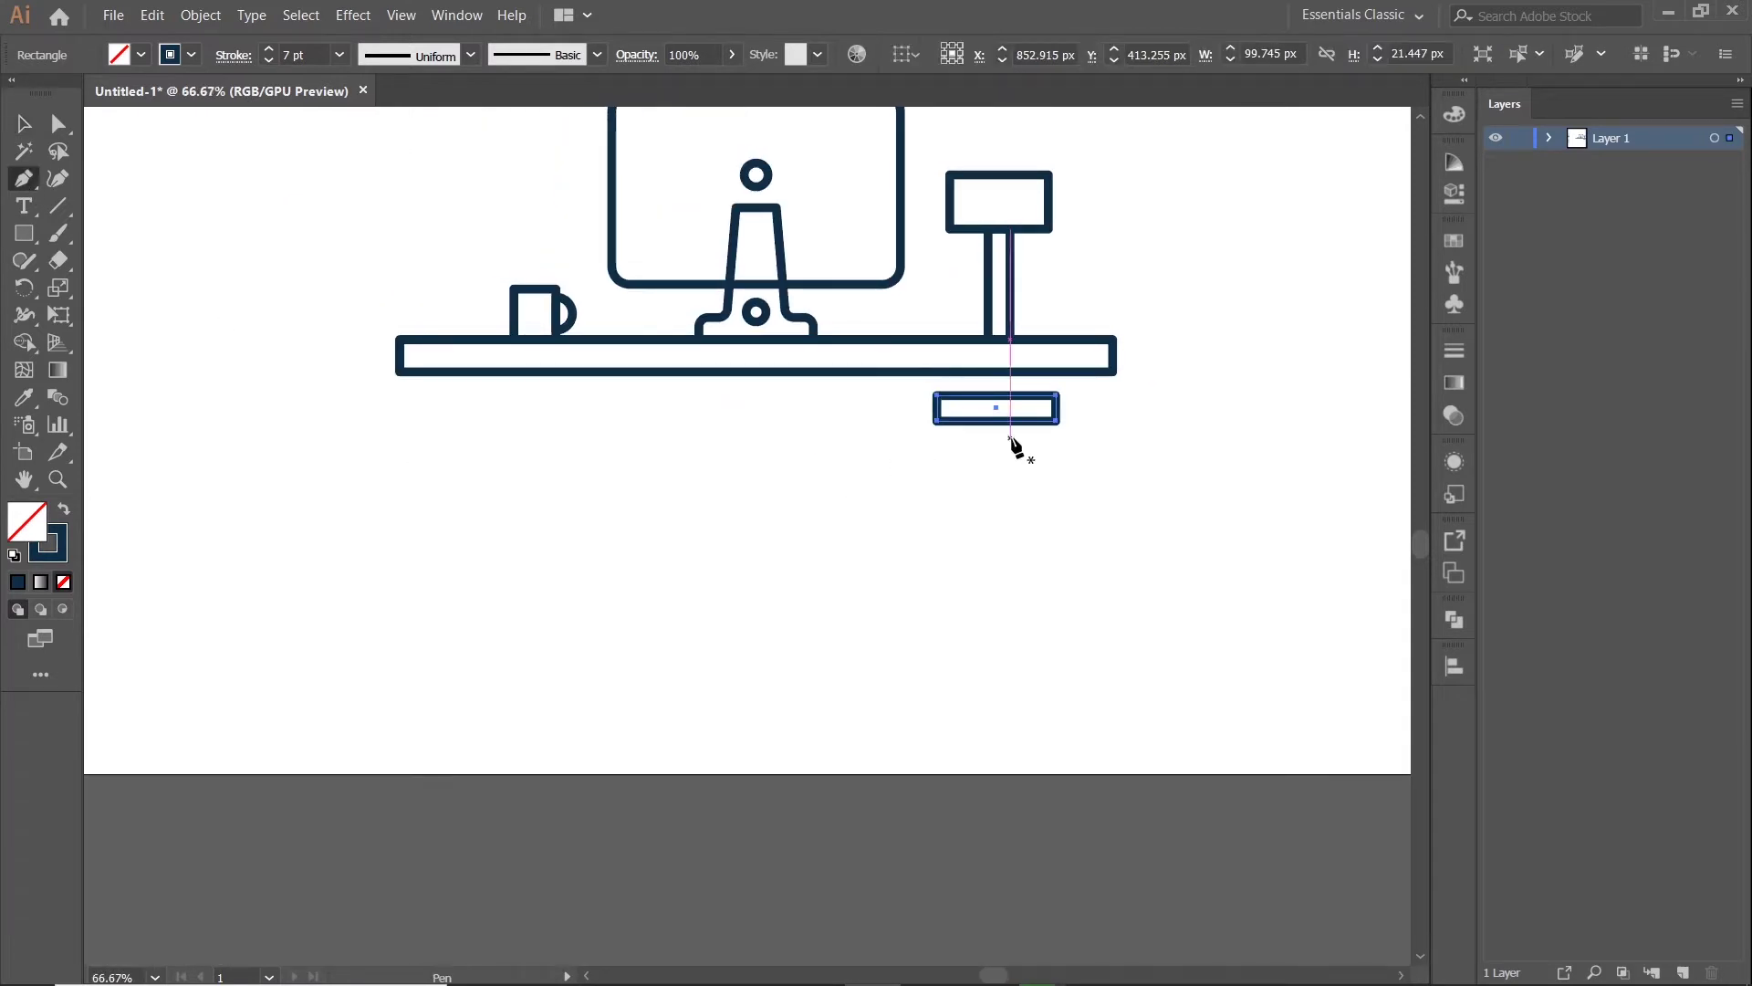
{"action": "left_click", "coordinate": [976, 421]}
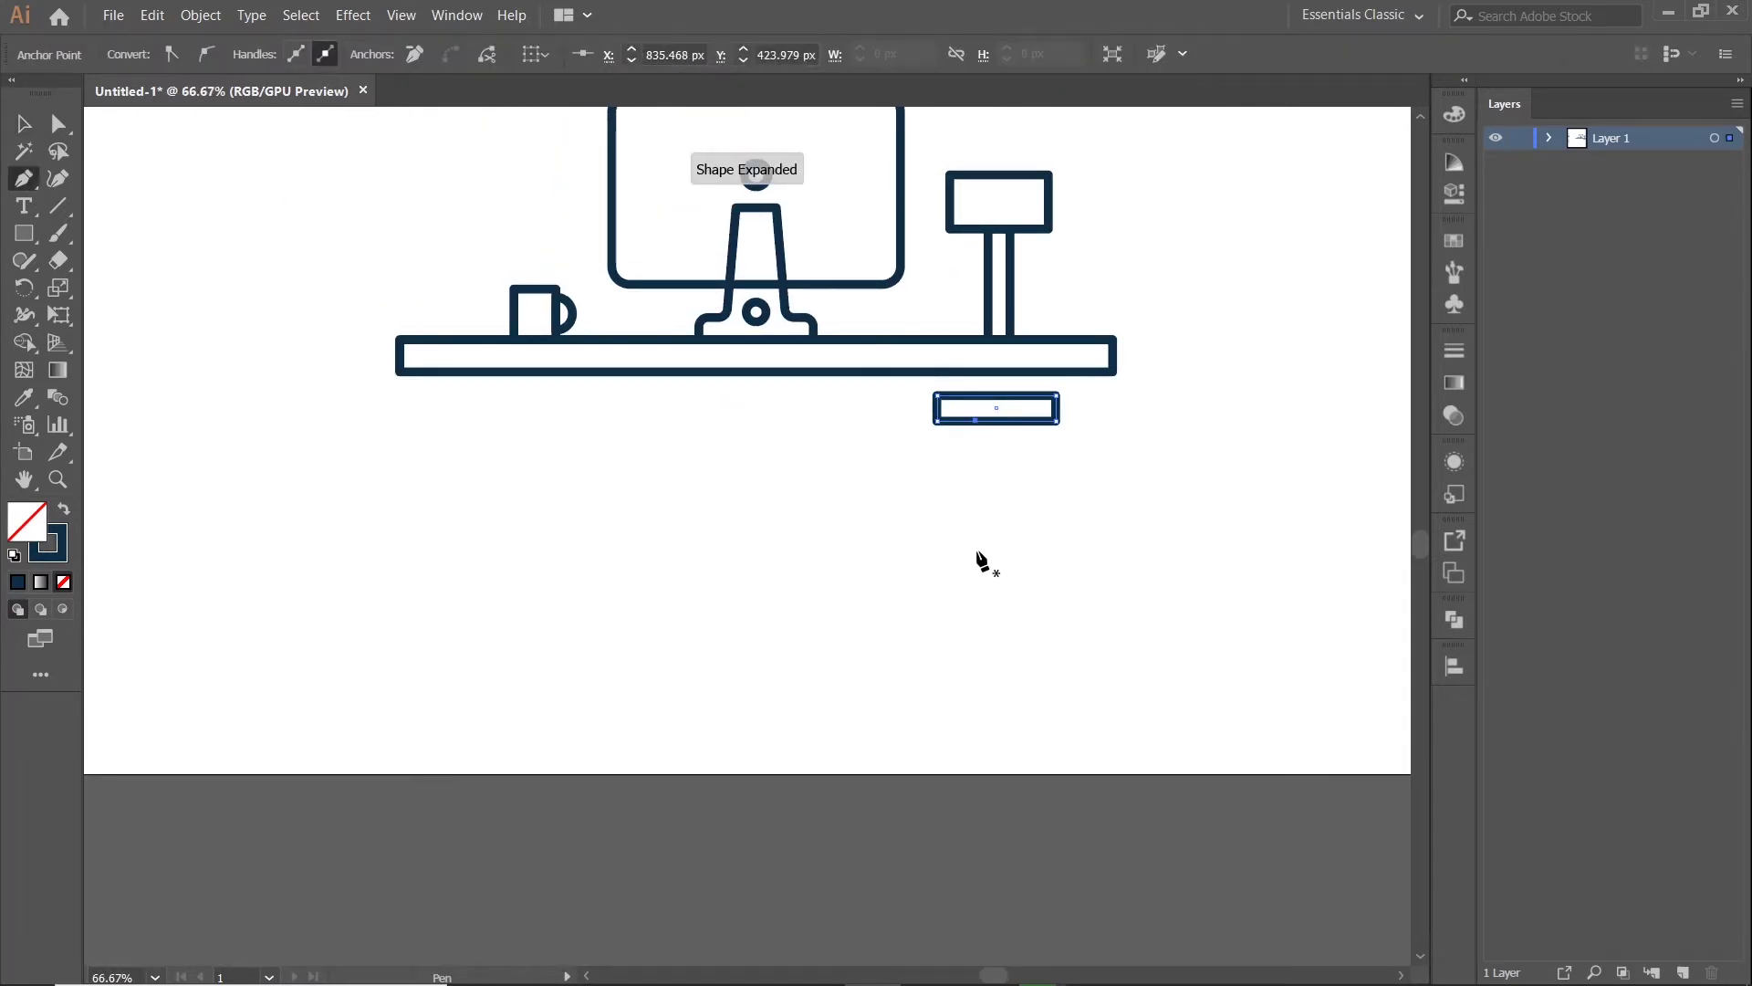
{"action": "left_click", "coordinate": [977, 549]}
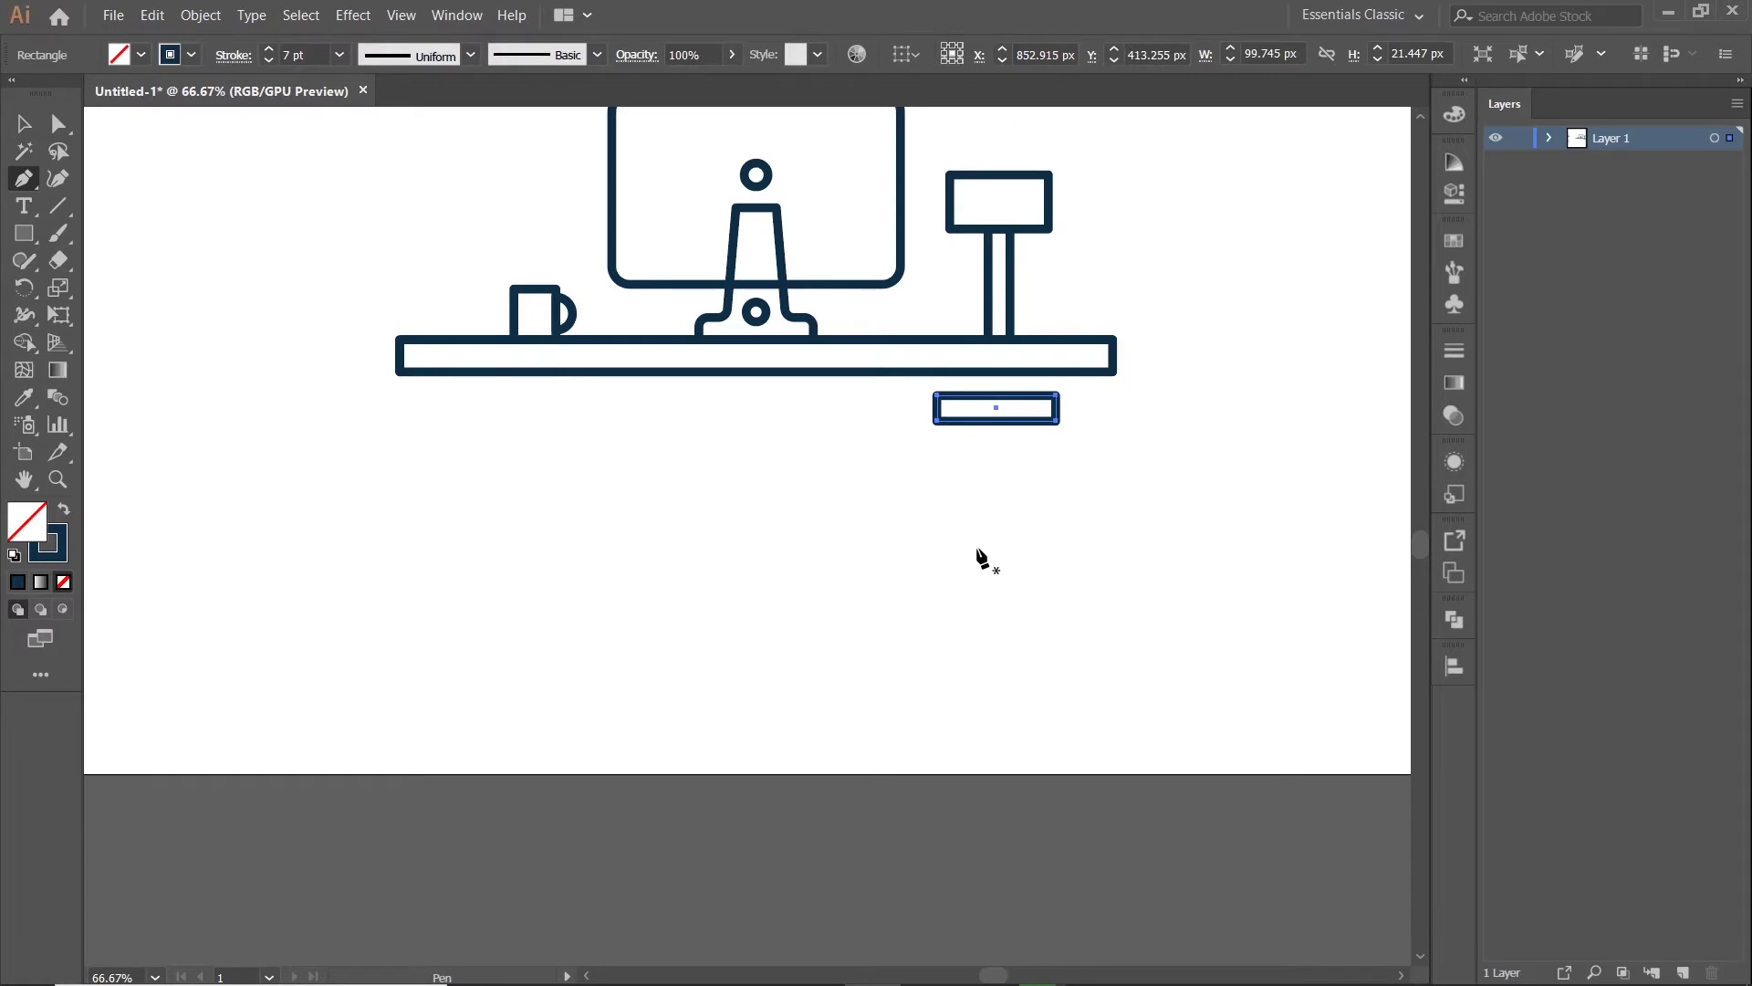
{"action": "left_click", "coordinate": [978, 422]}
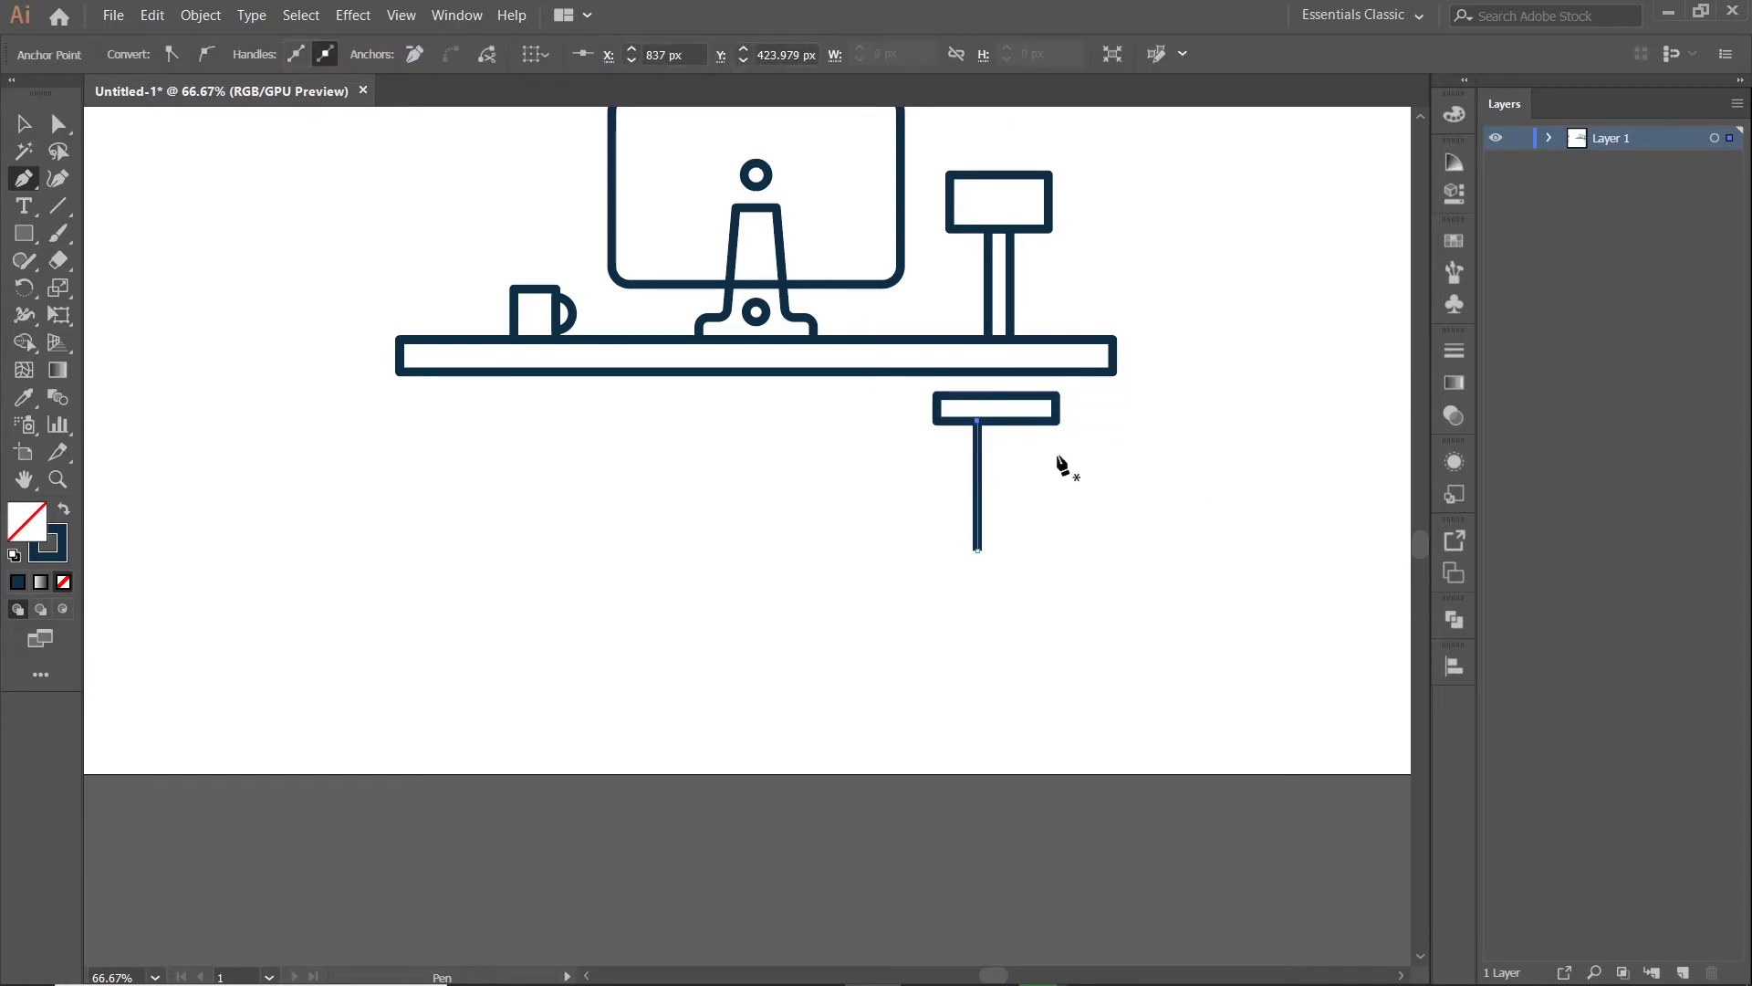
{"action": "left_click", "coordinate": [26, 130]}
{"action": "left_click", "coordinate": [978, 497]}
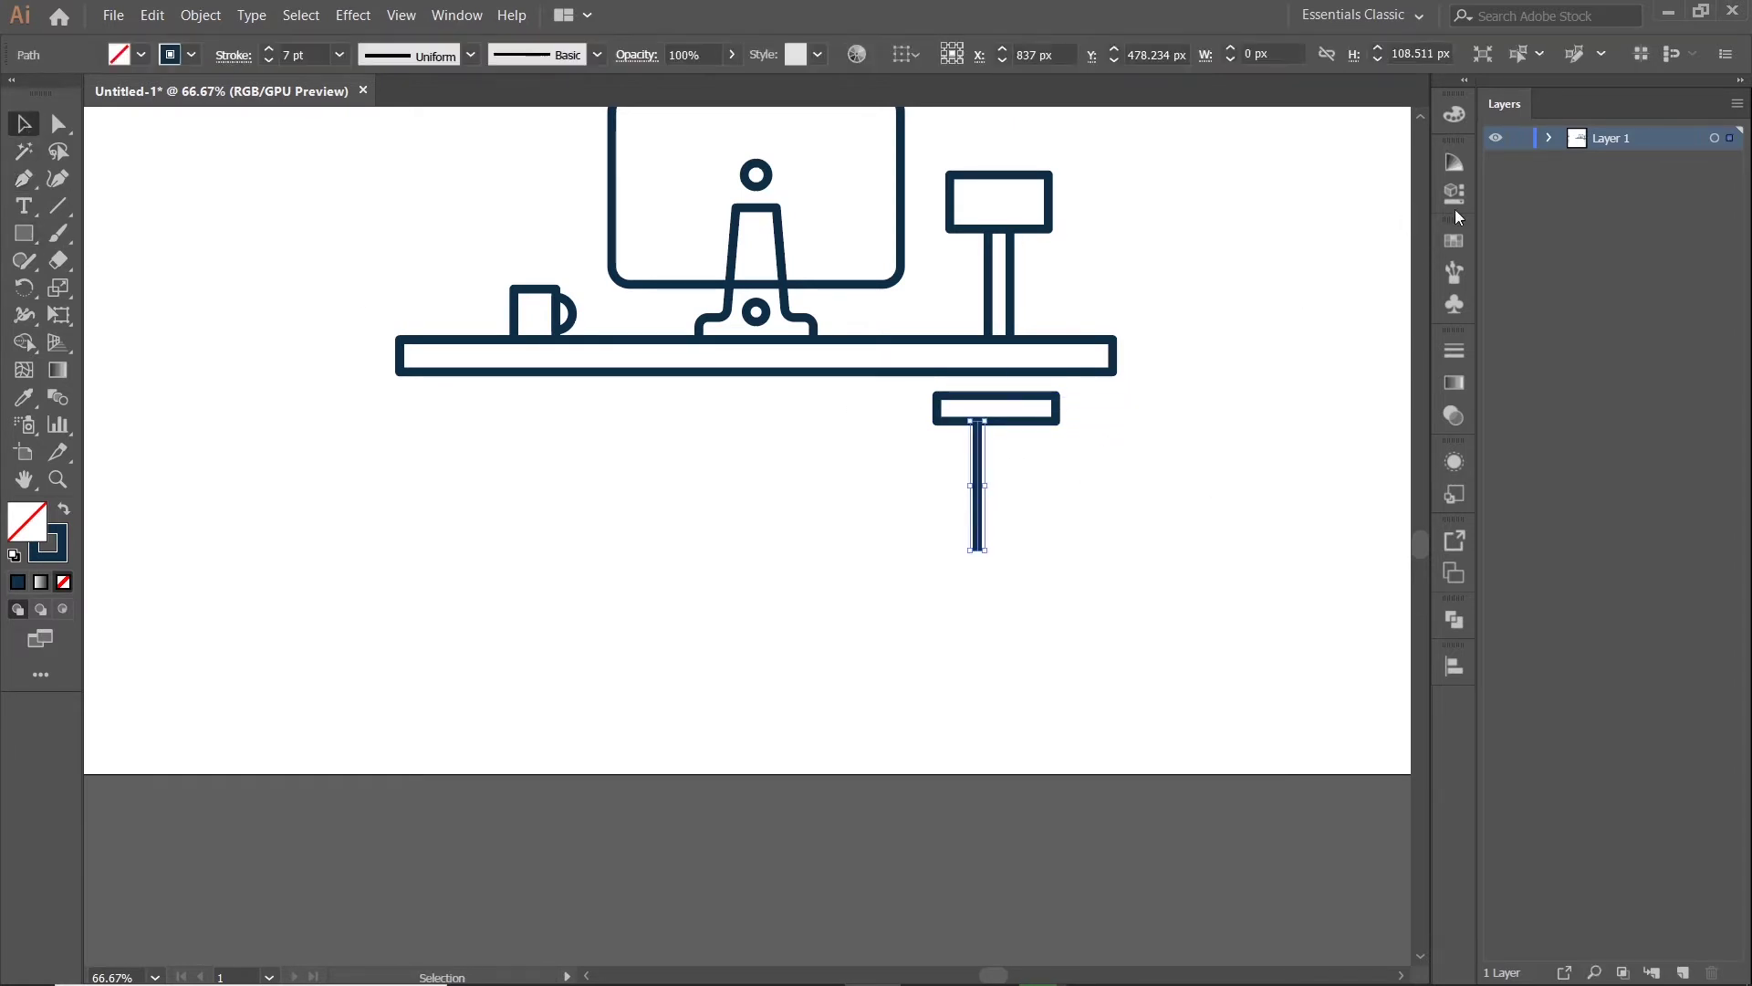
{"action": "left_click", "coordinate": [1455, 192]}
{"action": "left_click", "coordinate": [1204, 437]}
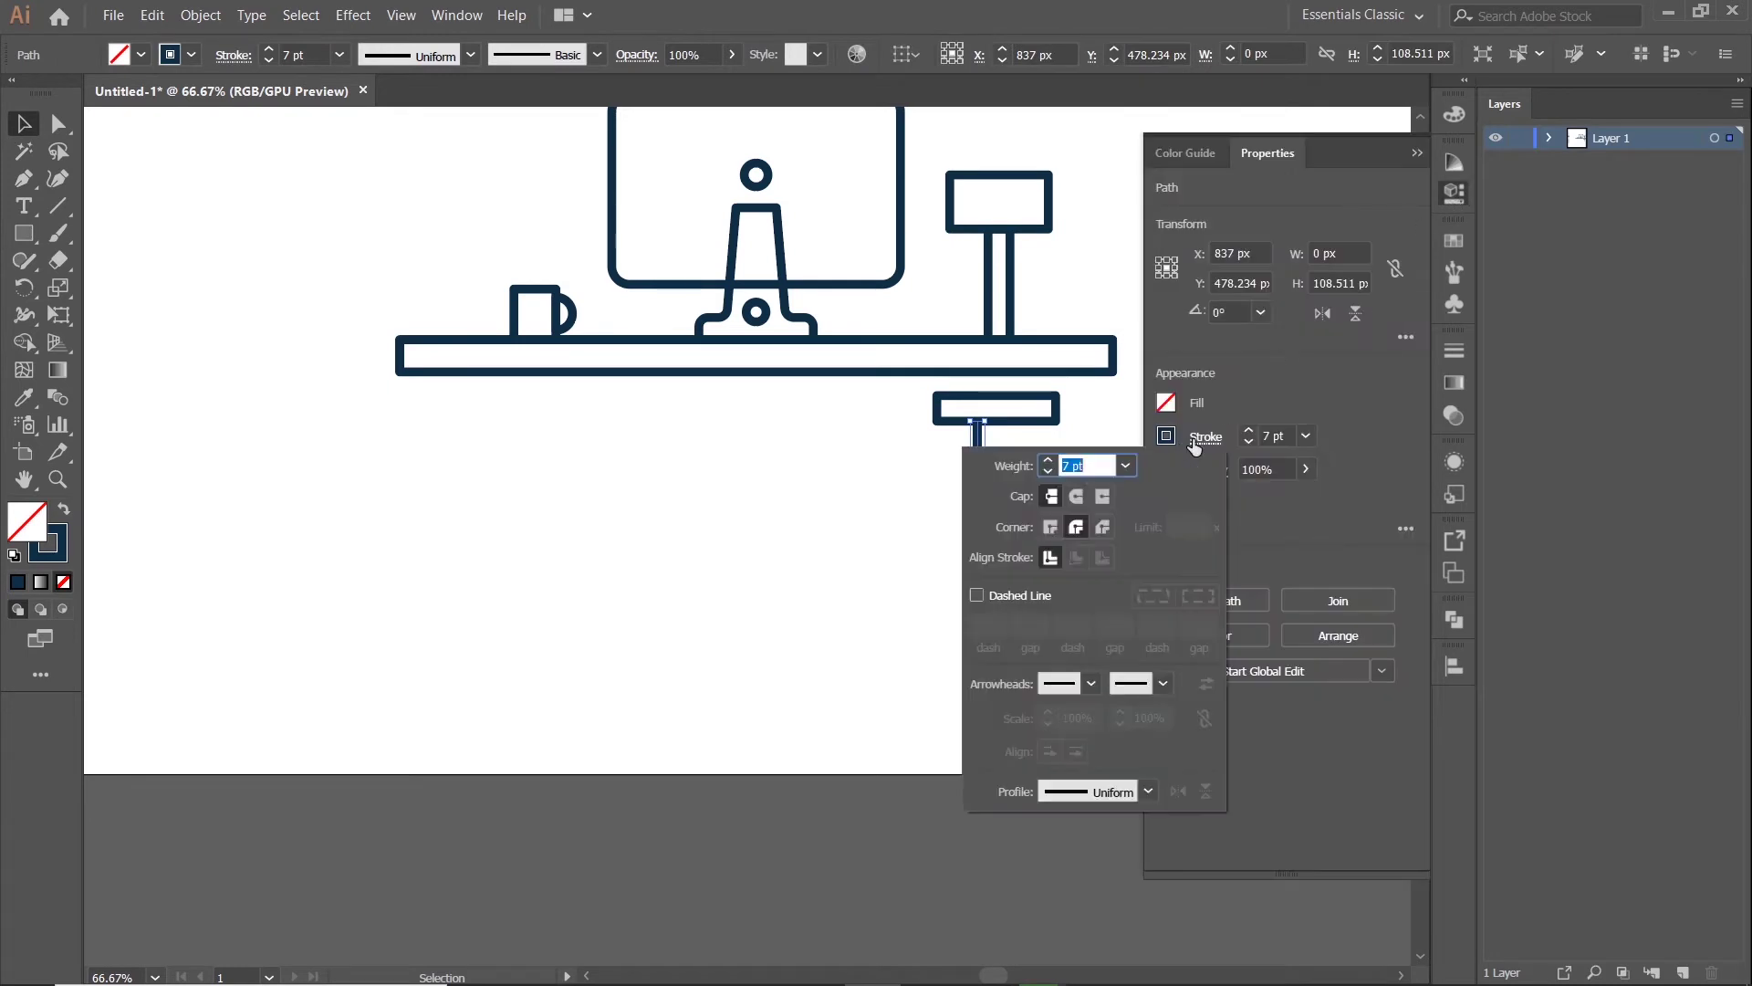
{"action": "left_click", "coordinate": [1415, 154]}
{"action": "left_click", "coordinate": [1025, 491]}
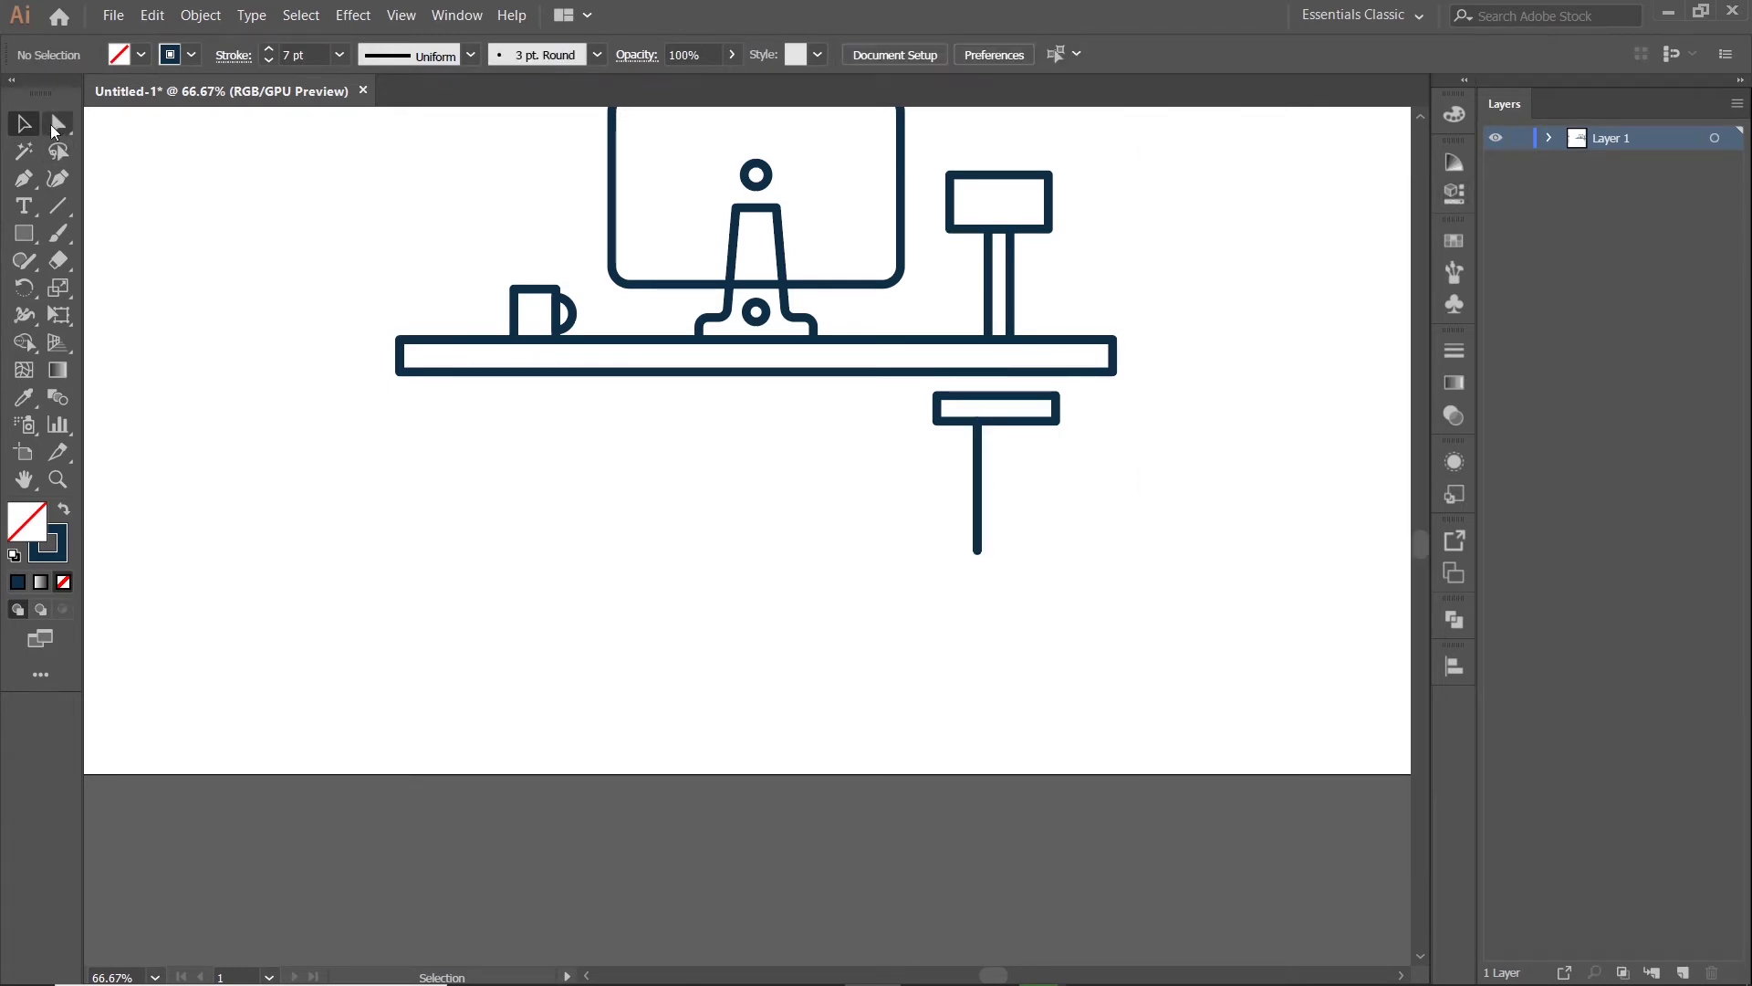
- Draw a second, longer vertical leg line up to the rectangle's bottom
{"action": "scroll", "coordinate": [990, 470], "scroll_direction": "up", "scroll_amount": 1}
{"action": "left_click", "coordinate": [23, 178]}
{"action": "scroll", "coordinate": [1011, 469], "scroll_direction": "down", "scroll_amount": 1}
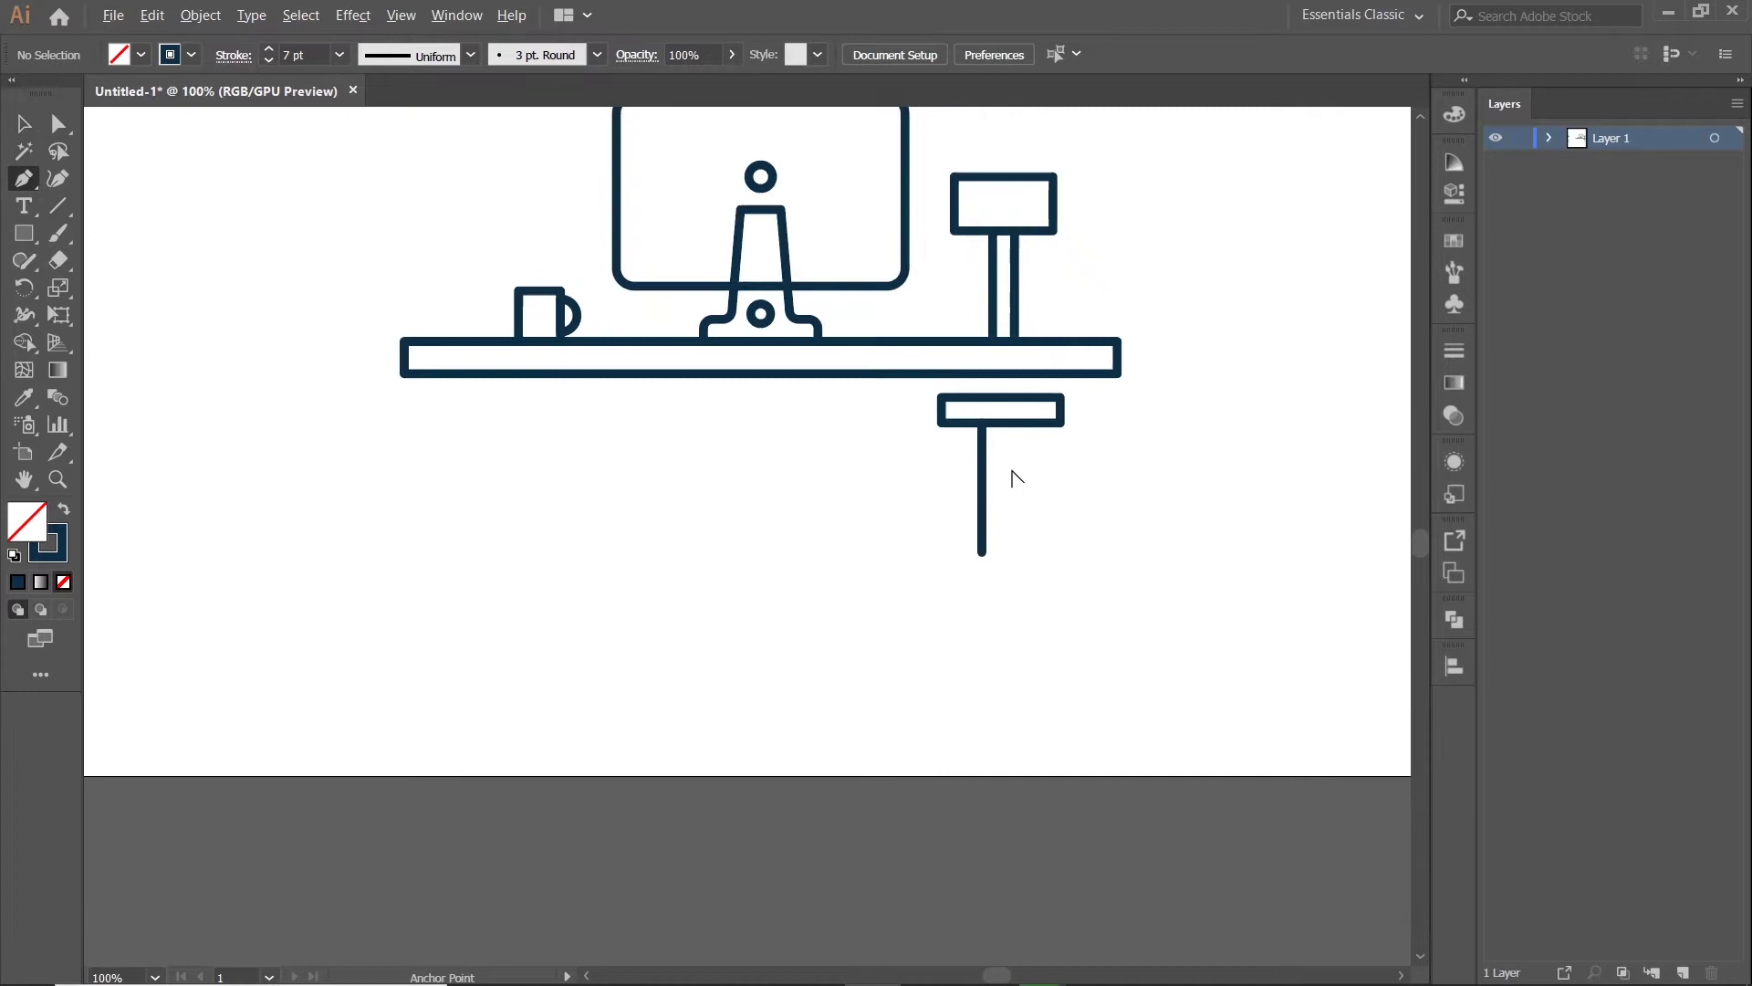
{"action": "left_click", "coordinate": [1014, 587]}
{"action": "left_click", "coordinate": [1014, 422]}
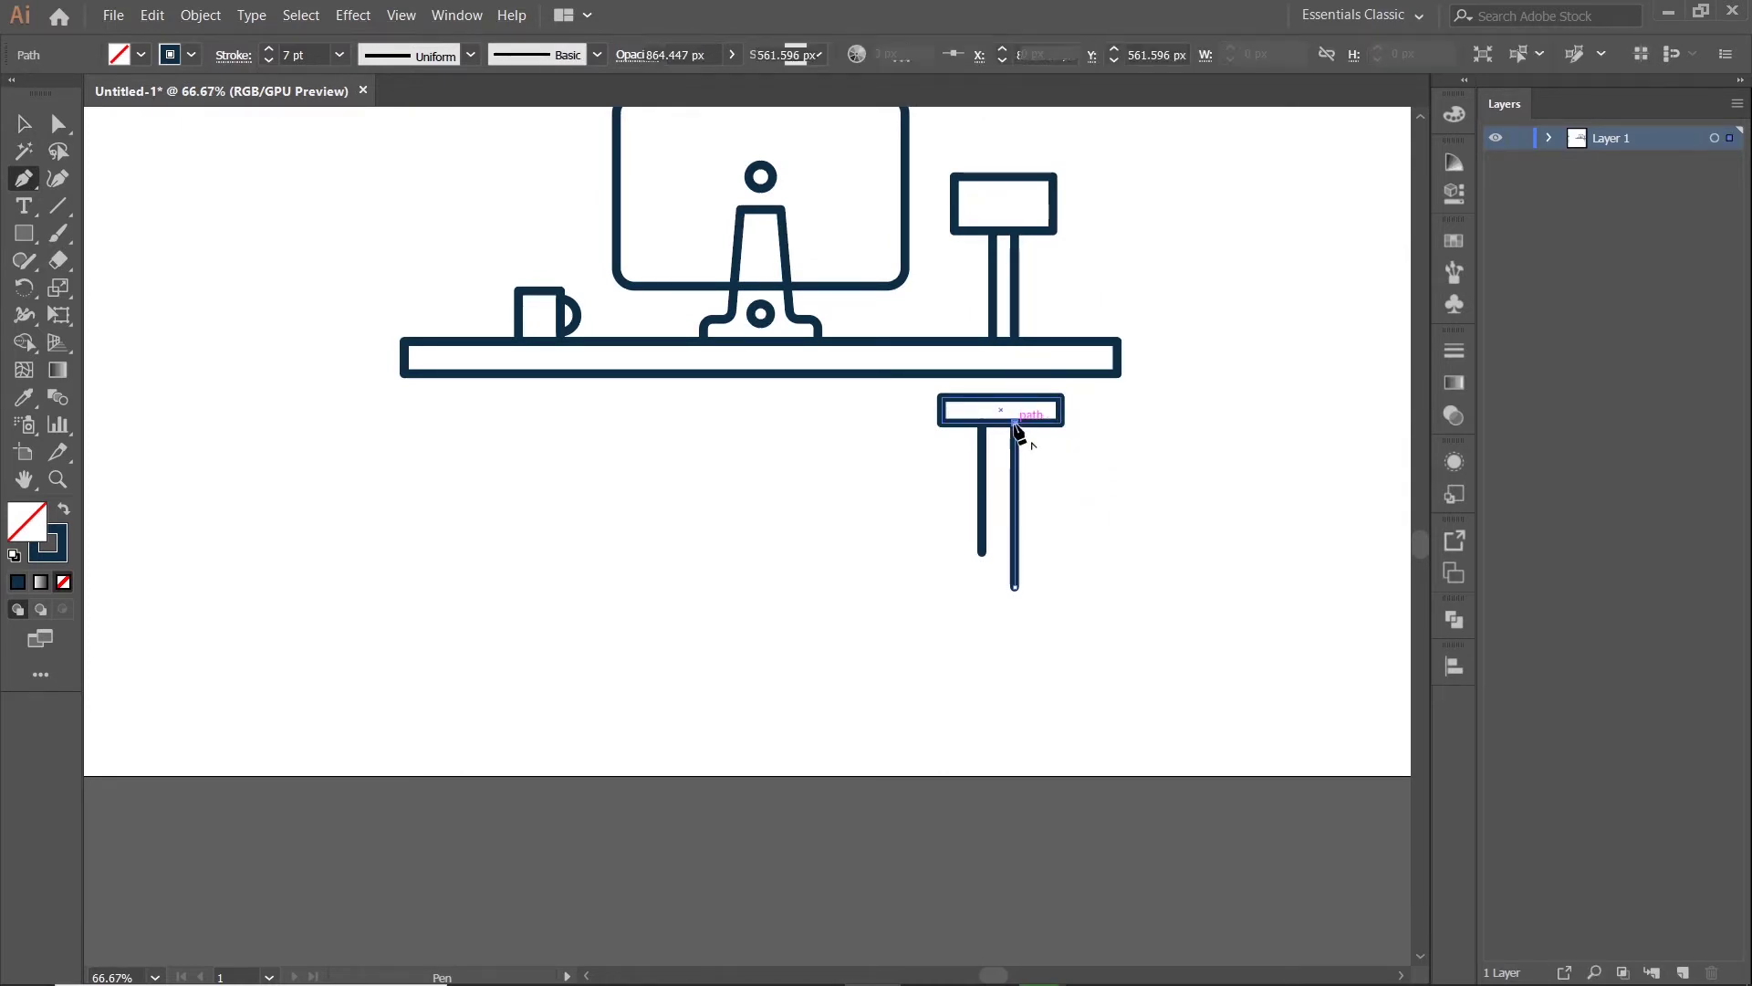
{"action": "left_click", "coordinate": [24, 123]}
{"action": "left_click", "coordinate": [1129, 536]}
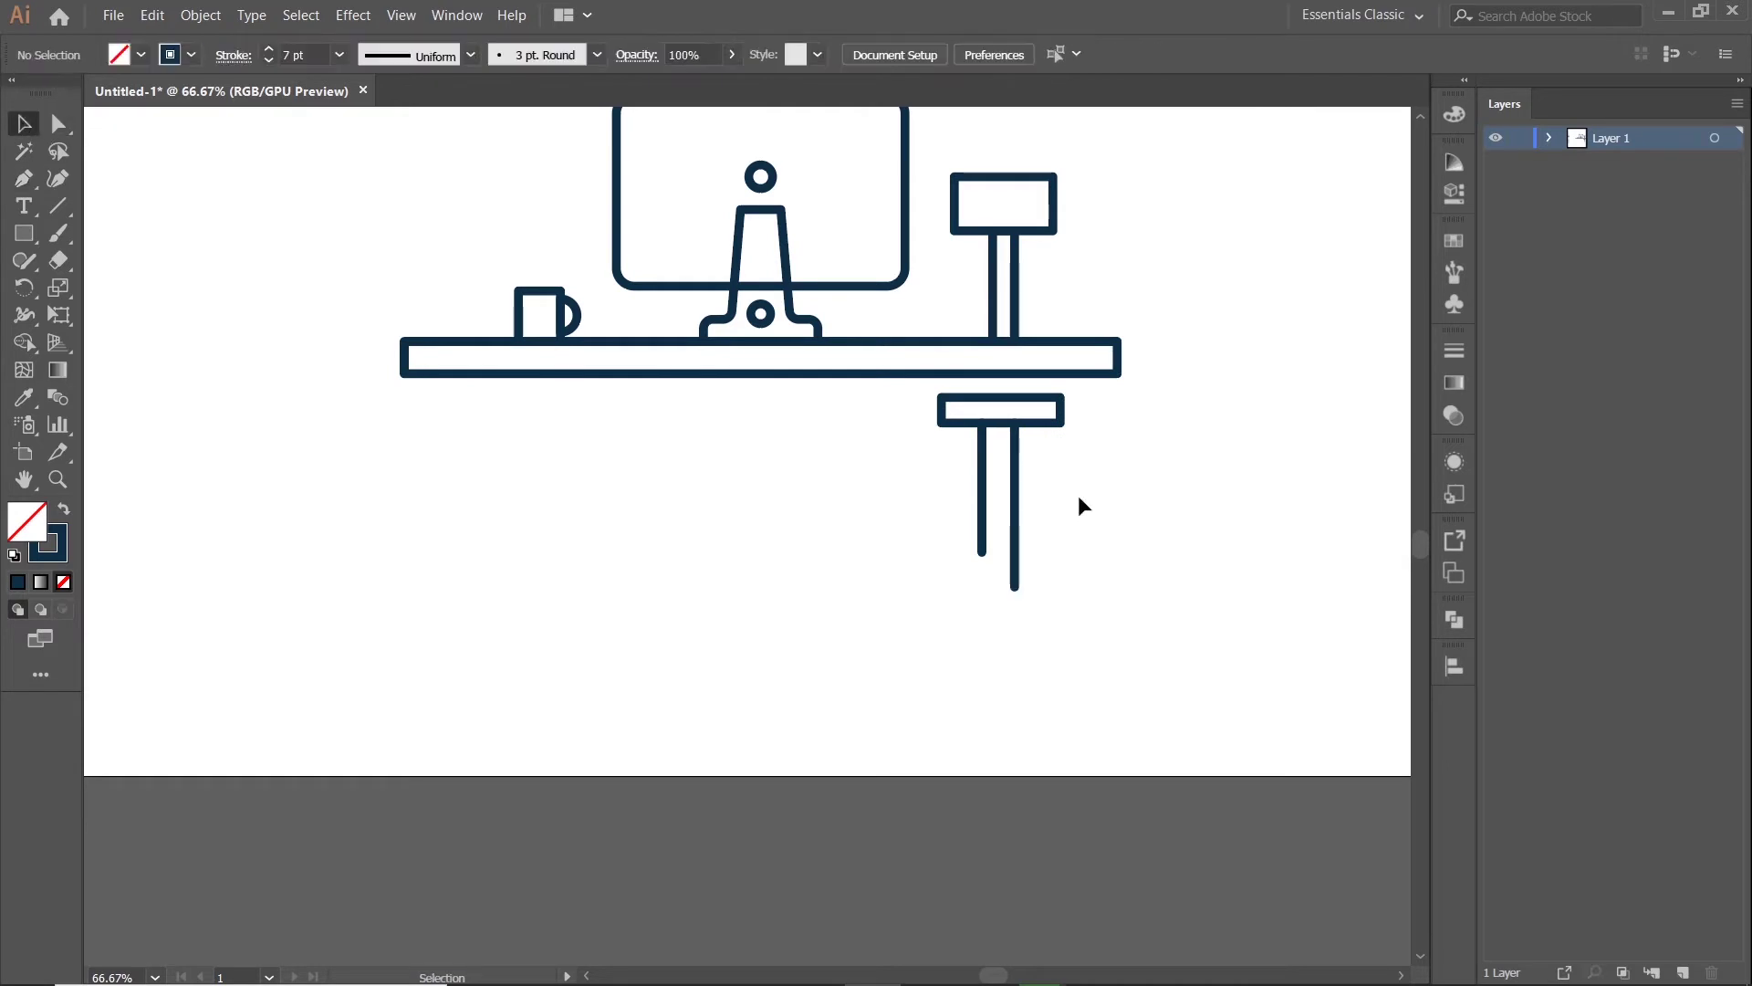
{"action": "scroll", "coordinate": [1029, 494], "scroll_direction": "up", "scroll_amount": 1}
- Group the two legs, centre them under the small rectangle, and group everything into one piece
{"action": "left_click", "coordinate": [958, 501]}
{"action": "right_click", "coordinate": [1004, 497]}
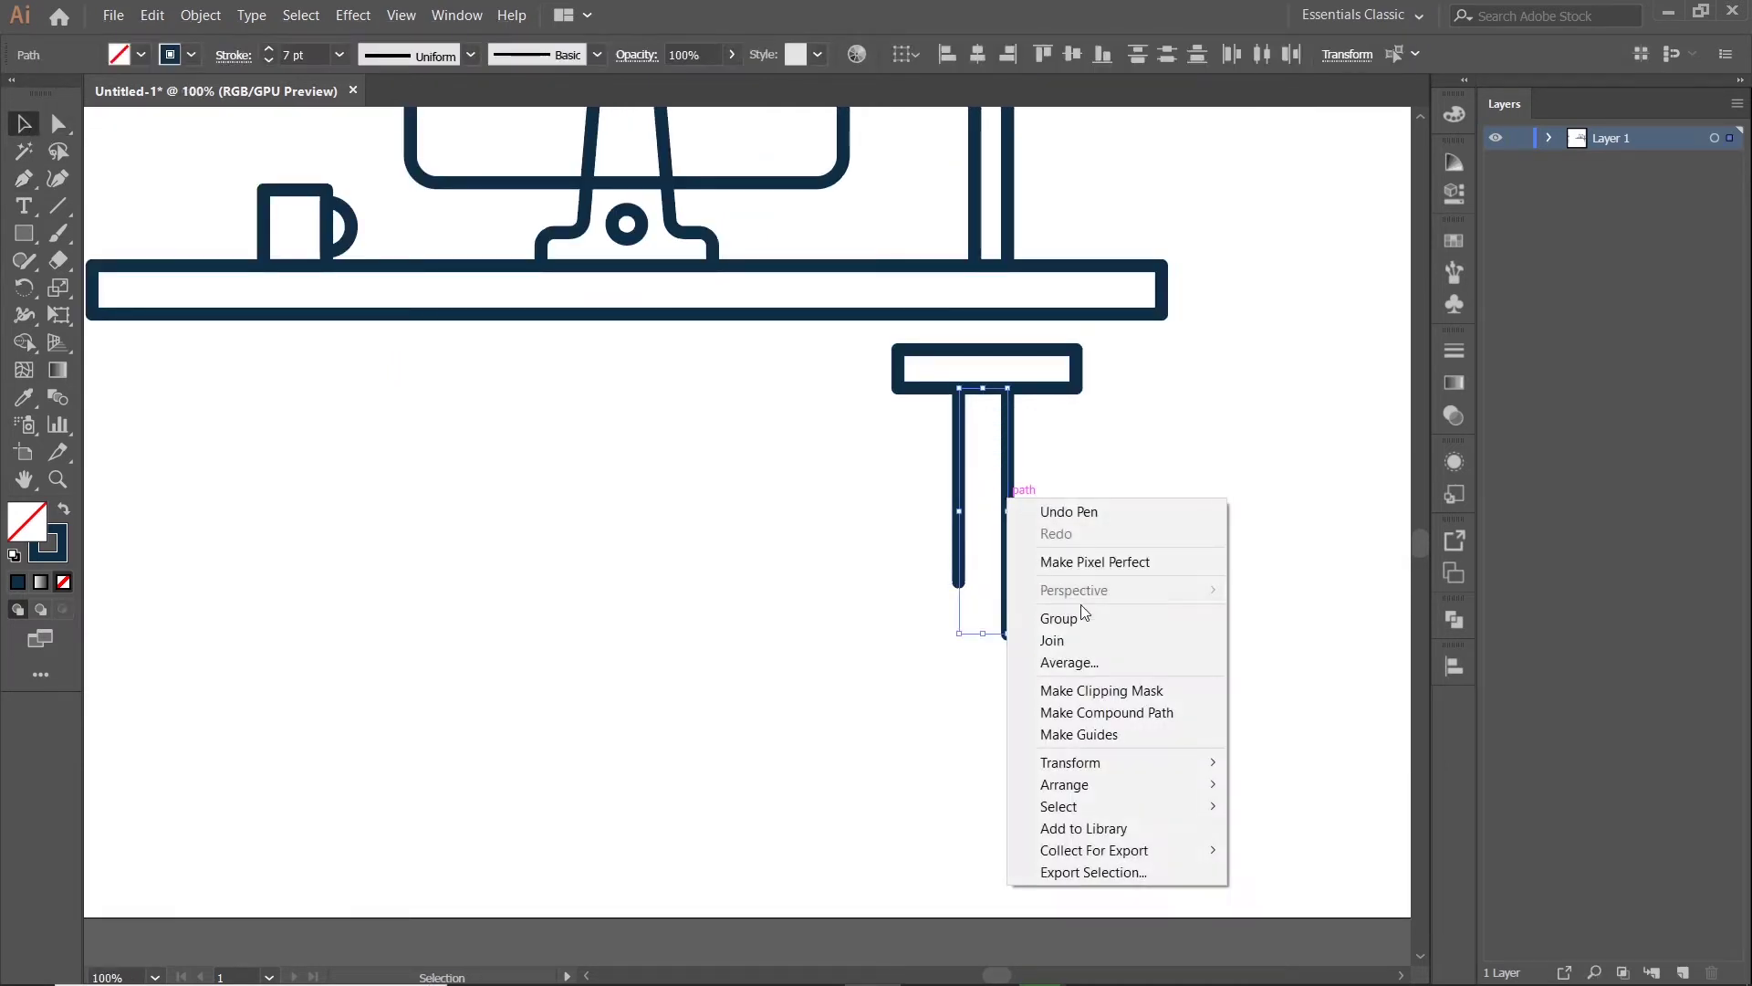
{"action": "left_click", "coordinate": [1080, 614]}
{"action": "left_click_drag", "start_coordinate": [860, 333], "coordinate": [1039, 468]}
{"action": "left_click", "coordinate": [977, 54]}
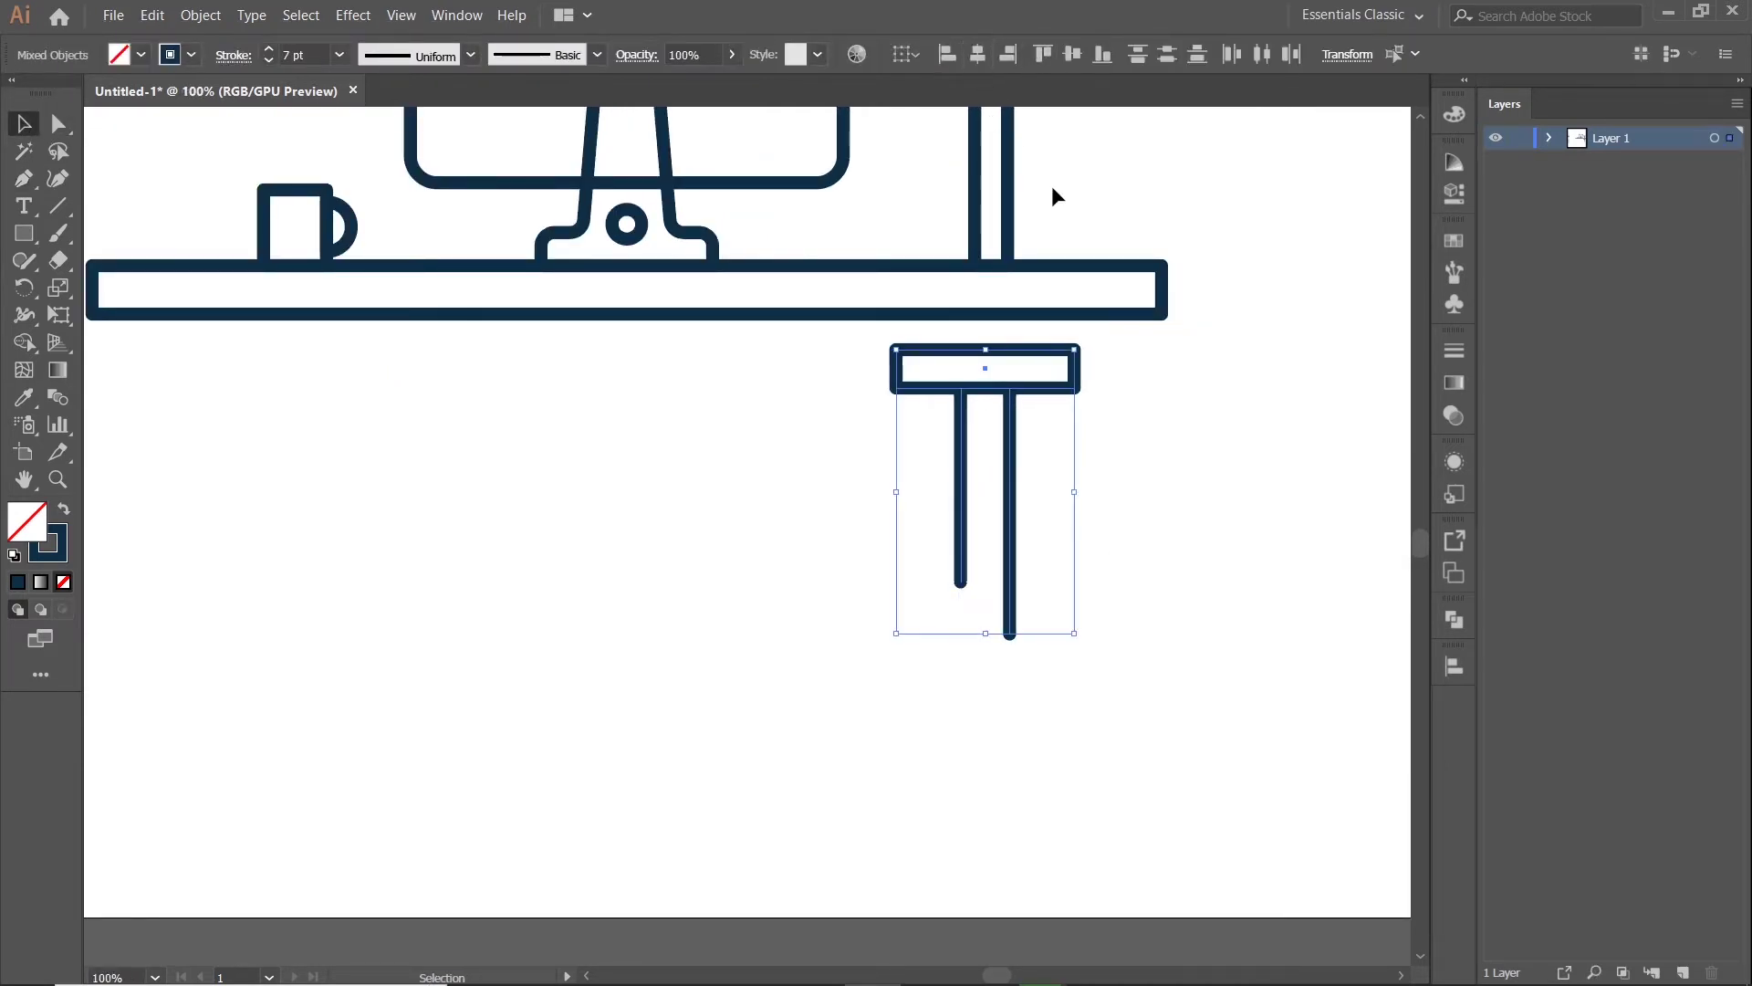
{"action": "right_click", "coordinate": [1063, 356]}
{"action": "left_click", "coordinate": [1132, 469]}
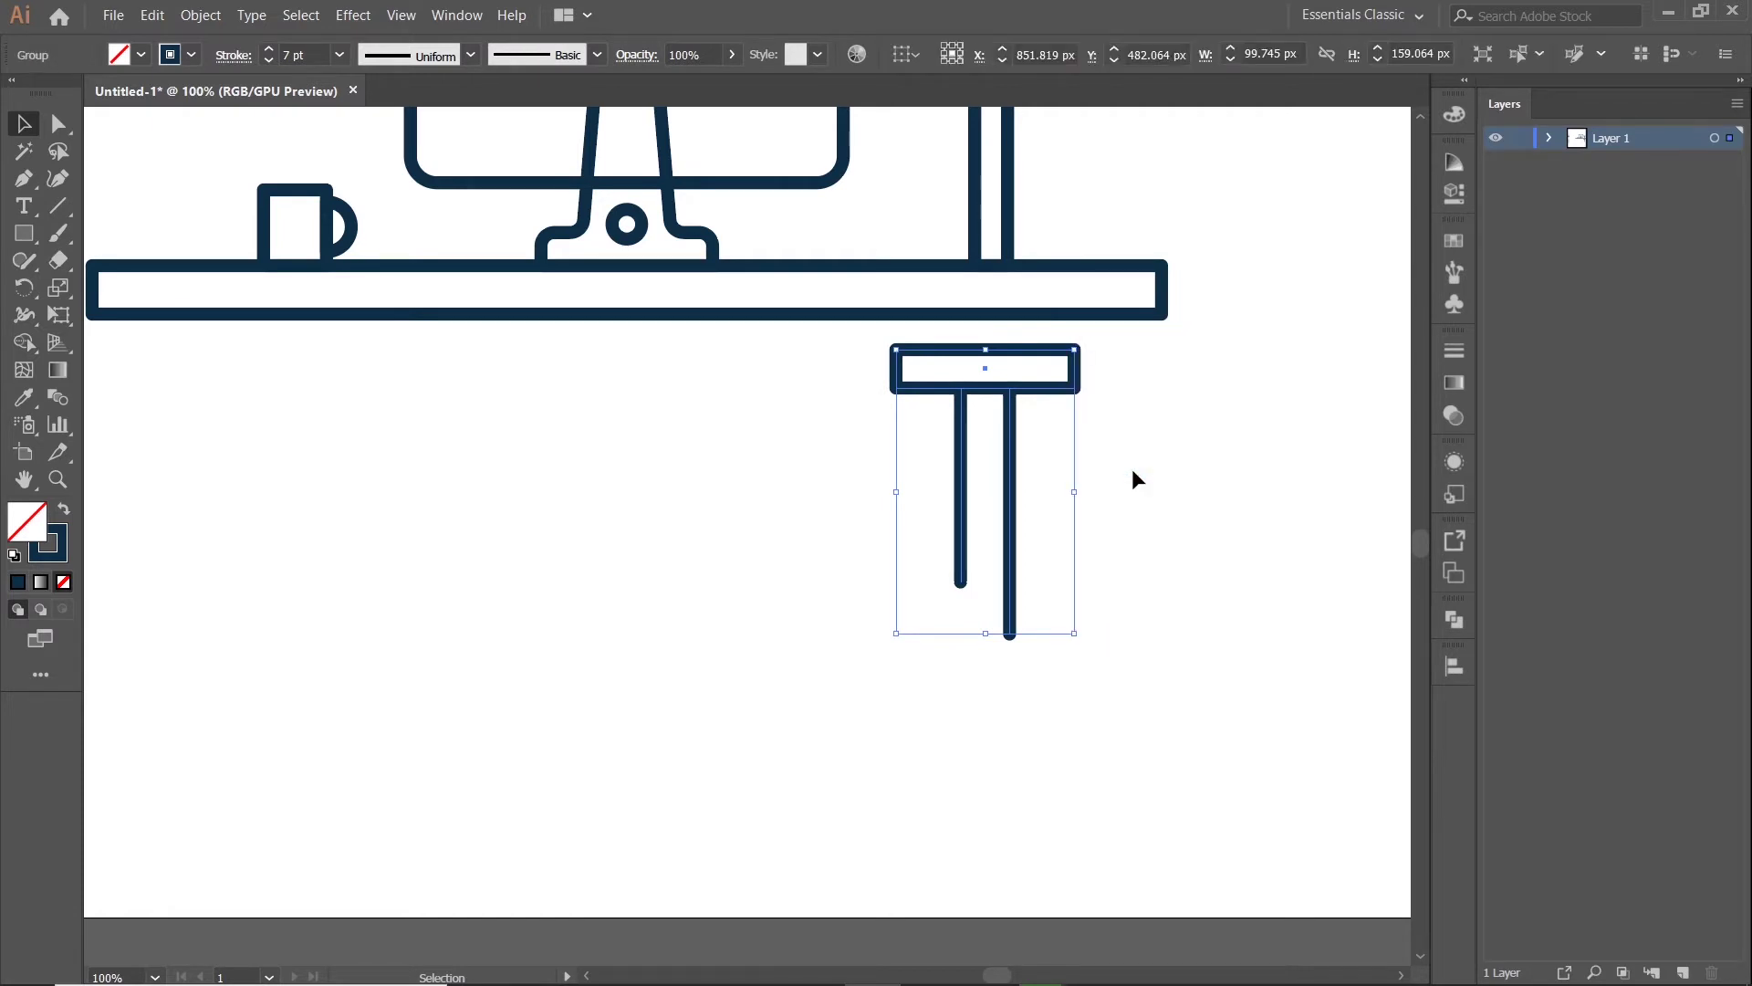
- Reflect the group vertically and Alt-drag a copy to the desk's left end
{"action": "right_click", "coordinate": [1020, 425]}
{"action": "left_click", "coordinate": [1329, 690]}
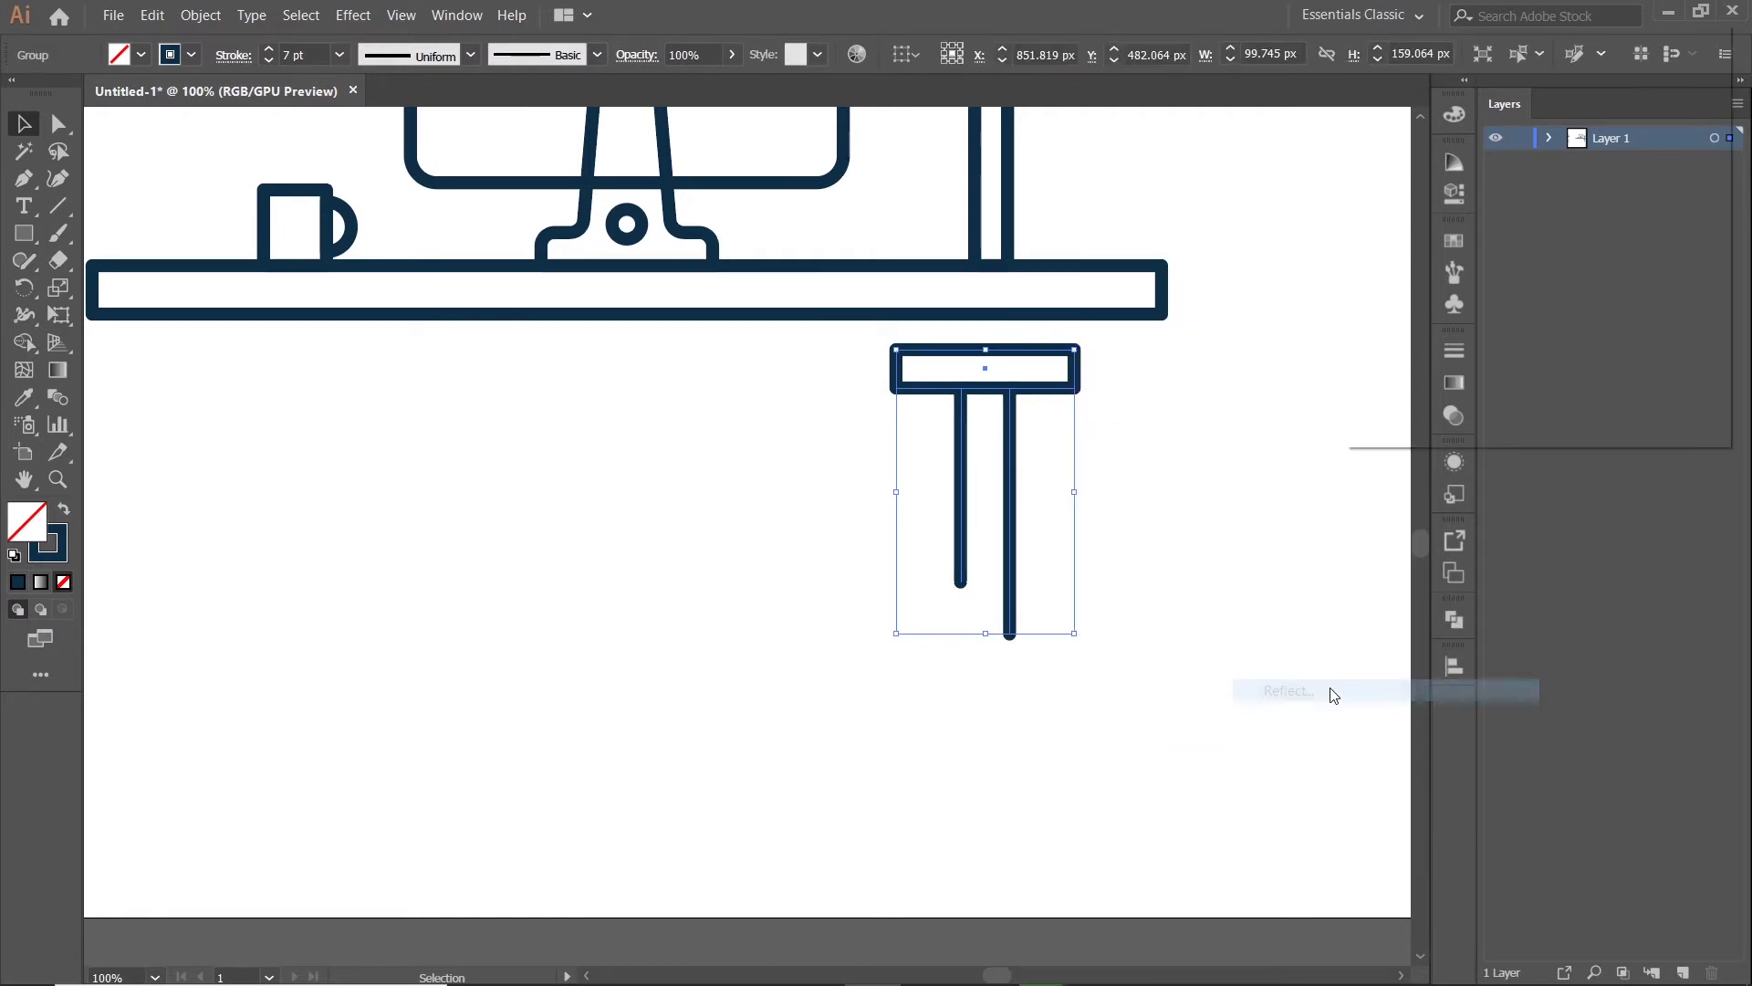
{"action": "left_click", "coordinate": [1377, 341]}
{"action": "left_click", "coordinate": [1542, 391]}
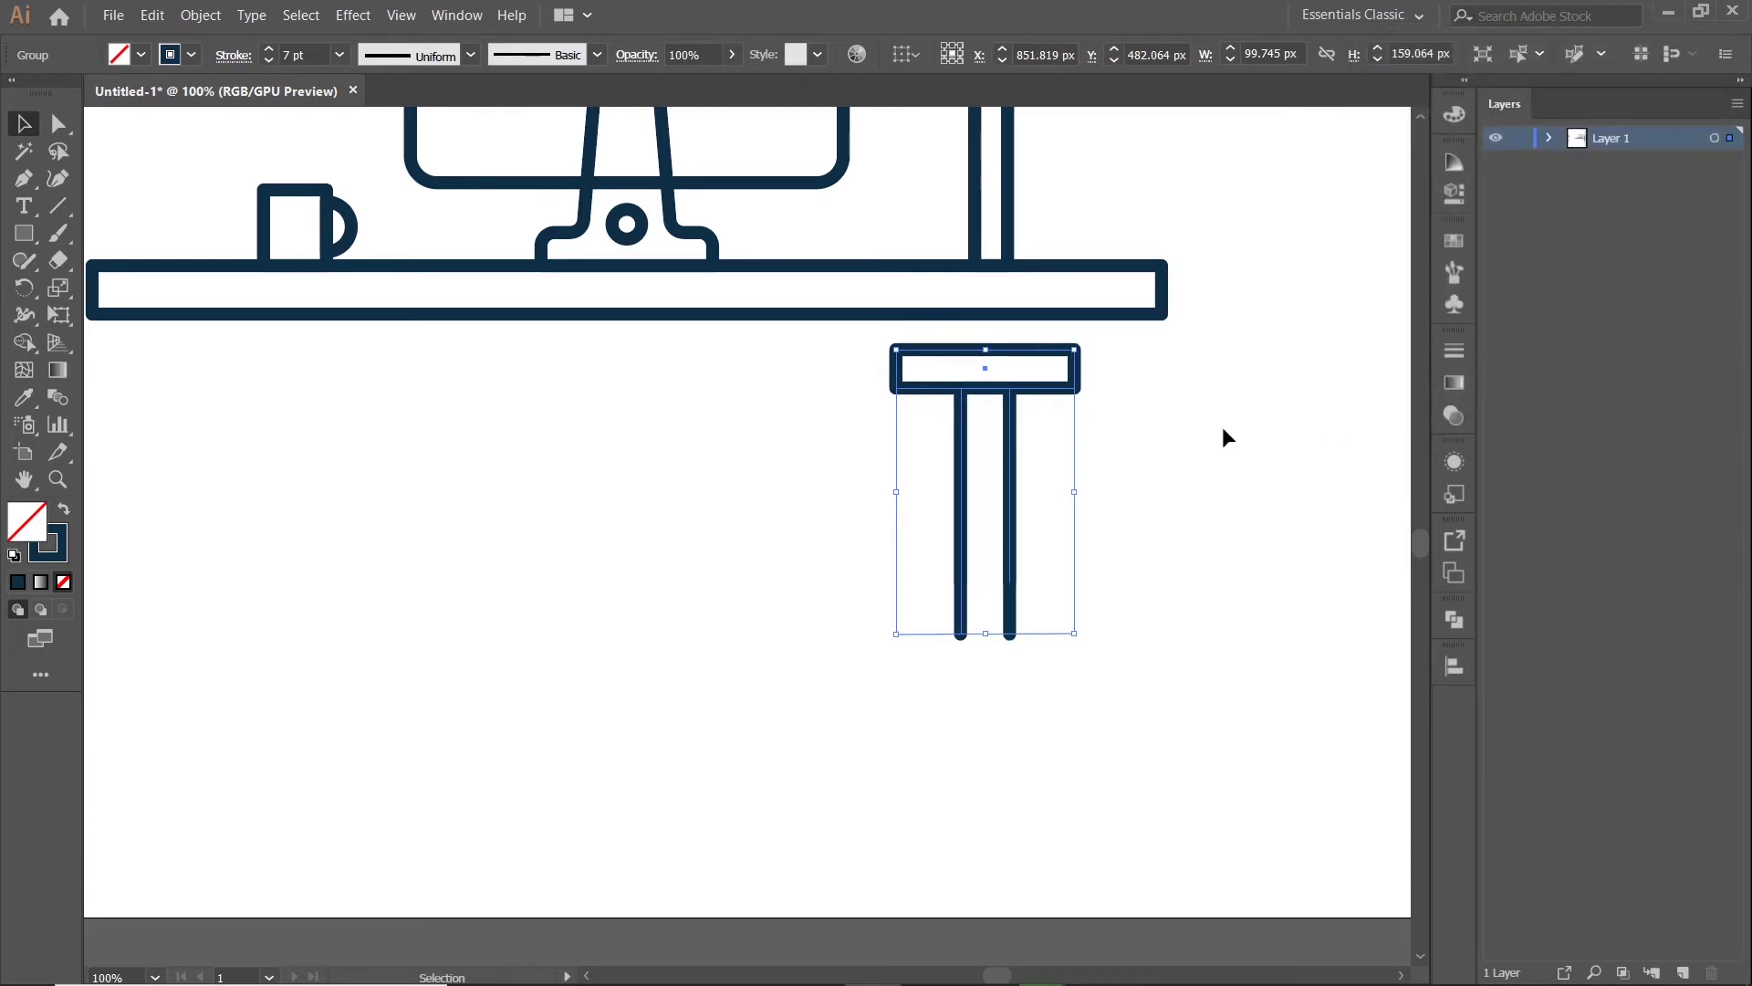
{"action": "left_click", "coordinate": [1098, 429]}
{"action": "left_click_drag", "start_coordinate": [1005, 360], "coordinate": [465, 360]}
- Move both leg pieces up against the desk's underside
{"action": "scroll", "coordinate": [883, 358], "scroll_direction": "down", "scroll_amount": 1}
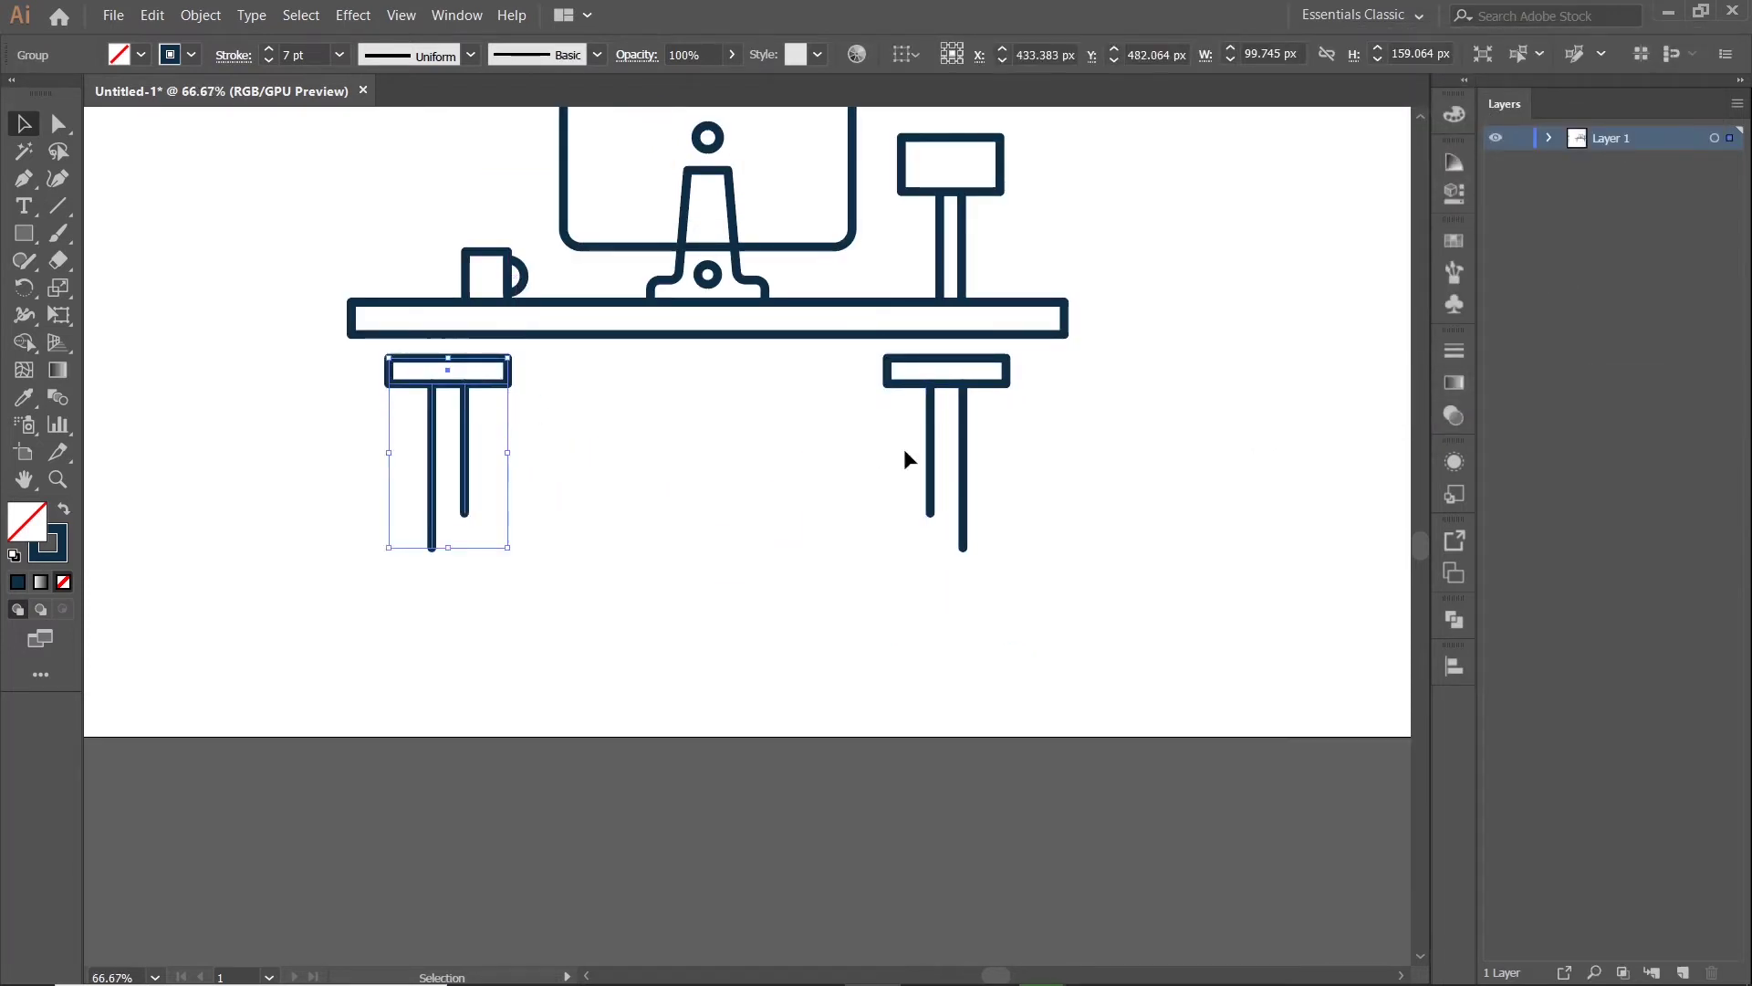
{"action": "key", "text": "Right"}
{"action": "key", "text": "Right"}
{"action": "key", "text": "Right"}
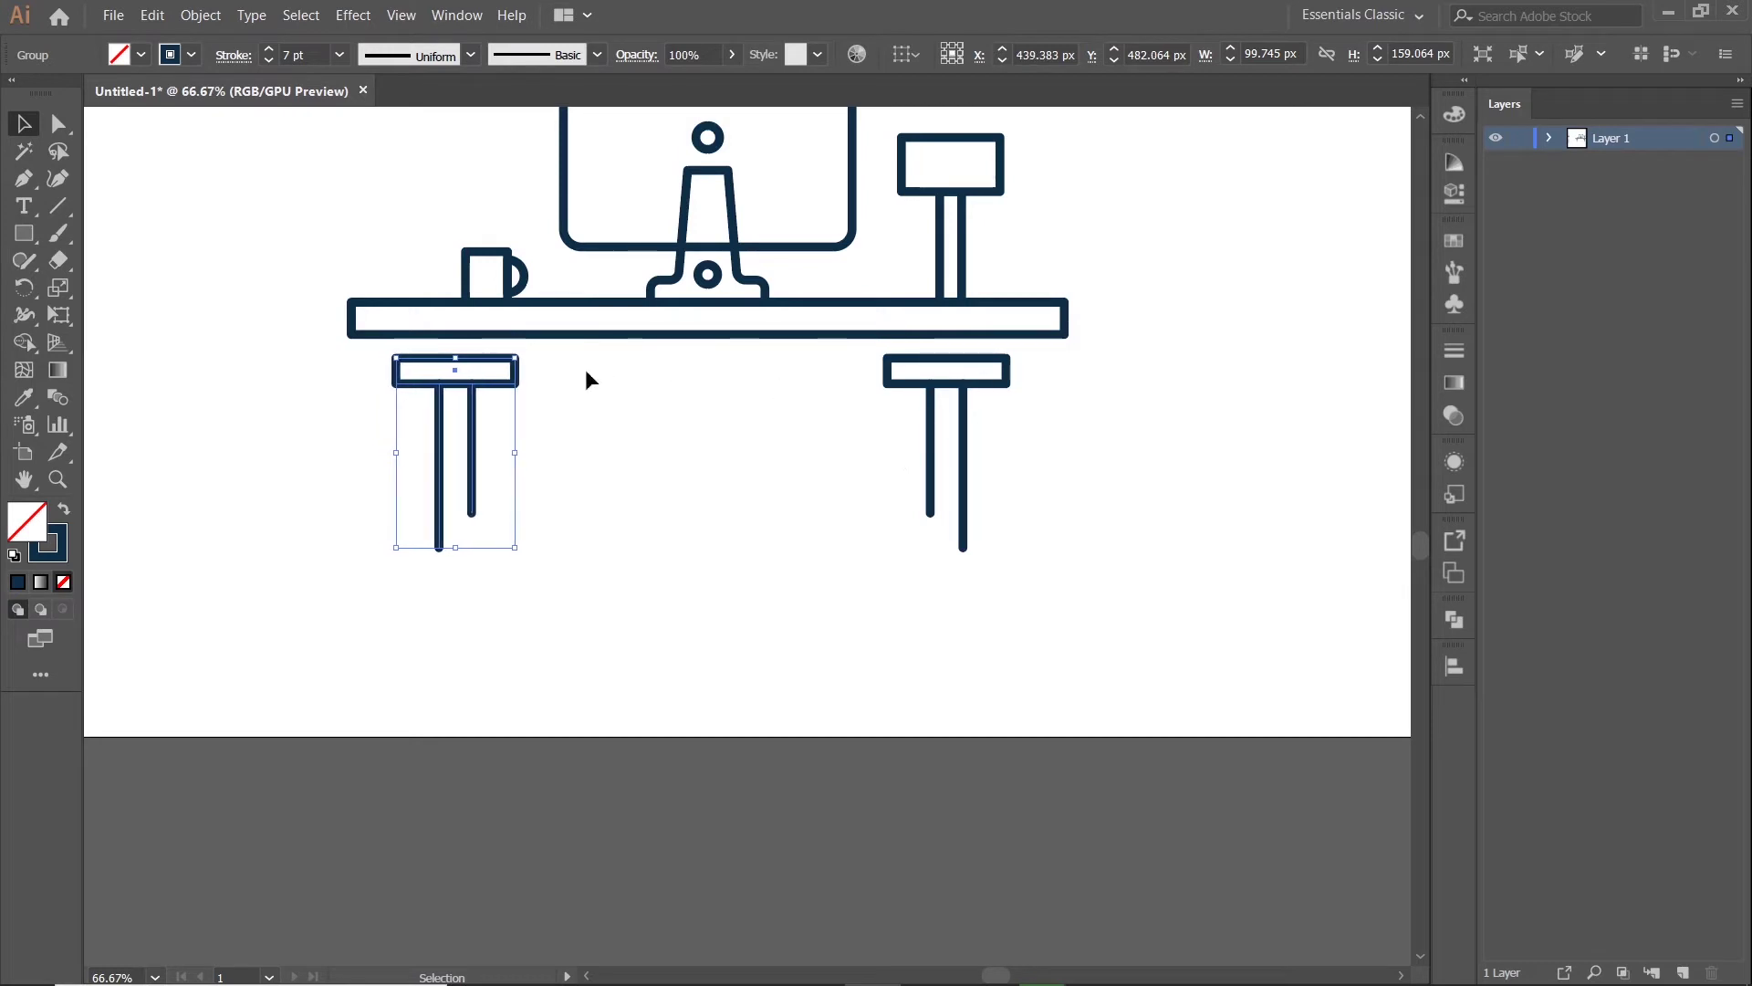
{"action": "left_click_drag", "start_coordinate": [502, 357], "coordinate": [546, 336]}
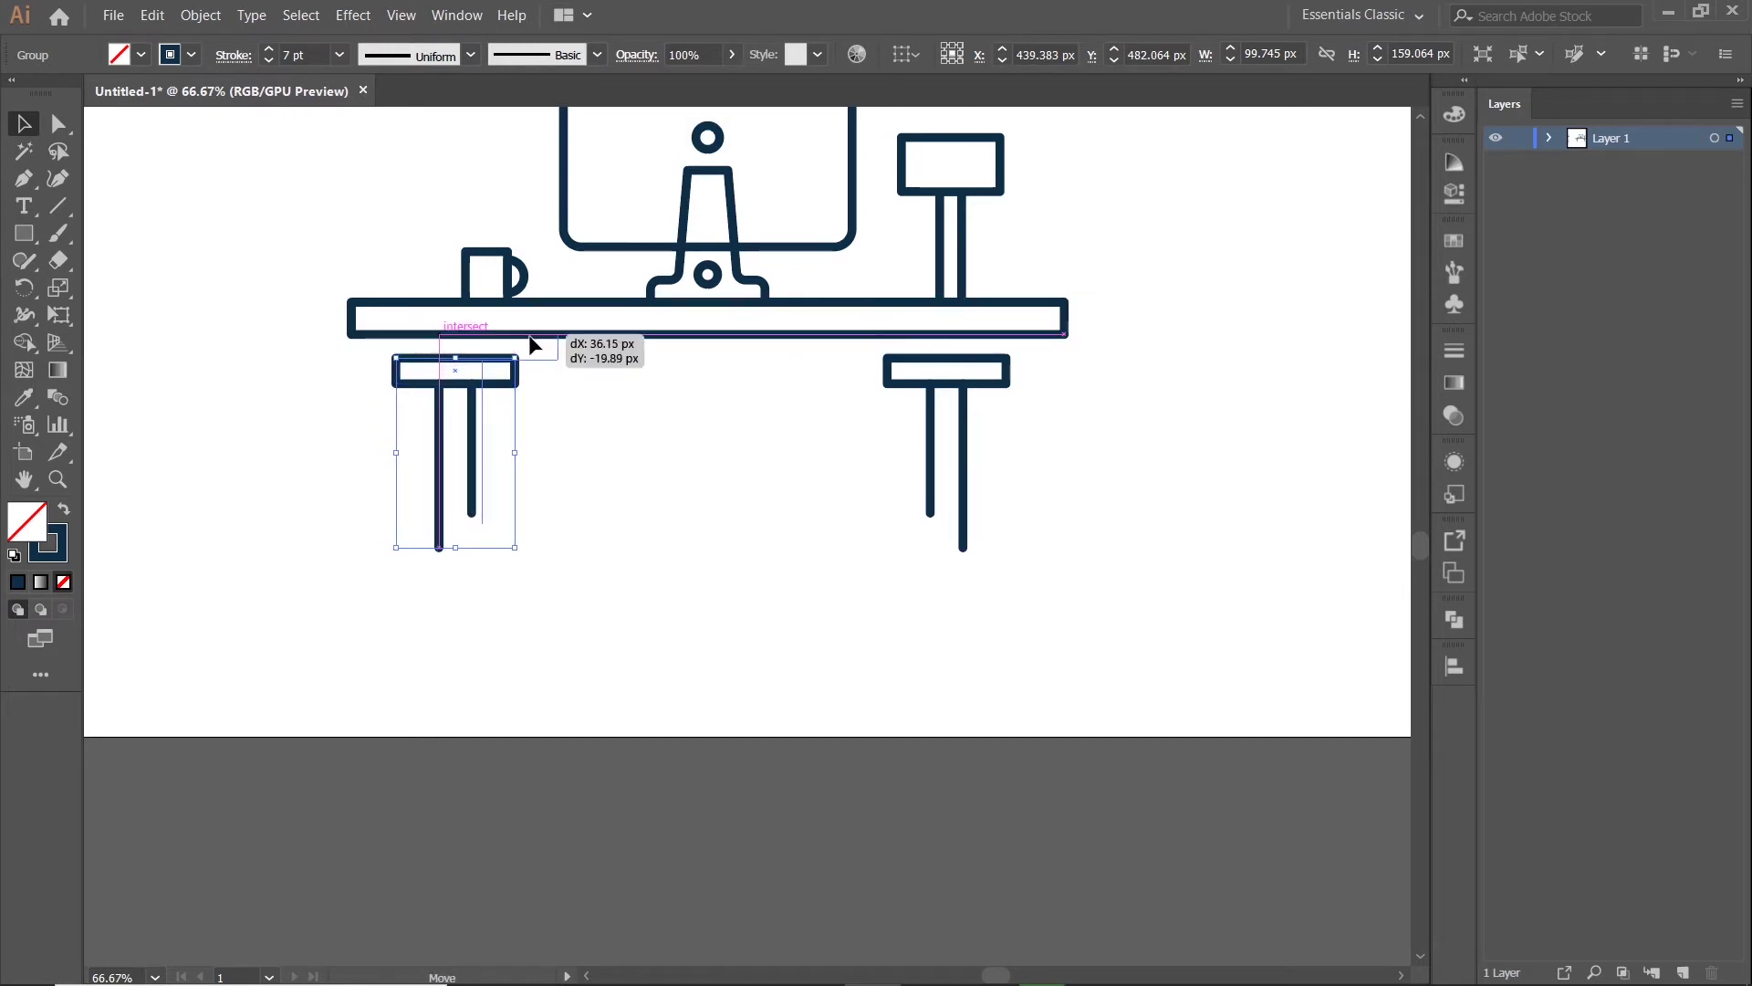
{"action": "left_click", "coordinate": [968, 366]}
{"action": "left_click_drag", "start_coordinate": [967, 367], "coordinate": [972, 344]}
{"action": "left_click", "coordinate": [1125, 364]}
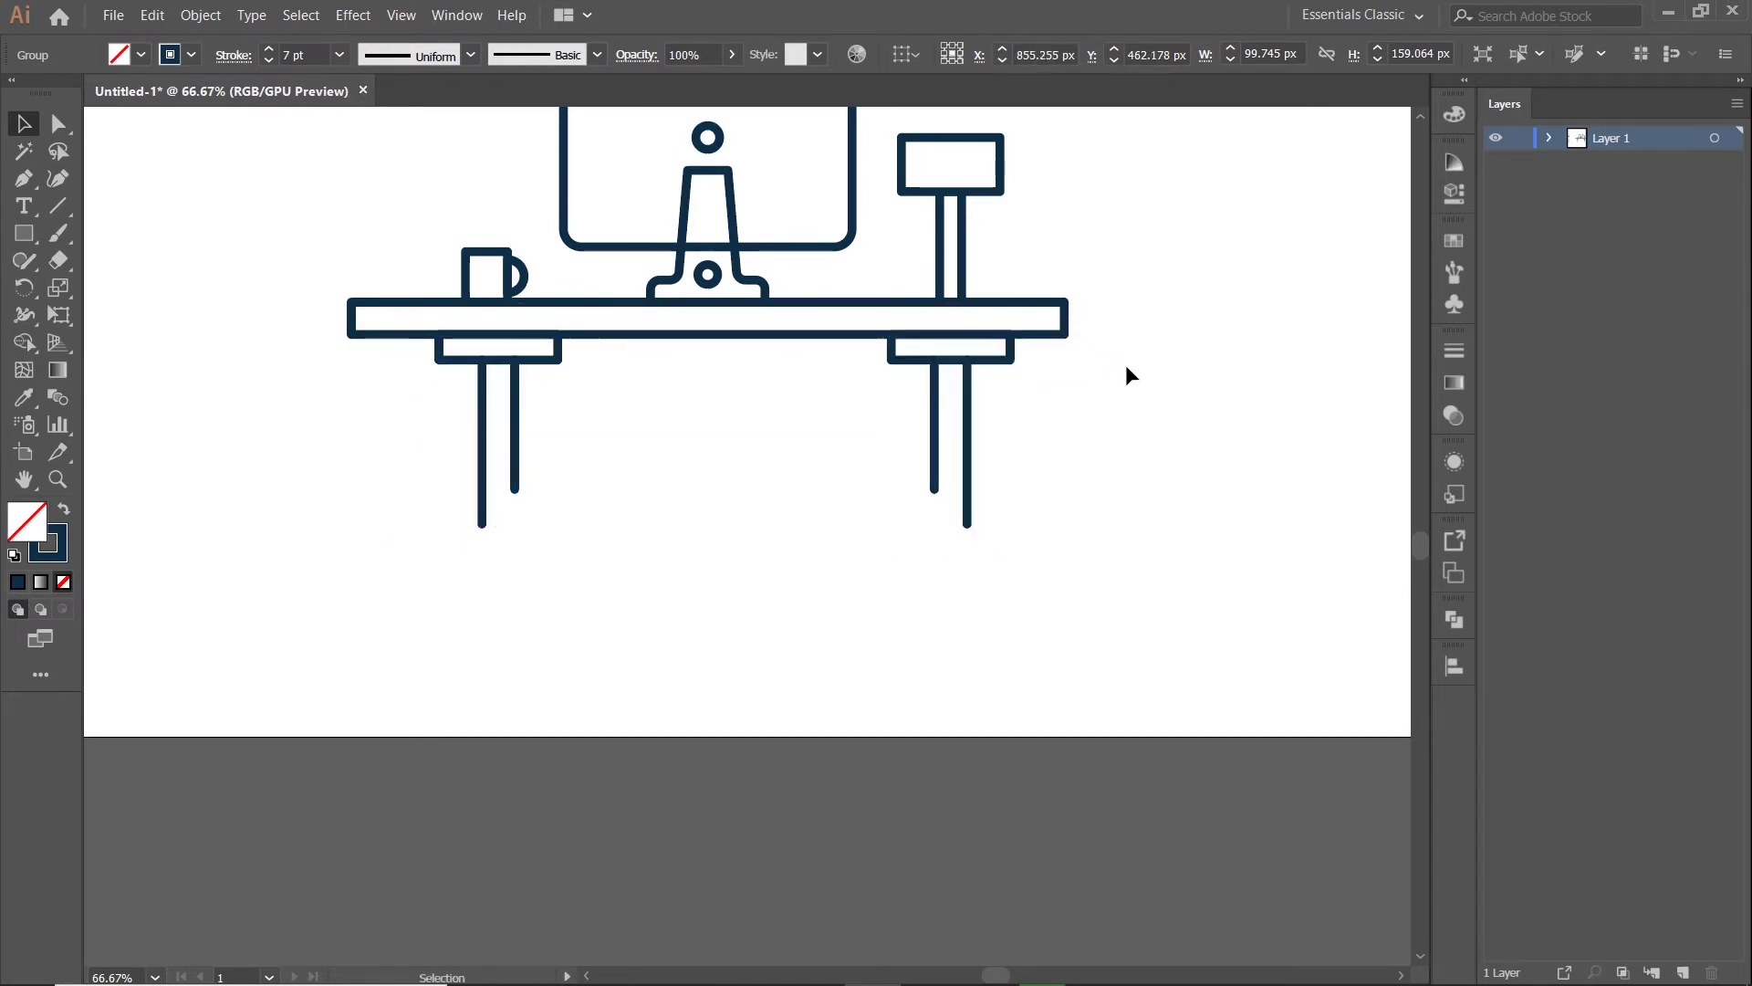
- Nudge the left and right leg pieces inward until they sit symmetrically near each end
{"action": "left_click", "coordinate": [1010, 363]}
{"action": "key", "text": "Left"}
{"action": "key", "text": "Left"}
{"action": "key", "text": "Left"}
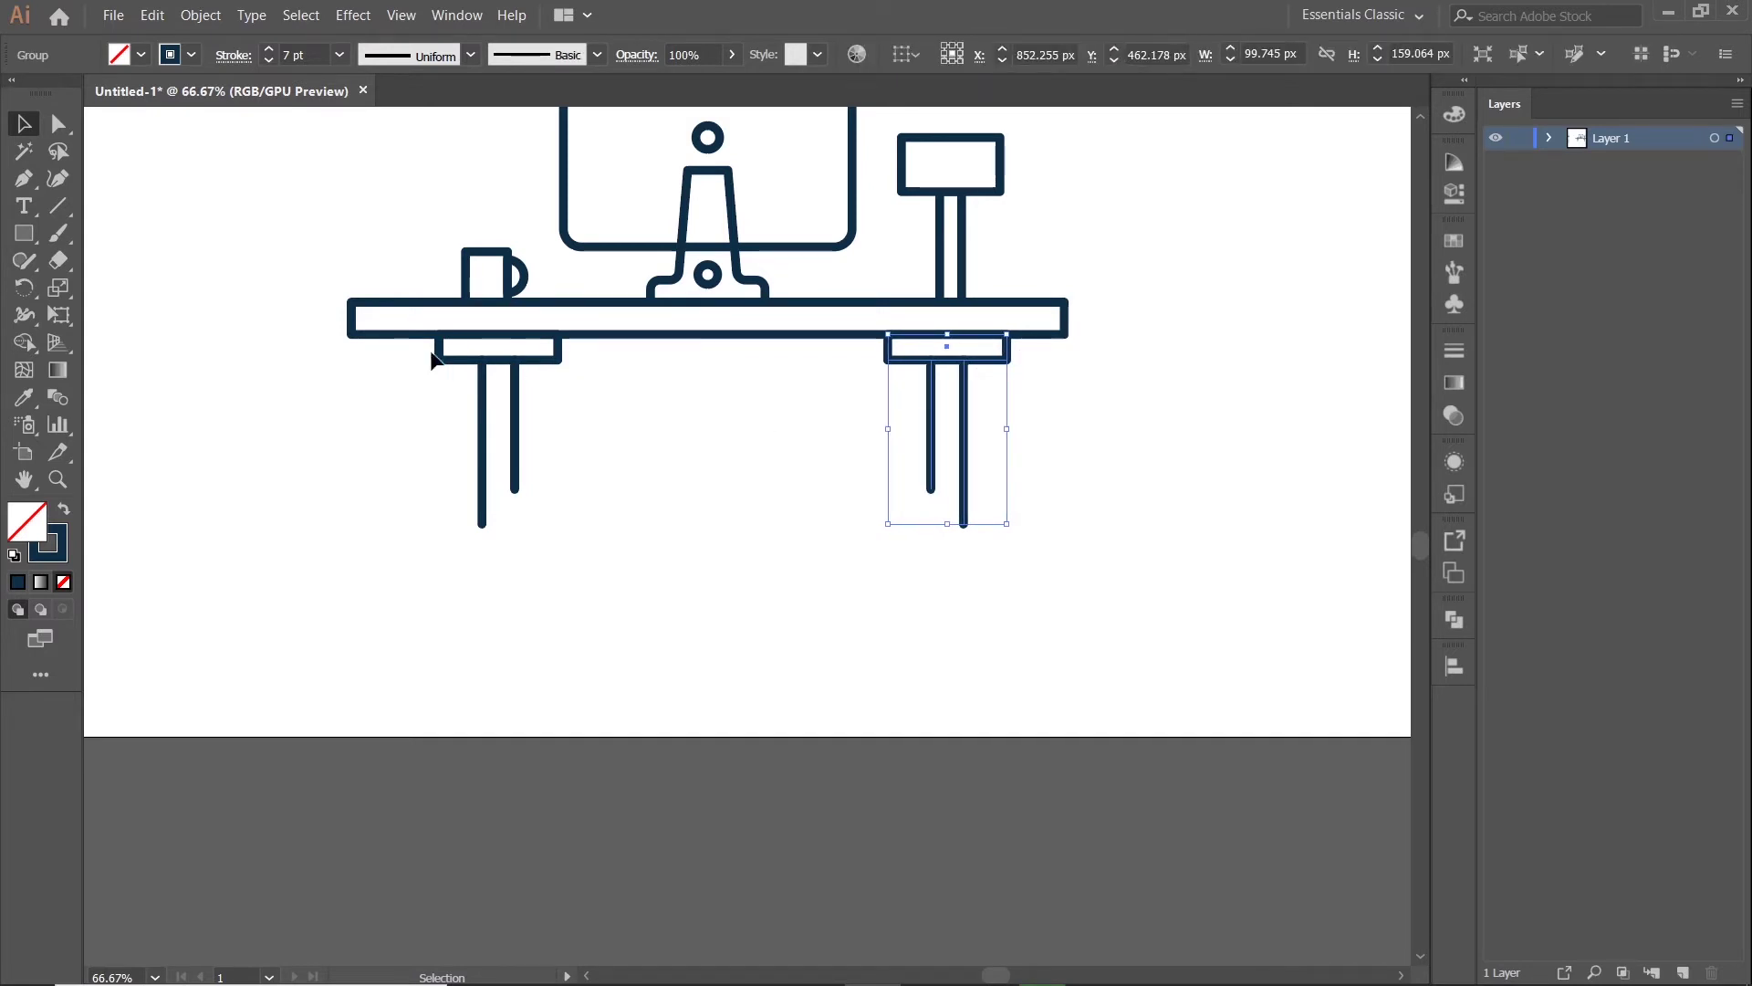
{"action": "left_click", "coordinate": [513, 365]}
{"action": "key", "text": "Left"}
{"action": "key", "text": "Left"}
{"action": "key", "text": "Left"}
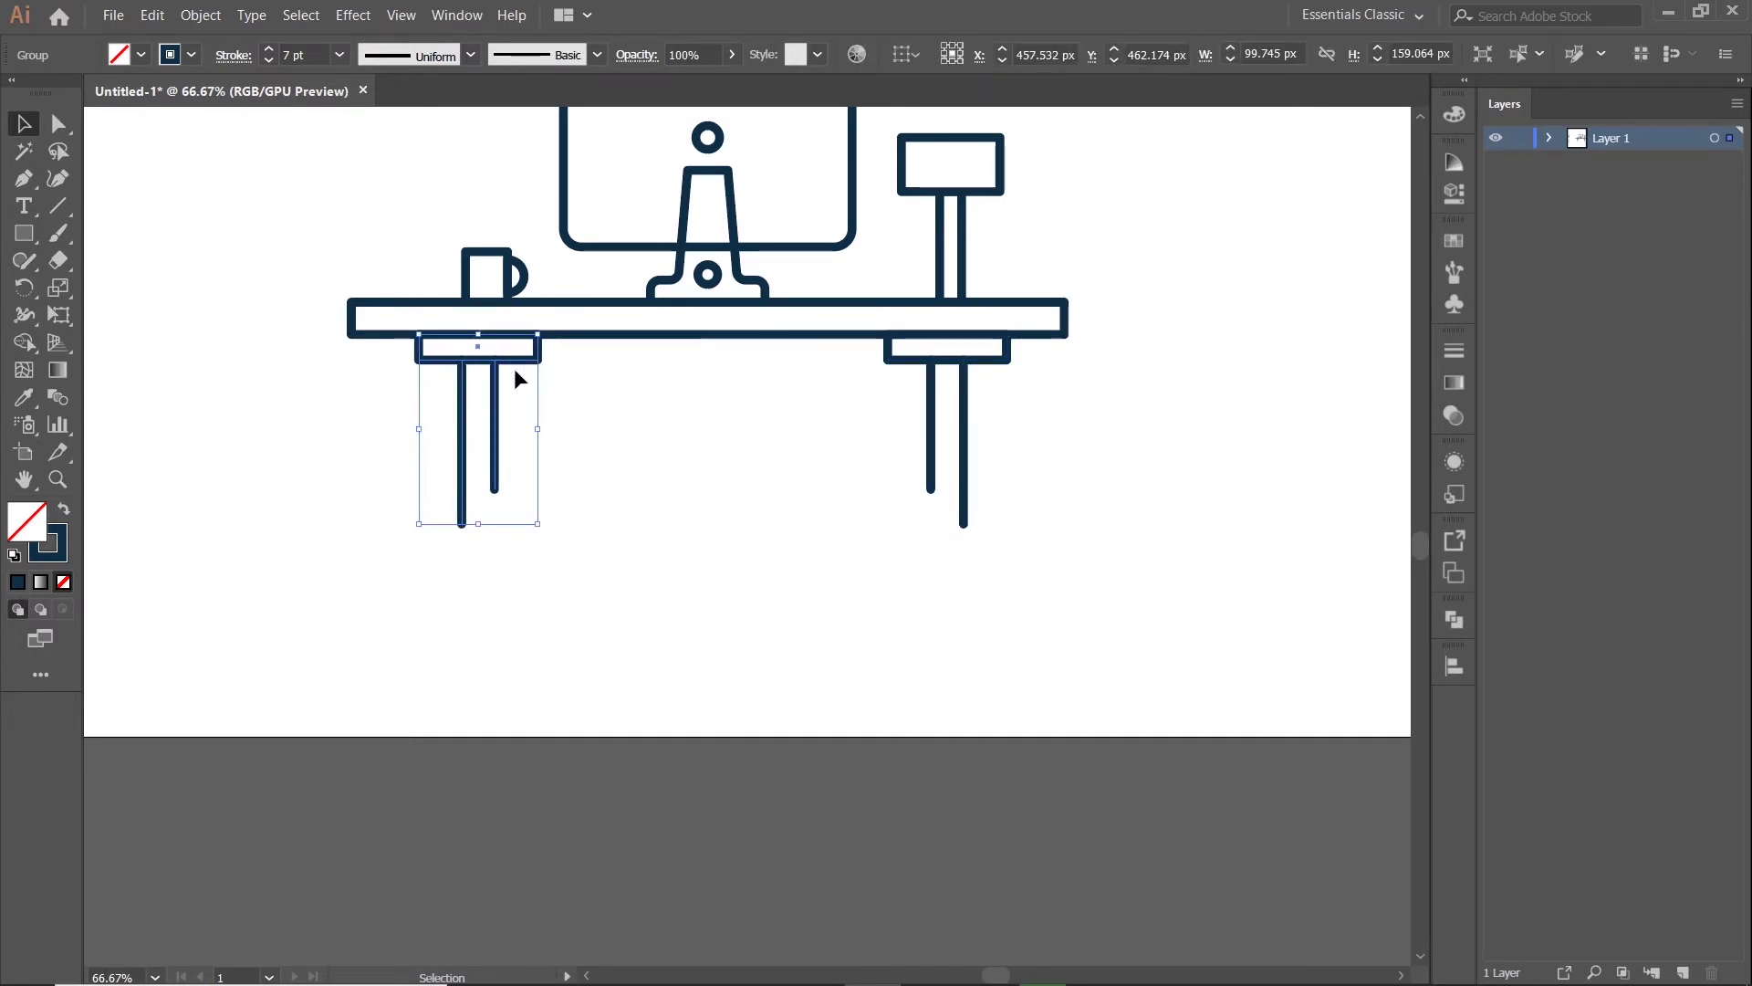
{"action": "key", "text": "Right"}
{"action": "key", "text": "Right"}
{"action": "key", "text": "Right"}
{"action": "key", "text": "Right"}
{"action": "key", "text": "Right"}
{"action": "key", "text": "Right"}
{"action": "key", "text": "Right"}
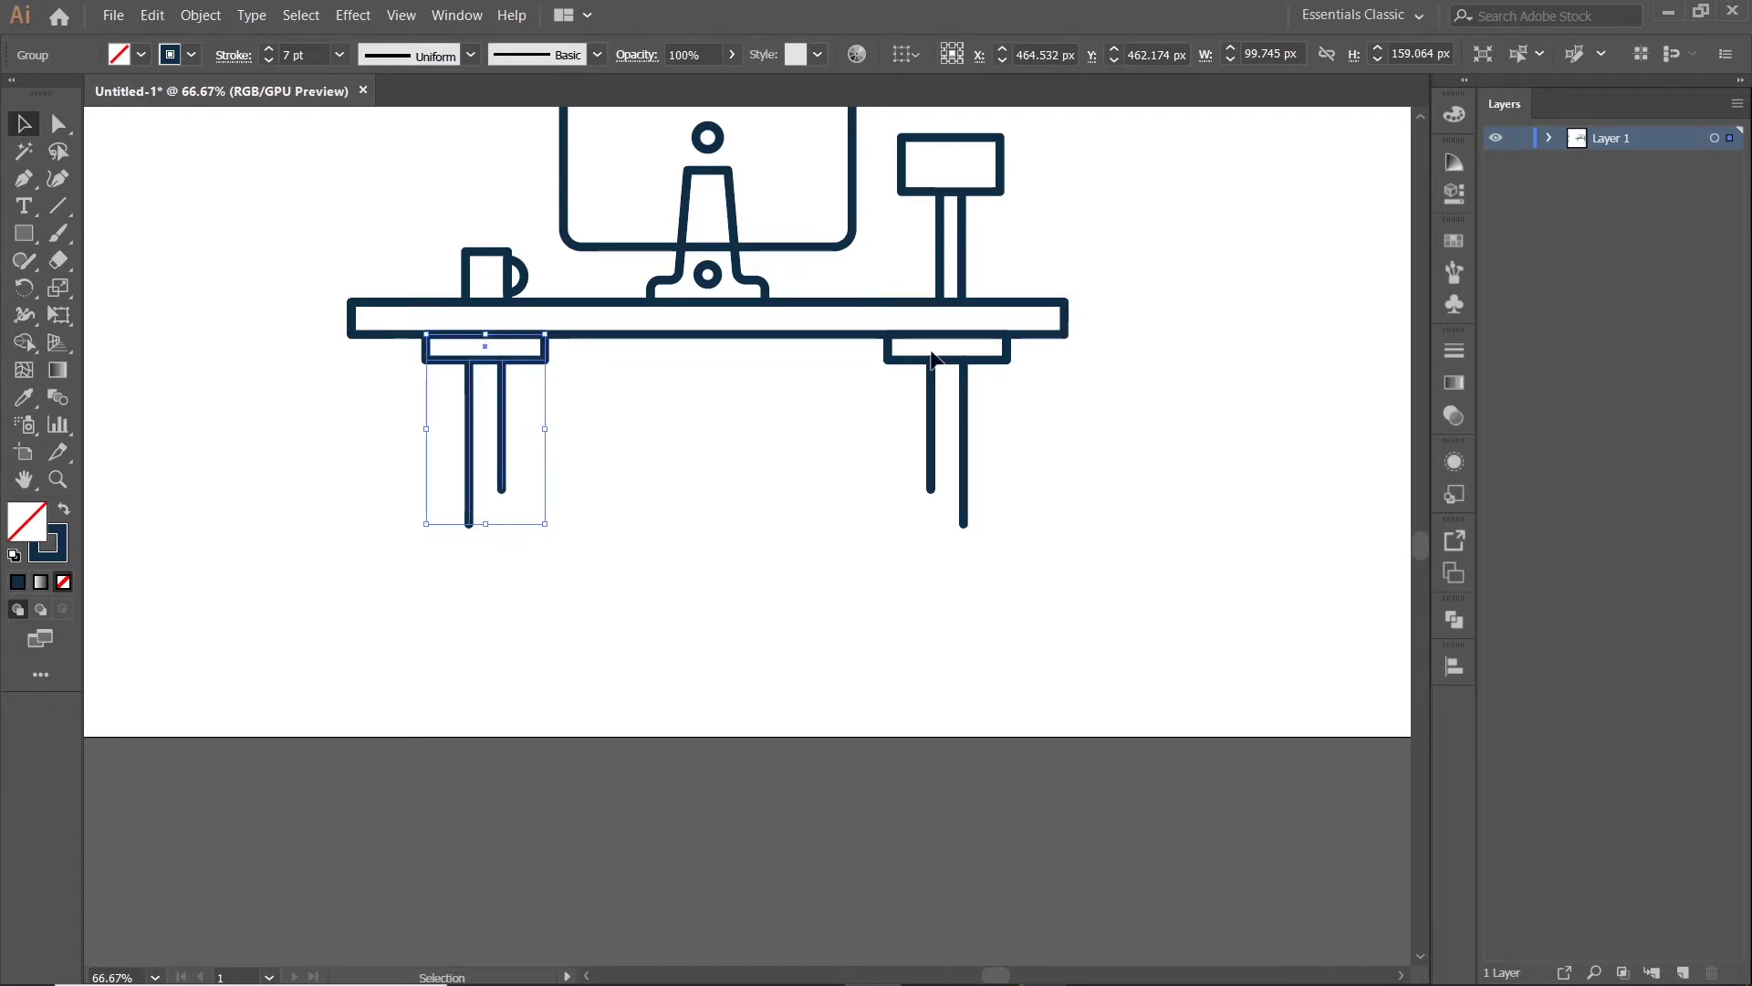
{"action": "left_click_drag", "start_coordinate": [930, 357], "coordinate": [929, 363]}
{"action": "key", "text": "Left"}
{"action": "key", "text": "Left"}
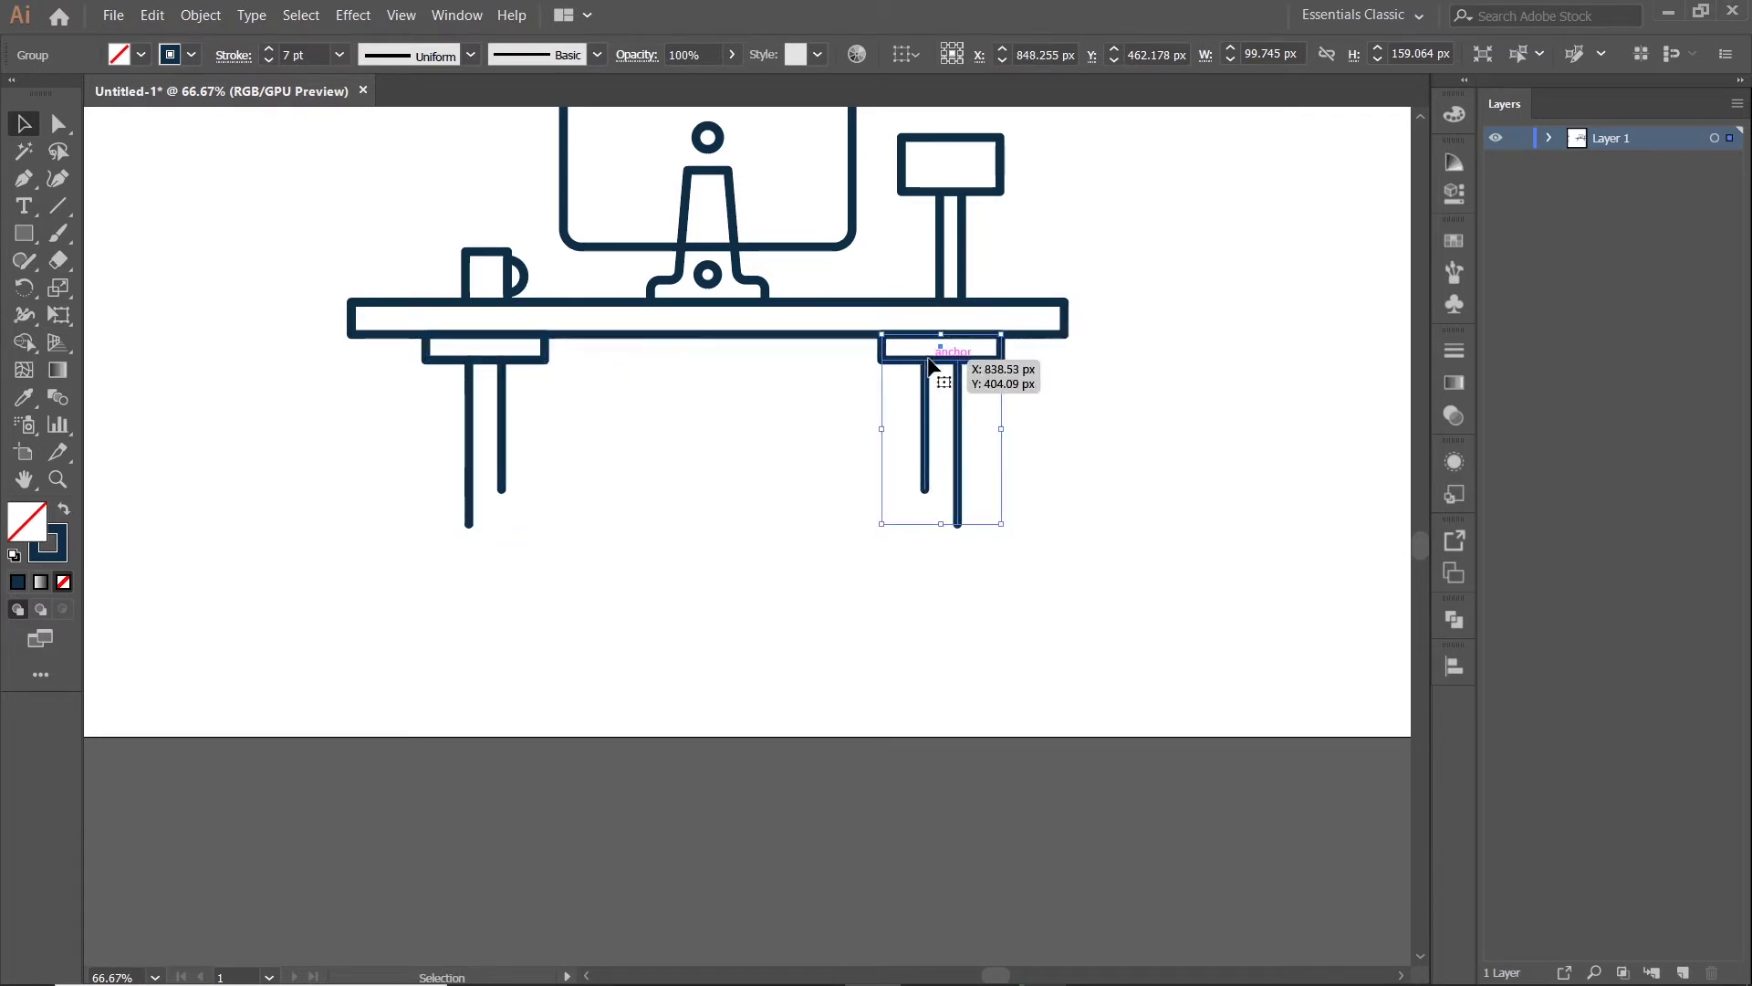
{"action": "key", "text": "Left"}
{"action": "key", "text": "Left"}
{"action": "key", "text": "Left"}
{"action": "key", "text": "Left"}
{"action": "key", "text": "Left"}
{"action": "key", "text": "Left"}
{"action": "key", "text": "Left"}
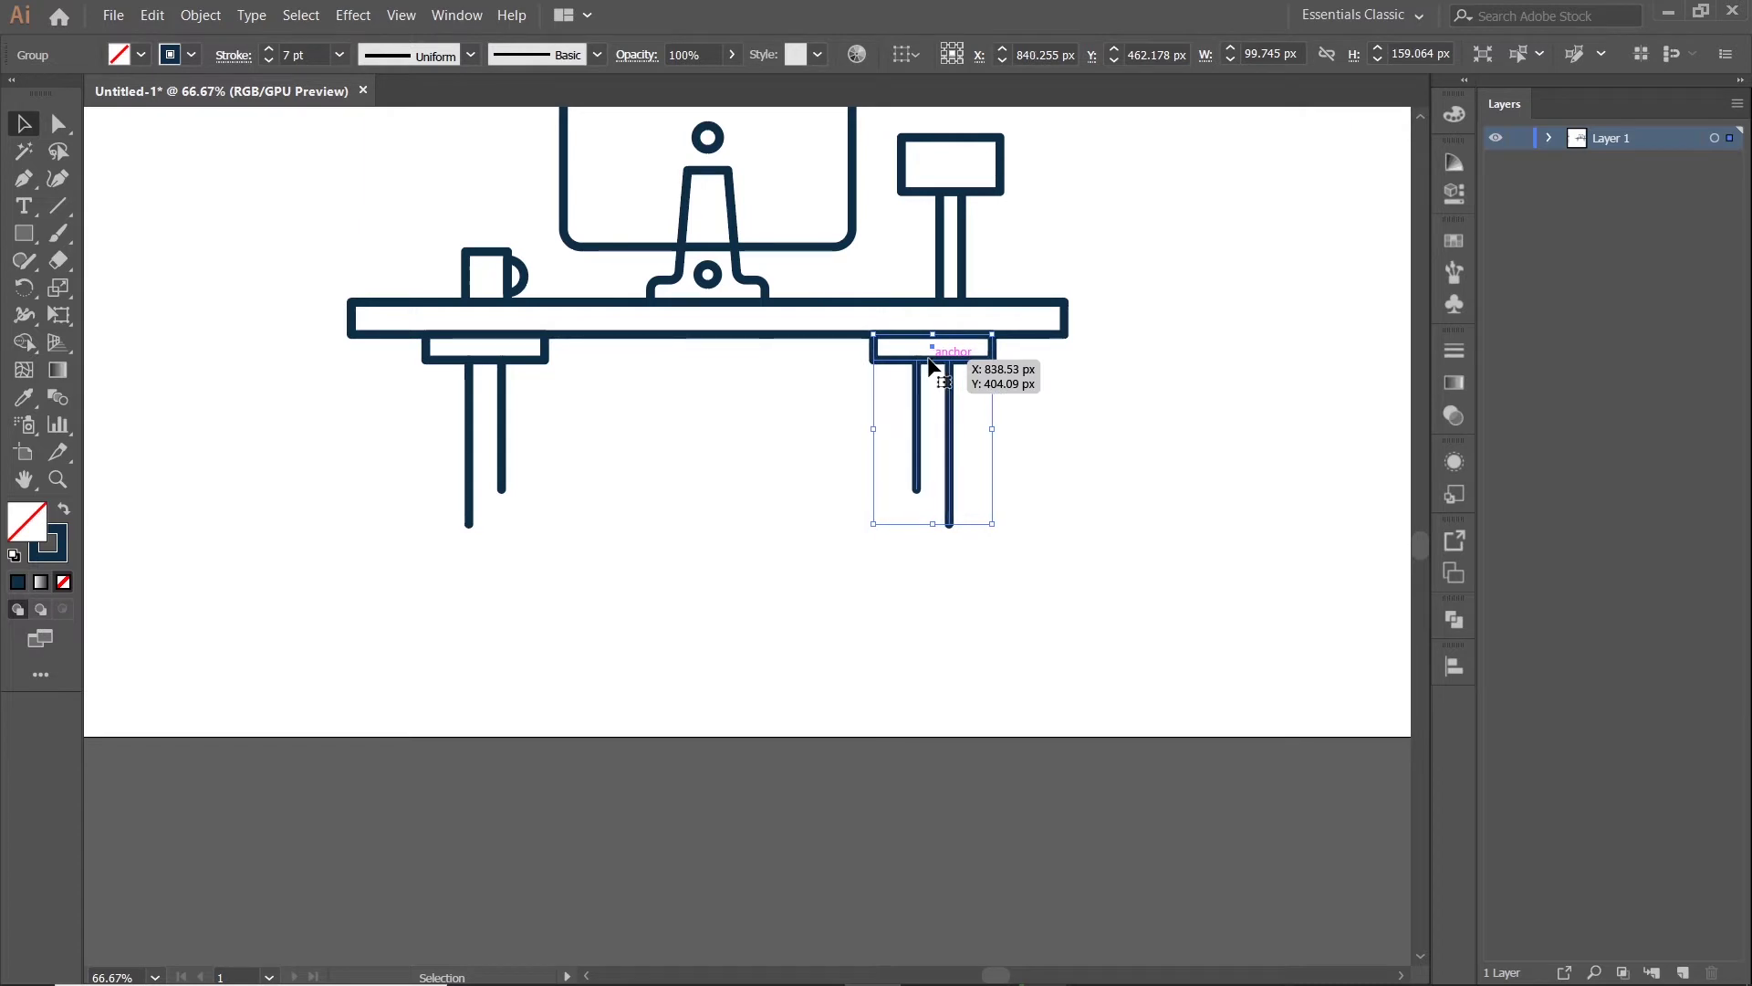
{"action": "left_click", "coordinate": [1016, 418]}
- Group all the desk and computer artwork together
{"action": "key", "text": "ctrl+minus"}
{"action": "key", "text": "ctrl+minus"}
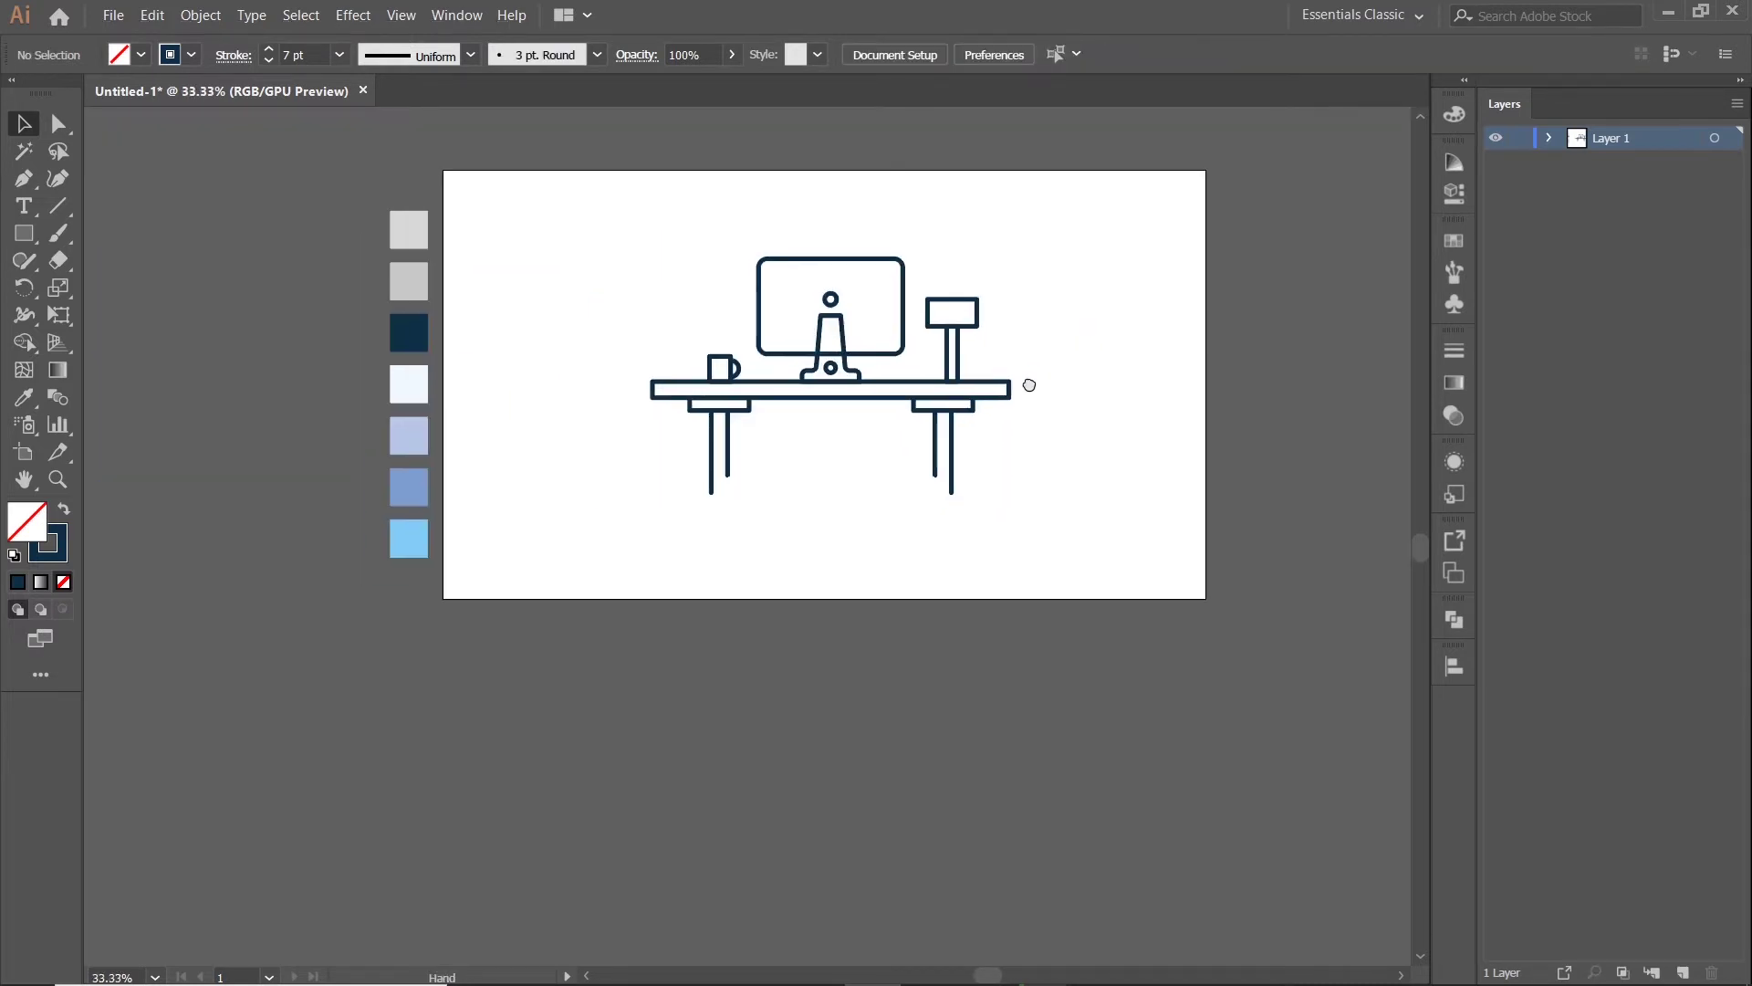
{"action": "left_click_drag", "start_coordinate": [1030, 385], "coordinate": [1110, 393]}
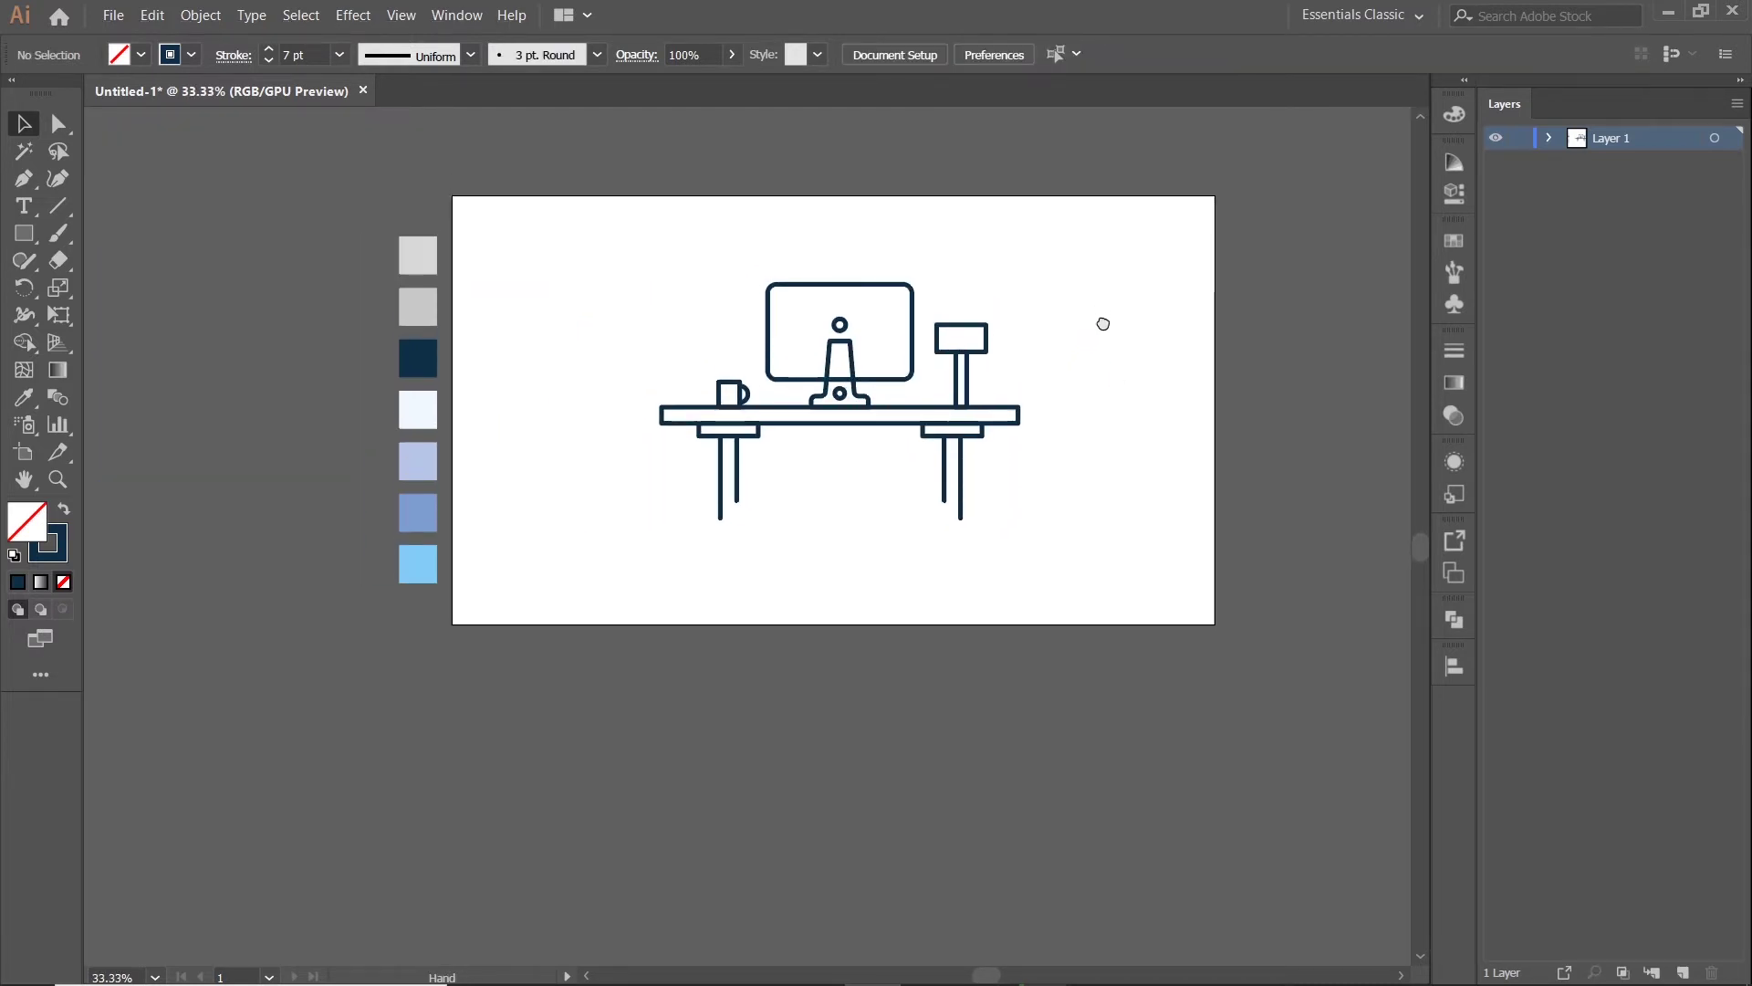
{"action": "left_click_drag", "start_coordinate": [587, 234], "coordinate": [1049, 523]}
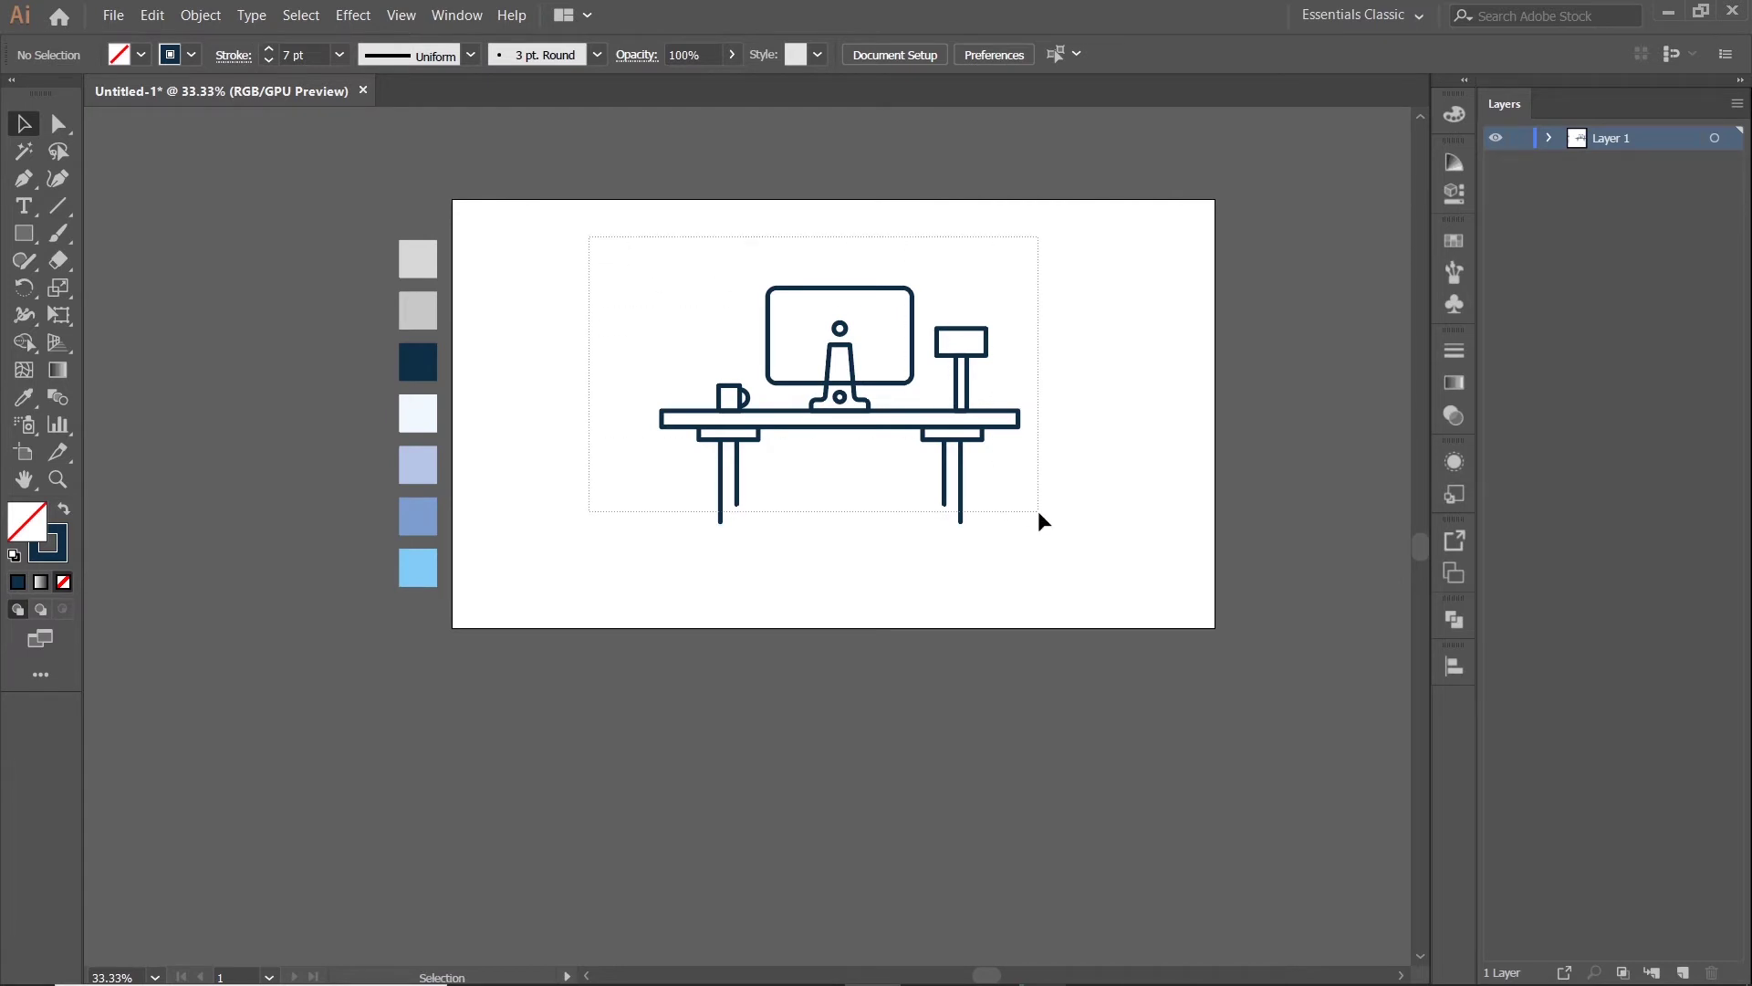
{"action": "right_click", "coordinate": [928, 417]}
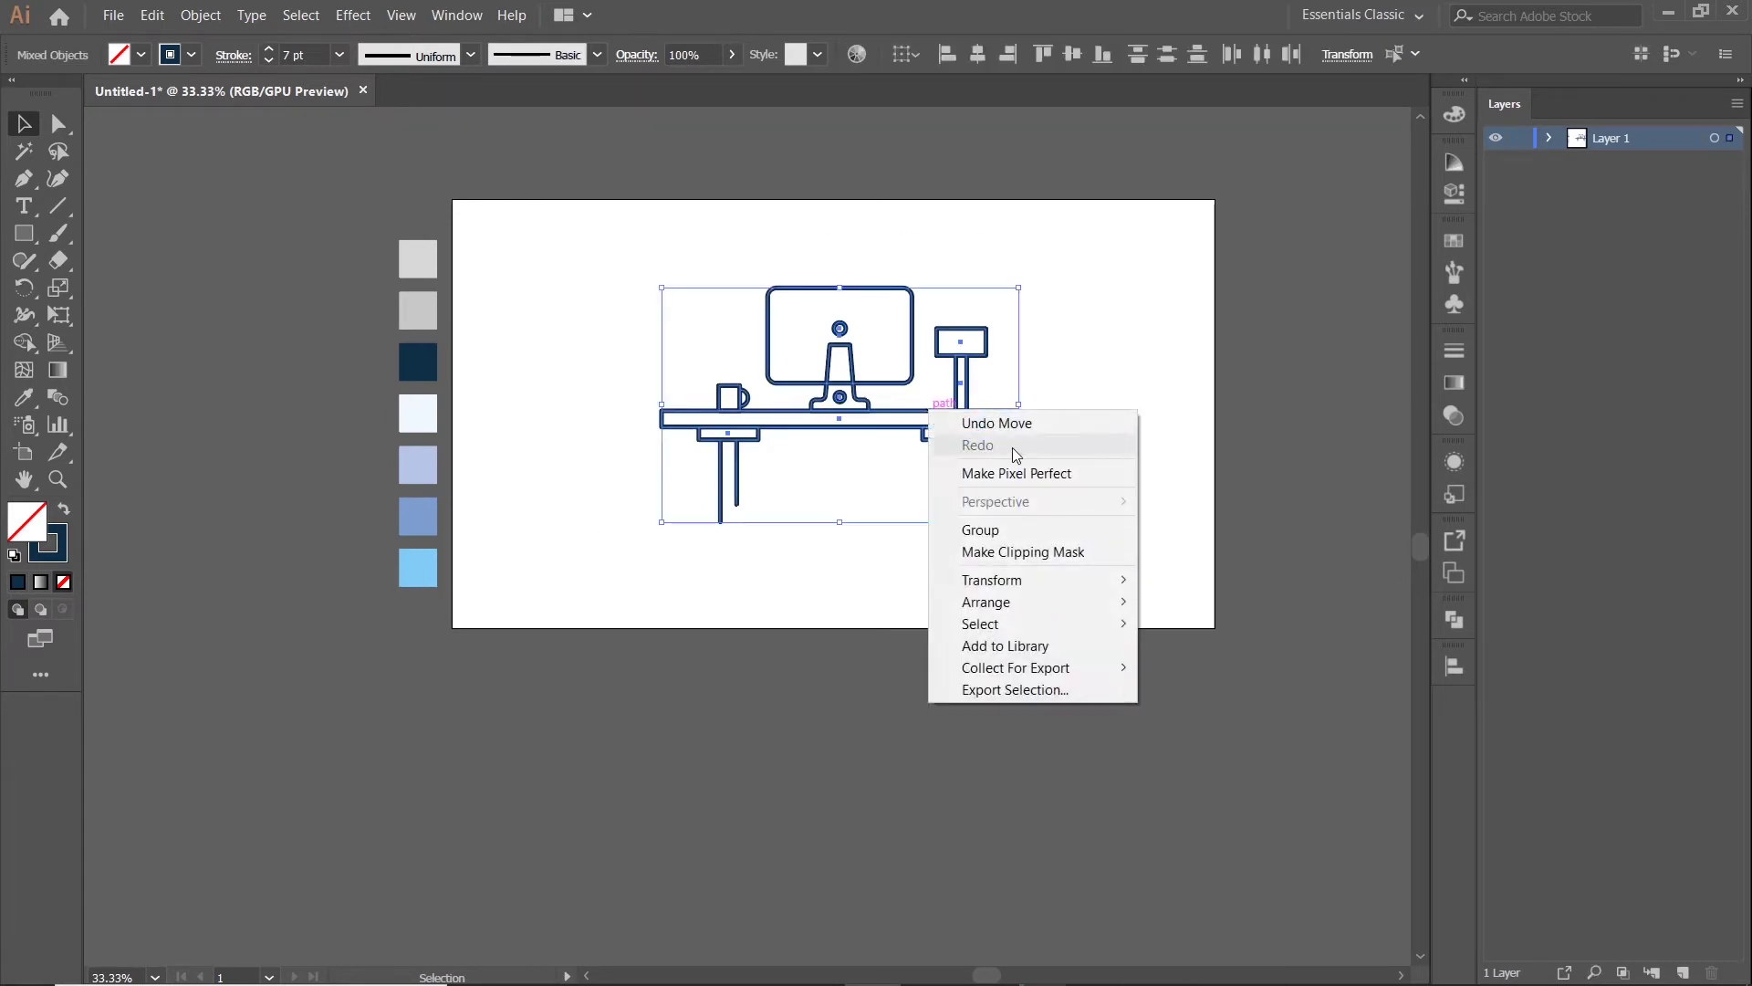
{"action": "left_click", "coordinate": [999, 524]}
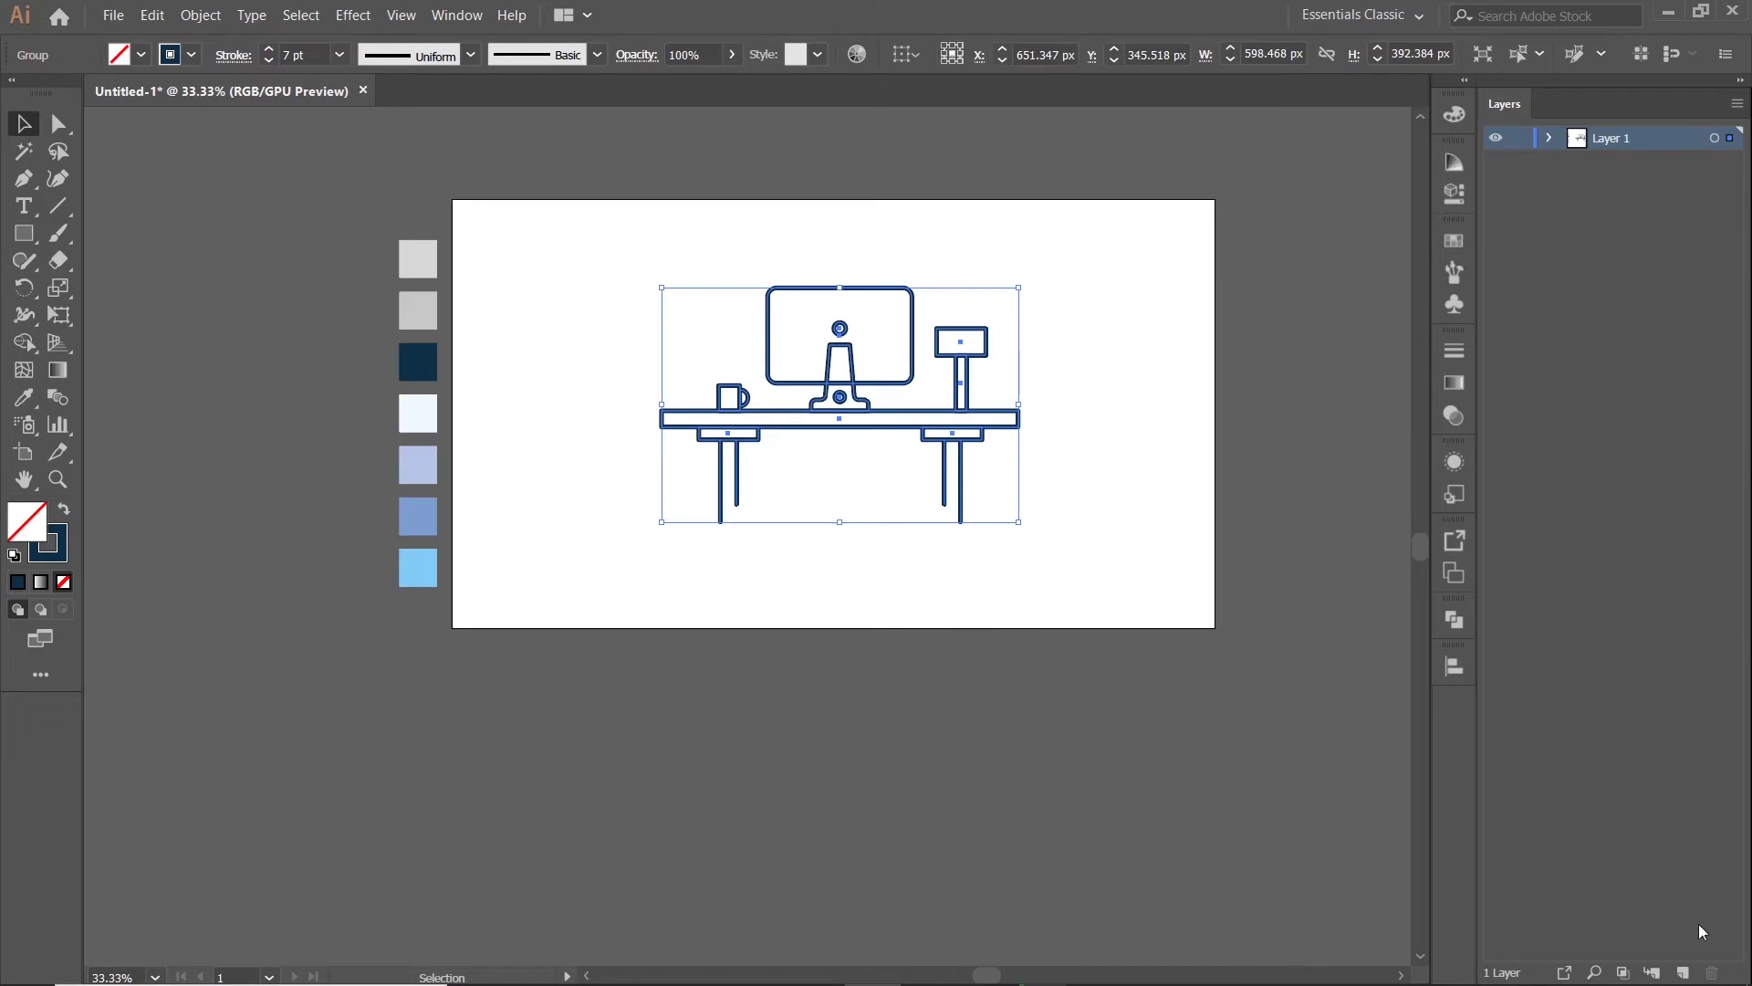
- Add Layer 2, move the top group onto it, and lock Layer 2
{"action": "left_click", "coordinate": [1682, 973]}
{"action": "left_click", "coordinate": [1549, 165]}
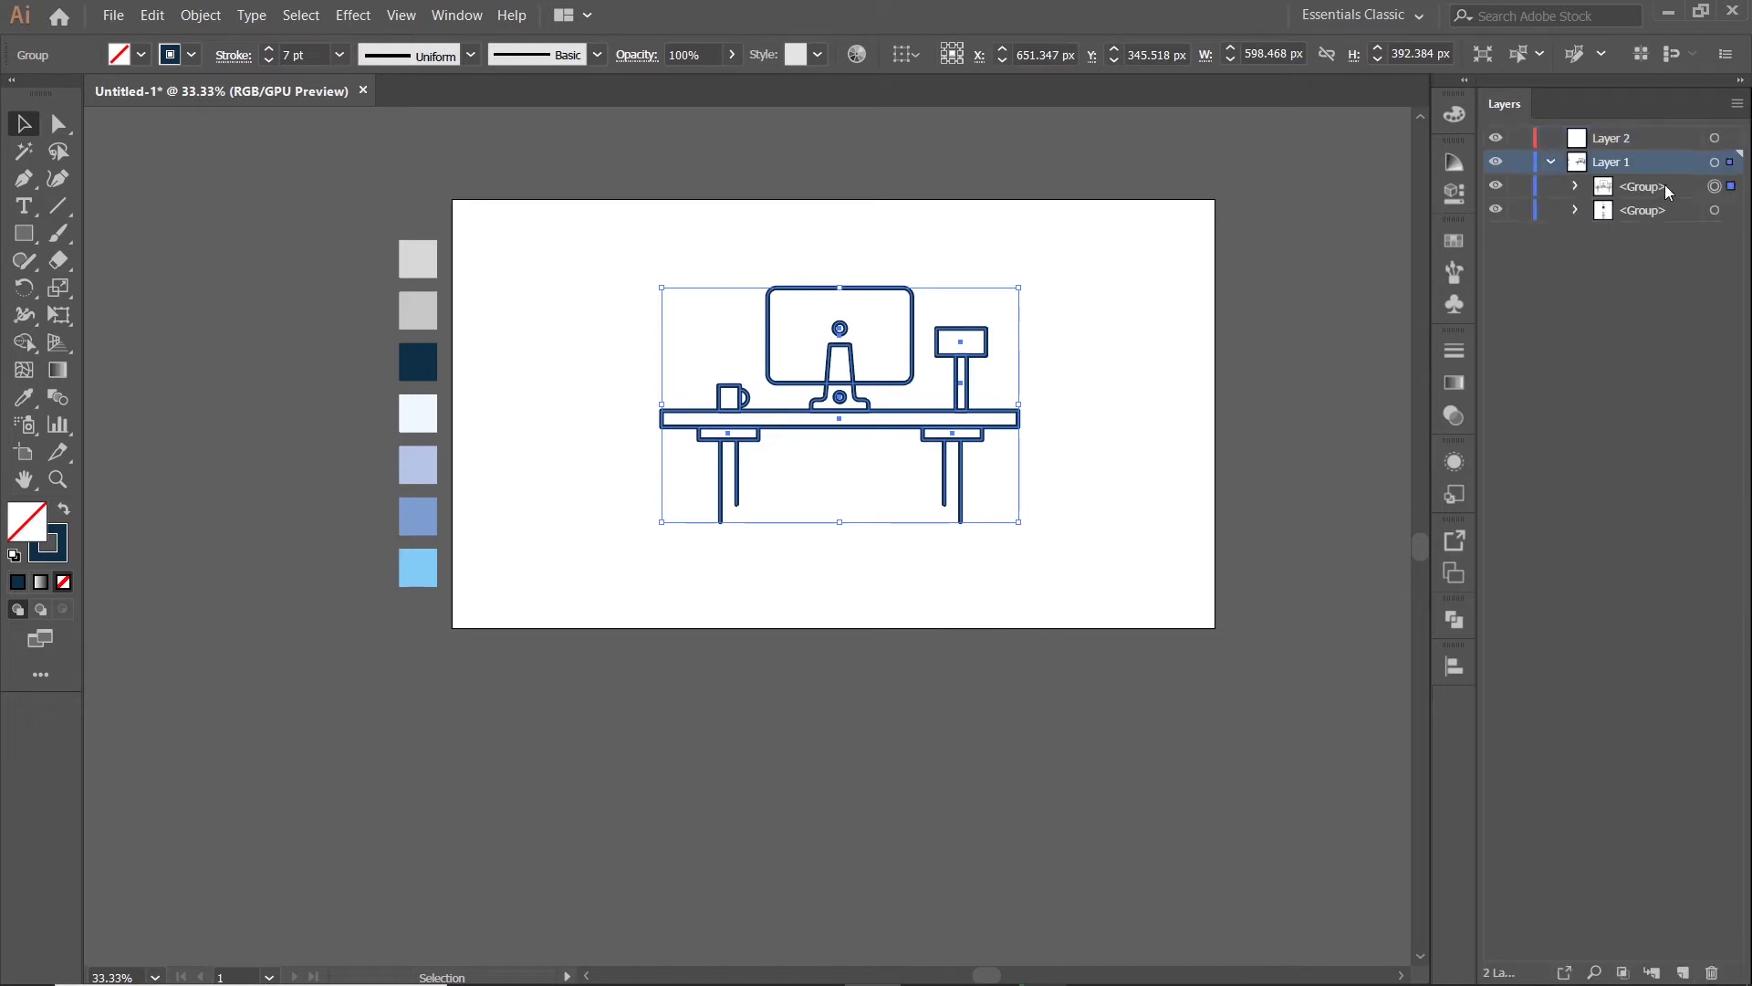
{"action": "left_click_drag", "start_coordinate": [1665, 184], "coordinate": [1721, 657]}
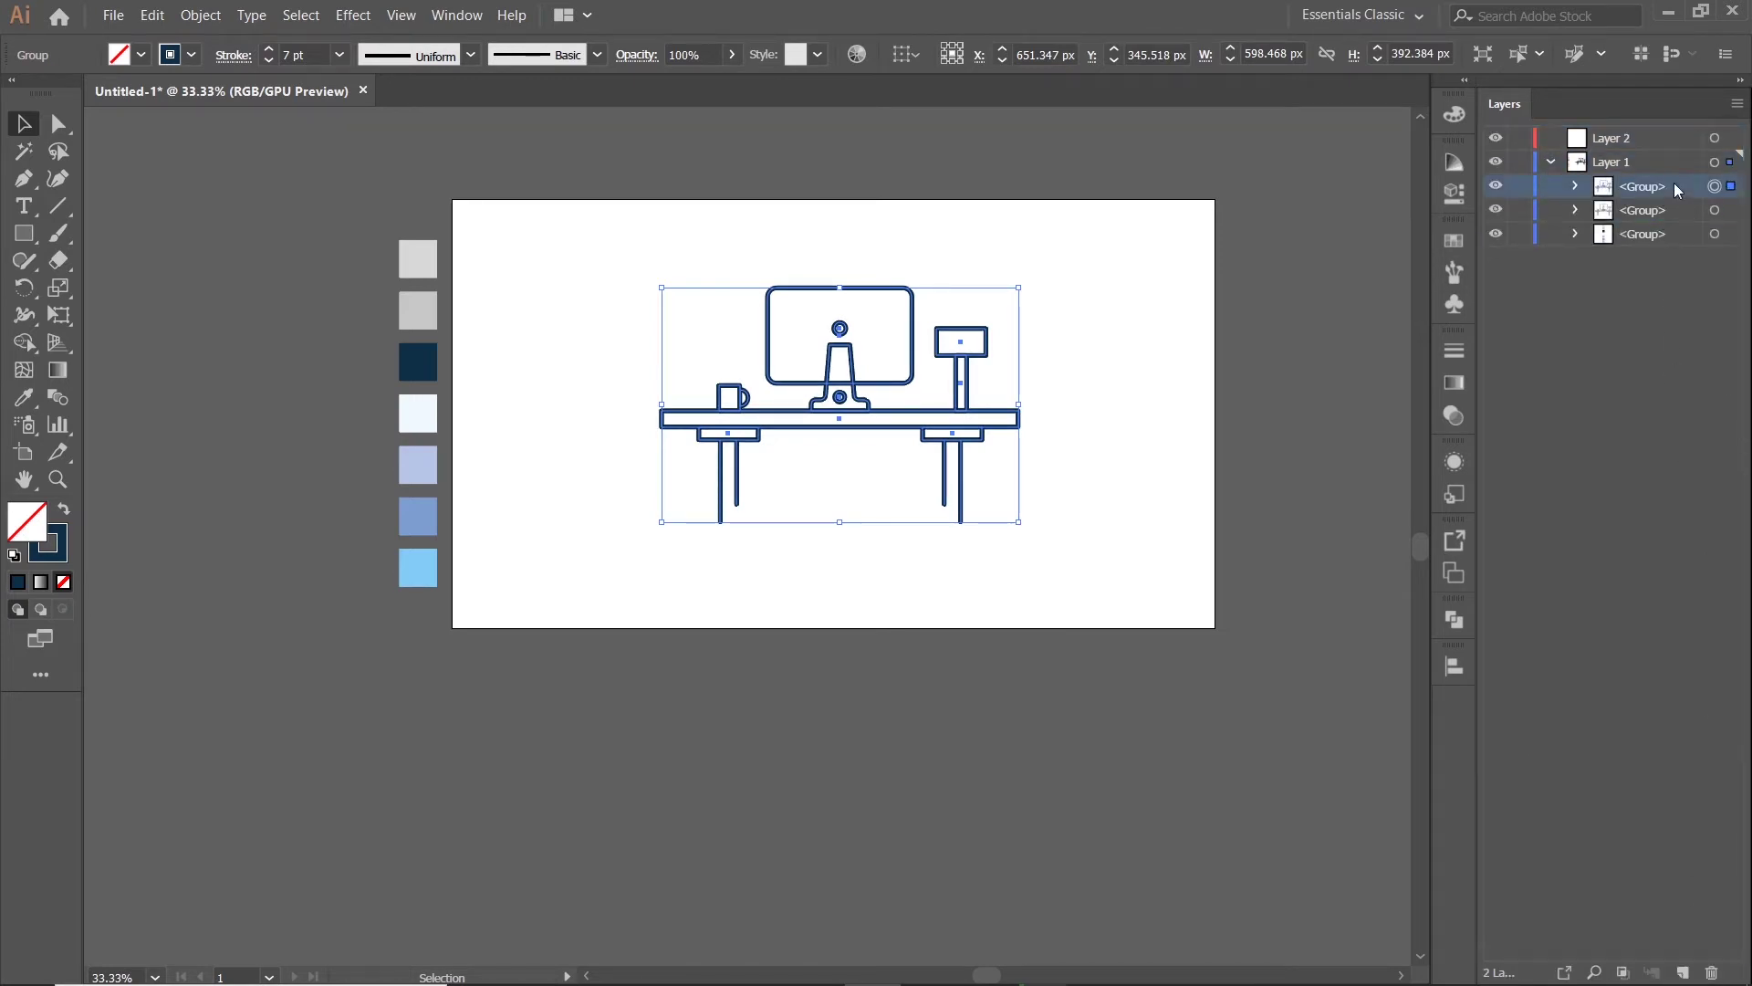
{"action": "left_click_drag", "start_coordinate": [1686, 975], "coordinate": [1642, 139]}
{"action": "left_click", "coordinate": [1550, 162]}
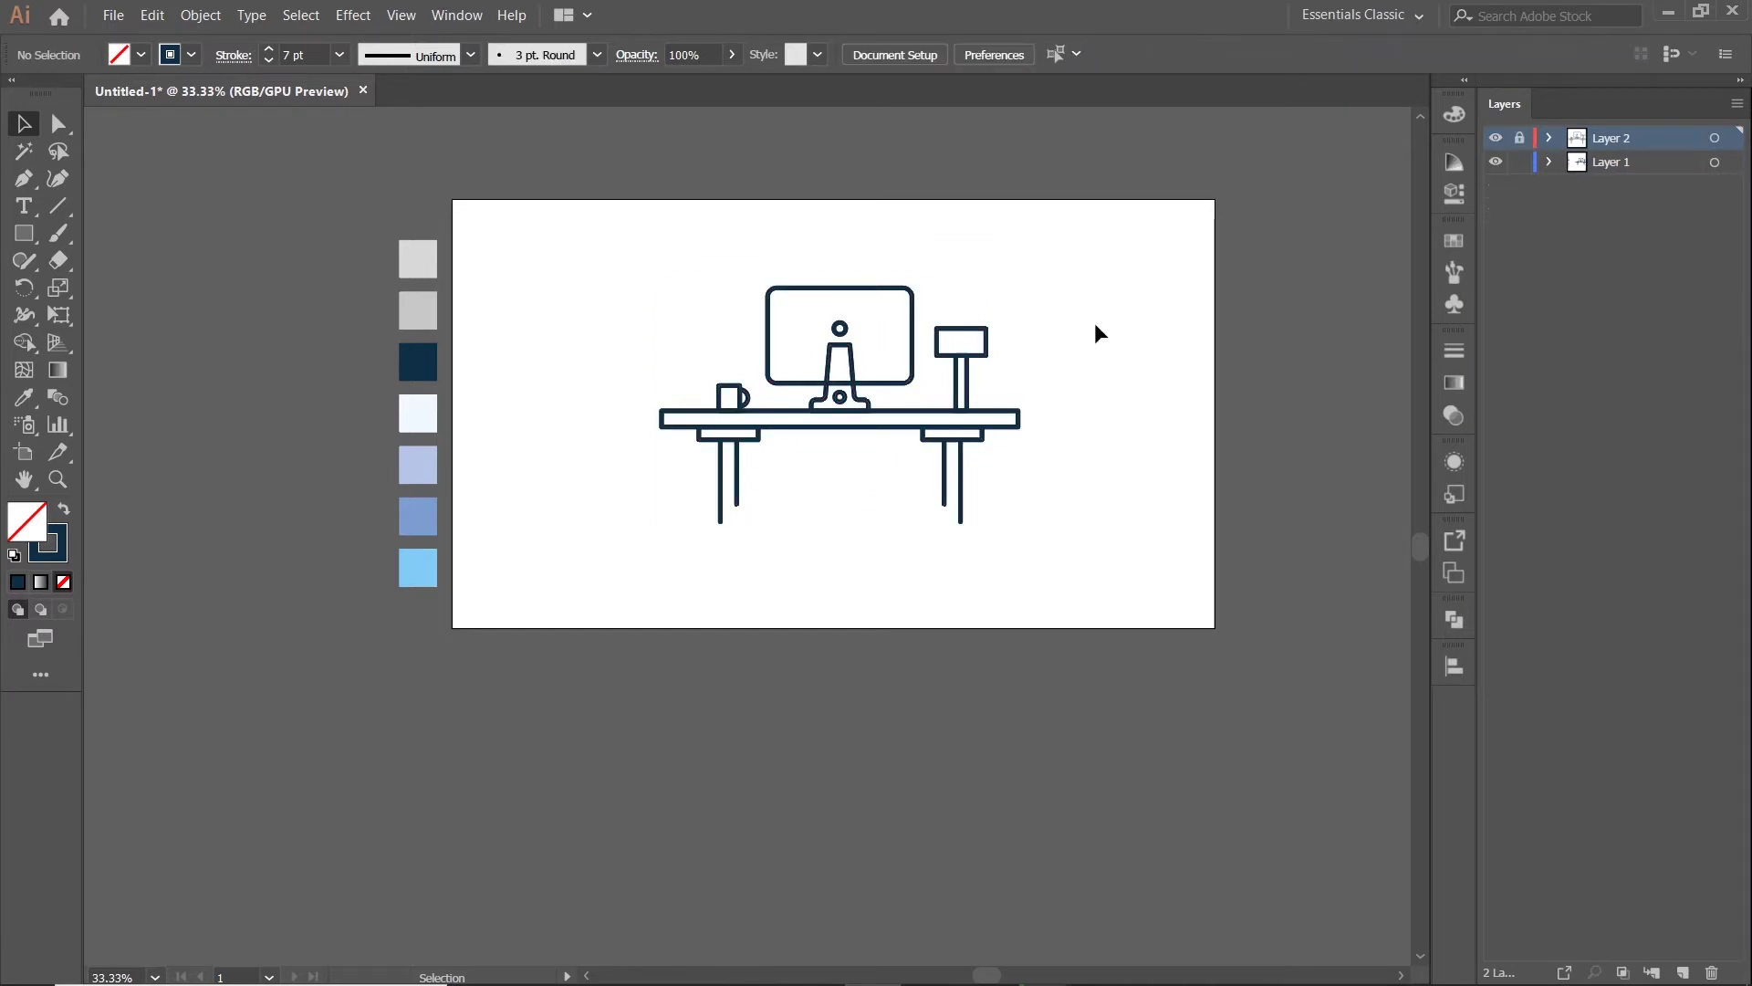
- Ungroup the Layer 1 artwork, add Layer 3 below Layer 1, and lock Layer 1
{"action": "right_click", "coordinate": [1004, 416]}
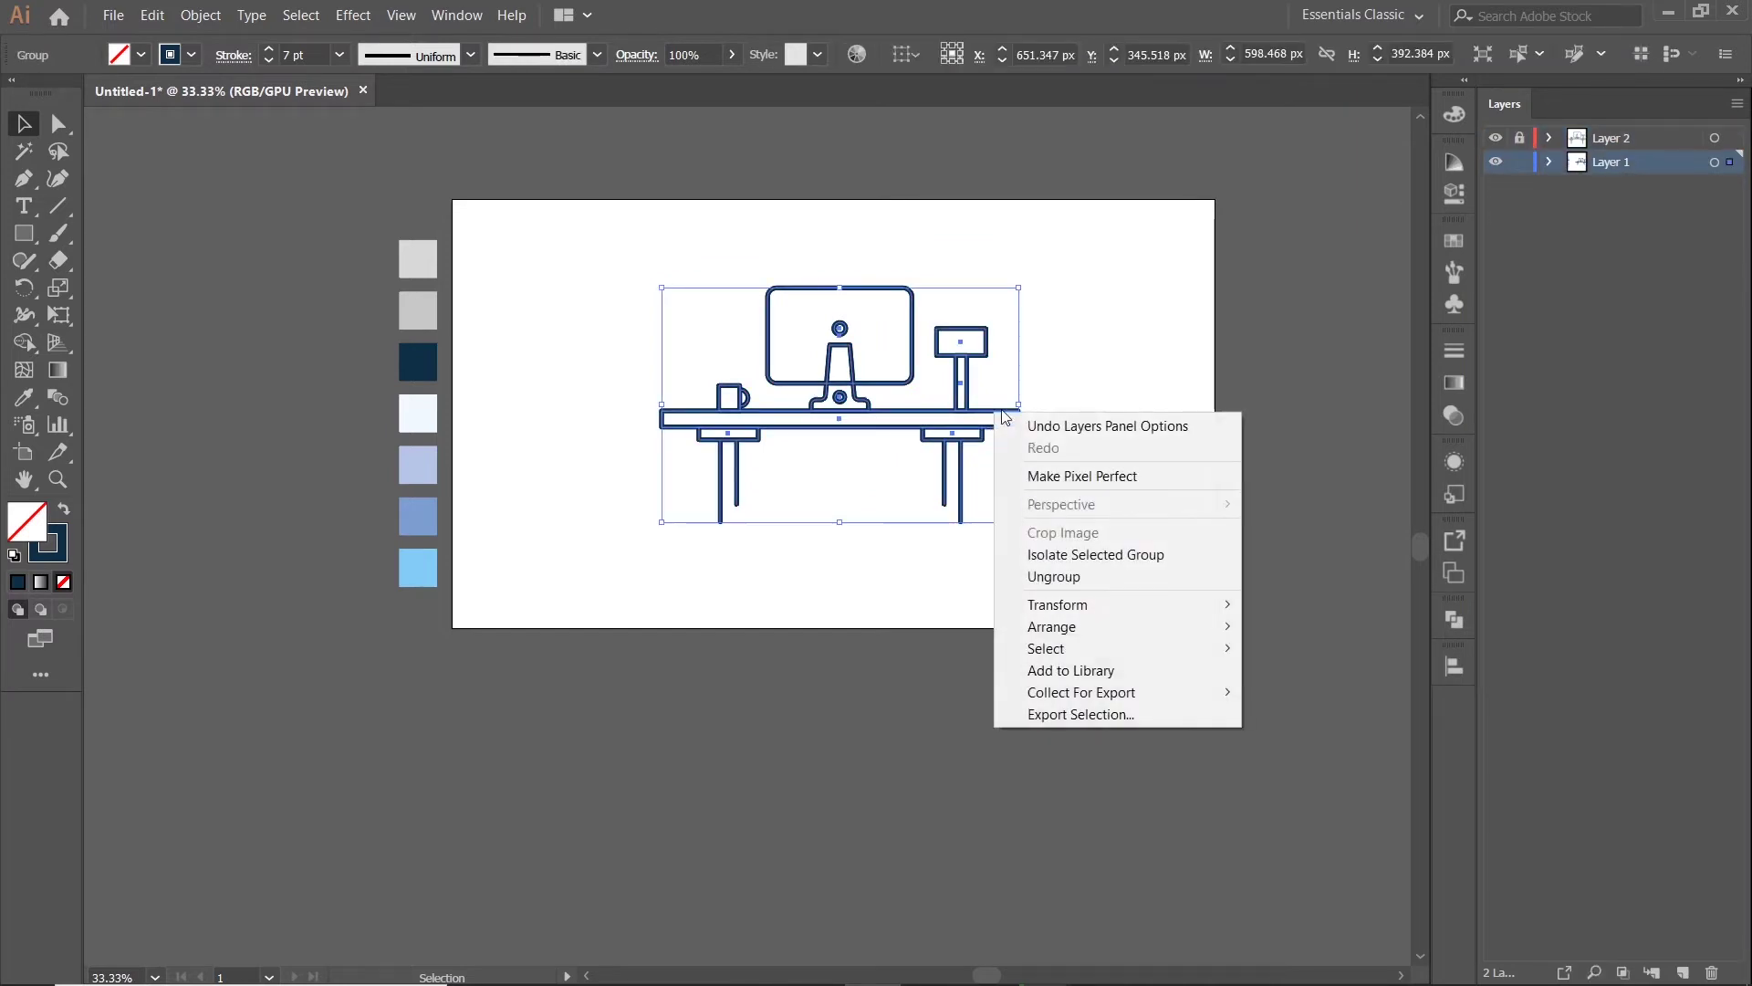
{"action": "left_click", "coordinate": [1072, 574]}
{"action": "left_click", "coordinate": [1682, 973]}
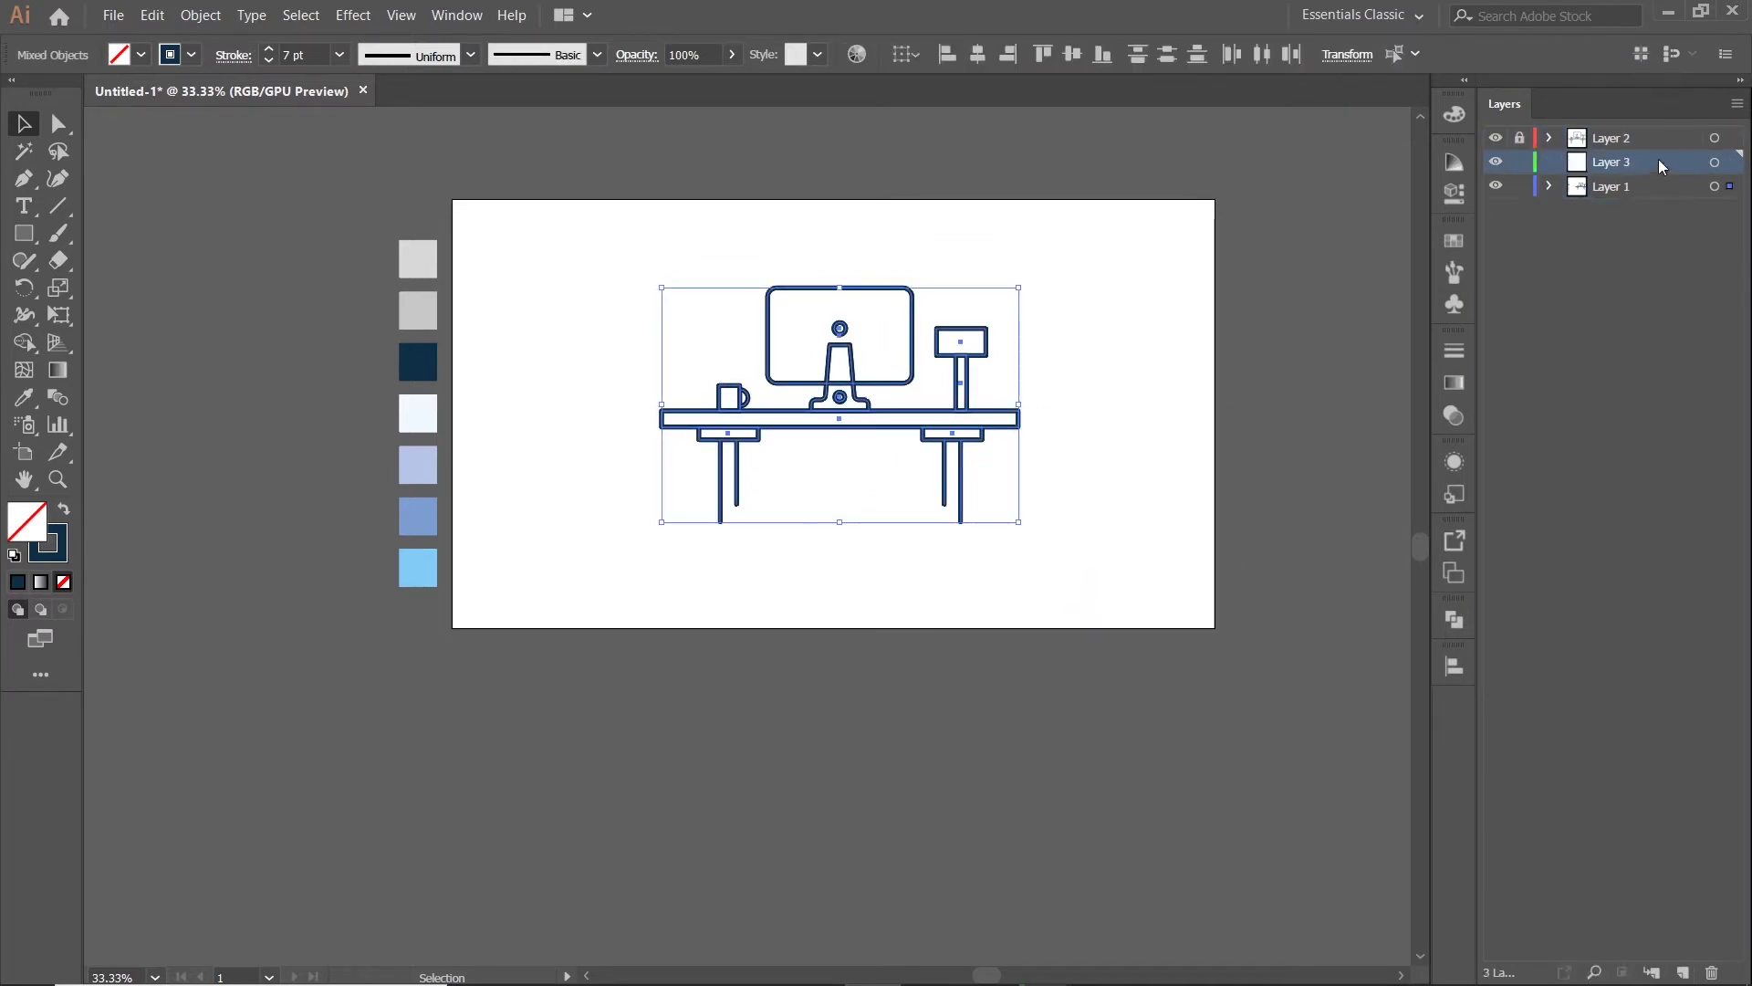
{"action": "left_click_drag", "start_coordinate": [1657, 162], "coordinate": [1657, 196]}
{"action": "left_click", "coordinate": [1519, 161]}
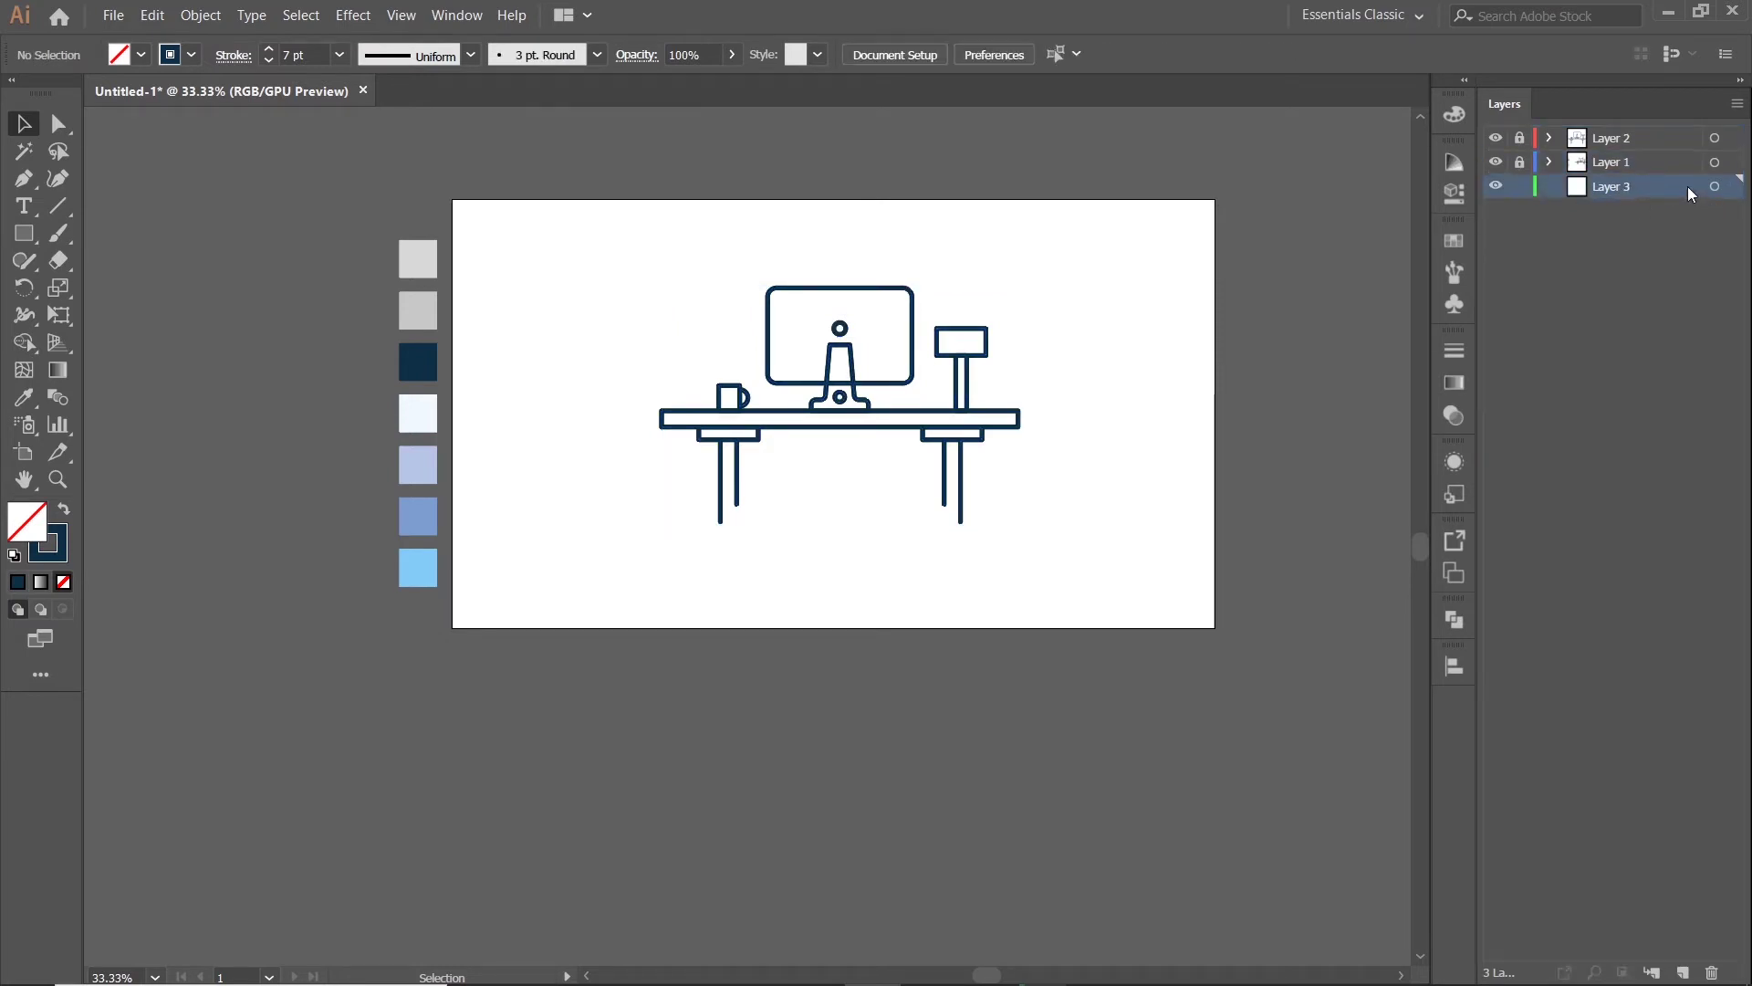
{"action": "left_click", "coordinate": [26, 232]}
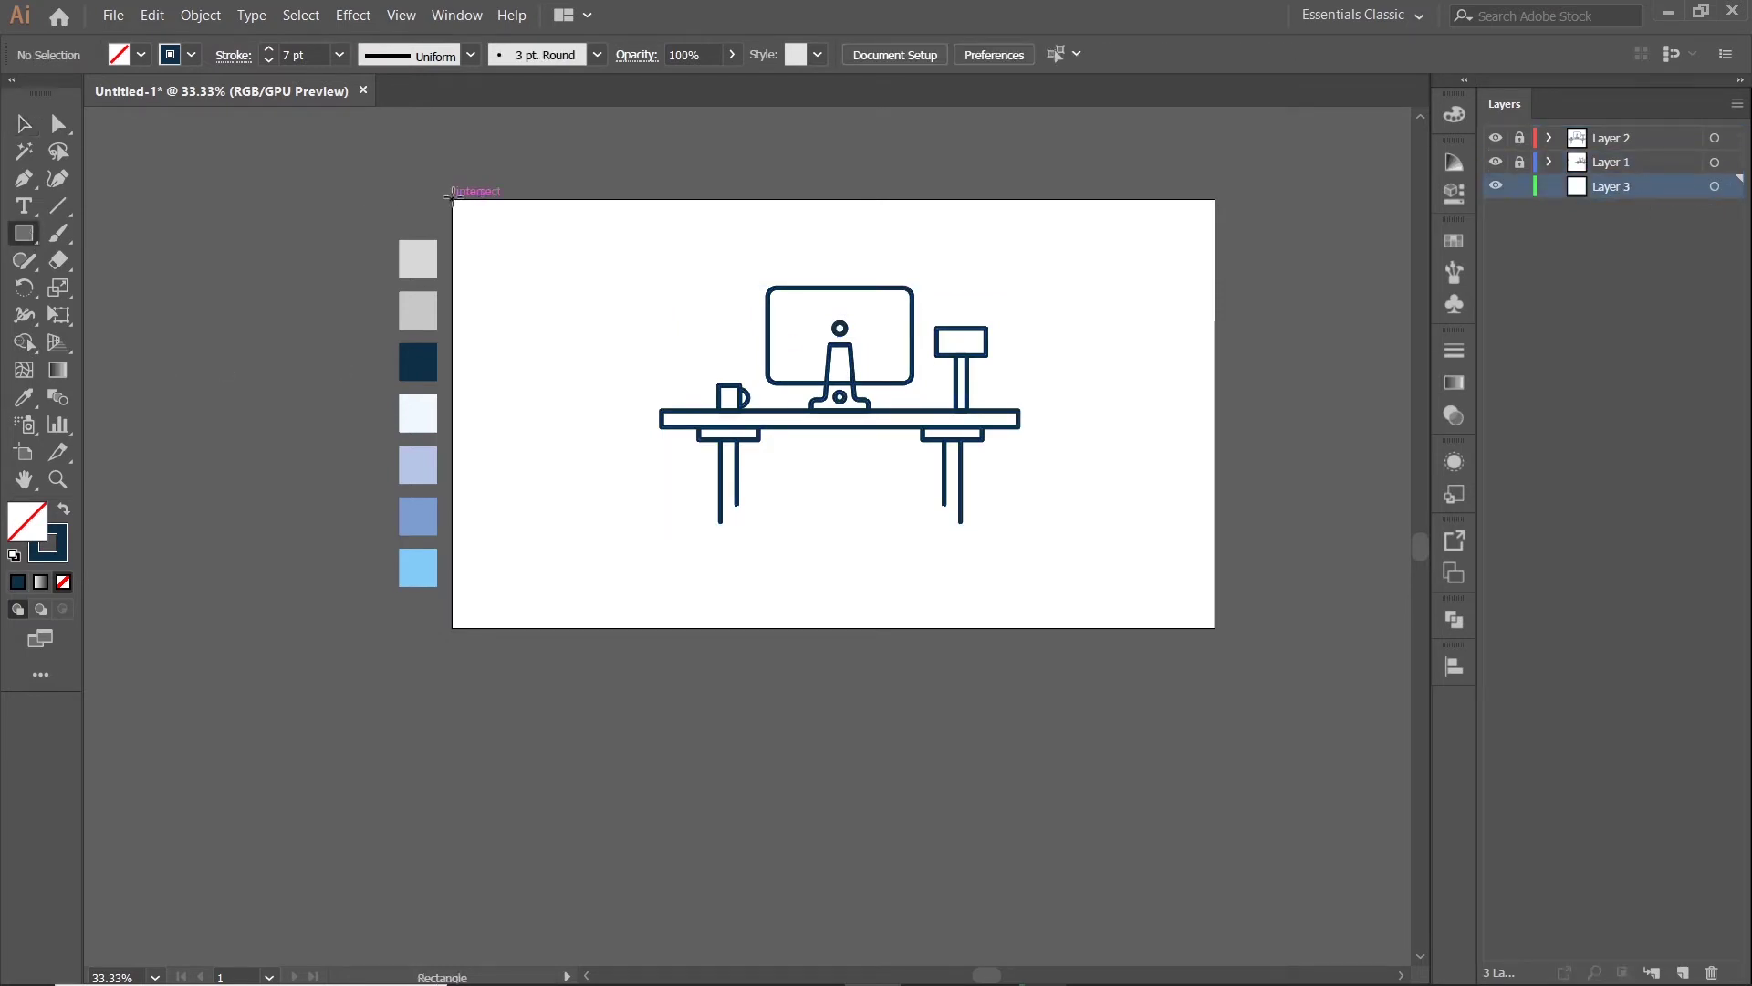
- Draw an artboard-sized background rectangle in light gray and lock its layer
{"action": "left_click_drag", "start_coordinate": [451, 197], "coordinate": [1214, 628]}
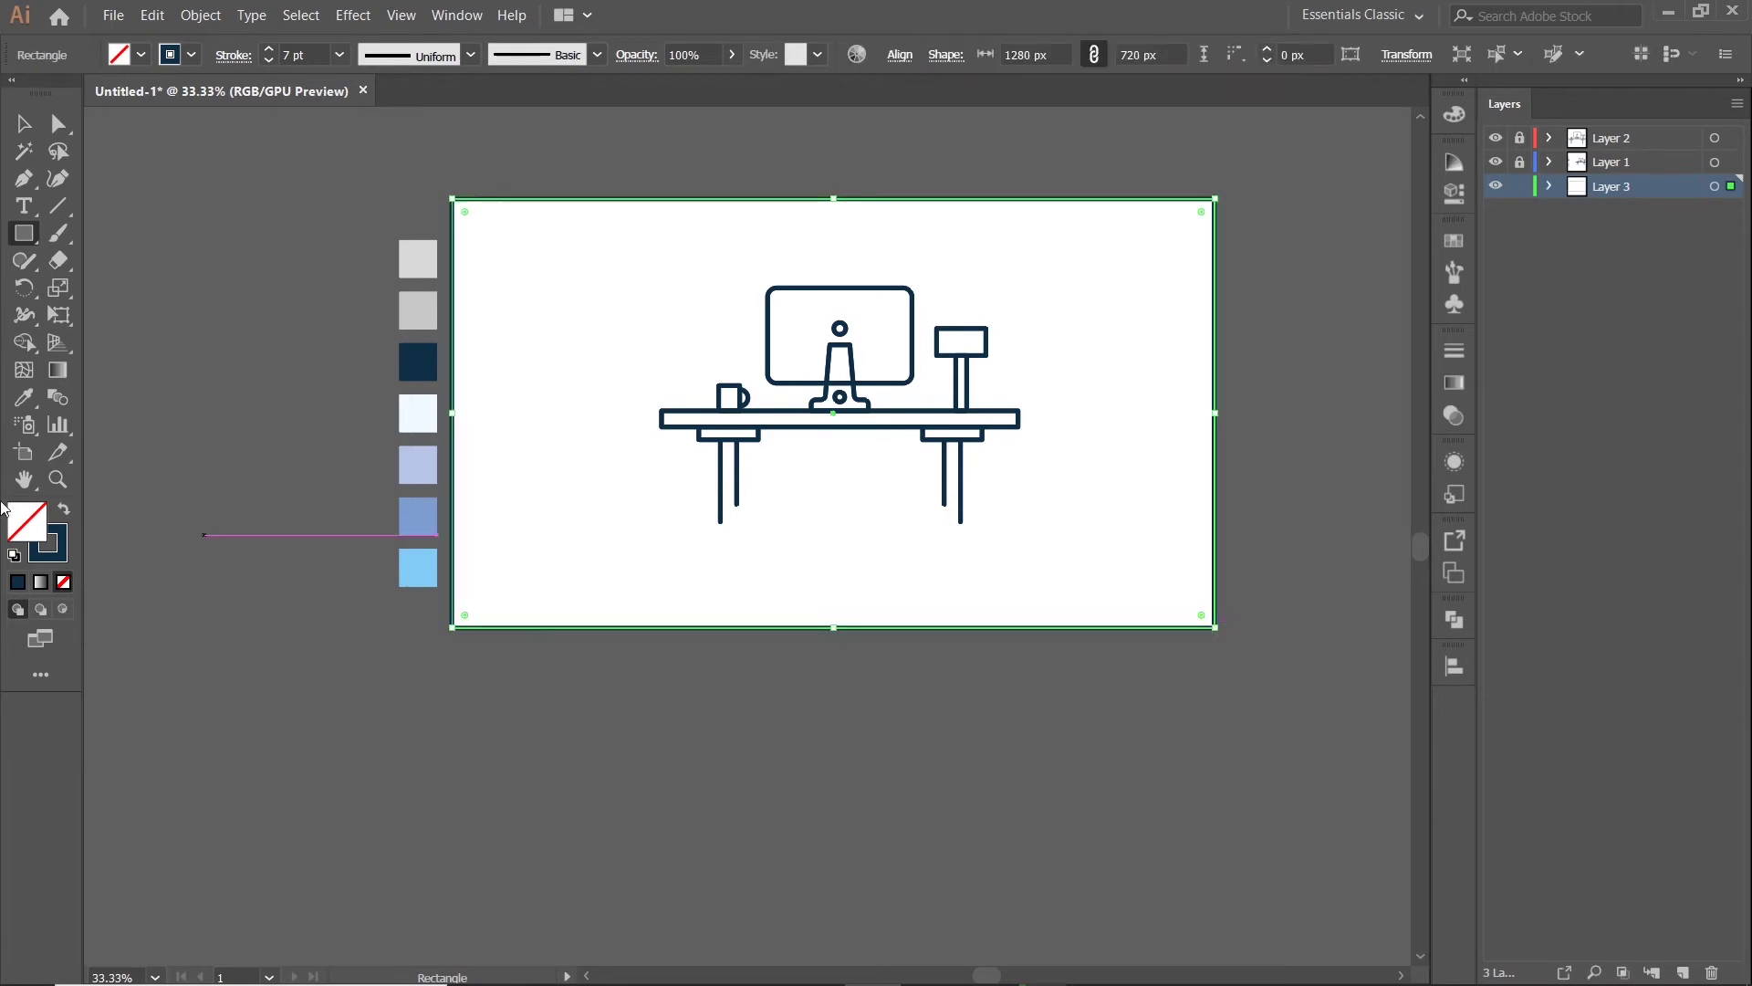
{"action": "left_click", "coordinate": [20, 400]}
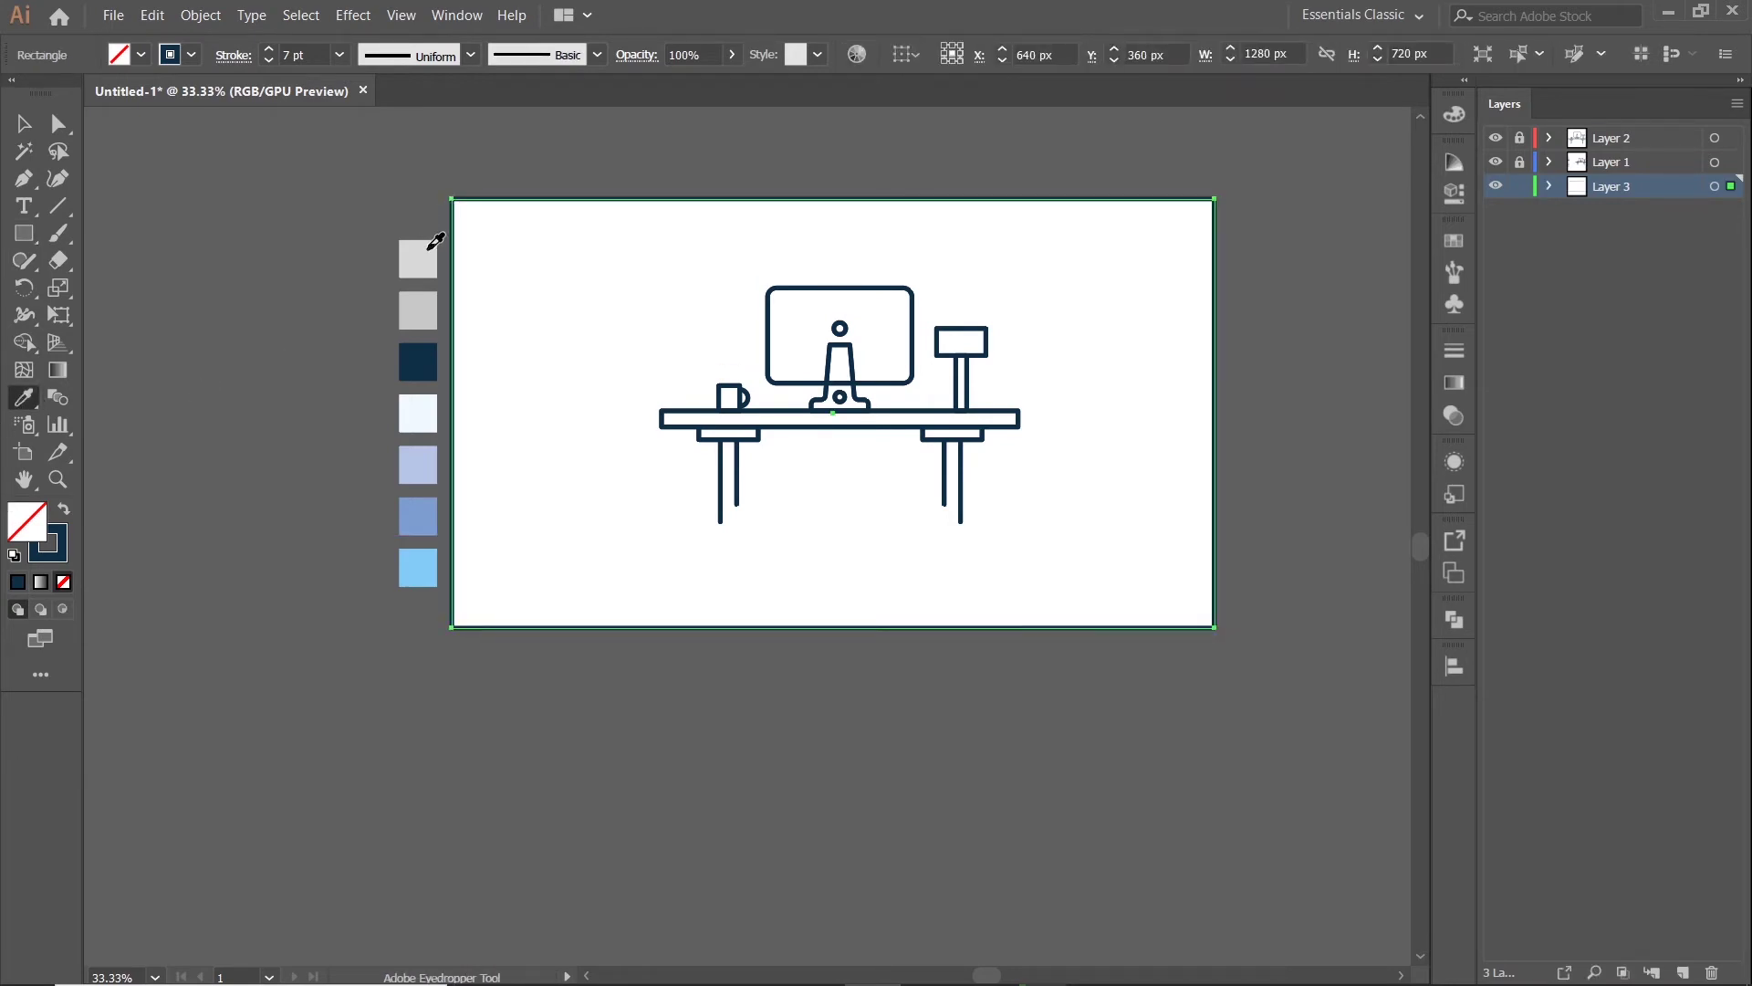
{"action": "left_click", "coordinate": [429, 248]}
{"action": "left_click", "coordinate": [23, 123]}
{"action": "left_click", "coordinate": [110, 215]}
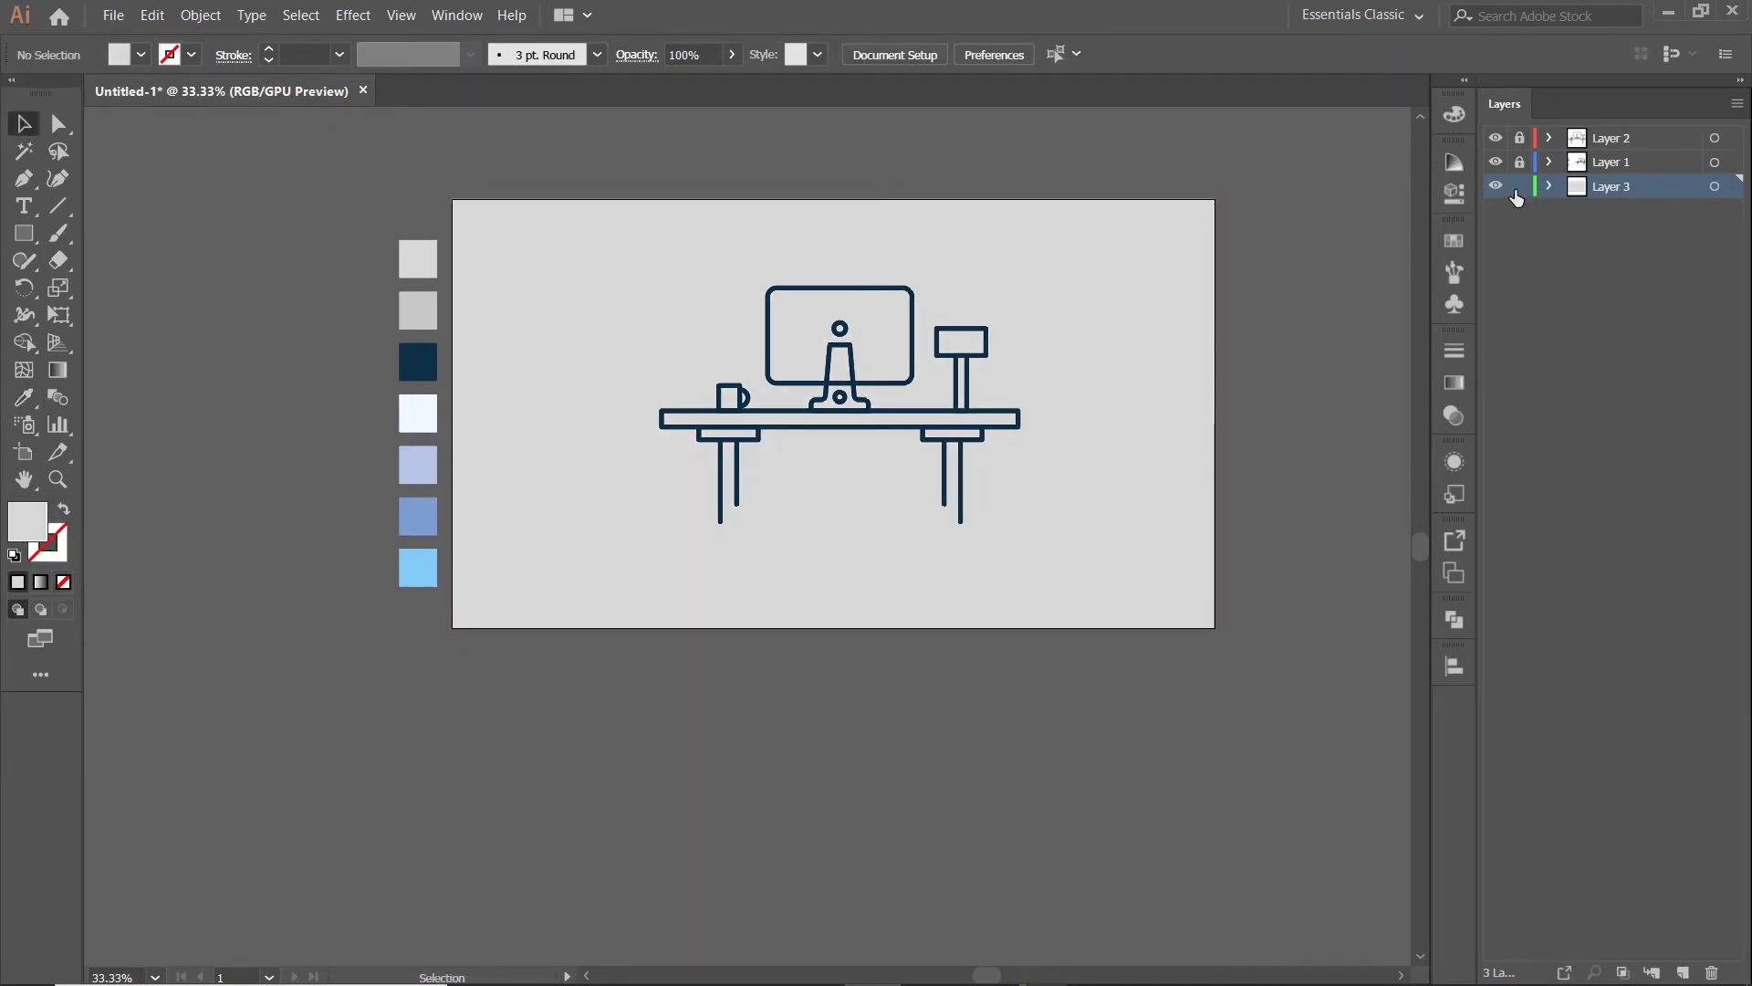
{"action": "scroll", "coordinate": [838, 378], "scroll_direction": "up", "scroll_amount": 1}
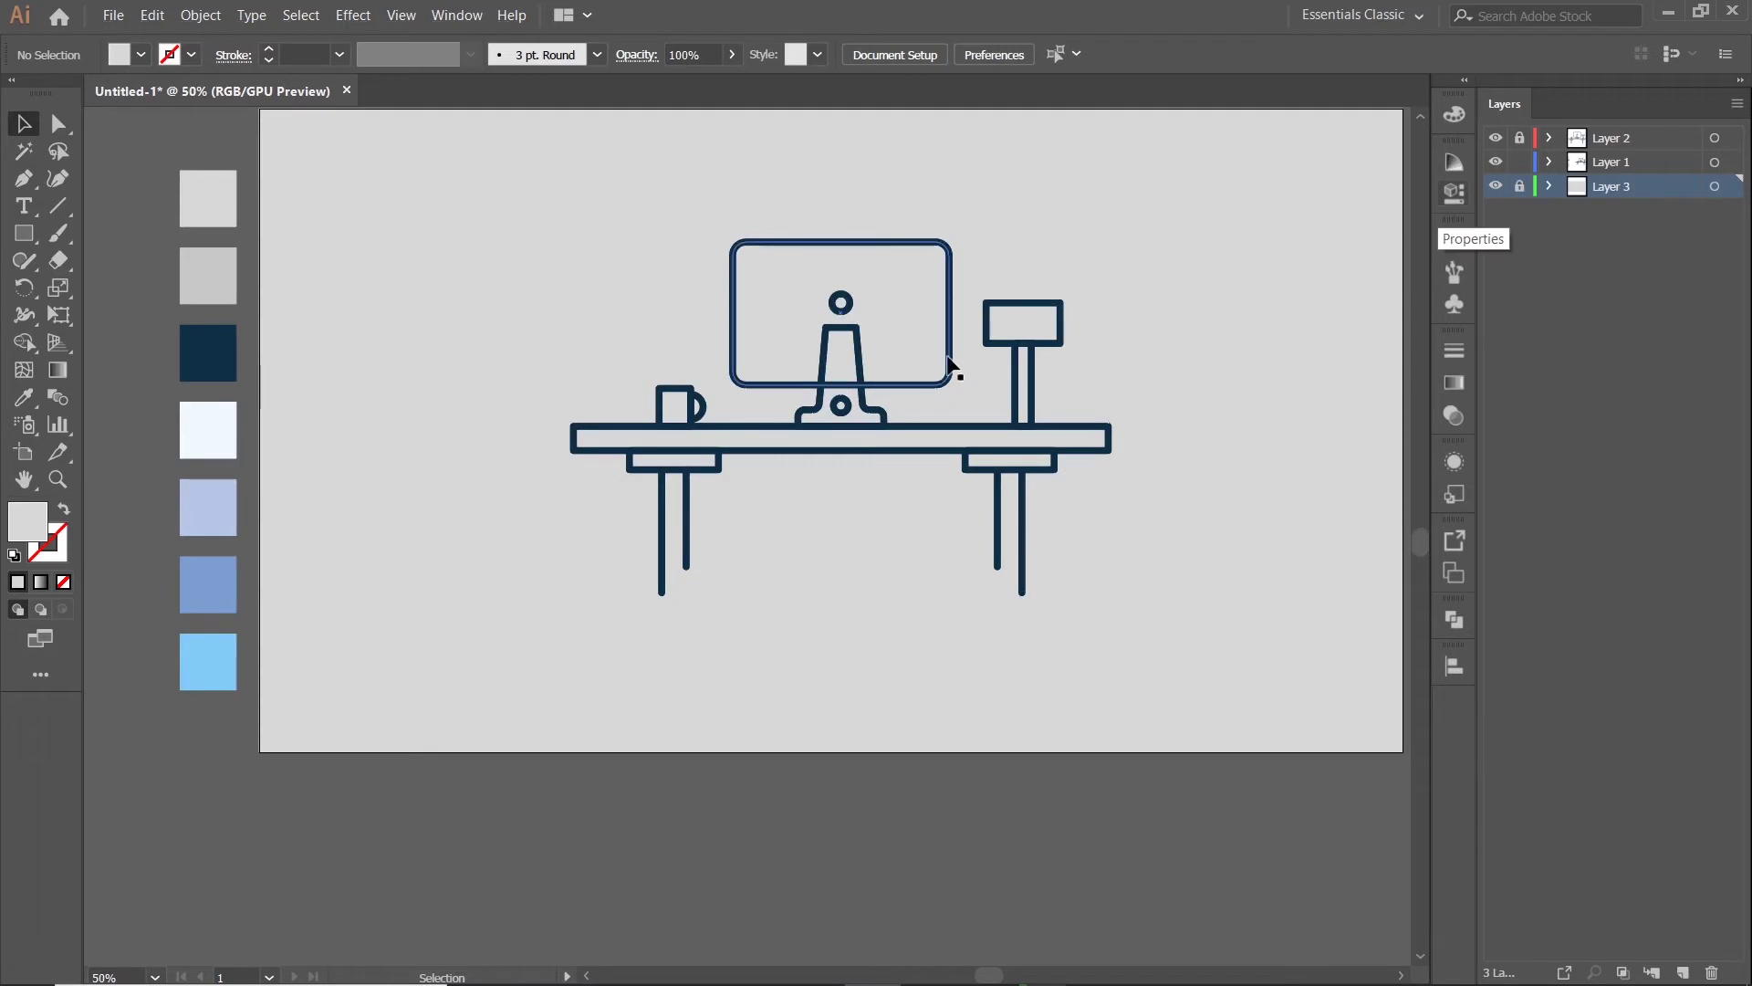
- Fill the monitor screen and the monitor stand with the pale blue swatch
{"action": "left_click", "coordinate": [949, 365]}
{"action": "key", "text": "i"}
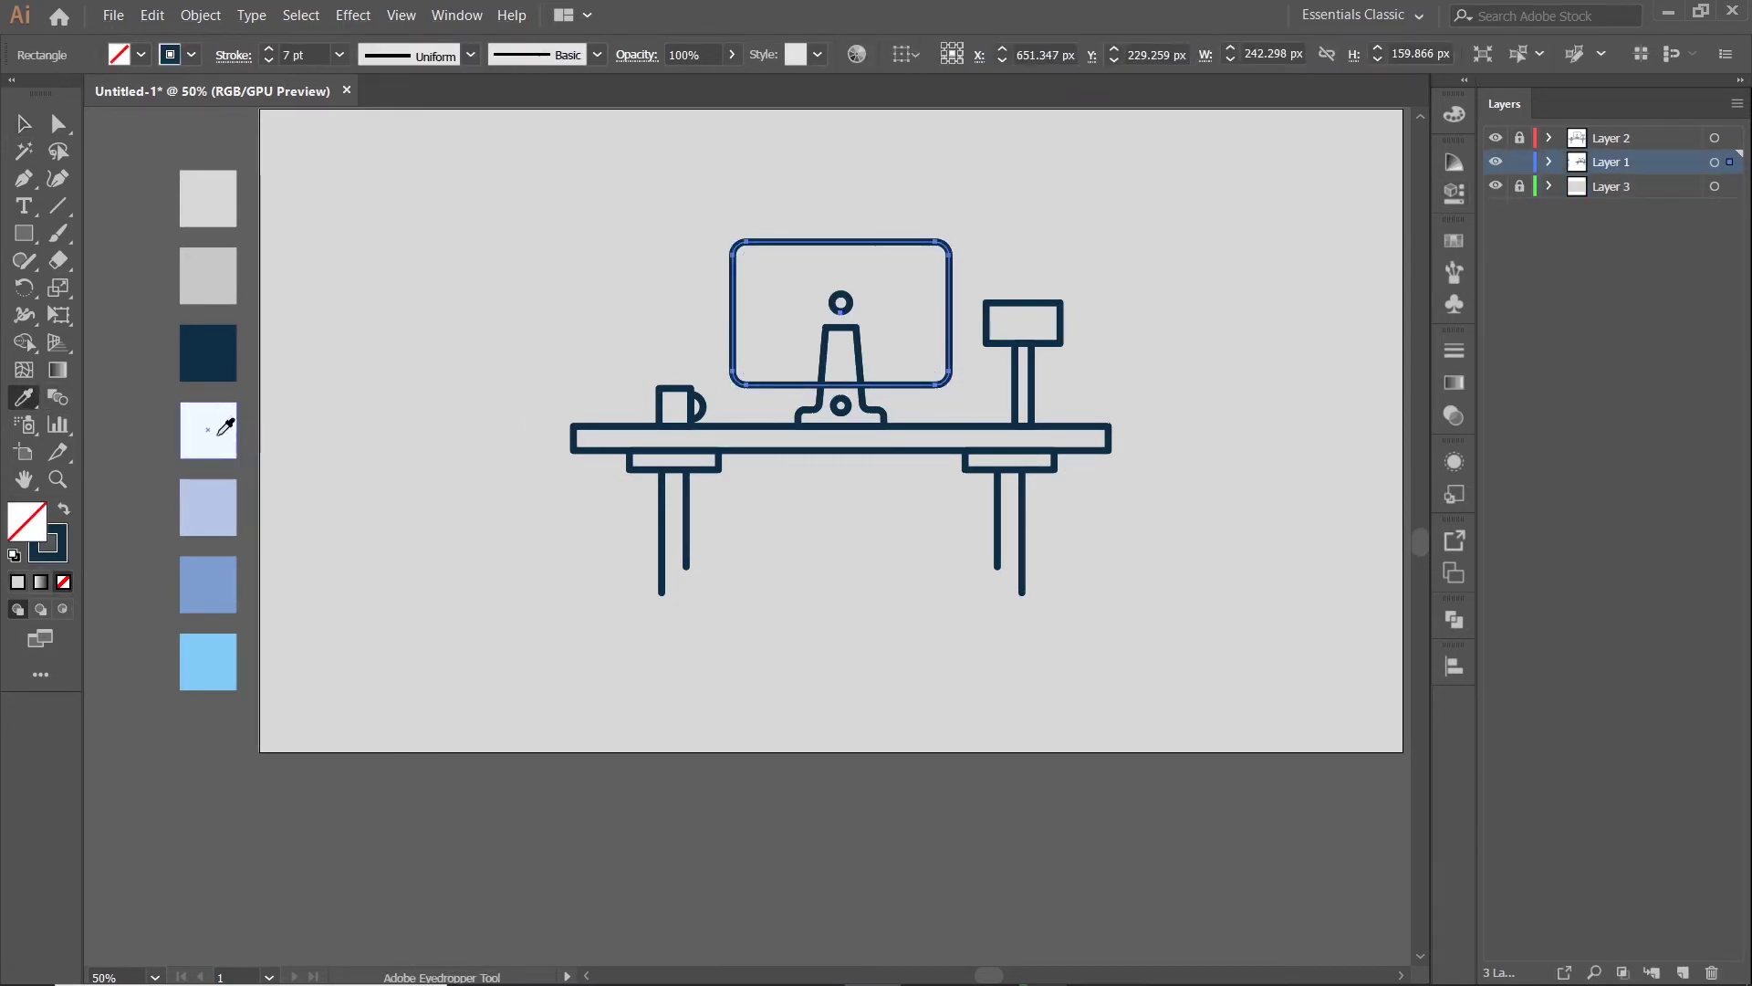
{"action": "left_click", "coordinate": [219, 434]}
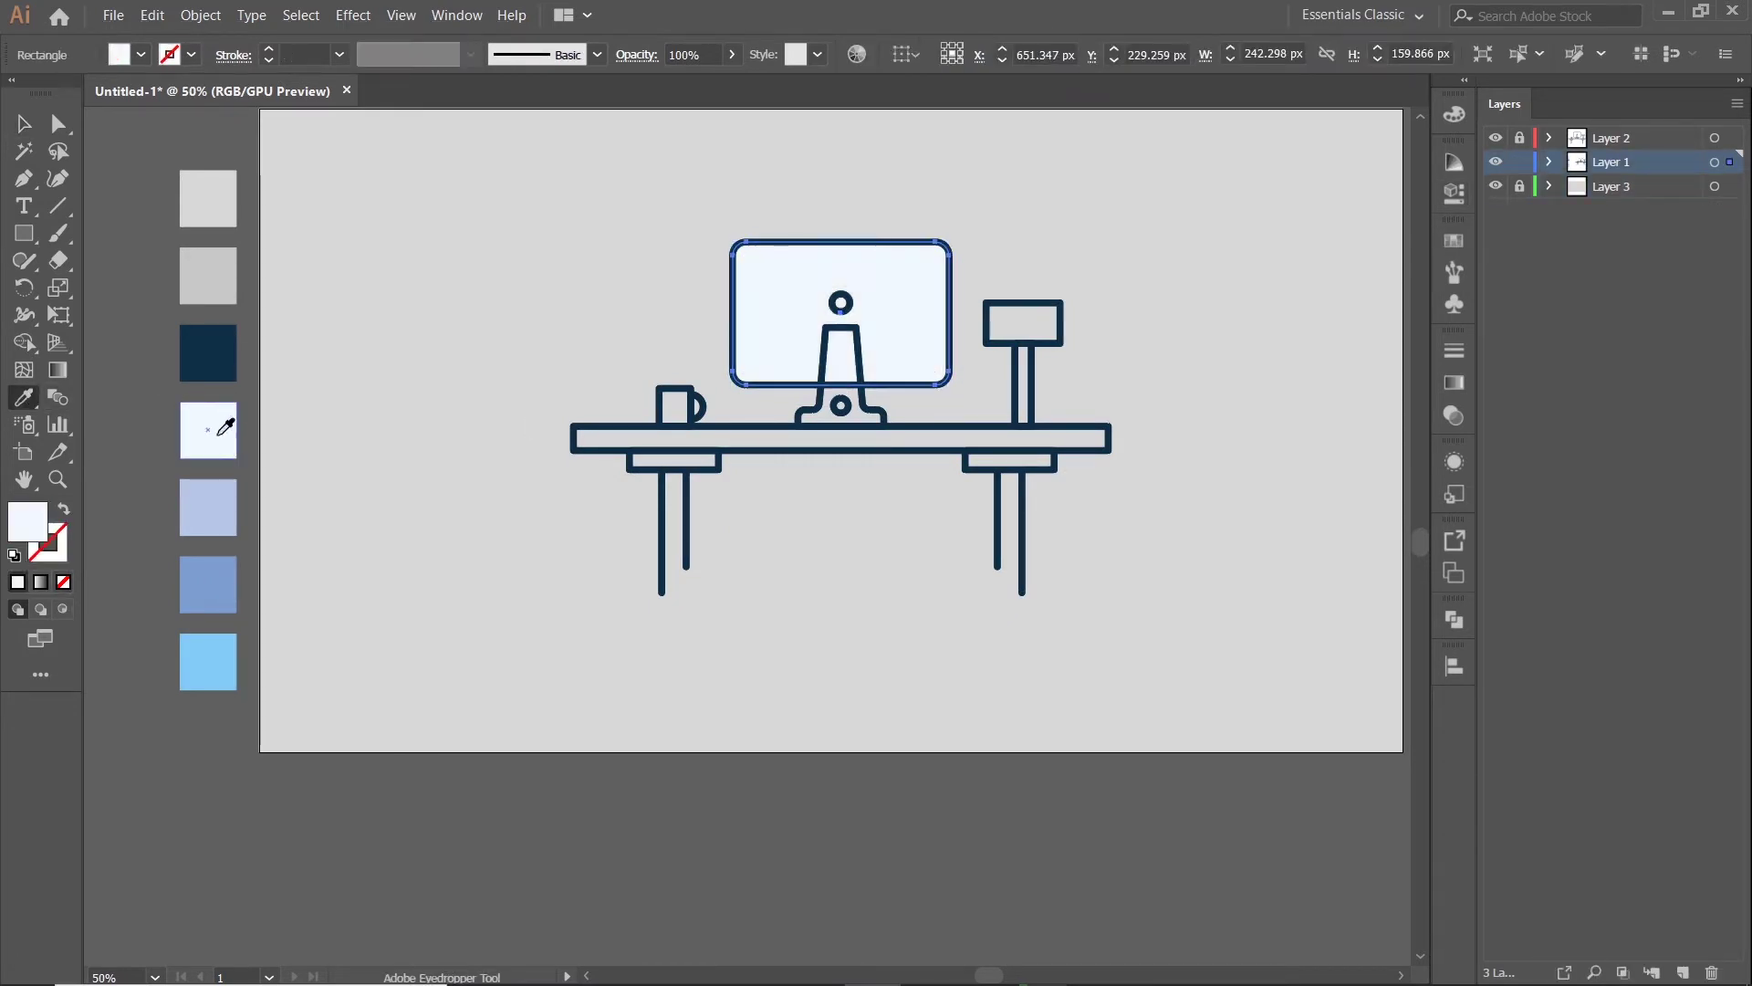
{"action": "left_click", "coordinate": [853, 422], "text": "ctrl"}
{"action": "left_click", "coordinate": [789, 281]}
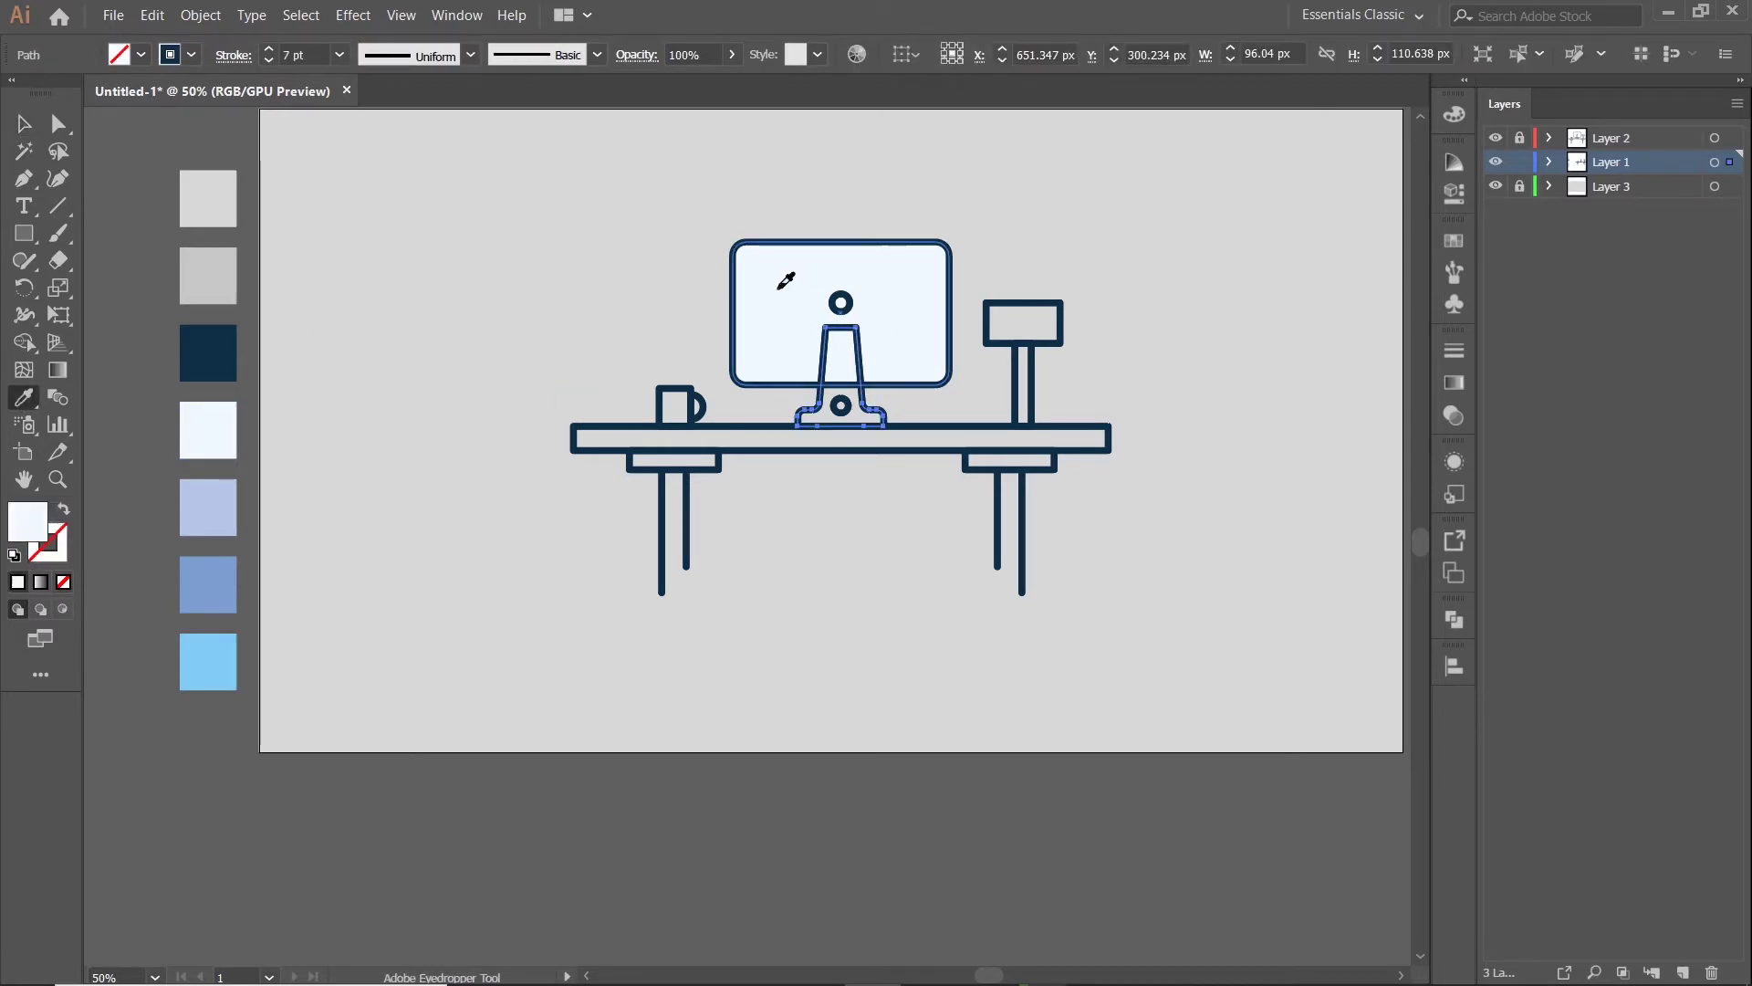
{"action": "key", "text": "v"}
{"action": "left_click", "coordinate": [688, 203]}
- Fill the small camera circle with medium blue
{"action": "left_click", "coordinate": [841, 302]}
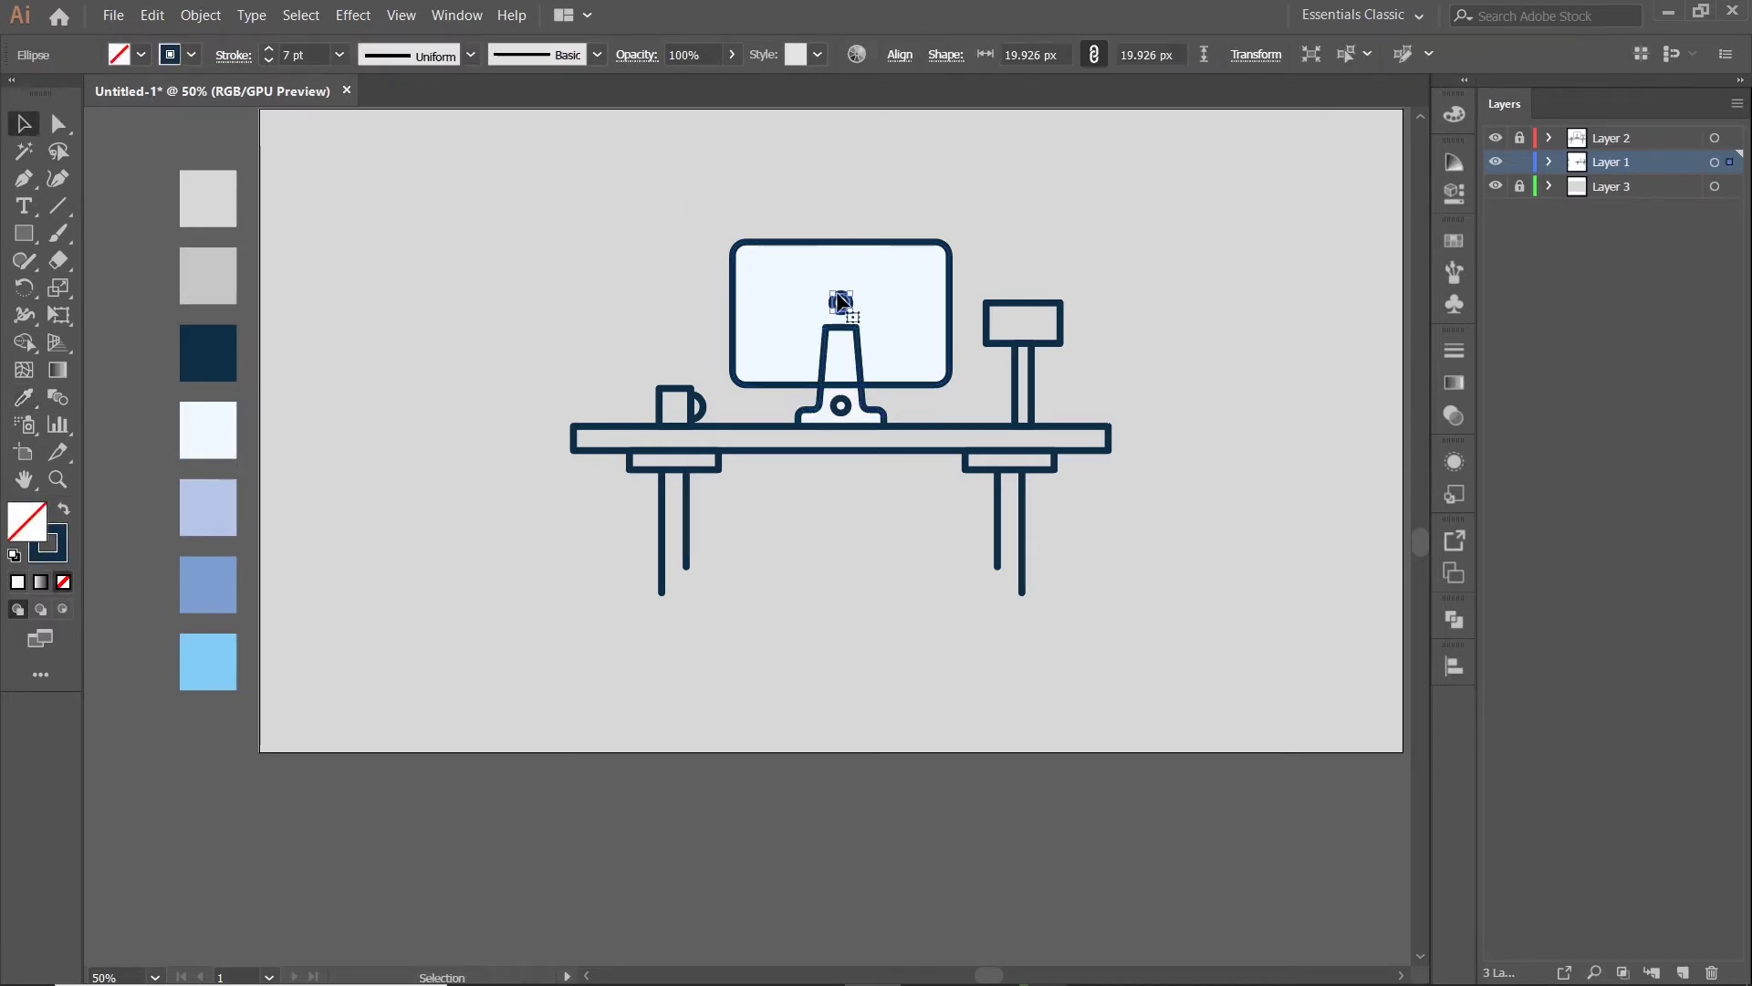
{"action": "key", "text": "i"}
{"action": "left_click", "coordinate": [225, 567]}
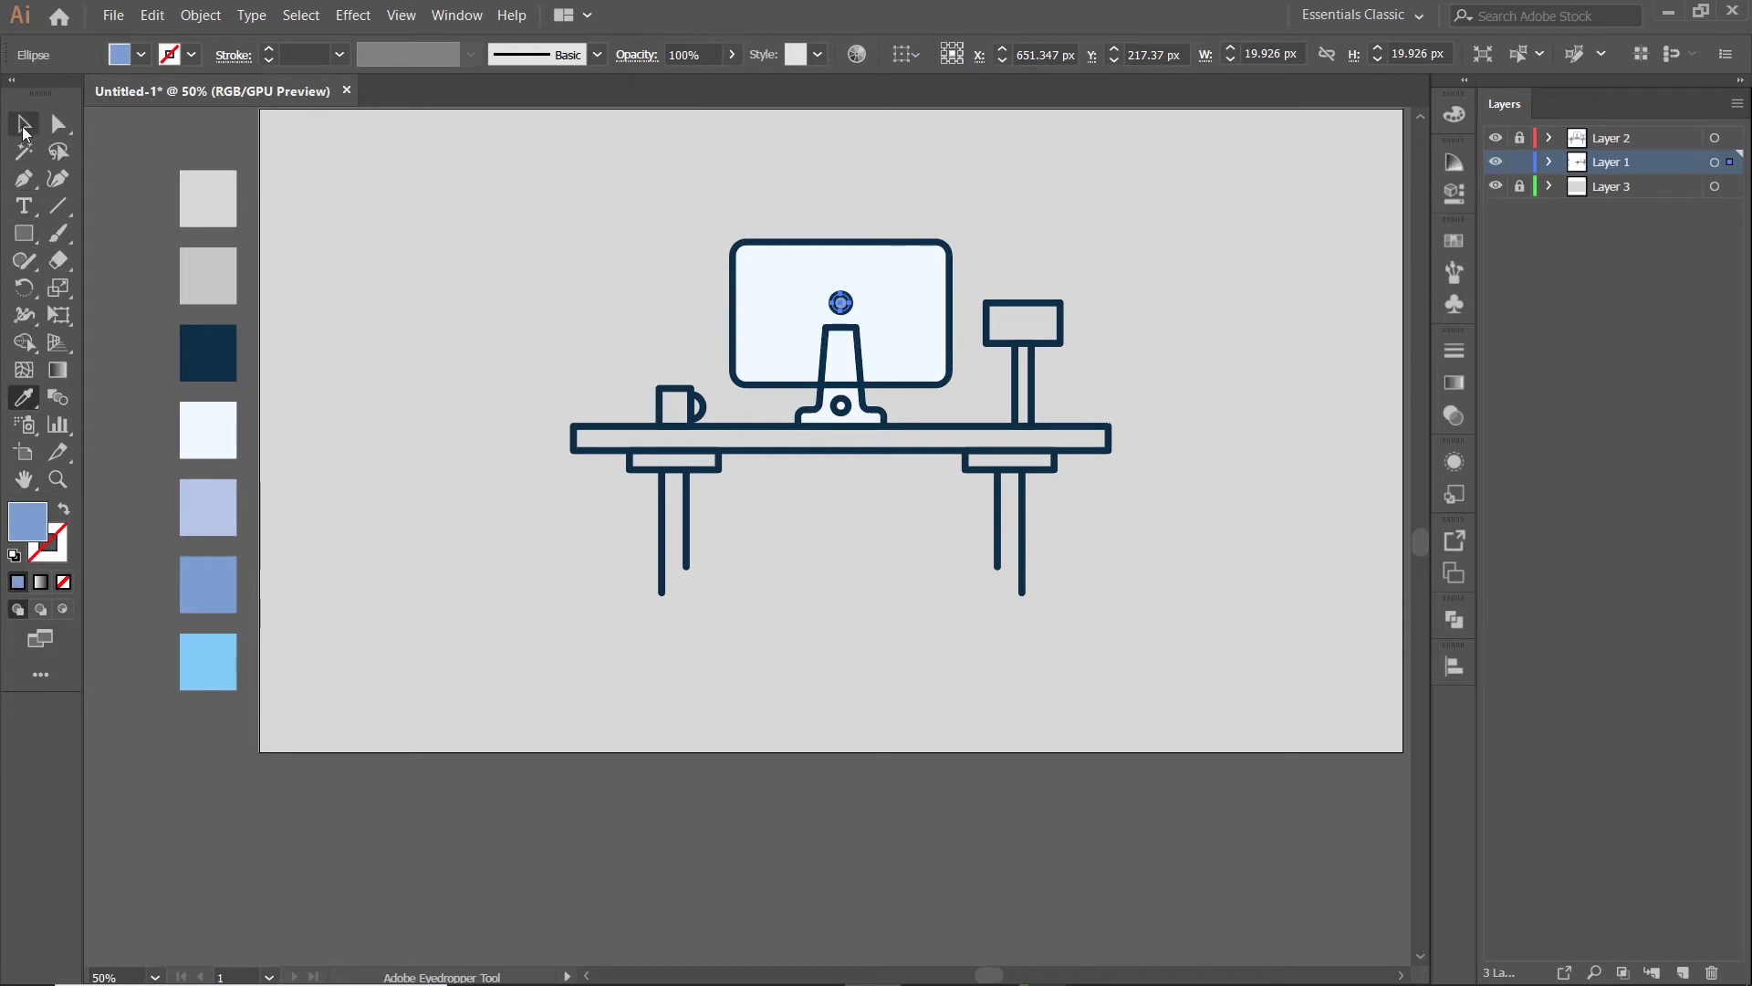
{"action": "left_click", "coordinate": [25, 133]}
{"action": "left_click", "coordinate": [1150, 297]}
{"action": "mouse_move", "coordinate": [1151, 298]}
{"action": "left_mouse_down"}
{"action": "mouse_move", "coordinate": [1408, 332]}
{"action": "mouse_move", "coordinate": [1431, 395]}
{"action": "left_mouse_up"}
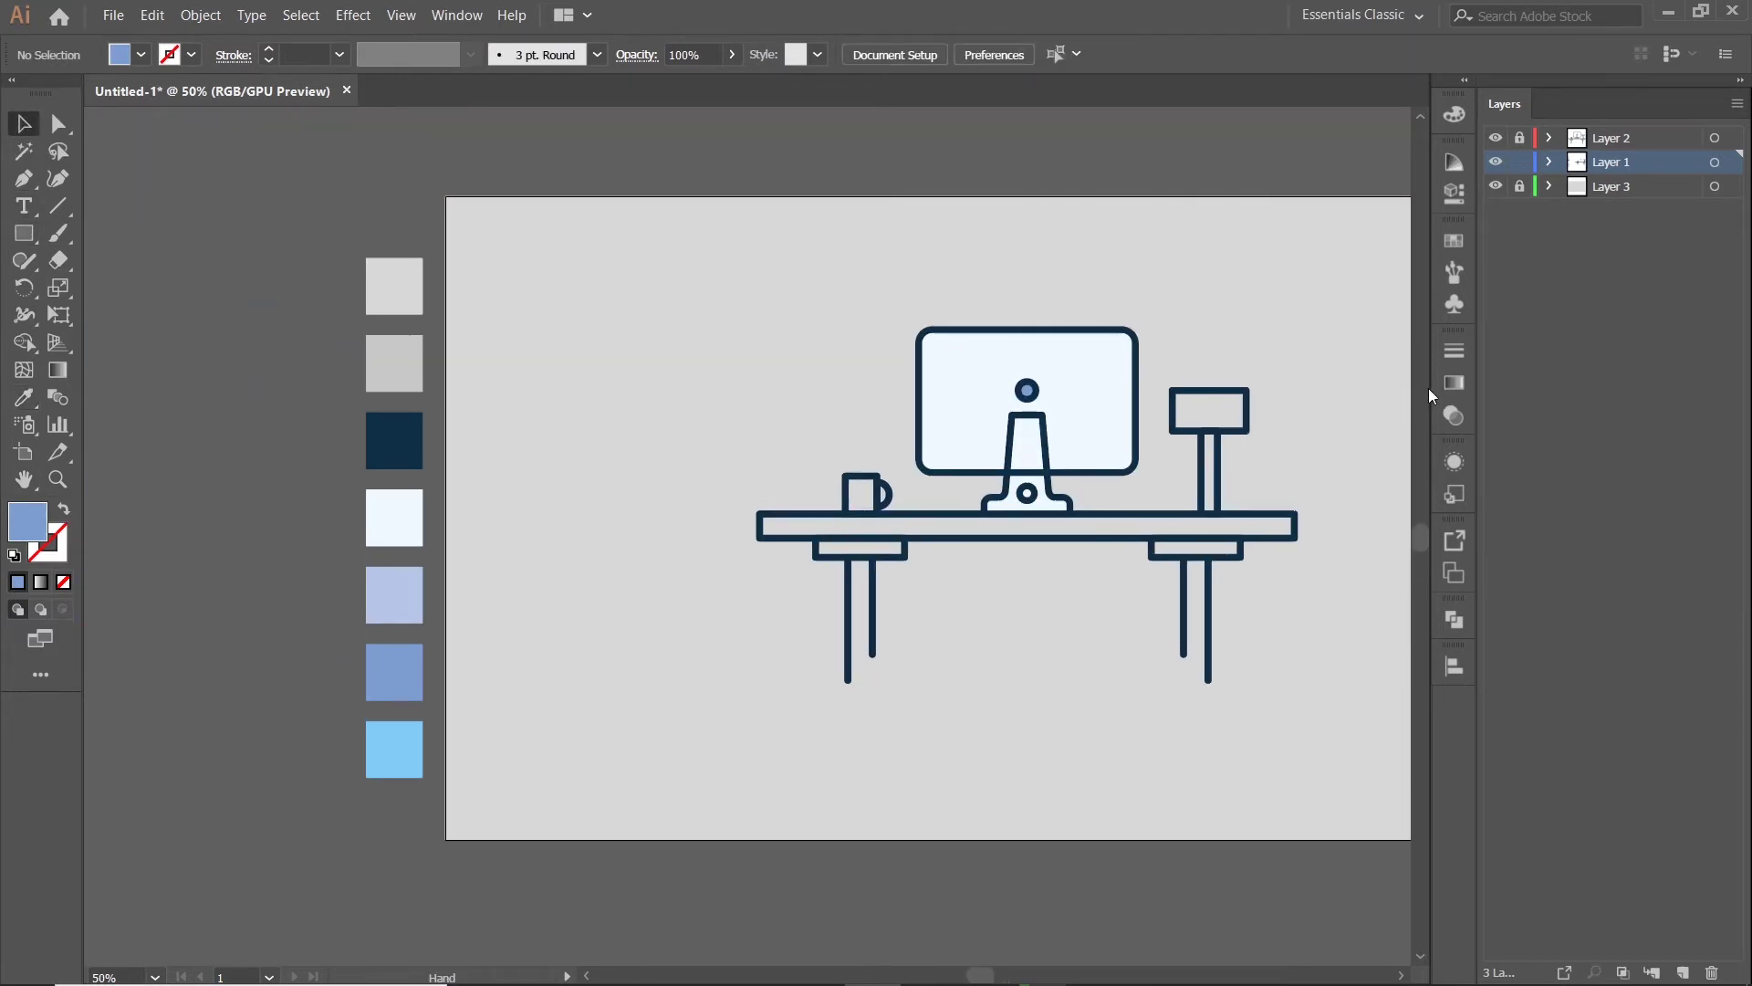
- Give the mug the pale swatch fill and confirm its fill colour
{"action": "left_click", "coordinate": [870, 486]}
{"action": "left_click", "coordinate": [23, 397]}
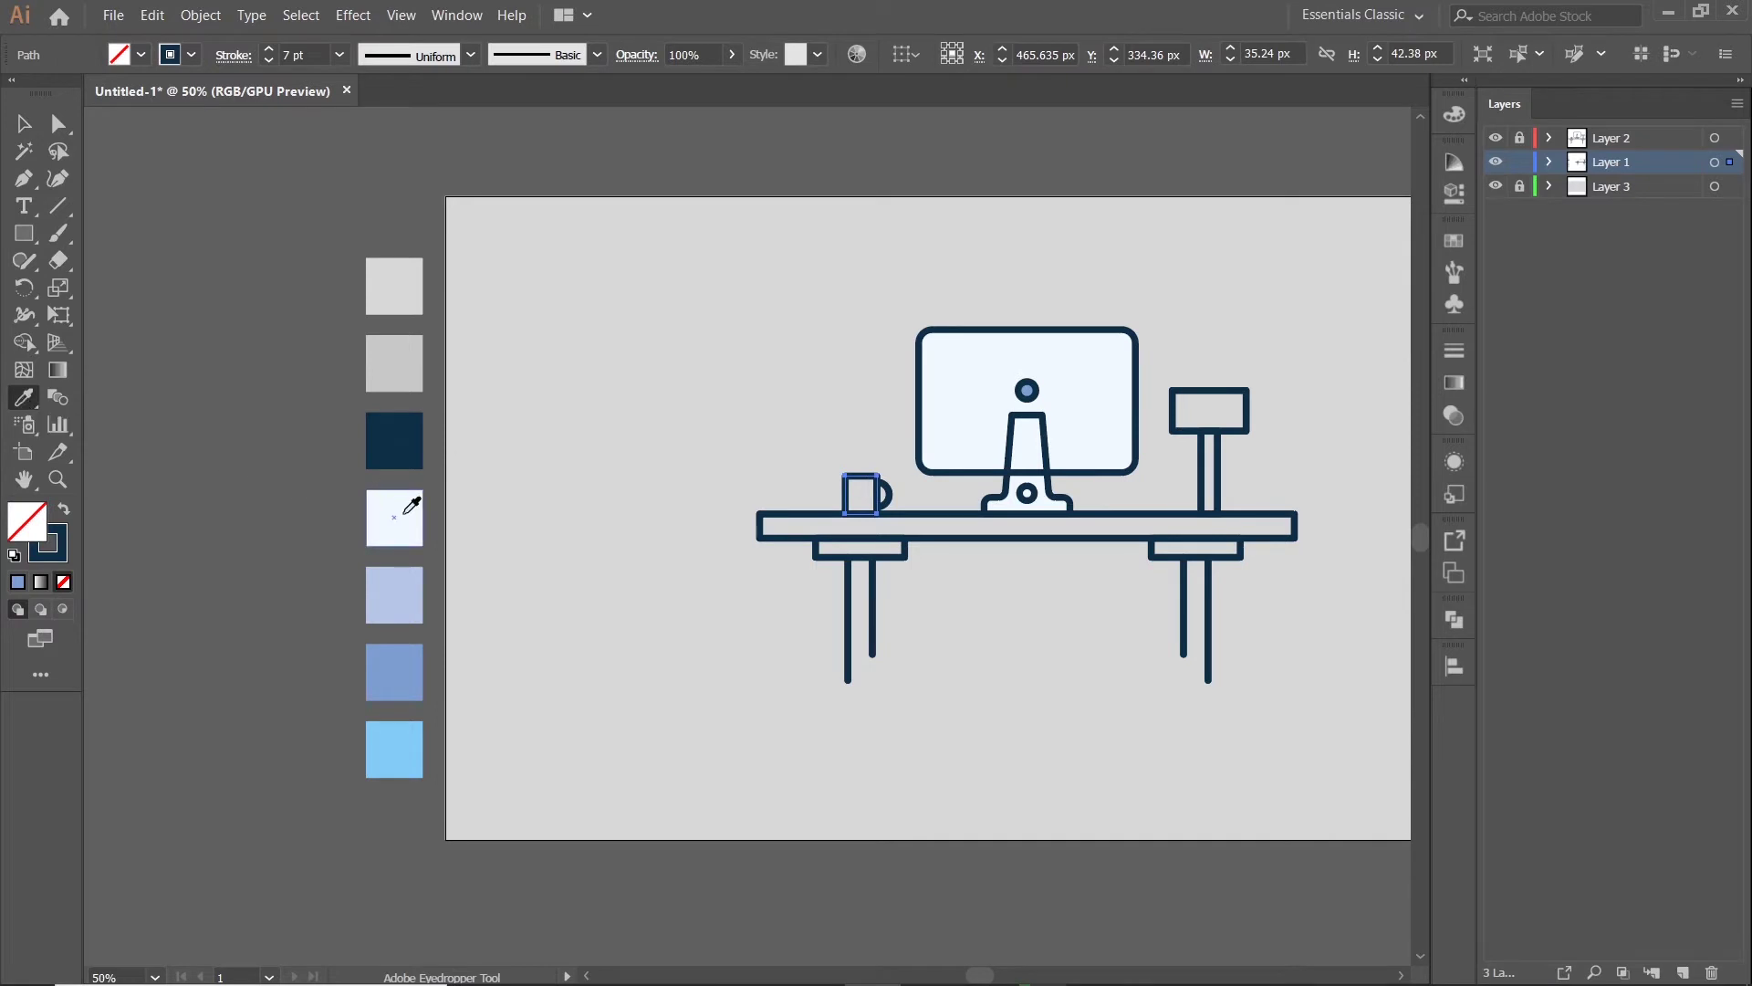
{"action": "left_click", "coordinate": [395, 523]}
{"action": "double_click", "coordinate": [27, 520]}
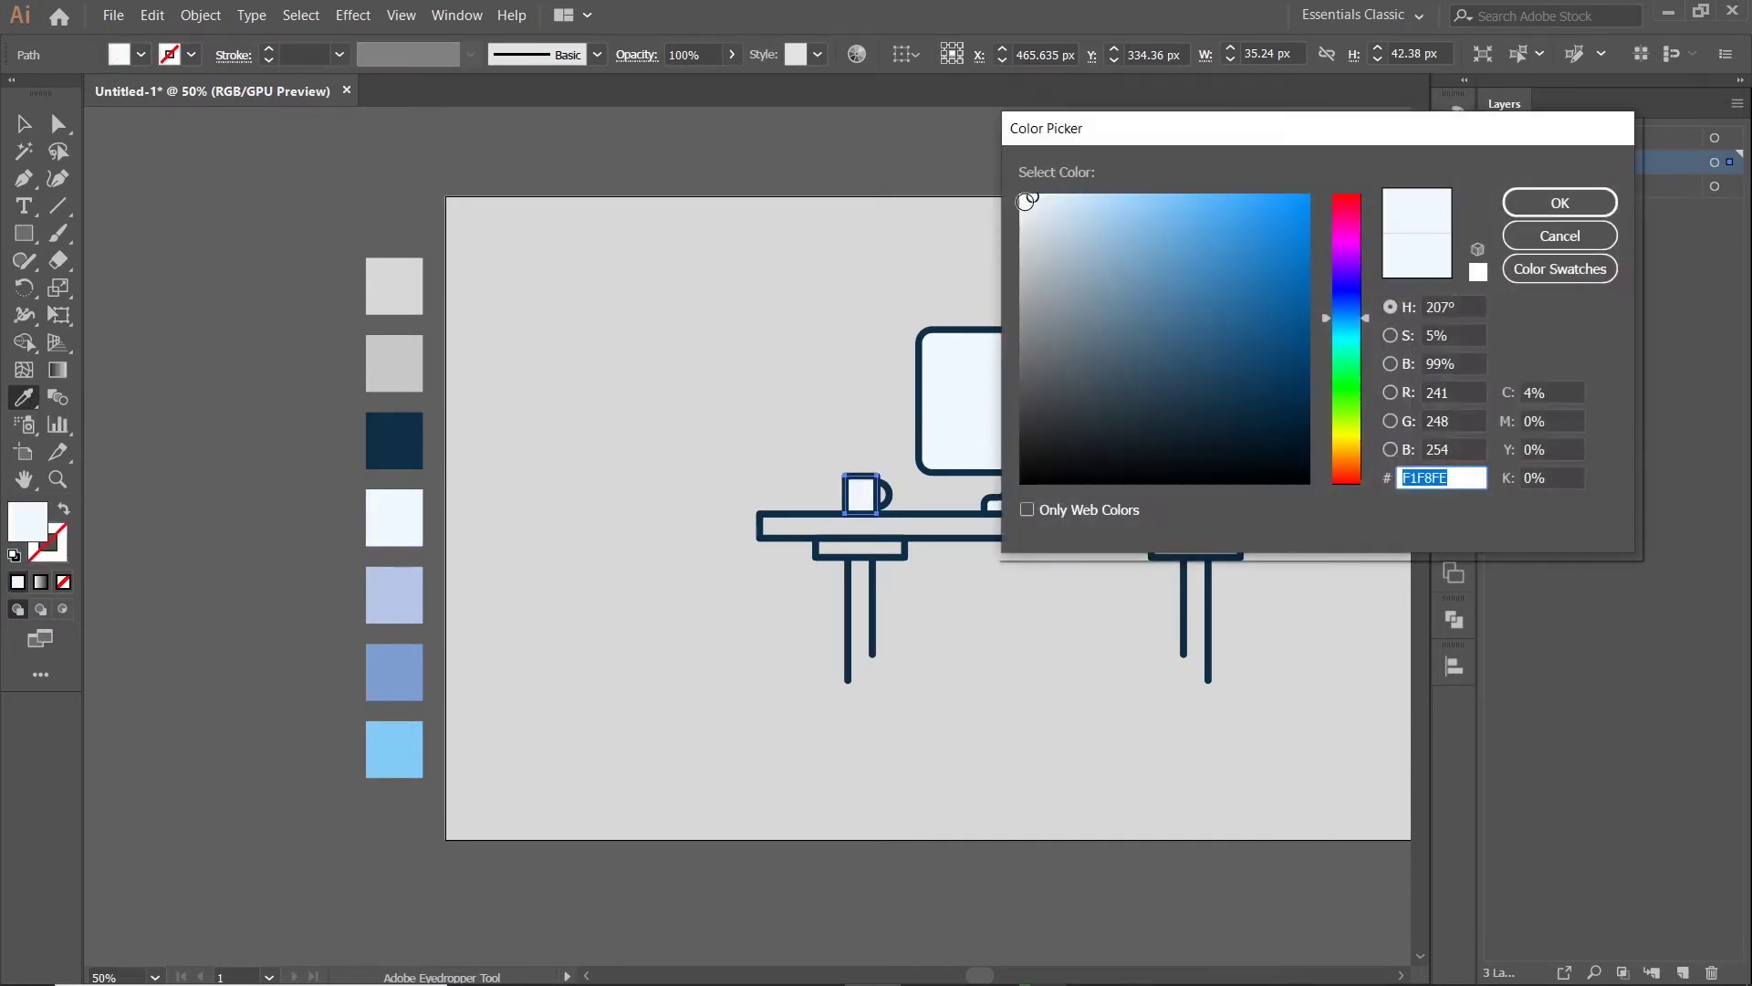
{"action": "left_click", "coordinate": [1560, 203]}
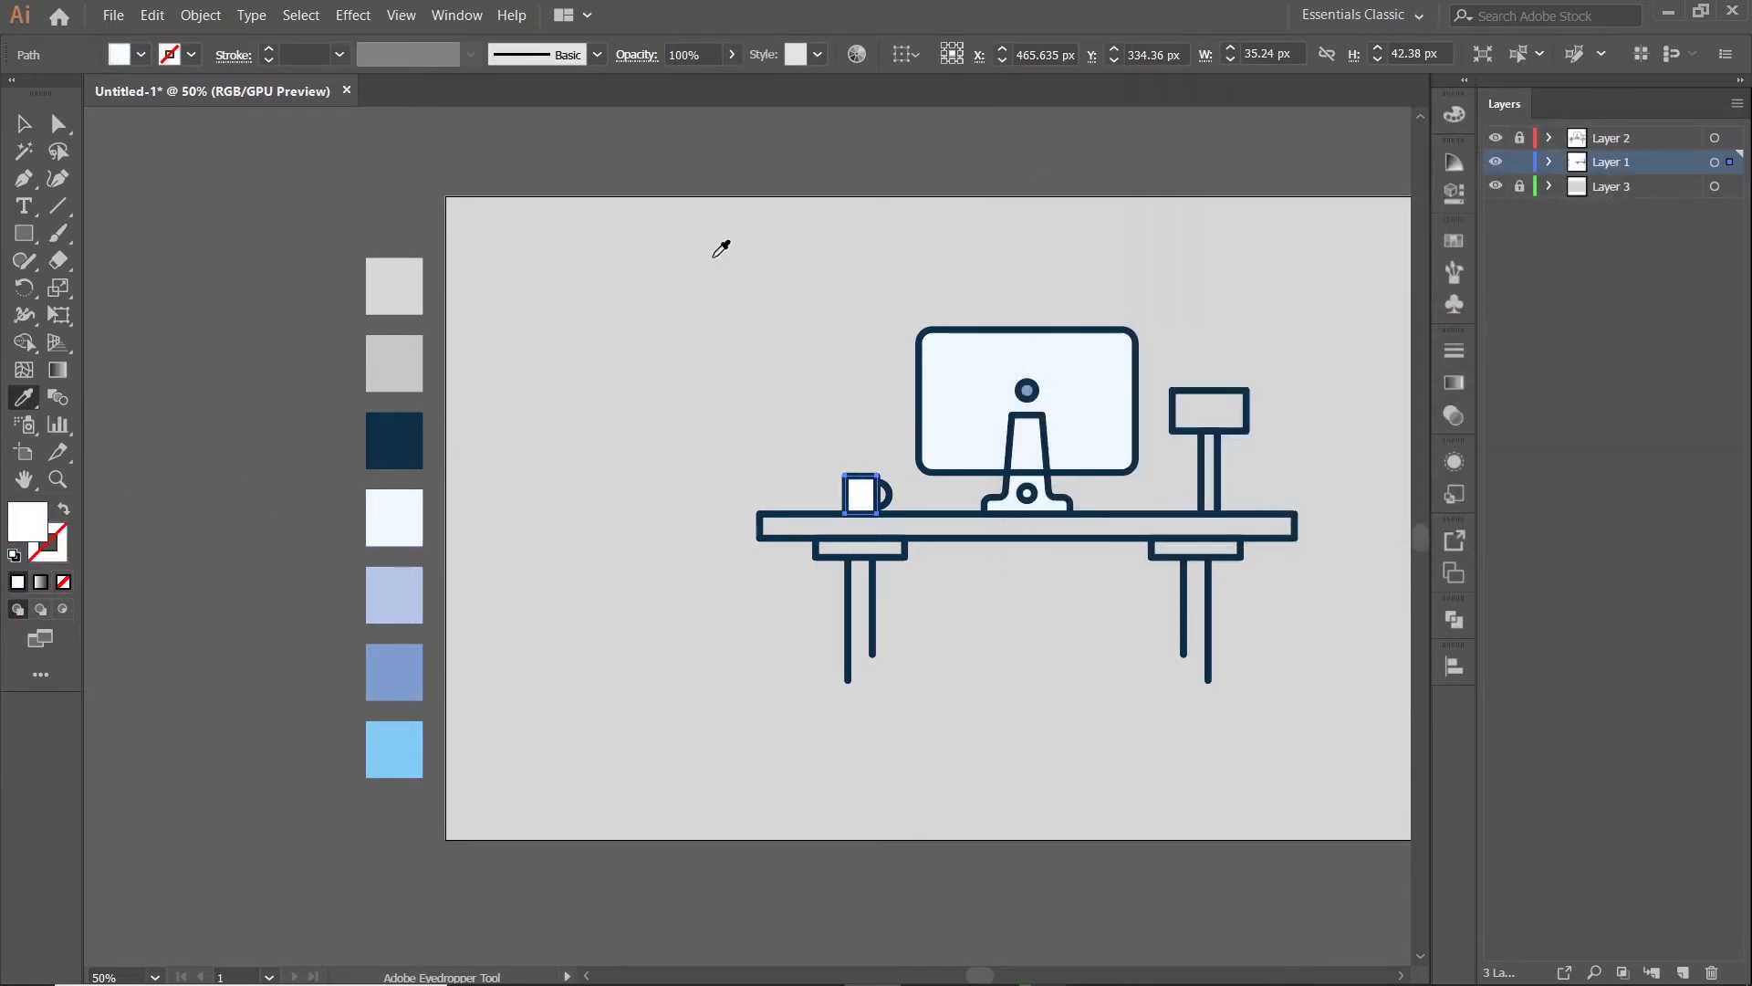
{"action": "left_click", "coordinate": [24, 123]}
{"action": "left_click", "coordinate": [1010, 612]}
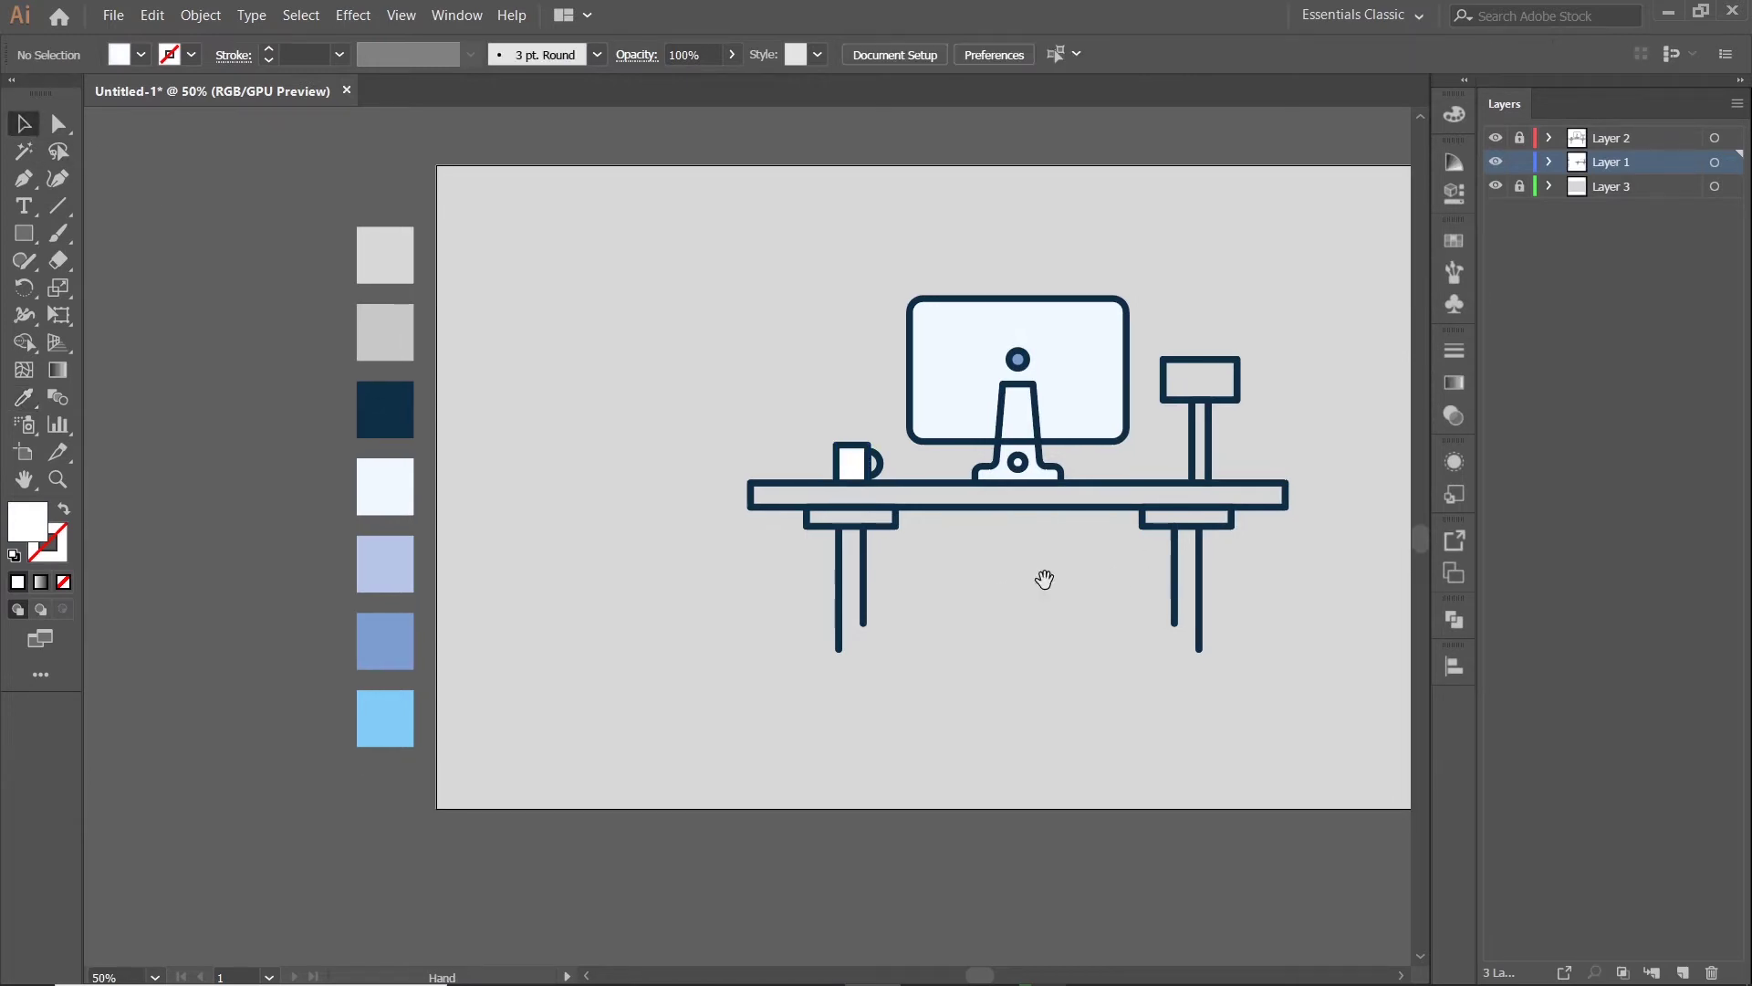
{"action": "scroll", "coordinate": [884, 554], "scroll_direction": "up", "scroll_amount": 3}
- Copy the mug's white rectangle onto empty canvas as two overlapping rectangles
{"action": "left_click", "coordinate": [856, 405]}
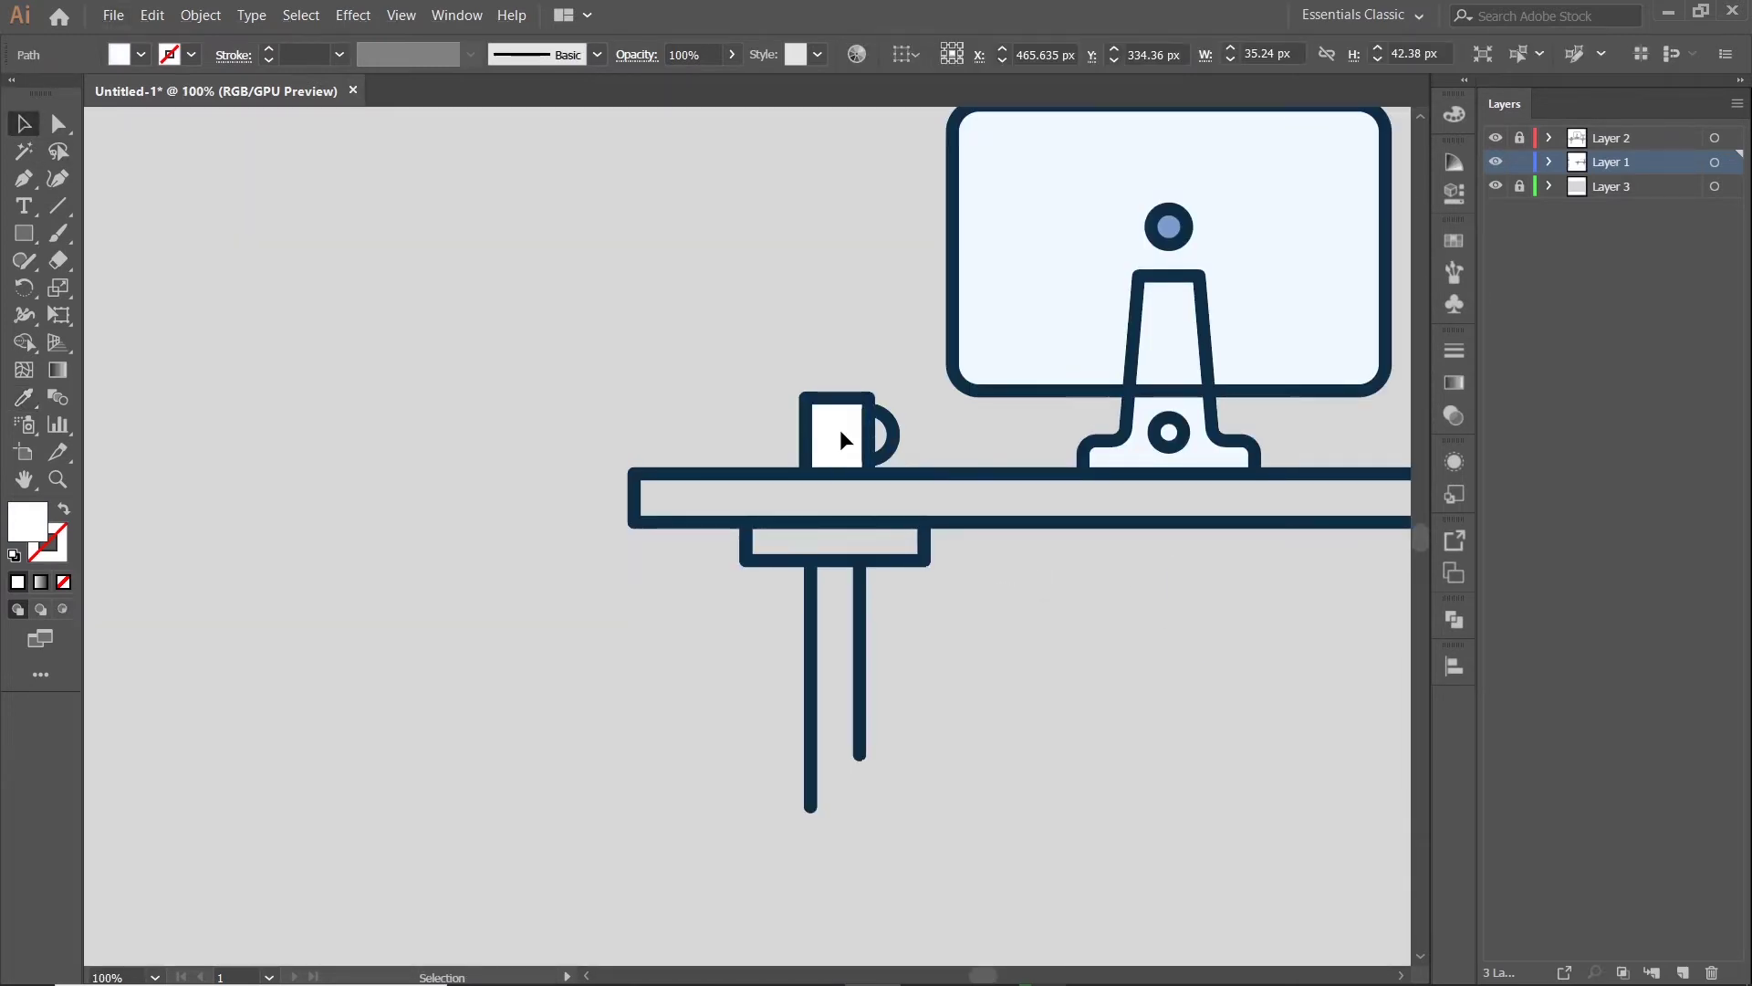
{"action": "left_click_drag", "start_coordinate": [839, 429], "coordinate": [433, 451]}
{"action": "mouse_move", "coordinate": [544, 445]}
{"action": "left_mouse_down"}
{"action": "mouse_move", "coordinate": [783, 407]}
{"action": "mouse_move", "coordinate": [646, 442]}
{"action": "mouse_move", "coordinate": [660, 434]}
{"action": "left_mouse_up"}
{"action": "scroll", "coordinate": [654, 442], "scroll_direction": "up", "scroll_amount": 1}
{"action": "scroll", "coordinate": [655, 444], "scroll_direction": "down", "scroll_amount": 2}
{"action": "scroll", "coordinate": [735, 424], "scroll_direction": "up", "scroll_amount": 2}
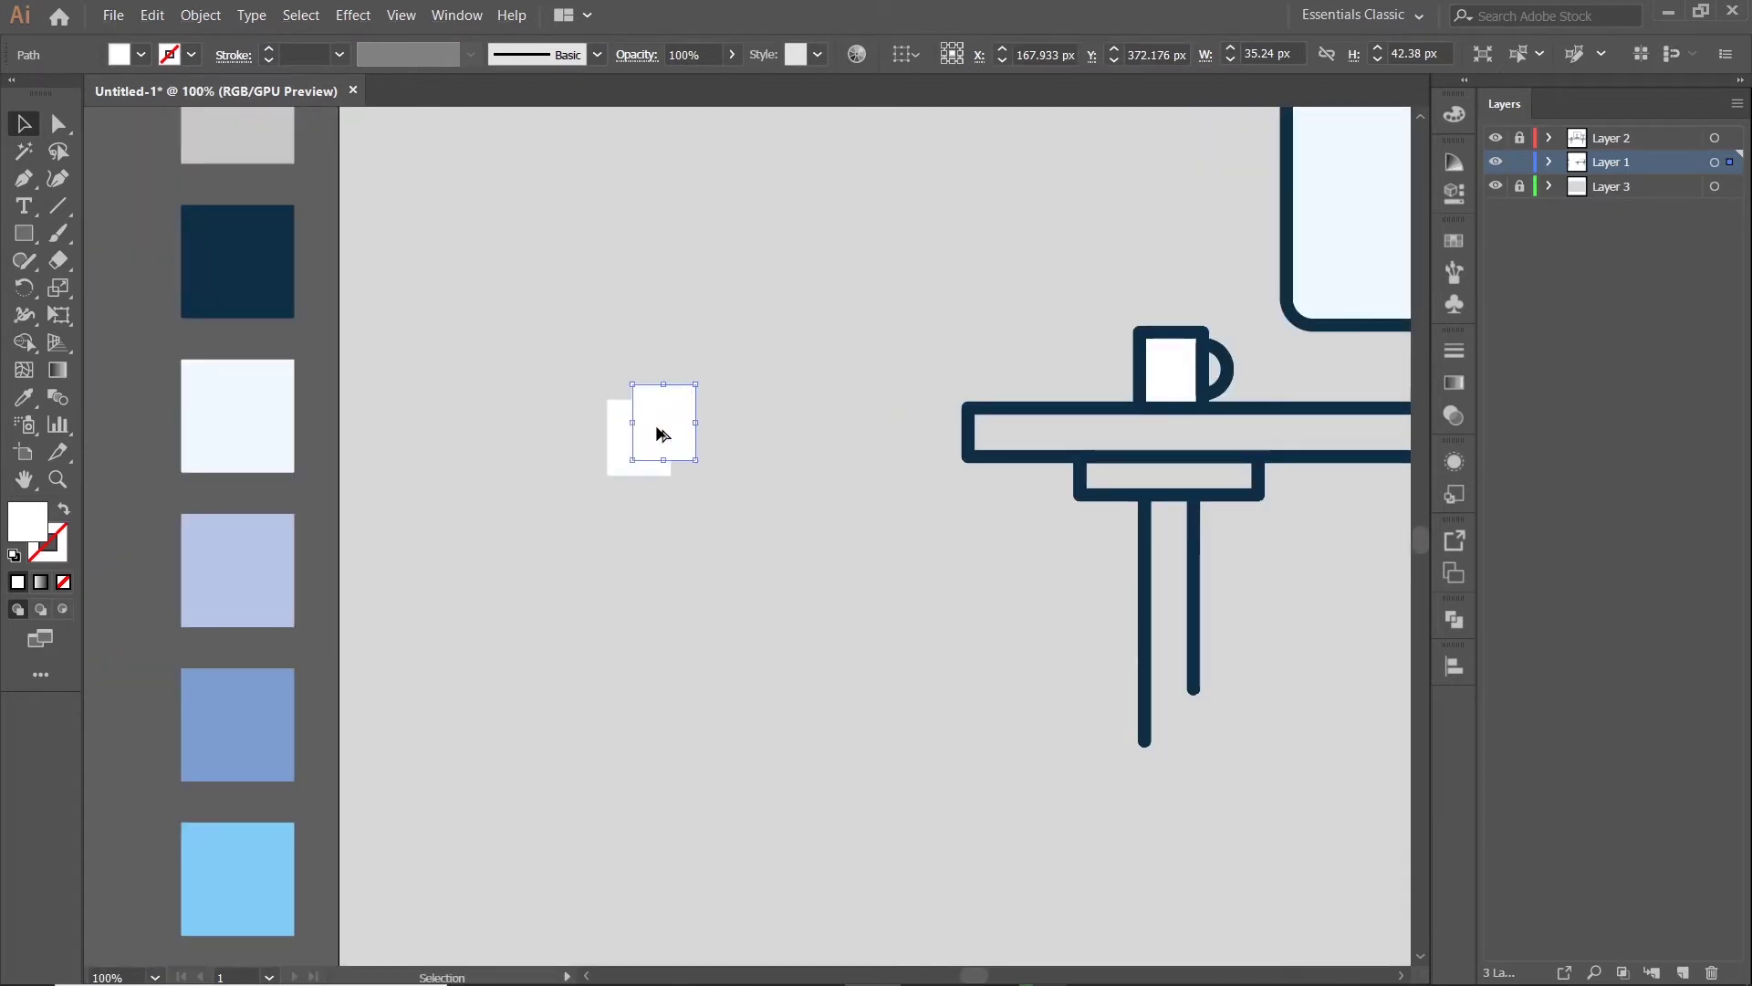
{"action": "left_click", "coordinate": [555, 358]}
{"action": "left_click_drag", "start_coordinate": [554, 358], "coordinate": [702, 484]}
- Shape Builder the rectangles into an L and round its inner corner
{"action": "key", "text": "shift+m"}
{"action": "left_click_drag", "start_coordinate": [639, 436], "coordinate": [719, 403]}
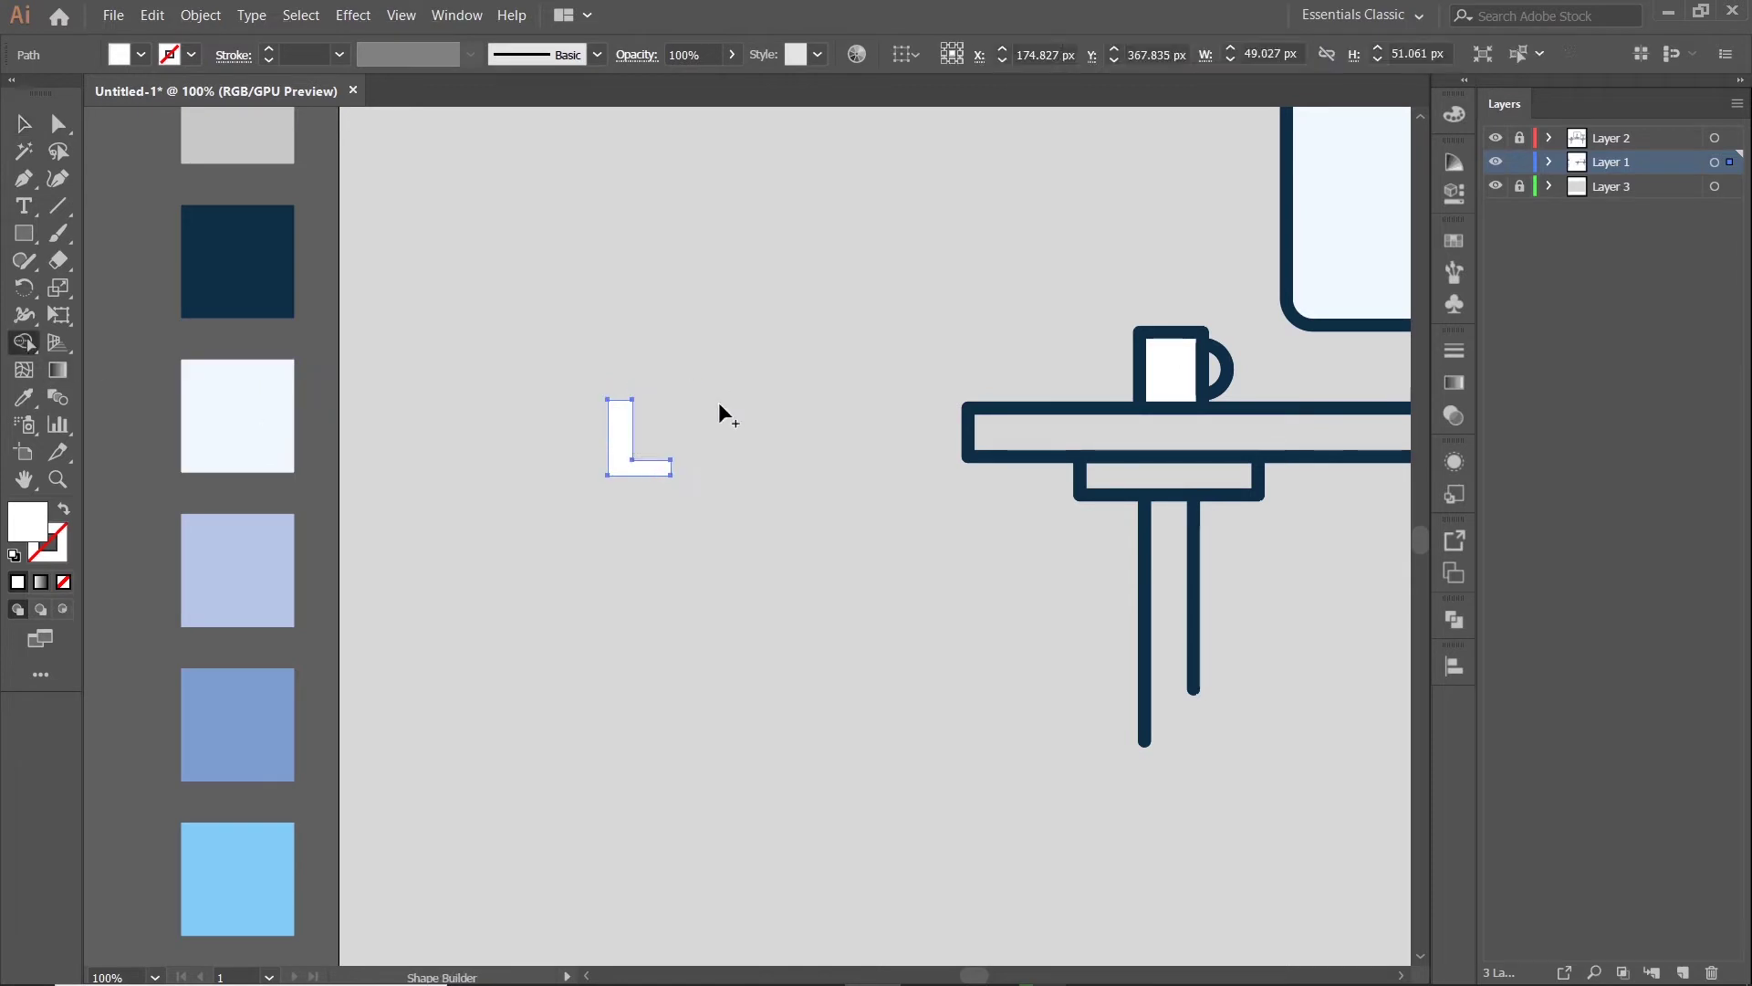
{"action": "key", "text": "a"}
{"action": "key", "text": "ctrl+equal"}
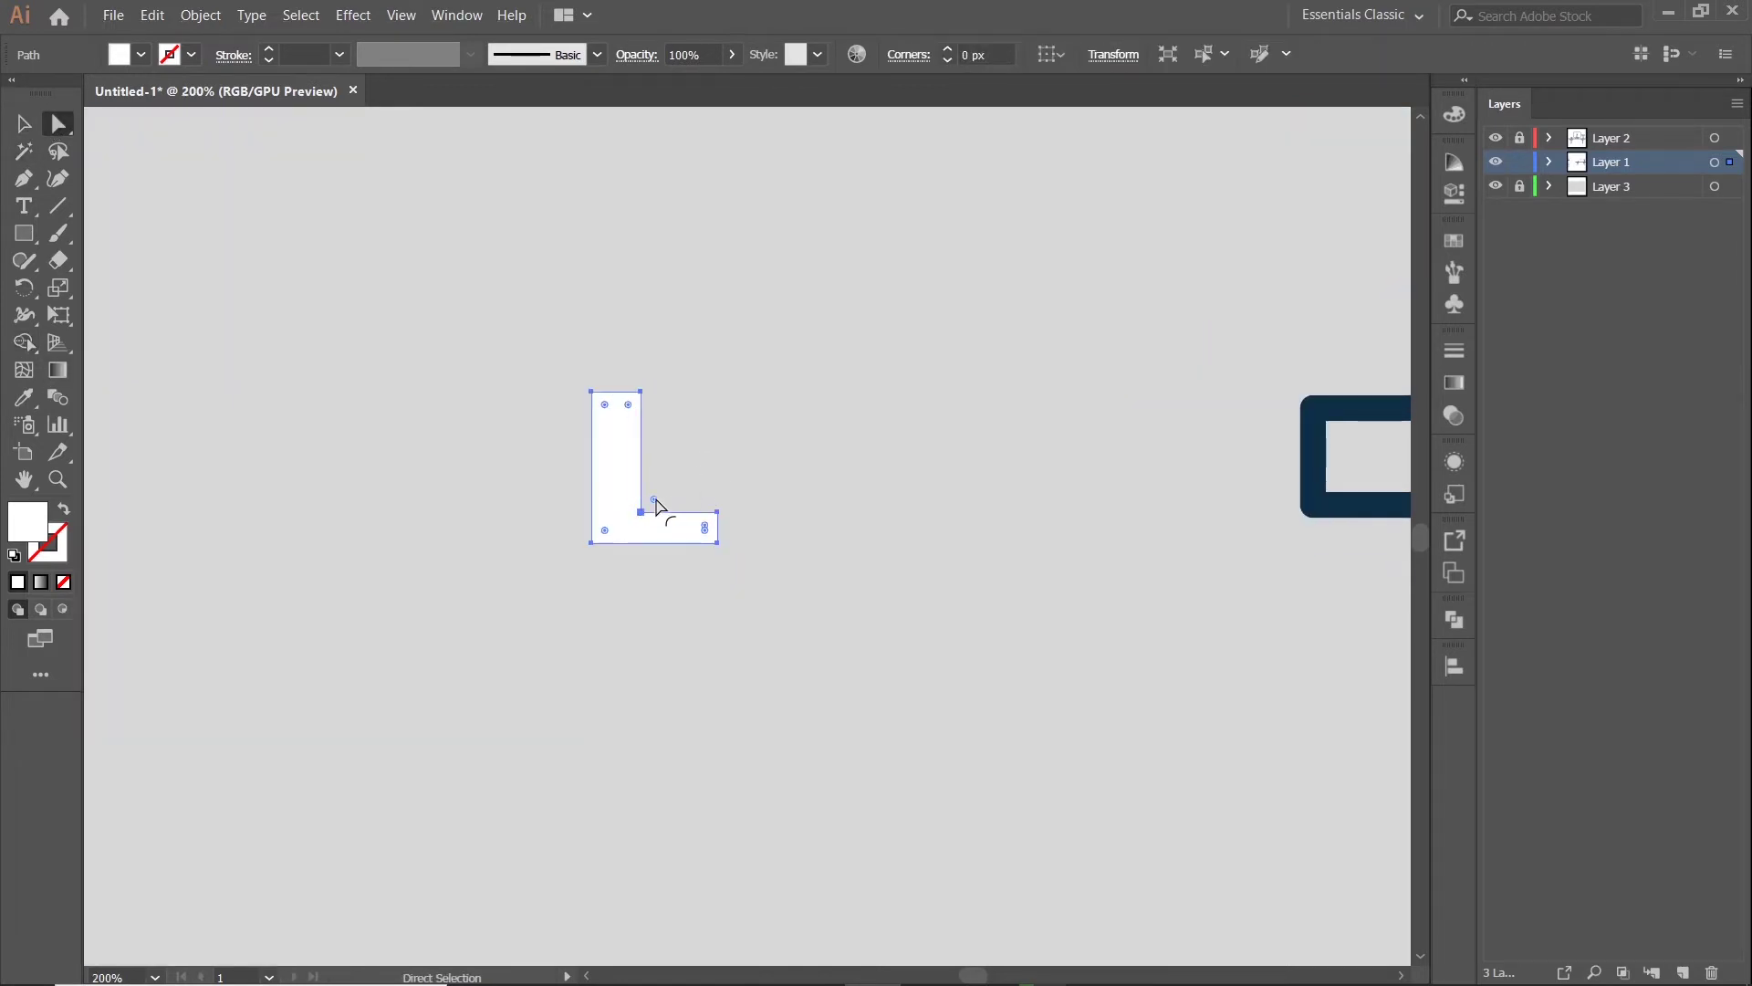
{"action": "left_click_drag", "start_coordinate": [653, 499], "coordinate": [686, 492]}
{"action": "key", "text": "ctrl+minus"}
{"action": "key", "text": "ctrl+minus"}
{"action": "key", "text": "ctrl+minus"}
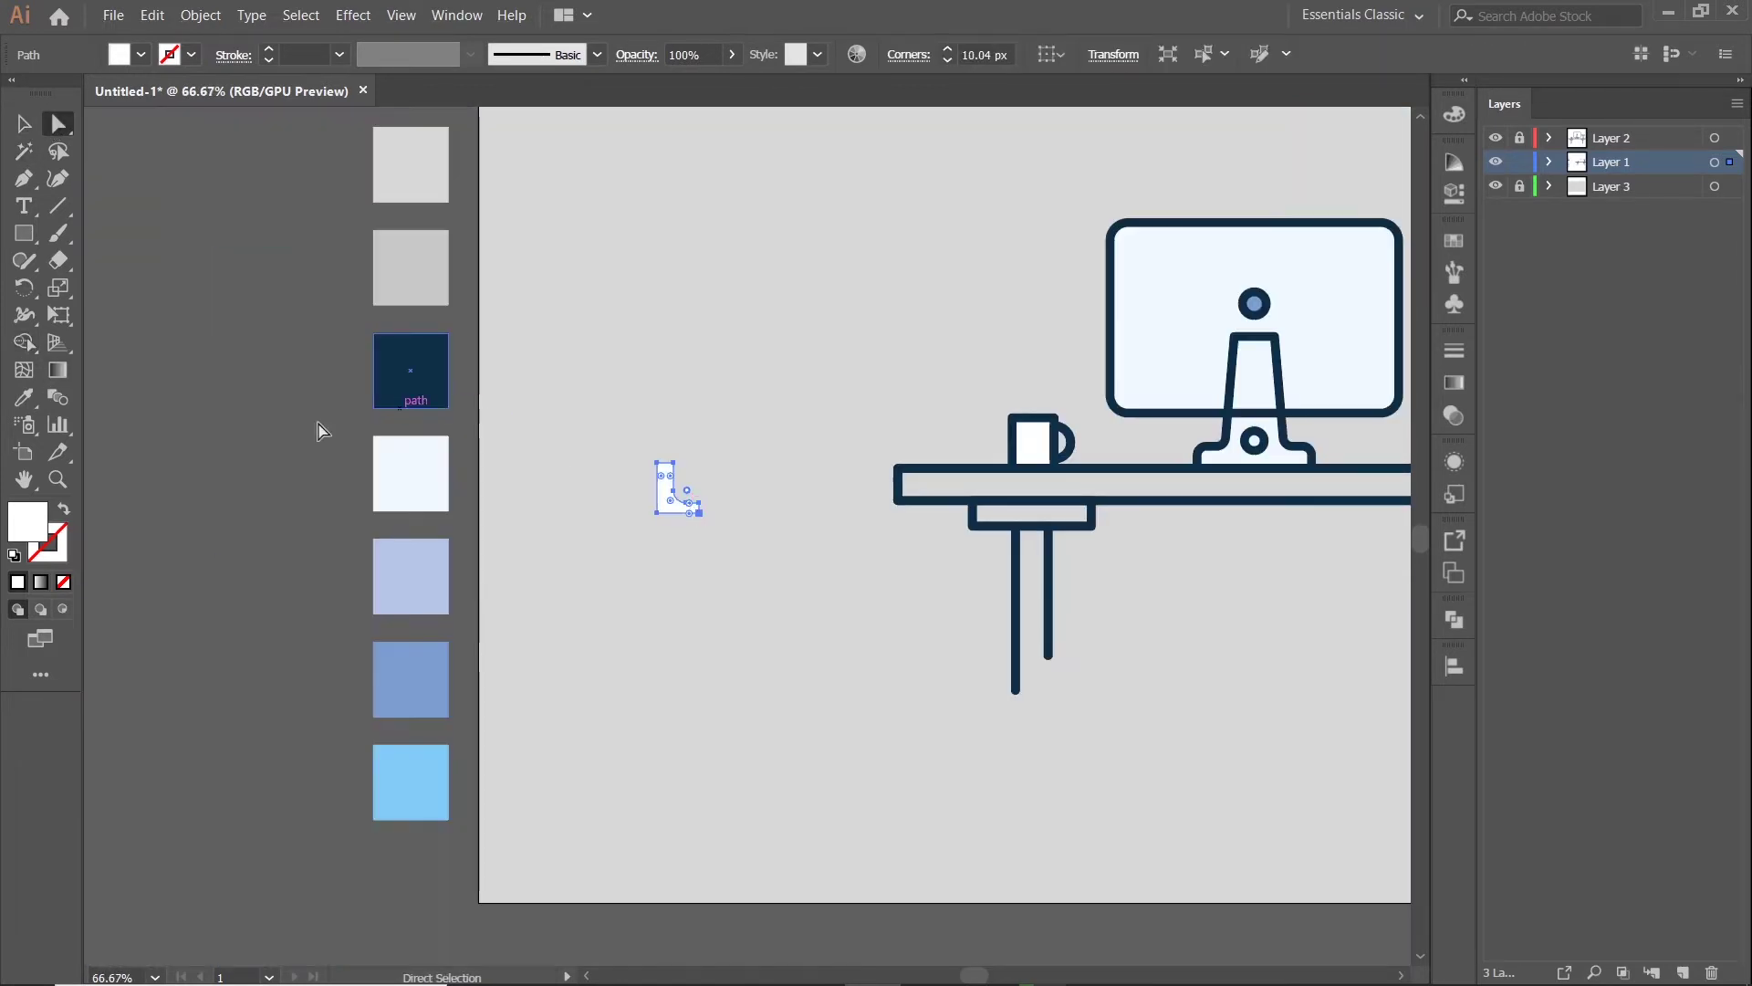
- Fill the L shape with the grey swatch
{"action": "left_click", "coordinate": [26, 401]}
{"action": "left_click", "coordinate": [861, 356]}
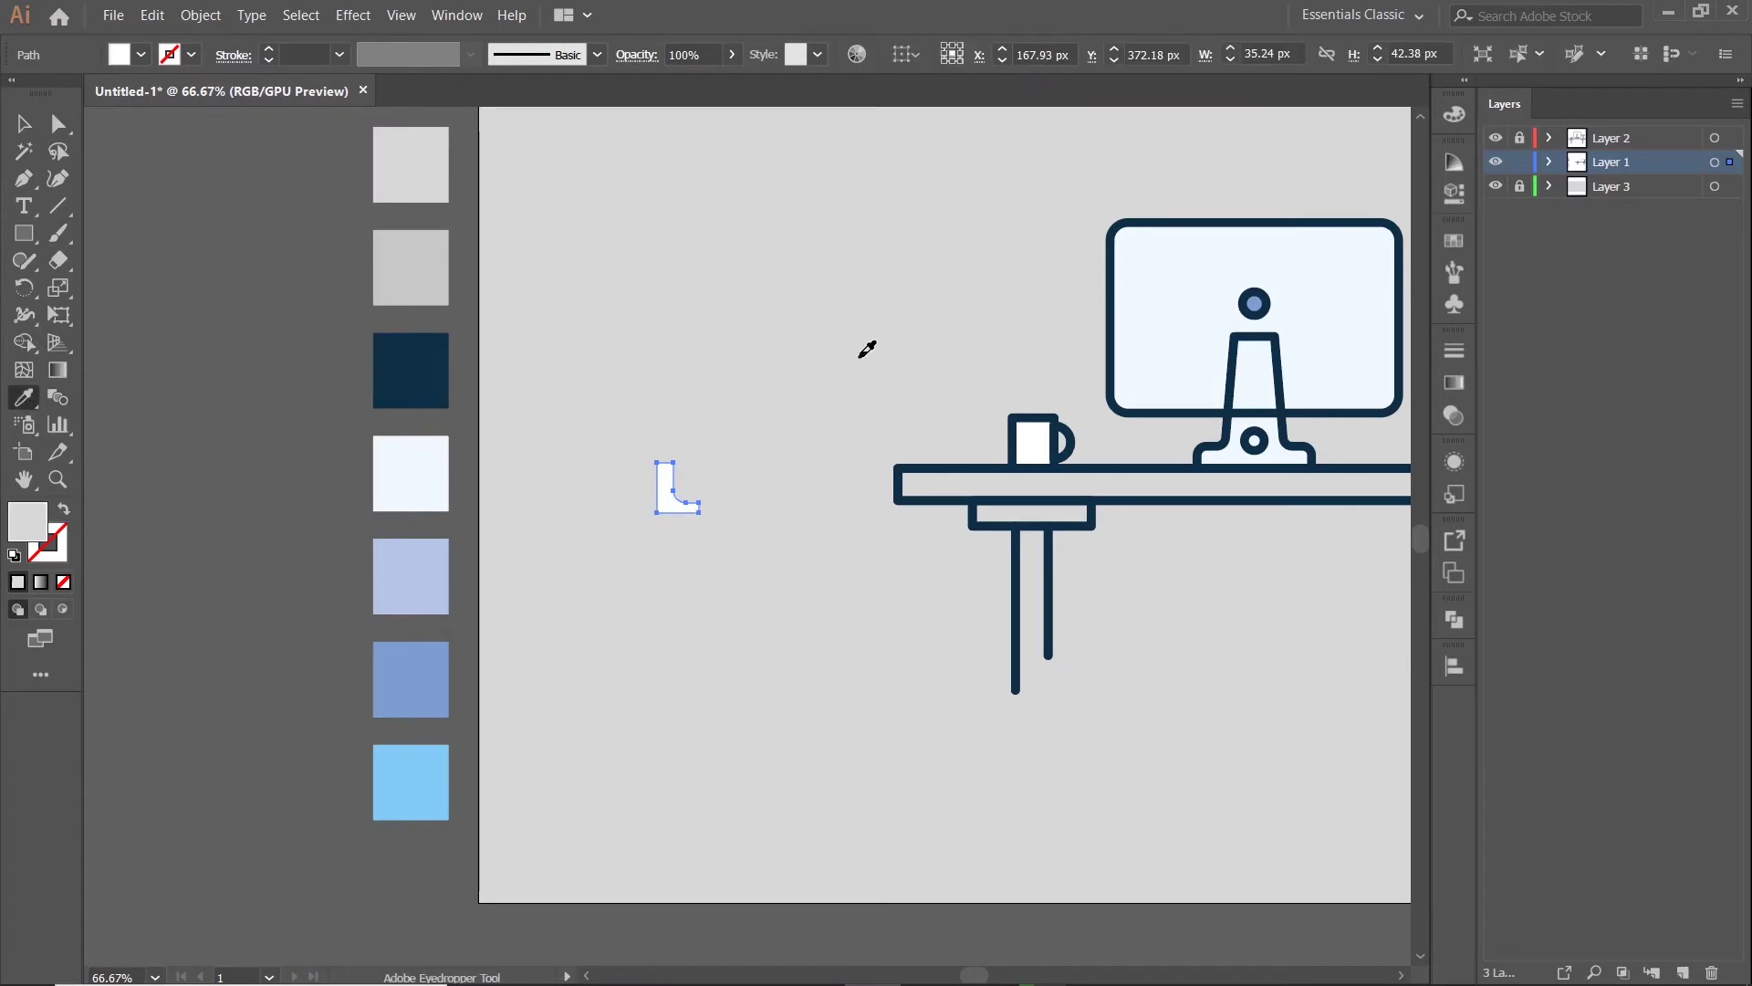
{"action": "left_click", "coordinate": [411, 267]}
{"action": "key", "text": "v"}
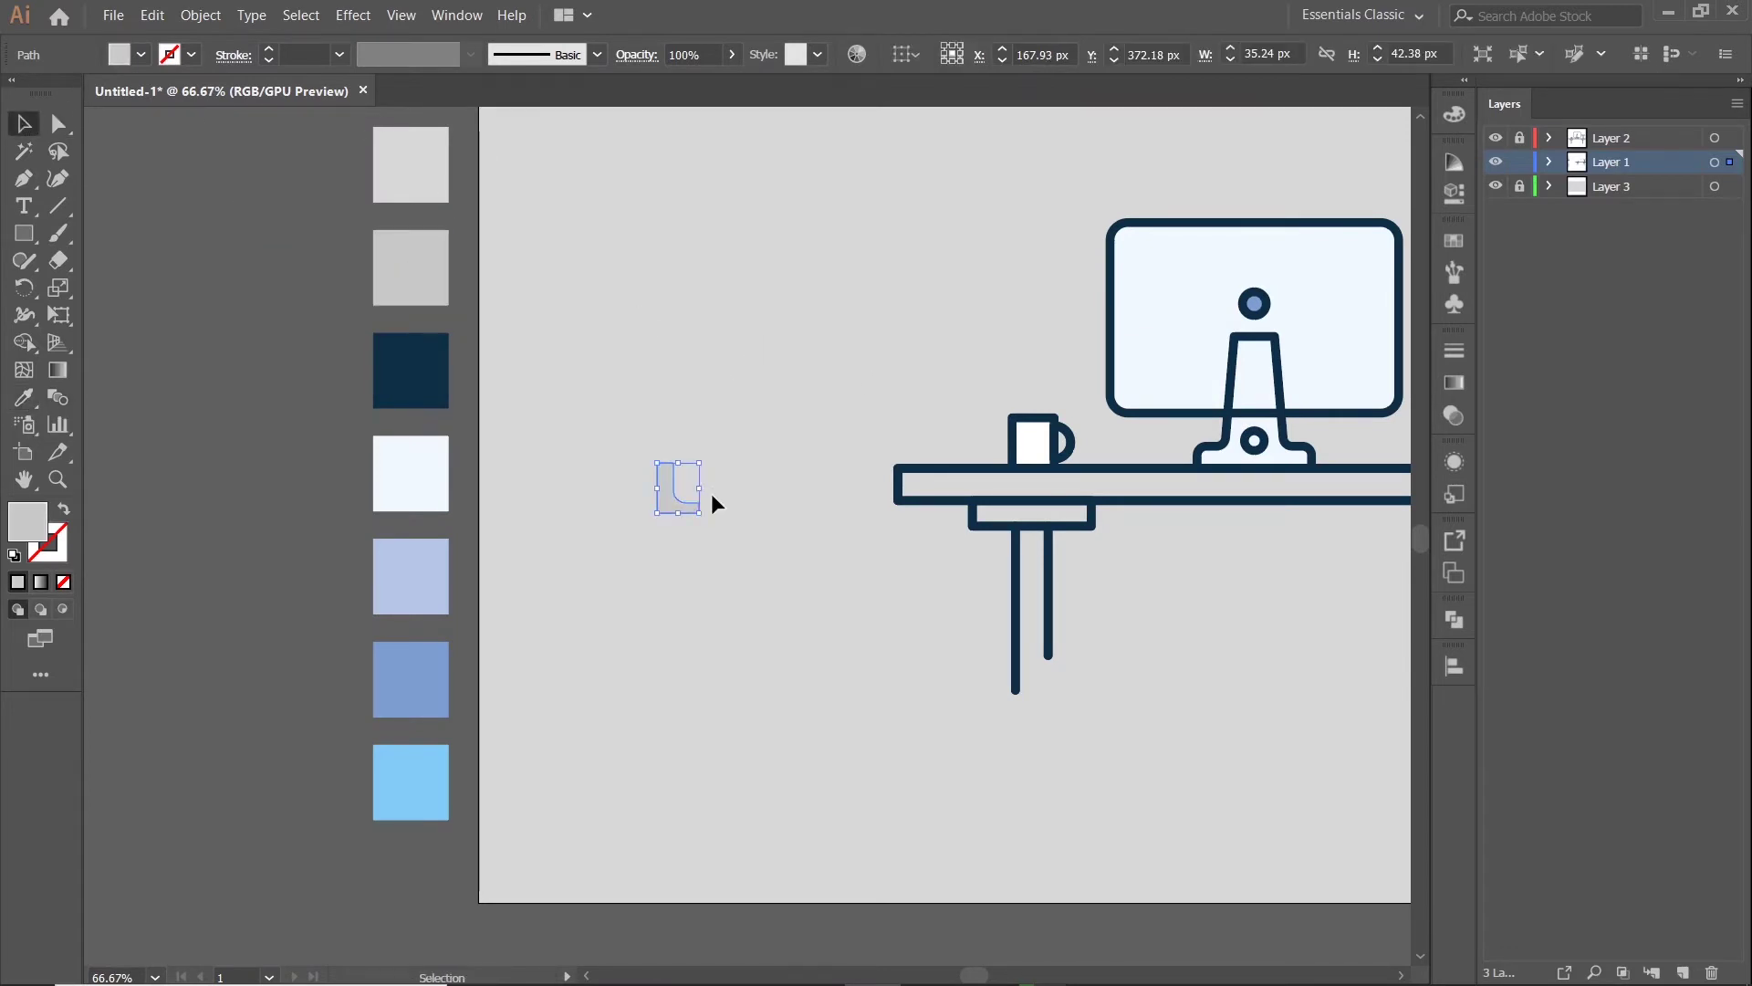
- Move the grey L onto the mug and narrow it to fit inside
{"action": "key", "text": "ctrl+plus"}
{"action": "mouse_move", "coordinate": [657, 509]}
{"action": "left_mouse_down"}
{"action": "mouse_move", "coordinate": [1185, 444]}
{"action": "mouse_move", "coordinate": [1145, 398]}
{"action": "left_mouse_up"}
{"action": "key", "text": "ctrl+plus"}
{"action": "key", "text": "ctrl+plus"}
{"action": "key", "text": "ctrl+plus"}
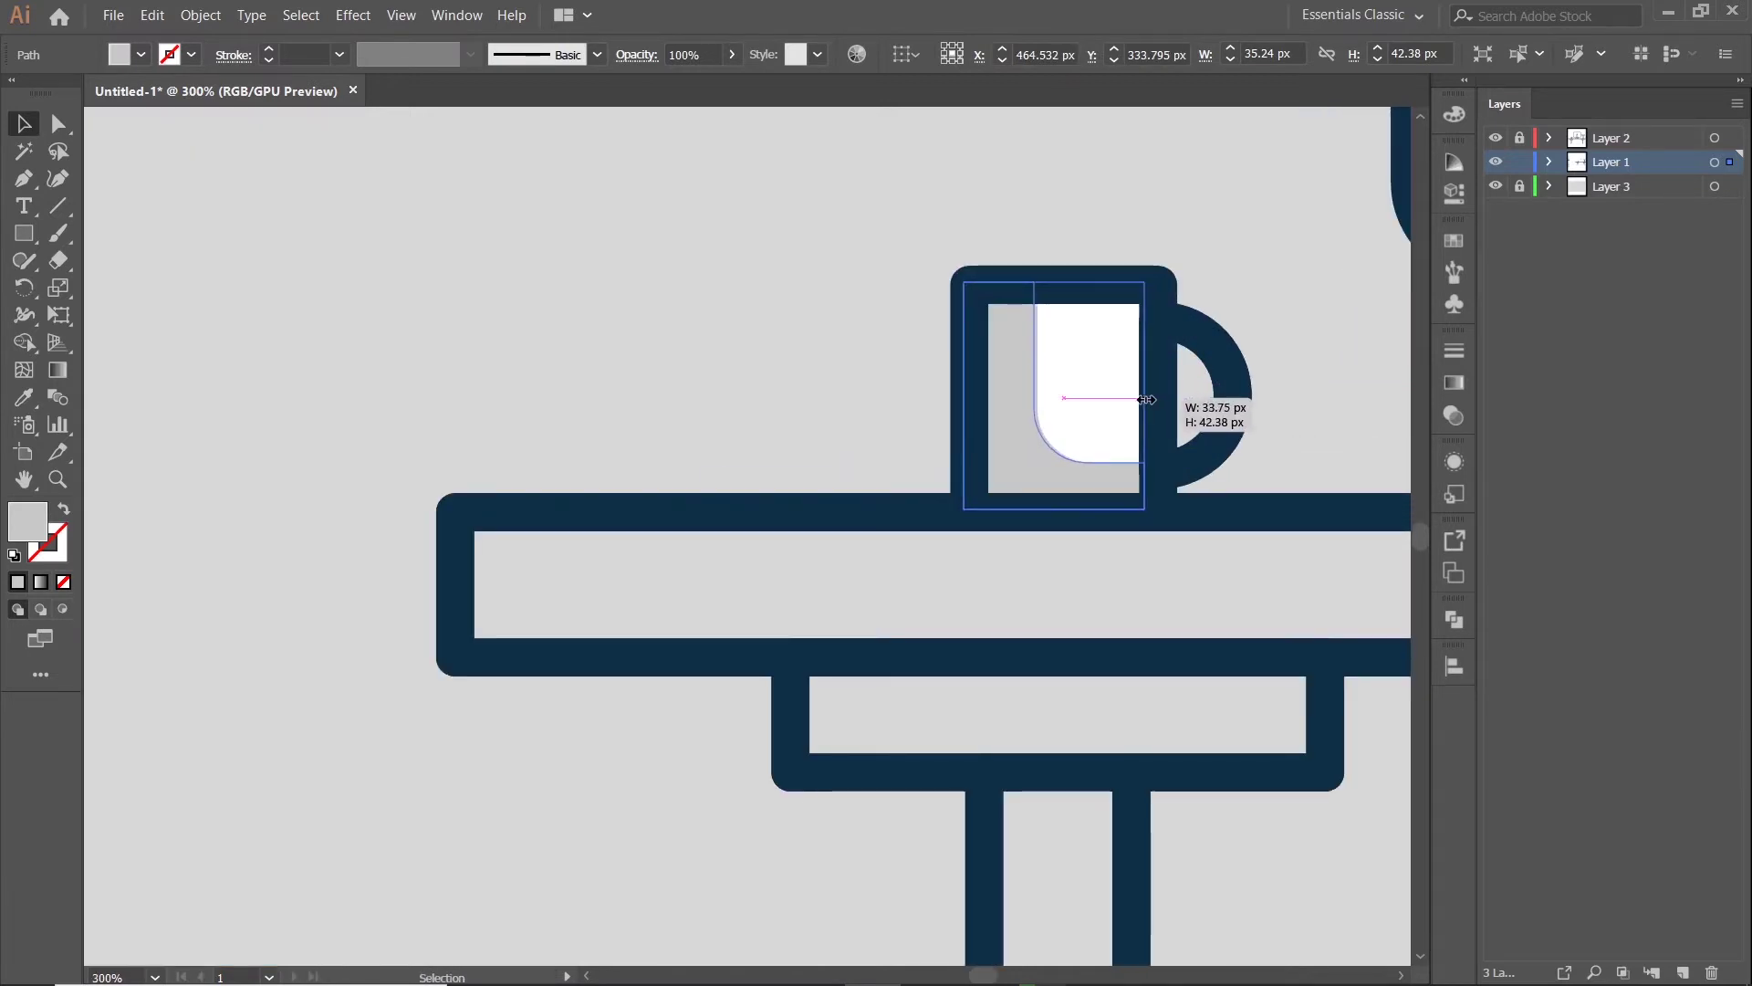
{"action": "left_click_drag", "start_coordinate": [1054, 282], "coordinate": [1058, 298]}
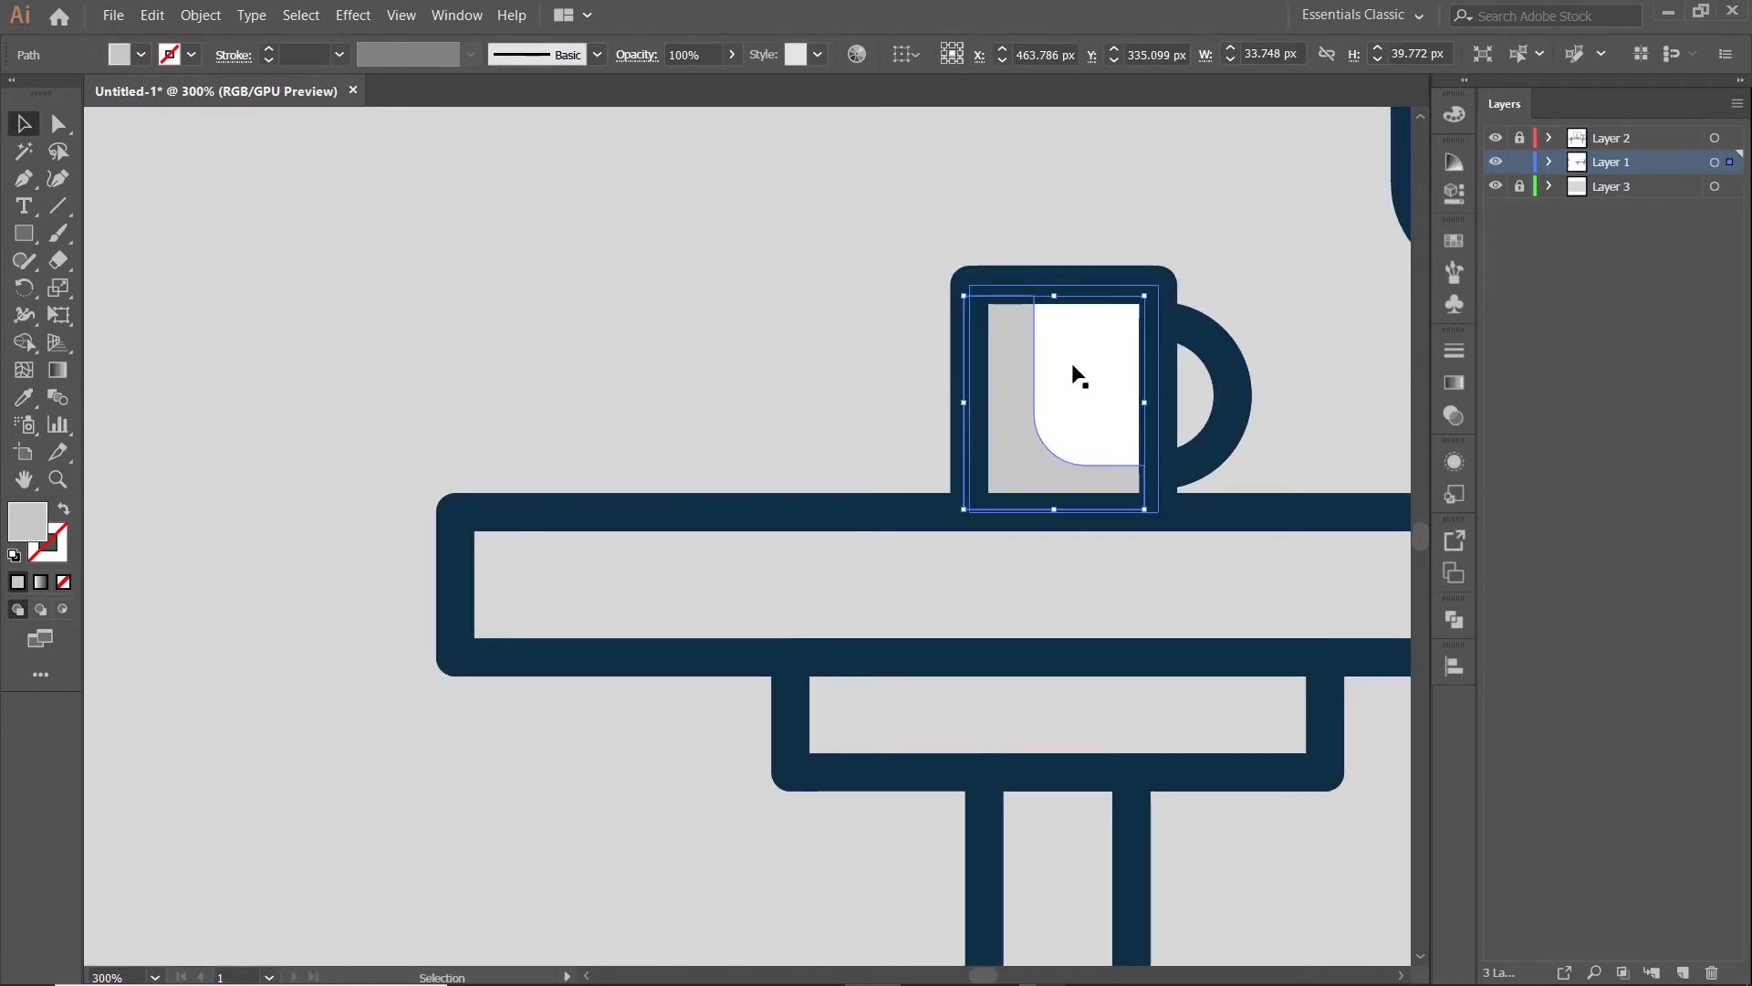
{"action": "left_click", "coordinate": [313, 462]}
{"action": "key", "text": "ctrl+1"}
- Check the mug's inner shape, then select the lamp head rectangle
{"action": "scroll", "coordinate": [600, 657], "scroll_direction": "down", "scroll_amount": 1}
{"action": "left_click", "coordinate": [606, 460]}
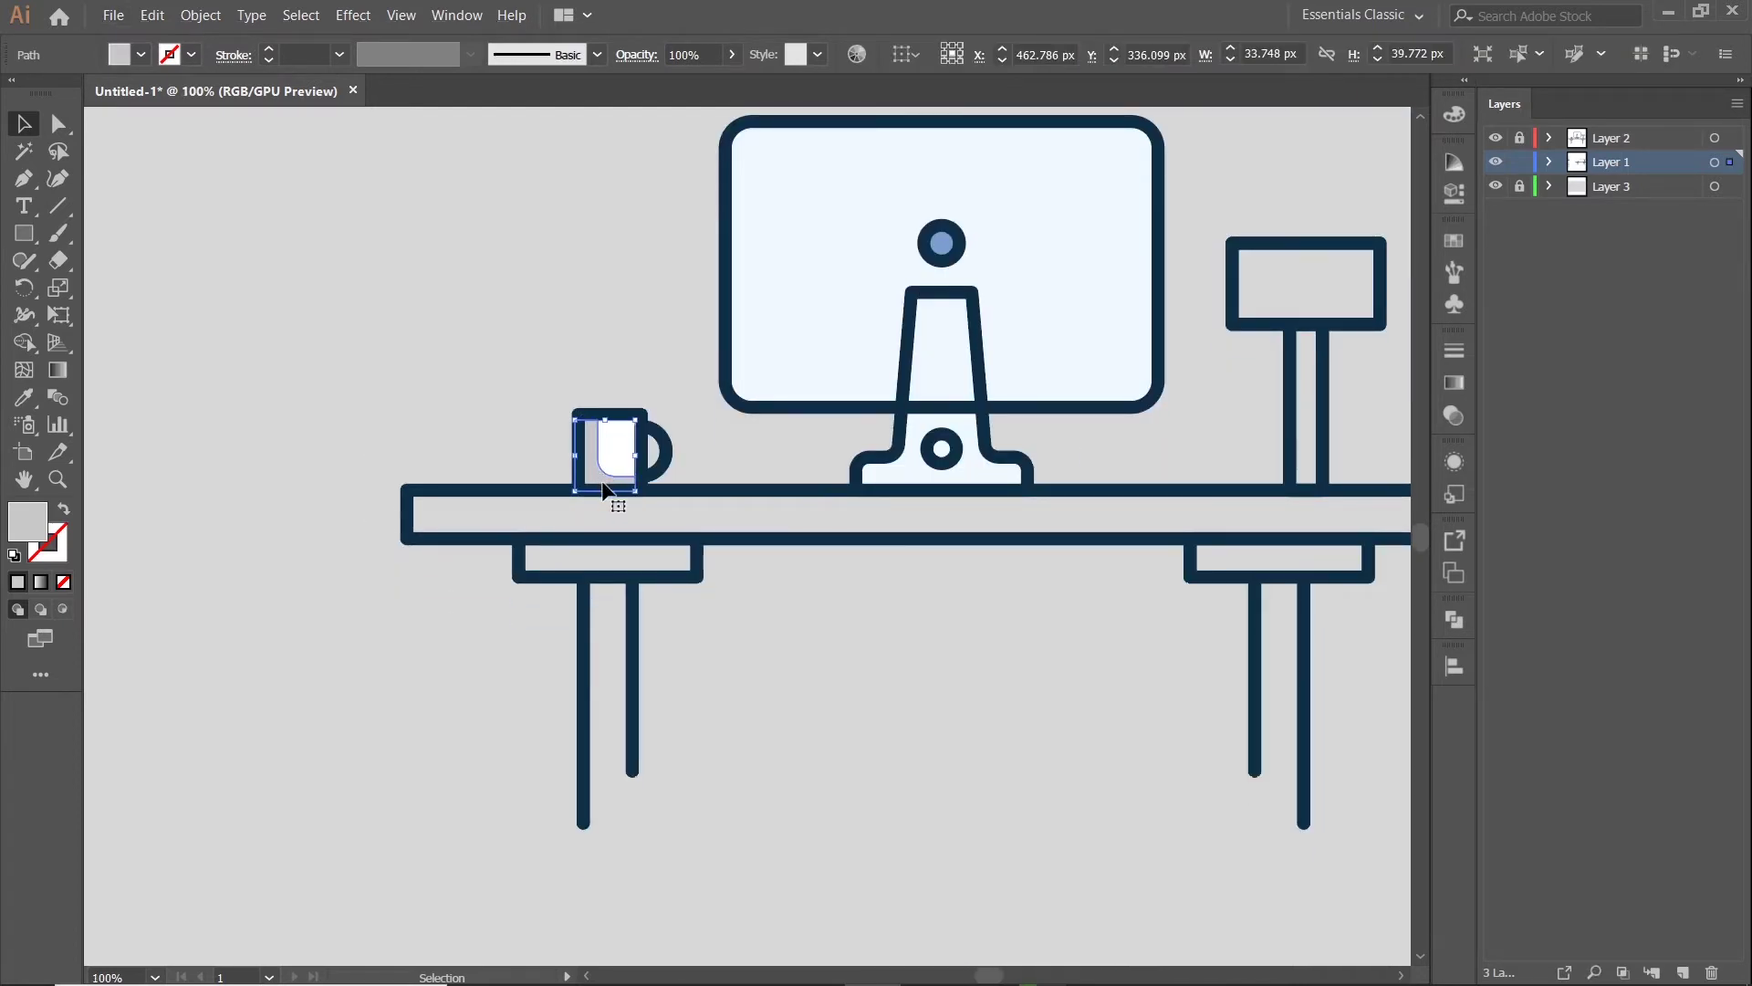
{"action": "left_click", "coordinate": [851, 706]}
{"action": "scroll", "coordinate": [851, 706], "scroll_direction": "down", "scroll_amount": 3, "text": "alt"}
{"action": "scroll", "coordinate": [1147, 639], "scroll_direction": "down", "scroll_amount": 1}
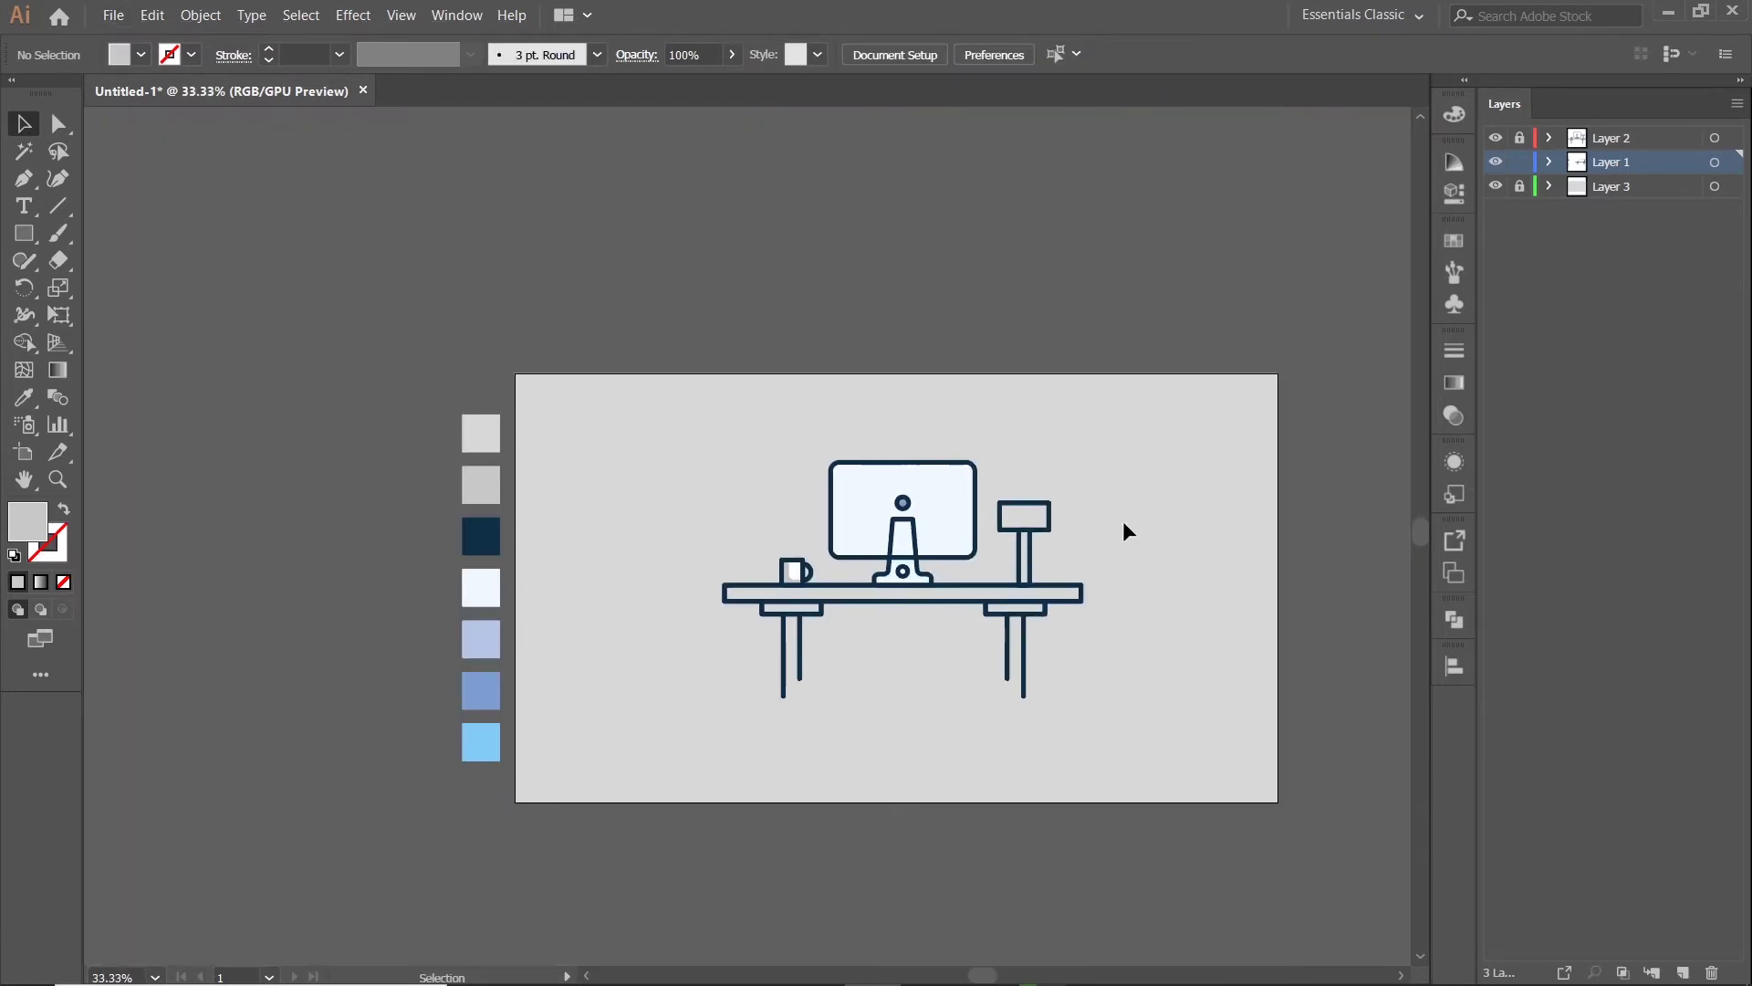
{"action": "scroll", "coordinate": [1123, 528], "scroll_direction": "up", "scroll_amount": 2, "text": "alt"}
{"action": "left_click", "coordinate": [979, 528]}
{"action": "scroll", "coordinate": [979, 527], "scroll_direction": "down", "scroll_amount": 1, "text": "alt"}
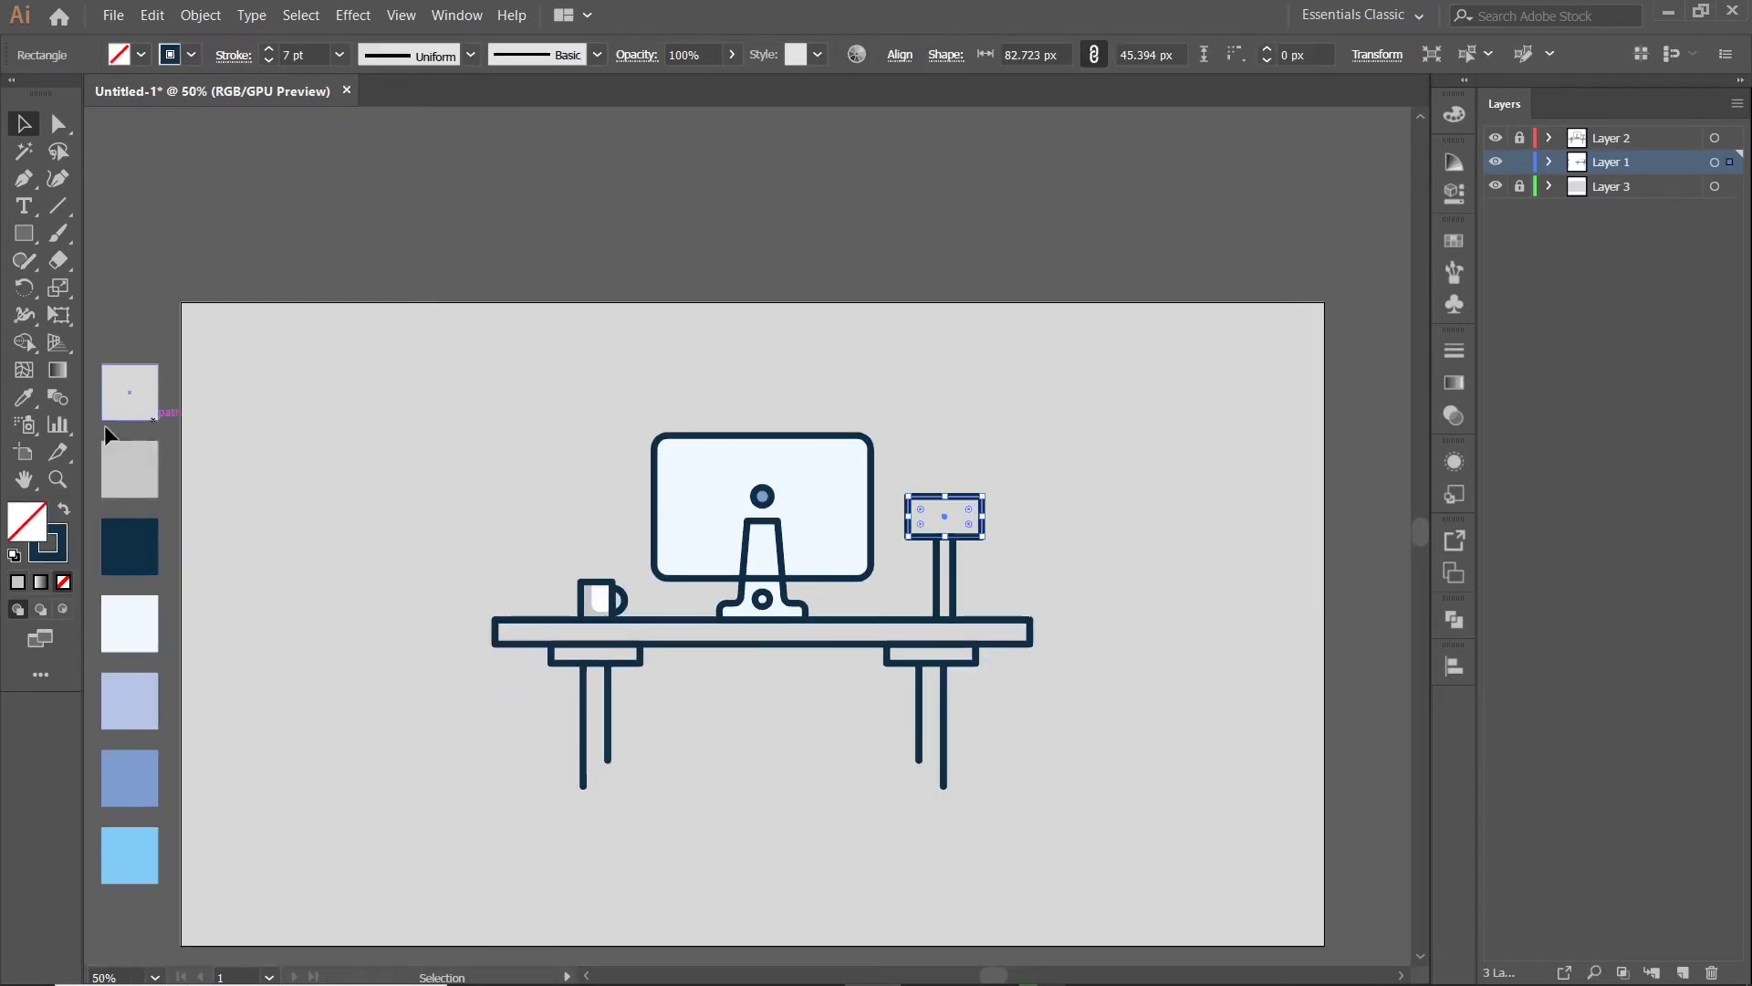
- Fill the lamp head with light grey and reselect it
{"action": "left_click", "coordinate": [24, 398]}
{"action": "left_click", "coordinate": [154, 466]}
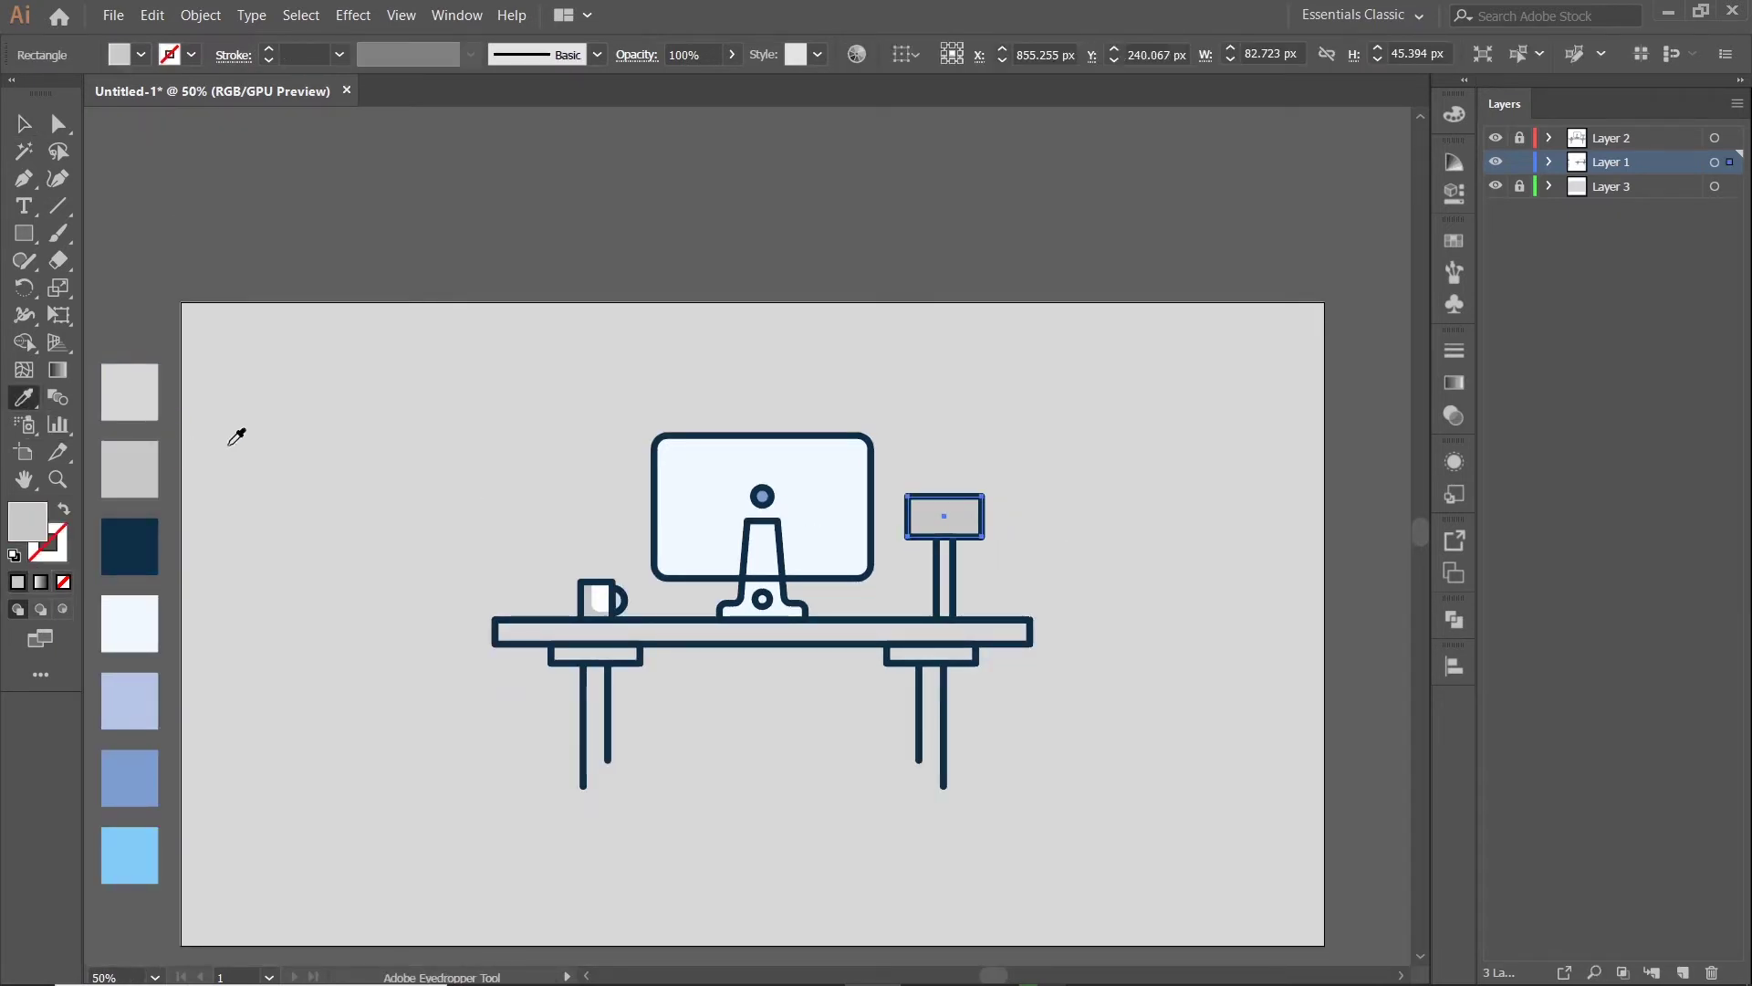
{"action": "left_click", "coordinate": [24, 123]}
{"action": "left_click", "coordinate": [1008, 538]}
{"action": "scroll", "coordinate": [1007, 538], "scroll_direction": "up", "scroll_amount": 1, "text": "alt"}
- Duplicate the lamp head rectangle twice and round one copy's top into a semicircle
{"action": "left_click_drag", "start_coordinate": [966, 509], "coordinate": [1241, 444]}
{"action": "scroll", "coordinate": [1241, 443], "scroll_direction": "up", "scroll_amount": 2, "text": "alt"}
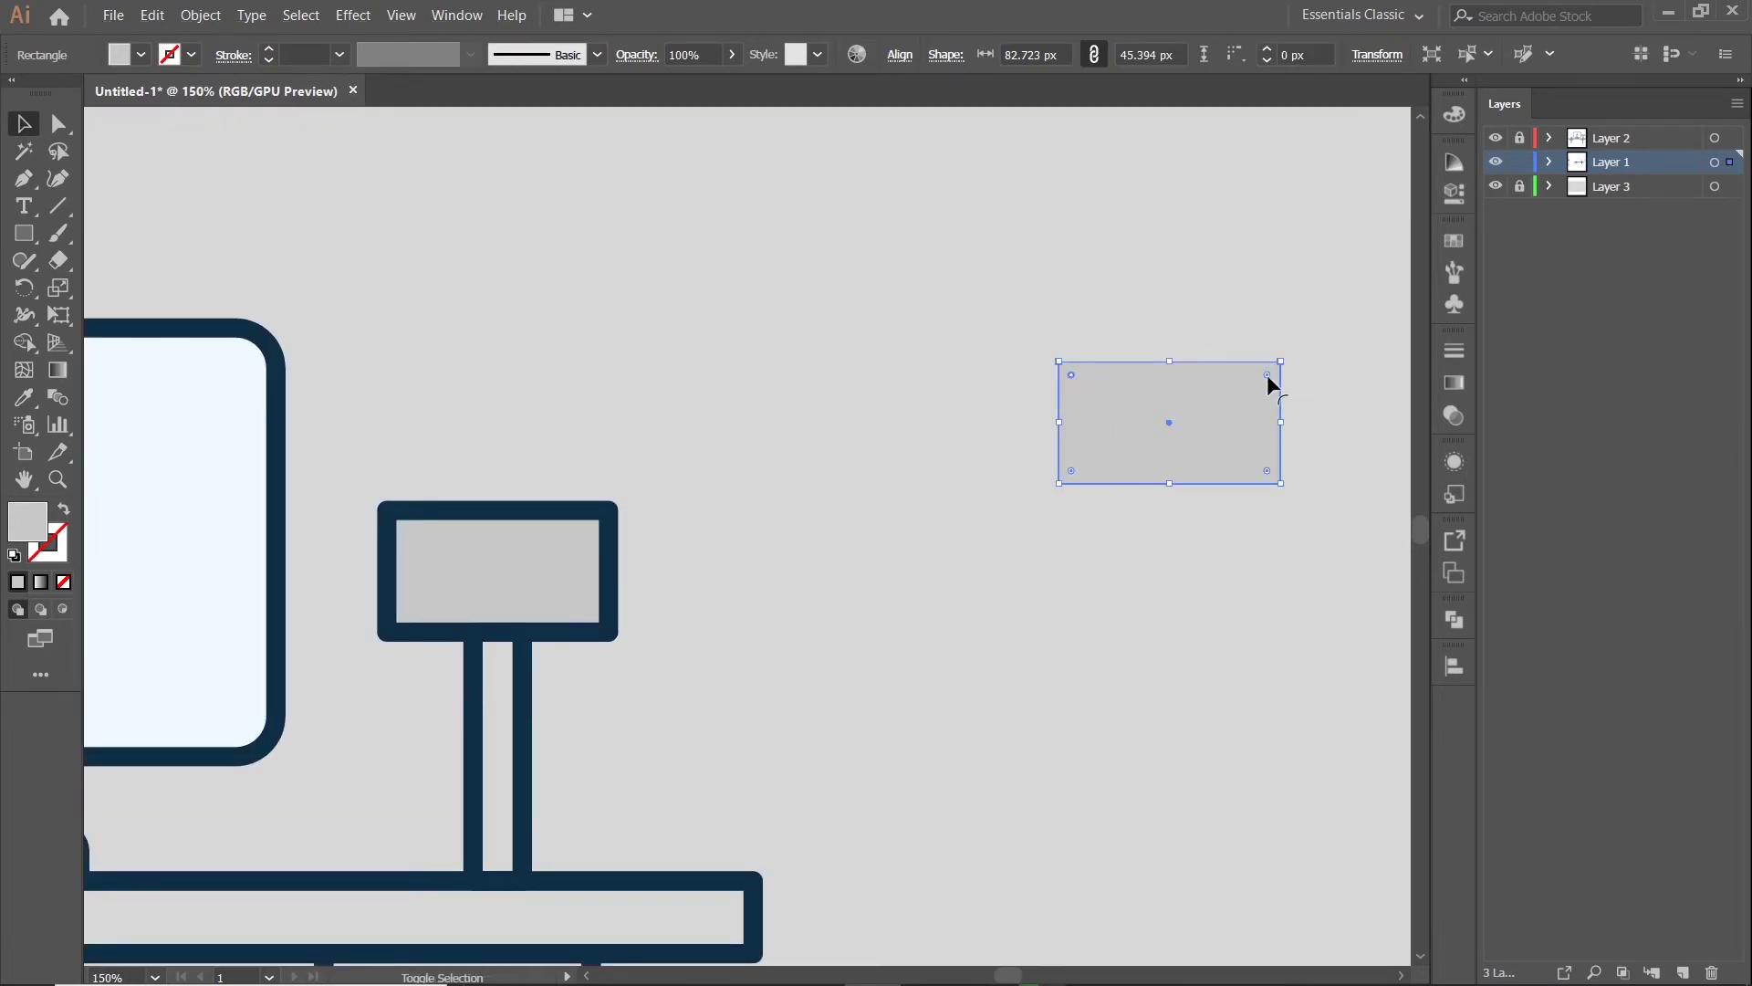
{"action": "left_click_drag", "start_coordinate": [1228, 401], "coordinate": [1225, 575]}
{"action": "scroll", "coordinate": [977, 523], "scroll_direction": "down", "scroll_amount": 1}
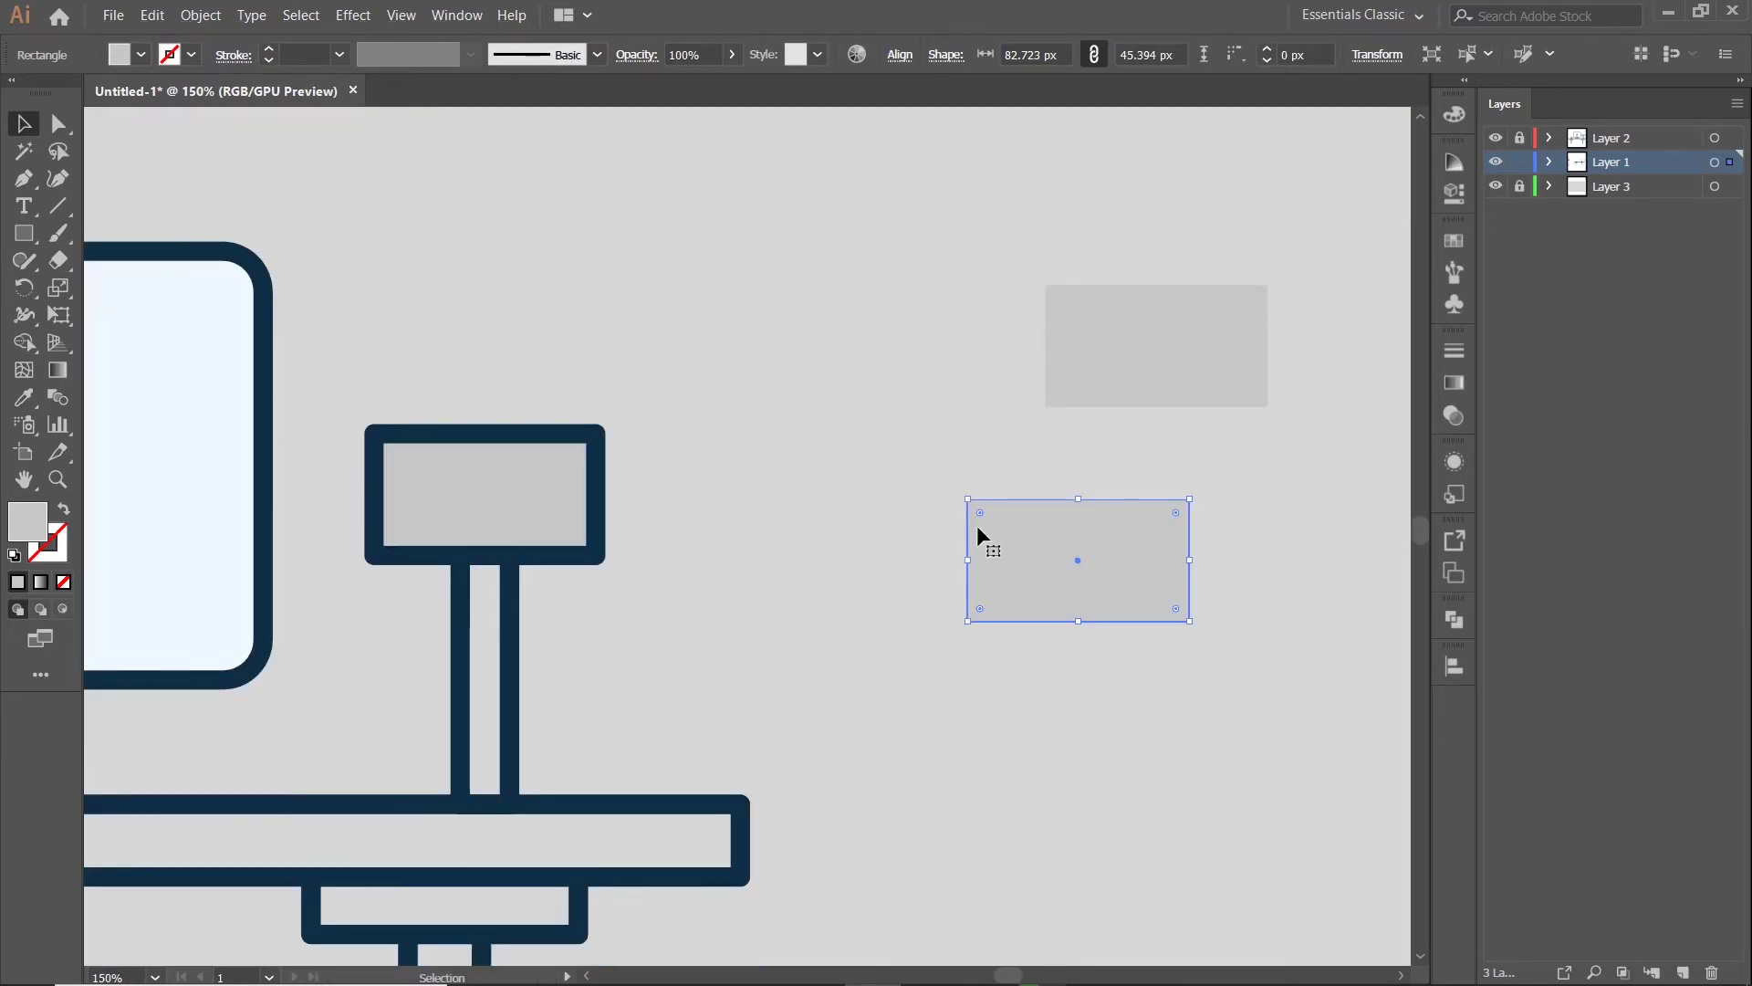
{"action": "left_click_drag", "start_coordinate": [1175, 512], "coordinate": [1153, 741]}
{"action": "left_click", "coordinate": [742, 262]}
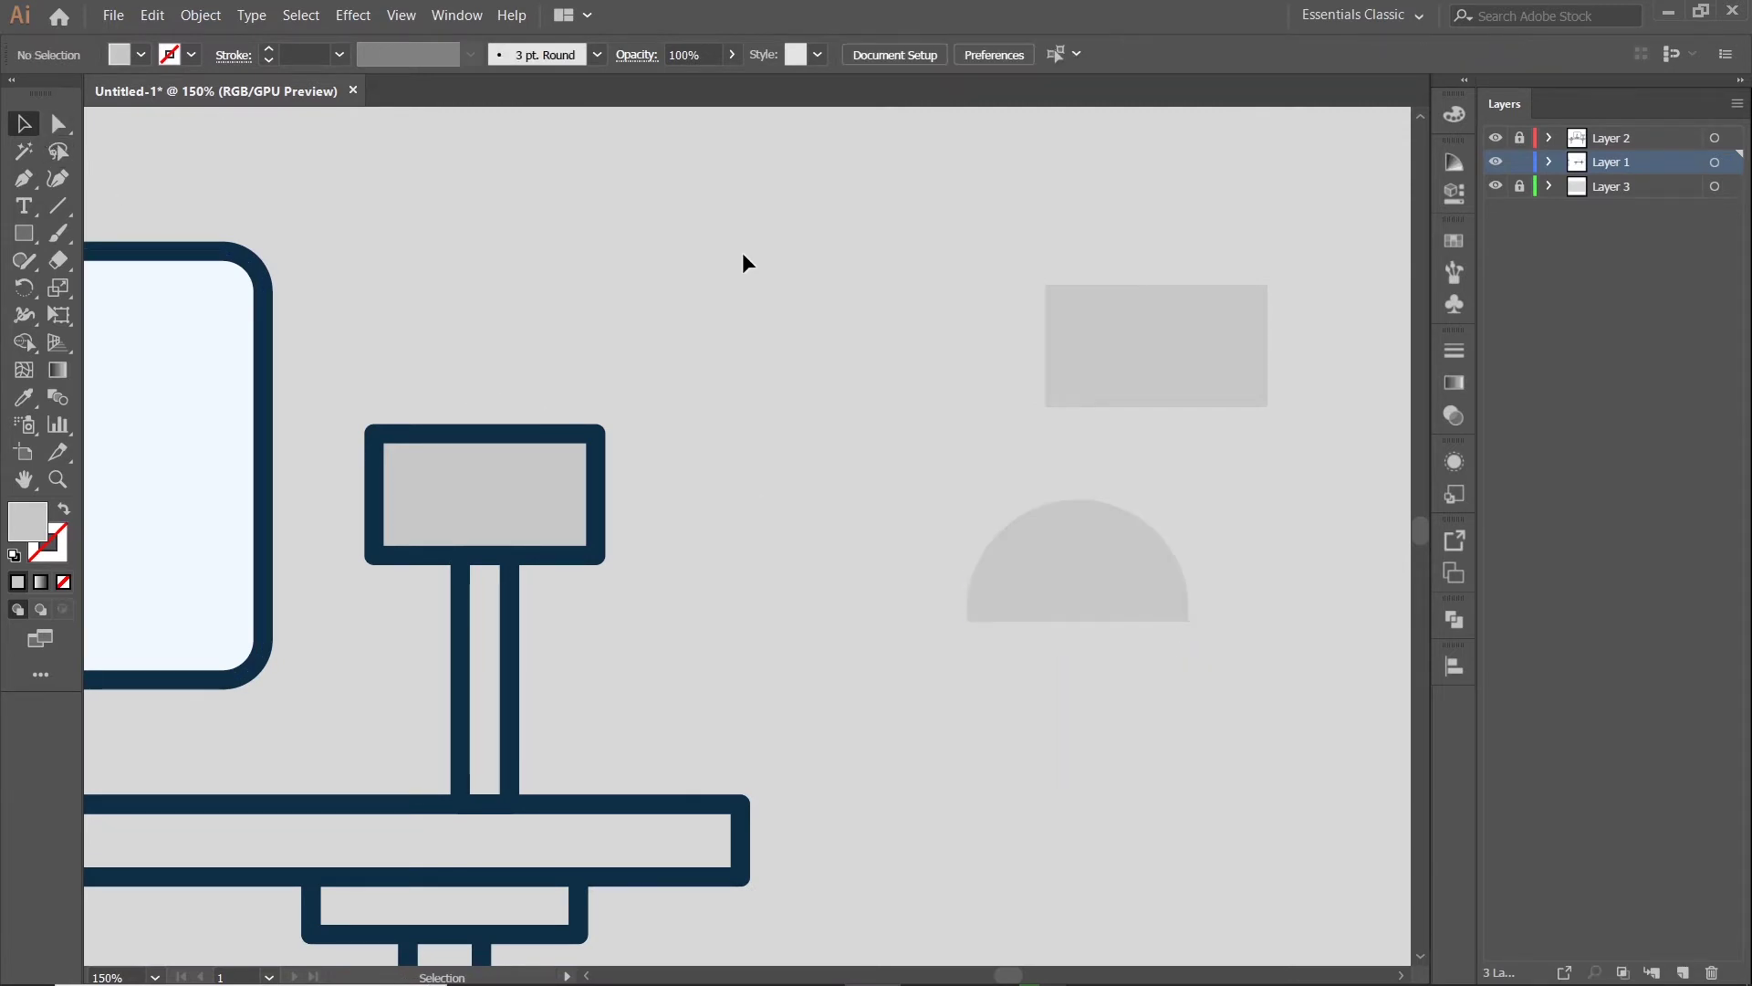
- Delete the spare grey rectangle and widen the half-round shape
{"action": "key", "text": "i"}
{"action": "key", "text": "ctrl+minus"}
{"action": "left_click_drag", "start_coordinate": [709, 402], "coordinate": [754, 402]}
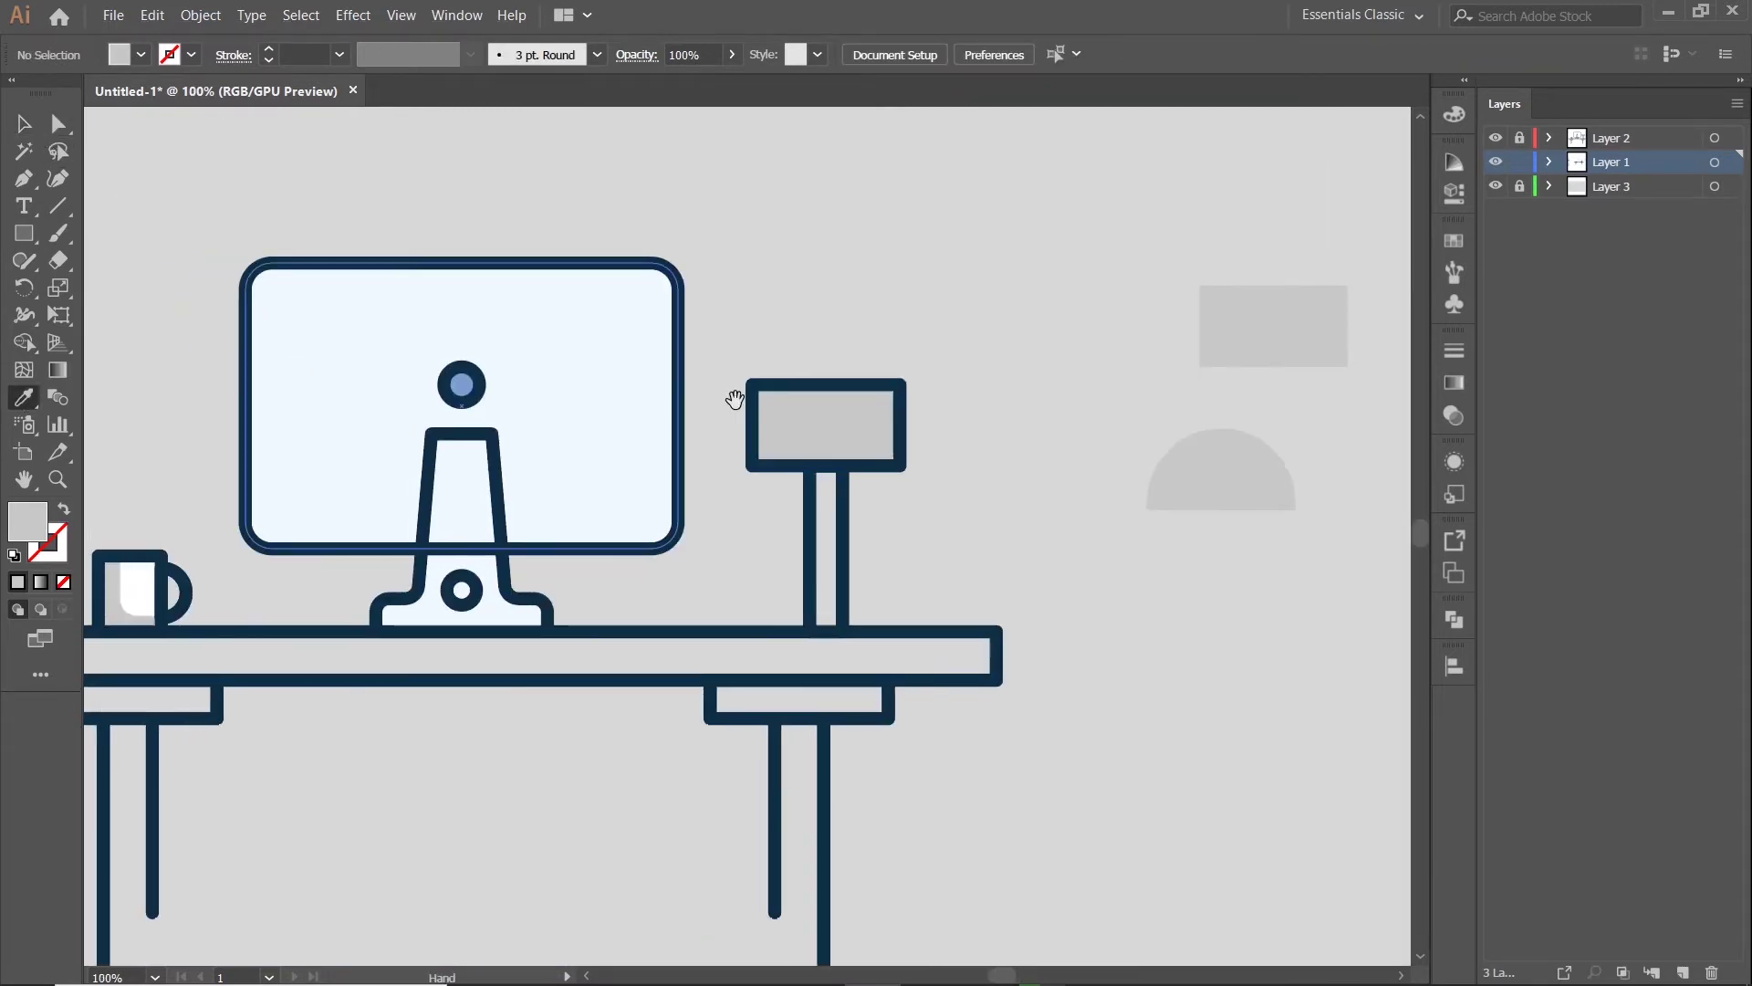
{"action": "key", "text": "v"}
{"action": "left_click", "coordinate": [1259, 354]}
{"action": "key", "text": "Delete"}
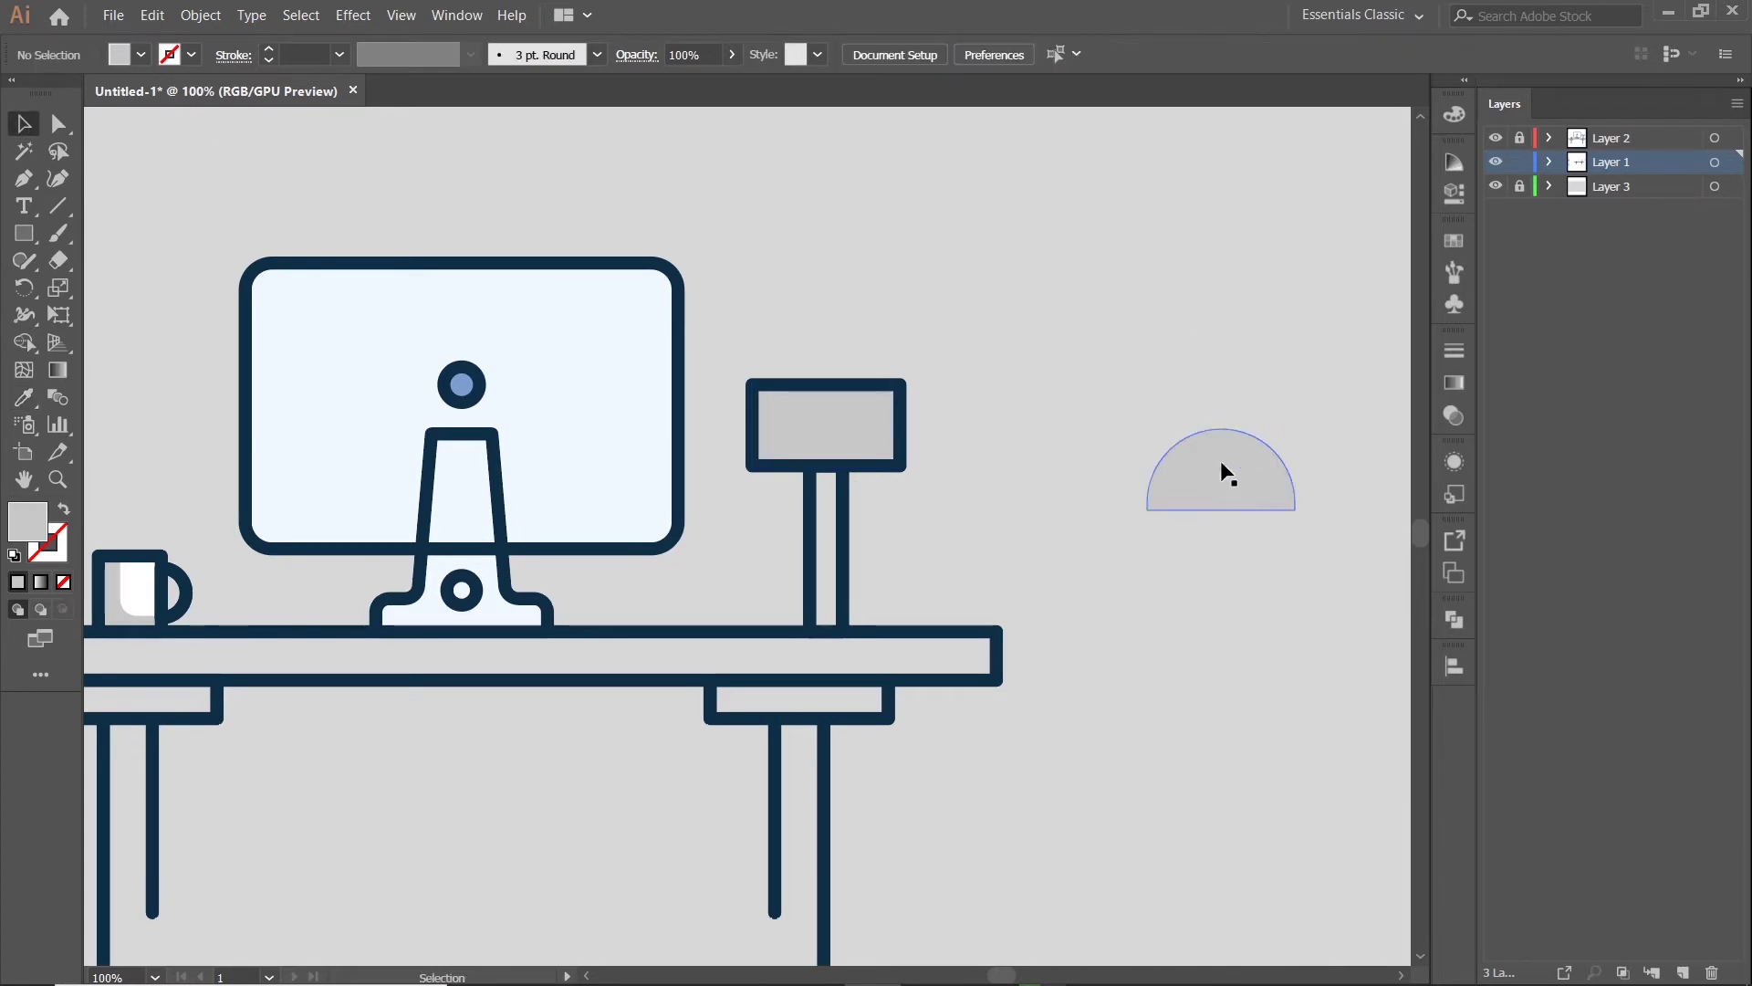
{"action": "mouse_move", "coordinate": [1243, 483]}
{"action": "left_mouse_down"}
{"action": "mouse_move", "coordinate": [840, 445]}
{"action": "mouse_move", "coordinate": [826, 417]}
{"action": "mouse_move", "coordinate": [1355, 402]}
{"action": "left_mouse_up"}
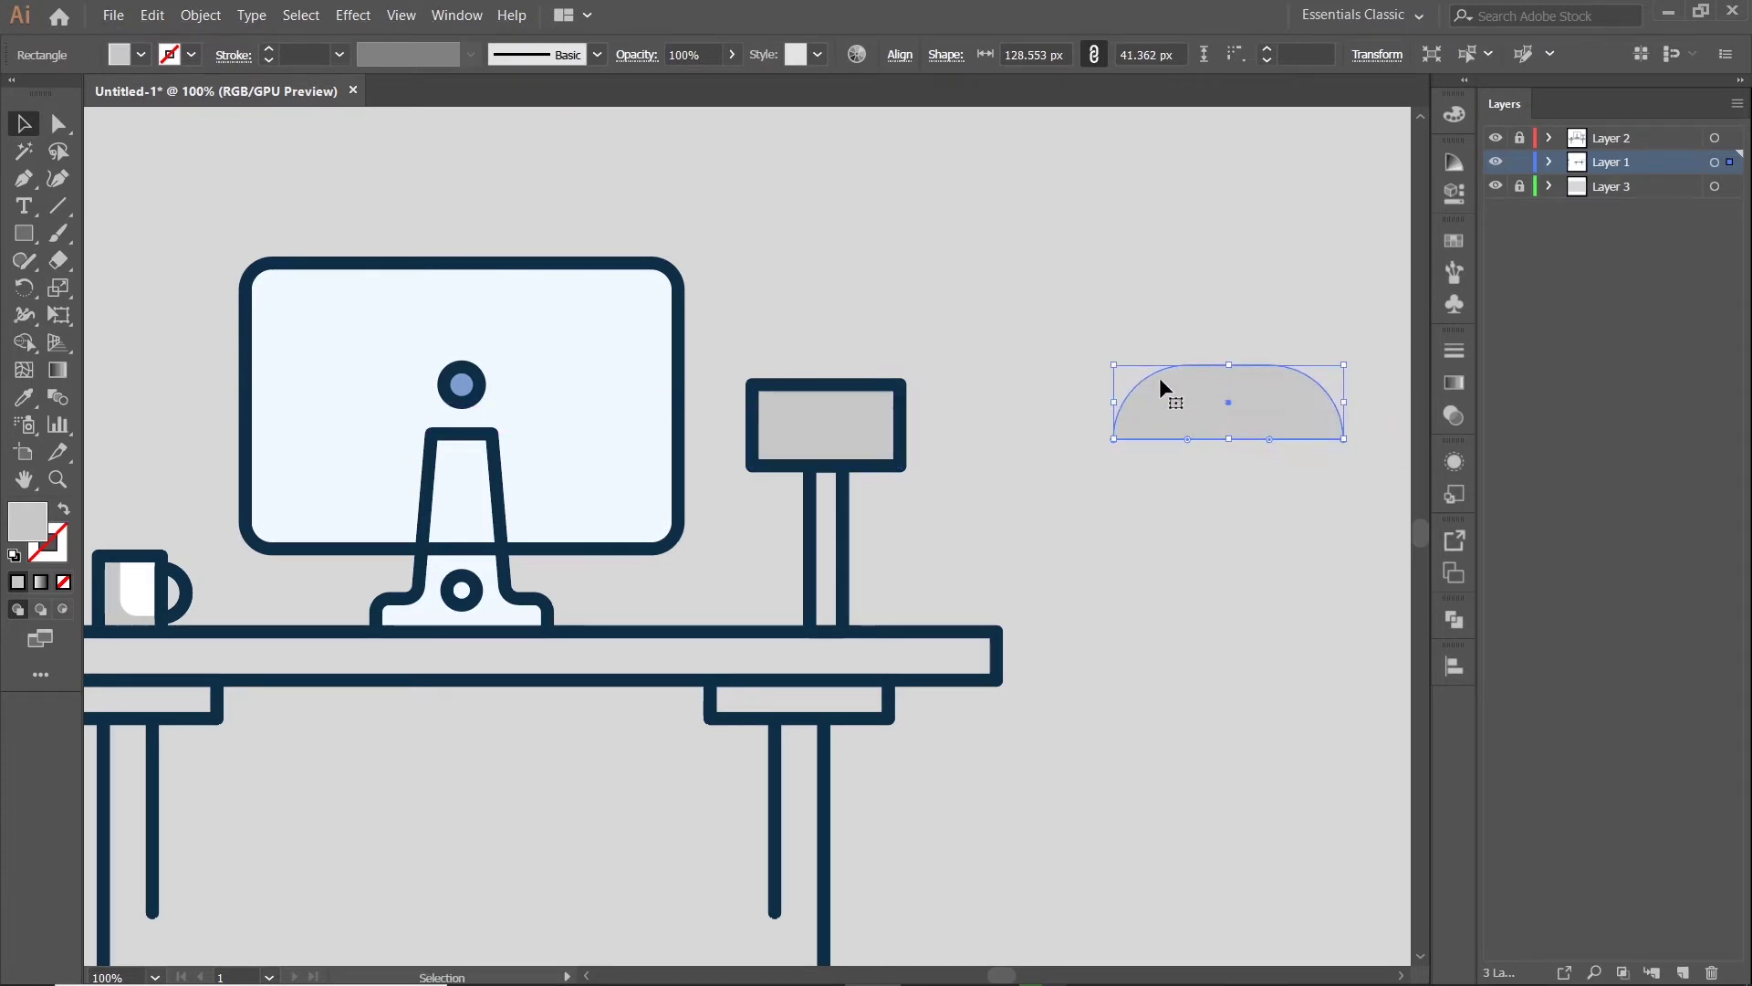
- Adjust the half-round's anchor points and move a copy onto the lamp head
{"action": "key", "text": "a"}
{"action": "scroll", "coordinate": [1195, 390], "scroll_direction": "up", "scroll_amount": 1}
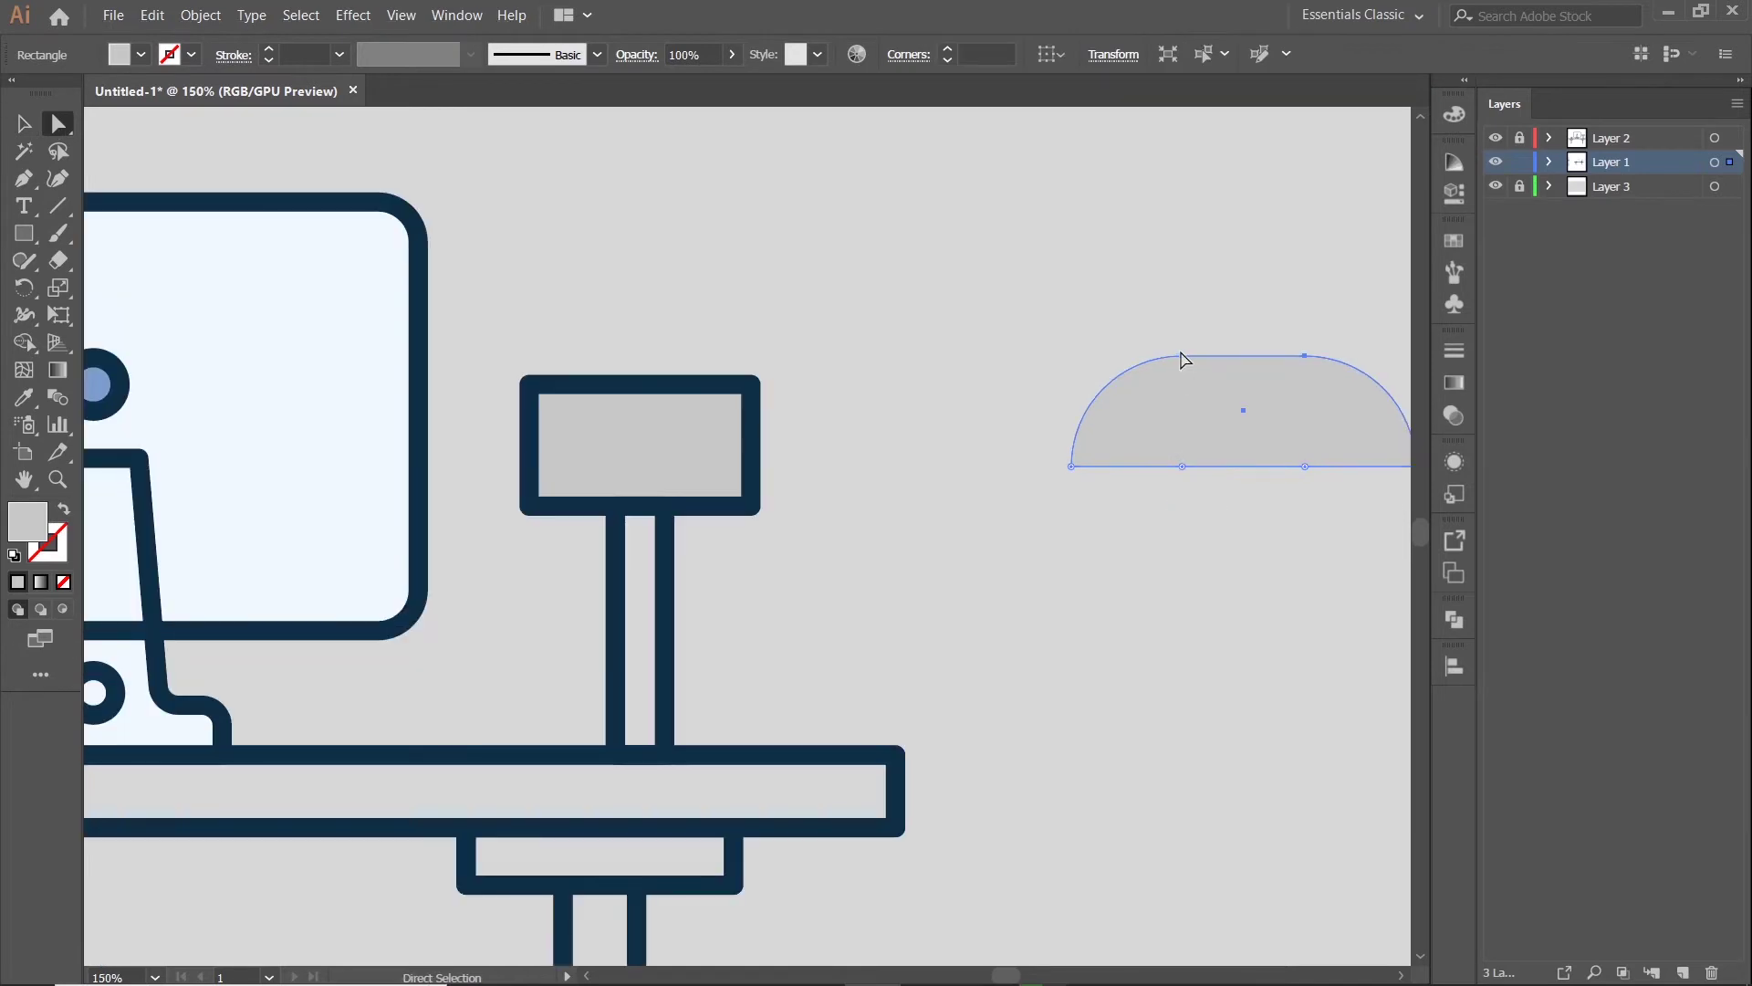
{"action": "left_click_drag", "start_coordinate": [1183, 359], "coordinate": [1110, 322]}
{"action": "key", "text": "v"}
{"action": "left_click_drag", "start_coordinate": [1225, 387], "coordinate": [754, 503]}
{"action": "key", "text": "ctrl+0"}
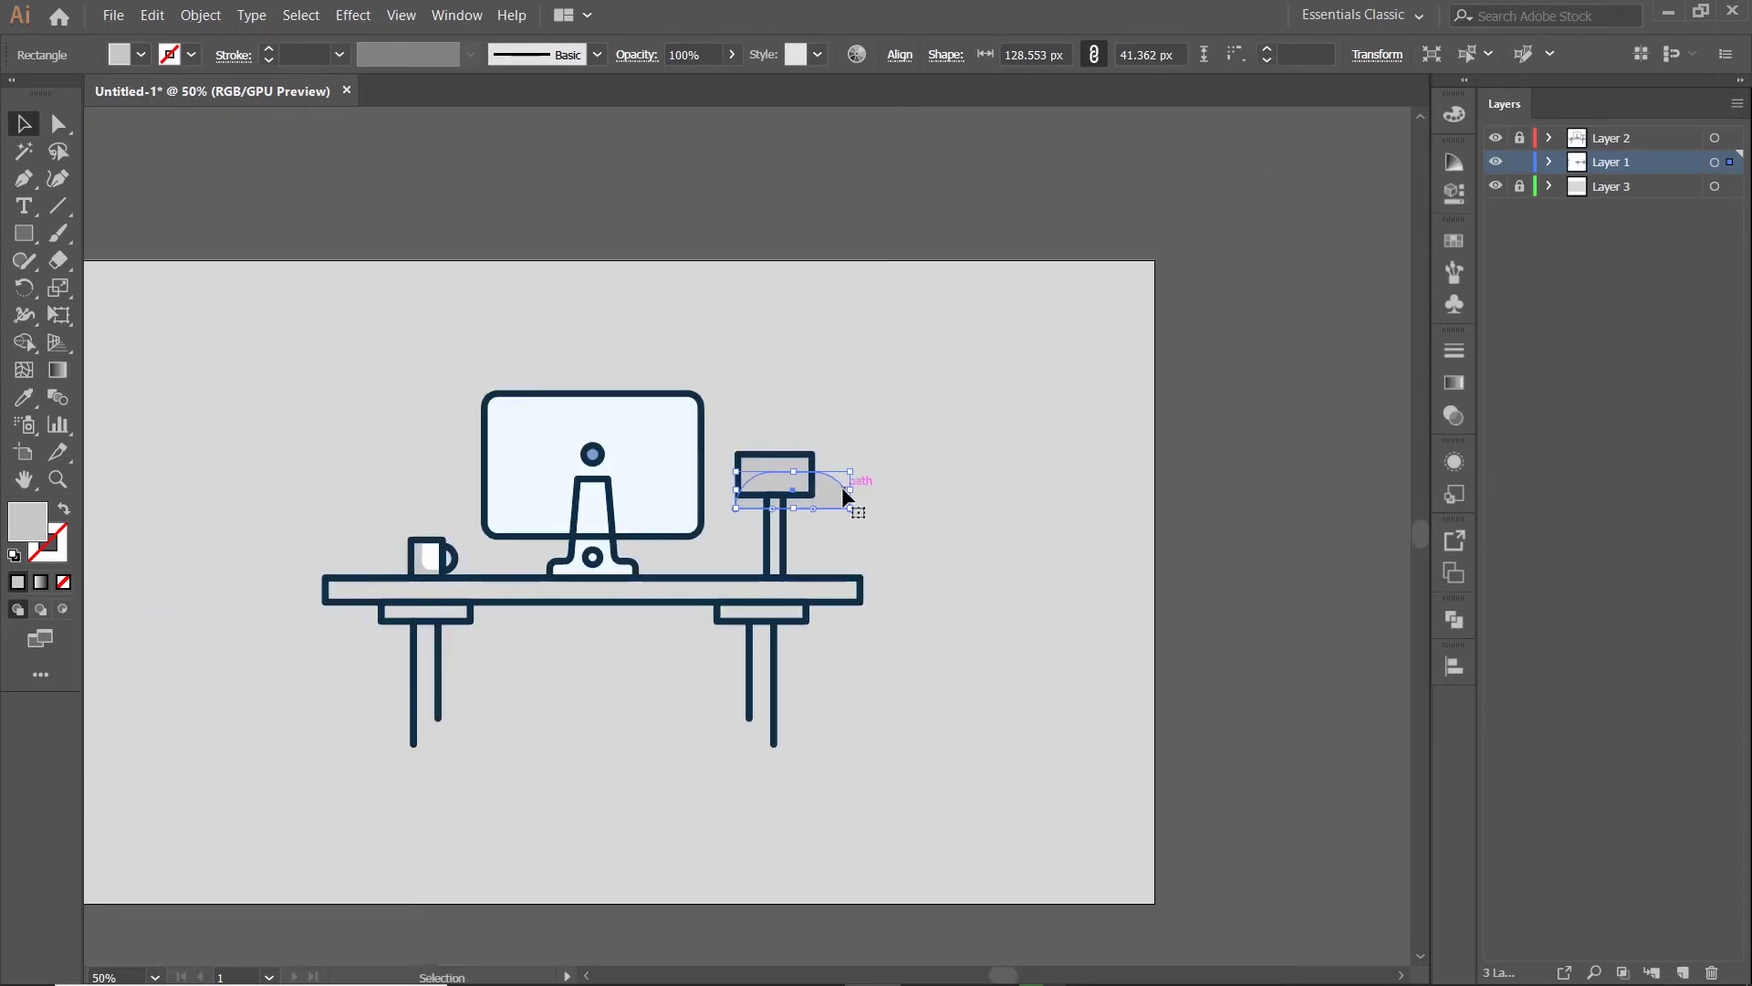
- Position the half-round over the lamp head
{"action": "key", "text": "ctrl+1"}
{"action": "left_click_drag", "start_coordinate": [1064, 426], "coordinate": [1130, 403]}
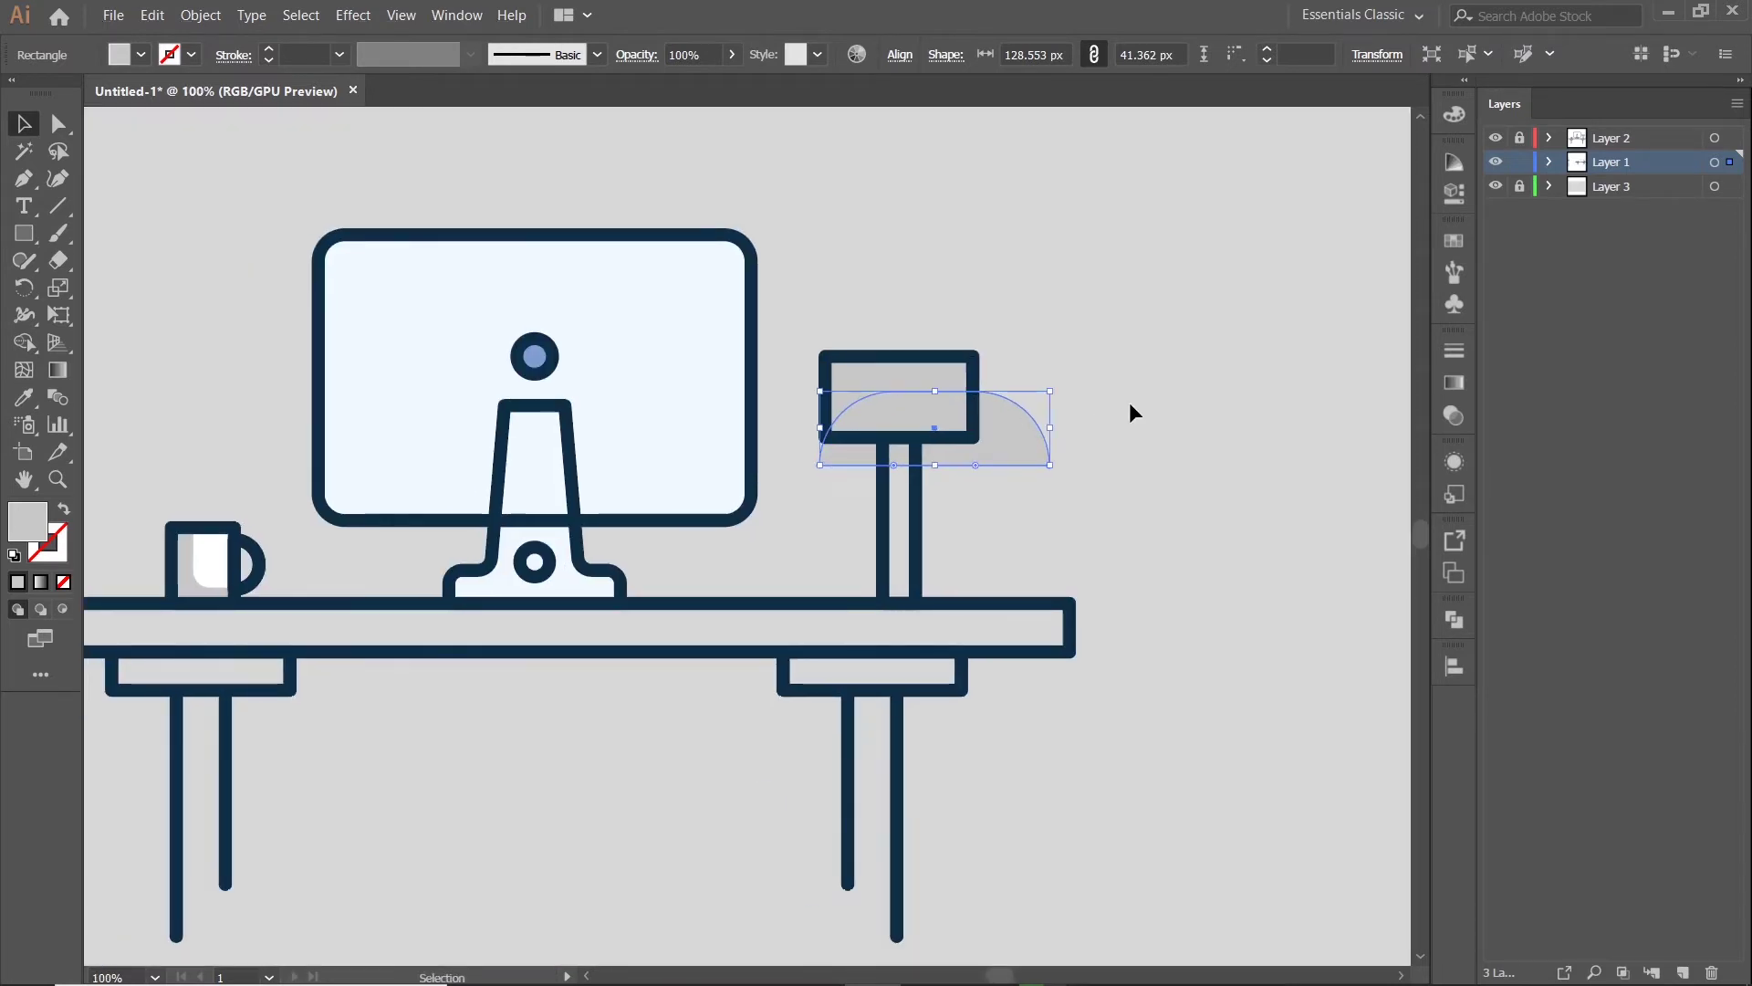
{"action": "left_click_drag", "start_coordinate": [970, 436], "coordinate": [973, 436]}
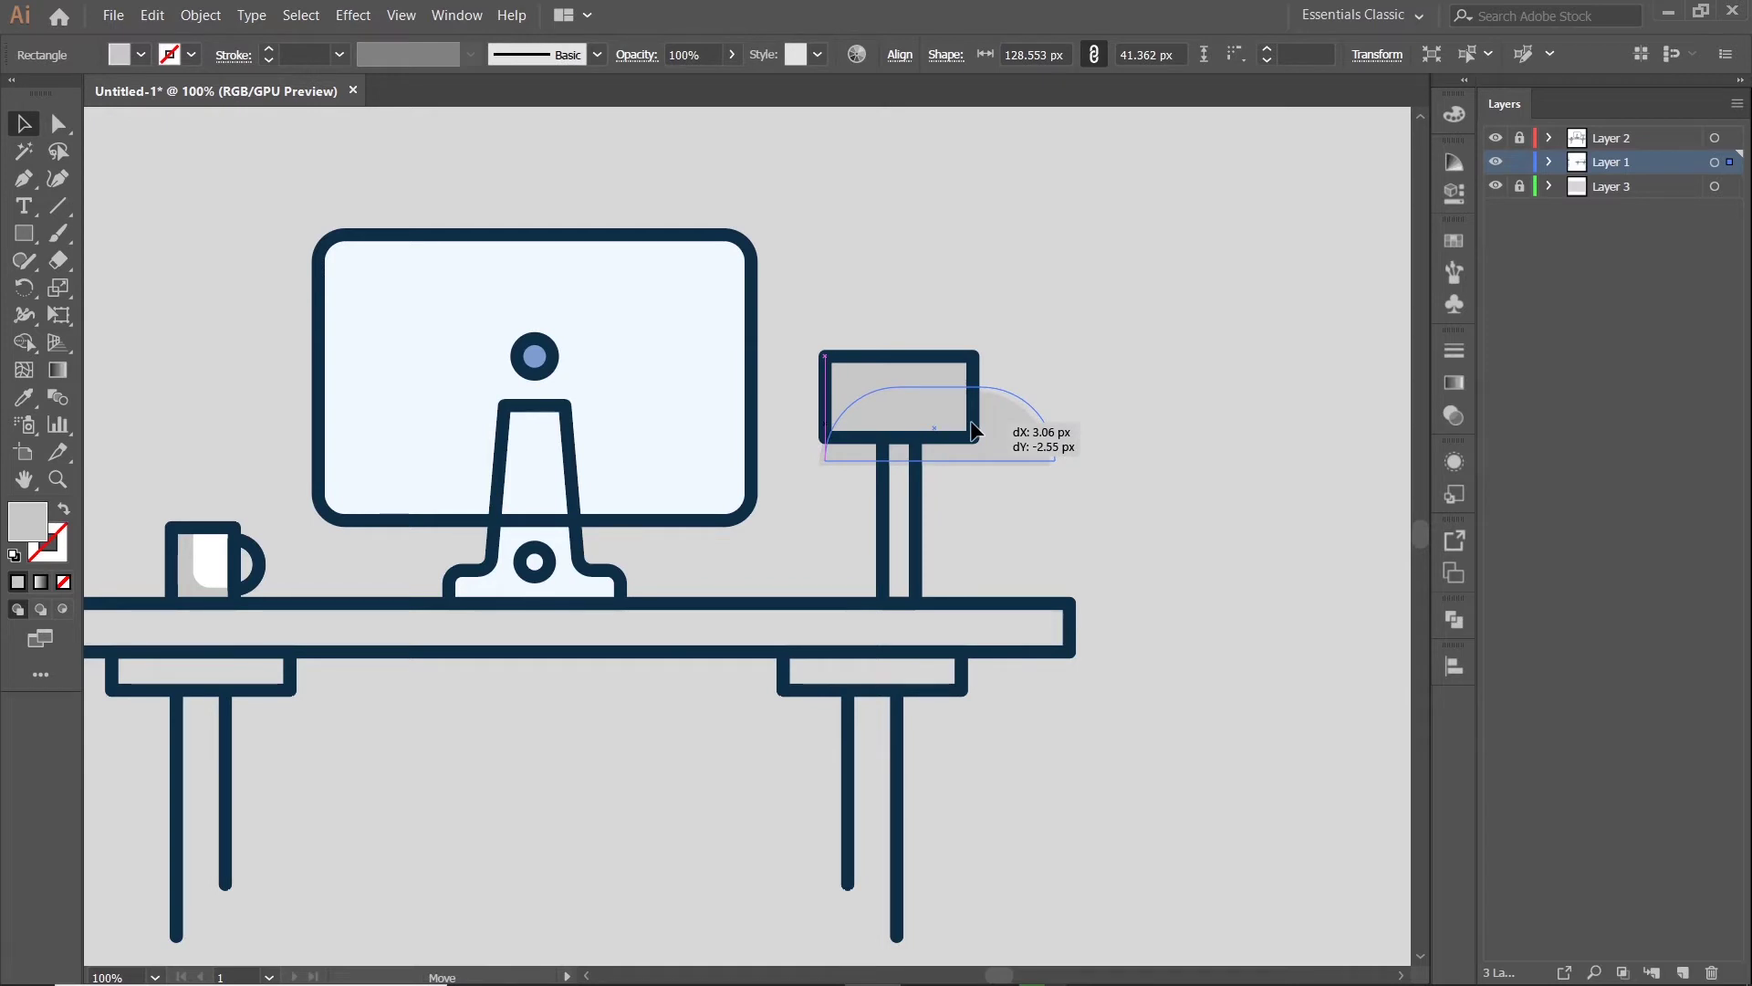
{"action": "mouse_move", "coordinate": [971, 431]}
{"action": "left_mouse_down"}
{"action": "mouse_move", "coordinate": [885, 429]}
{"action": "mouse_move", "coordinate": [938, 413]}
{"action": "left_mouse_up"}
{"action": "key", "text": "ctrl+plus"}
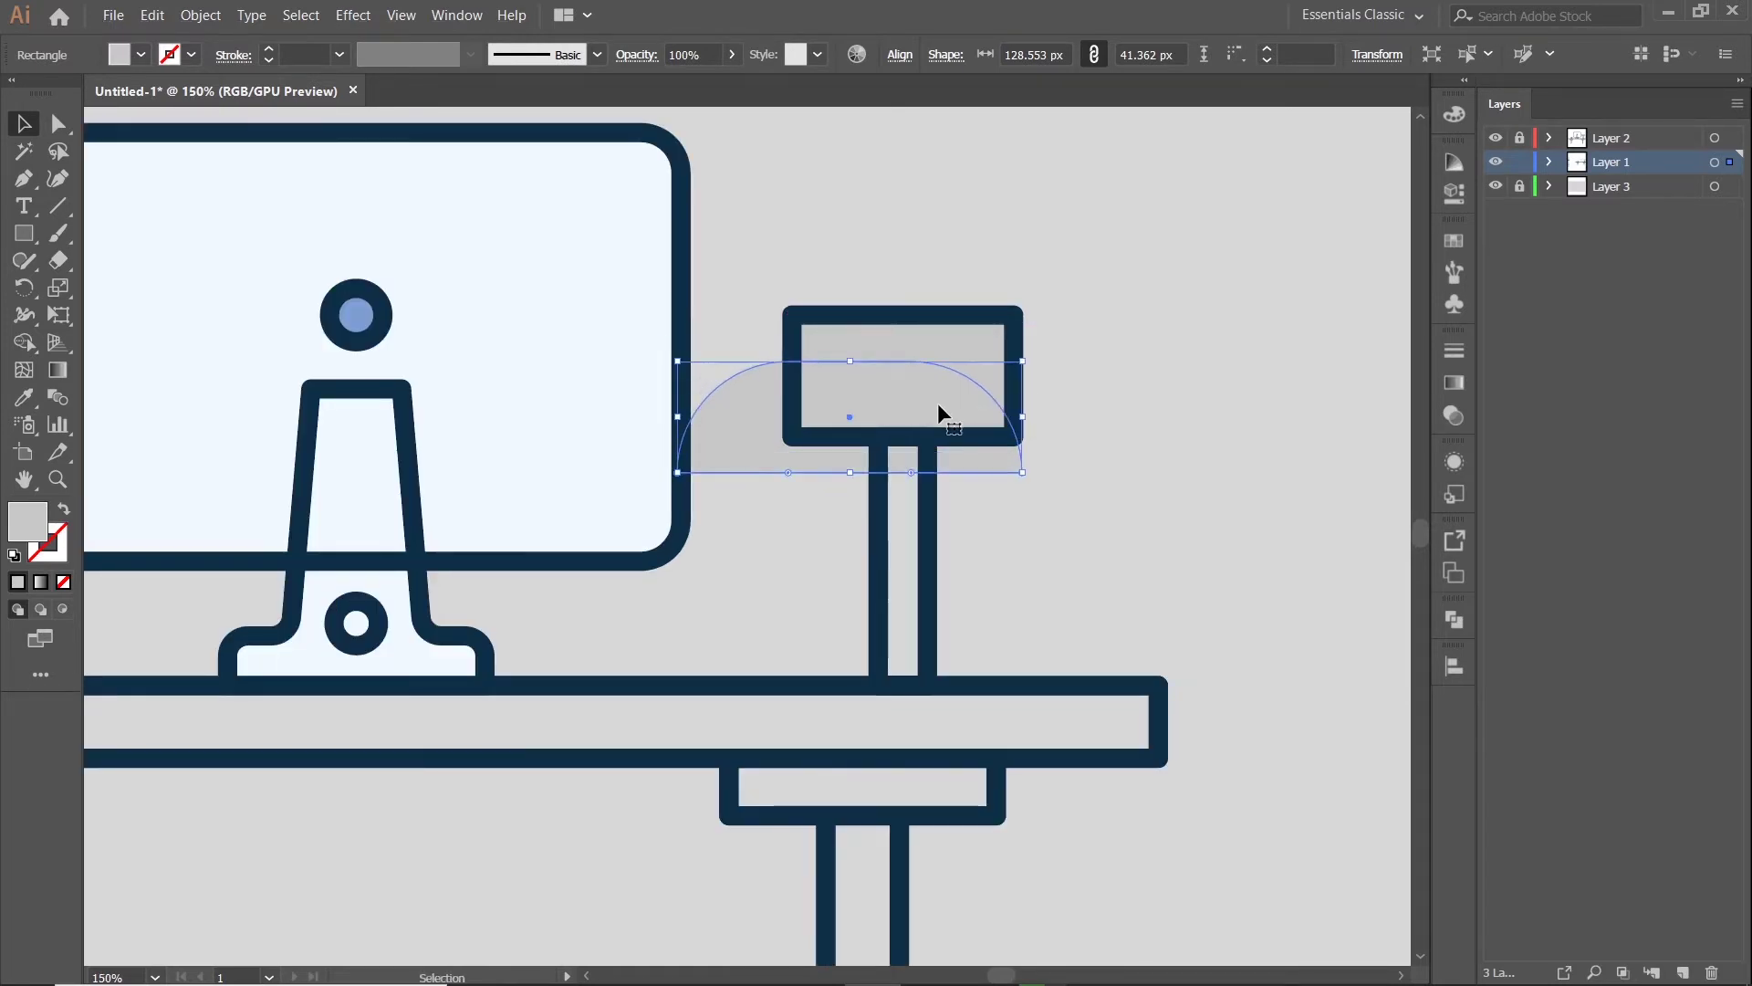
- Duplicate lamp head and half-round, then Shape Builder-trim them into a quarter-round
{"action": "left_click", "coordinate": [966, 339]}
{"action": "left_click", "coordinate": [743, 414], "text": "shift"}
{"action": "left_click_drag", "start_coordinate": [742, 414], "coordinate": [1106, 263]}
{"action": "left_click_drag", "start_coordinate": [1257, 351], "coordinate": [1071, 396]}
{"action": "key", "text": "shift+m"}
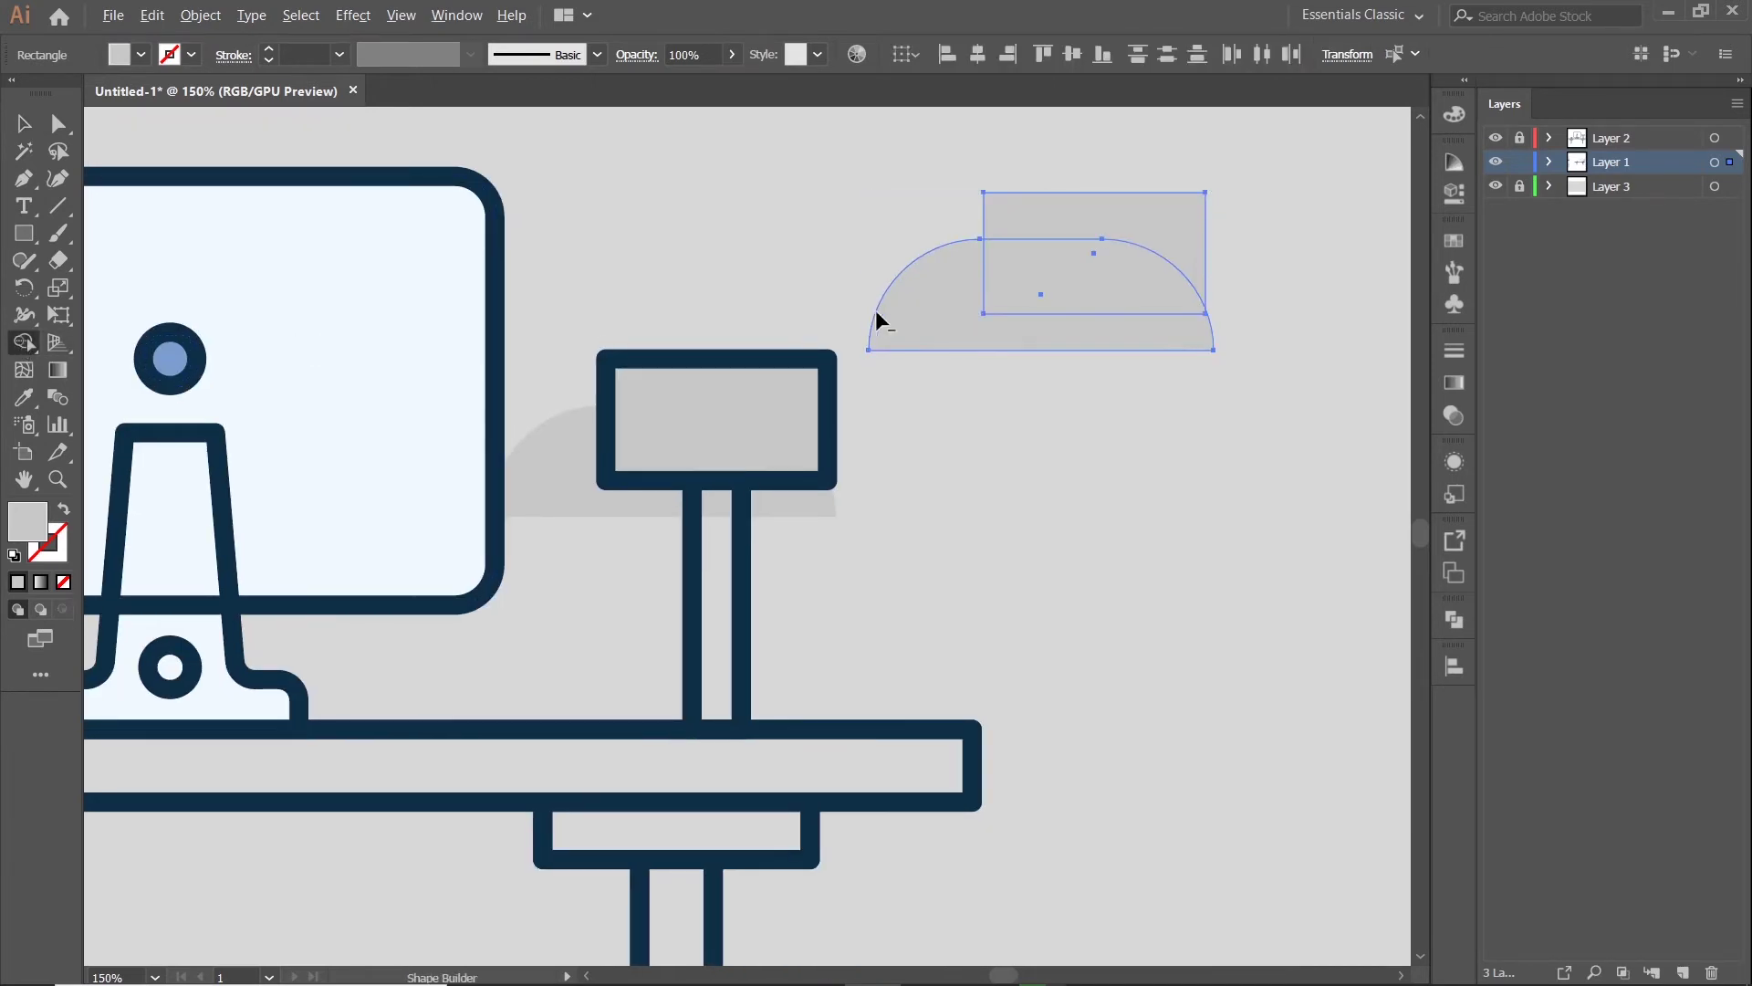
{"action": "left_click", "coordinate": [876, 320], "text": "alt"}
{"action": "left_click", "coordinate": [1125, 217], "text": "alt"}
{"action": "left_click", "coordinate": [22, 131]}
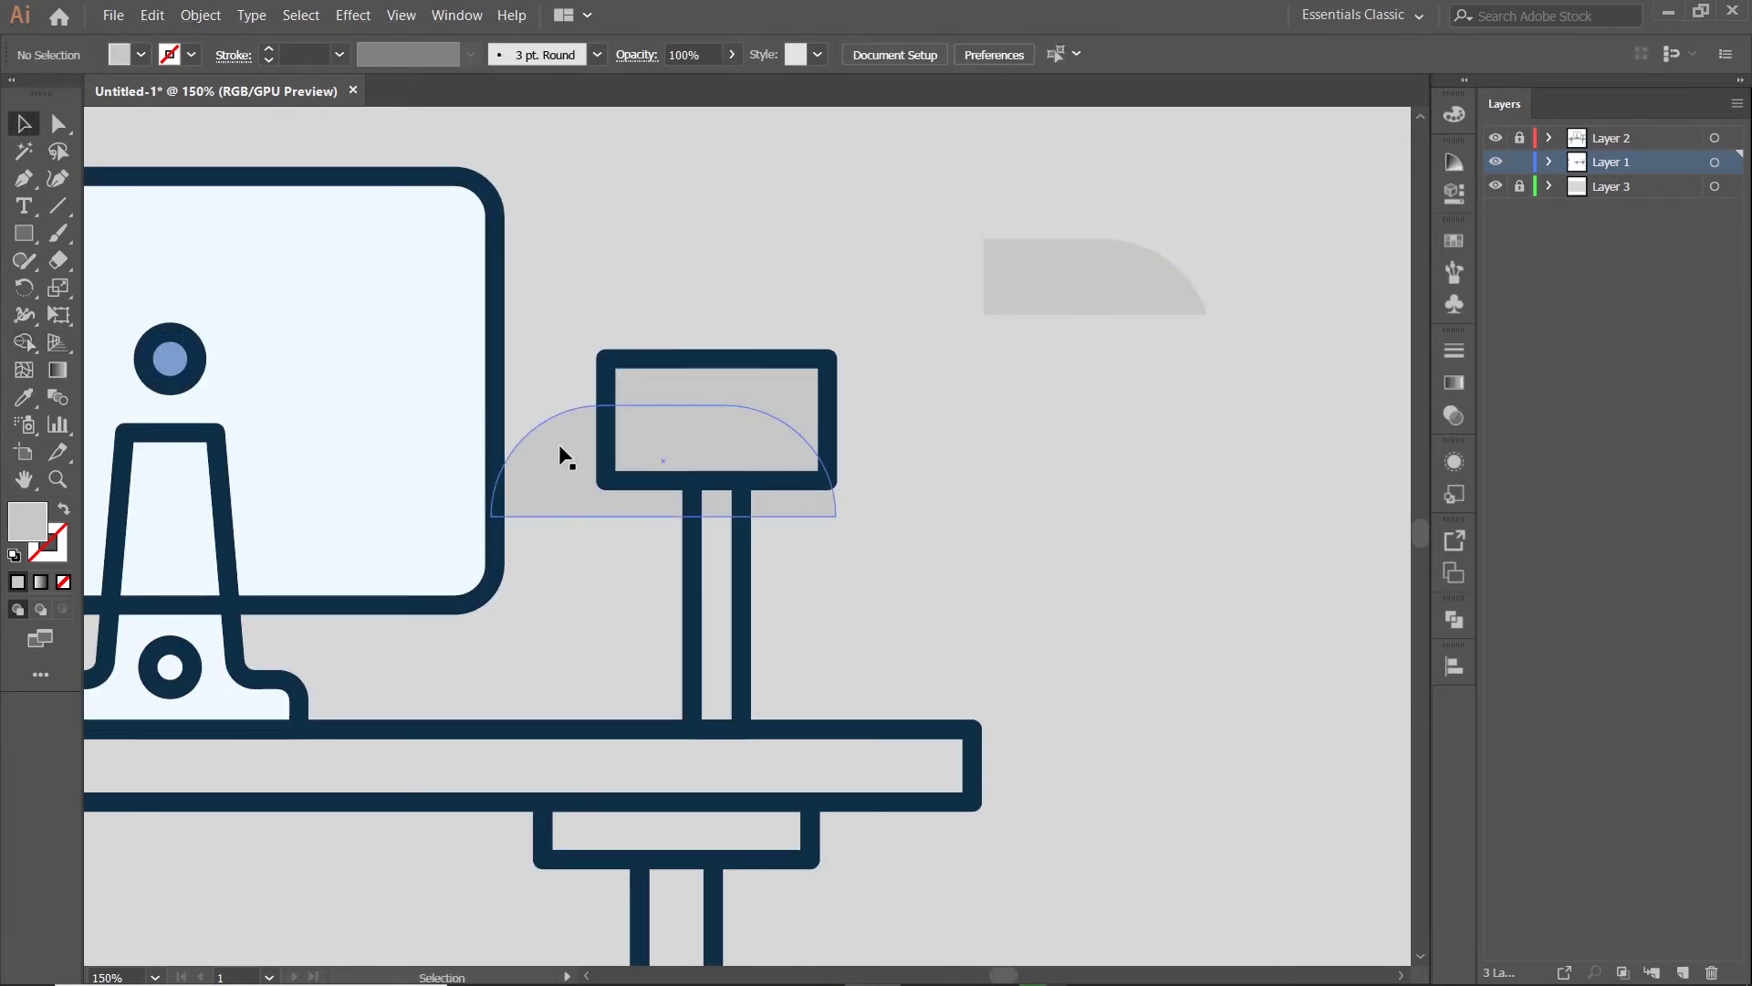
- Delete the half-round on the lamp head and fill the lamp head white
{"action": "left_click", "coordinate": [558, 444]}
{"action": "key", "text": "Delete"}
{"action": "left_click", "coordinate": [755, 431]}
{"action": "key", "text": "ctrl+0"}
{"action": "key", "text": "i"}
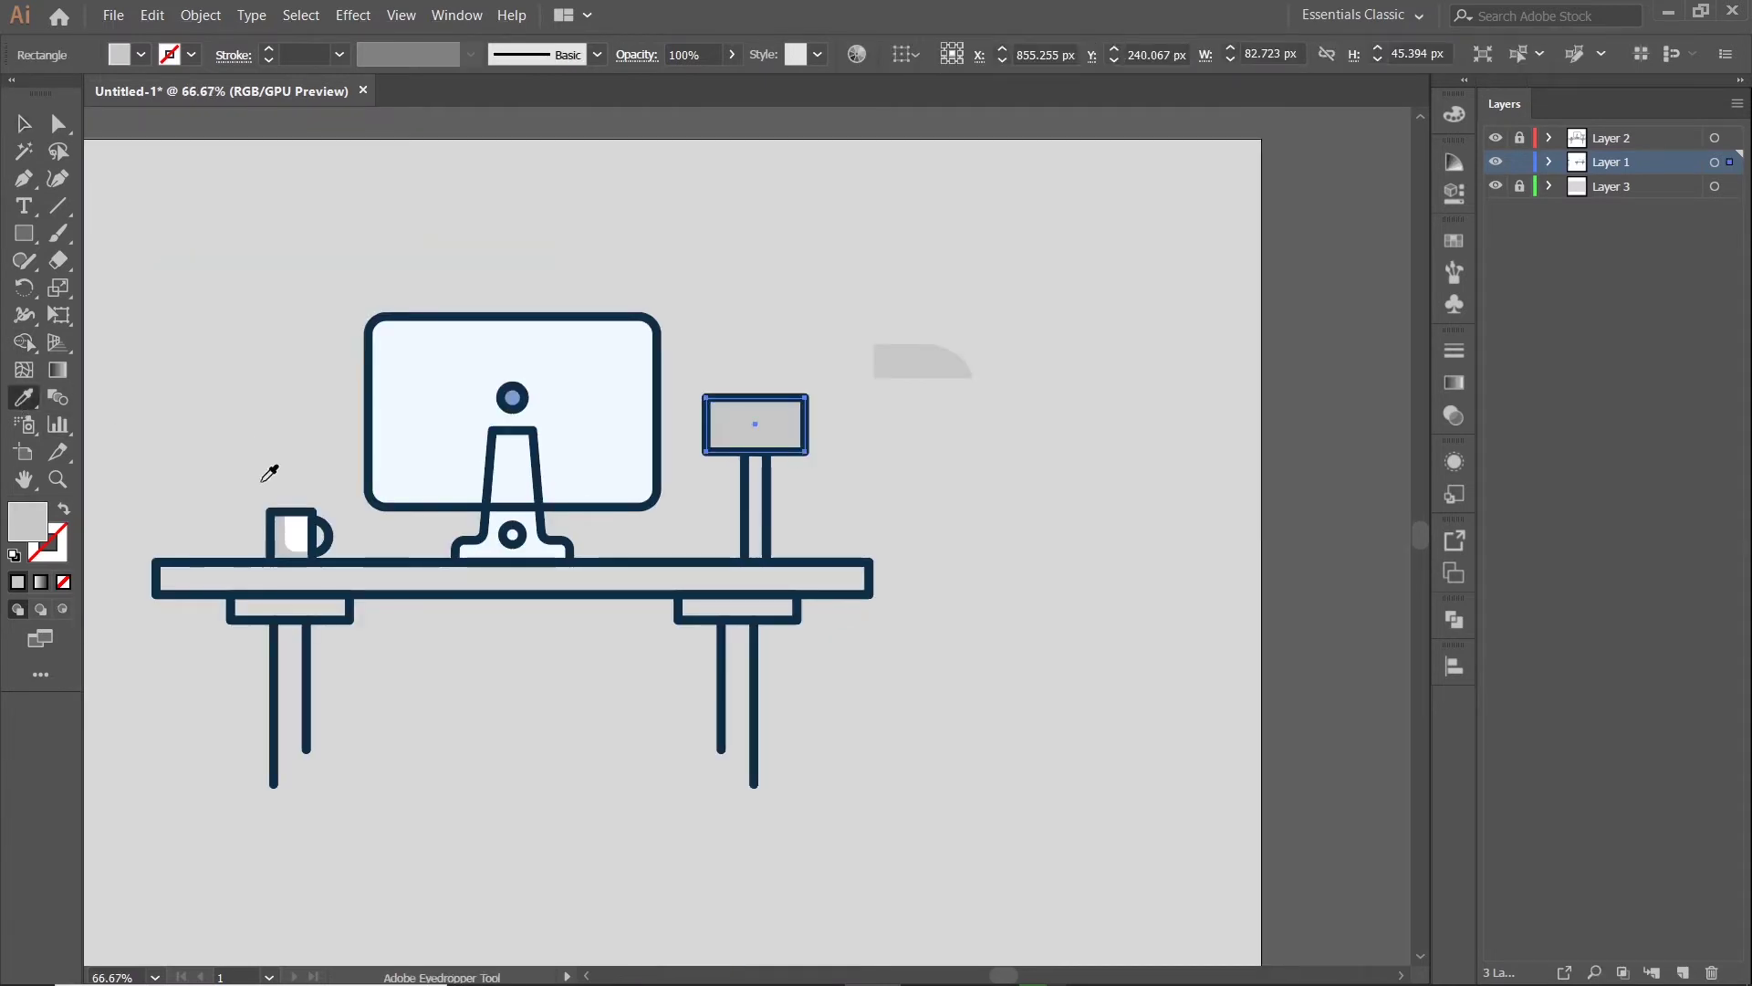
{"action": "left_click", "coordinate": [307, 522]}
{"action": "left_click", "coordinate": [23, 123]}
- Place the grey quarter-round inside the lamp head and delete the leftover copy
{"action": "left_click", "coordinate": [927, 368]}
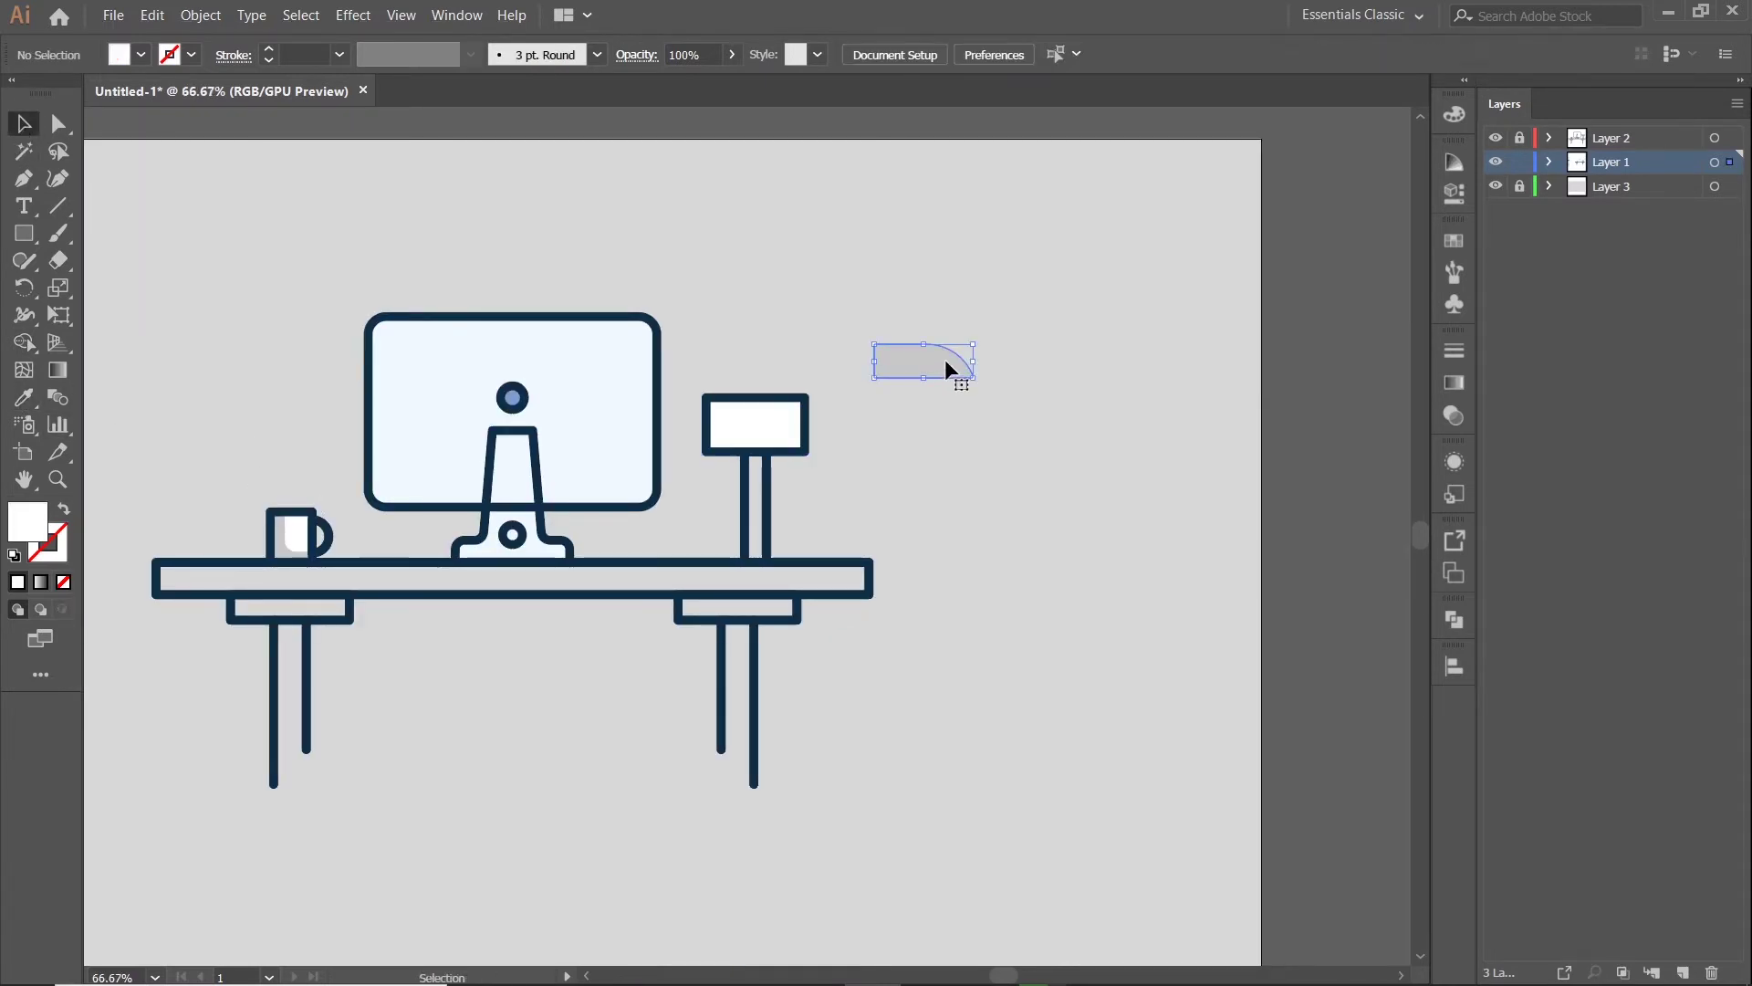
{"action": "left_click_drag", "start_coordinate": [945, 359], "coordinate": [775, 447]}
{"action": "scroll", "coordinate": [775, 447], "scroll_direction": "up", "scroll_amount": 3}
{"action": "scroll", "coordinate": [980, 408], "scroll_direction": "down", "scroll_amount": 3}
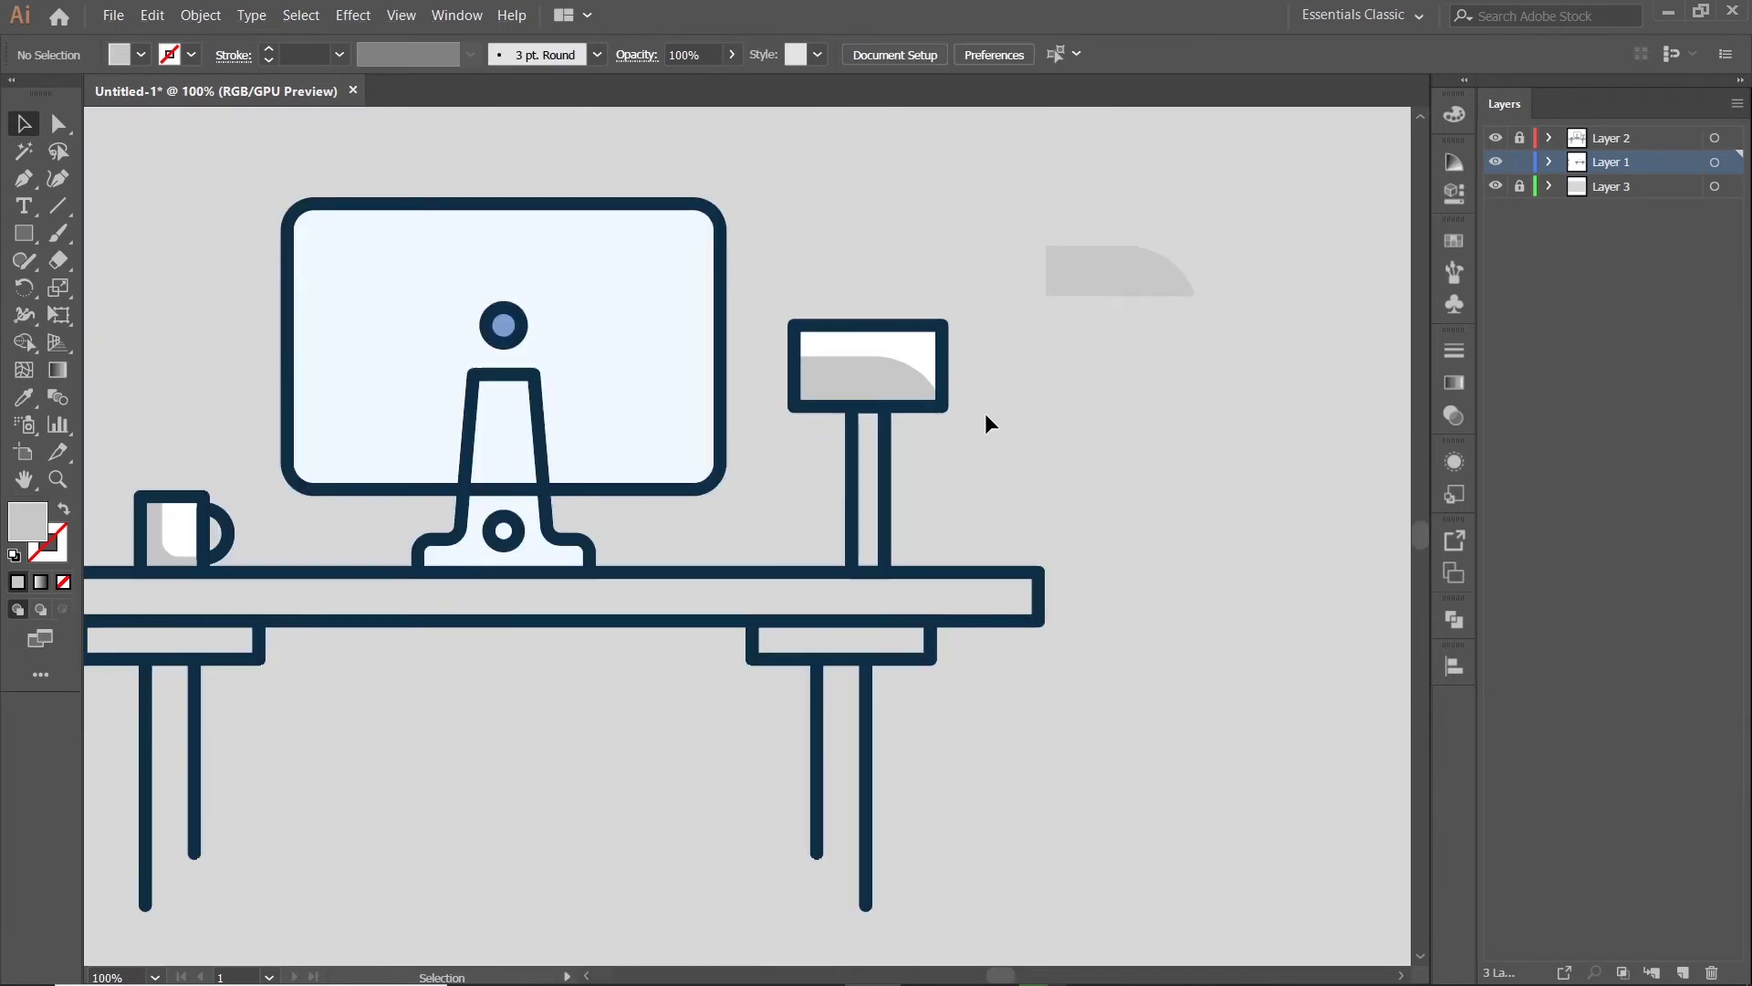
{"action": "left_click", "coordinate": [1084, 317]}
{"action": "key", "text": "Delete"}
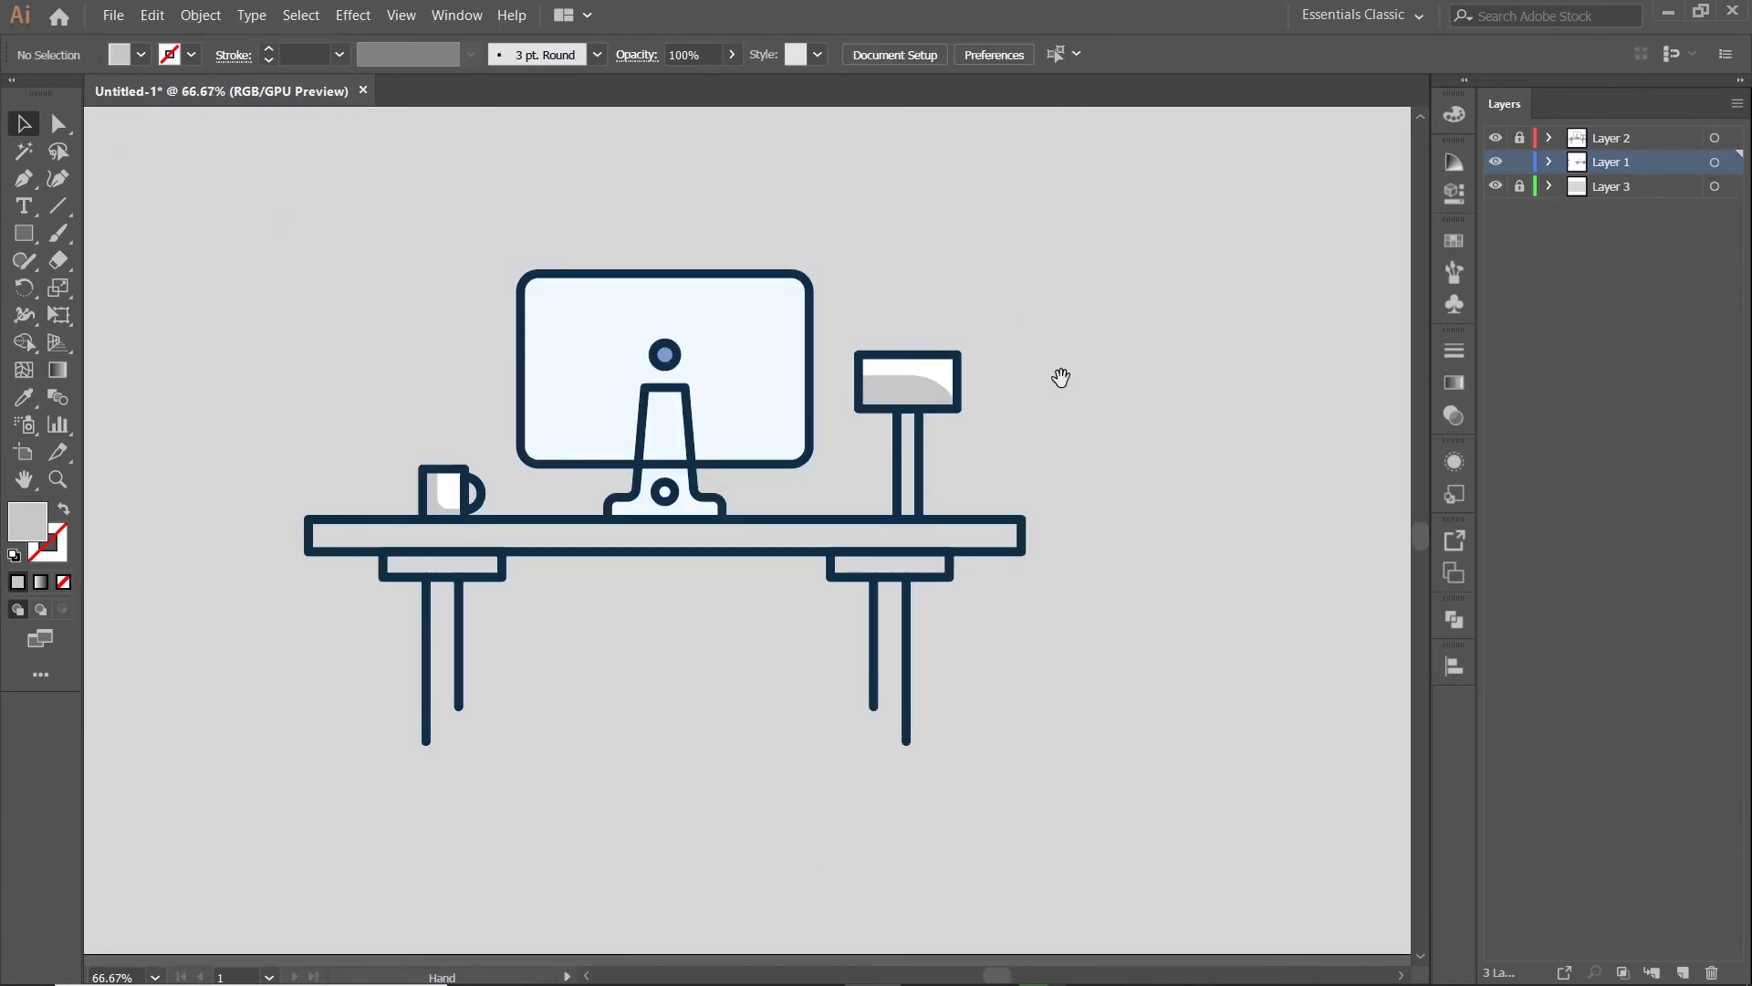
{"action": "left_click_drag", "start_coordinate": [1050, 385], "coordinate": [1191, 346]}
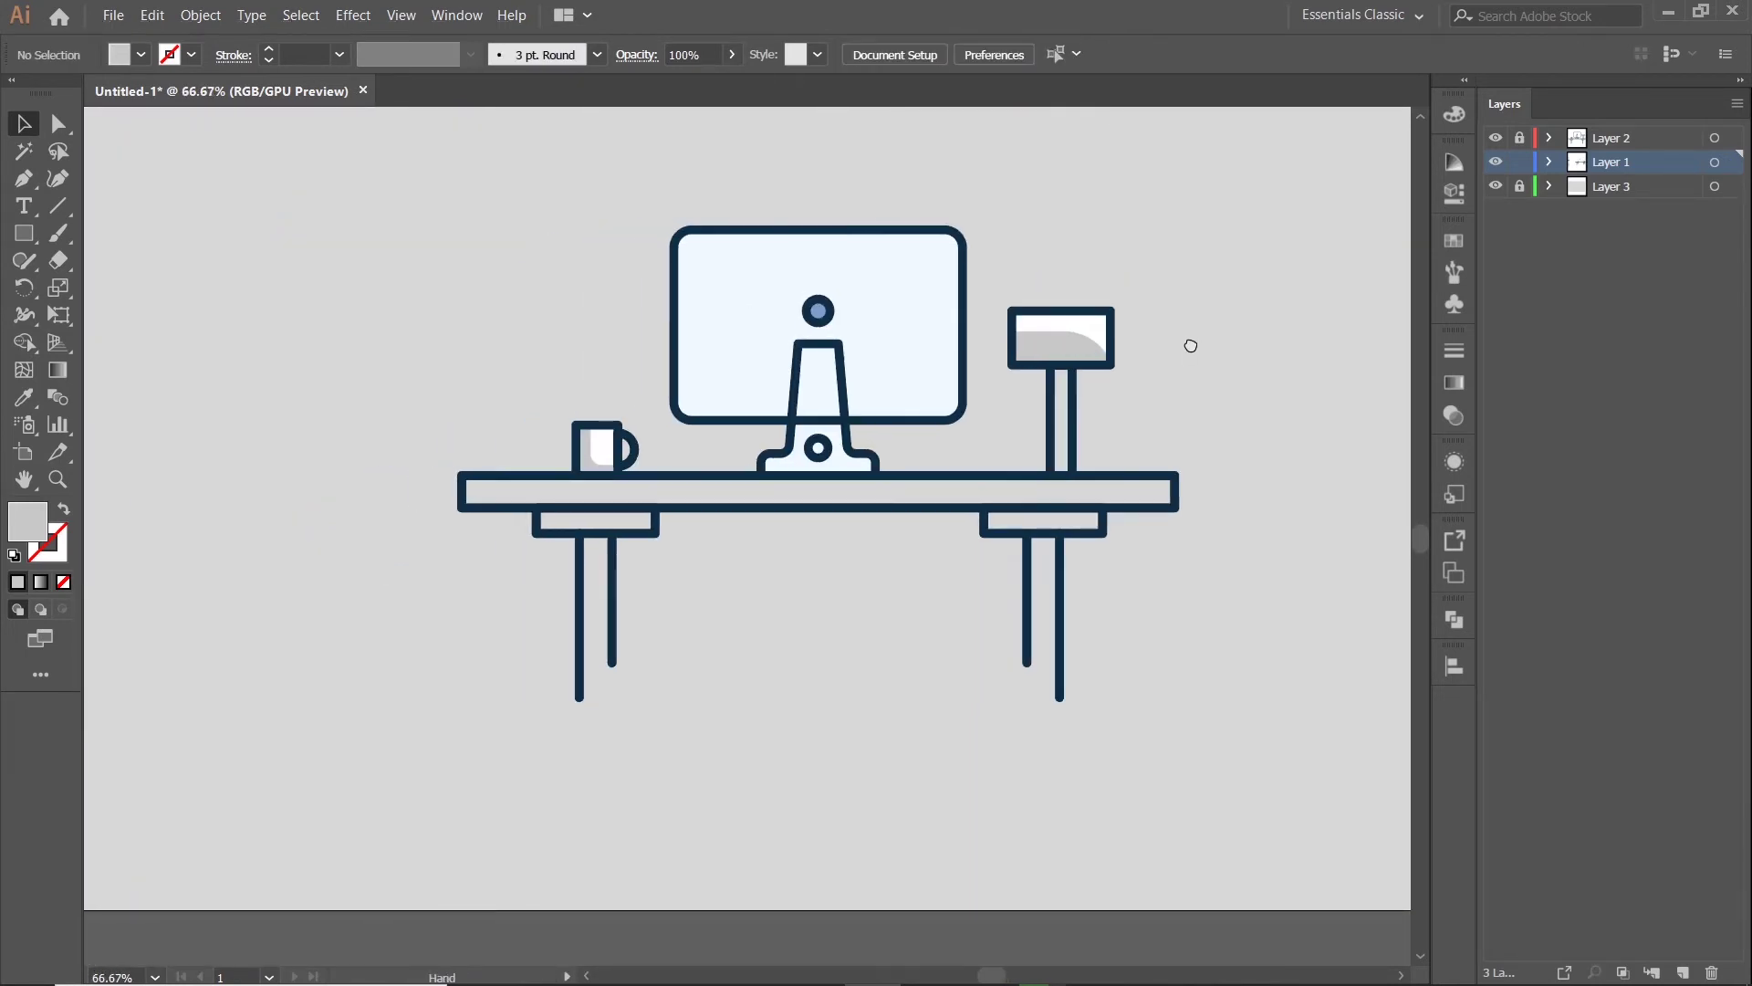
- Fill the lamp pole with light lavender
{"action": "left_click", "coordinate": [1072, 441]}
{"action": "scroll", "coordinate": [1072, 440], "scroll_direction": "down", "scroll_amount": 2}
{"action": "left_click", "coordinate": [24, 397]}
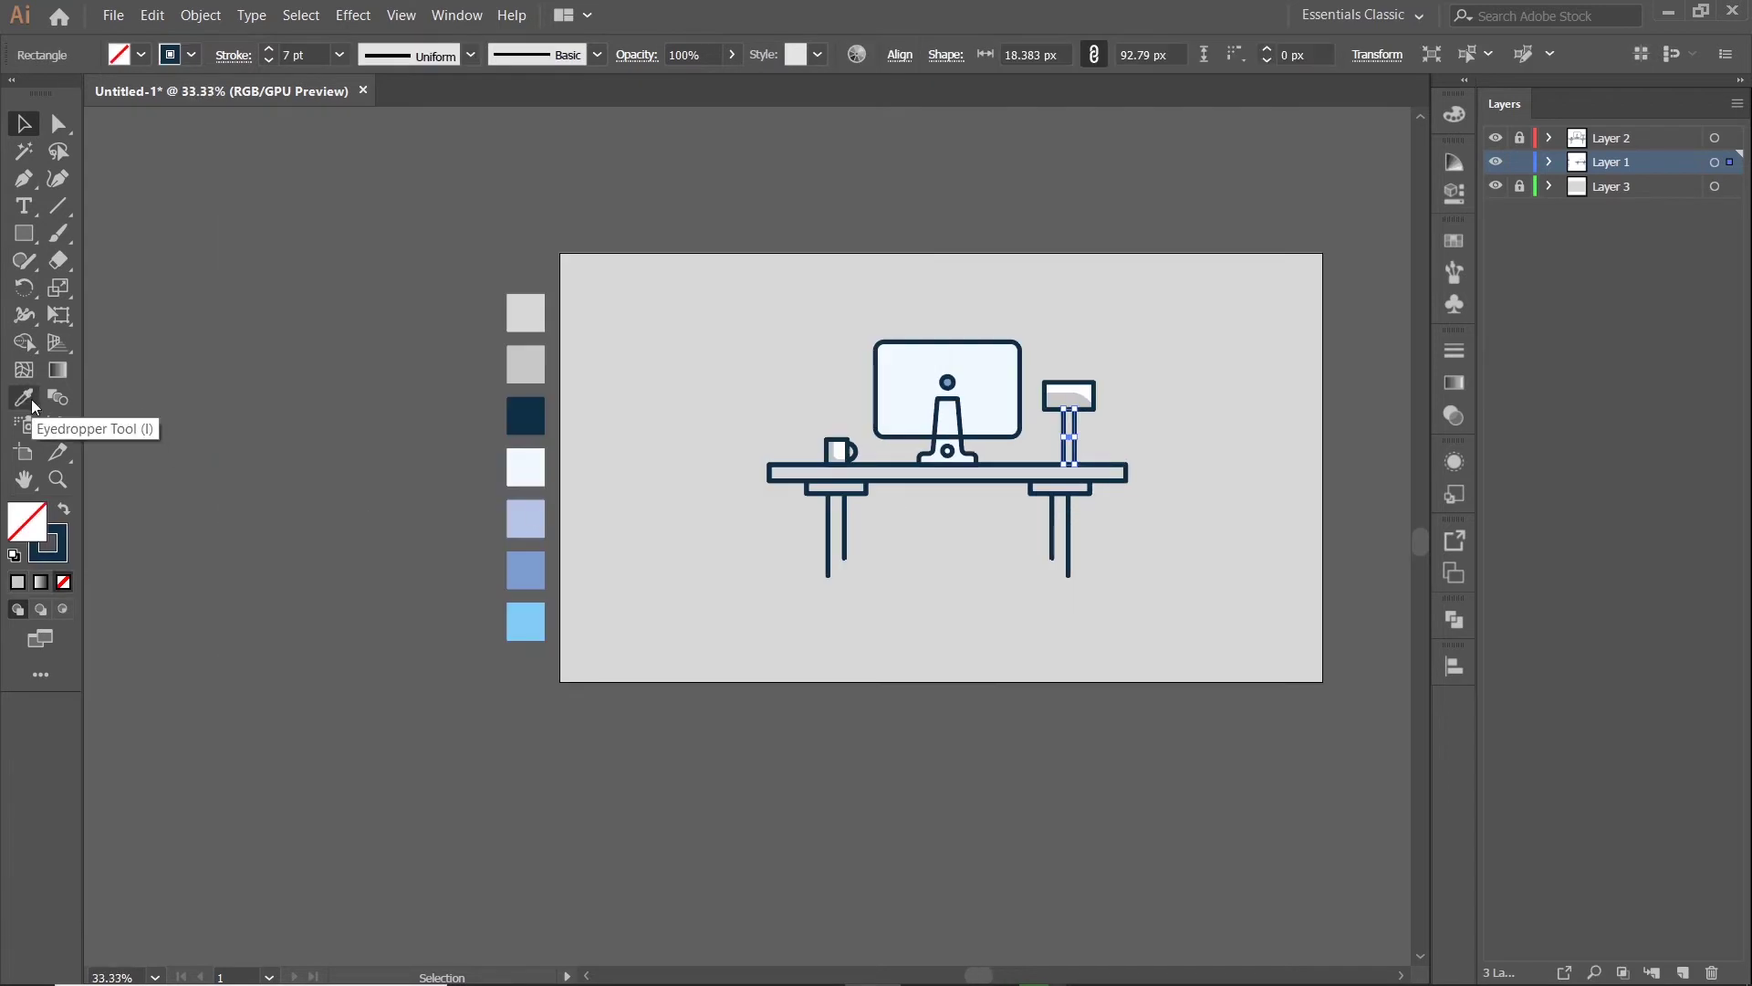
{"action": "left_click", "coordinate": [526, 518]}
{"action": "left_click", "coordinate": [24, 123]}
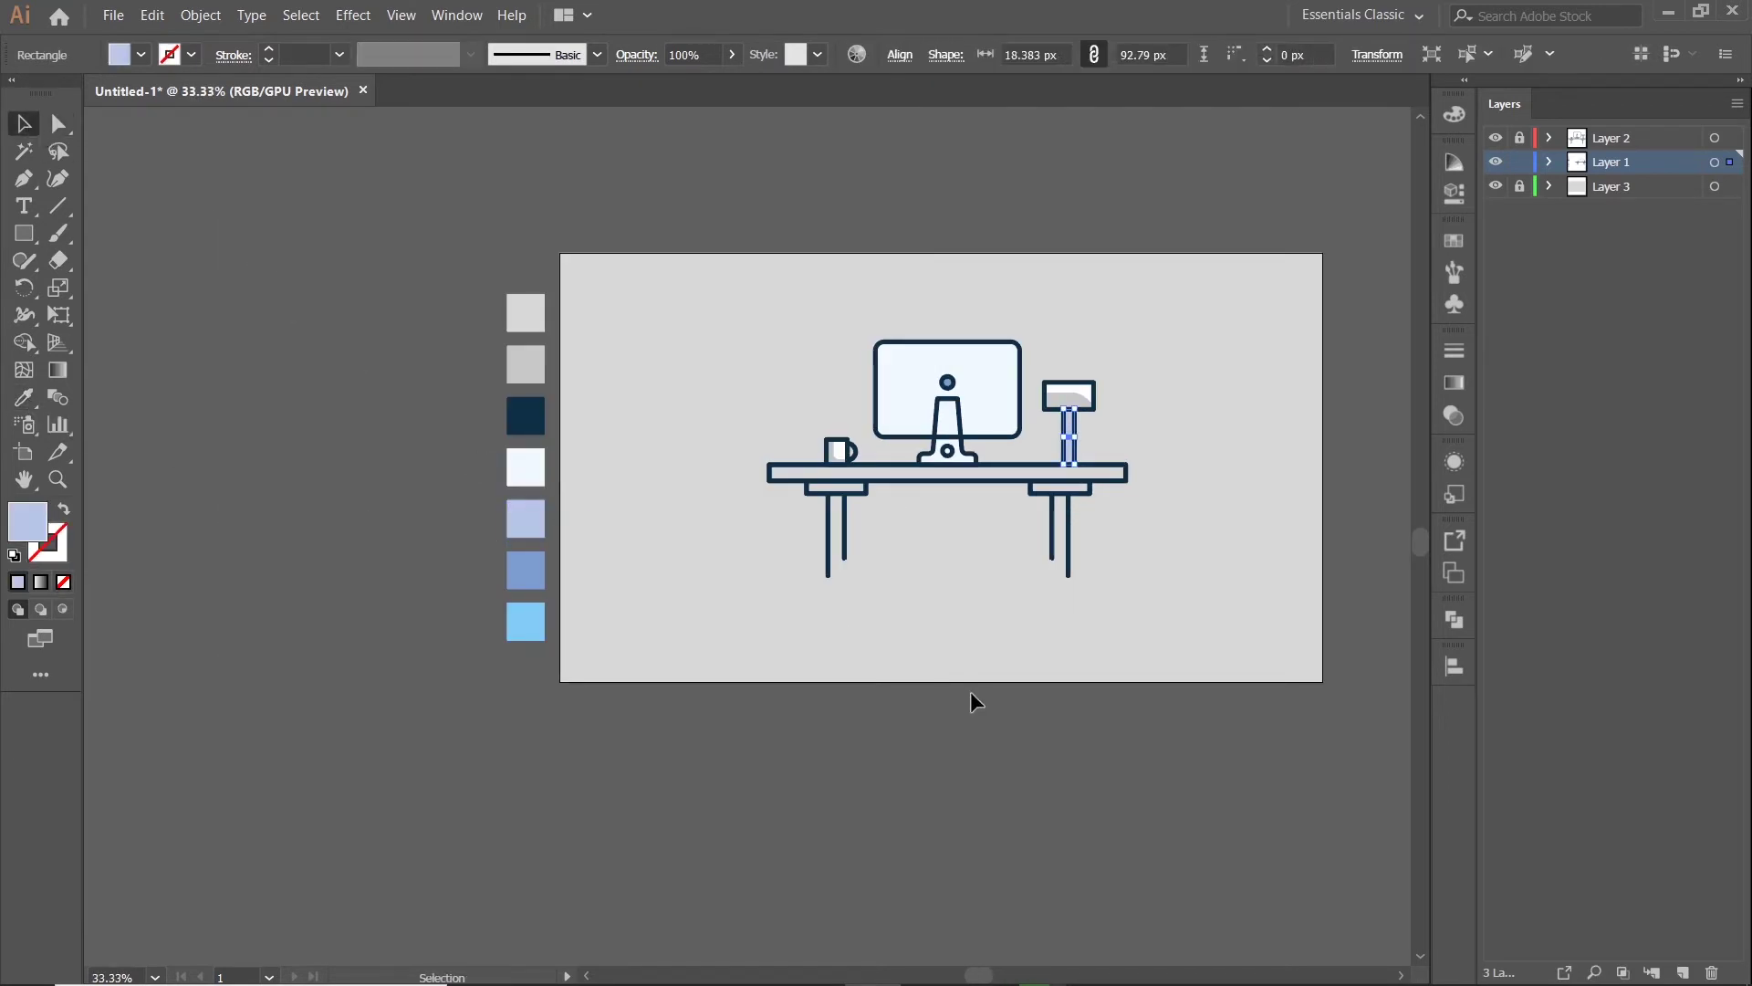
{"action": "left_click", "coordinate": [974, 703]}
{"action": "scroll", "coordinate": [973, 516], "scroll_direction": "up", "scroll_amount": 2}
- Colour the desktop light lavender and the monitor's webcam circle light blue
{"action": "left_click", "coordinate": [970, 467]}
{"action": "scroll", "coordinate": [970, 469], "scroll_direction": "down", "scroll_amount": 1}
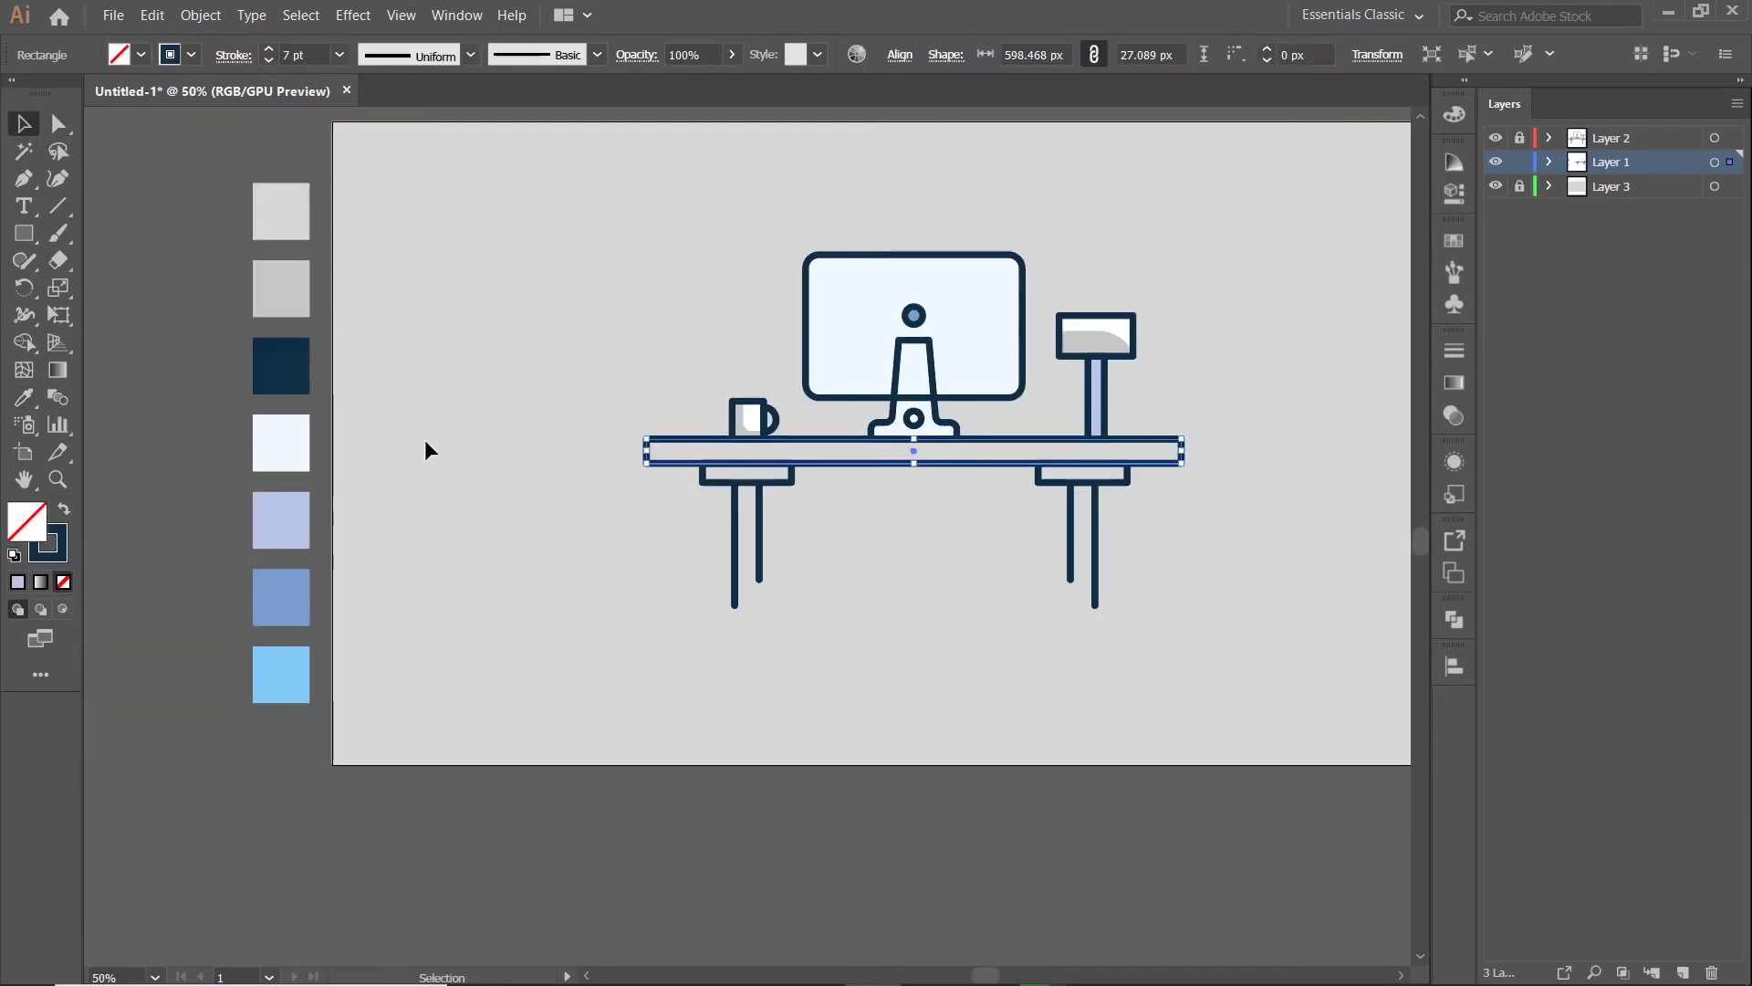
{"action": "key", "text": "i"}
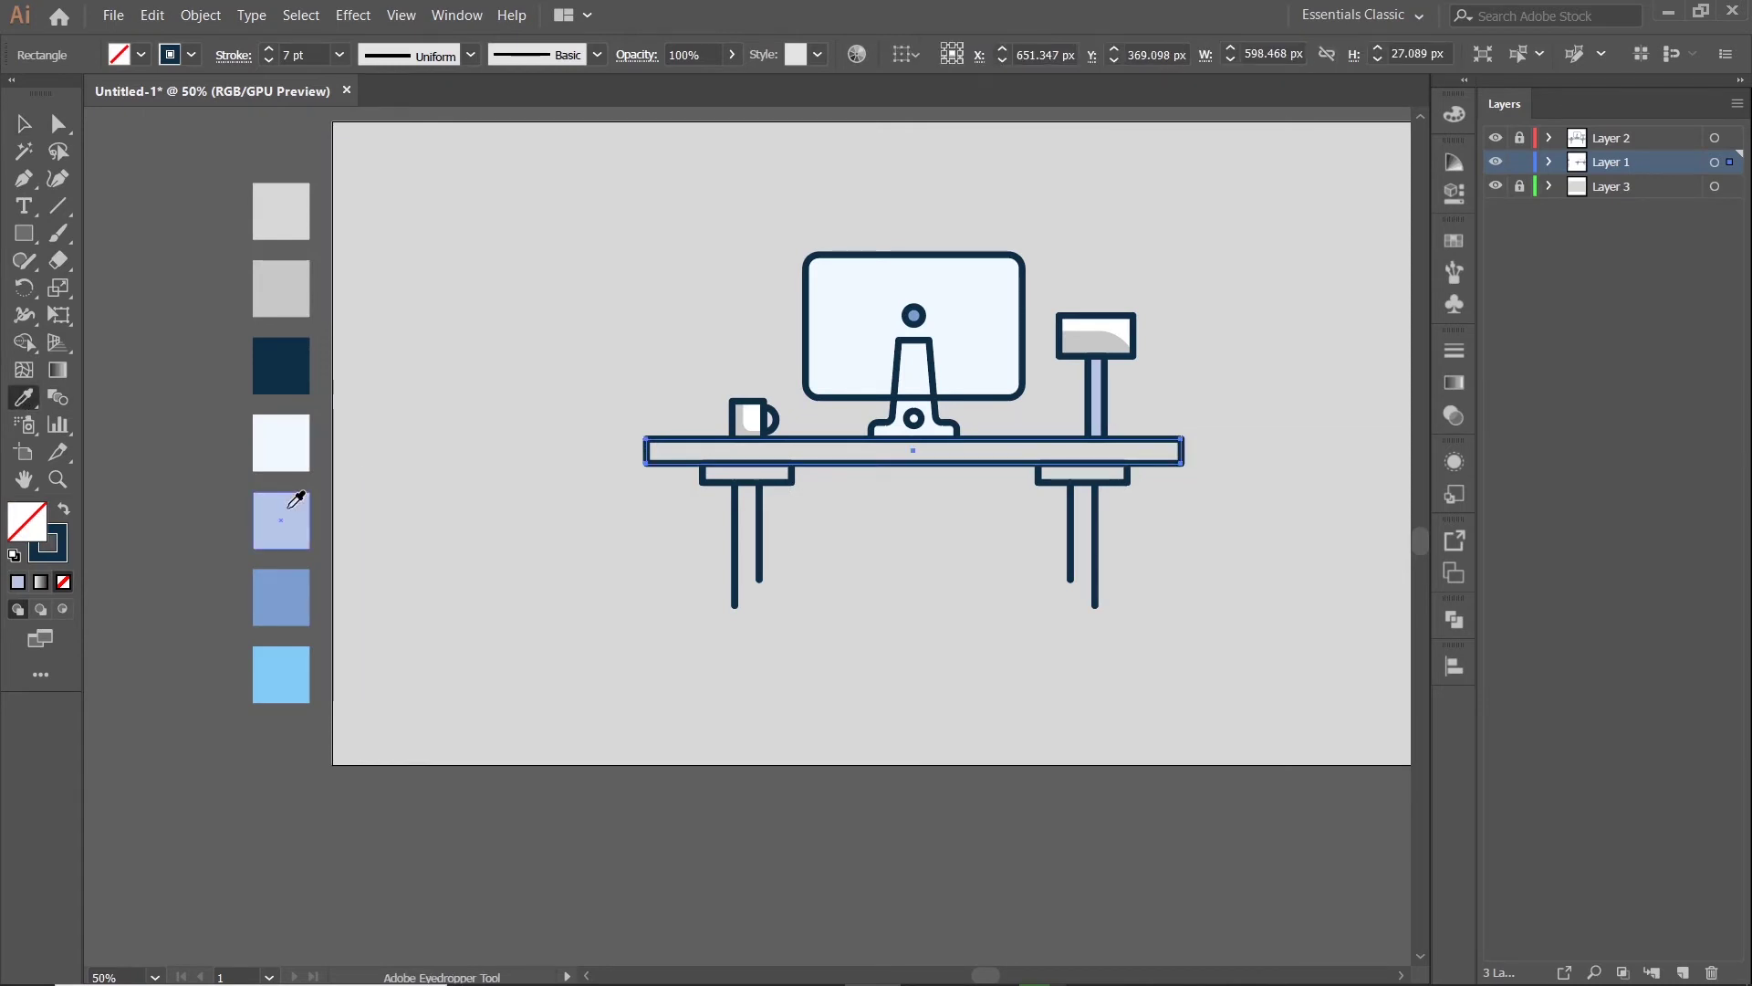
{"action": "left_click", "coordinate": [296, 500]}
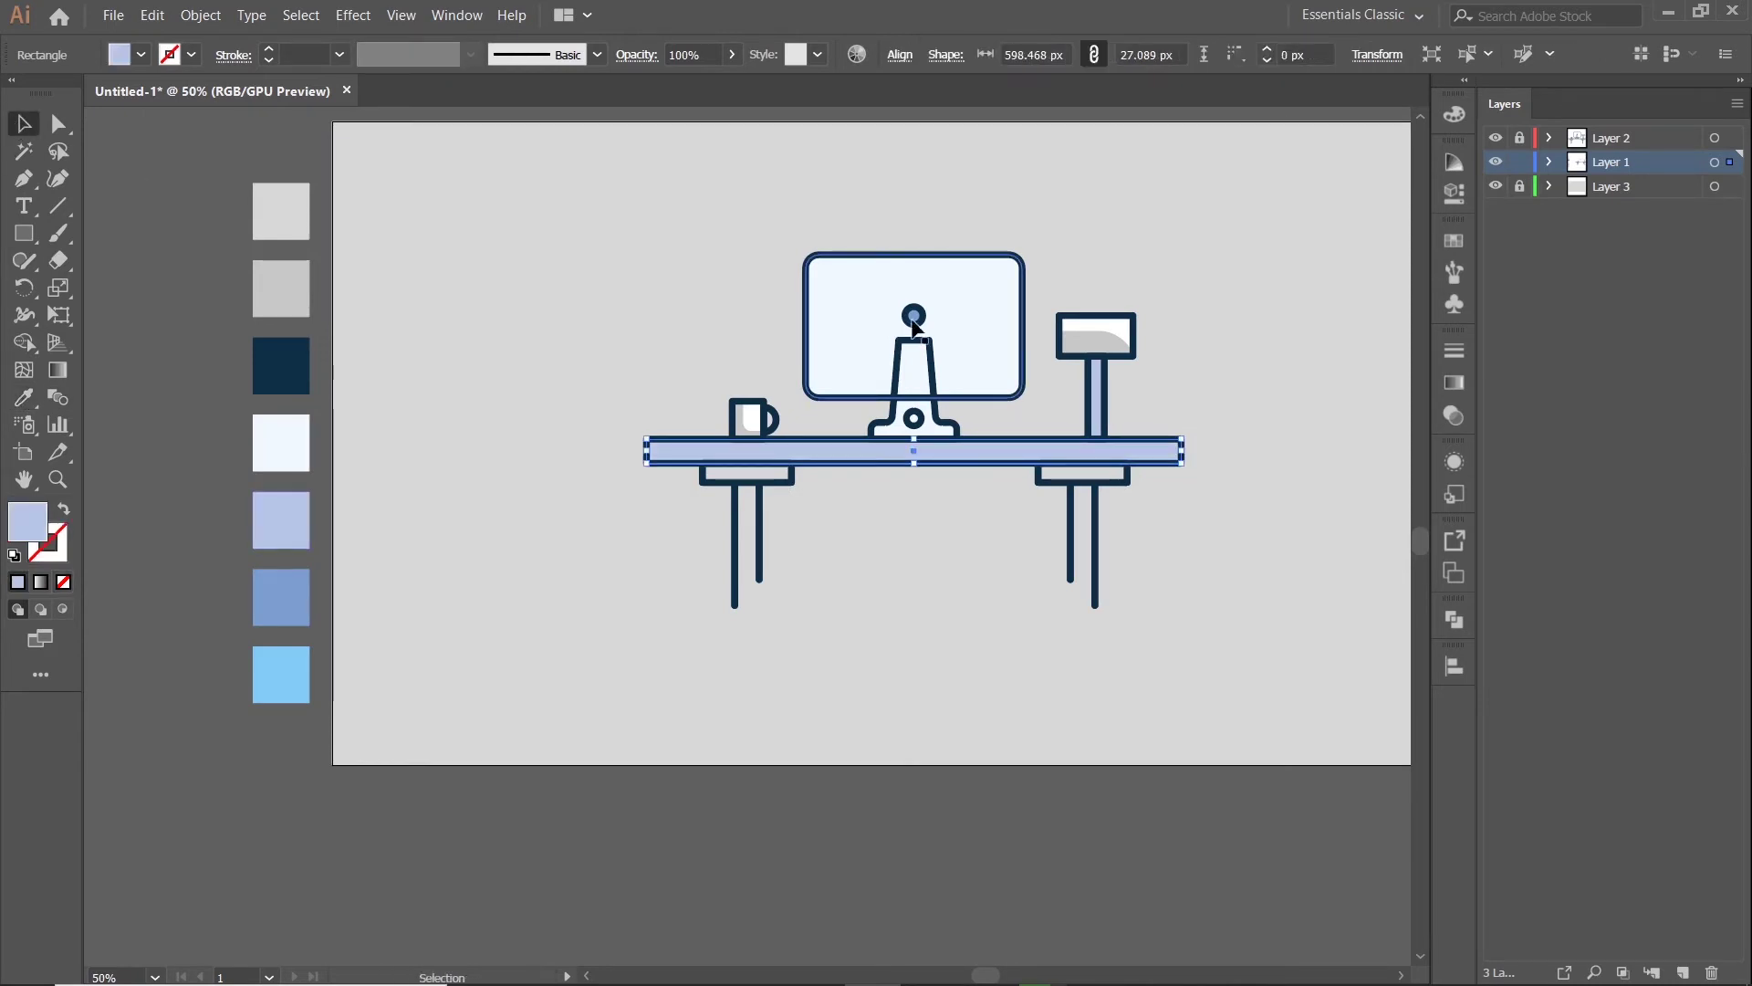
{"action": "left_click", "coordinate": [914, 315], "text": "ctrl"}
{"action": "left_click", "coordinate": [281, 671]}
{"action": "key", "text": "v"}
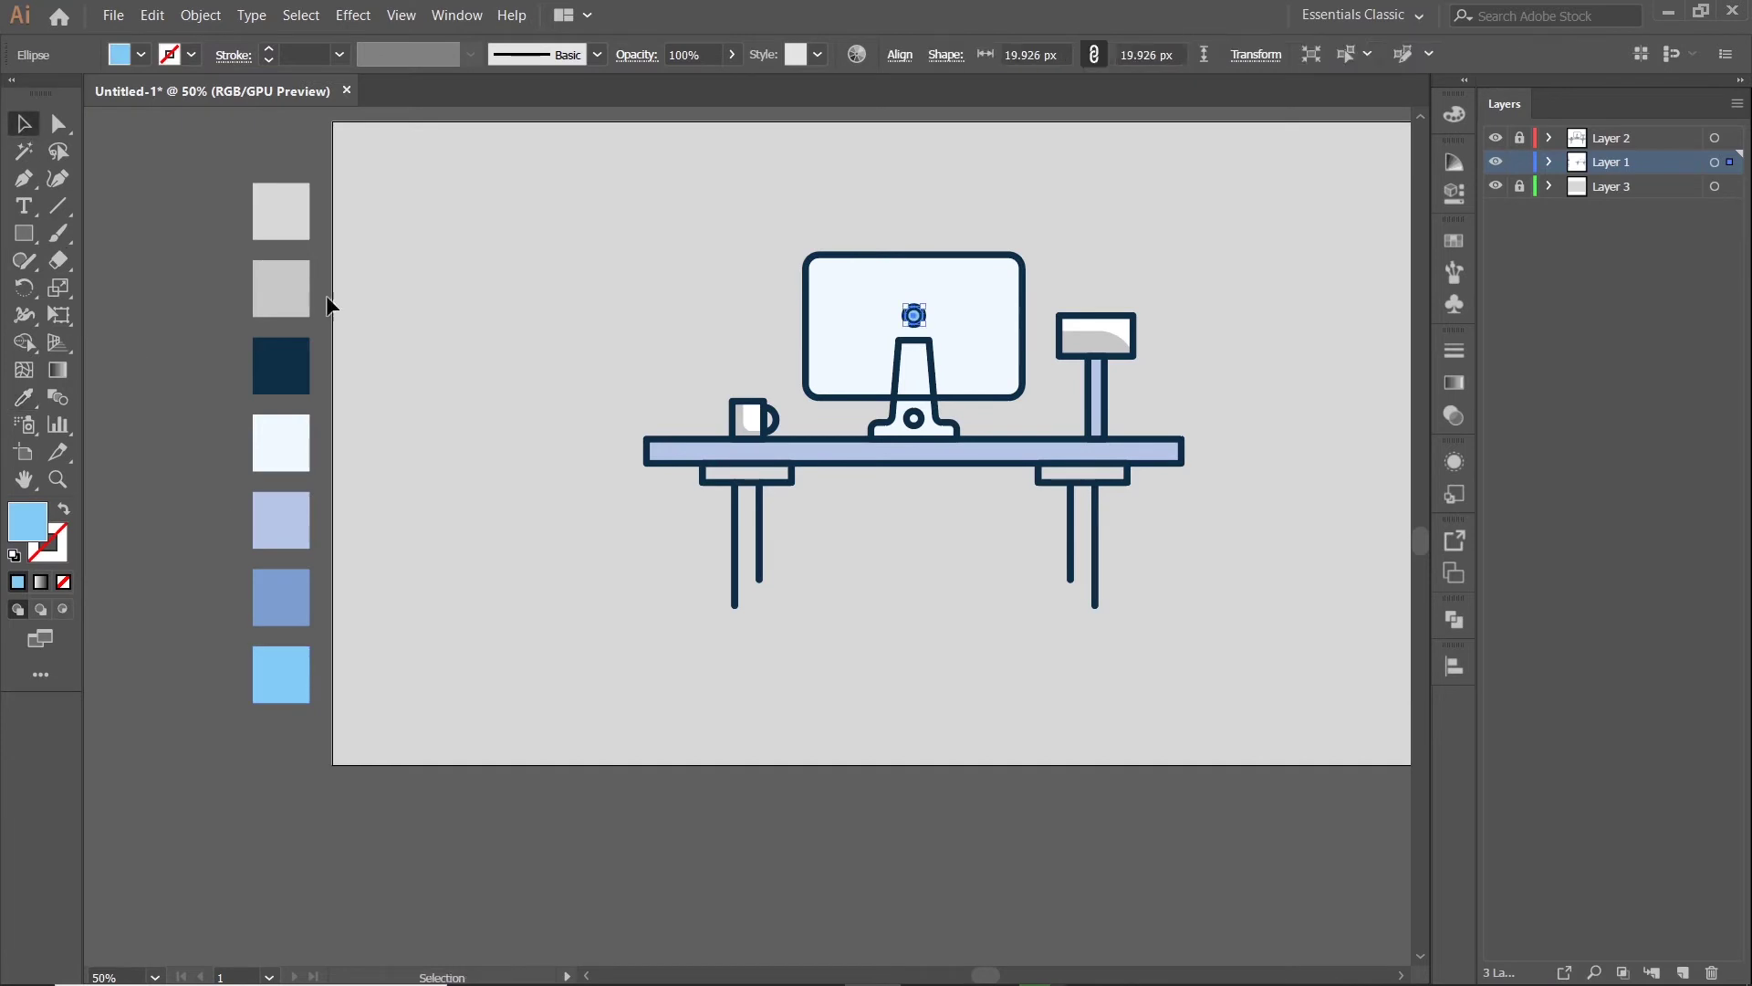
{"action": "left_click", "coordinate": [329, 297]}
- Ungroup the left and right drawers from their legs
{"action": "right_click", "coordinate": [790, 491]}
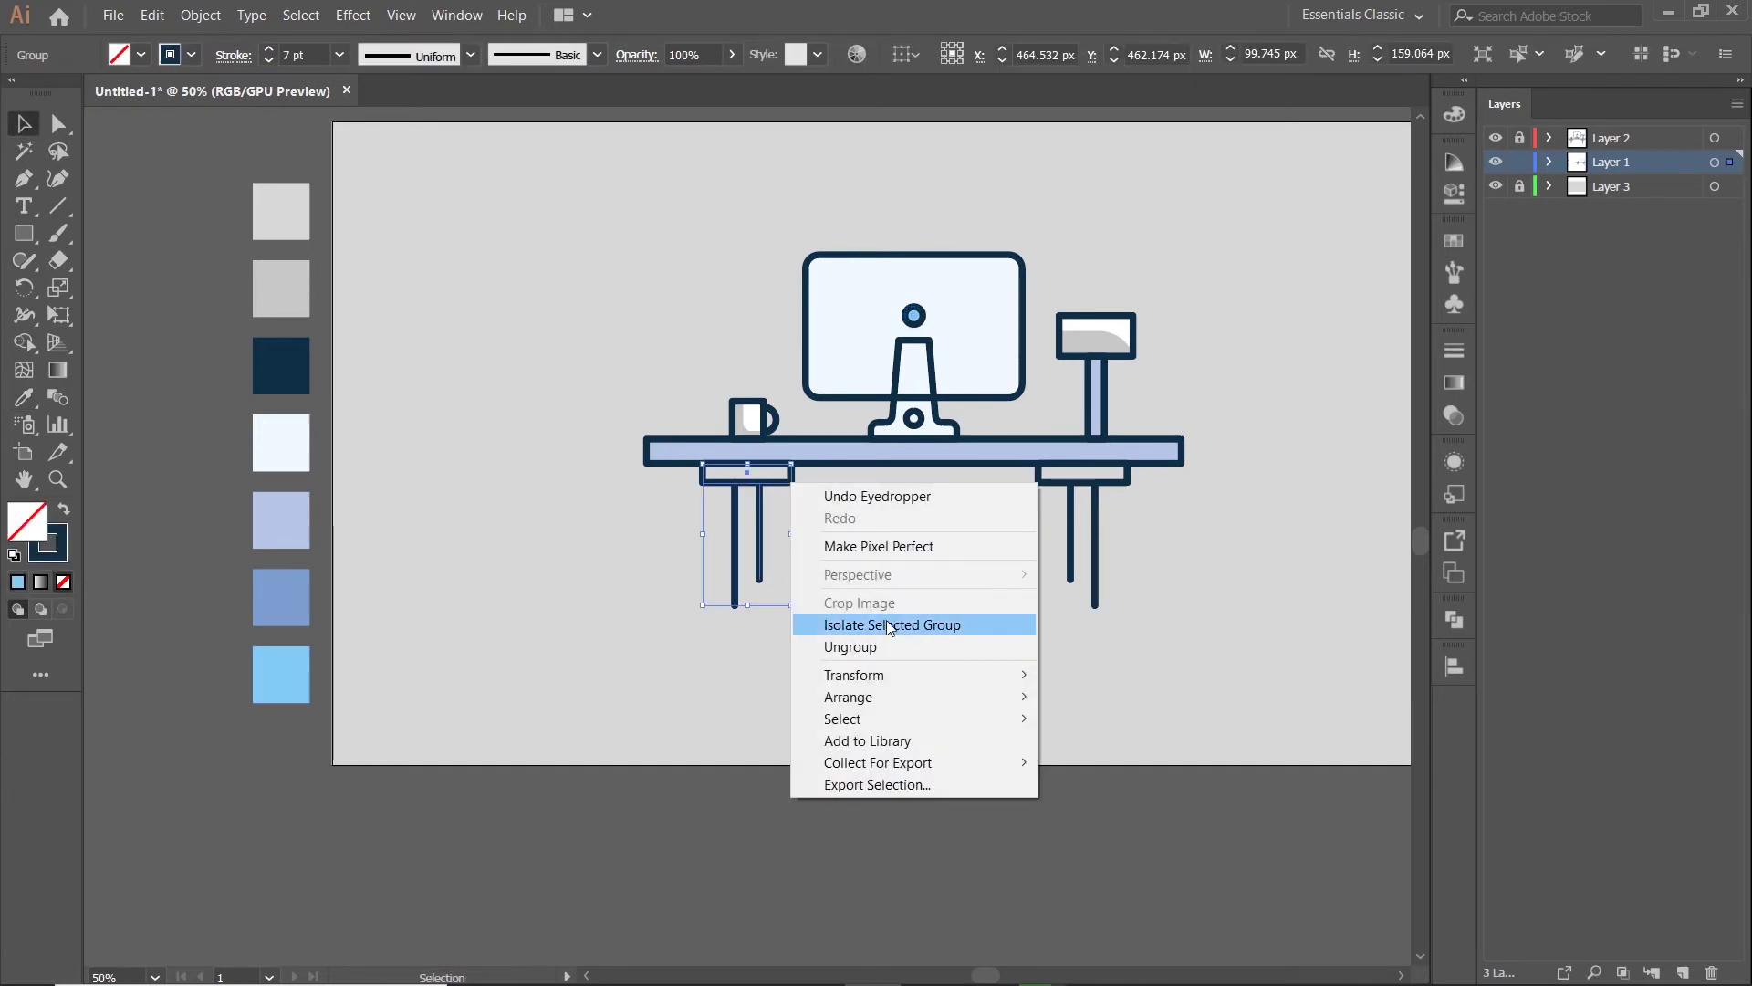
{"action": "left_click", "coordinate": [844, 644]}
{"action": "left_click", "coordinate": [1057, 489]}
{"action": "right_click", "coordinate": [1057, 490]}
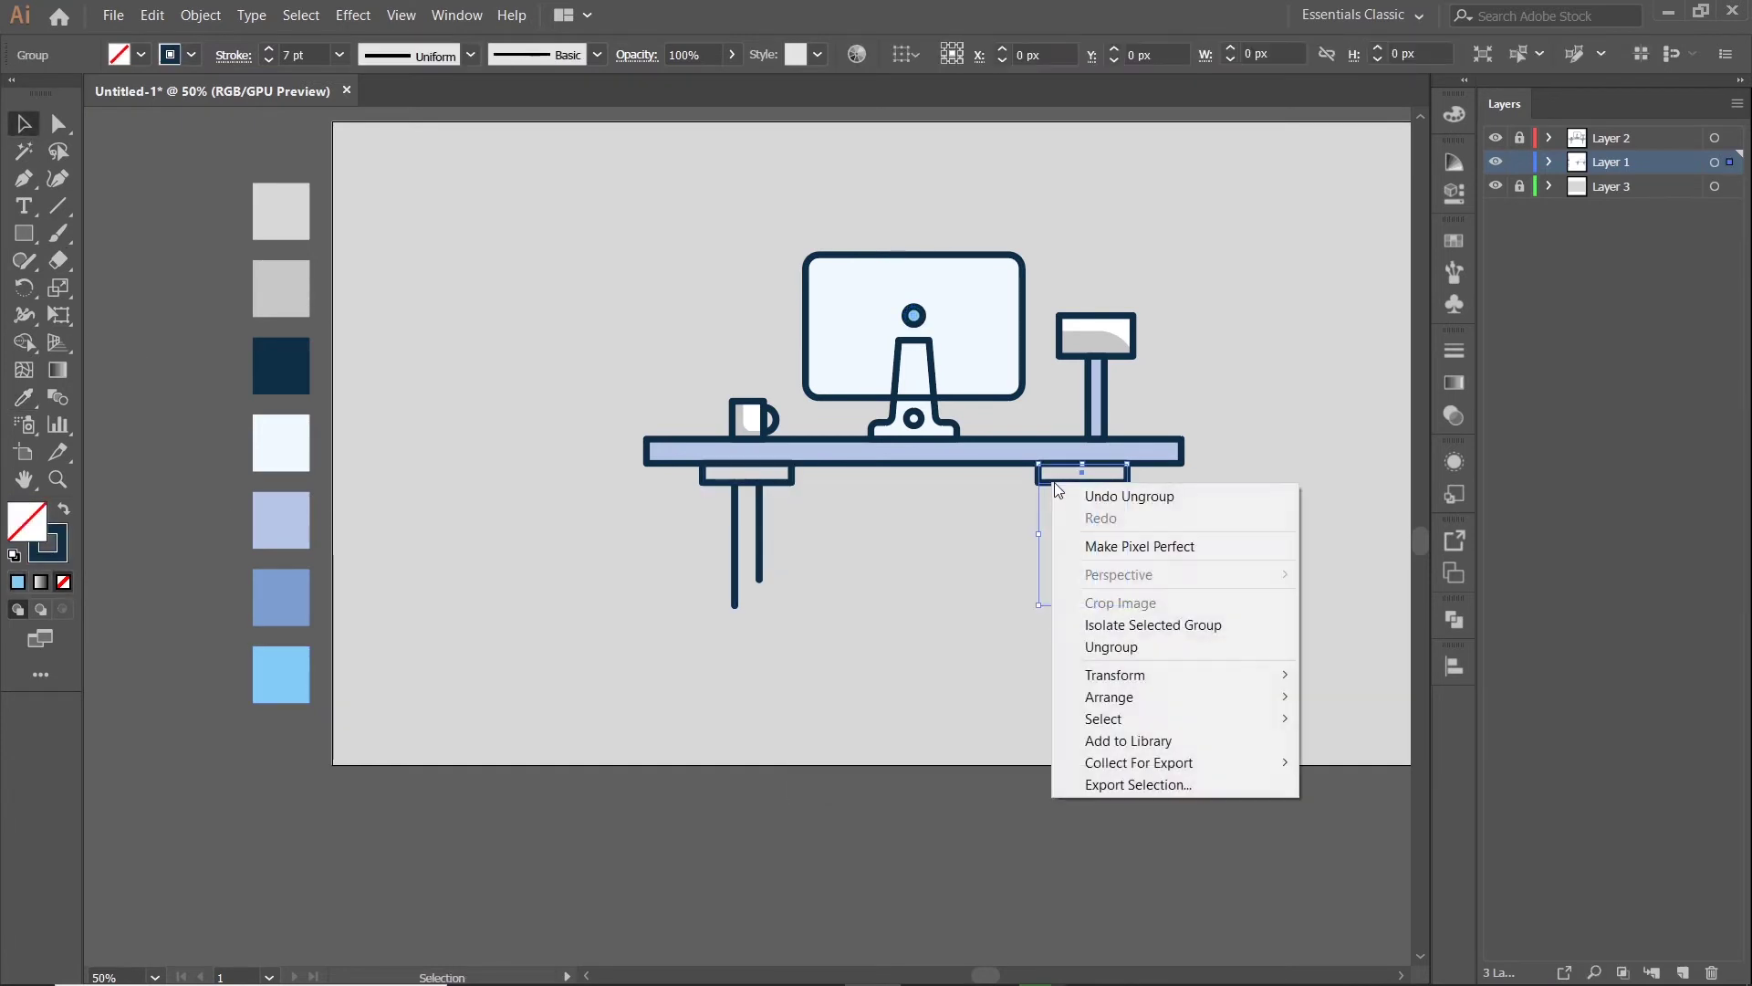
{"action": "left_click", "coordinate": [1111, 646]}
{"action": "left_click", "coordinate": [809, 568]}
- Fill both drawers with the medium blue swatch
{"action": "left_click", "coordinate": [787, 488]}
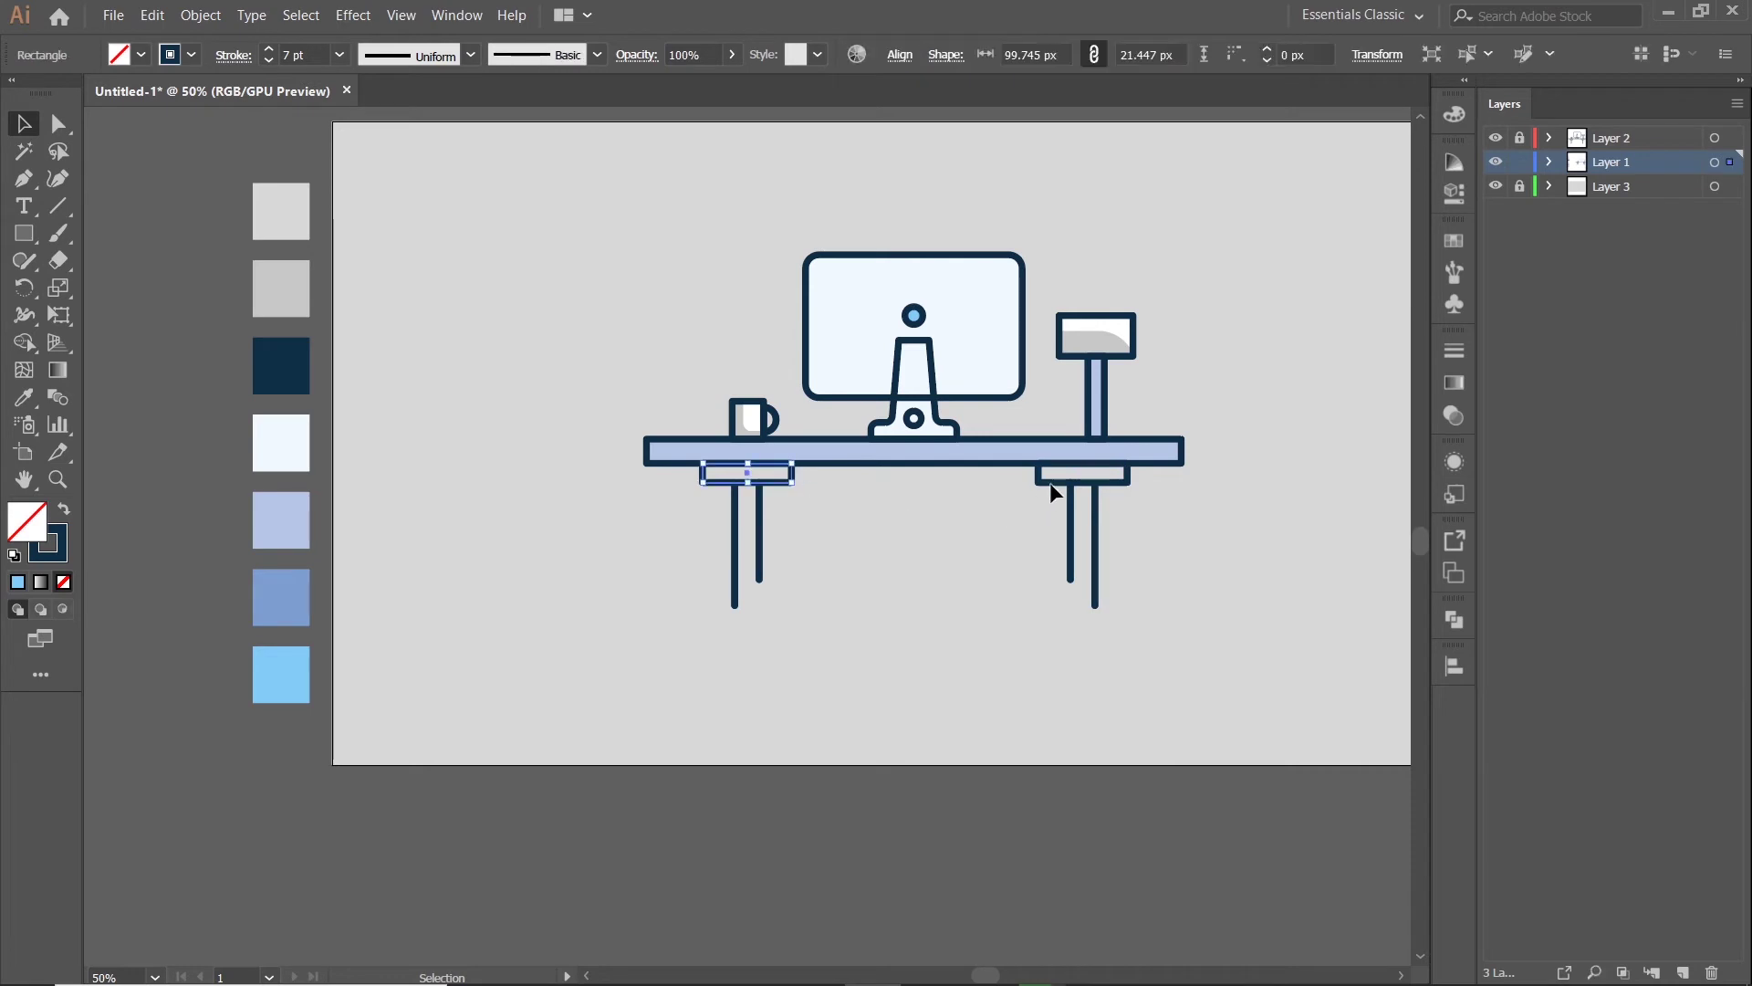
{"action": "left_click", "coordinate": [24, 397]}
{"action": "left_click", "coordinate": [298, 584]}
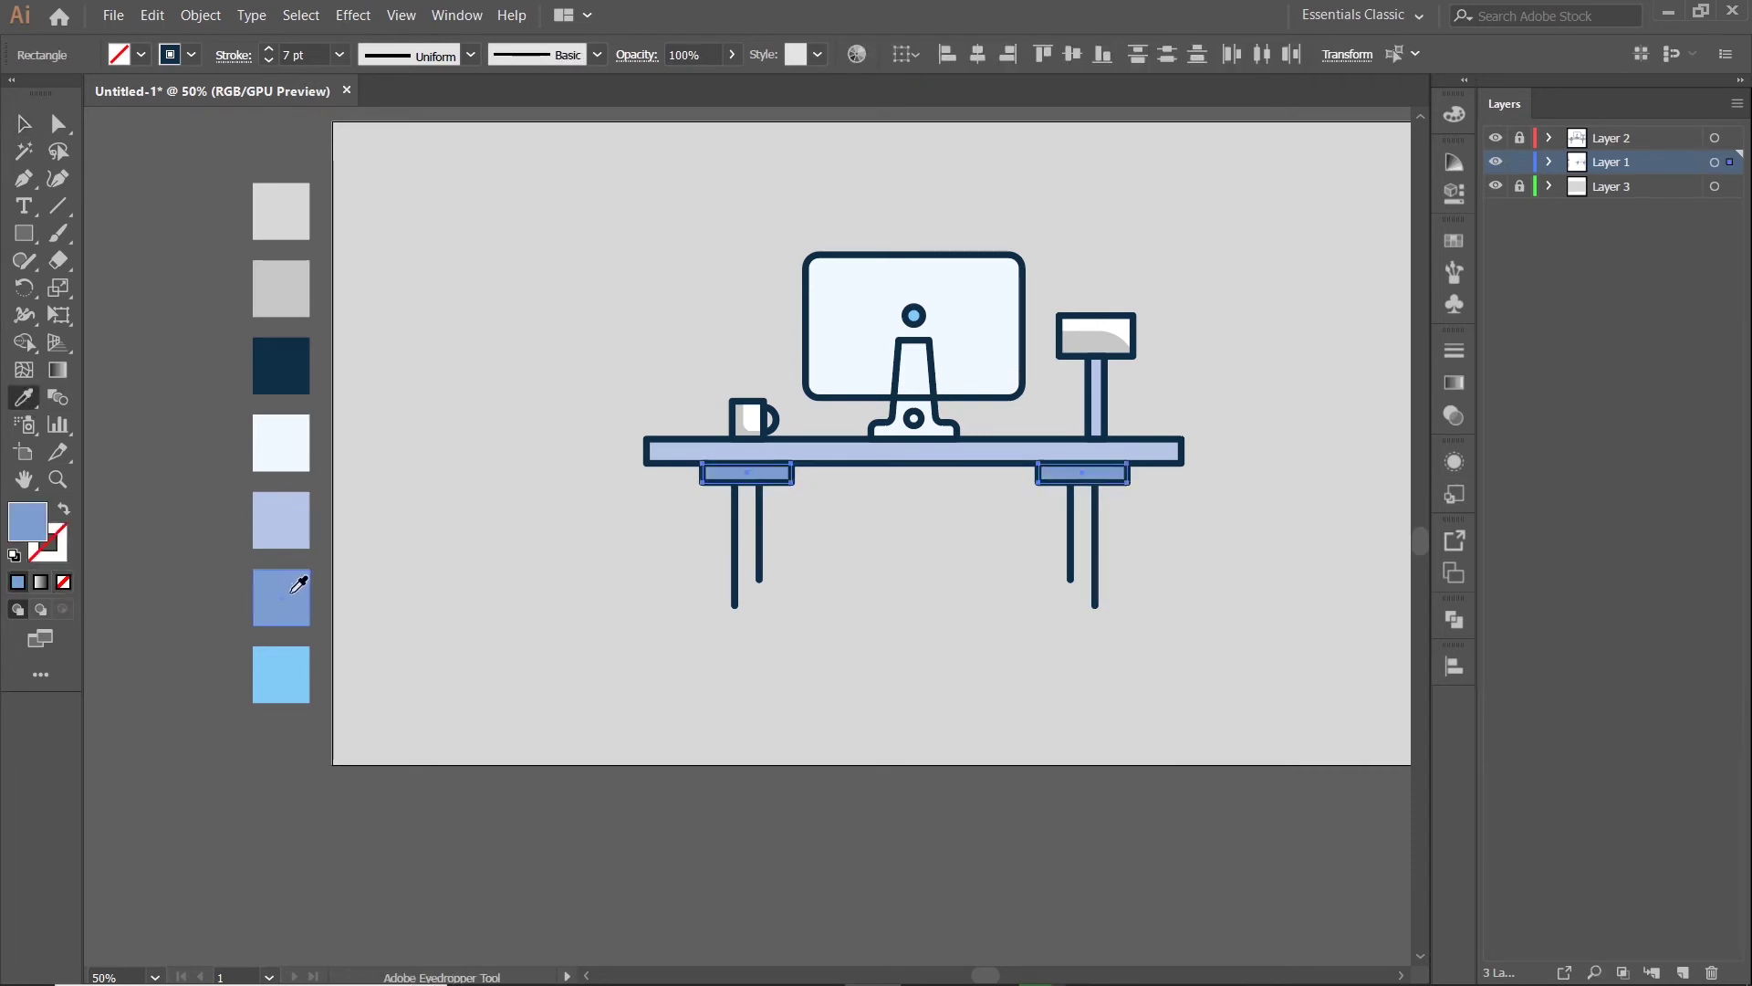
{"action": "left_click", "coordinate": [24, 123]}
{"action": "left_click", "coordinate": [616, 556]}
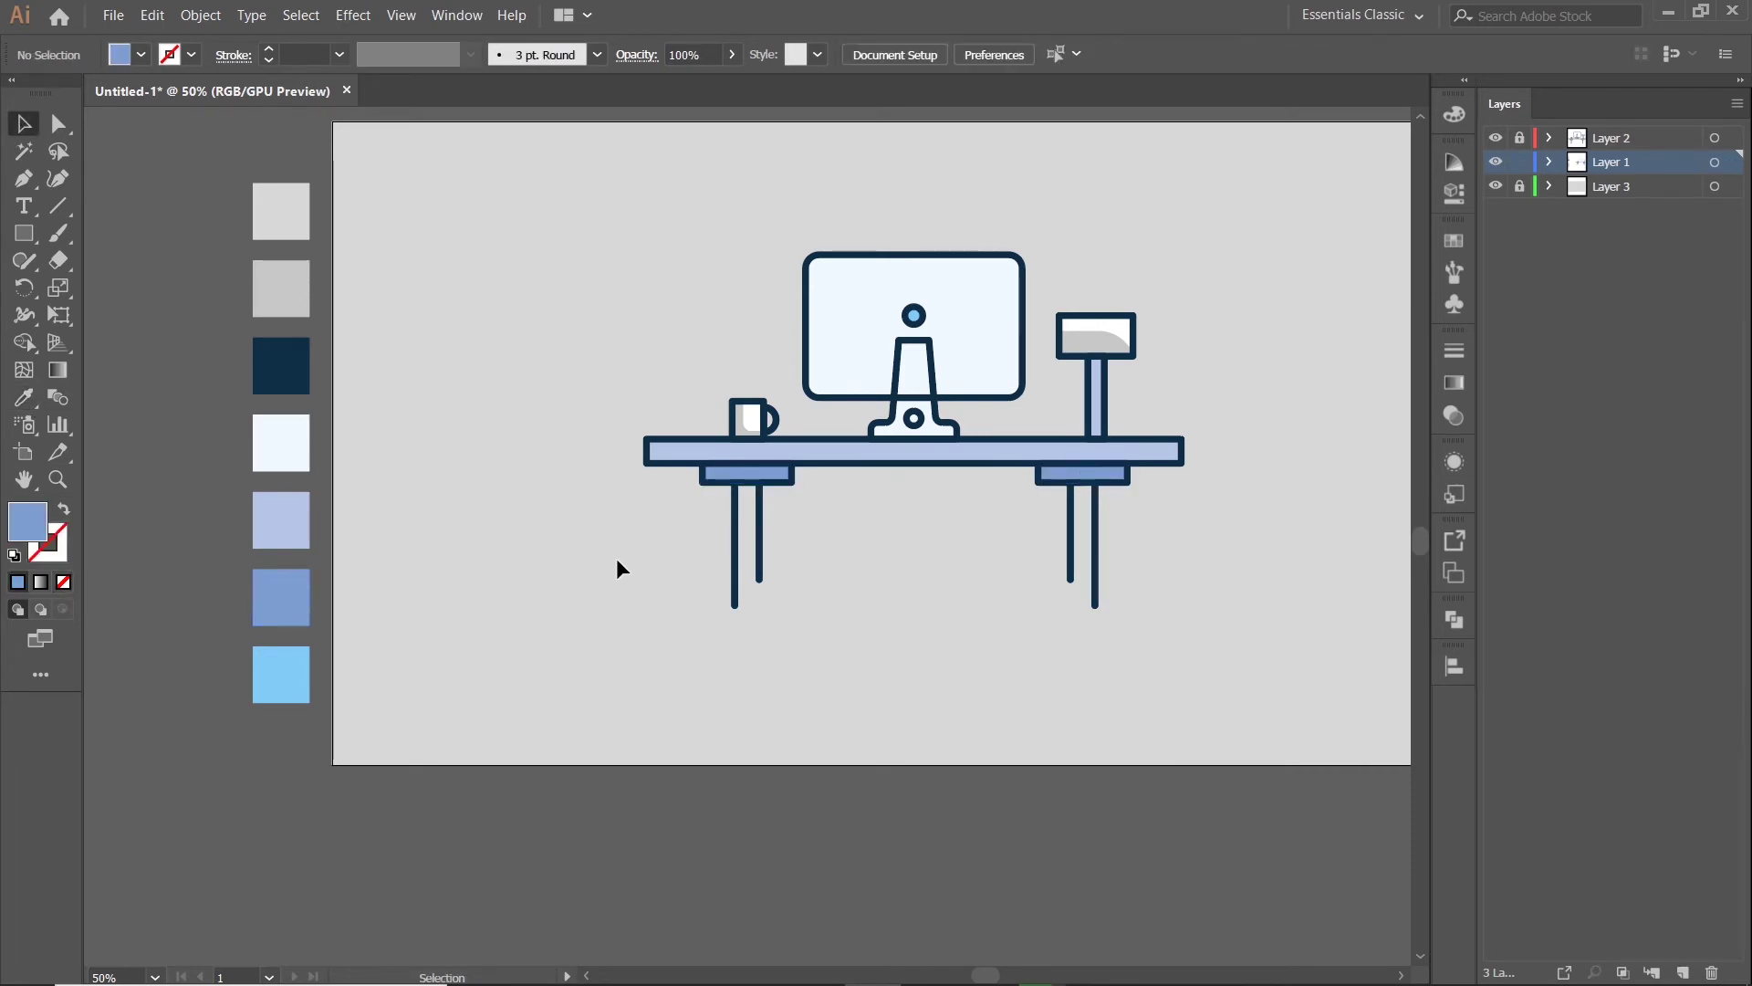
{"action": "scroll", "coordinate": [996, 488], "scroll_direction": "up", "scroll_amount": 1}
- Draw a navy triangle from the monitor neck's top corner to the monitor's bottom edge
{"action": "scroll", "coordinate": [986, 274], "scroll_direction": "up", "scroll_amount": 1}
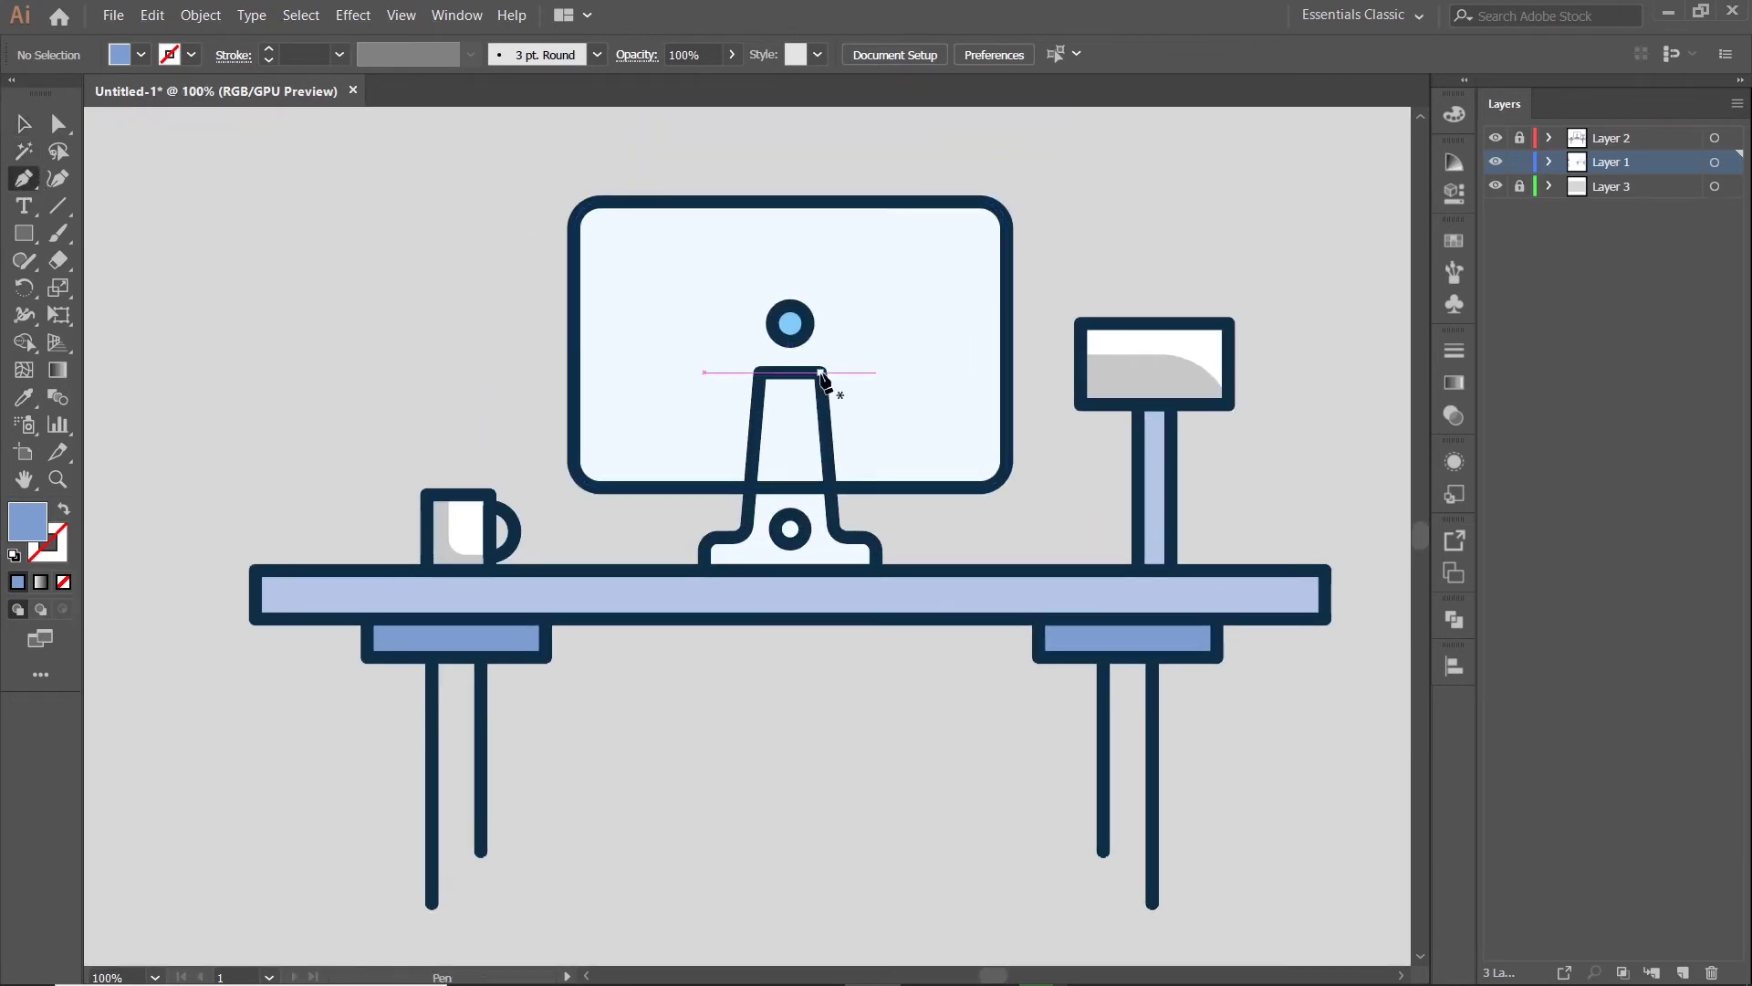
{"action": "left_click", "coordinate": [820, 372]}
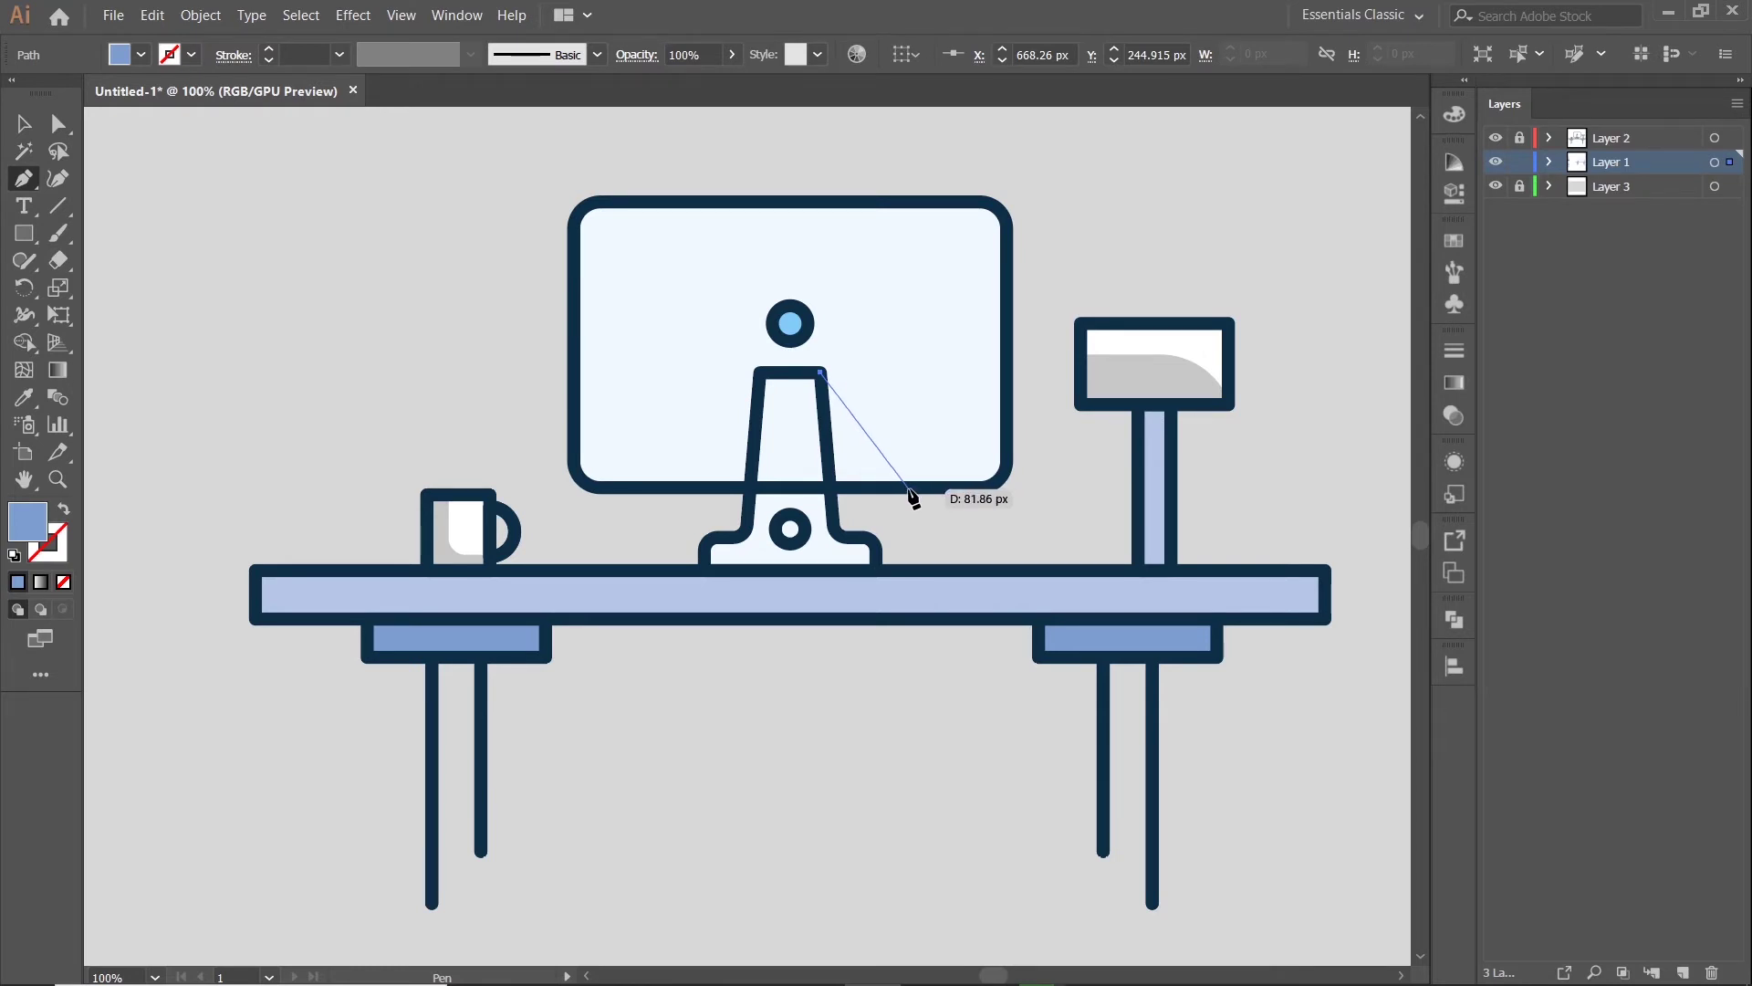
{"action": "left_click", "coordinate": [910, 490]}
{"action": "scroll", "coordinate": [876, 495], "scroll_direction": "up", "scroll_amount": 1}
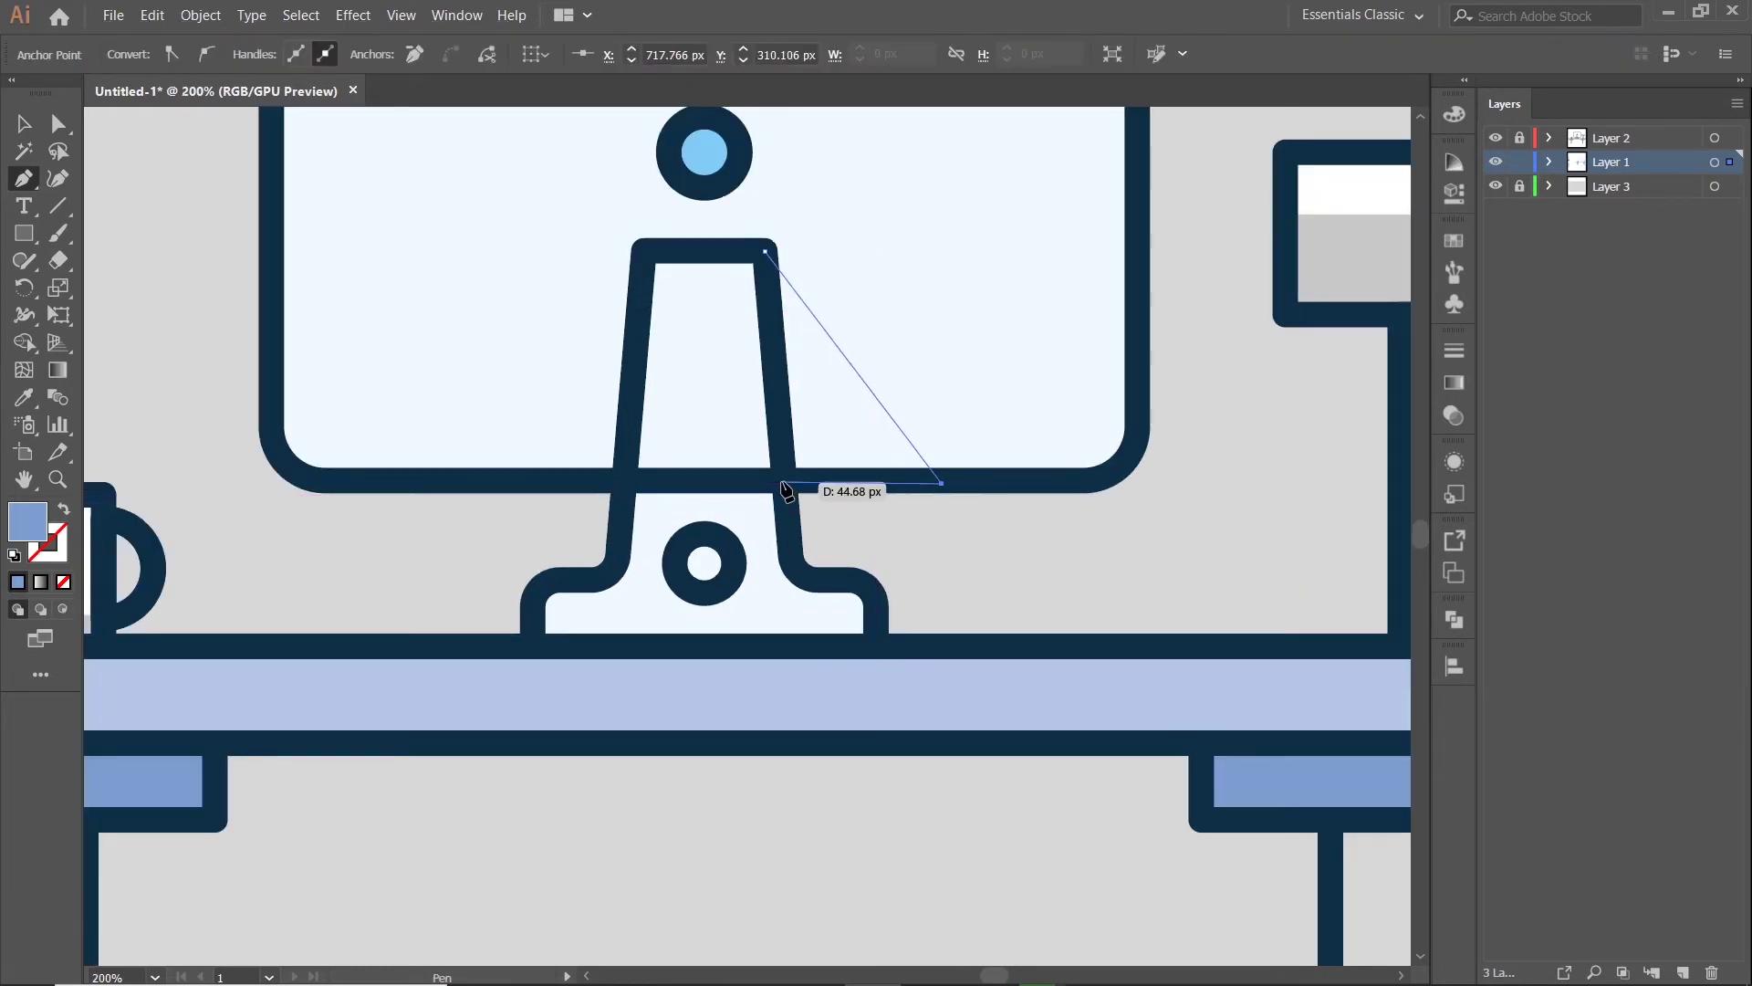
{"action": "left_click", "coordinate": [782, 481]}
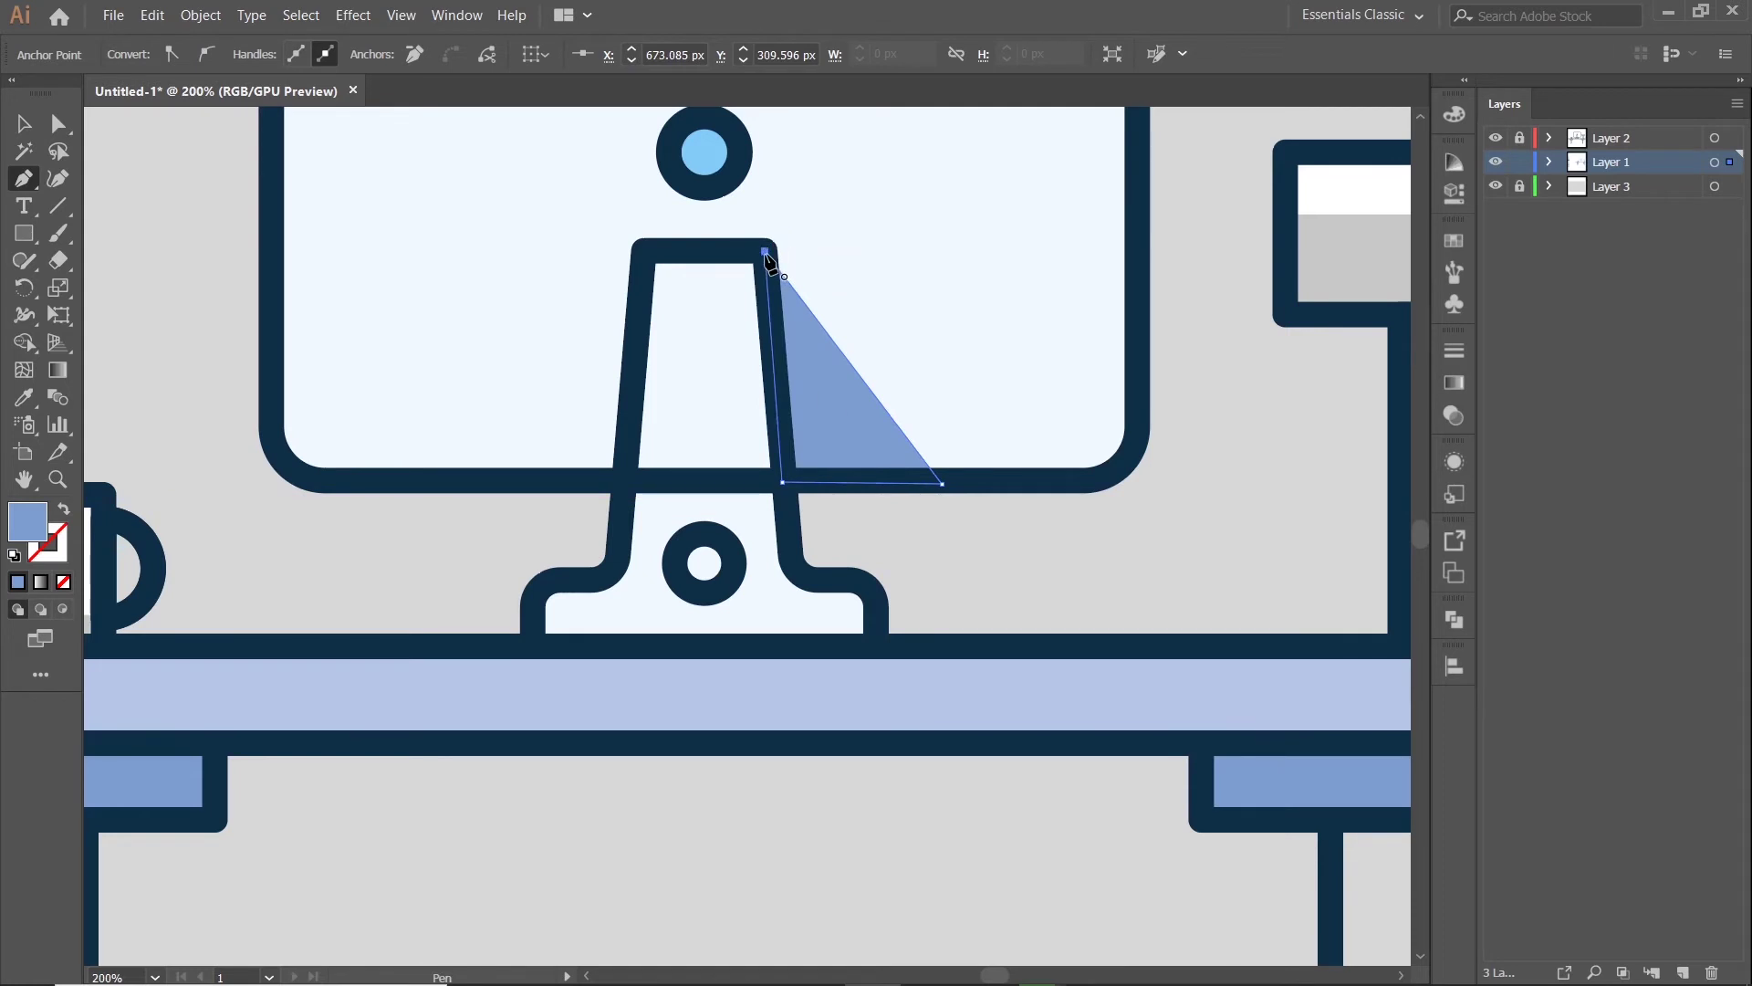
{"action": "key", "text": "ctrl+0"}
{"action": "left_click", "coordinate": [131, 426]}
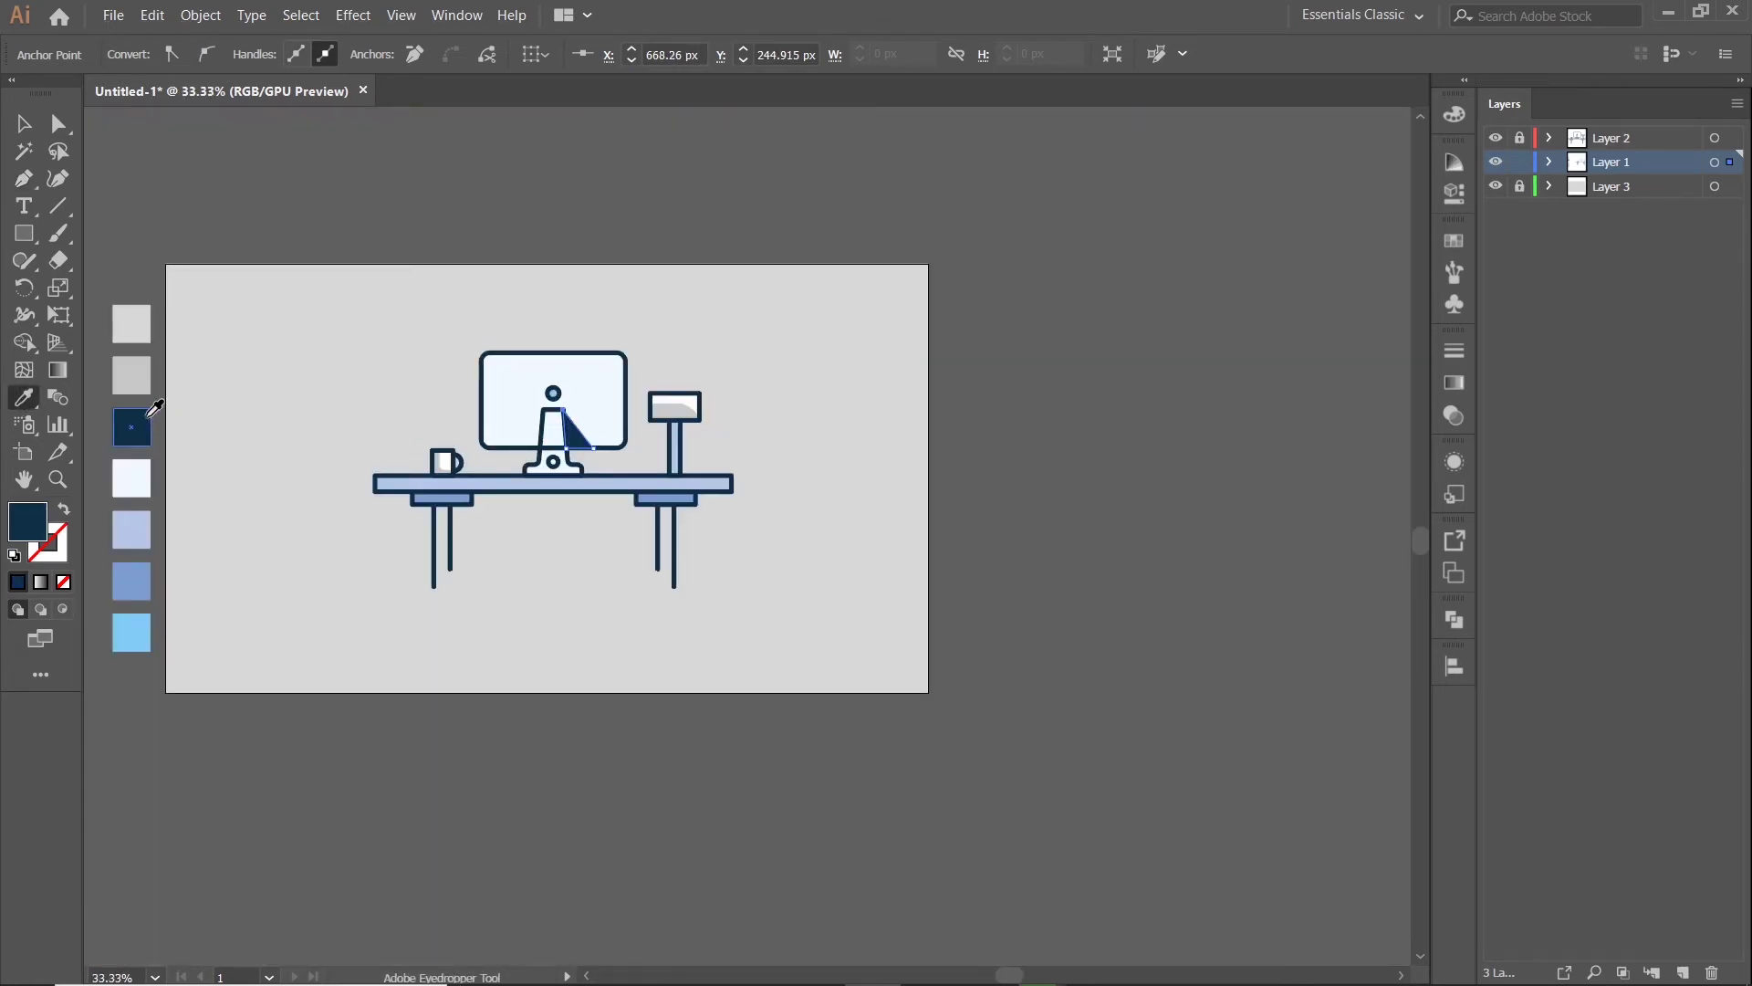
{"action": "left_click", "coordinate": [22, 124]}
- Fit the shadow triangle's top anchor point onto the neck's rounded corner
{"action": "scroll", "coordinate": [554, 283], "scroll_direction": "up", "scroll_amount": 4}
{"action": "scroll", "coordinate": [861, 156], "scroll_direction": "down", "scroll_amount": 1}
{"action": "scroll", "coordinate": [709, 540], "scroll_direction": "up", "scroll_amount": 3}
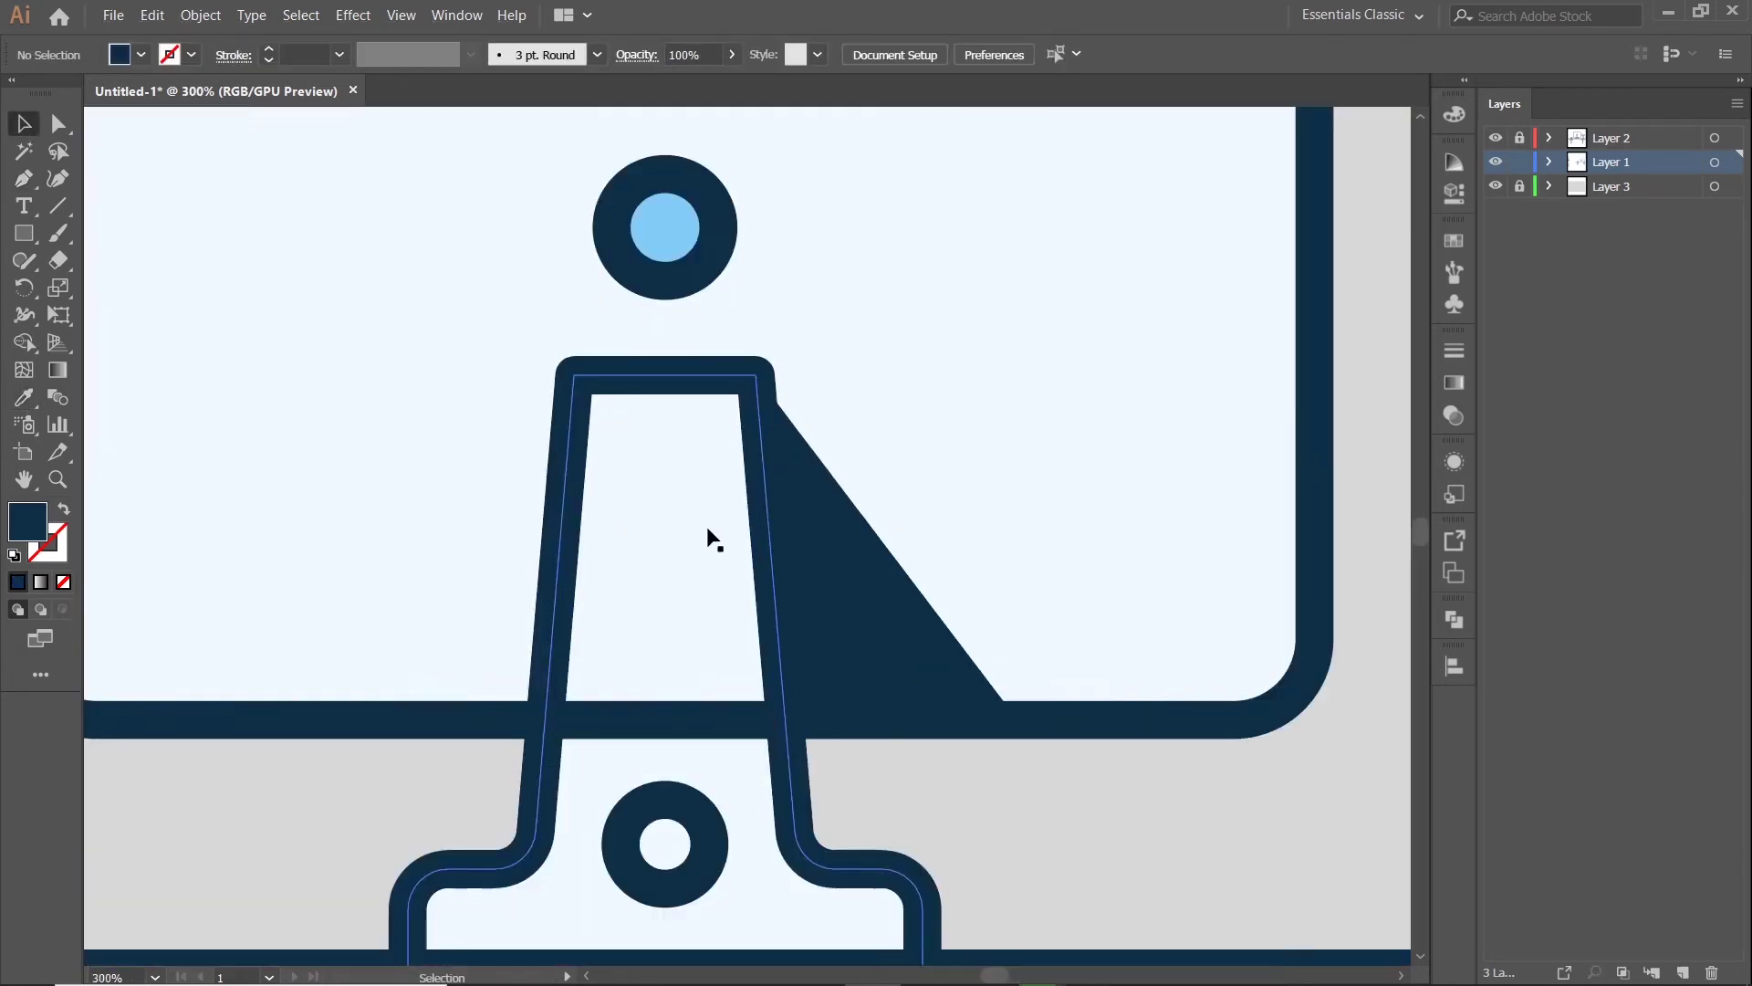
{"action": "key", "text": "a"}
{"action": "scroll", "coordinate": [718, 443], "scroll_direction": "up", "scroll_amount": 2}
{"action": "scroll", "coordinate": [787, 336], "scroll_direction": "up", "scroll_amount": 2}
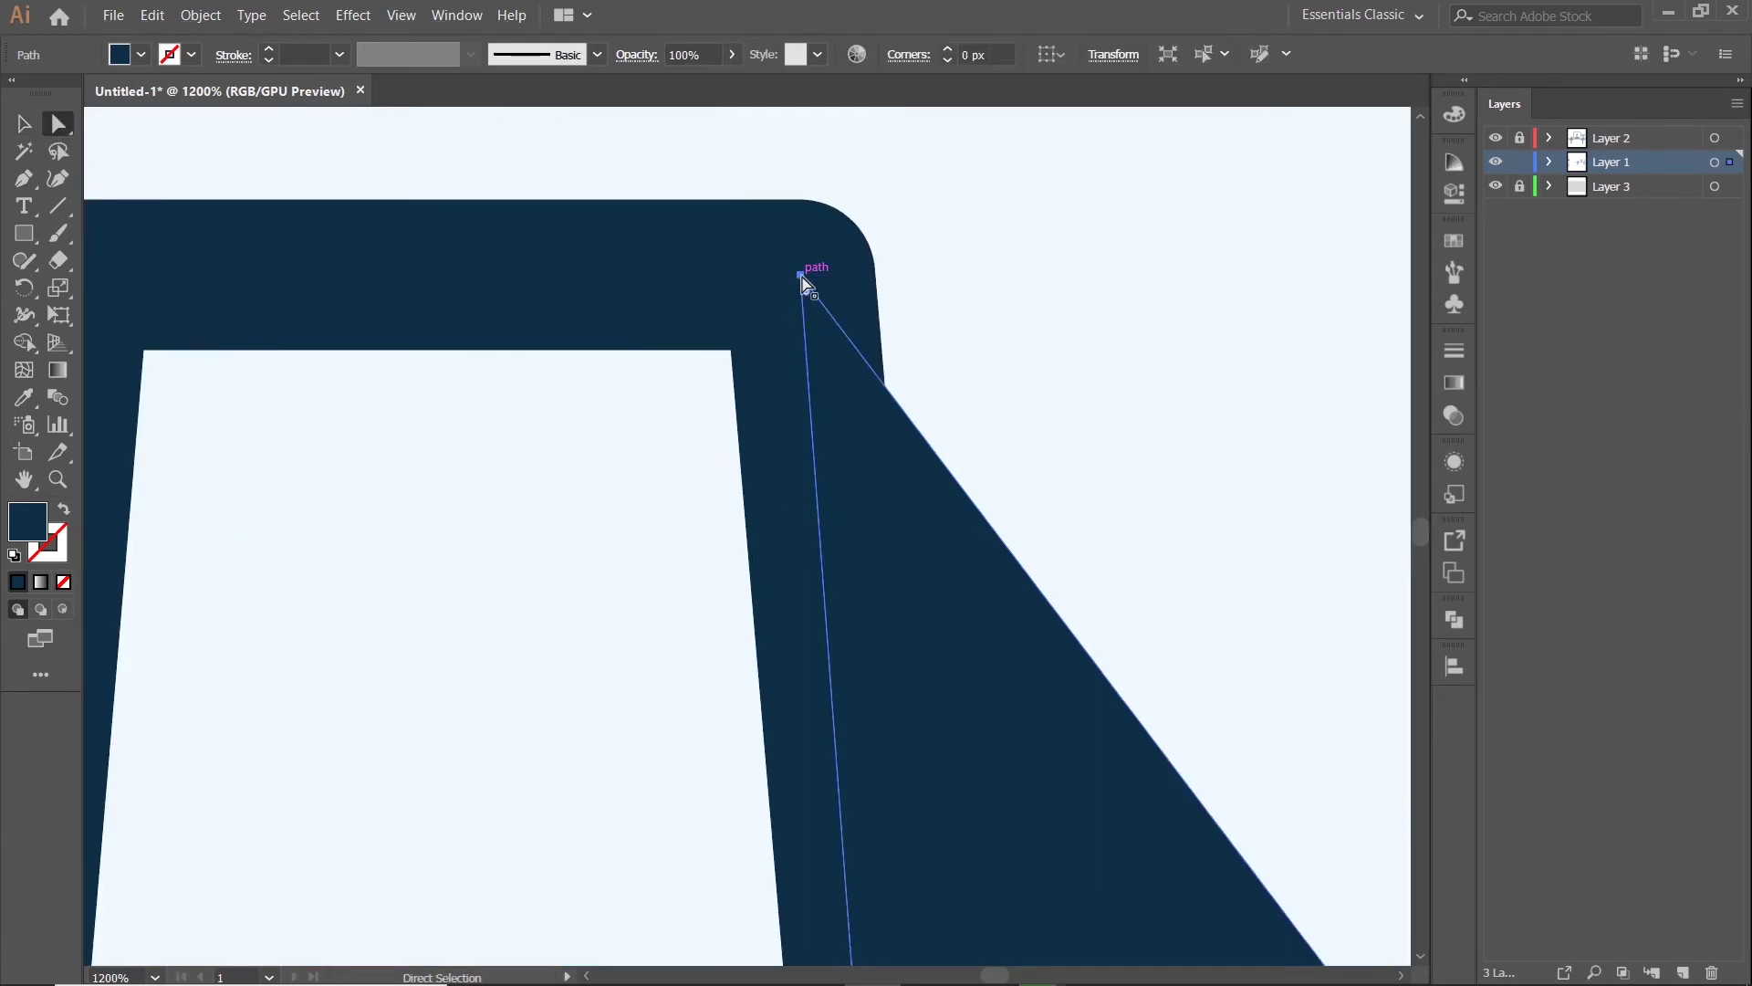
{"action": "left_click_drag", "start_coordinate": [802, 276], "coordinate": [859, 235]}
{"action": "scroll", "coordinate": [939, 293], "scroll_direction": "down", "scroll_amount": 3}
{"action": "scroll", "coordinate": [931, 274], "scroll_direction": "up", "scroll_amount": 2}
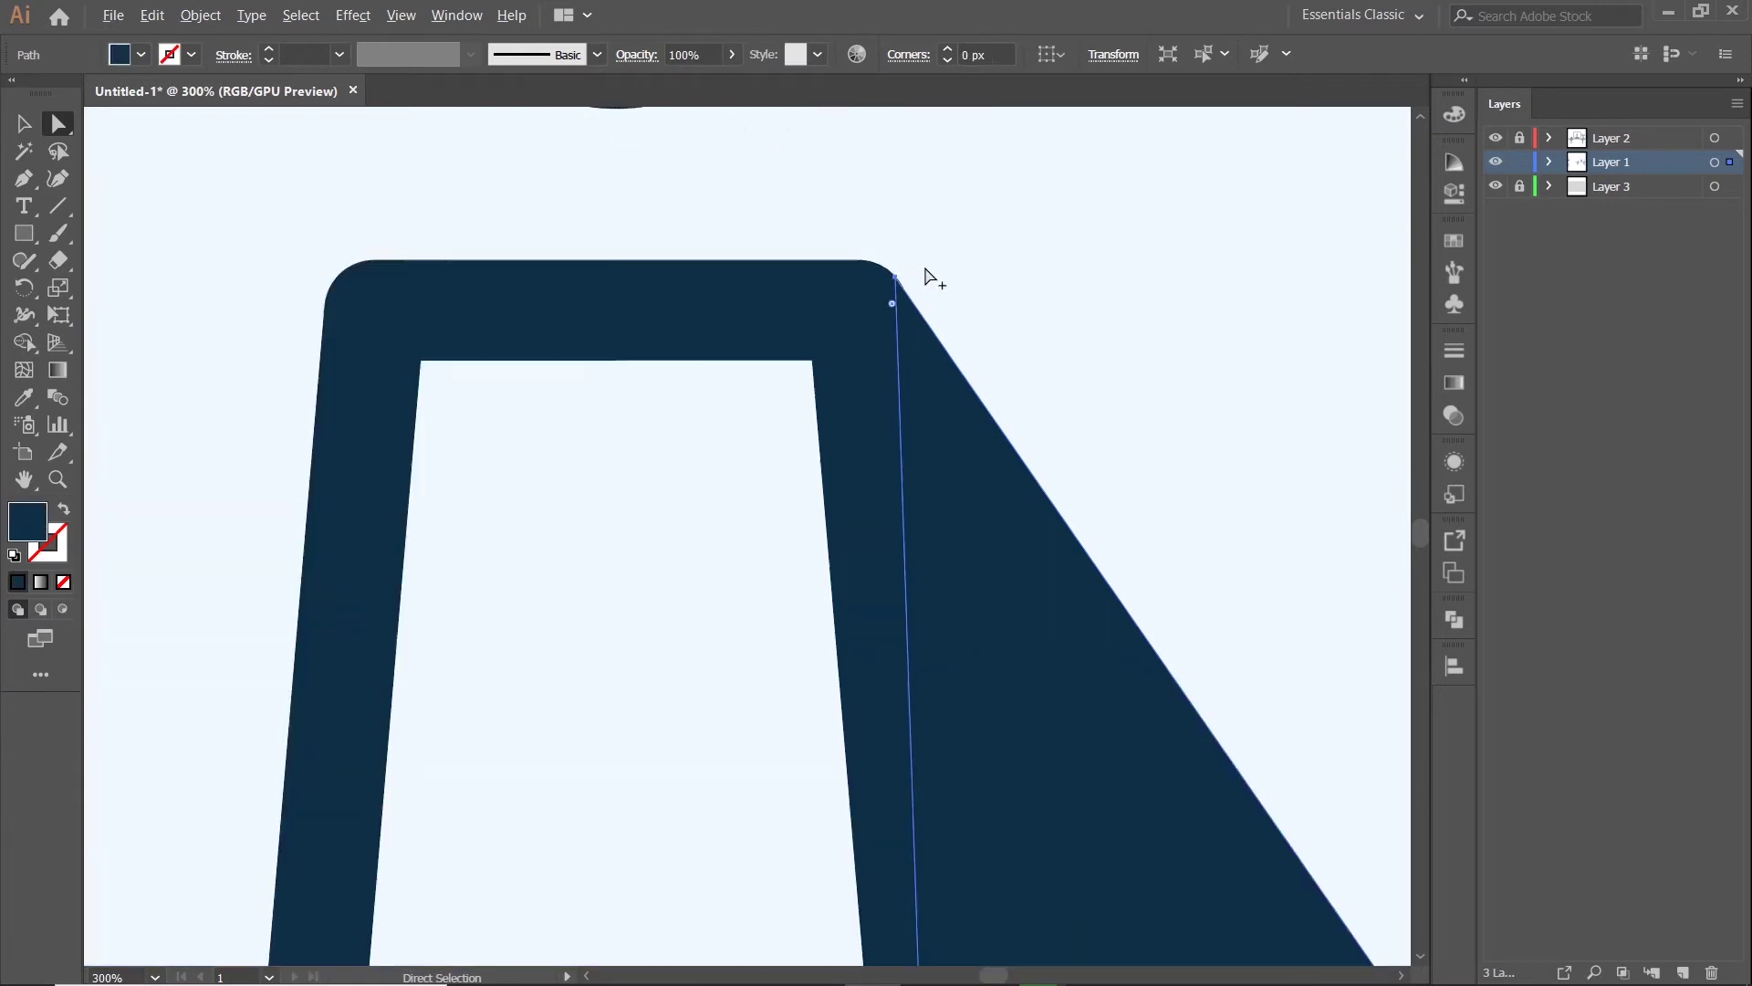
{"action": "scroll", "coordinate": [880, 414], "scroll_direction": "up", "scroll_amount": 3}
{"action": "left_click_drag", "start_coordinate": [927, 447], "coordinate": [930, 445]}
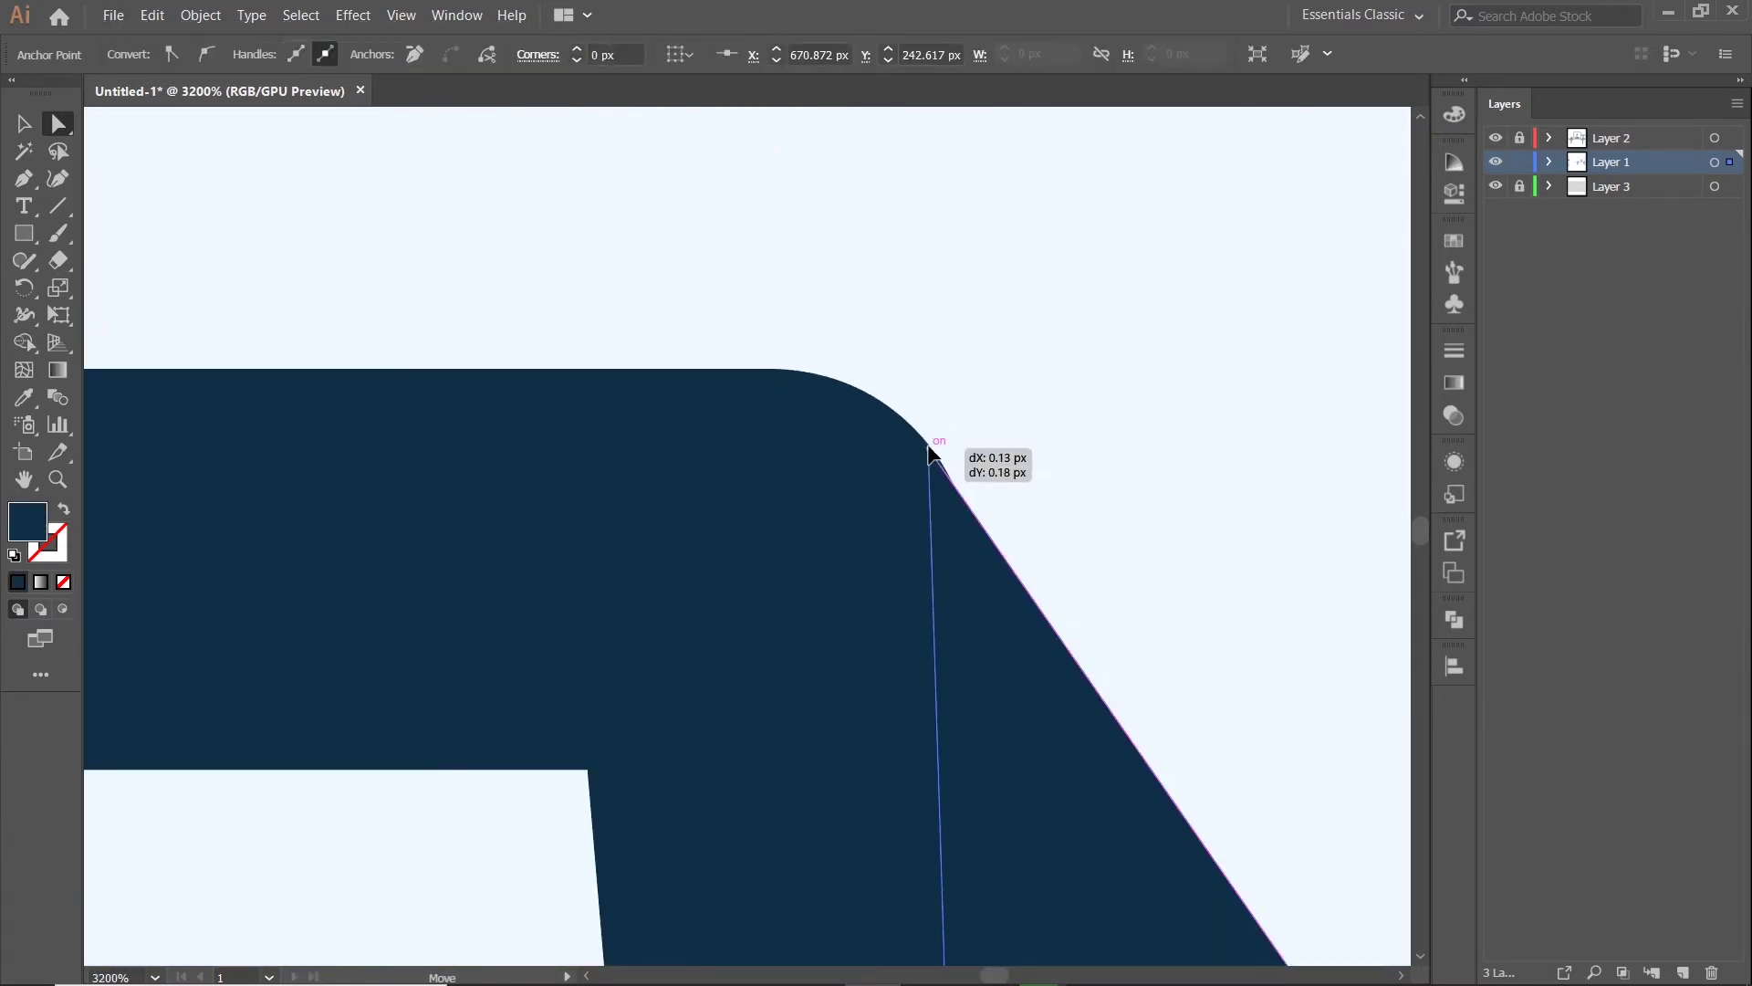
{"action": "scroll", "coordinate": [930, 447], "scroll_direction": "up", "scroll_amount": 4}
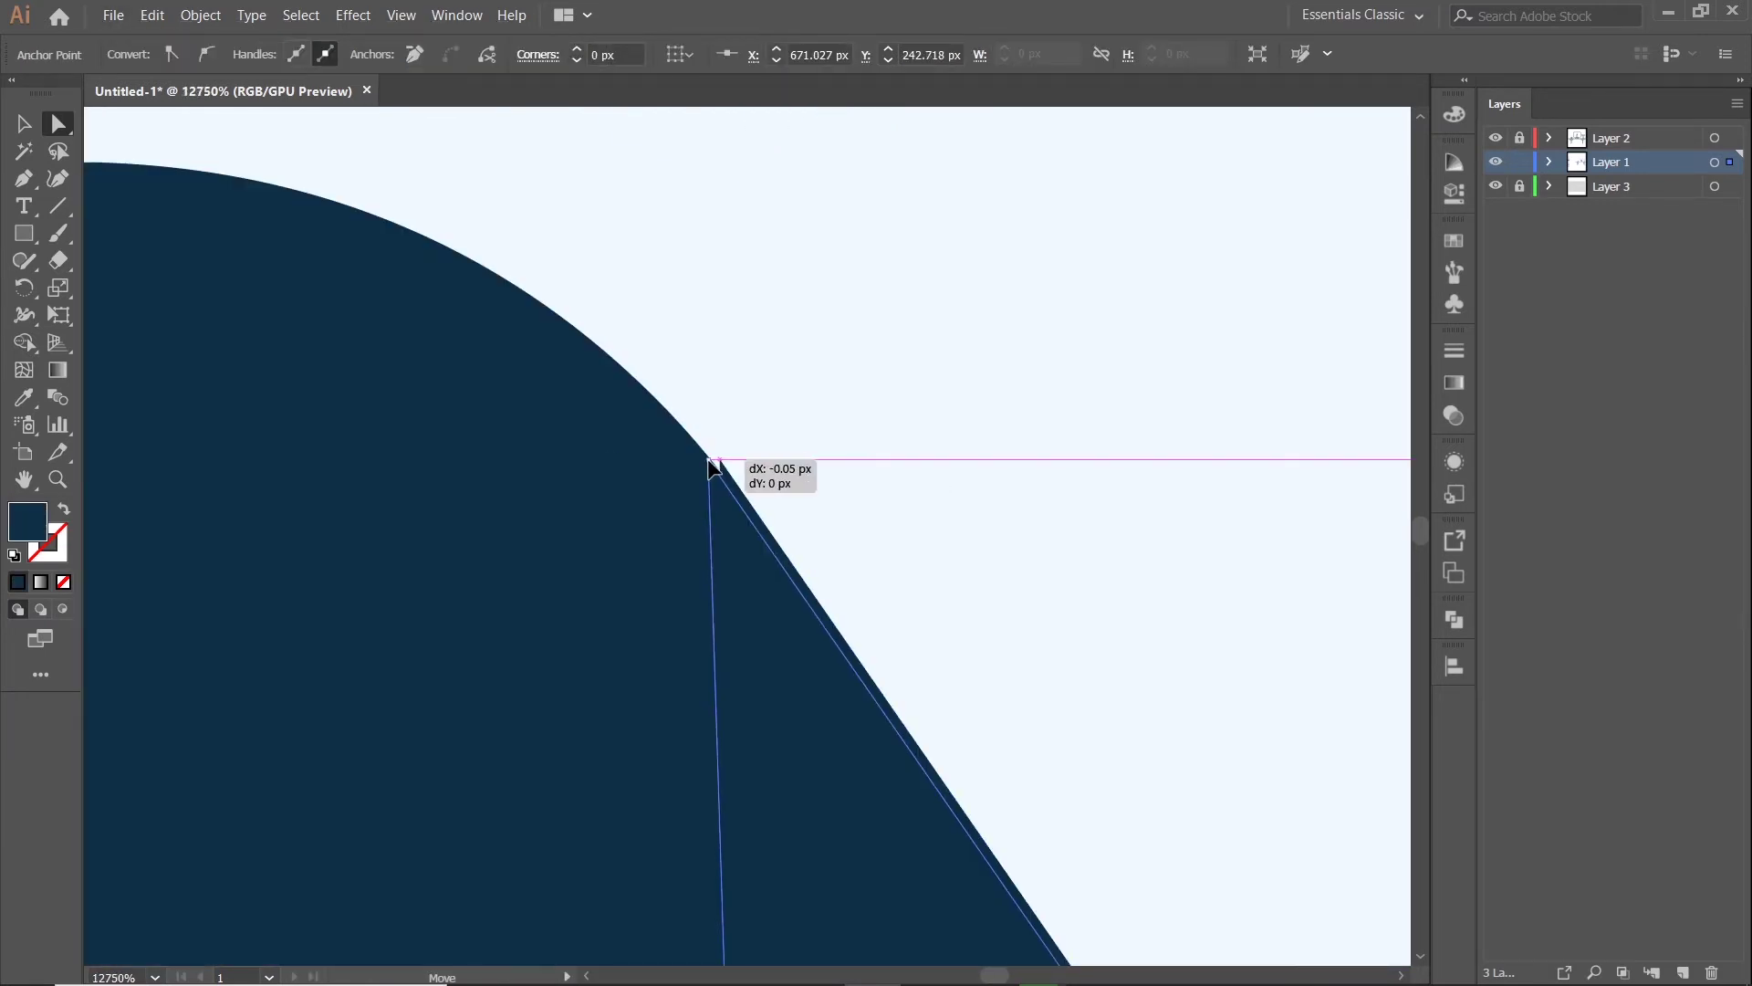
{"action": "mouse_move", "coordinate": [930, 447]}
{"action": "left_mouse_down"}
{"action": "mouse_move", "coordinate": [713, 467]}
{"action": "mouse_move", "coordinate": [735, 493]}
{"action": "left_mouse_up"}
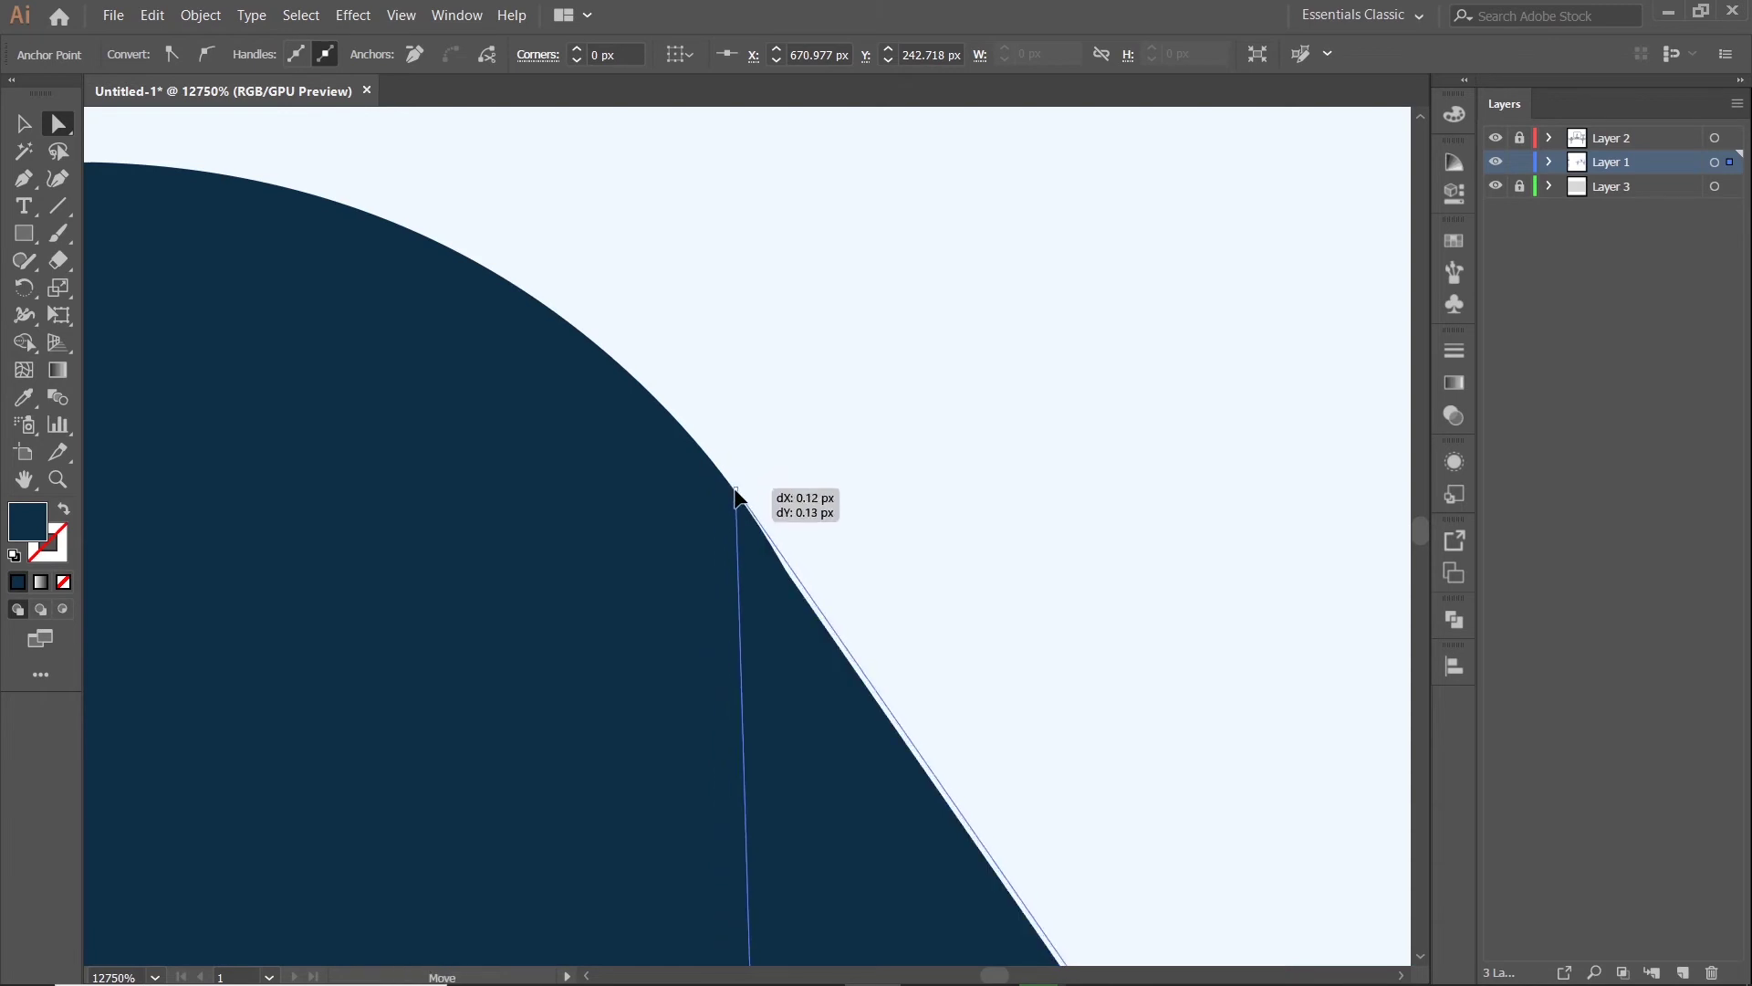
{"action": "scroll", "coordinate": [953, 513], "scroll_direction": "down", "scroll_amount": 4}
{"action": "scroll", "coordinate": [430, 457], "scroll_direction": "down", "scroll_amount": 3}
- Pan to bring the monitor and lamp into view and deselect everything
{"action": "left_click", "coordinate": [429, 458]}
{"action": "scroll", "coordinate": [430, 457], "scroll_direction": "down", "scroll_amount": 4}
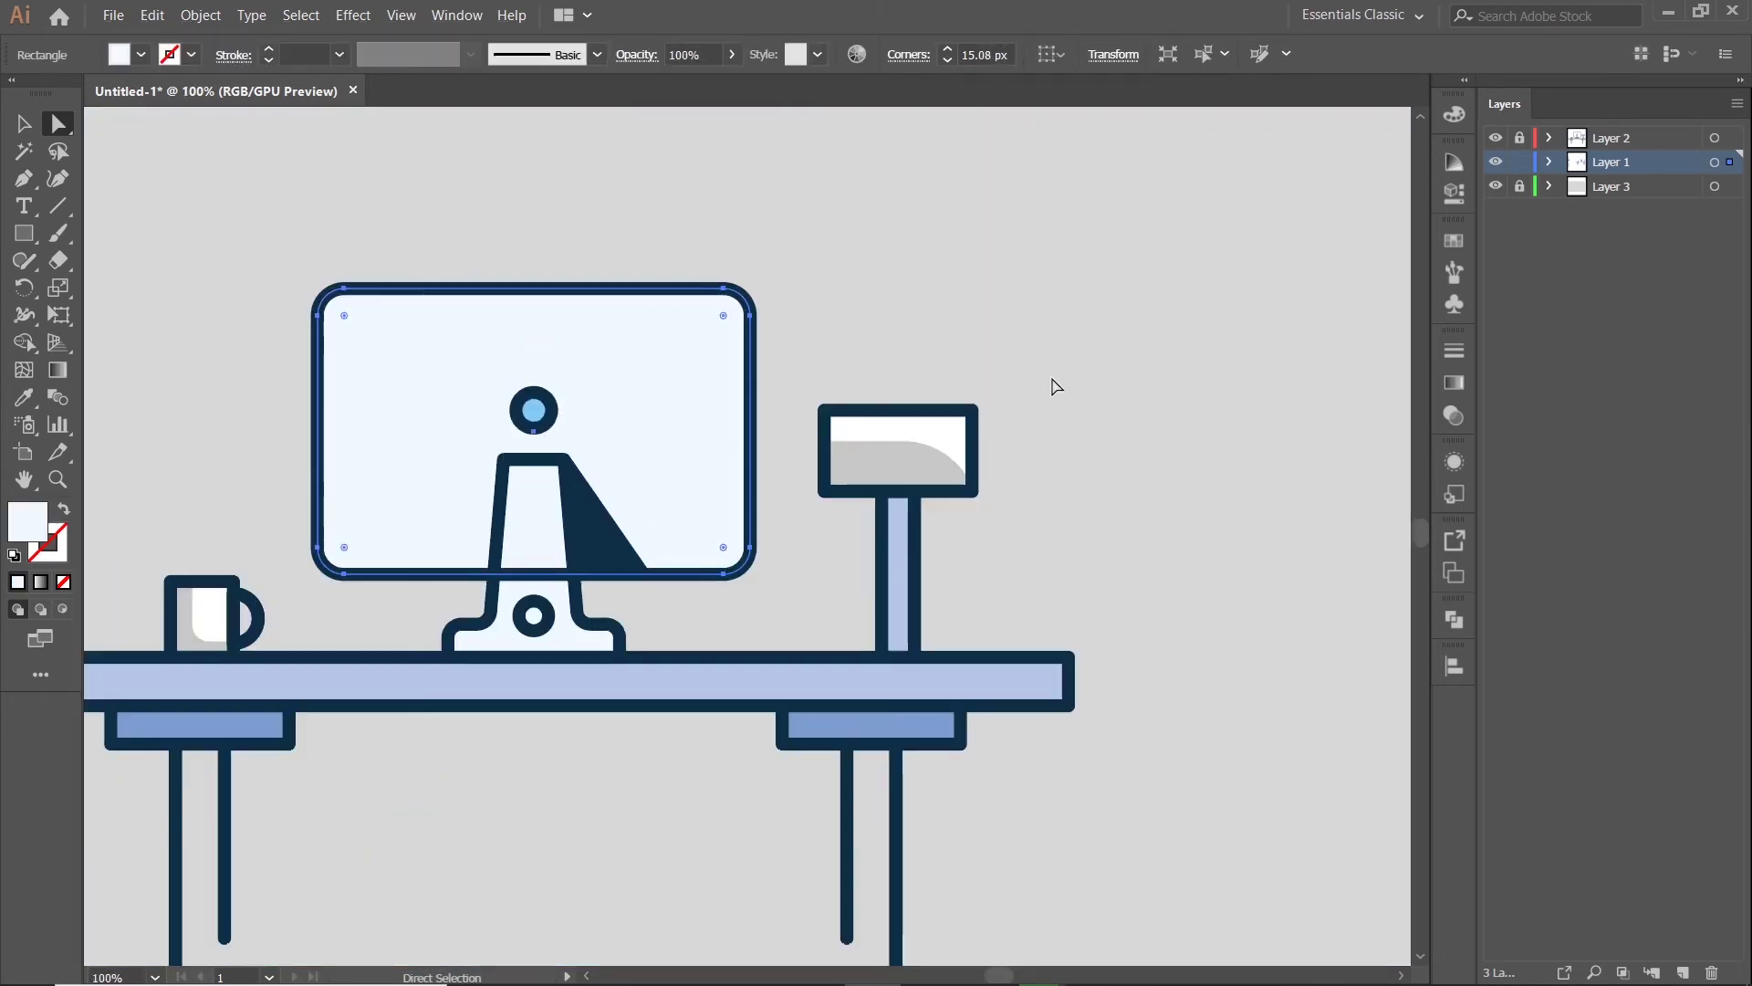
{"action": "left_click_drag", "start_coordinate": [1052, 384], "coordinate": [1121, 347]}
{"action": "key", "text": "ctrl+shift+a"}
{"action": "scroll", "coordinate": [1121, 347], "scroll_direction": "down", "scroll_amount": 2}
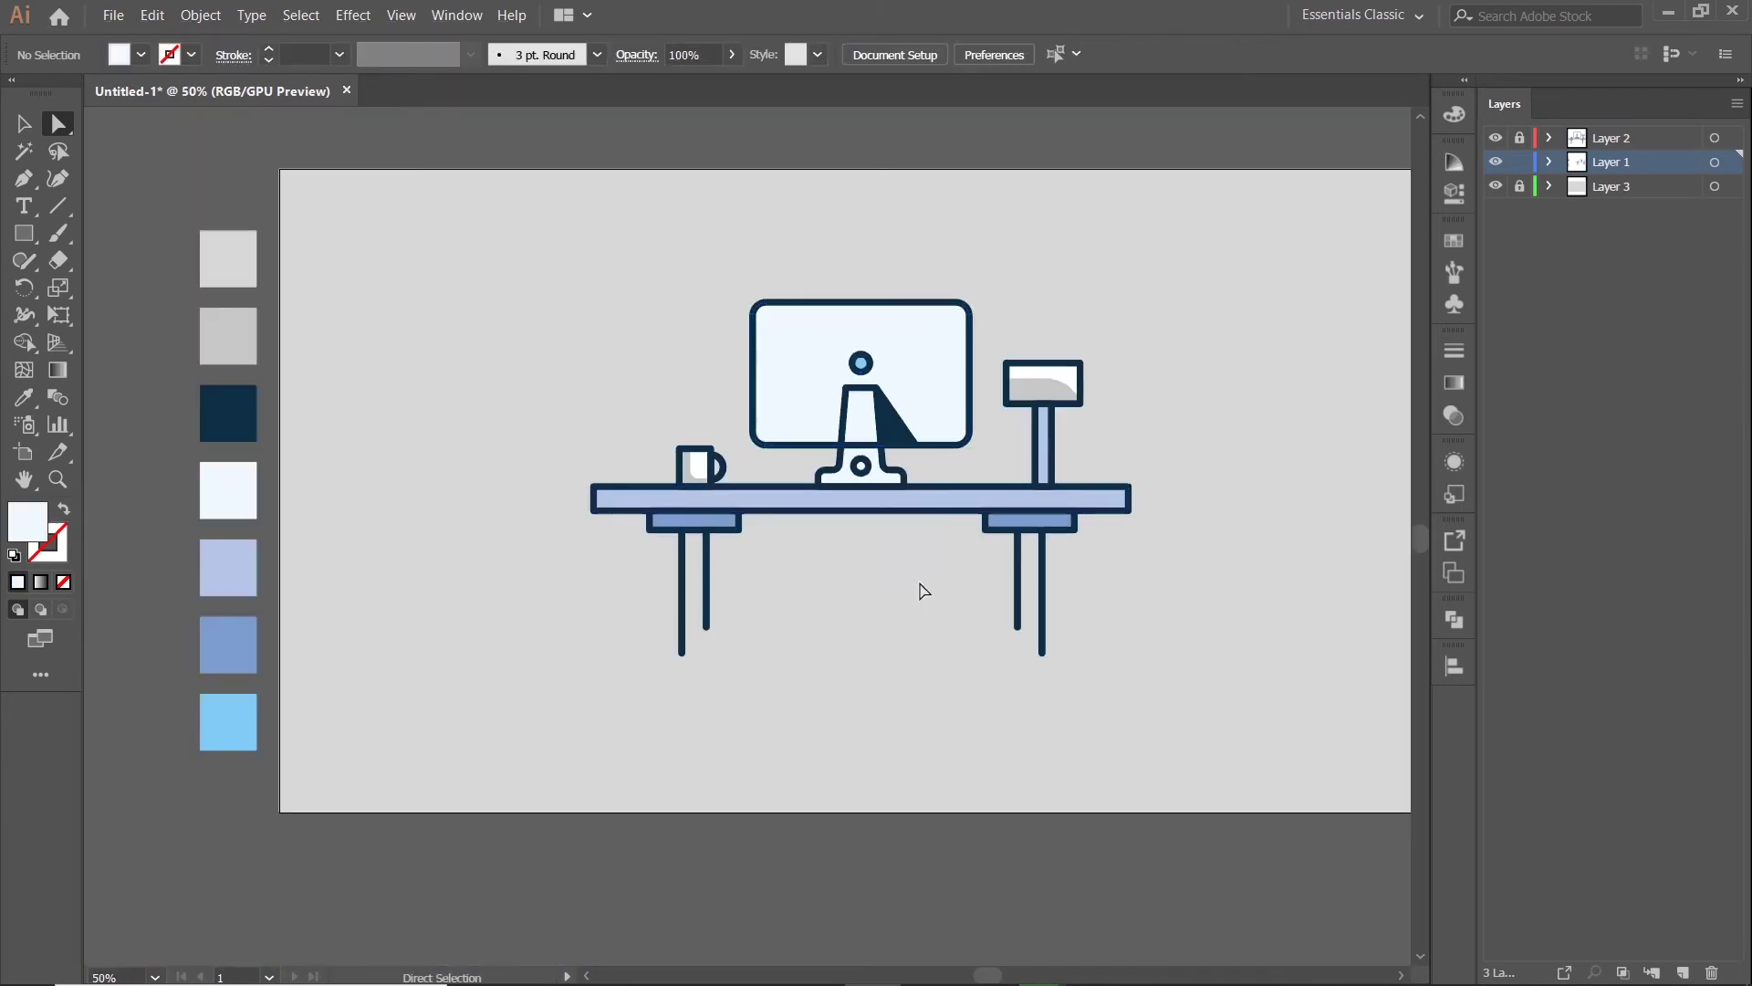
- Draw a navy four-sided shape spanning the left leg pair with the Pen tool
{"action": "key", "text": "p"}
{"action": "scroll", "coordinate": [666, 538], "scroll_direction": "up", "scroll_amount": 3}
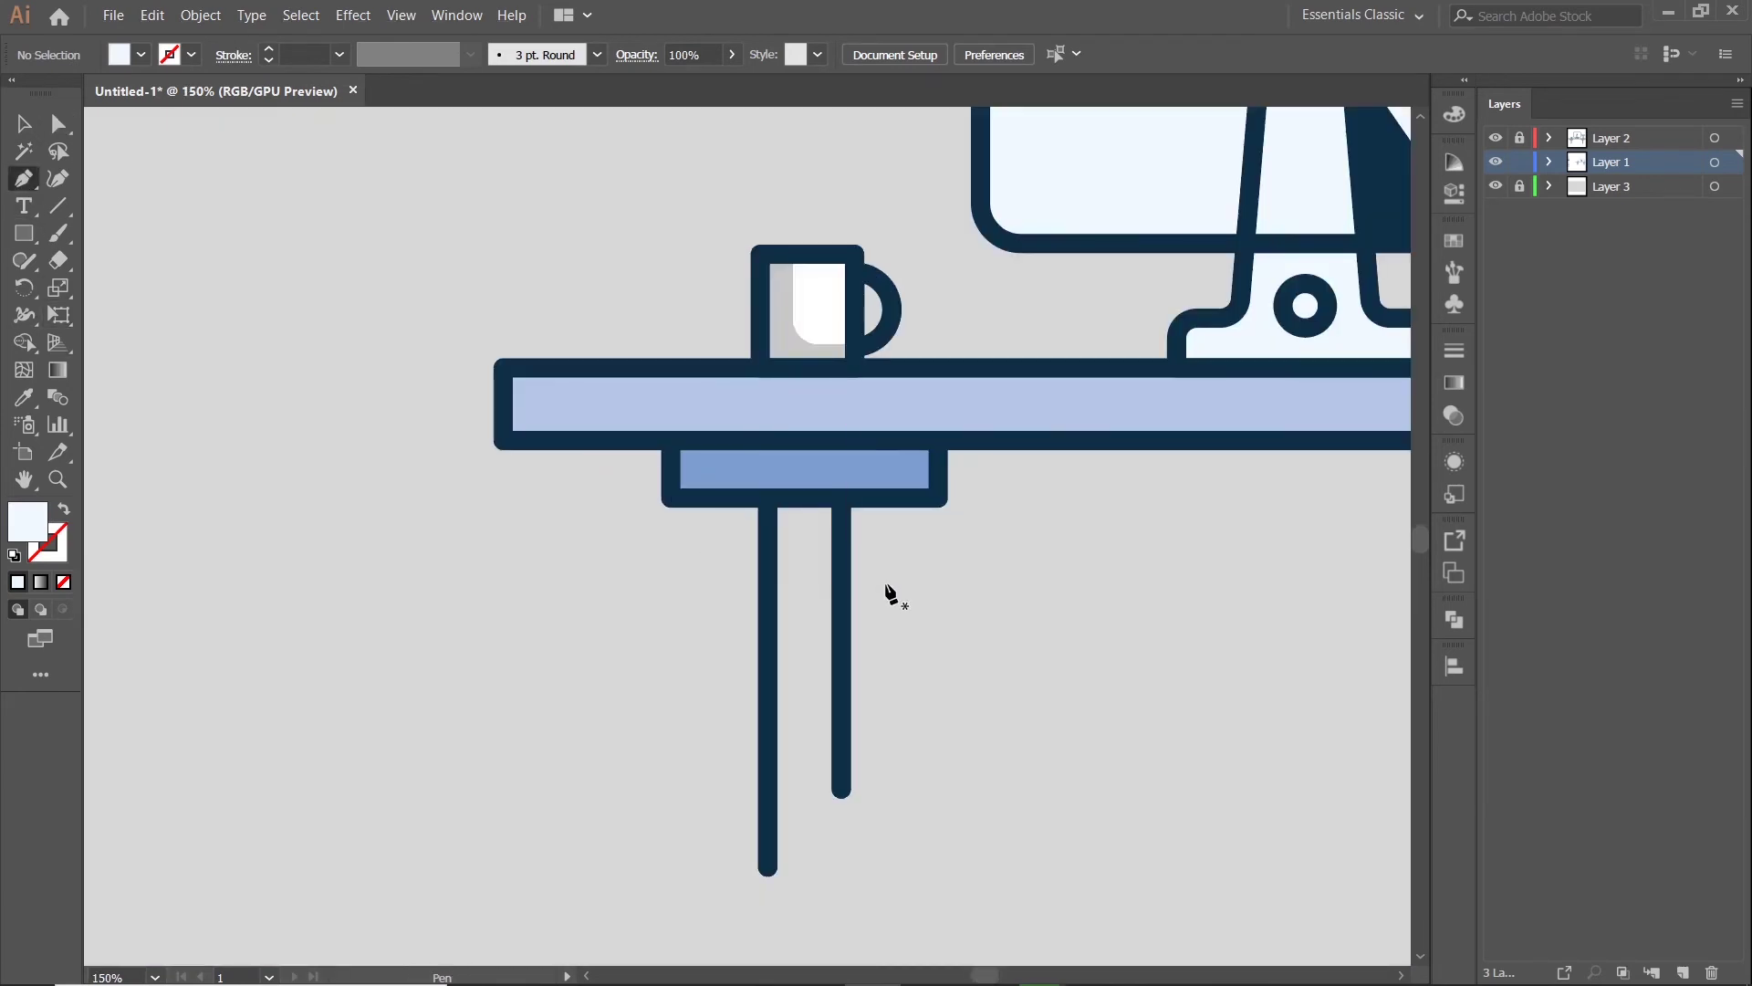
{"action": "scroll", "coordinate": [876, 581], "scroll_direction": "up", "scroll_amount": 3}
{"action": "left_click", "coordinate": [567, 277]}
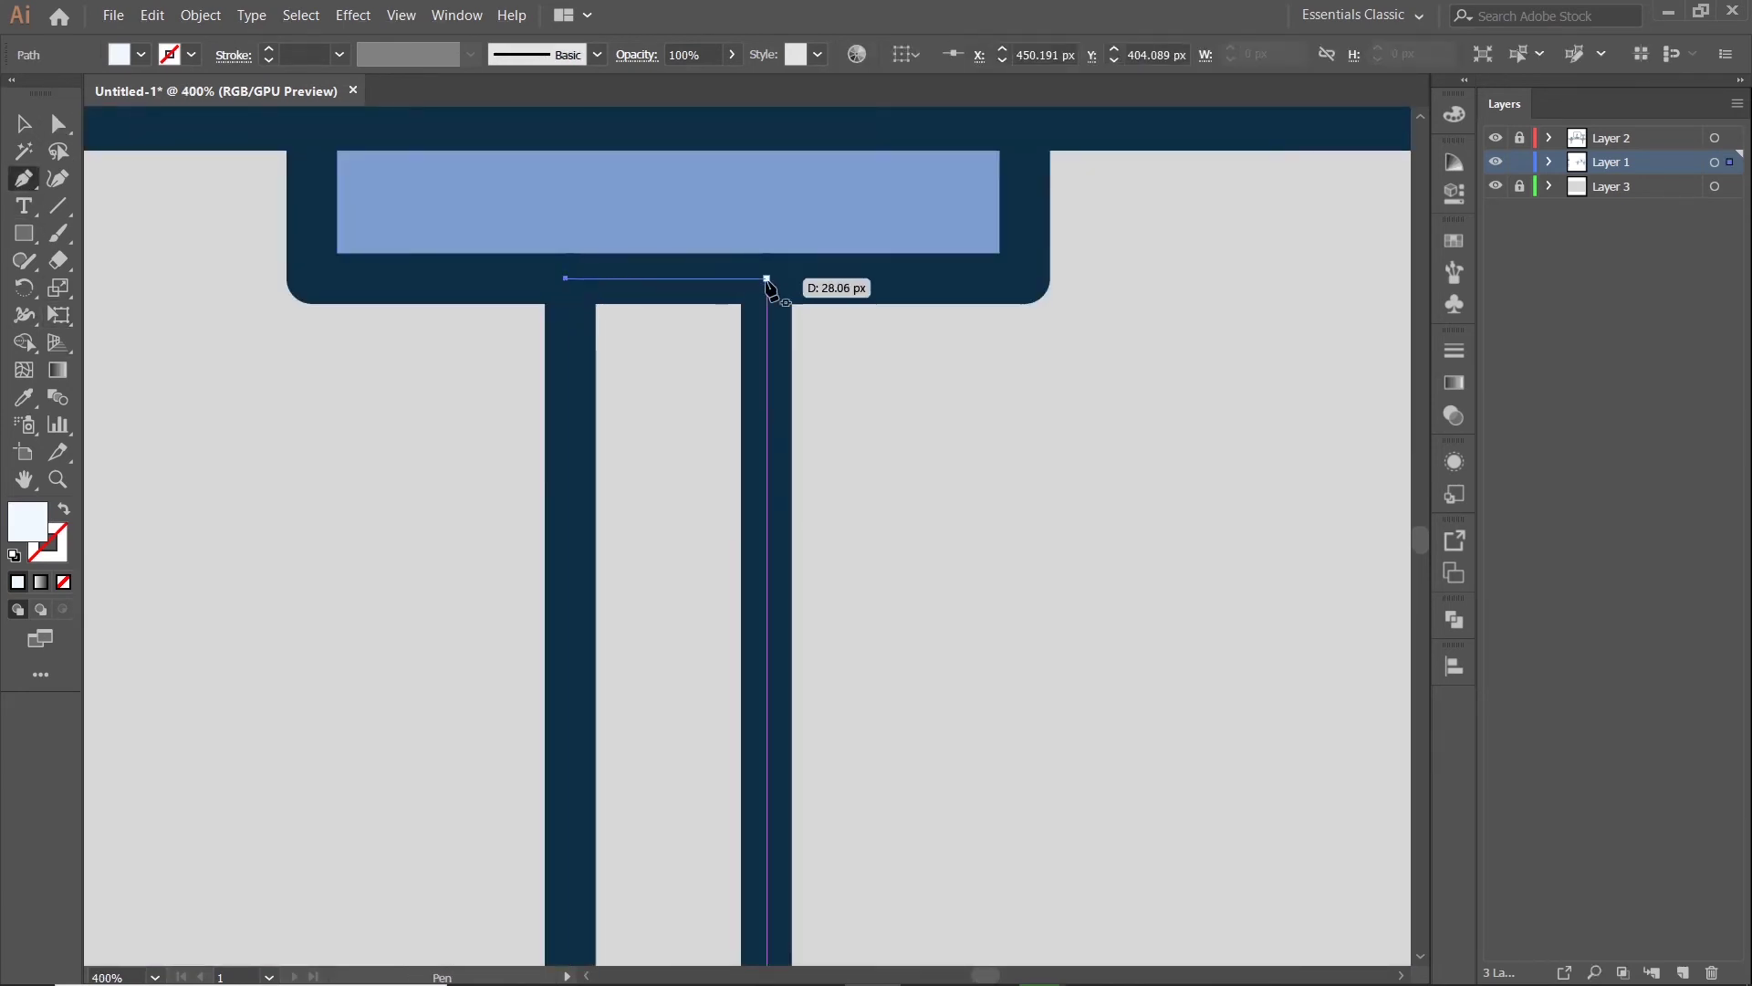
{"action": "left_click", "coordinate": [767, 277]}
{"action": "scroll", "coordinate": [767, 277], "scroll_direction": "down", "scroll_amount": 2}
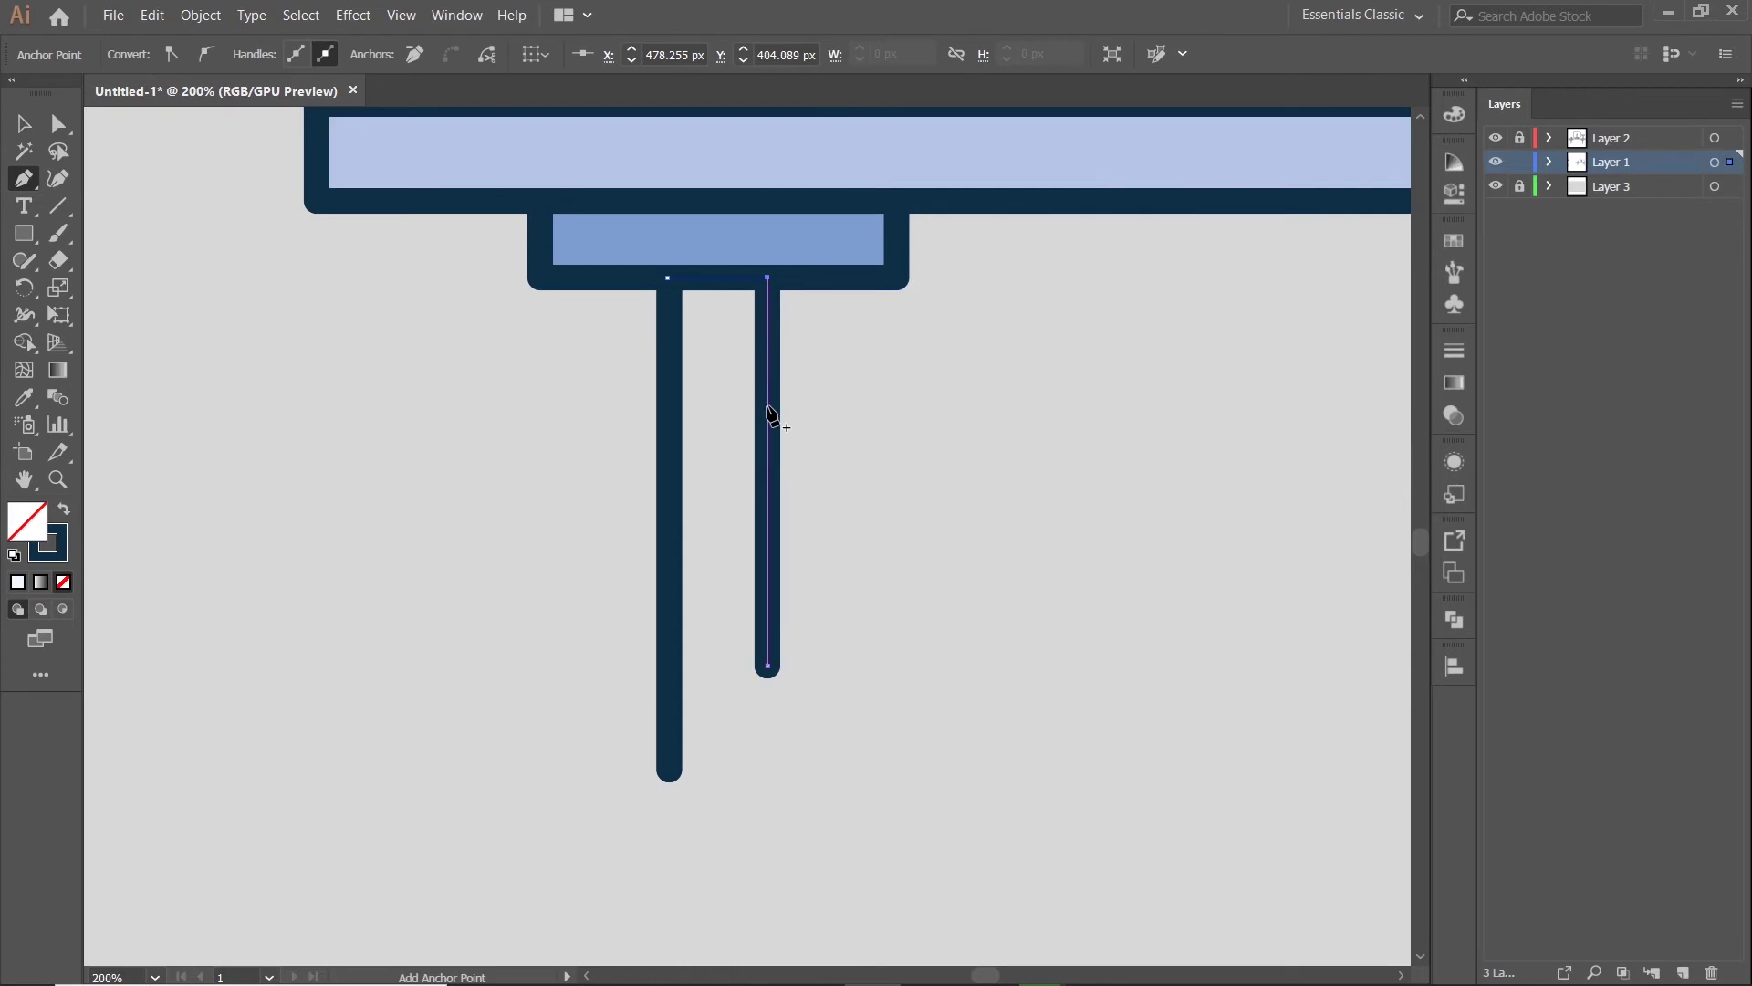
{"action": "left_click", "coordinate": [769, 277]}
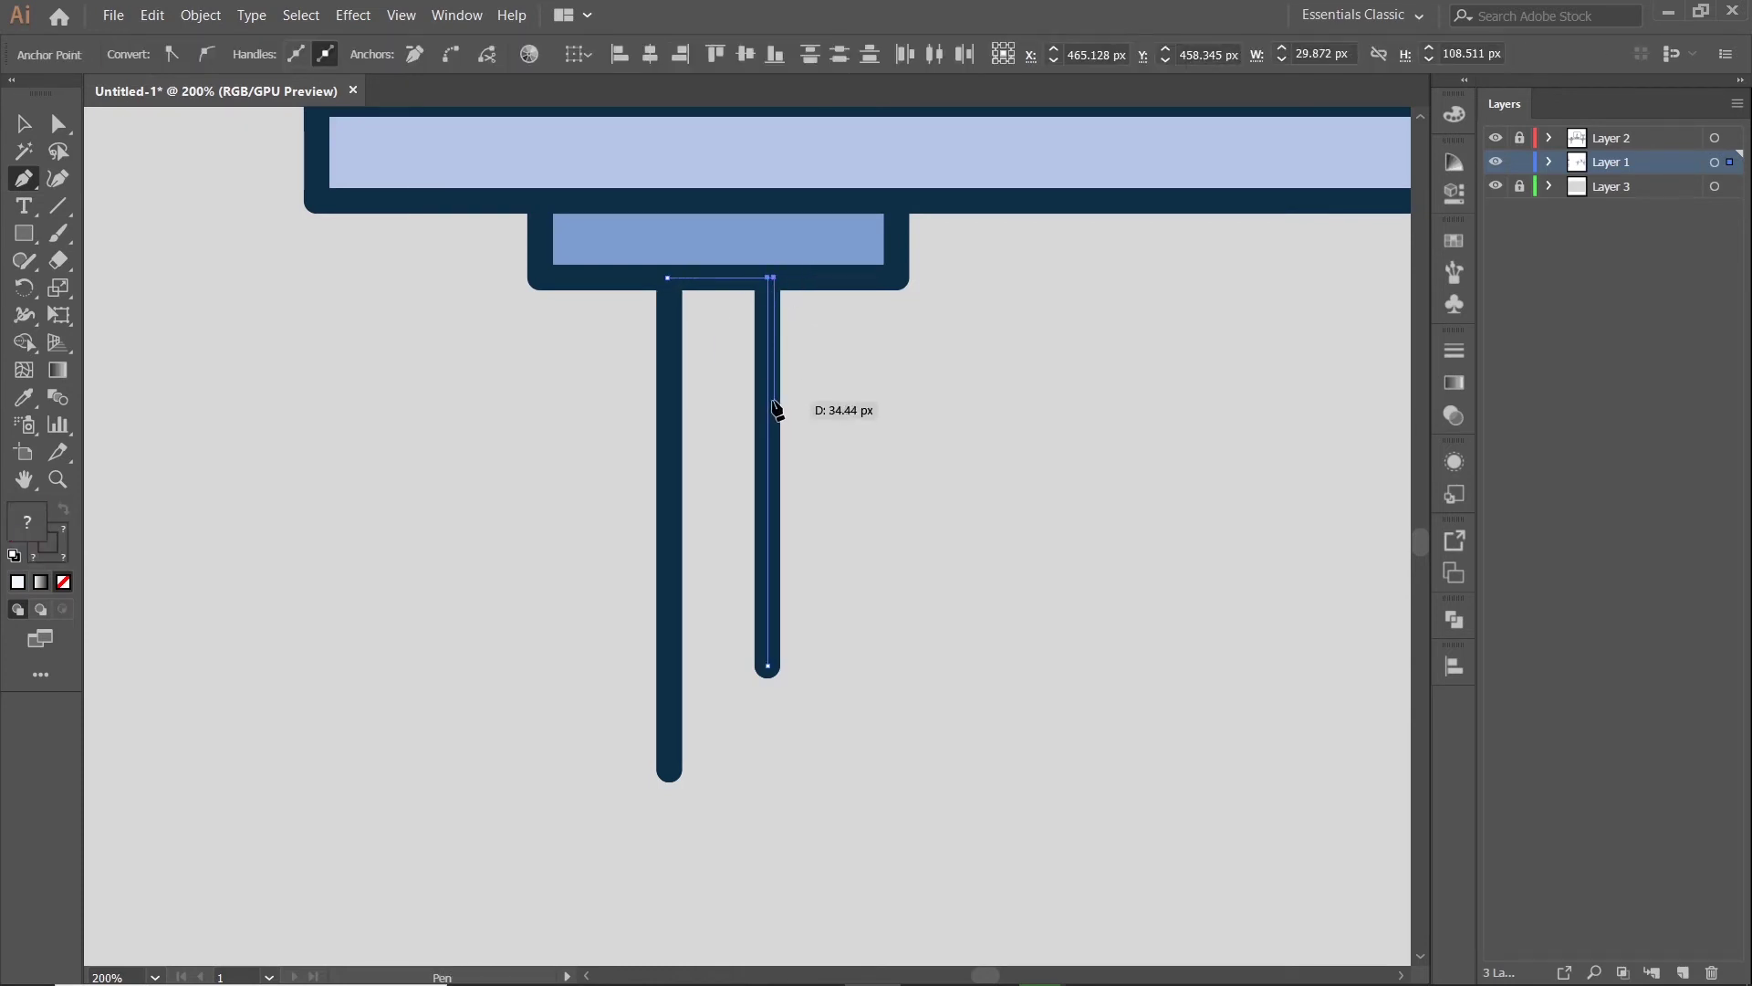
{"action": "left_click", "coordinate": [773, 388]}
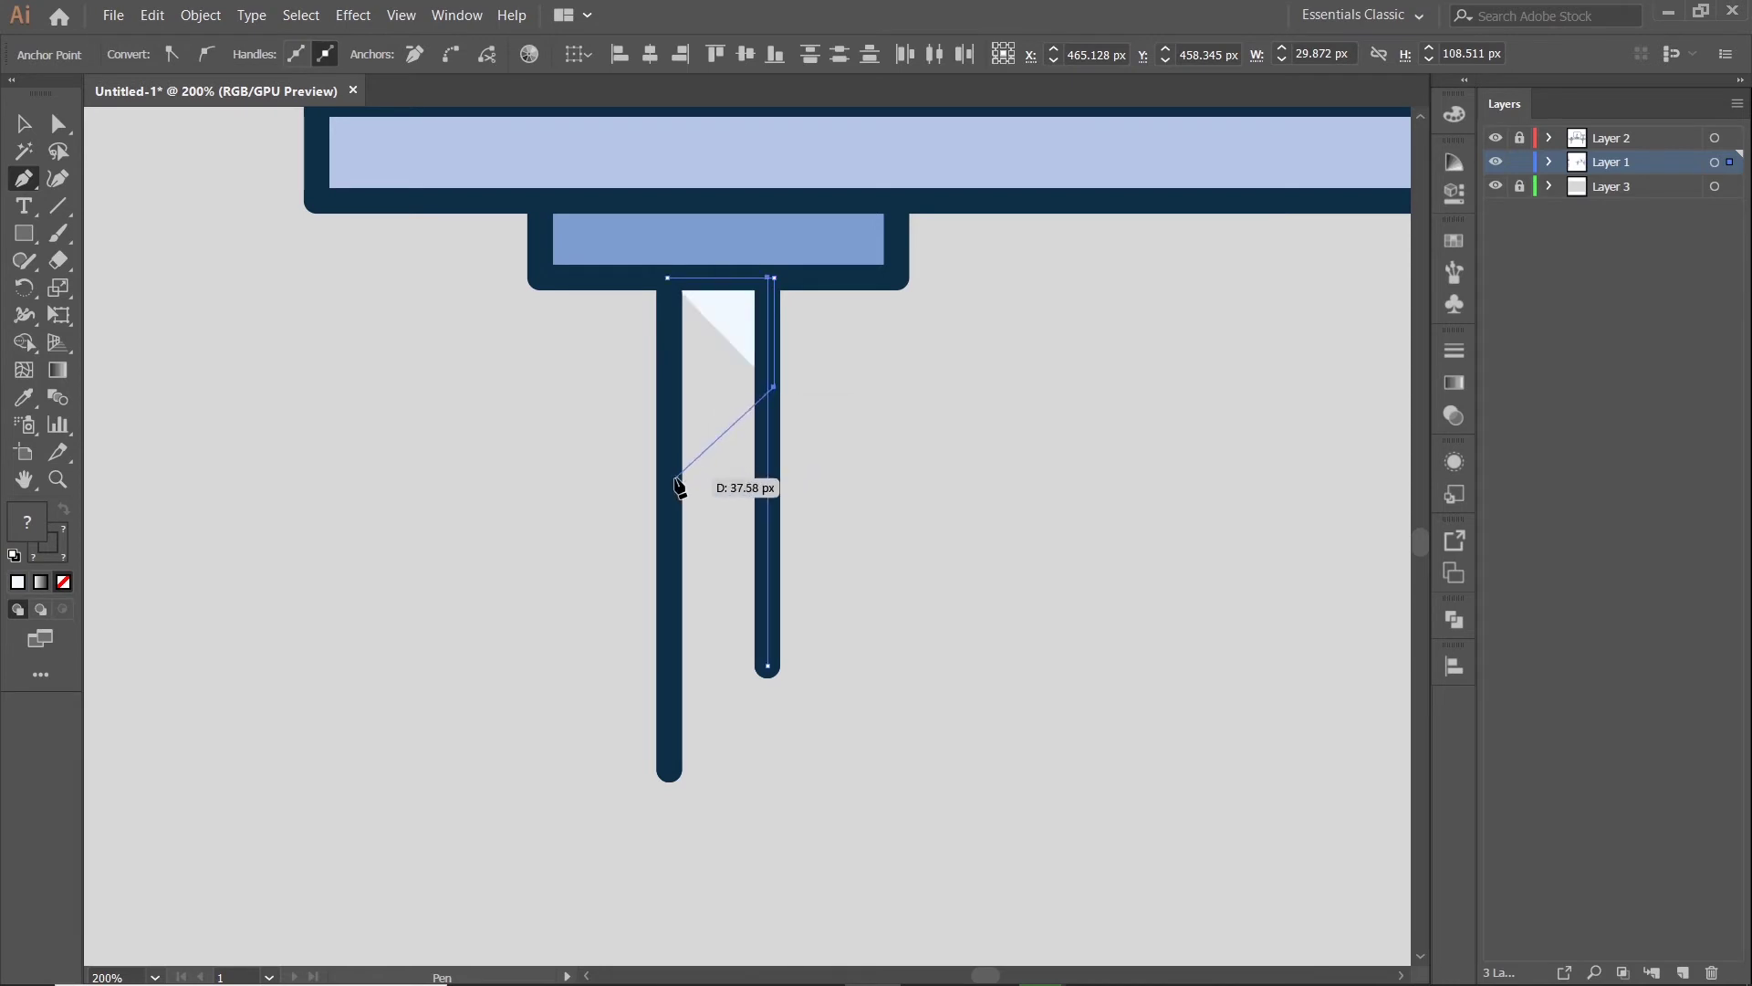
{"action": "left_click", "coordinate": [675, 478]}
{"action": "left_click", "coordinate": [667, 279]}
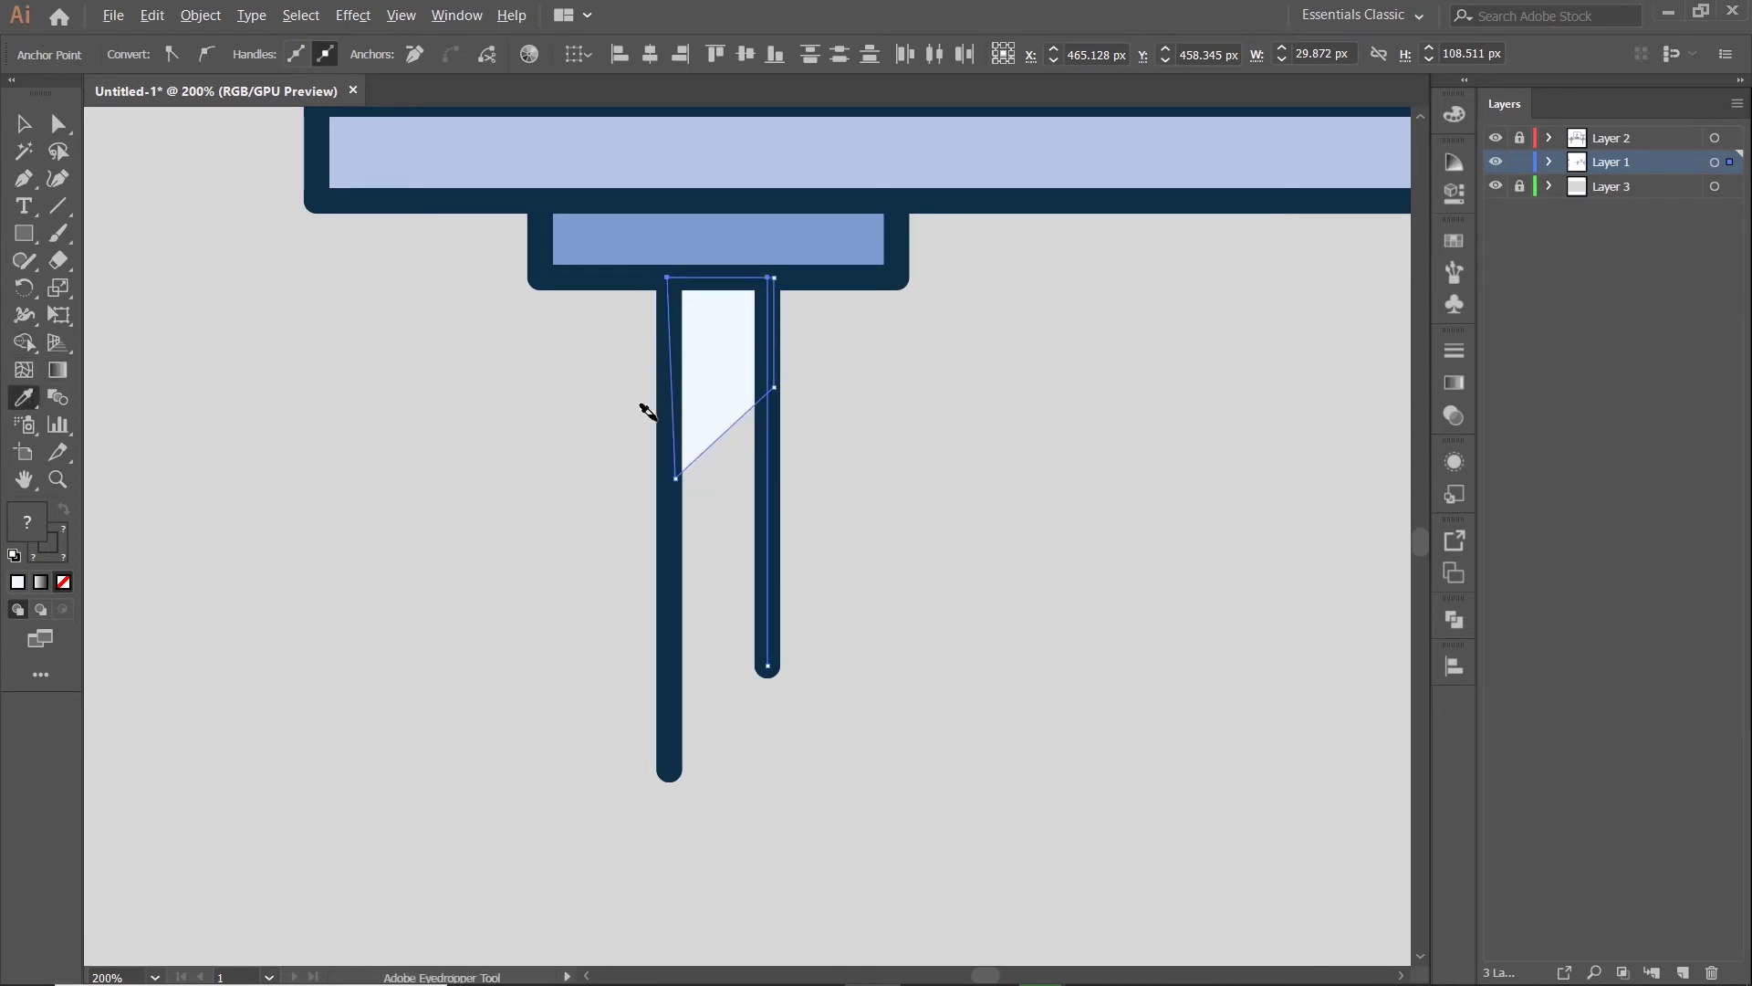
{"action": "scroll", "coordinate": [646, 410], "scroll_direction": "down", "scroll_amount": 4}
{"action": "left_click", "coordinate": [222, 256]}
- Inspect the left leg's shading group and the right leg line's stroke, then deselect
{"action": "left_click", "coordinate": [16, 127]}
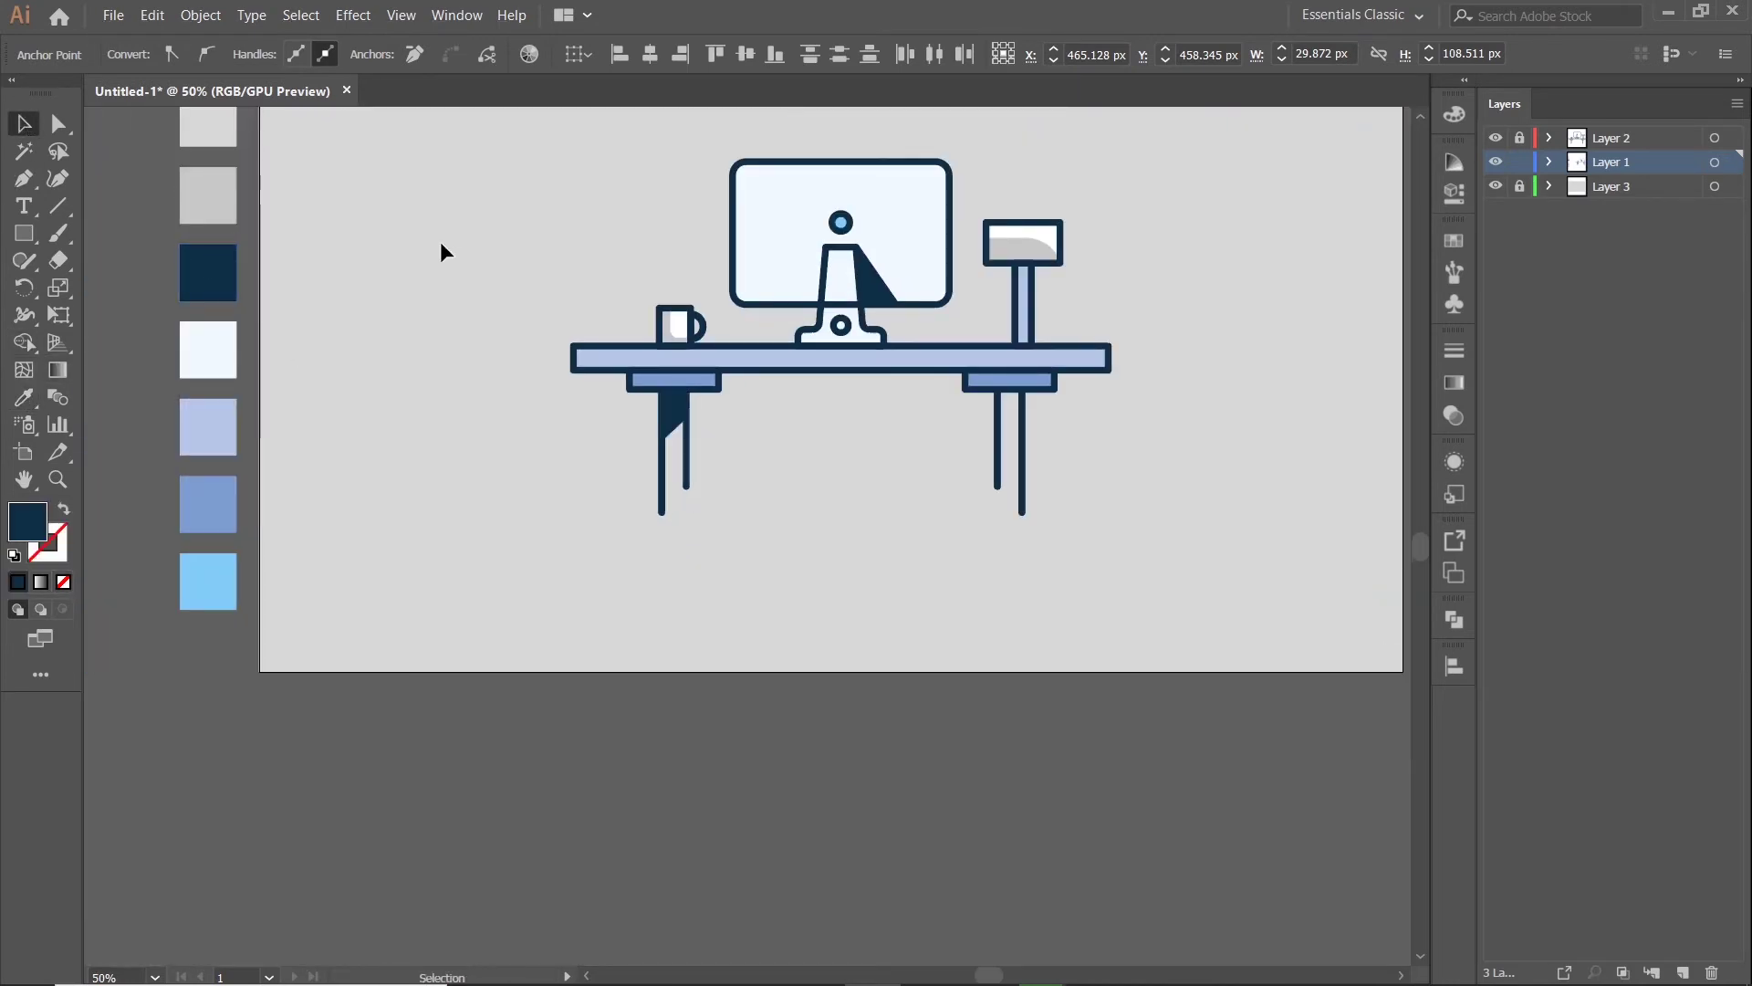
{"action": "left_click", "coordinate": [689, 445]}
{"action": "scroll", "coordinate": [693, 447], "scroll_direction": "up", "scroll_amount": 2}
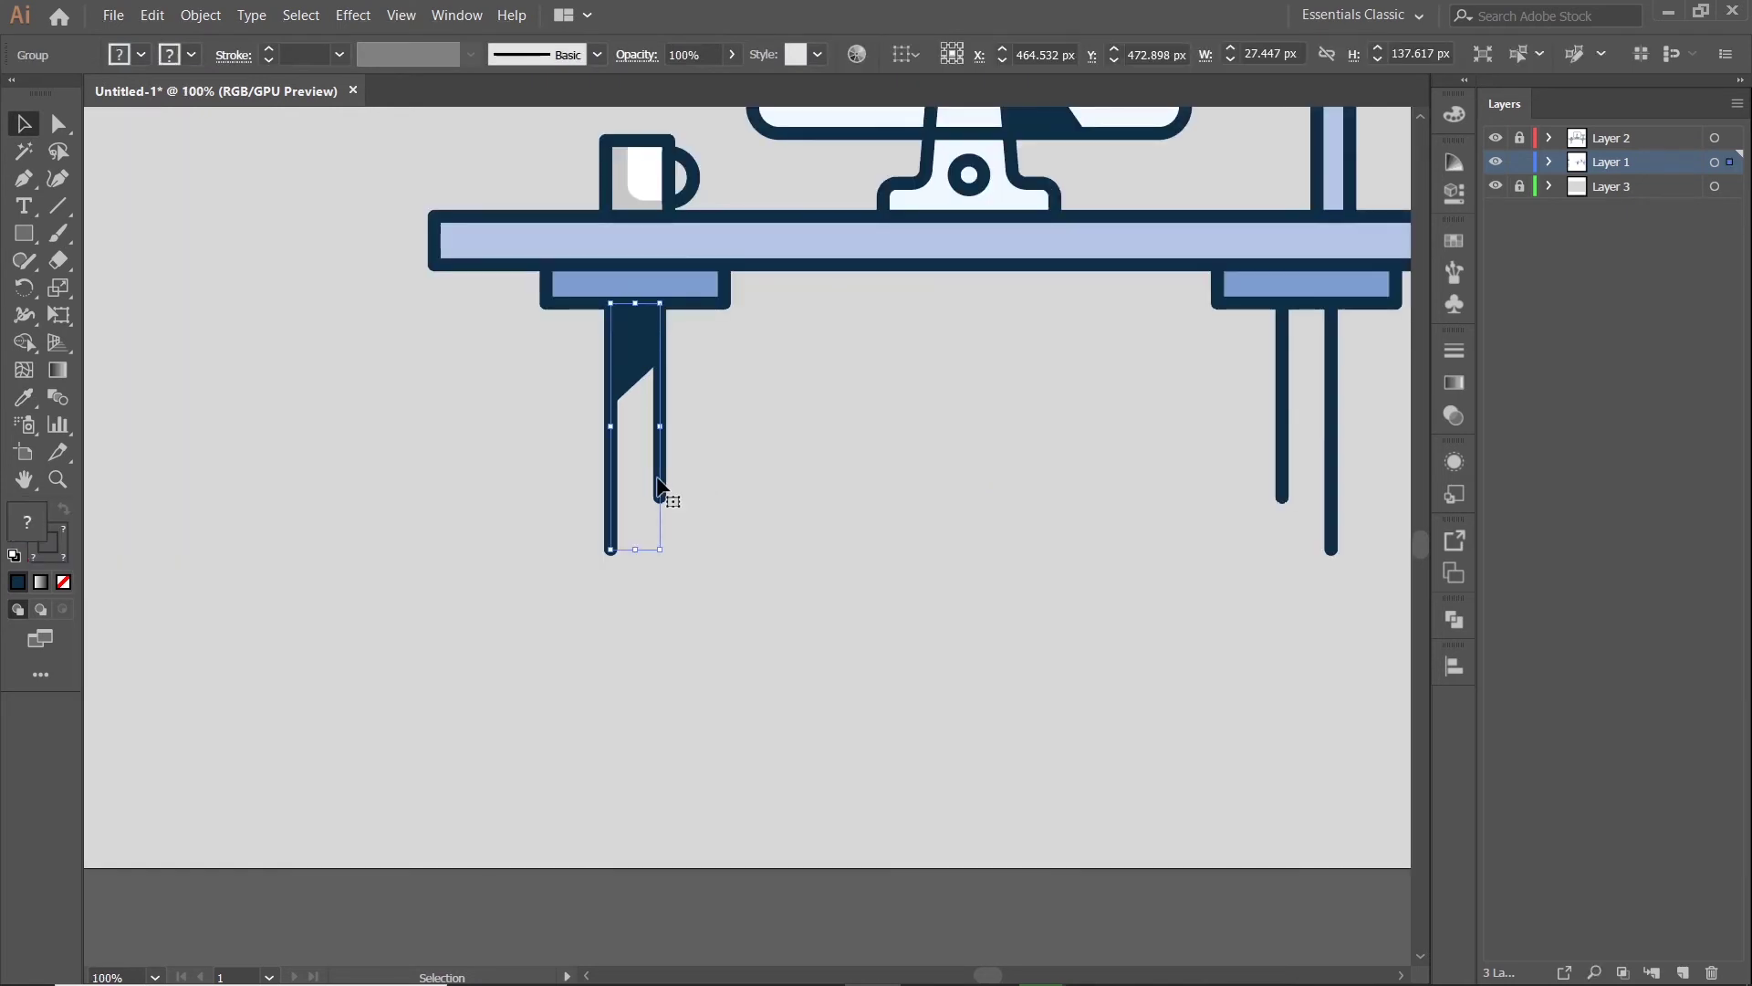
{"action": "key", "text": "ctrl+shift+a"}
{"action": "left_click", "coordinate": [1282, 460]}
{"action": "key", "text": "ctrl+shift+a"}
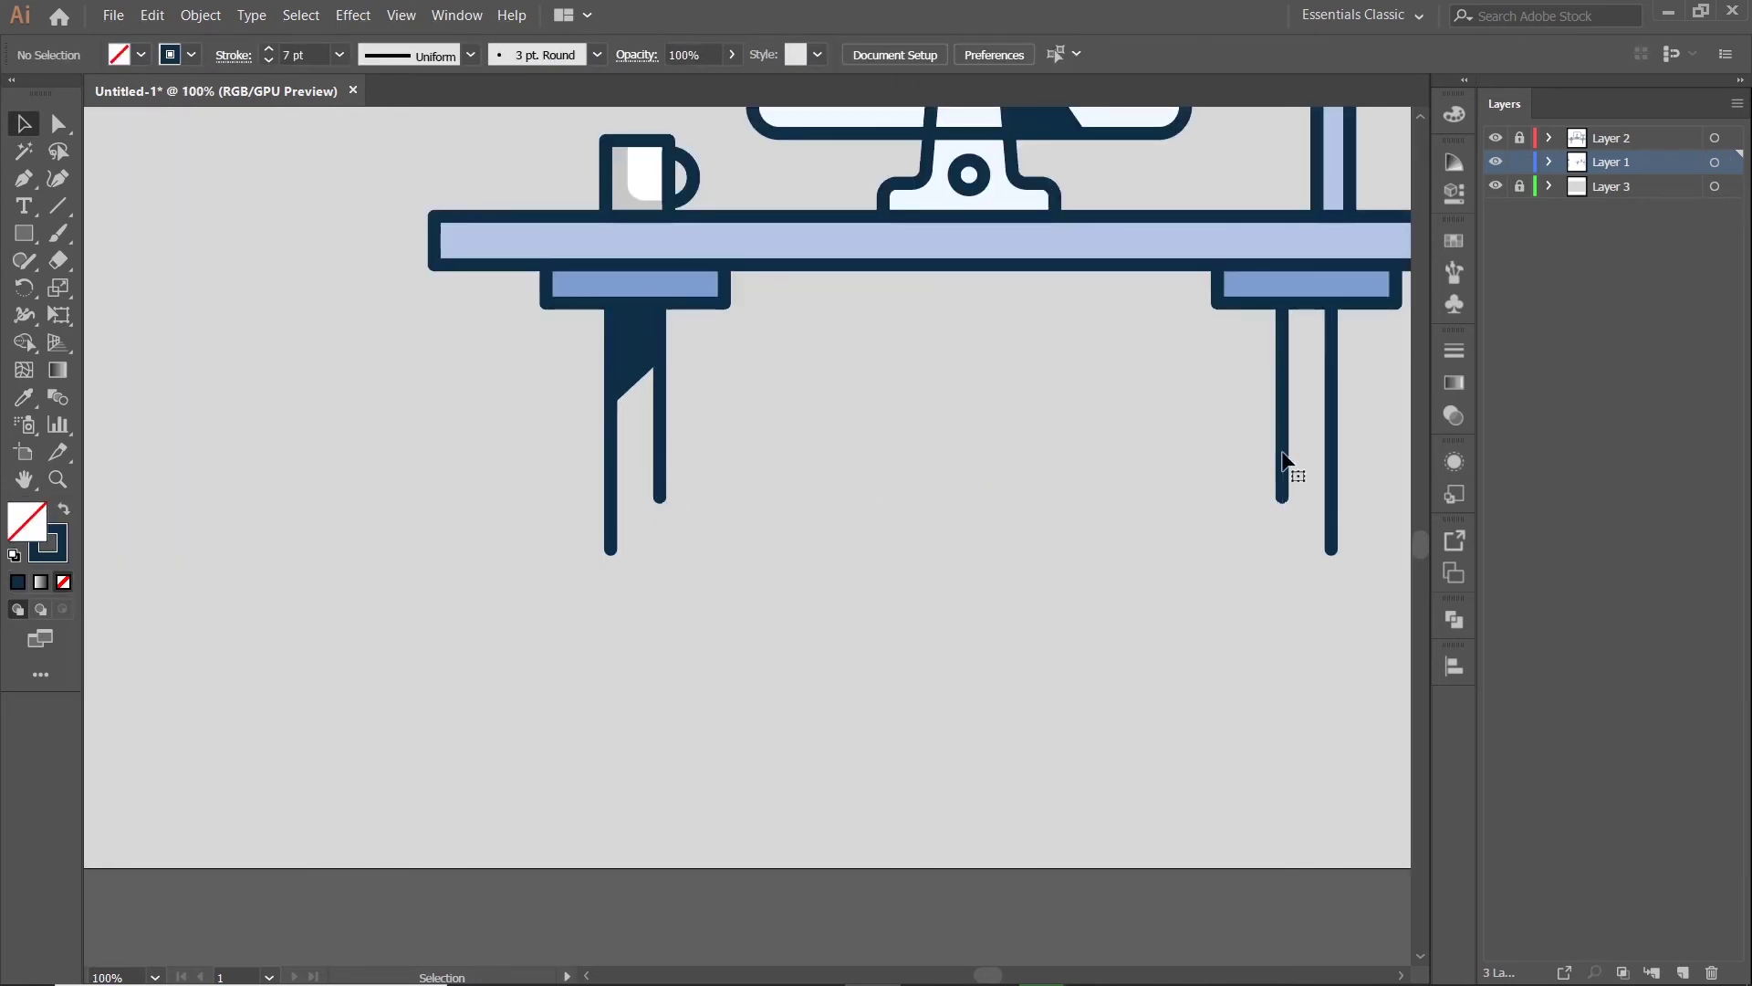
- Place a copy of the leg shadow lower, send it backward, and colour it light blue
{"action": "left_click", "coordinate": [623, 376]}
{"action": "scroll", "coordinate": [629, 384], "scroll_direction": "up", "scroll_amount": 1}
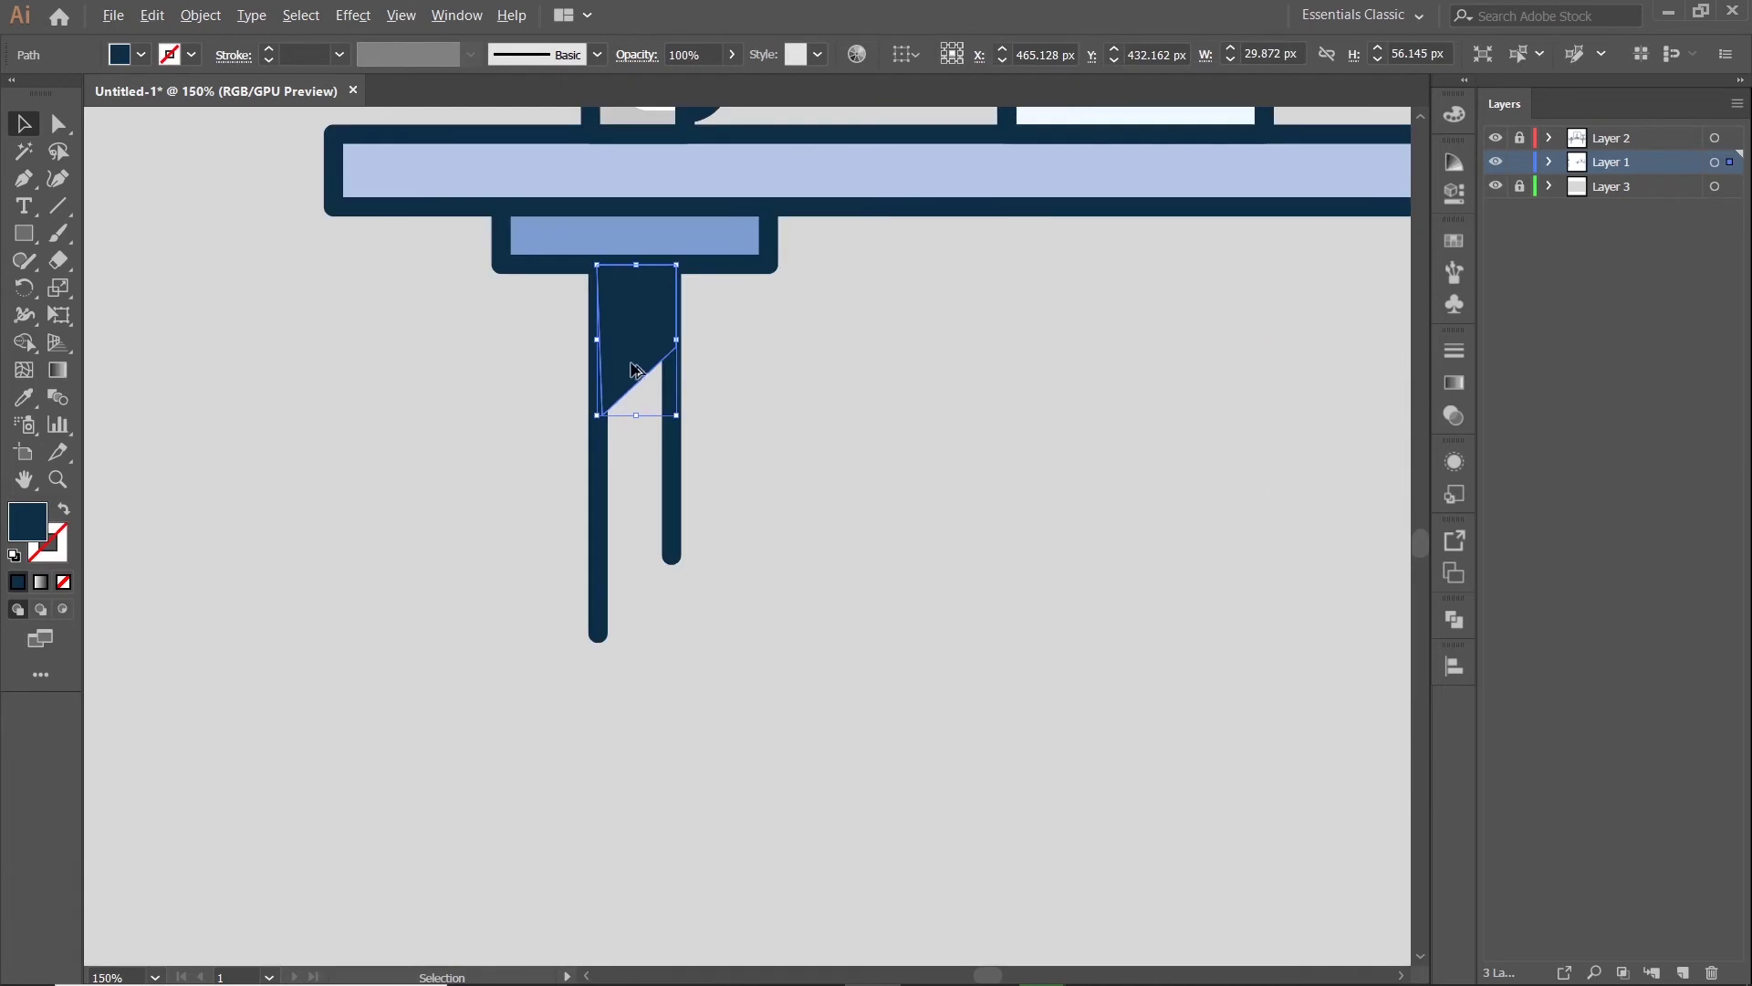
{"action": "left_click_drag", "start_coordinate": [636, 345], "coordinate": [640, 438]}
{"action": "right_click", "coordinate": [653, 321]}
{"action": "mouse_move", "coordinate": [710, 628]}
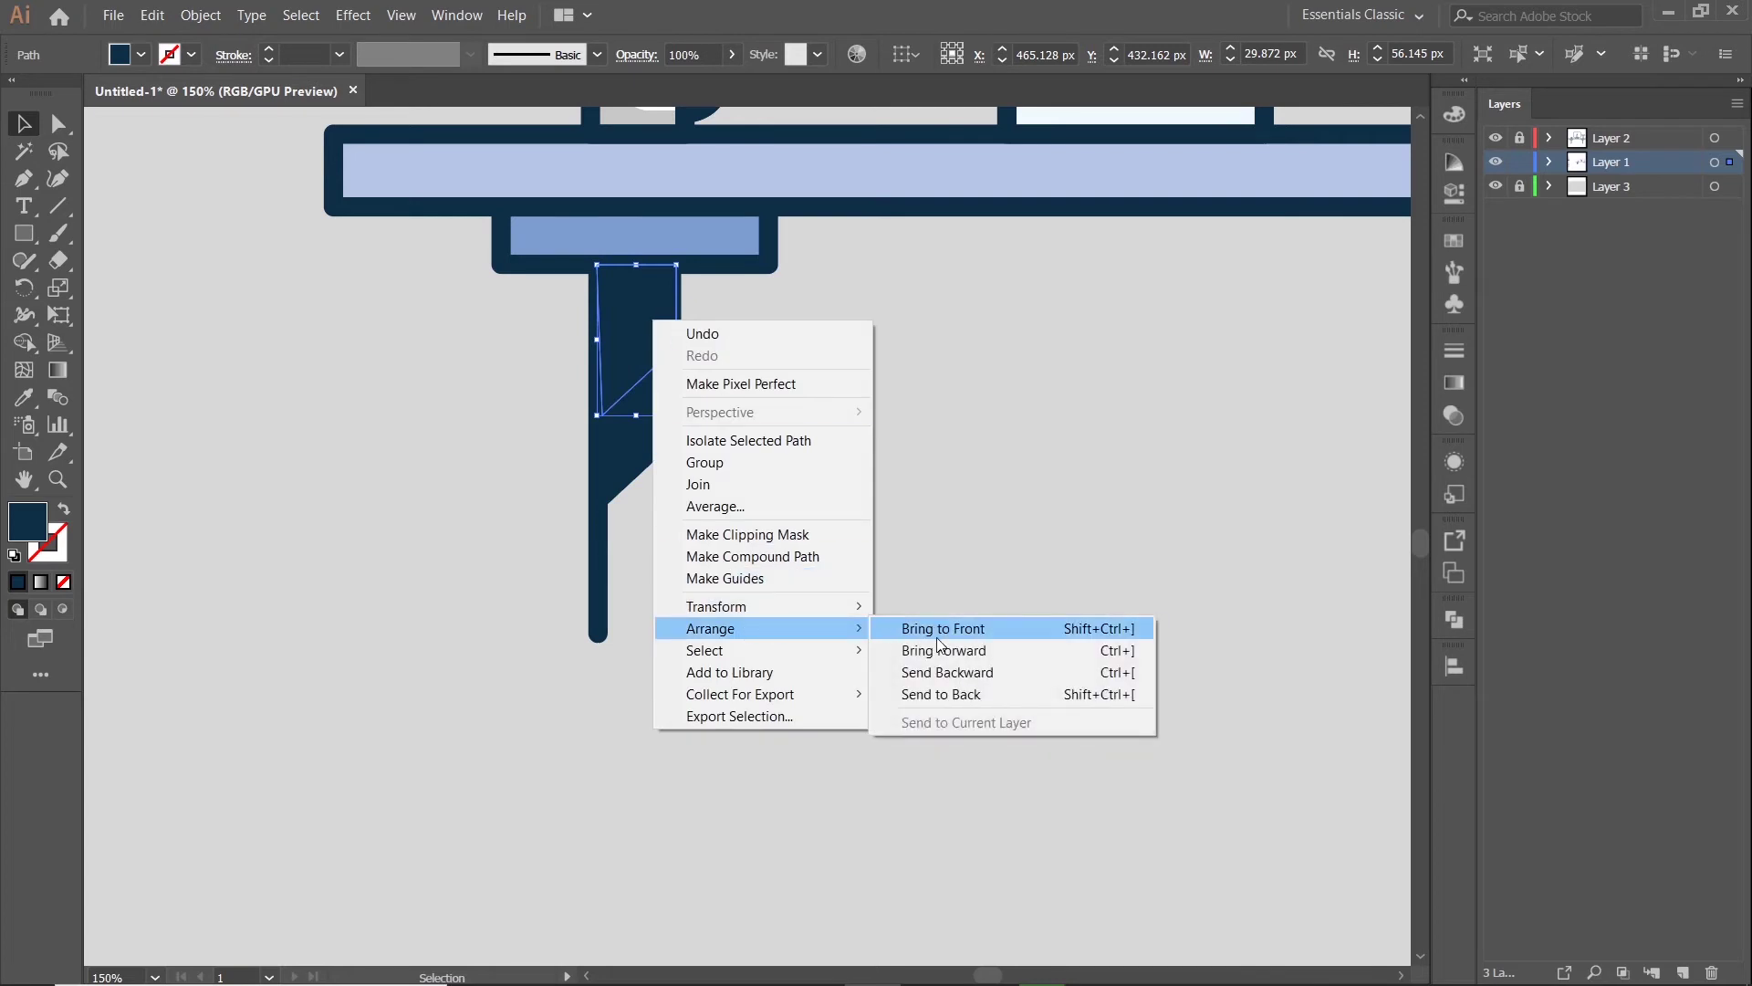
{"action": "left_click", "coordinate": [921, 693]}
{"action": "left_click", "coordinate": [24, 397]}
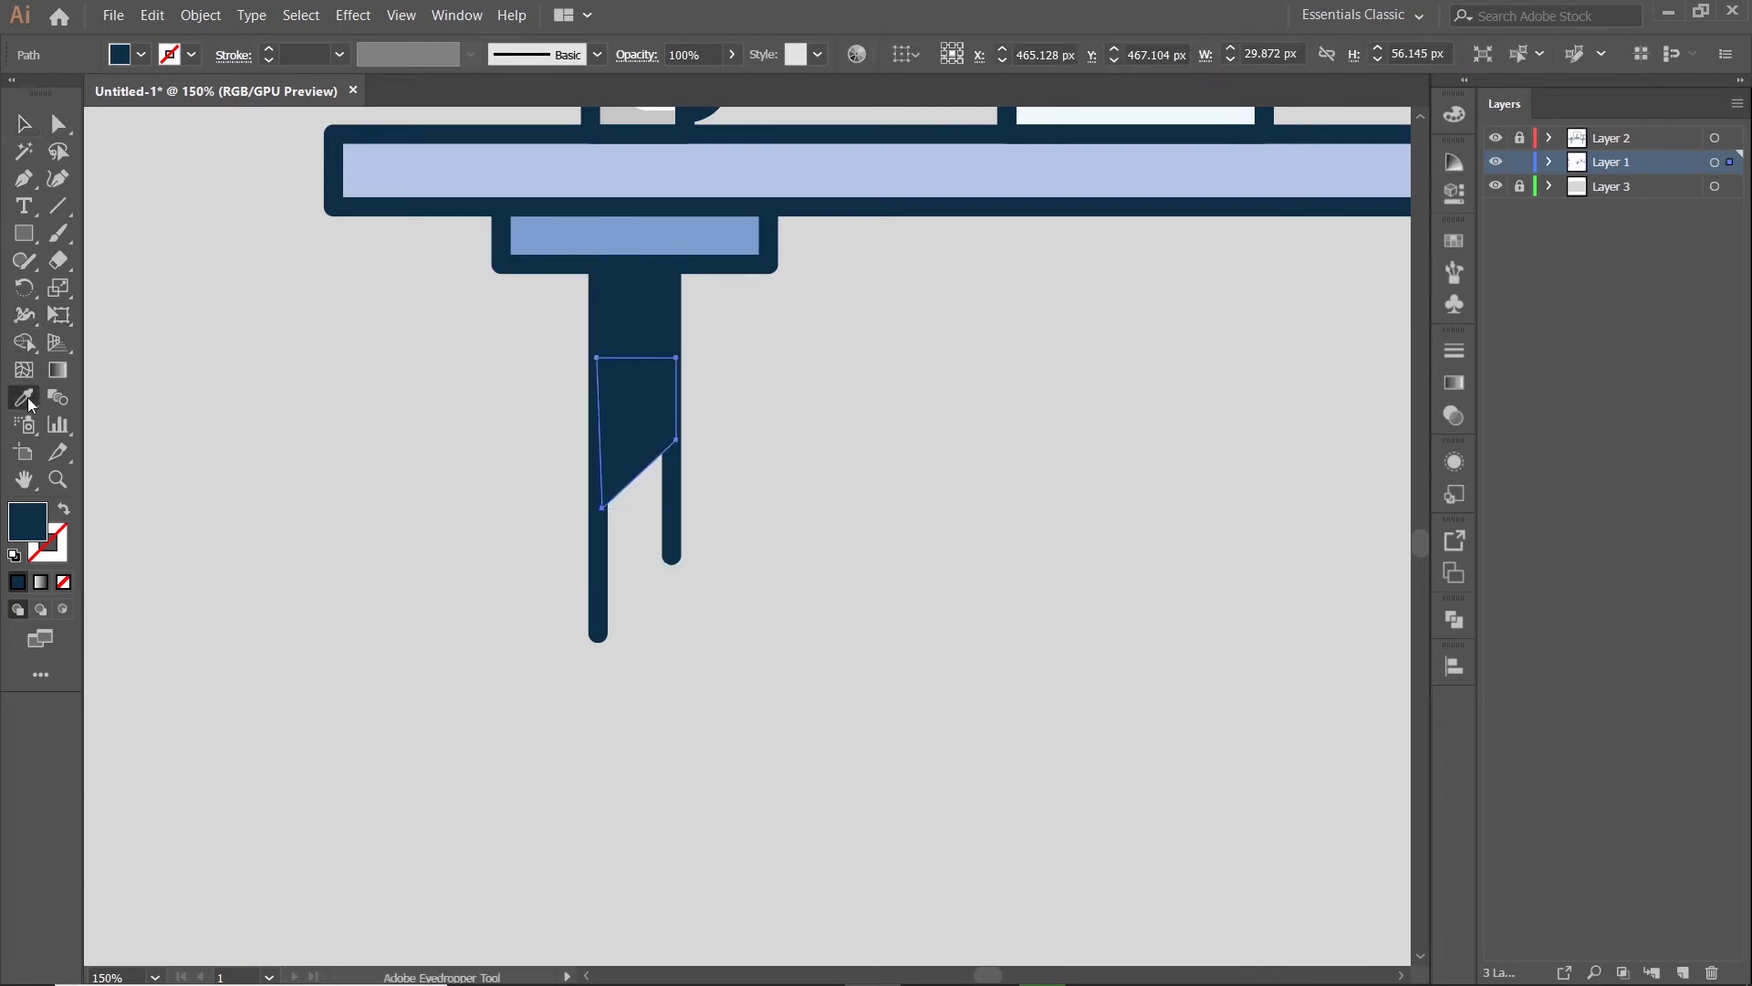
{"action": "left_click", "coordinate": [580, 227]}
{"action": "left_click", "coordinate": [24, 123]}
- Stretch the light blue highlight up to the leg's top and further down the leg
{"action": "scroll", "coordinate": [898, 375], "scroll_direction": "down", "scroll_amount": 3}
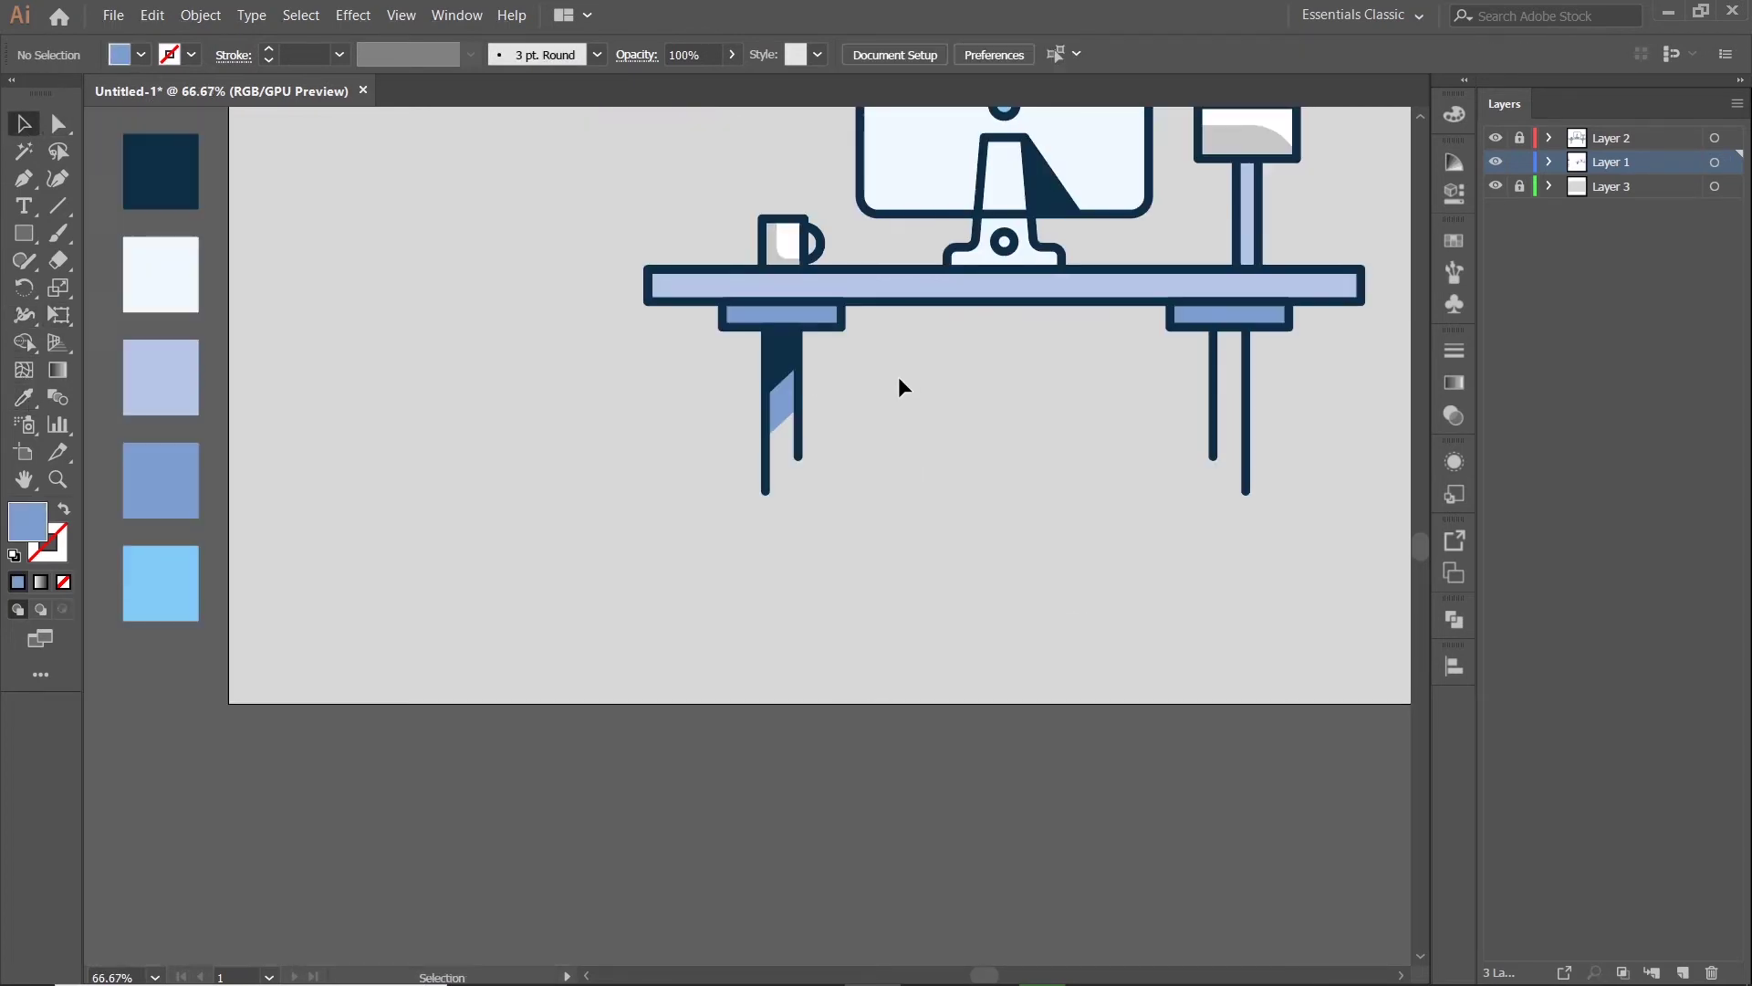
{"action": "scroll", "coordinate": [711, 538], "scroll_direction": "up", "scroll_amount": 2}
{"action": "scroll", "coordinate": [711, 547], "scroll_direction": "up", "scroll_amount": 2}
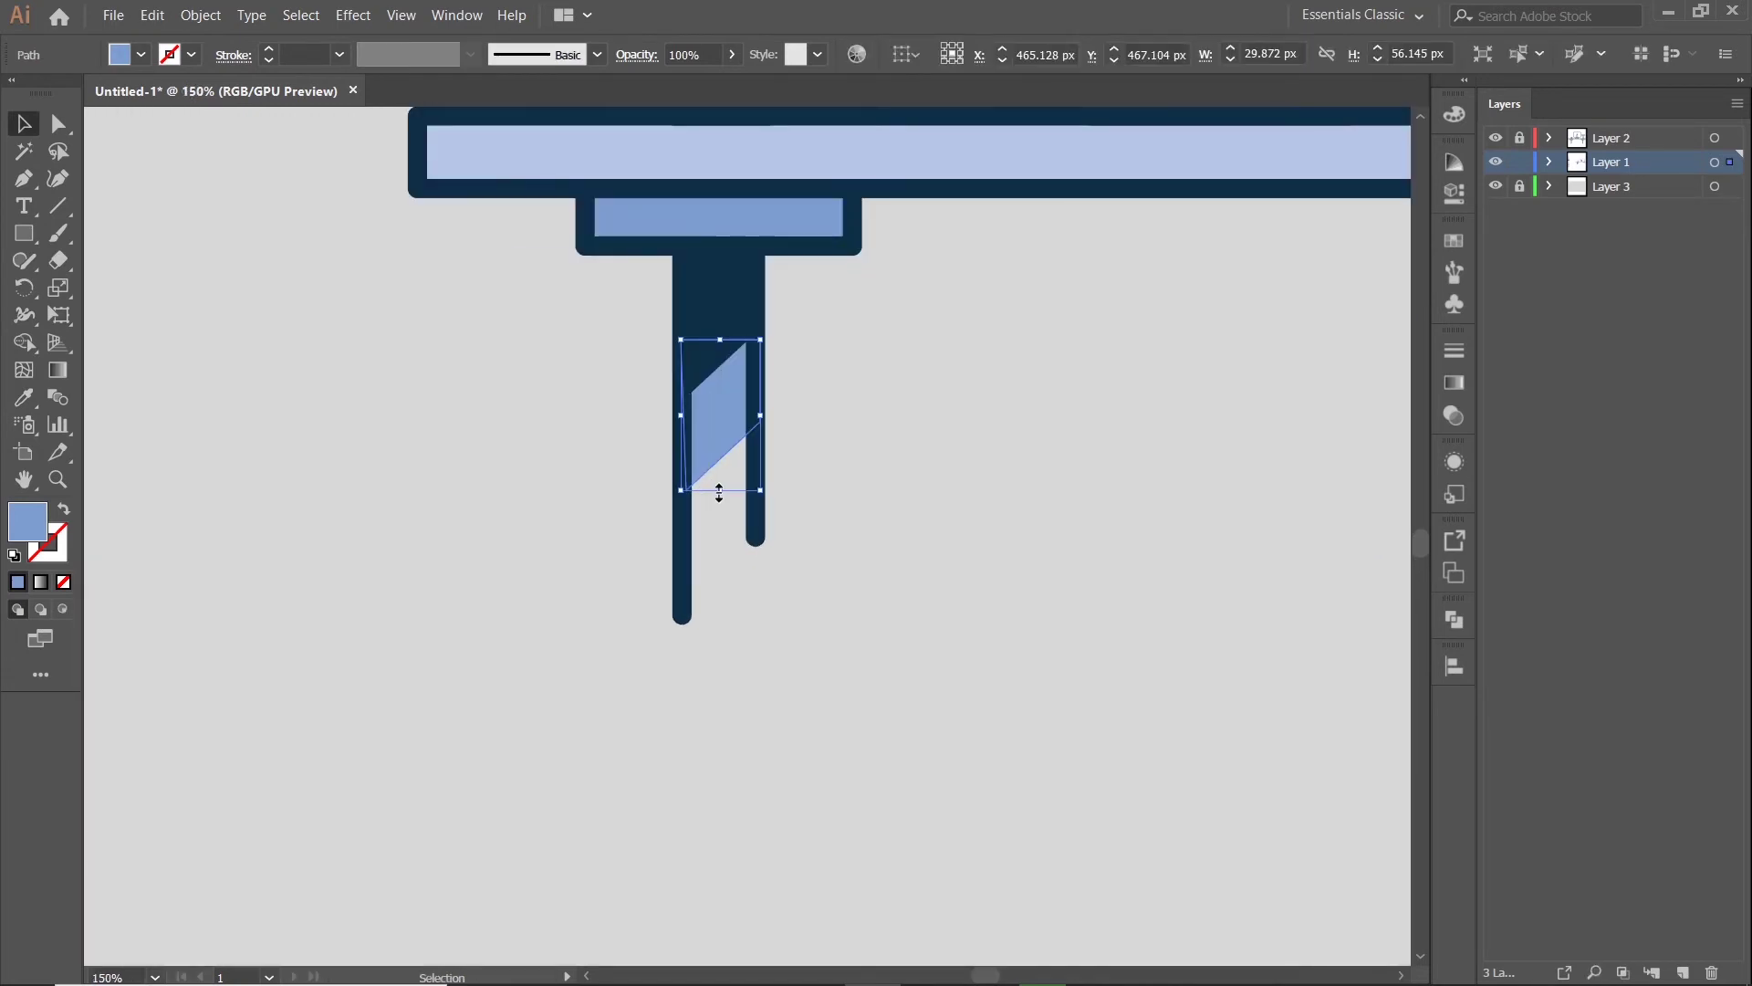
{"action": "left_click_drag", "start_coordinate": [719, 493], "coordinate": [719, 502]}
{"action": "scroll", "coordinate": [800, 546], "scroll_direction": "down", "scroll_amount": 1}
{"action": "left_click", "coordinate": [800, 546]}
{"action": "left_click", "coordinate": [758, 463]}
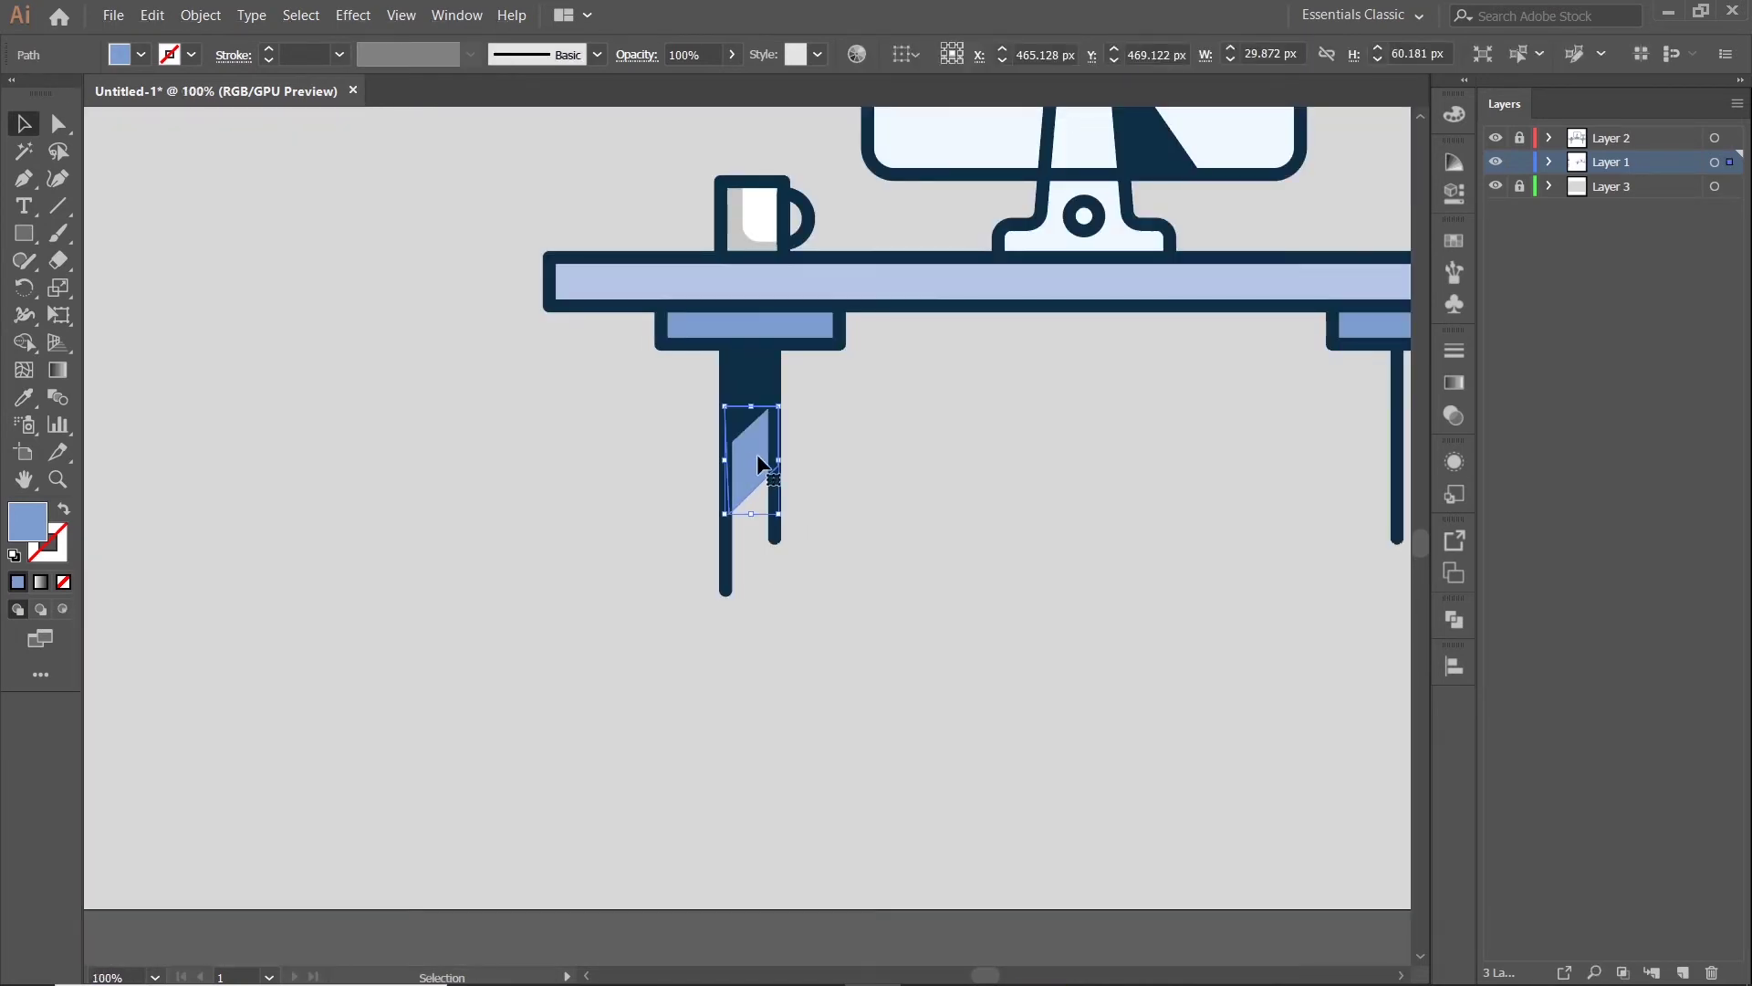
{"action": "left_click_drag", "start_coordinate": [753, 404], "coordinate": [751, 344]}
{"action": "left_click_drag", "start_coordinate": [751, 514], "coordinate": [752, 526]}
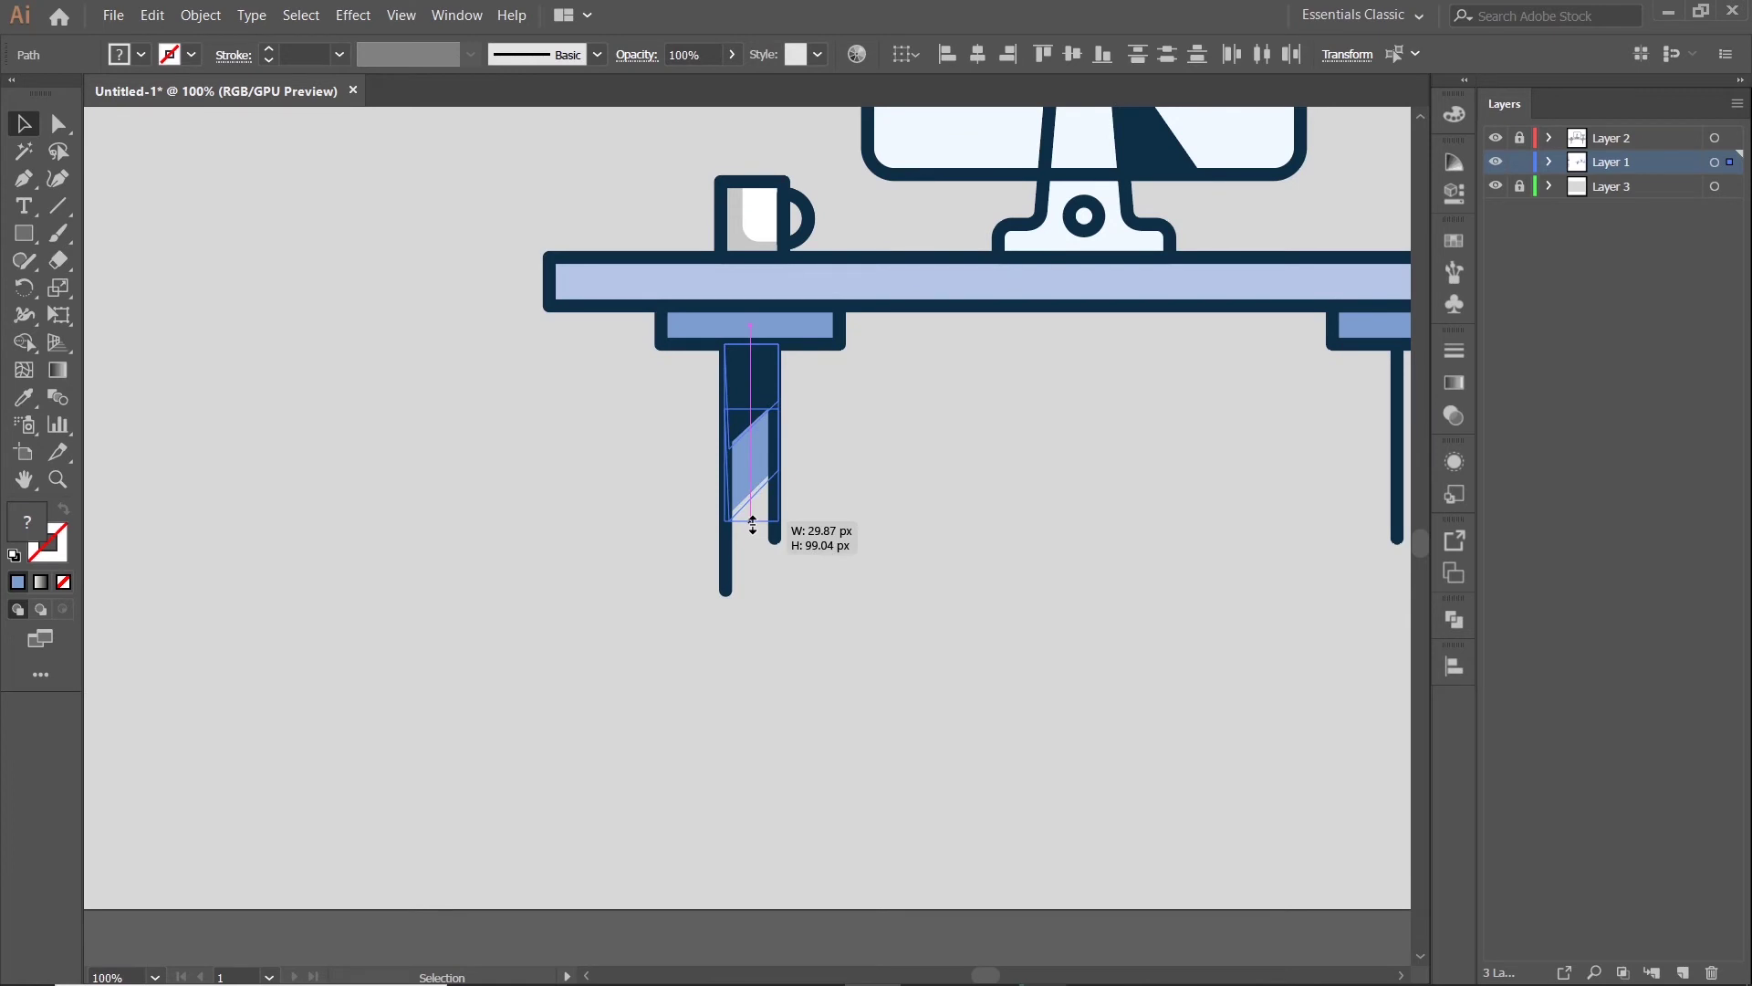
- Group the shadow and highlight shapes and create a reflected copy of the group
{"action": "right_click", "coordinate": [767, 441]}
{"action": "left_click", "coordinate": [821, 562]}
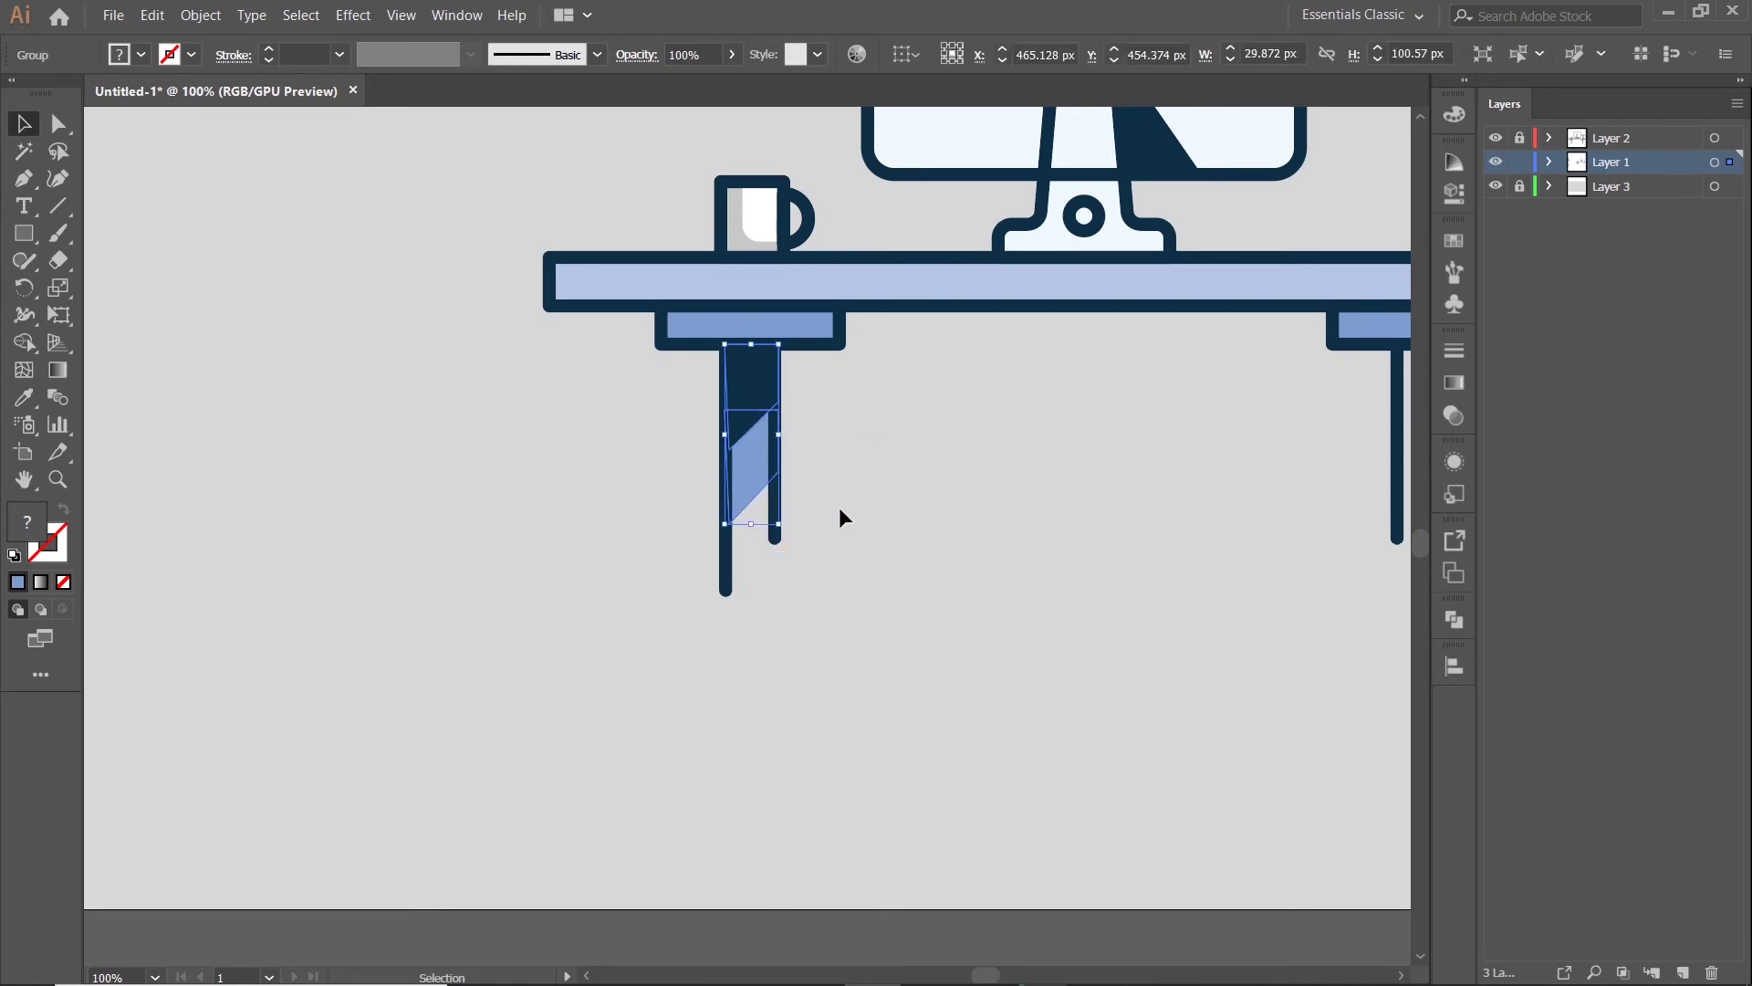
{"action": "scroll", "coordinate": [842, 479], "scroll_direction": "down", "scroll_amount": 2}
{"action": "scroll", "coordinate": [629, 459], "scroll_direction": "up", "scroll_amount": 2}
{"action": "right_click", "coordinate": [632, 449]}
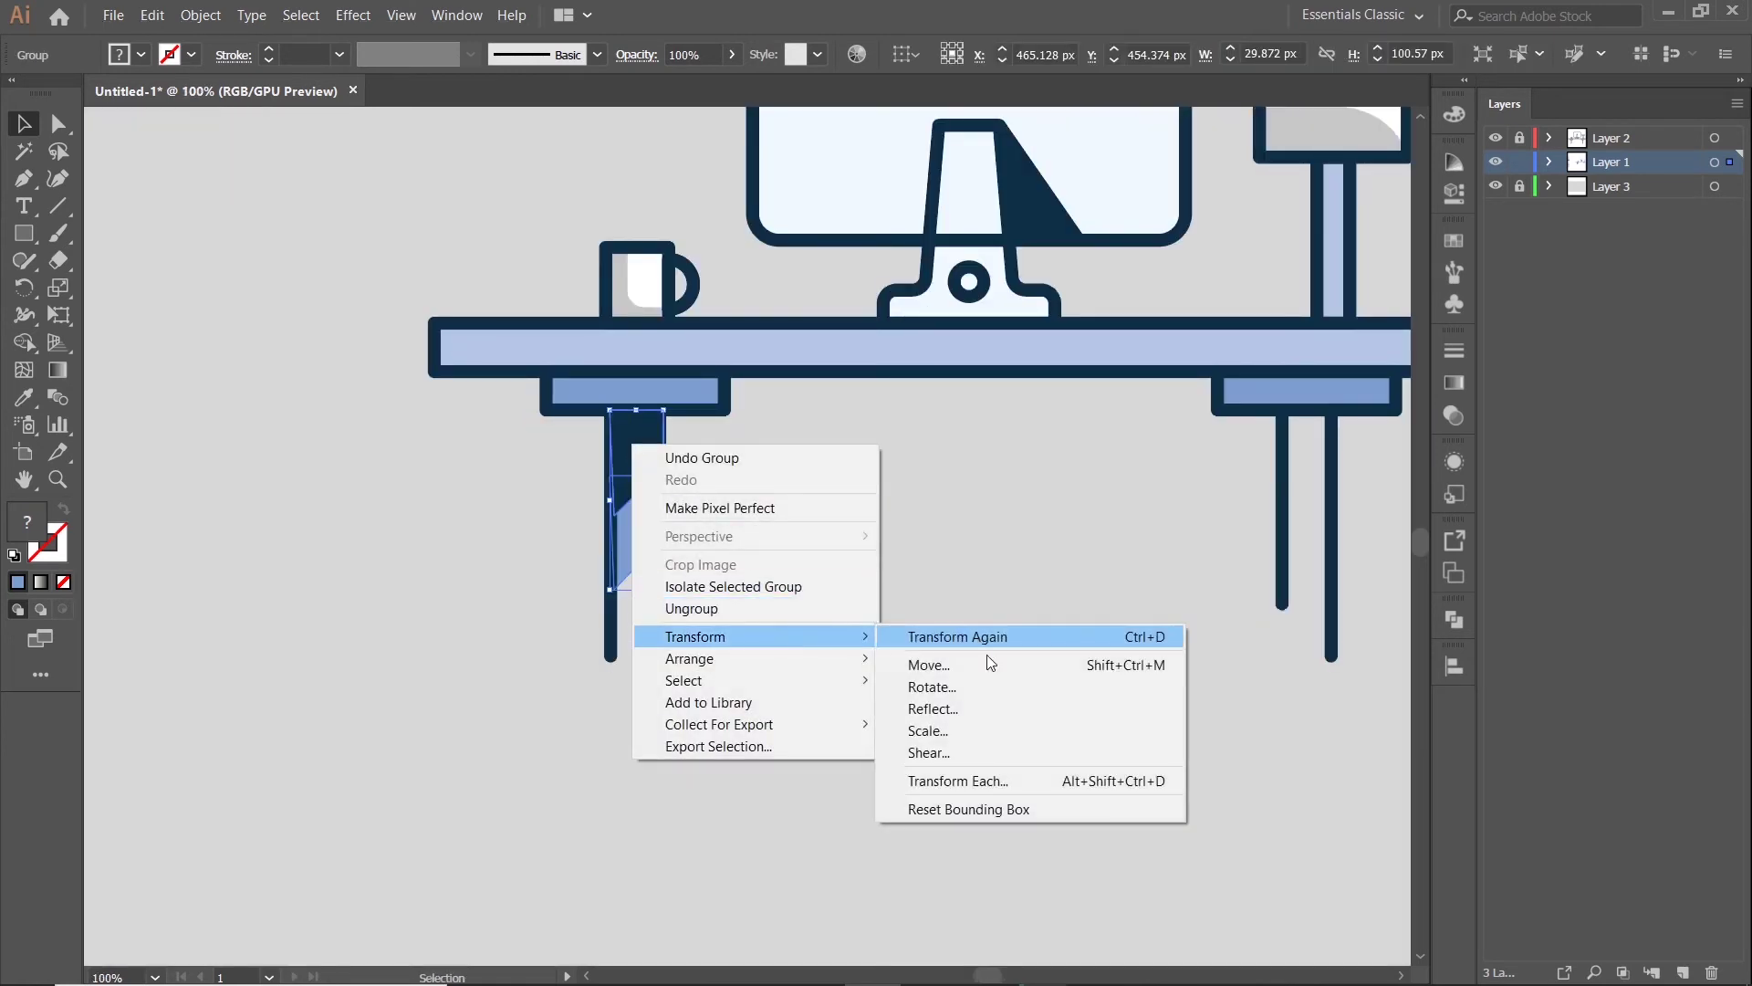
{"action": "left_click", "coordinate": [978, 709]}
{"action": "left_click", "coordinate": [1427, 391]}
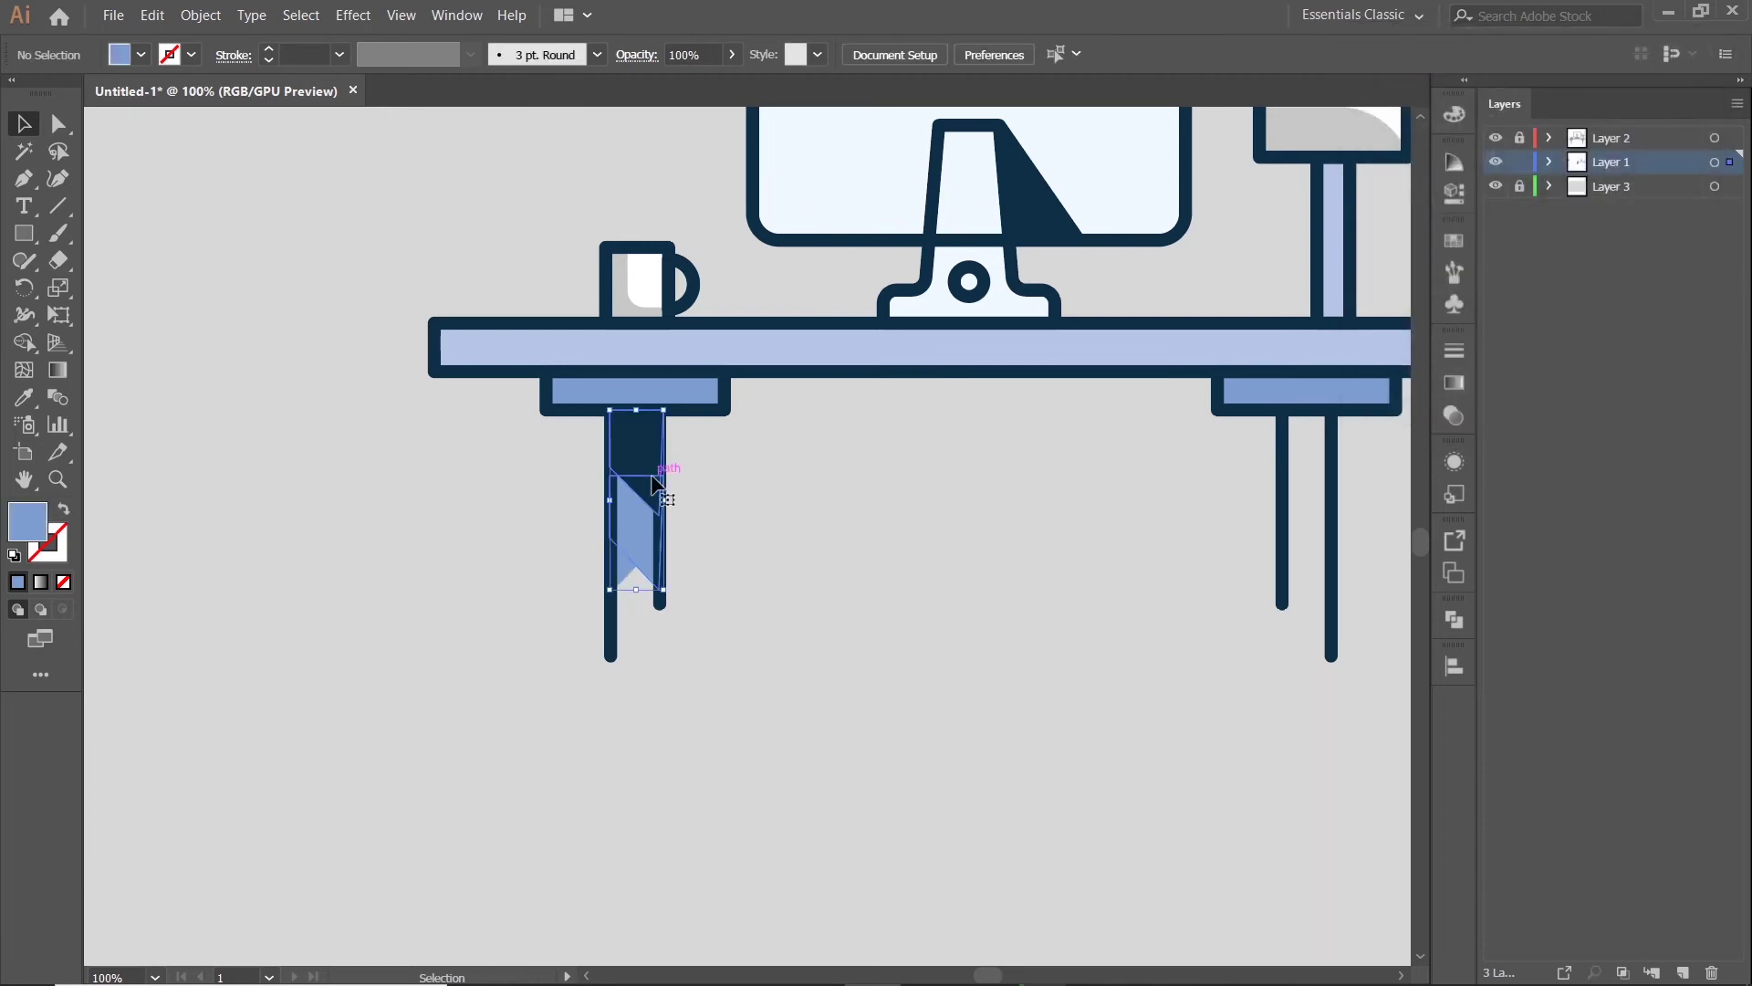
- Move the mirrored shading copy onto the right desk leg and view the whole desk
{"action": "left_click_drag", "start_coordinate": [657, 456], "coordinate": [1318, 460]}
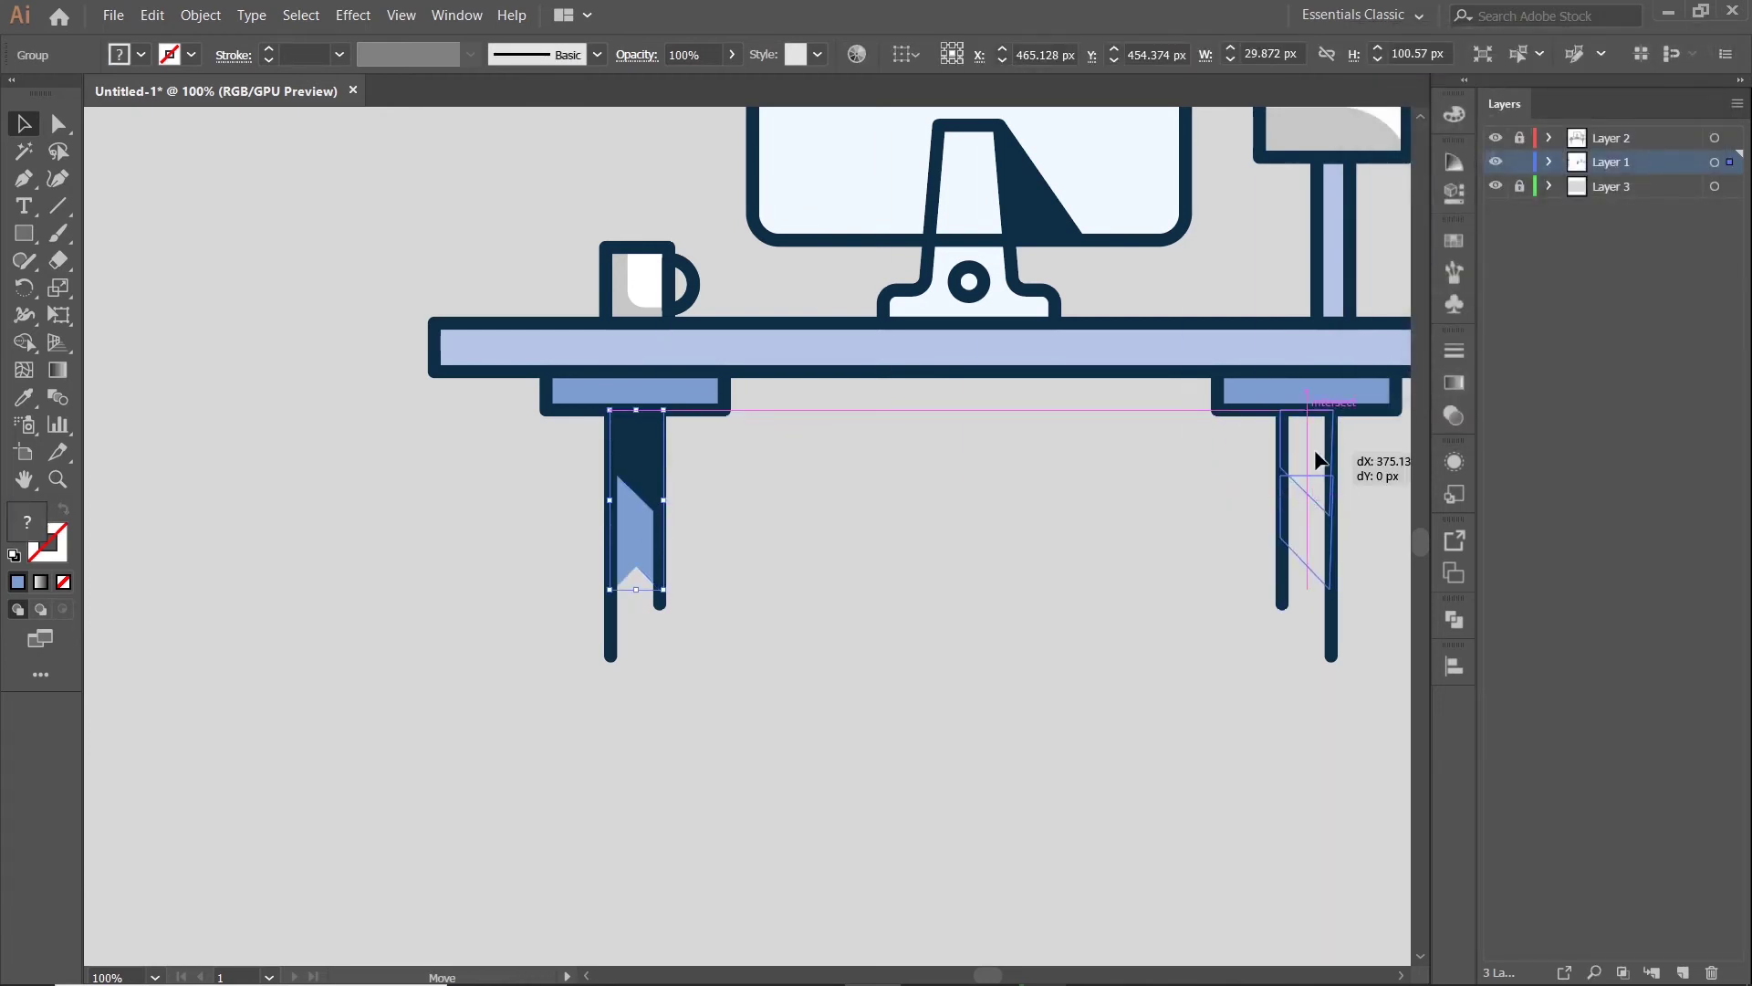
{"action": "left_click", "coordinate": [803, 567]}
{"action": "scroll", "coordinate": [803, 567], "scroll_direction": "down", "scroll_amount": 2}
{"action": "mouse_move", "coordinate": [803, 567]}
{"action": "left_mouse_down"}
{"action": "mouse_move", "coordinate": [726, 716]}
{"action": "mouse_move", "coordinate": [745, 695]}
{"action": "left_mouse_up"}
{"action": "left_click", "coordinate": [24, 233]}
- Draw a rectangular bar above the mug and fill it white with the Eyedropper
{"action": "left_click", "coordinate": [183, 239]}
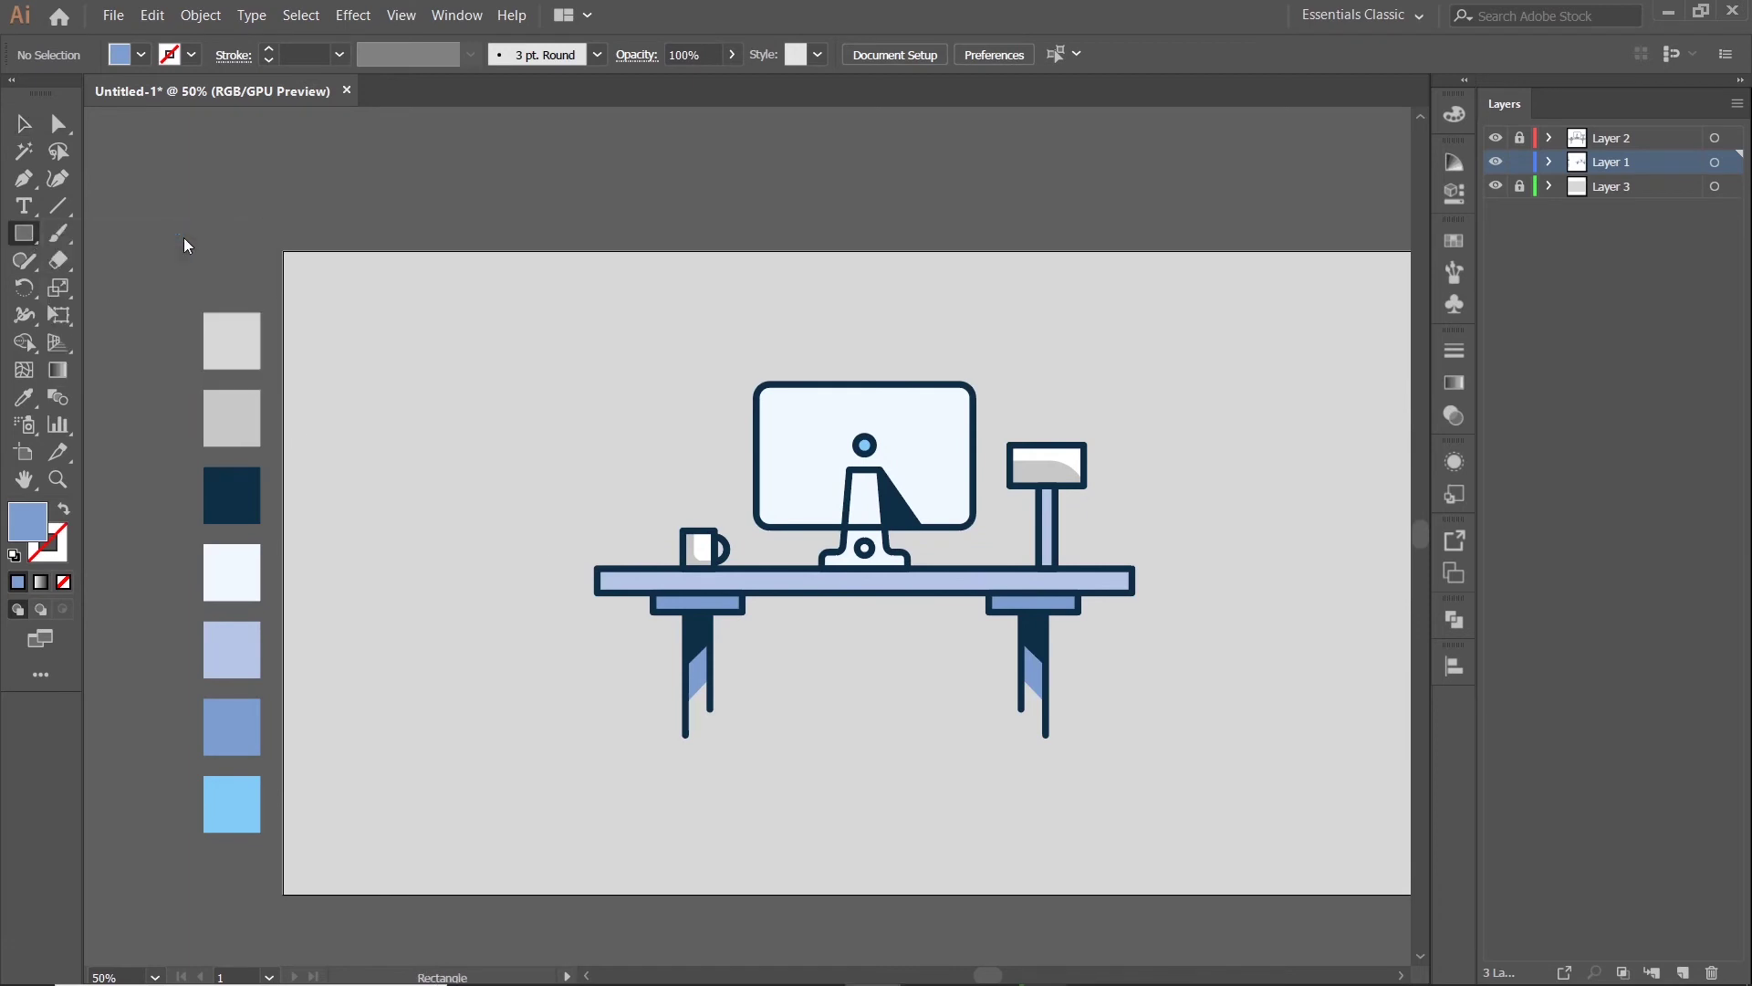
{"action": "scroll", "coordinate": [862, 694], "scroll_direction": "up", "scroll_amount": 2}
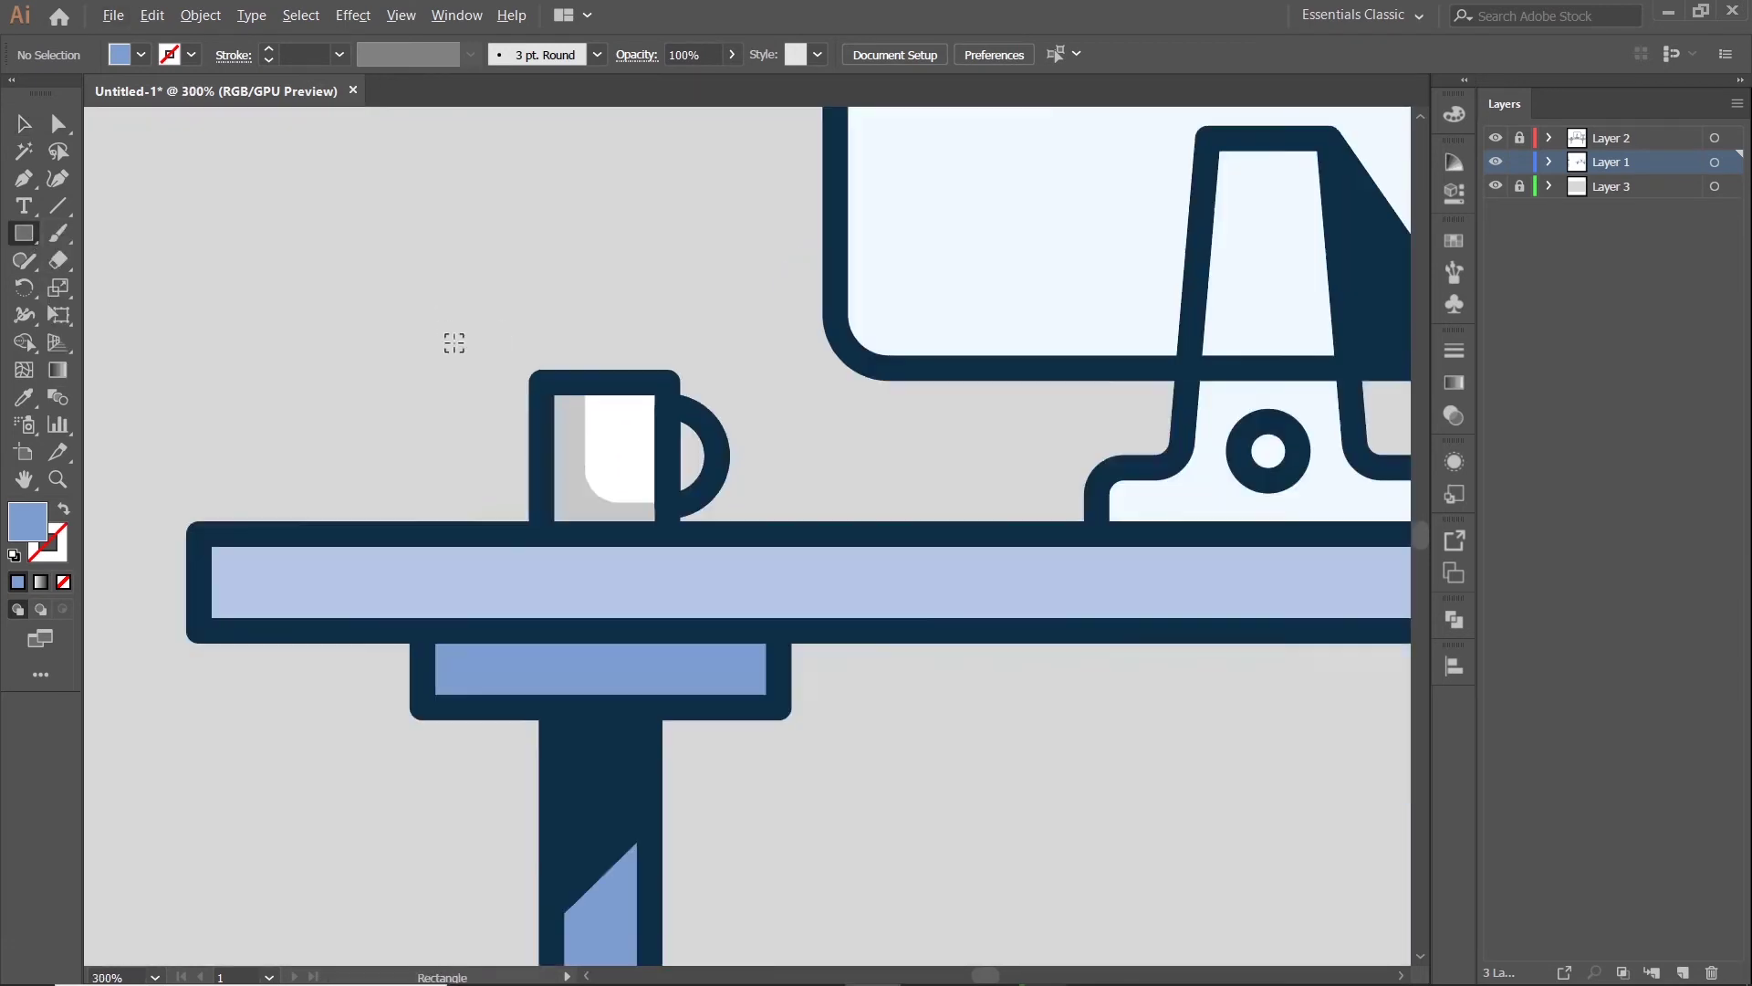
{"action": "mouse_move", "coordinate": [428, 302]}
{"action": "left_mouse_down"}
{"action": "mouse_move", "coordinate": [545, 322]}
{"action": "mouse_move", "coordinate": [717, 248]}
{"action": "mouse_move", "coordinate": [678, 277]}
{"action": "left_mouse_up"}
{"action": "left_click", "coordinate": [24, 123]}
{"action": "scroll", "coordinate": [677, 235], "scroll_direction": "up", "scroll_amount": 2}
{"action": "left_click", "coordinate": [24, 397]}
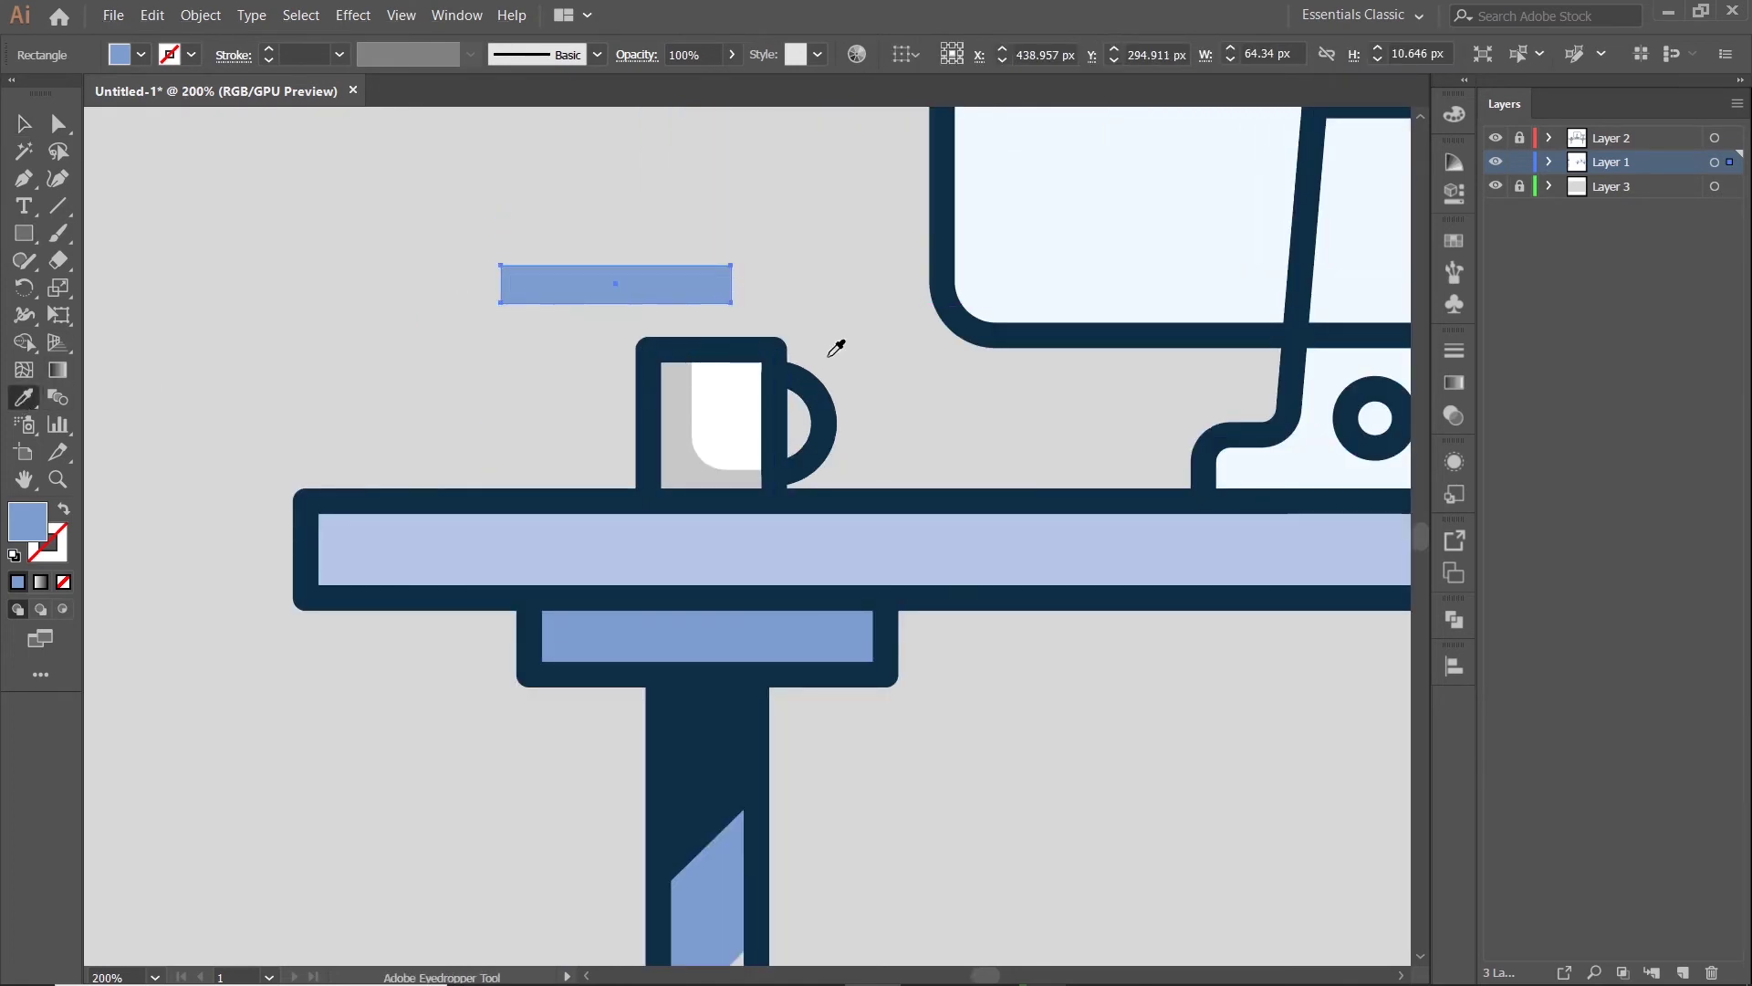
{"action": "scroll", "coordinate": [731, 380], "scroll_direction": "up", "scroll_amount": 2}
{"action": "left_click", "coordinate": [728, 382]}
{"action": "scroll", "coordinate": [731, 380], "scroll_direction": "up", "scroll_amount": 1}
{"action": "left_click", "coordinate": [748, 475]}
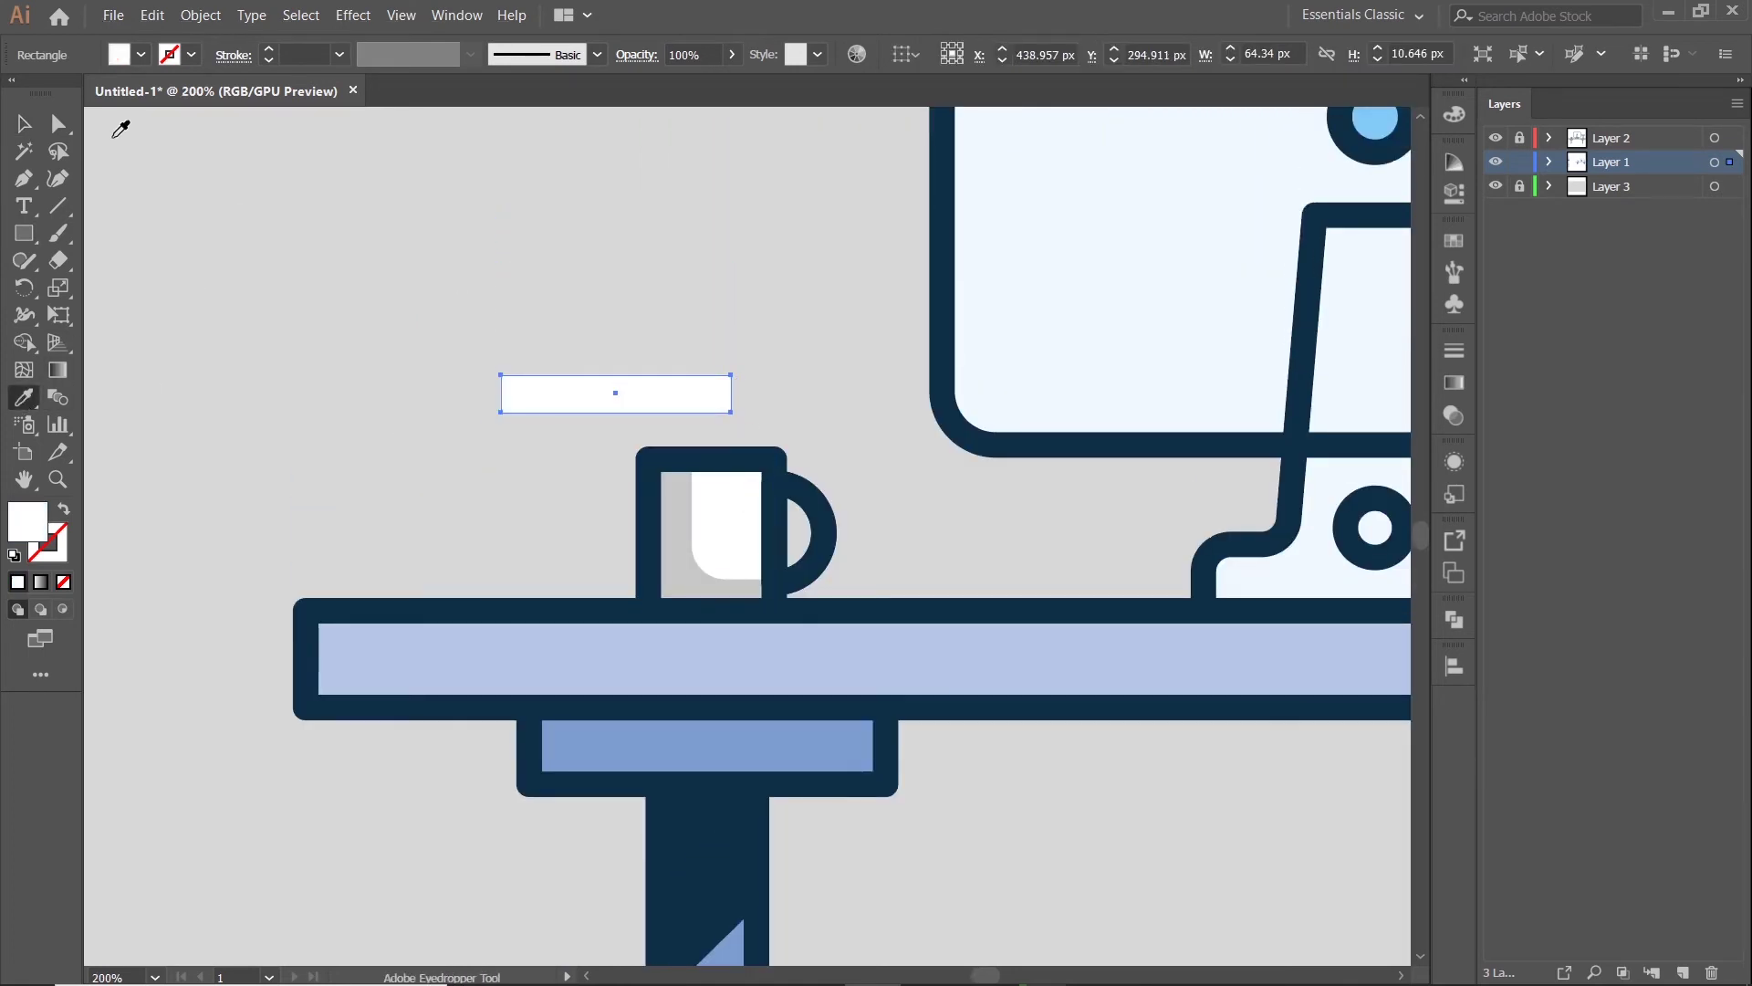
{"action": "key", "text": "v"}
- Resize into a wide bar and small centred block, and place a wide-bar copy above
{"action": "scroll", "coordinate": [627, 343], "scroll_direction": "down", "scroll_amount": 2}
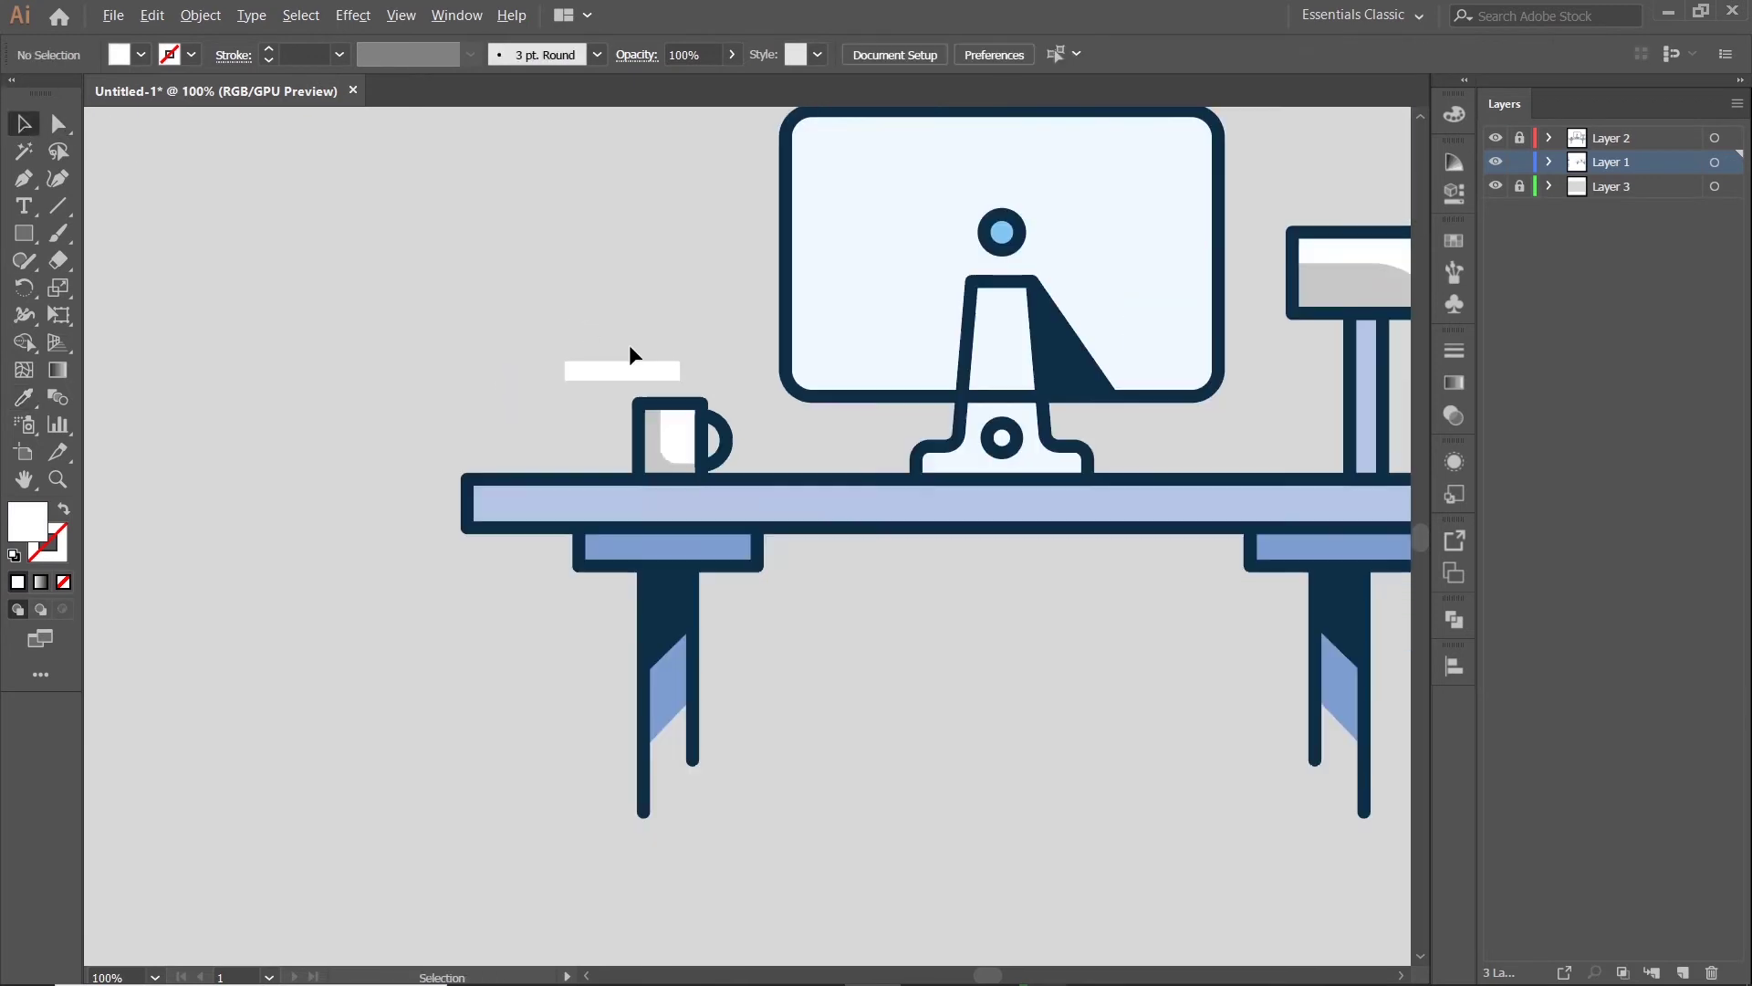
{"action": "scroll", "coordinate": [662, 402], "scroll_direction": "up", "scroll_amount": 3}
{"action": "left_click_drag", "start_coordinate": [646, 374], "coordinate": [649, 382]}
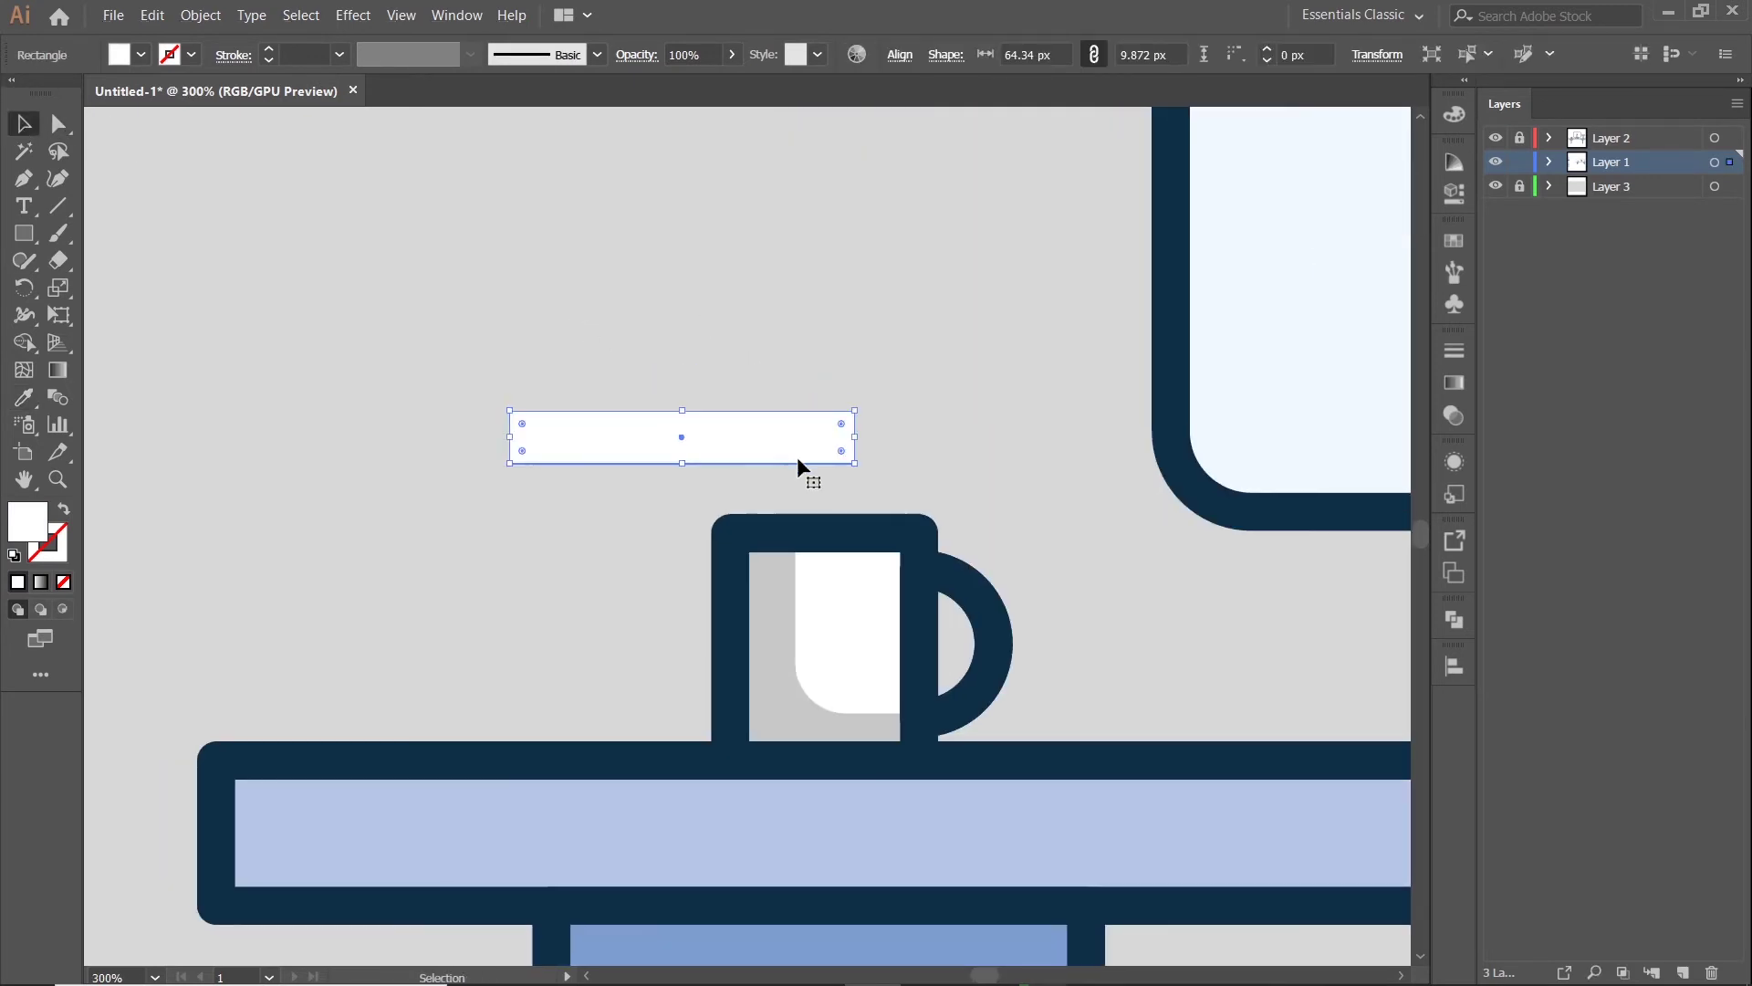
{"action": "mouse_move", "coordinate": [805, 439]}
{"action": "left_mouse_down"}
{"action": "mouse_move", "coordinate": [803, 396]}
{"action": "mouse_move", "coordinate": [707, 409]}
{"action": "left_mouse_up"}
{"action": "left_click_drag", "start_coordinate": [509, 402], "coordinate": [628, 406]}
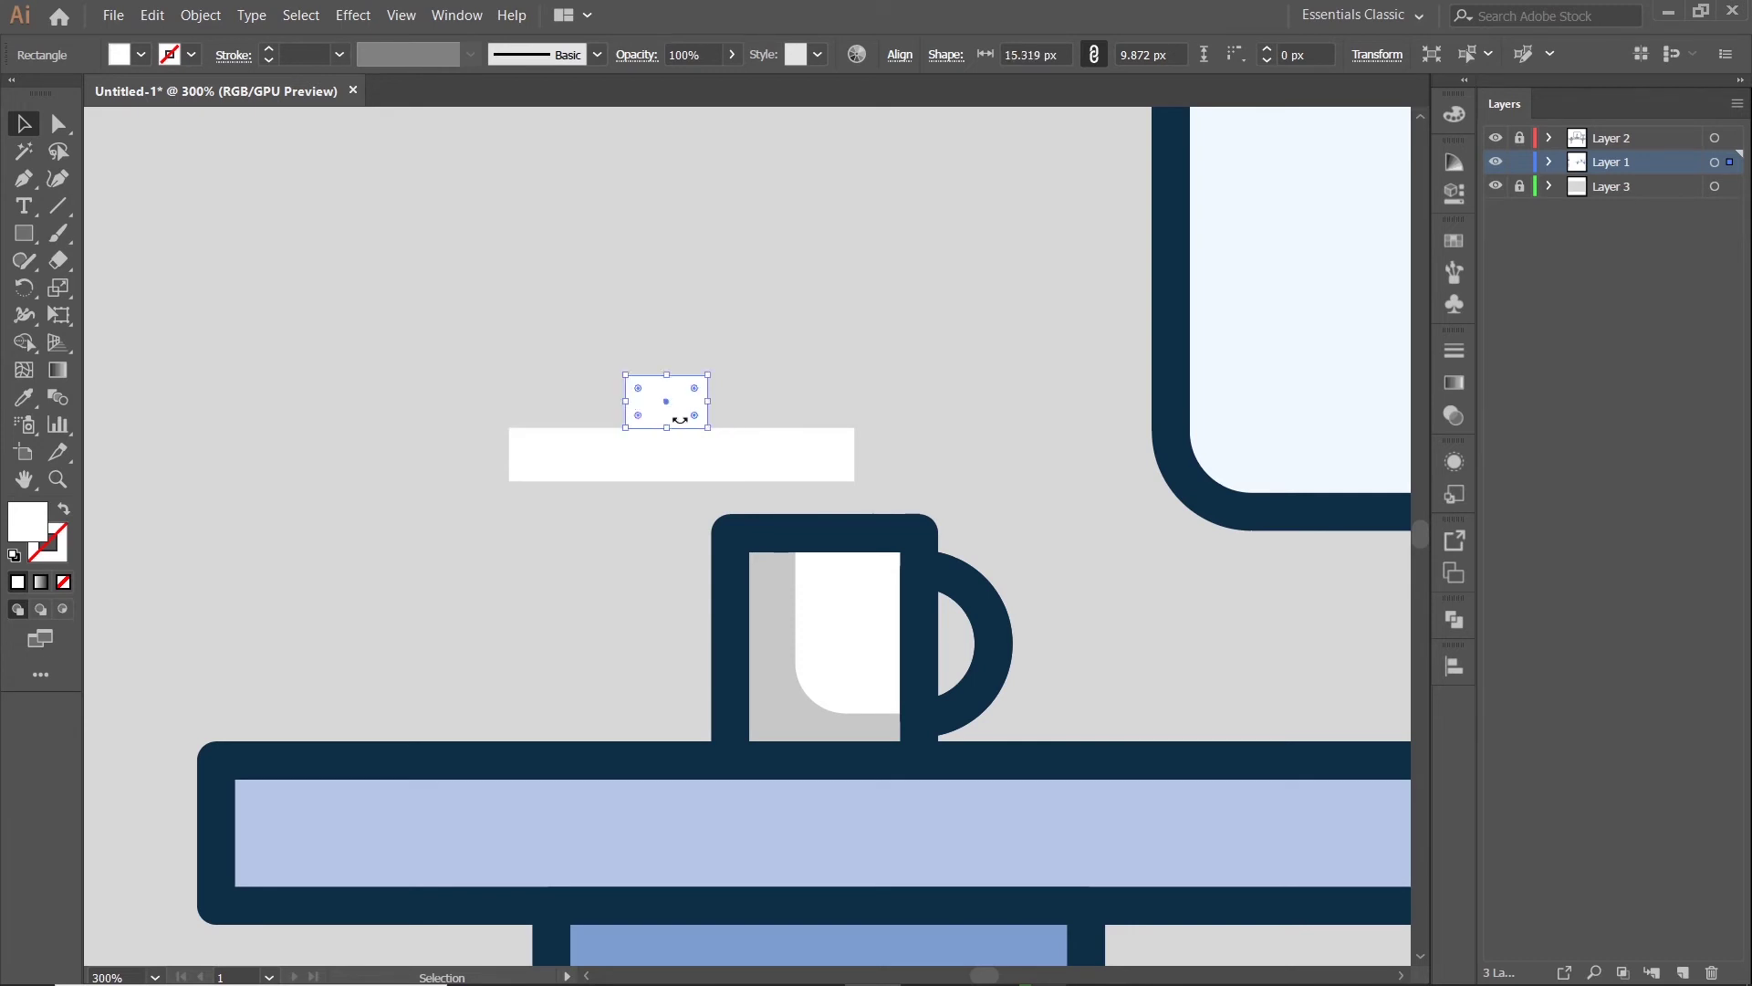
{"action": "left_click", "coordinate": [750, 436]}
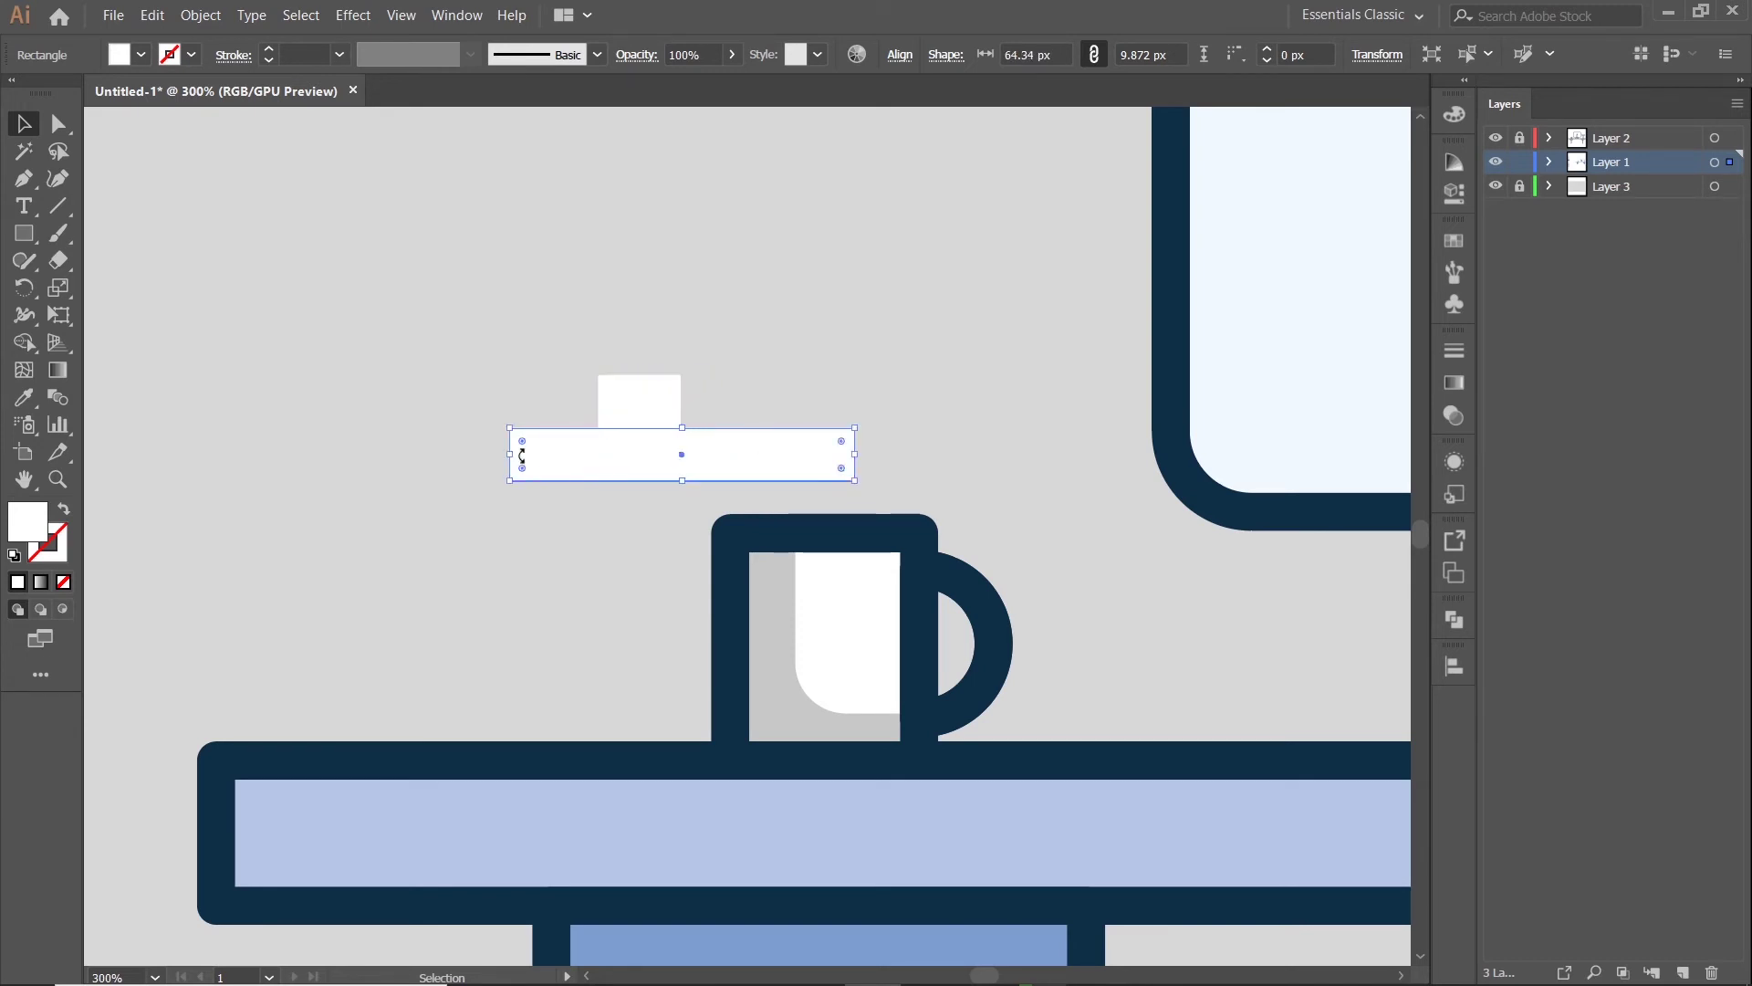
{"action": "left_click_drag", "start_coordinate": [509, 454], "coordinate": [543, 457]}
{"action": "key", "text": "Right"}
{"action": "key", "text": "Right"}
{"action": "key", "text": "Right"}
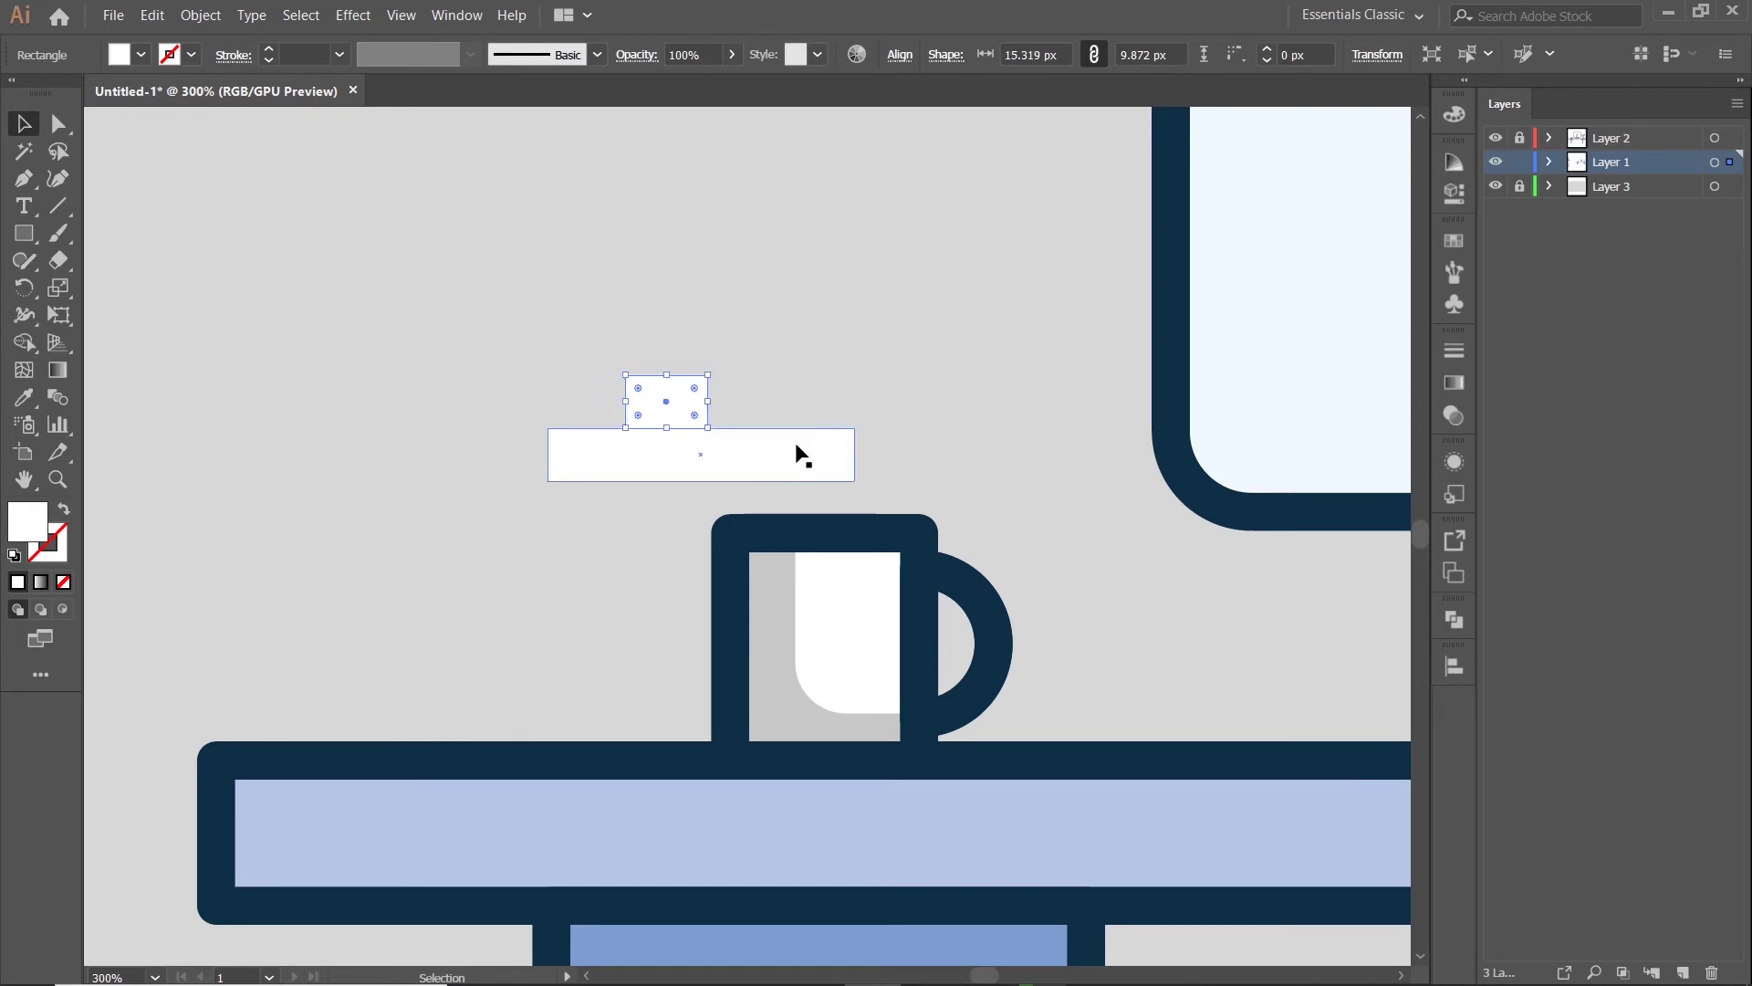
{"action": "left_click_drag", "start_coordinate": [788, 457], "coordinate": [731, 348]}
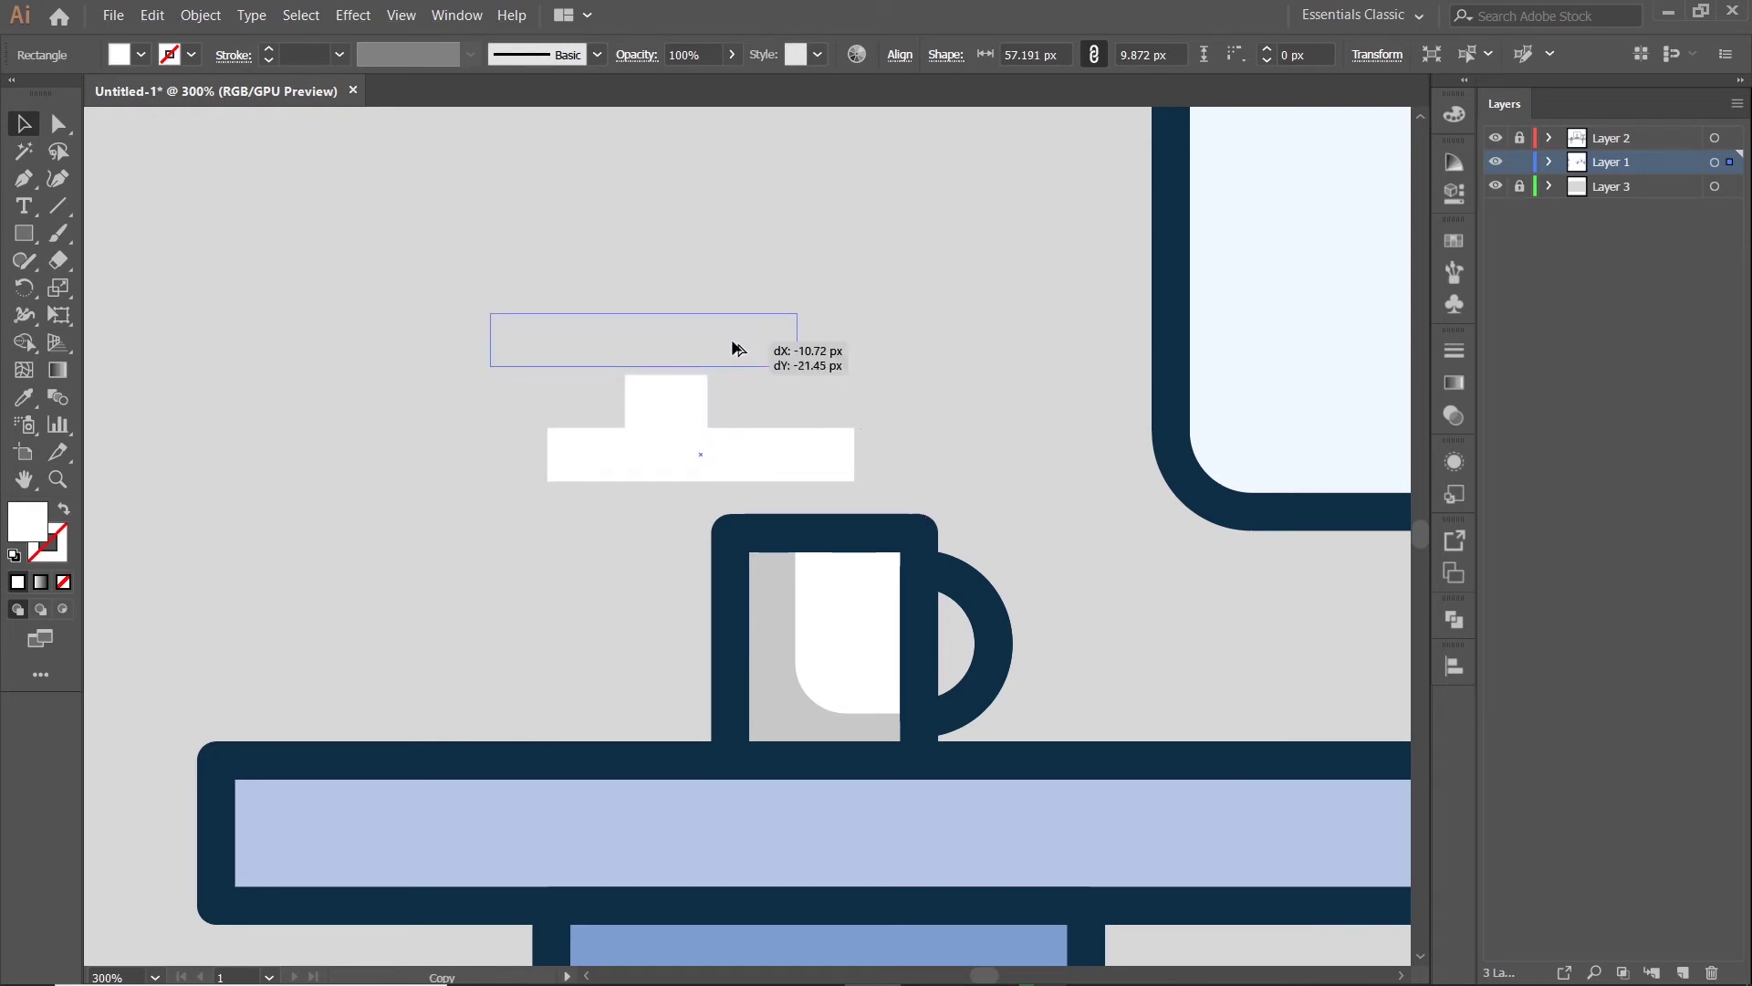
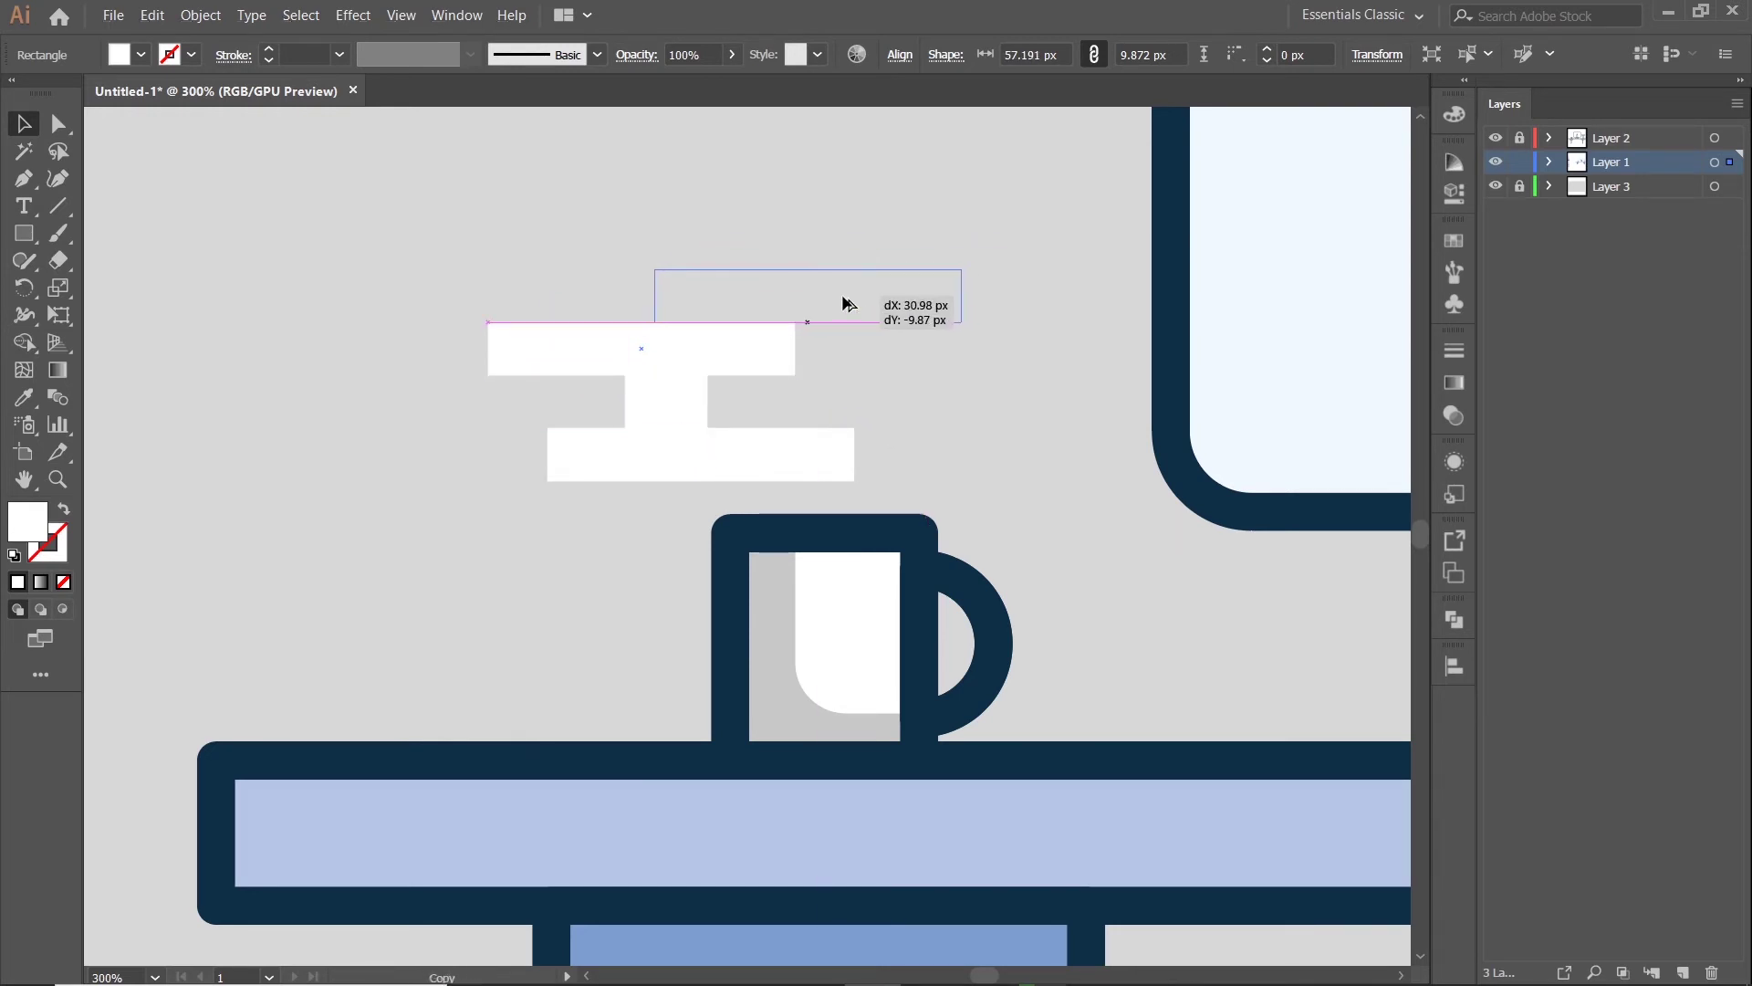
- Try uniting a copied wide bar with the stack and rounding it, then undo both
{"action": "left_click_drag", "start_coordinate": [731, 348], "coordinate": [919, 299]}
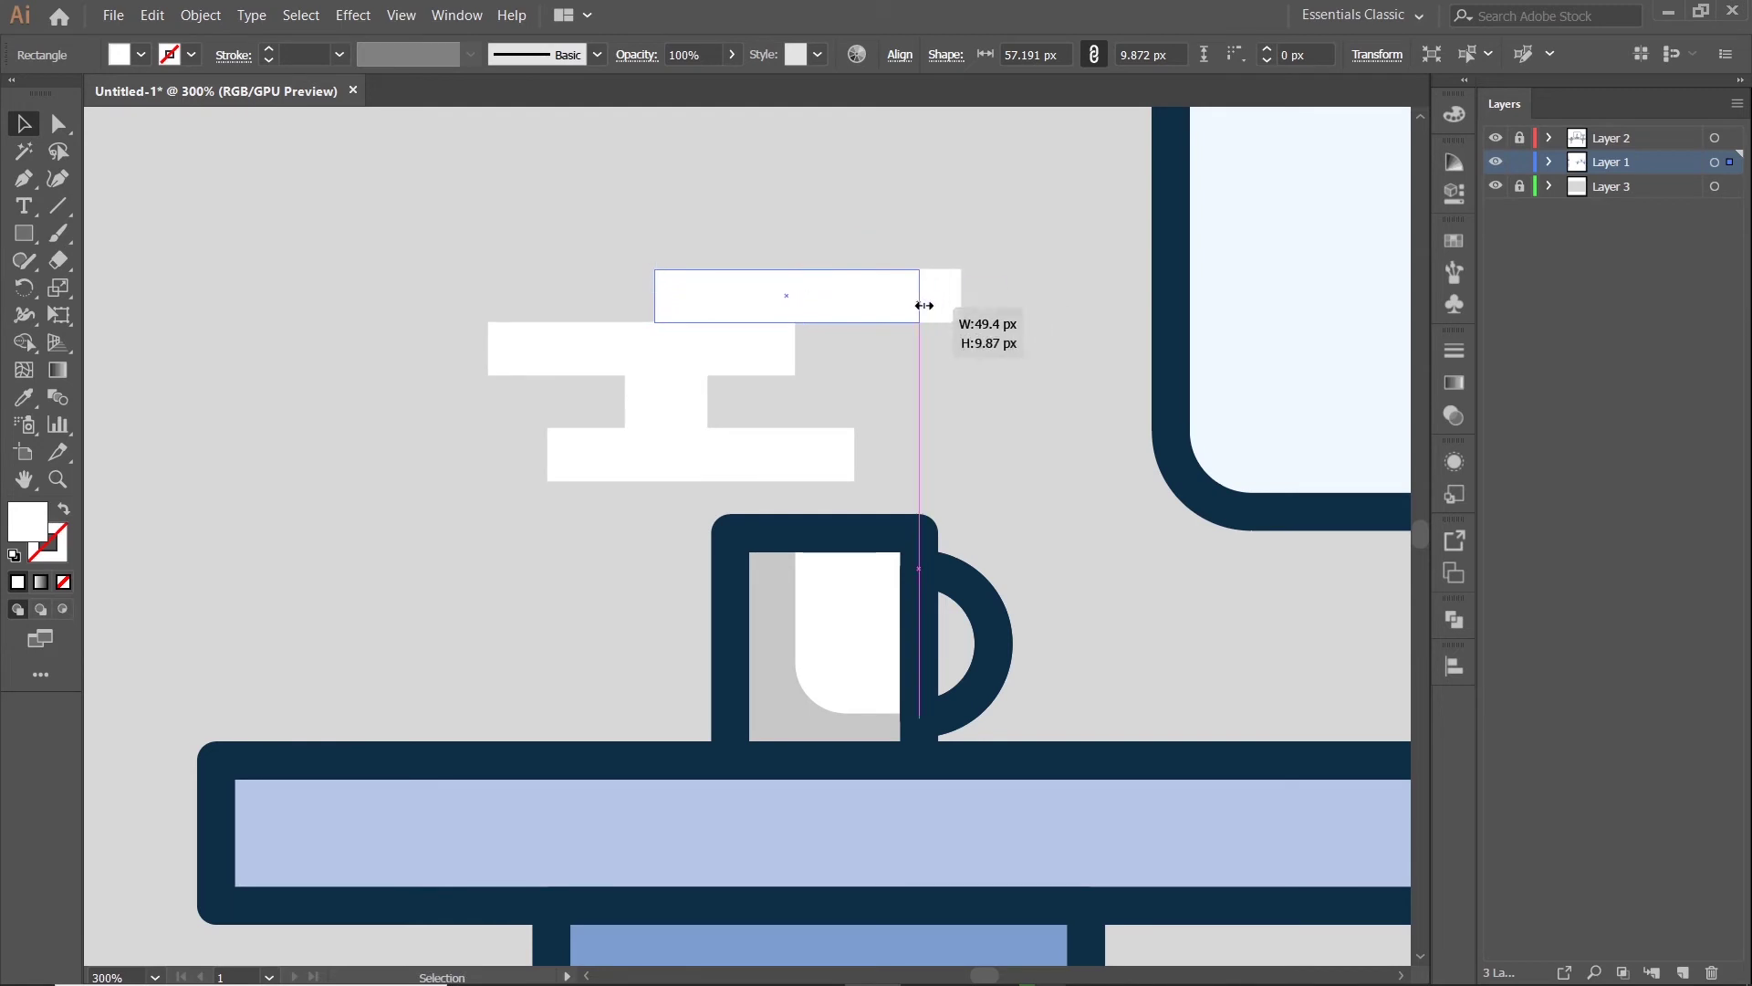
{"action": "left_click", "coordinate": [756, 350], "text": "shift"}
{"action": "left_click", "coordinate": [696, 398], "text": "shift"}
{"action": "left_click", "coordinate": [765, 448], "text": "shift"}
{"action": "left_click", "coordinate": [1453, 620]}
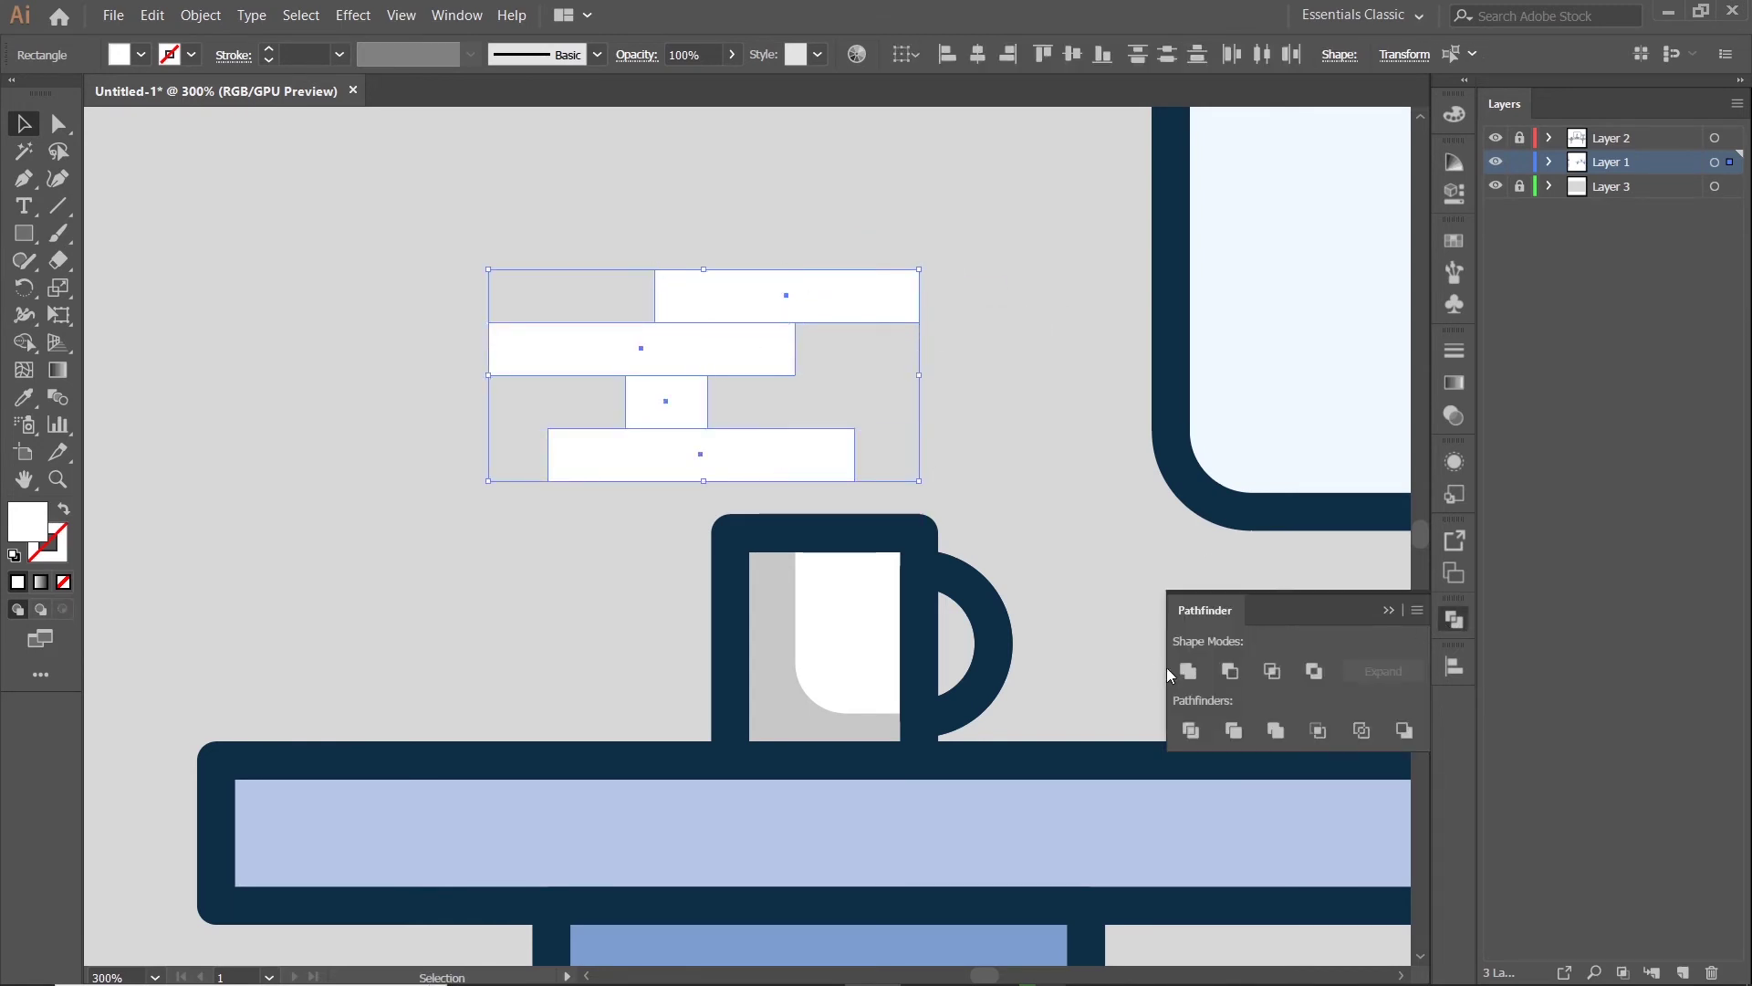
{"action": "left_click", "coordinate": [1190, 673]}
{"action": "left_click", "coordinate": [1388, 610]}
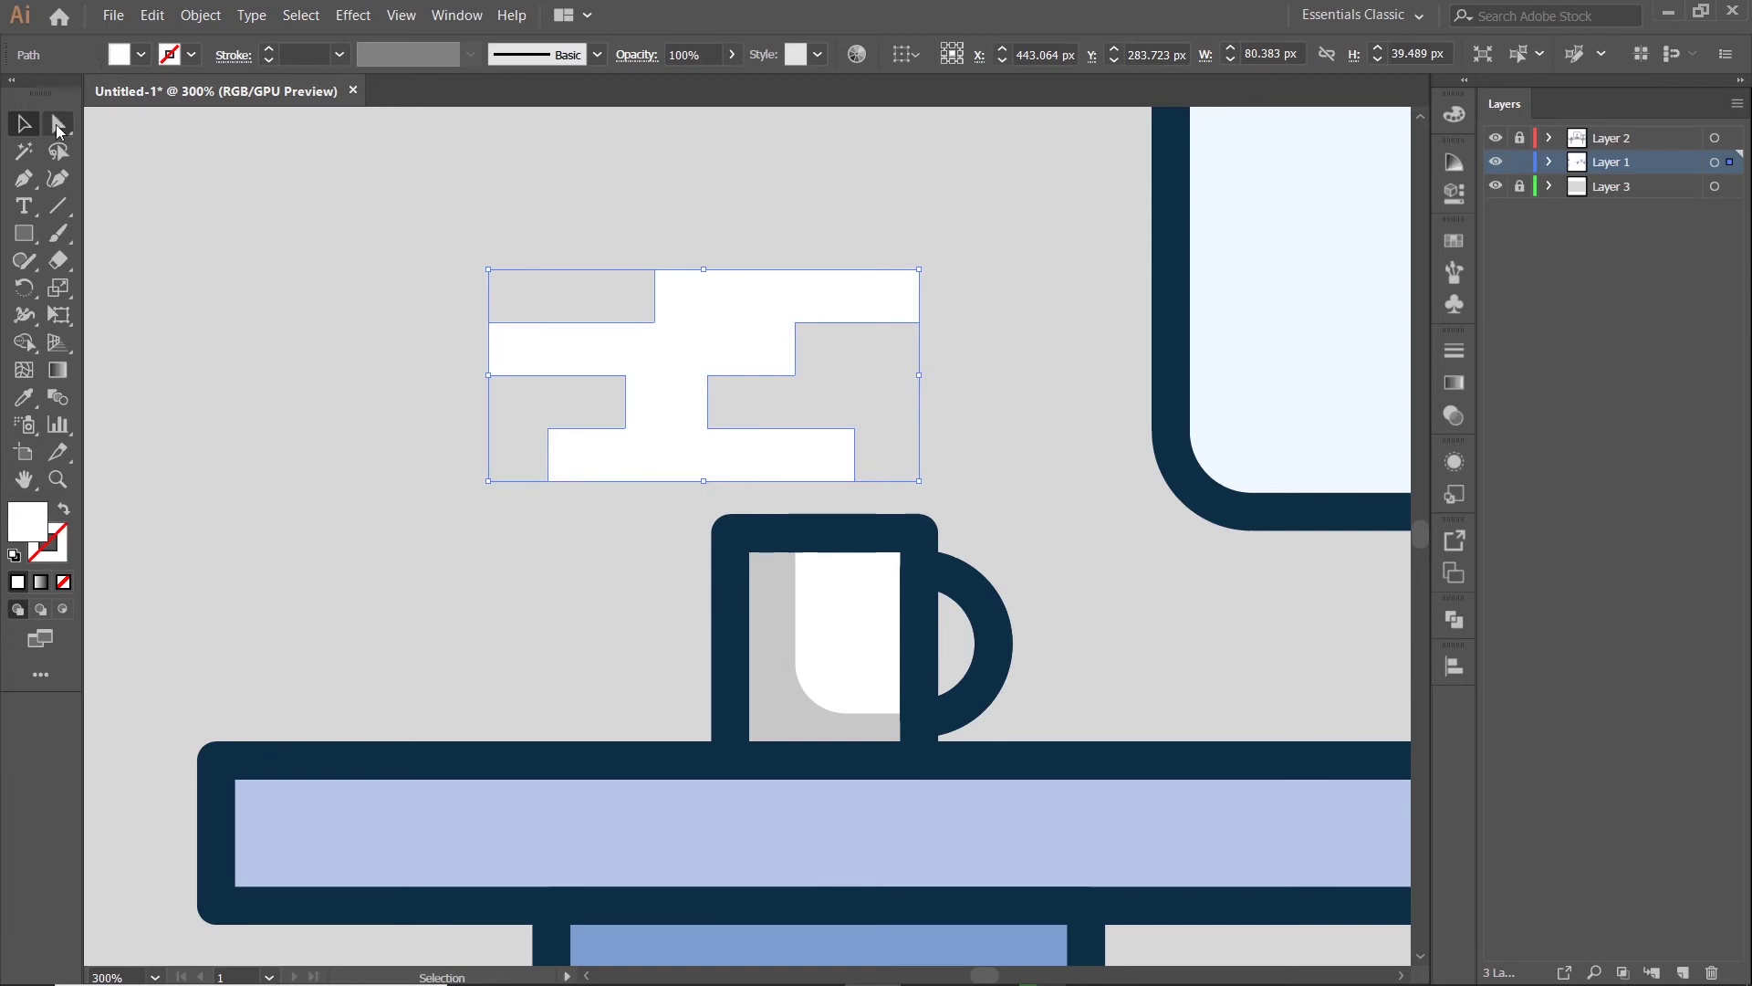
{"action": "left_click", "coordinate": [57, 125]}
{"action": "left_click_drag", "start_coordinate": [671, 286], "coordinate": [687, 298]}
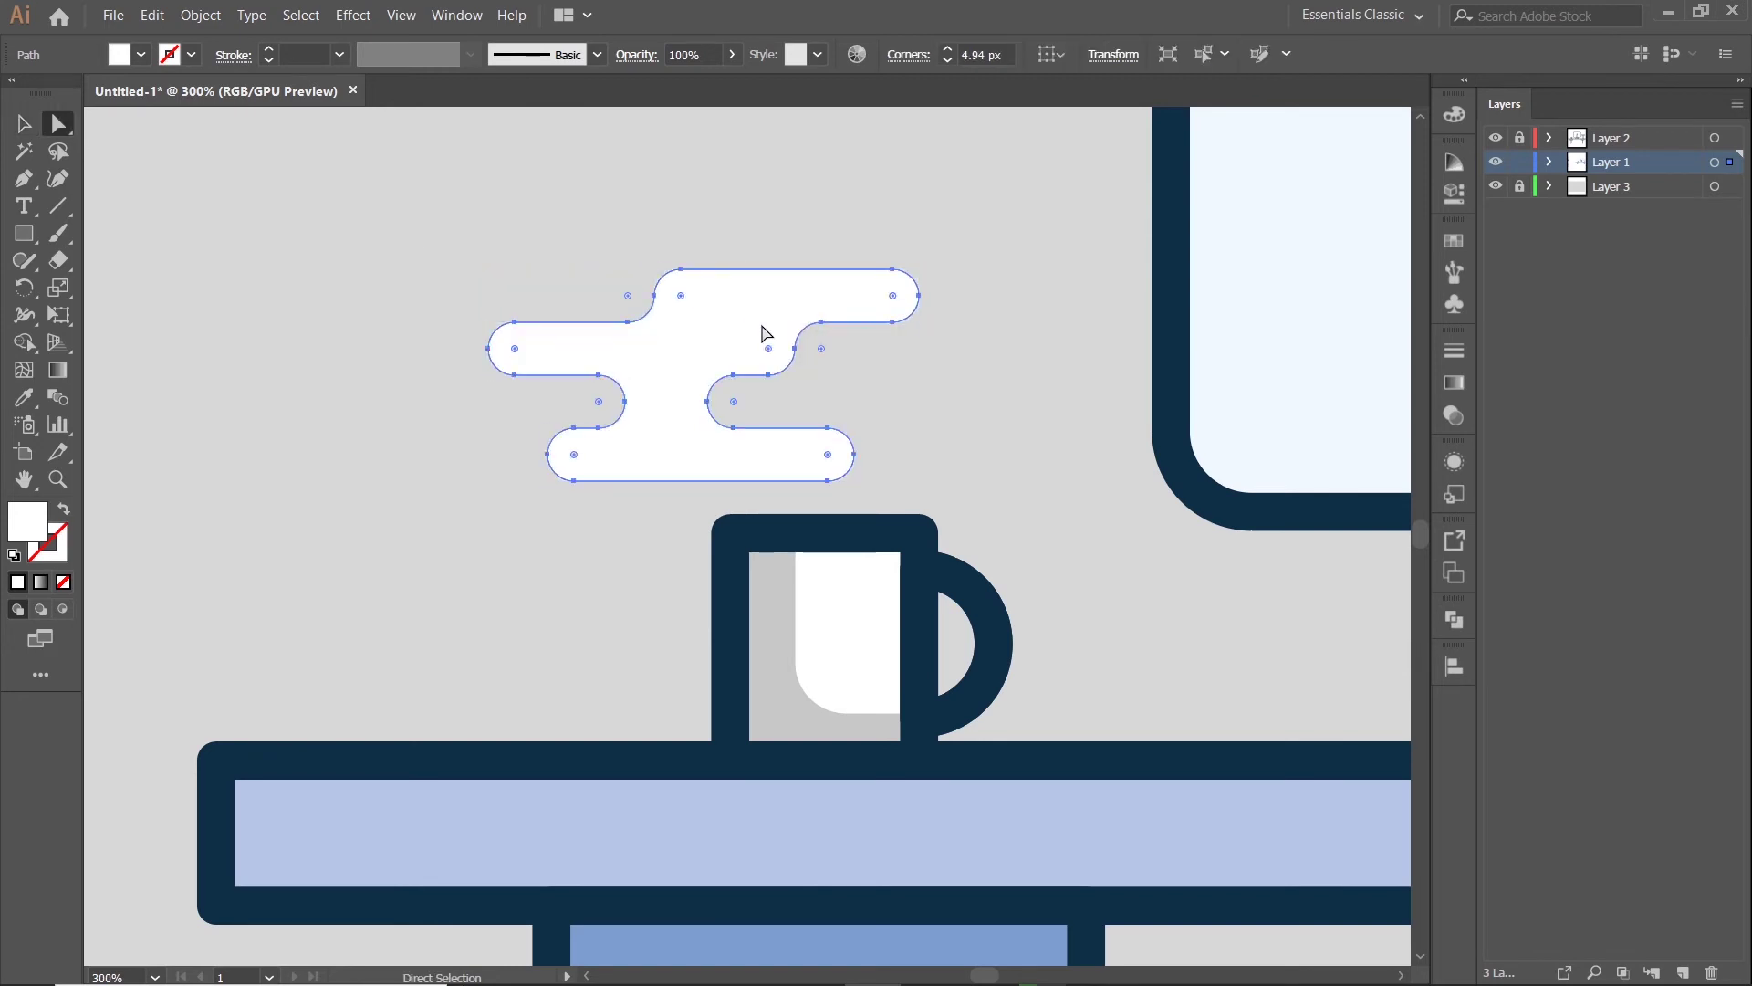
{"action": "key", "text": "ctrl+z"}
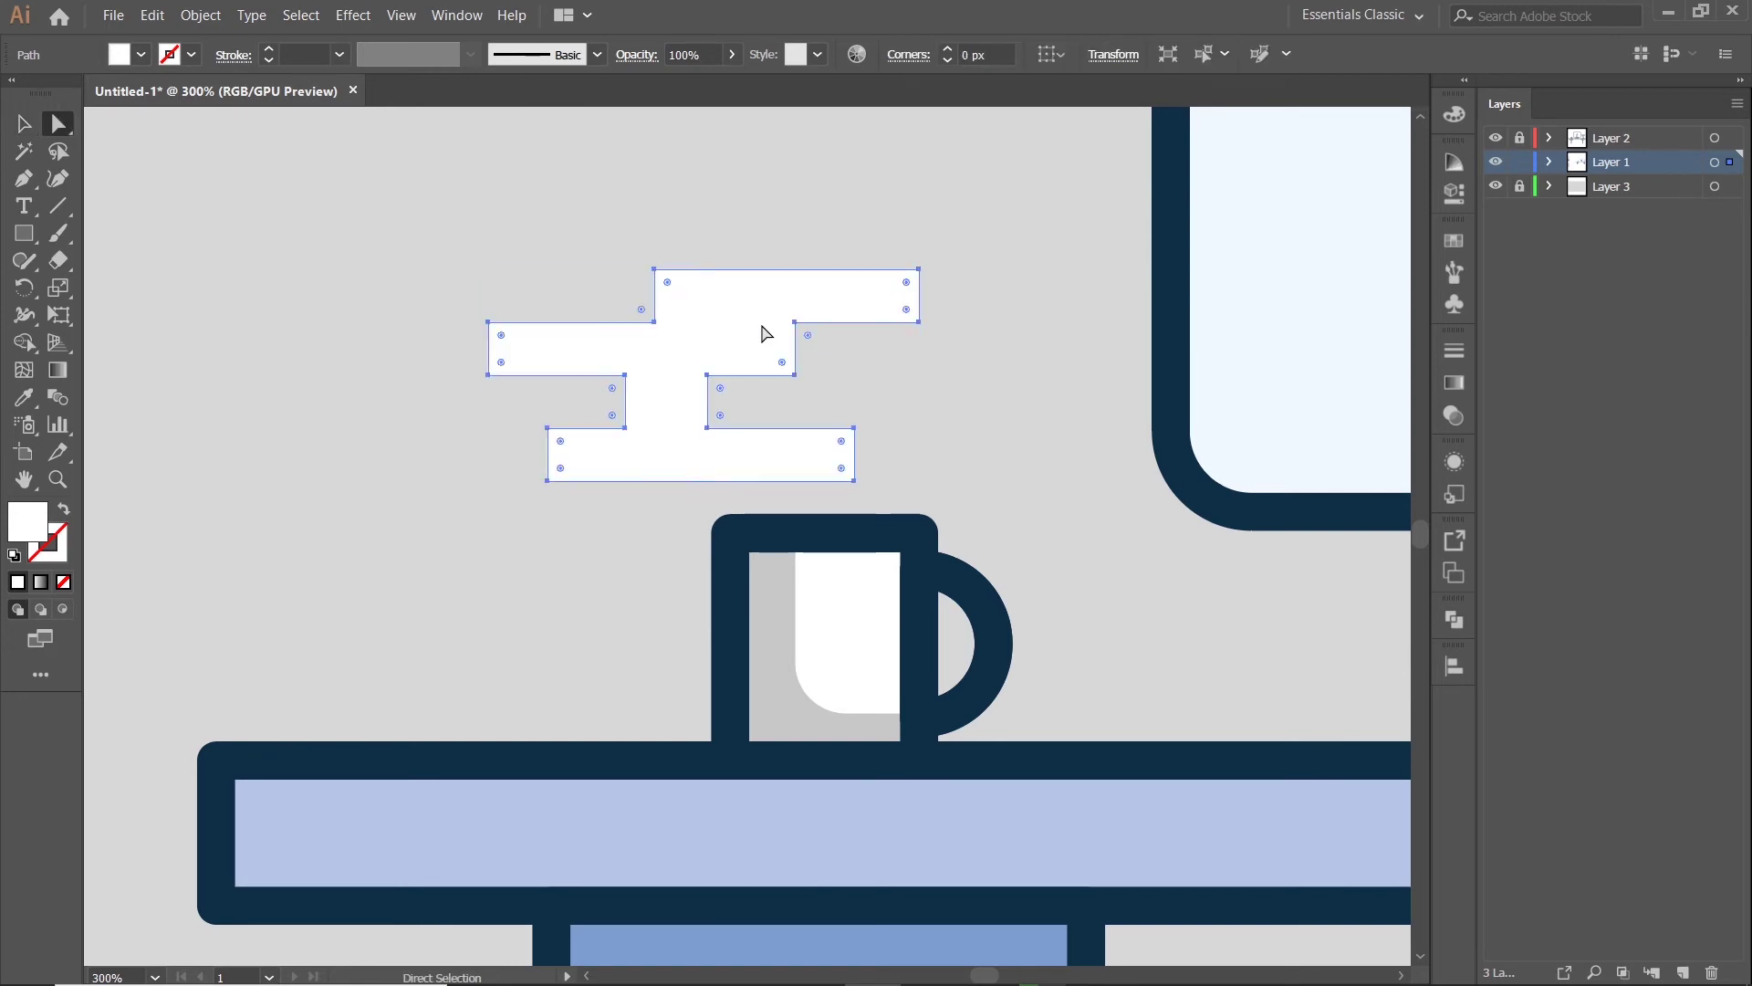
{"action": "key", "text": "ctrl+z"}
{"action": "key", "text": "v"}
- Narrow the top bar, add a shorter bar above it, and select all five bars
{"action": "left_click", "coordinate": [904, 294]}
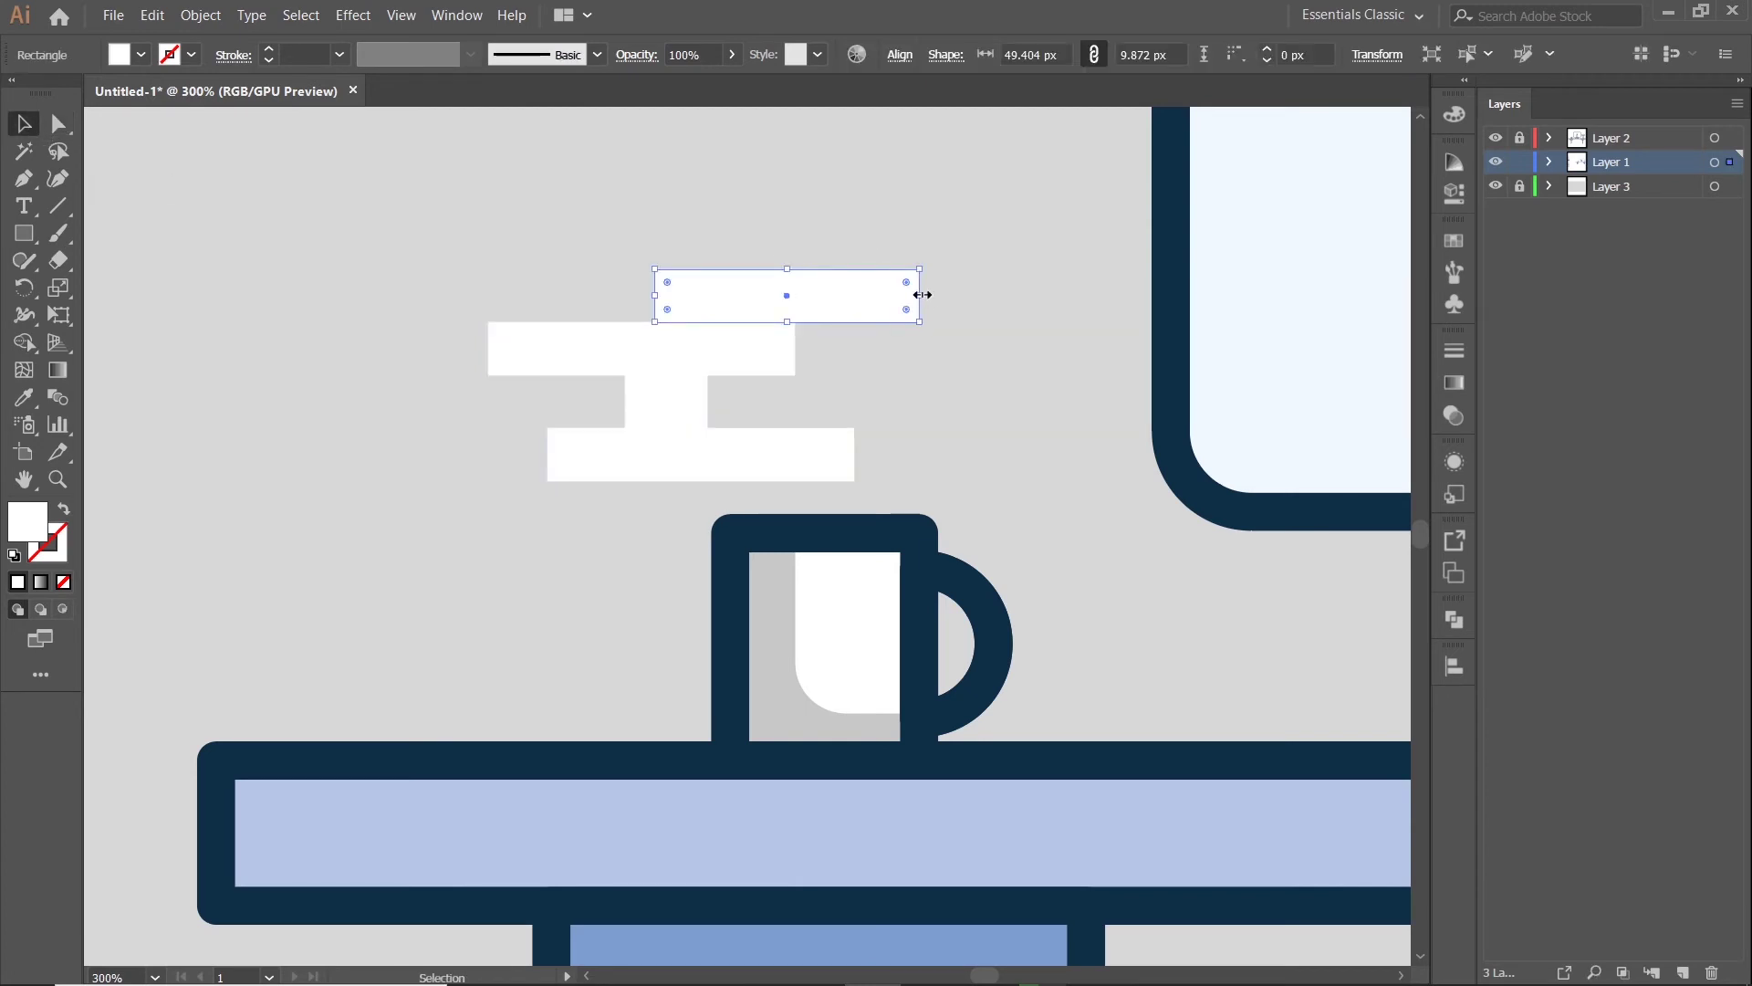
{"action": "mouse_move", "coordinate": [920, 295]}
{"action": "left_mouse_down"}
{"action": "mouse_move", "coordinate": [703, 300]}
{"action": "mouse_move", "coordinate": [840, 251]}
{"action": "left_mouse_up"}
{"action": "key", "text": "Right"}
{"action": "key", "text": "Right"}
{"action": "key", "text": "Right"}
{"action": "key", "text": "Left"}
{"action": "key", "text": "Left"}
{"action": "left_click_drag", "start_coordinate": [573, 243], "coordinate": [625, 243]}
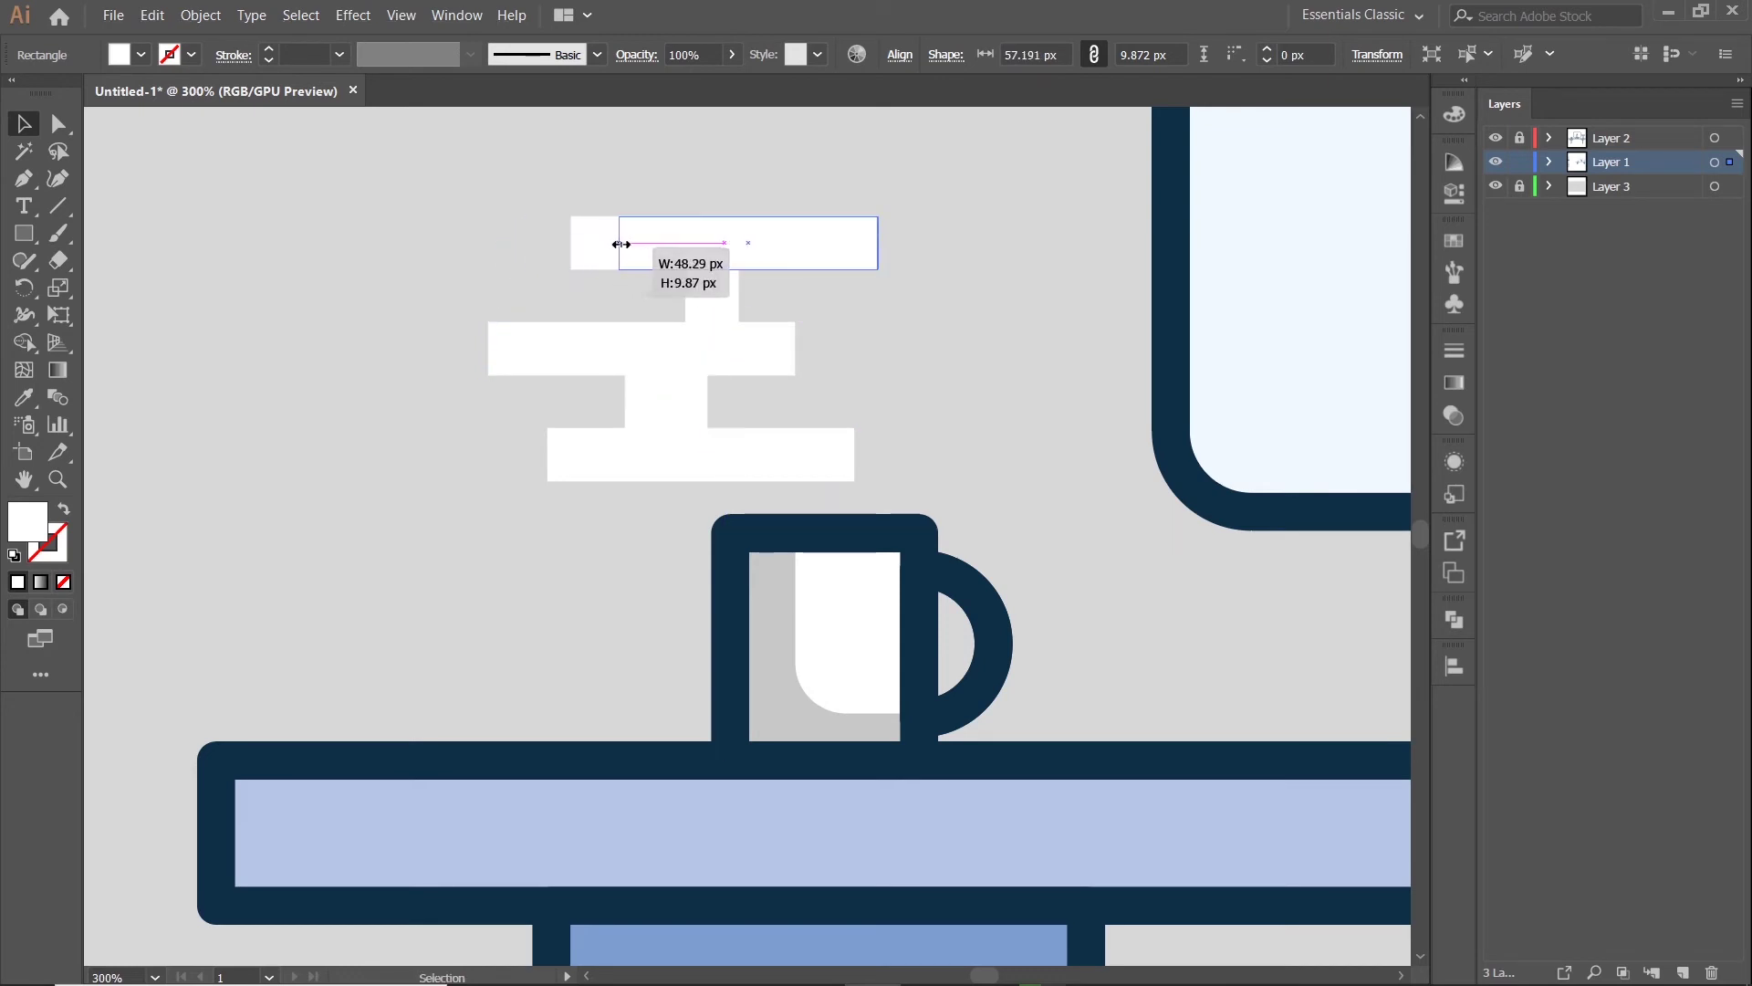
{"action": "key", "text": "Left"}
{"action": "key", "text": "Left"}
{"action": "key", "text": "Left"}
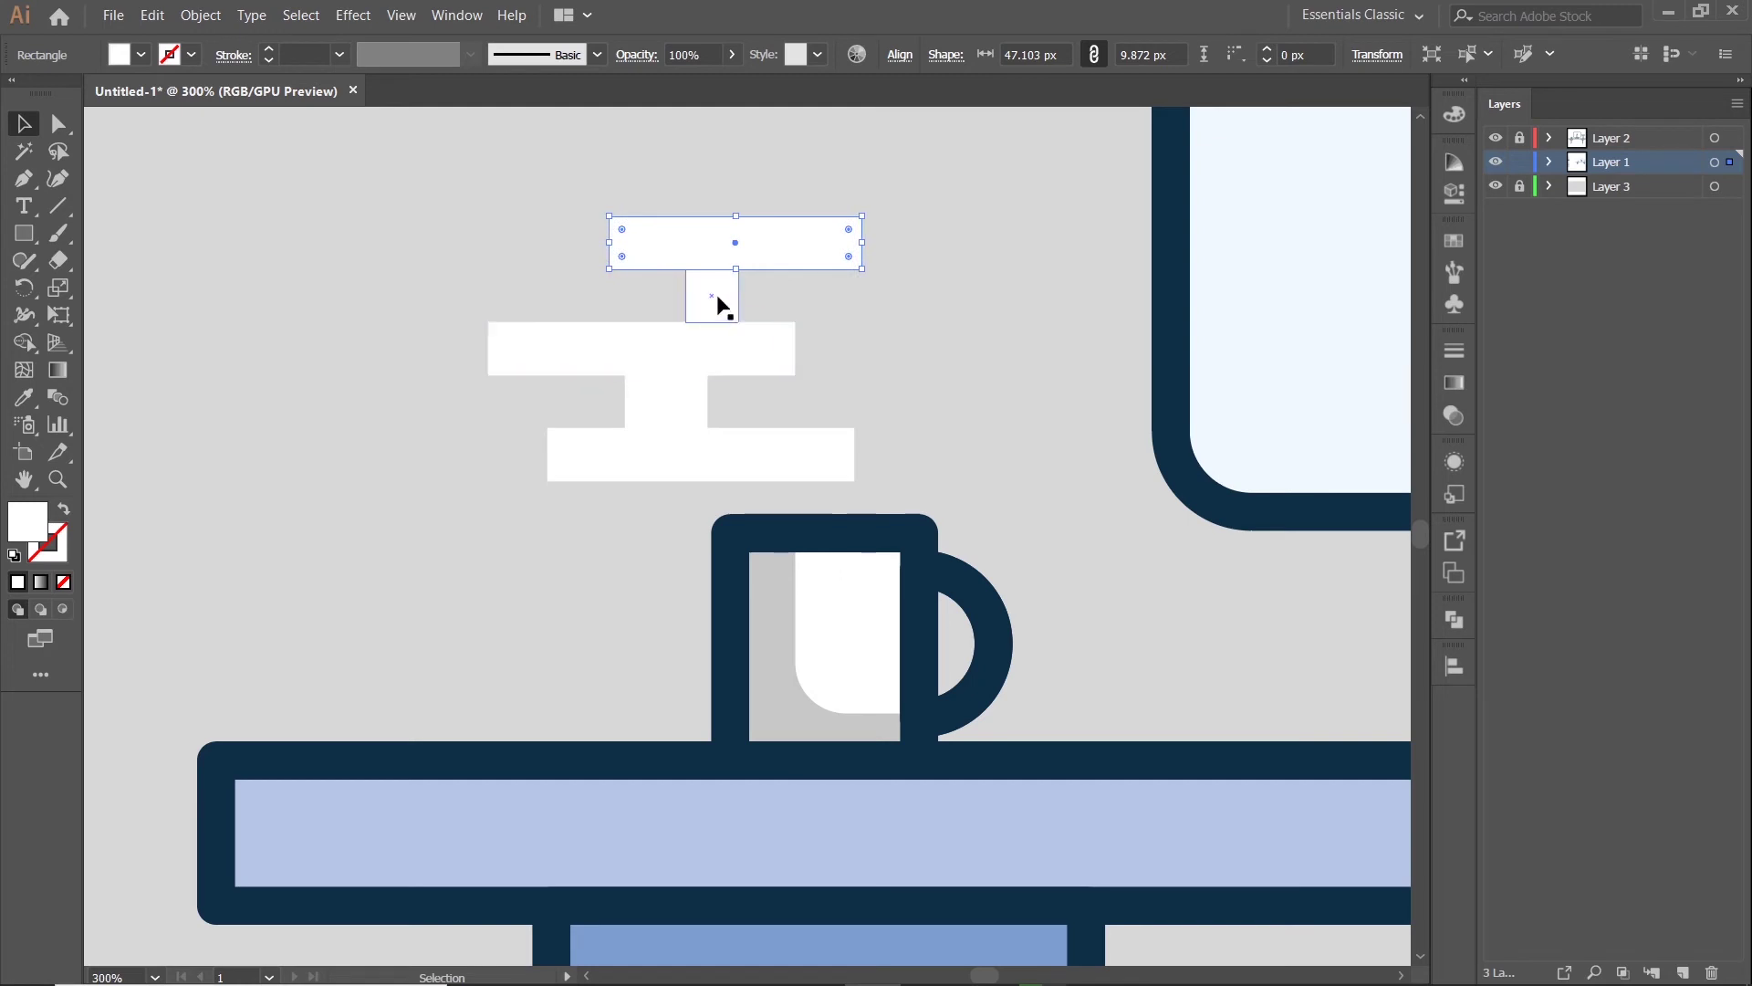
{"action": "left_click", "coordinate": [713, 299], "text": "shift"}
{"action": "left_click", "coordinate": [701, 354], "text": "shift"}
{"action": "left_click", "coordinate": [699, 401], "text": "shift"}
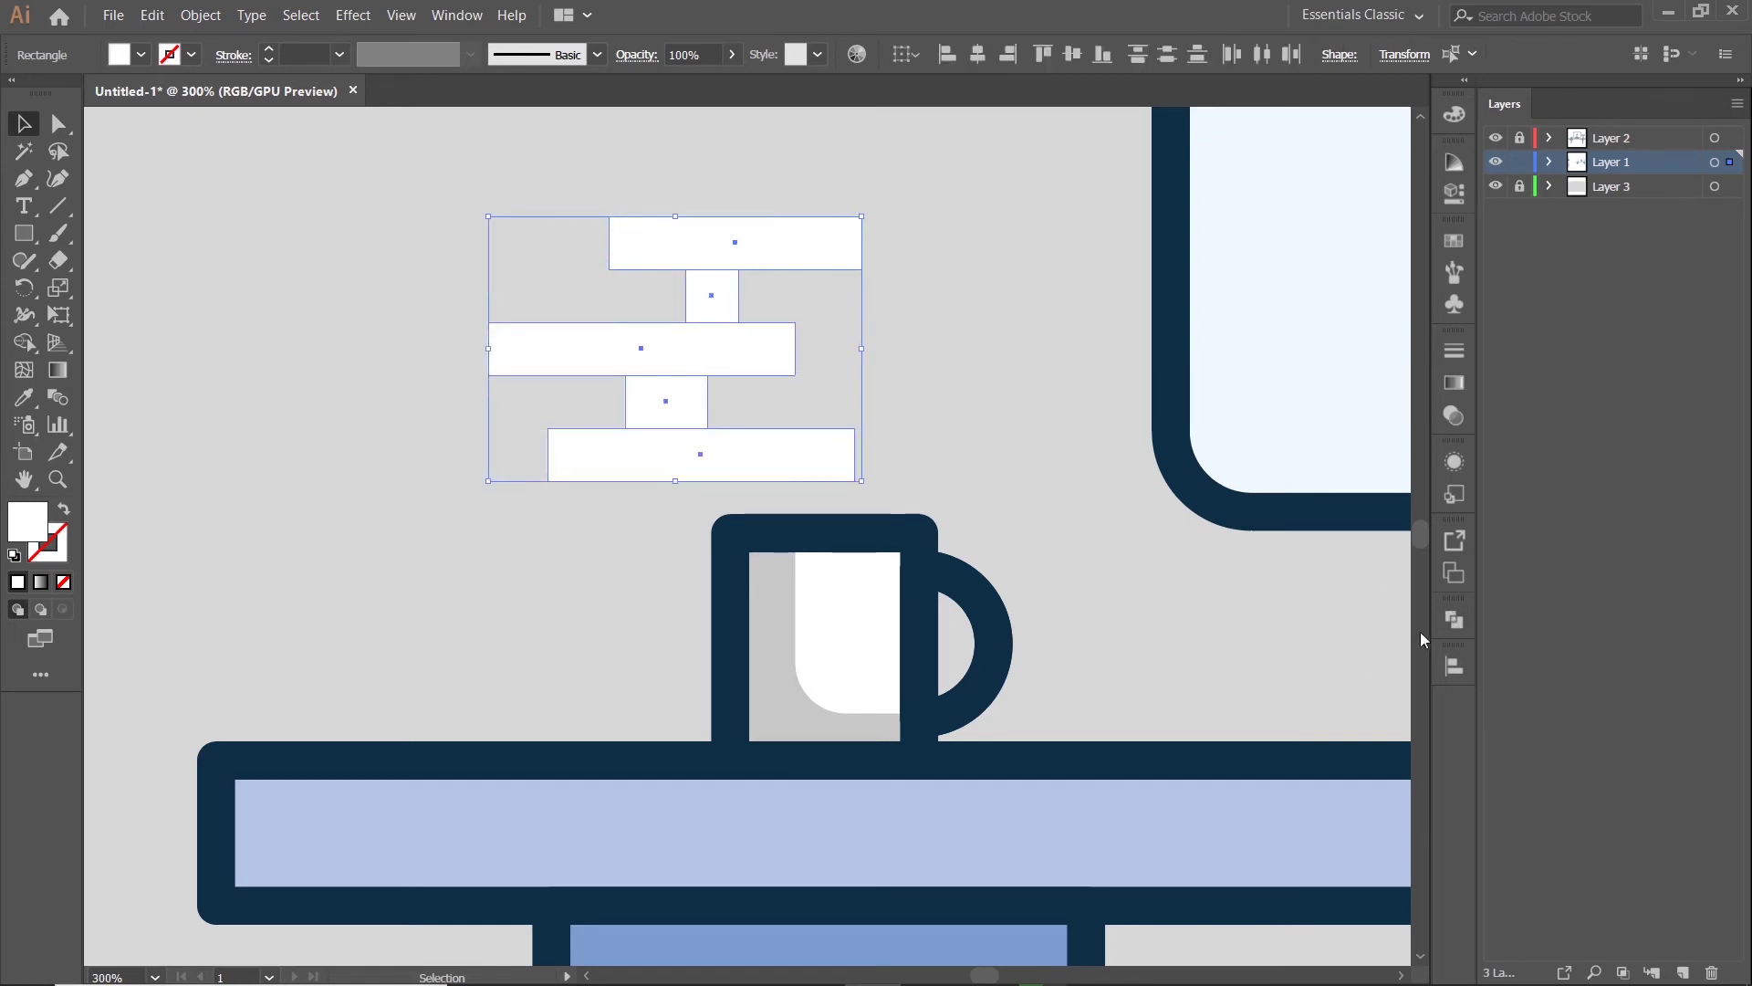
- Unite the five bars with Pathfinder and round every corner of the steam shape
{"action": "key", "text": "ctrl+shift+F9"}
{"action": "left_click", "coordinate": [1185, 726]}
{"action": "left_click", "coordinate": [1394, 610]}
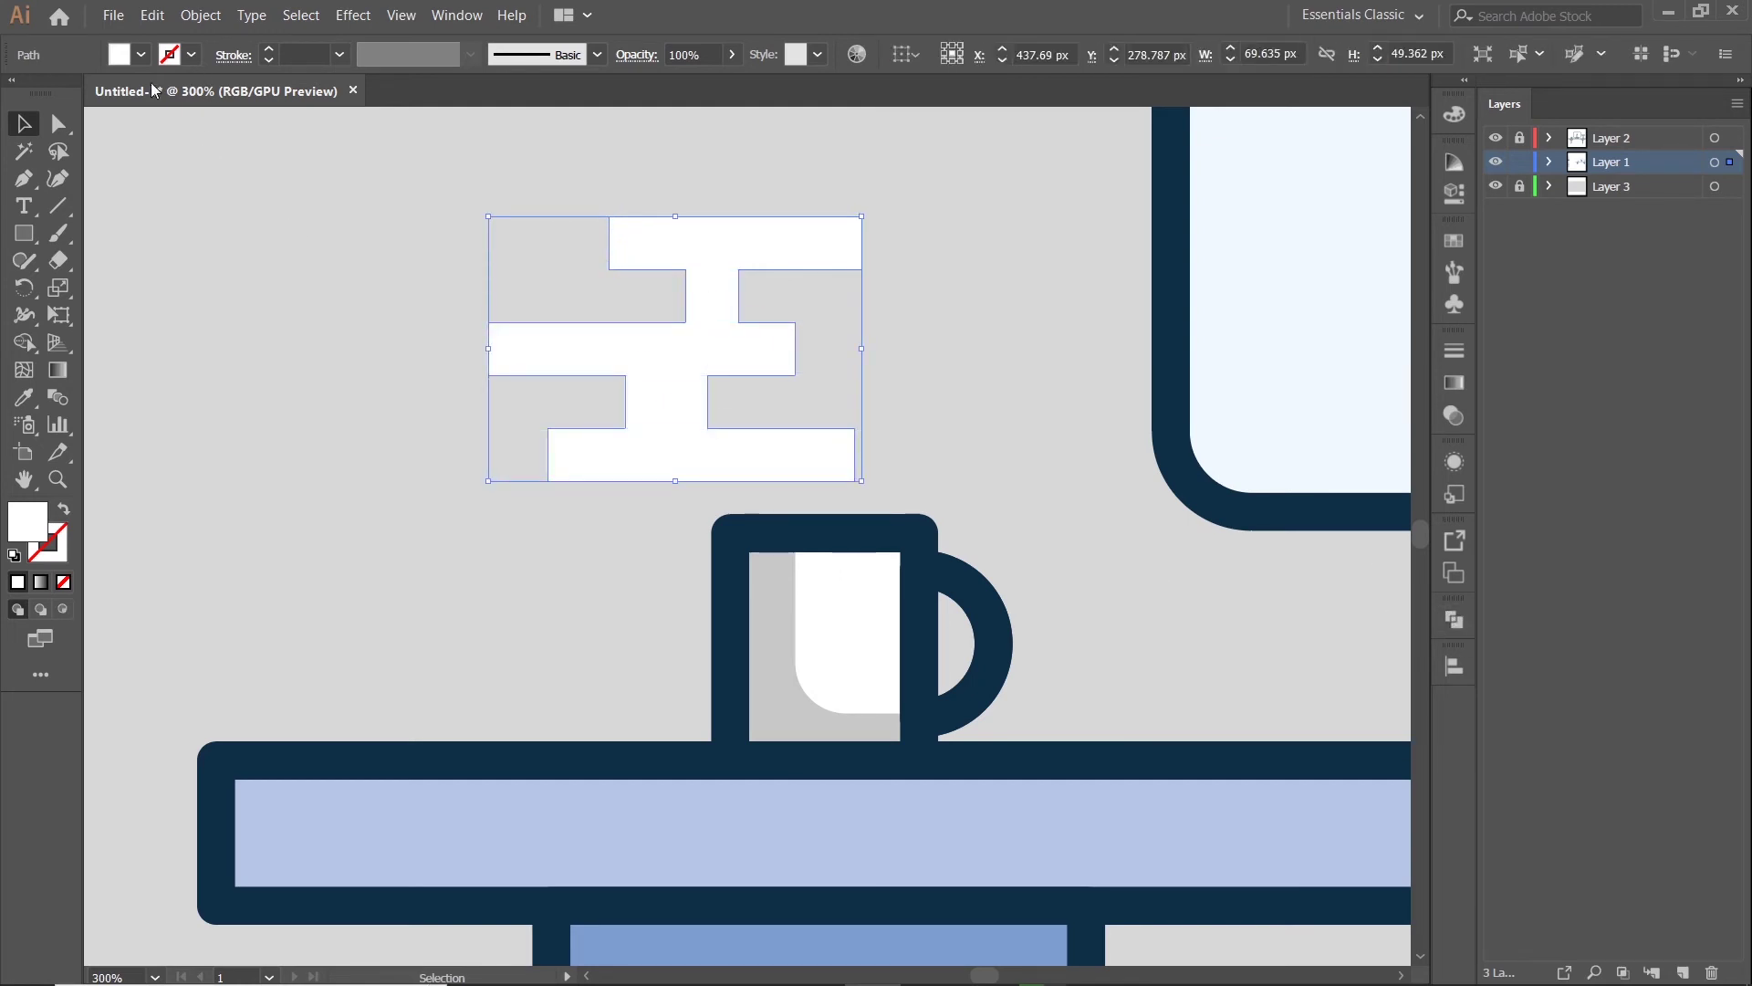
{"action": "key", "text": "a"}
{"action": "left_click_drag", "start_coordinate": [623, 234], "coordinate": [716, 247]}
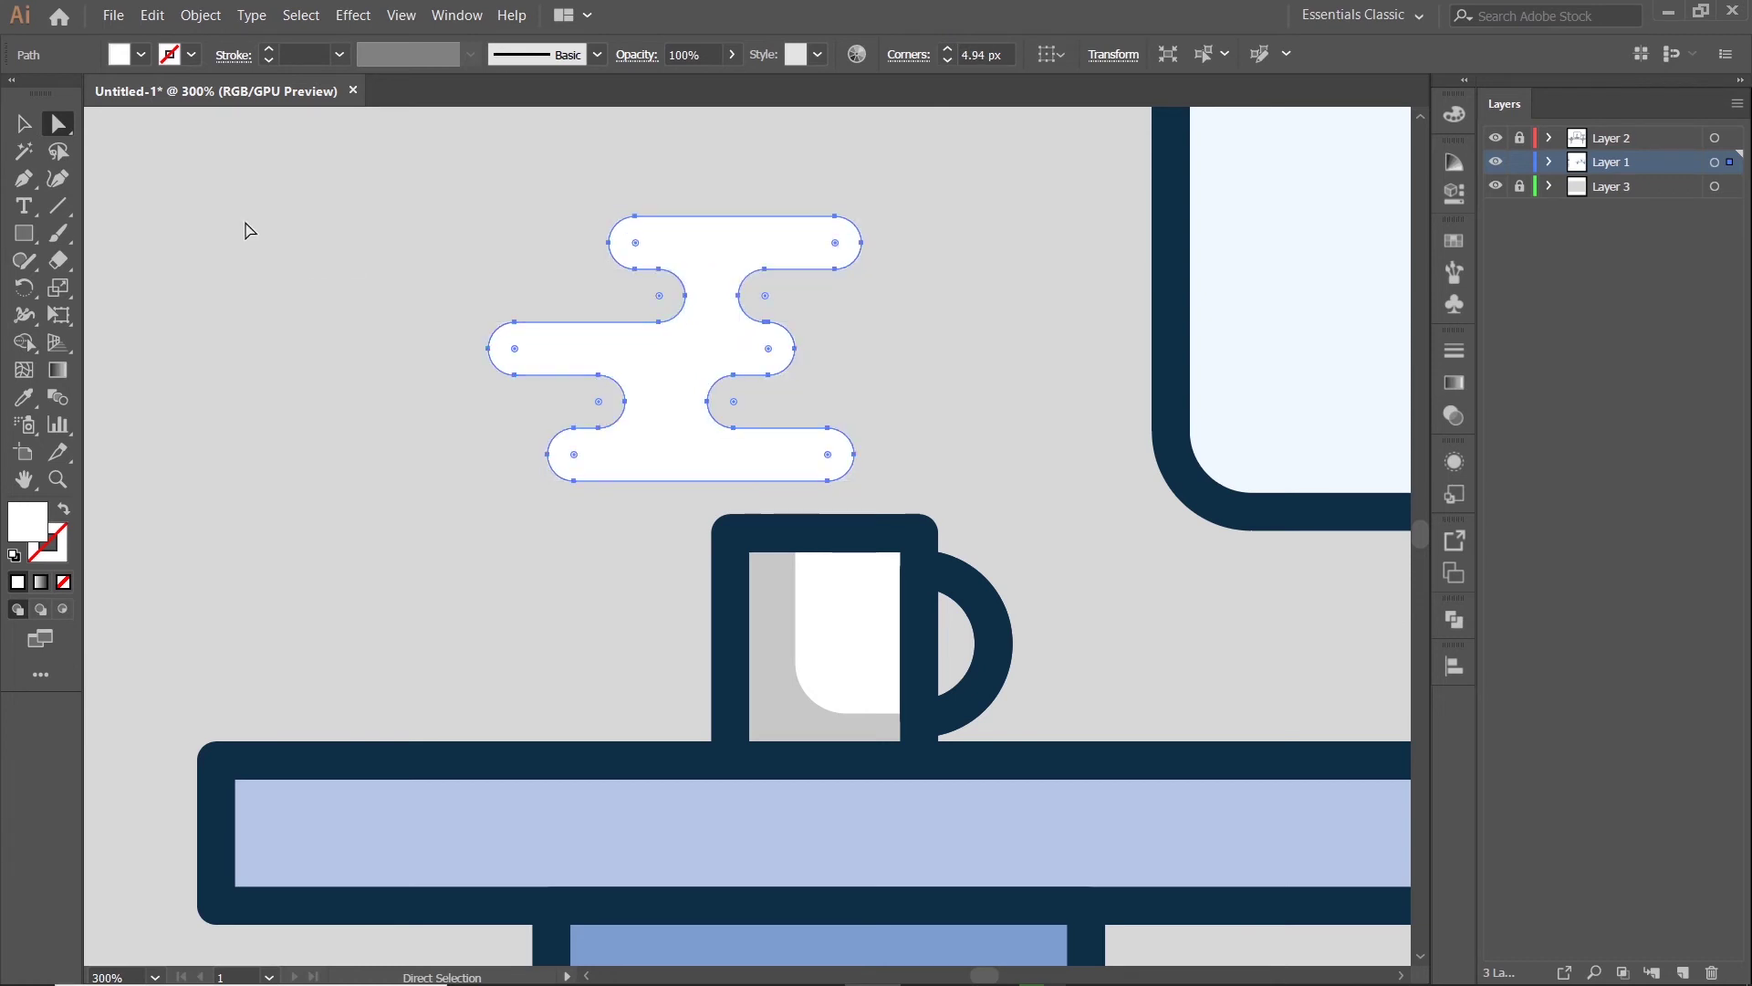
{"action": "key", "text": "v"}
{"action": "left_click", "coordinate": [302, 228]}
{"action": "key", "text": "ctrl+1"}
{"action": "scroll", "coordinate": [524, 560], "scroll_direction": "down", "scroll_amount": 2}
- Draw a small white circle above the lamp for the note head
{"action": "left_click_drag", "start_coordinate": [1260, 556], "coordinate": [1166, 469]}
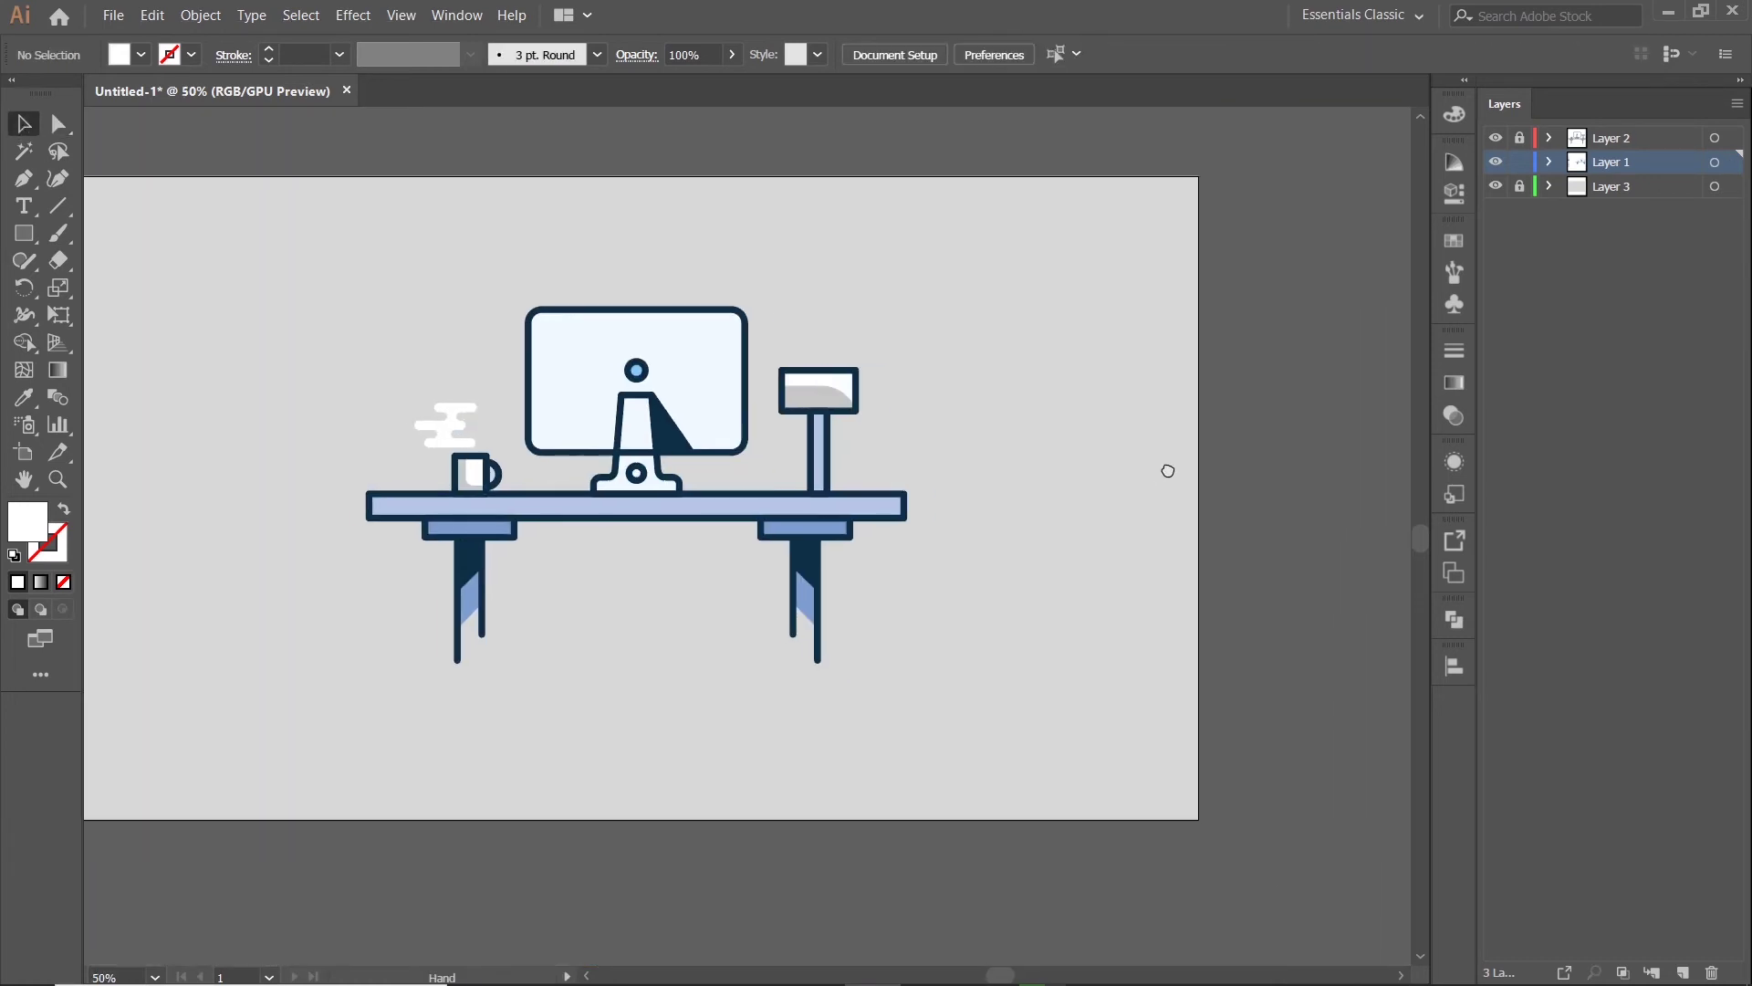
{"action": "scroll", "coordinate": [955, 387], "scroll_direction": "up", "scroll_amount": 3}
{"action": "left_click_drag", "start_coordinate": [955, 388], "coordinate": [857, 340]}
{"action": "left_click_drag", "start_coordinate": [28, 236], "coordinate": [117, 286]}
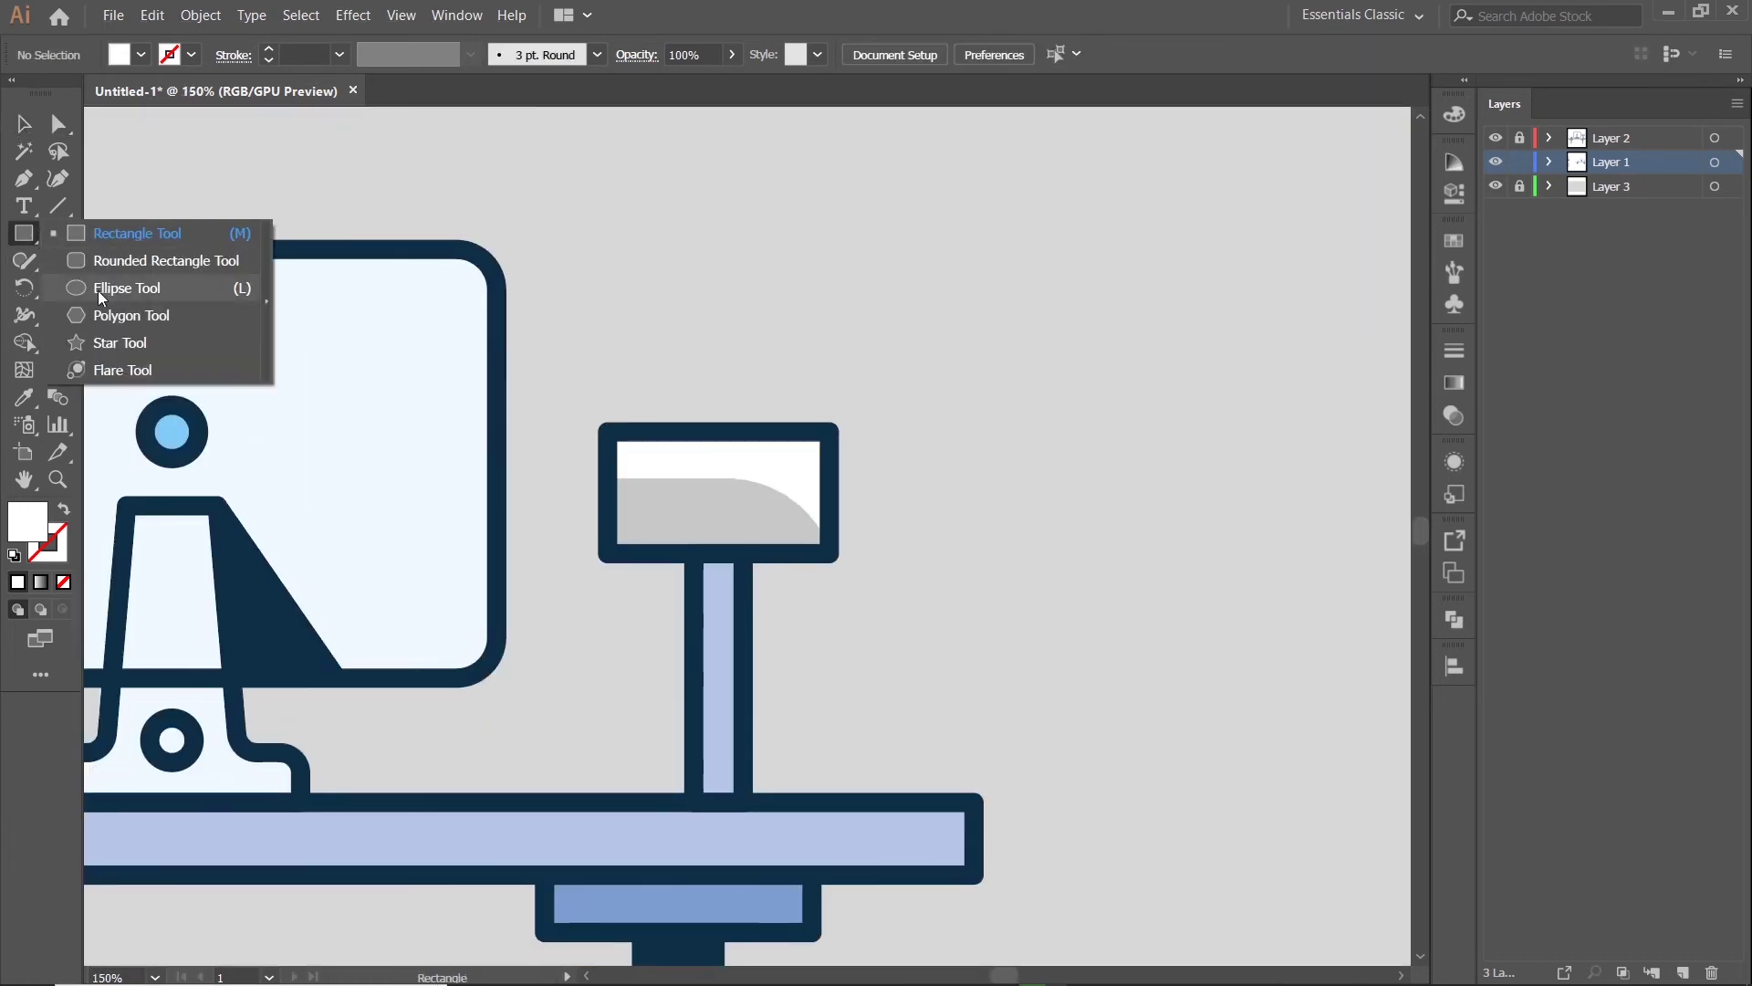
{"action": "left_click_drag", "start_coordinate": [708, 300], "coordinate": [757, 350]}
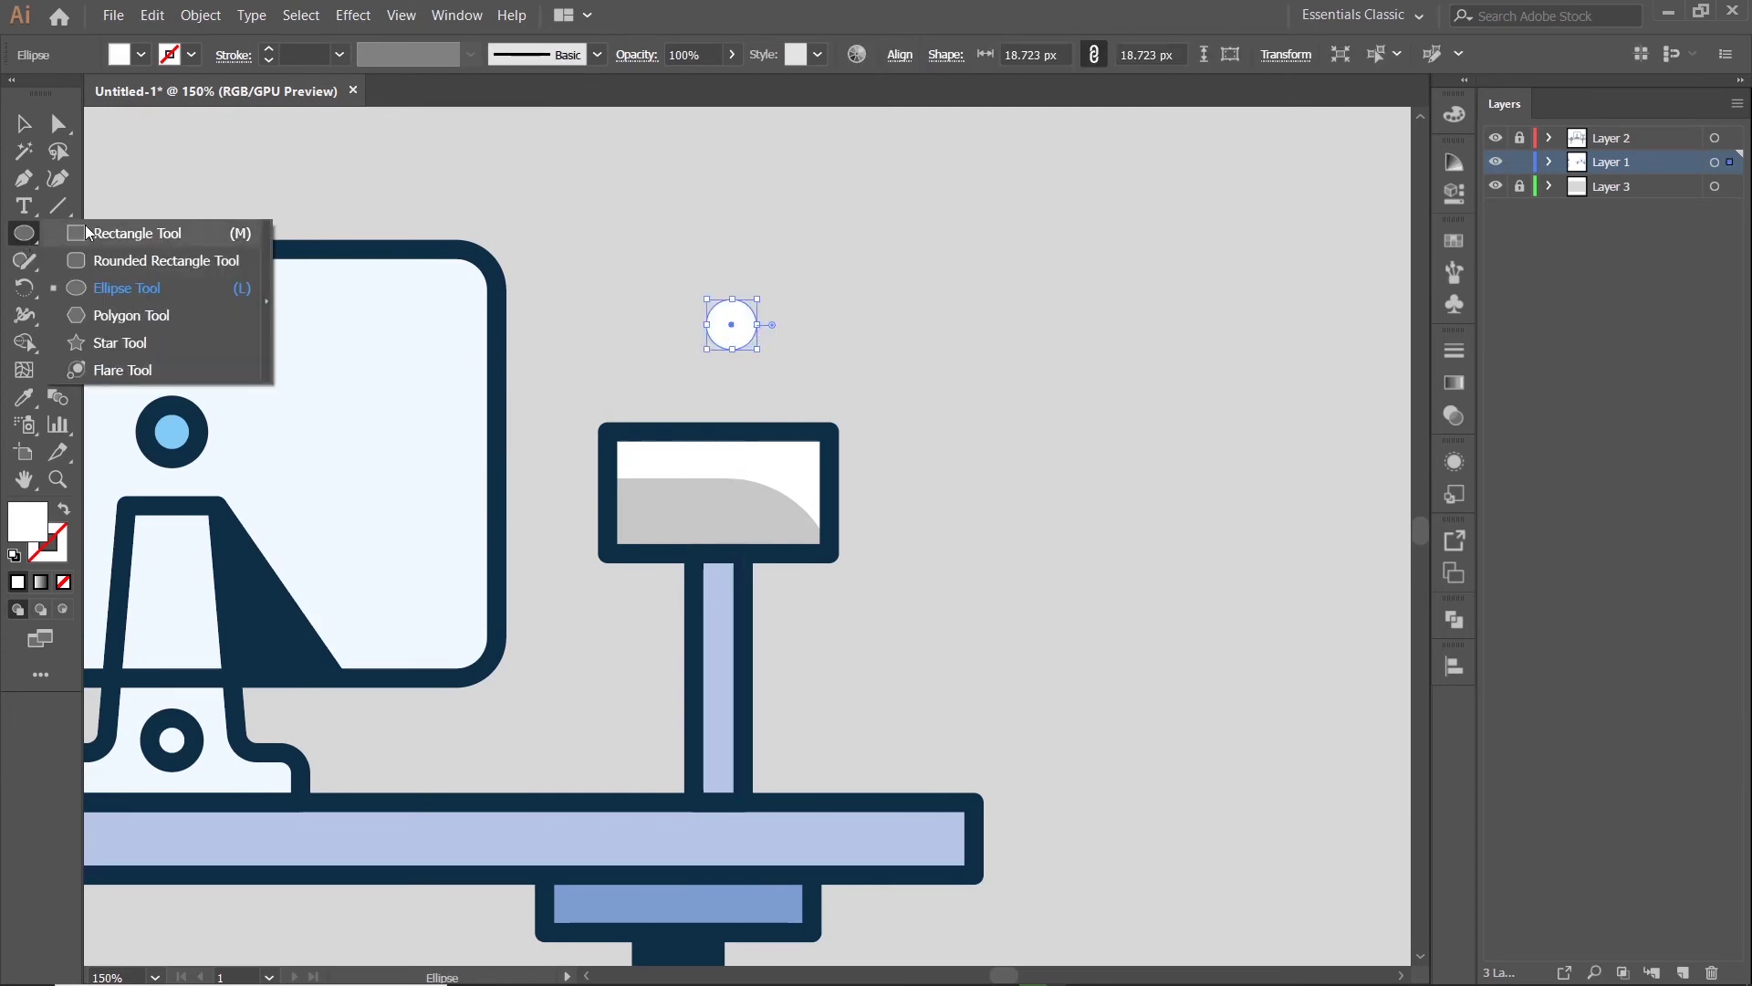
- Draw a tall thin stem rectangle and lengthen it down to the circle
{"action": "left_click_drag", "start_coordinate": [28, 237], "coordinate": [101, 235]}
{"action": "left_click_drag", "start_coordinate": [750, 303], "coordinate": [769, 381]}
{"action": "key", "text": "v"}
{"action": "key", "text": "ctrl+shift+a"}
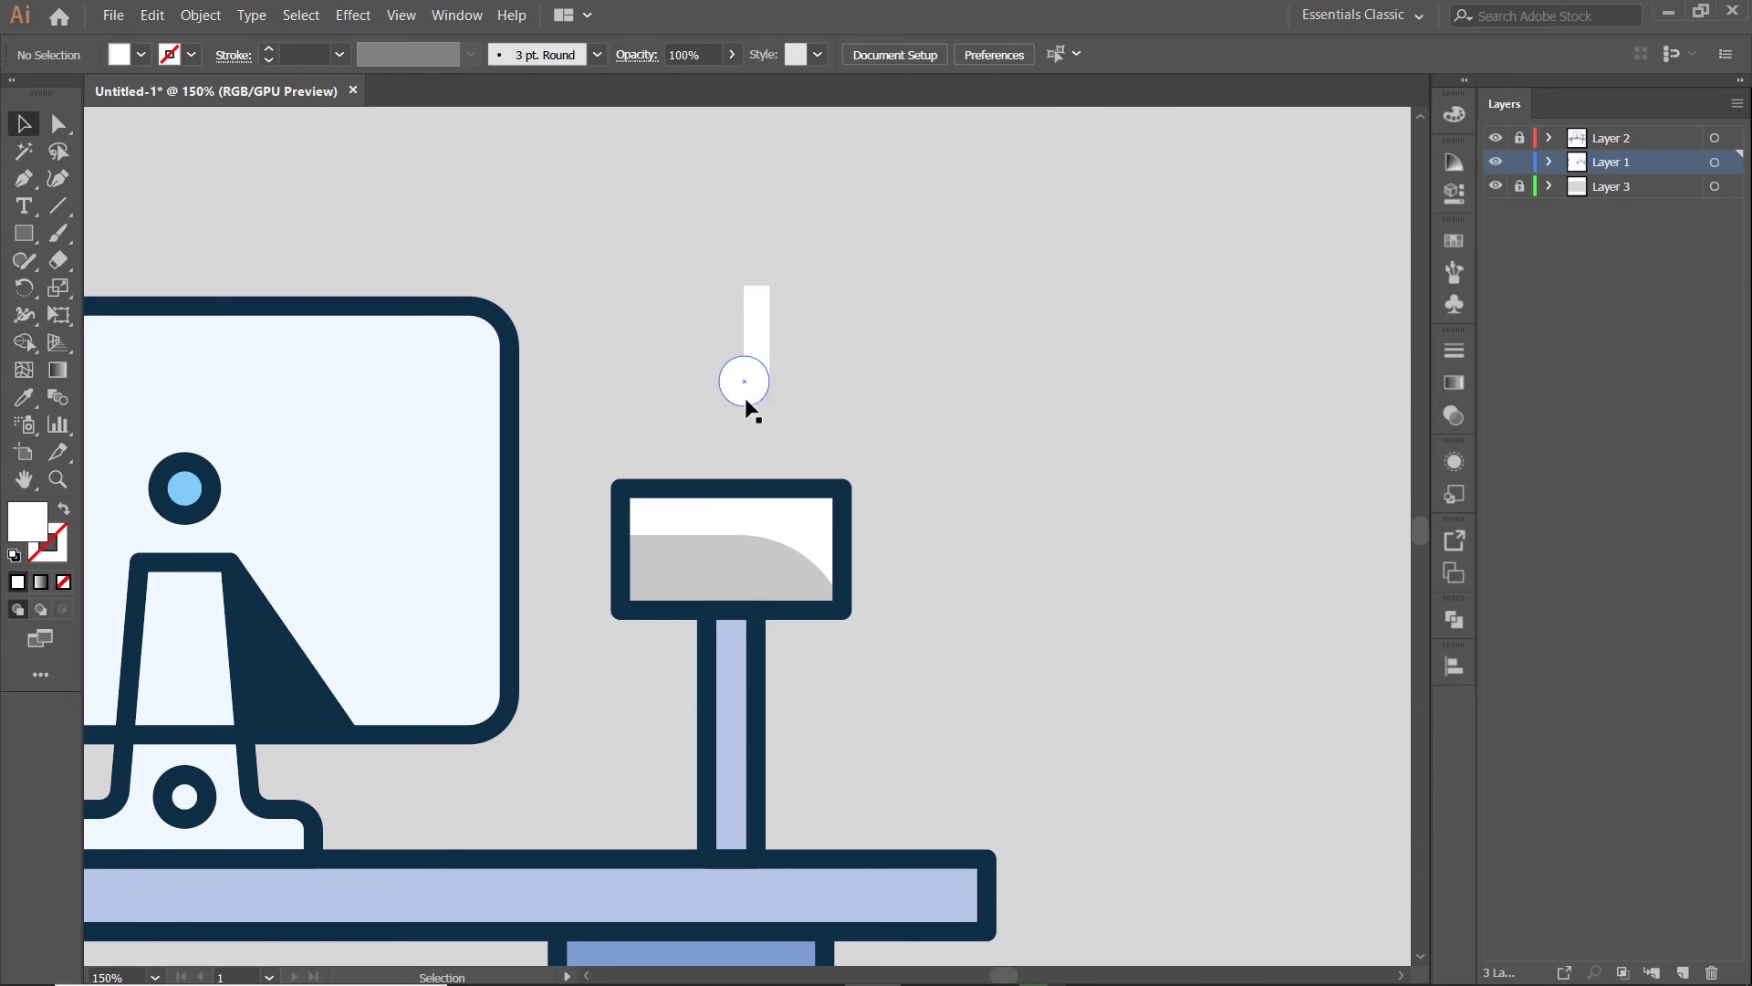
{"action": "scroll", "coordinate": [746, 408], "scroll_direction": "up", "scroll_amount": 2}
{"action": "scroll", "coordinate": [766, 346], "scroll_direction": "up", "scroll_amount": 1}
{"action": "left_click", "coordinate": [797, 250]}
{"action": "left_click_drag", "start_coordinate": [783, 372], "coordinate": [783, 401]}
{"action": "left_click", "coordinate": [901, 436]}
- Enlarge the circle into the note head, then bring the stem to front and narrow it
{"action": "scroll", "coordinate": [900, 436], "scroll_direction": "down", "scroll_amount": 2}
{"action": "scroll", "coordinate": [901, 436], "scroll_direction": "down", "scroll_amount": 1}
{"action": "scroll", "coordinate": [901, 436], "scroll_direction": "up", "scroll_amount": 1}
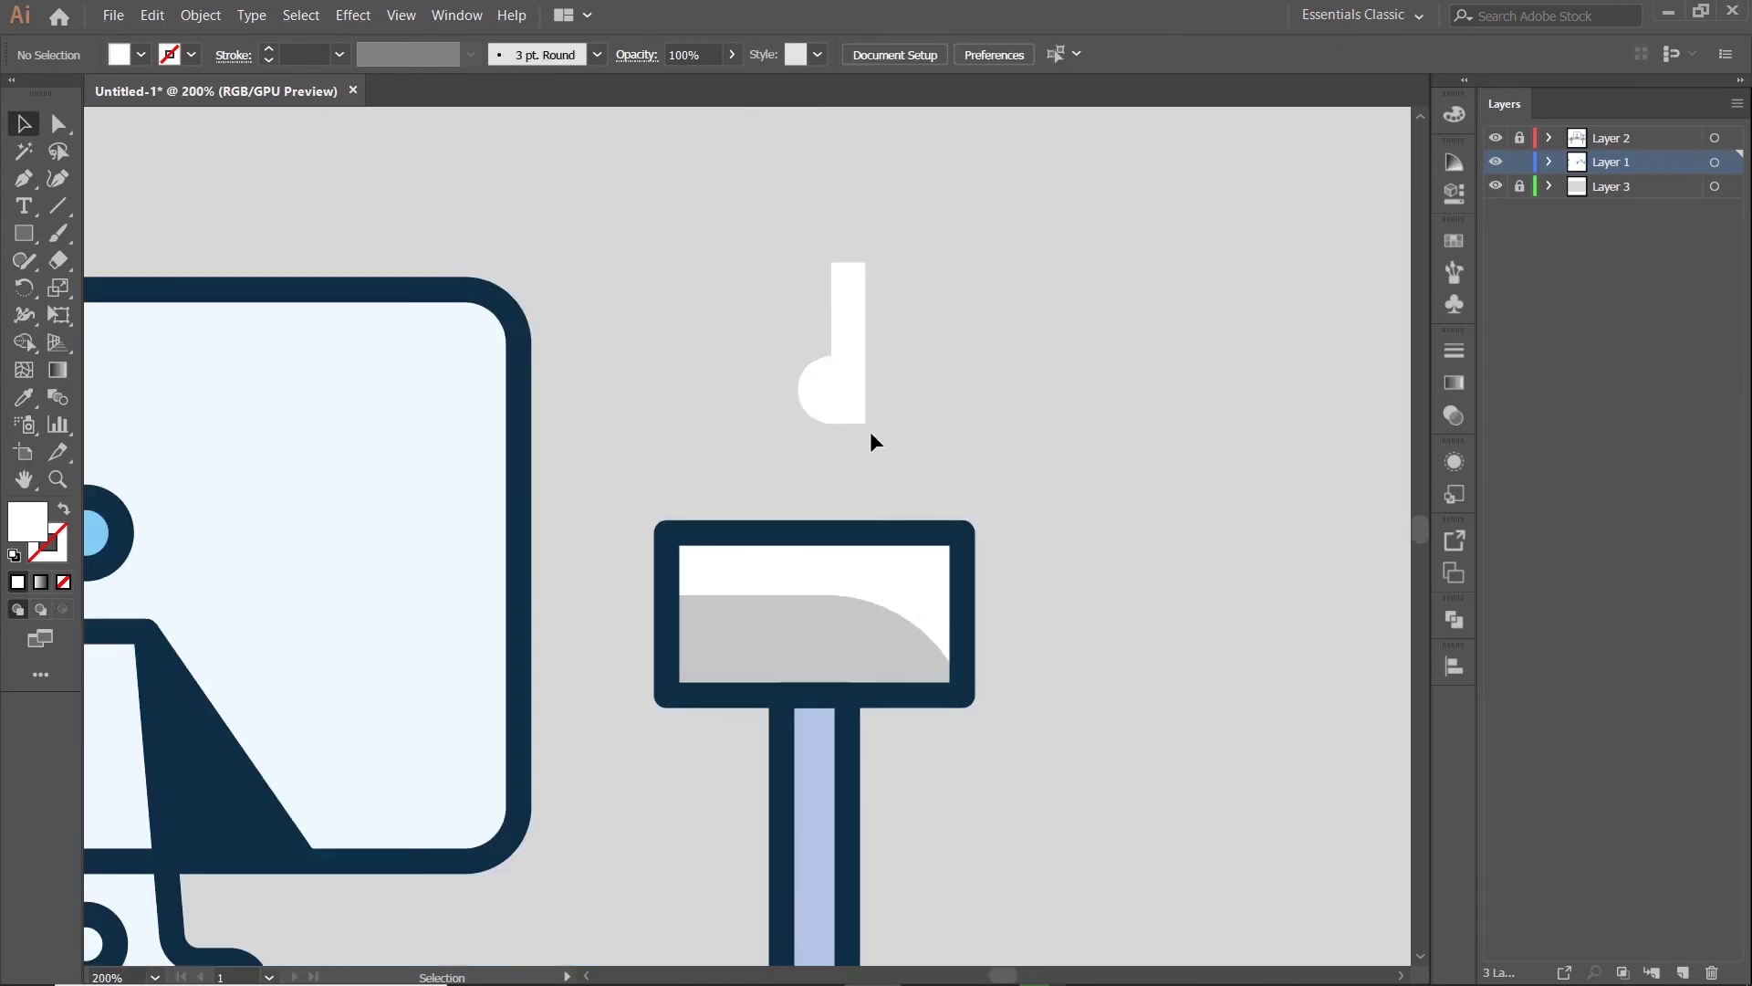
{"action": "scroll", "coordinate": [821, 392], "scroll_direction": "up", "scroll_amount": 2}
{"action": "left_click", "coordinate": [821, 391]}
{"action": "left_click_drag", "start_coordinate": [772, 316], "coordinate": [765, 306]}
{"action": "left_click", "coordinate": [1065, 362]}
{"action": "left_click", "coordinate": [856, 266]}
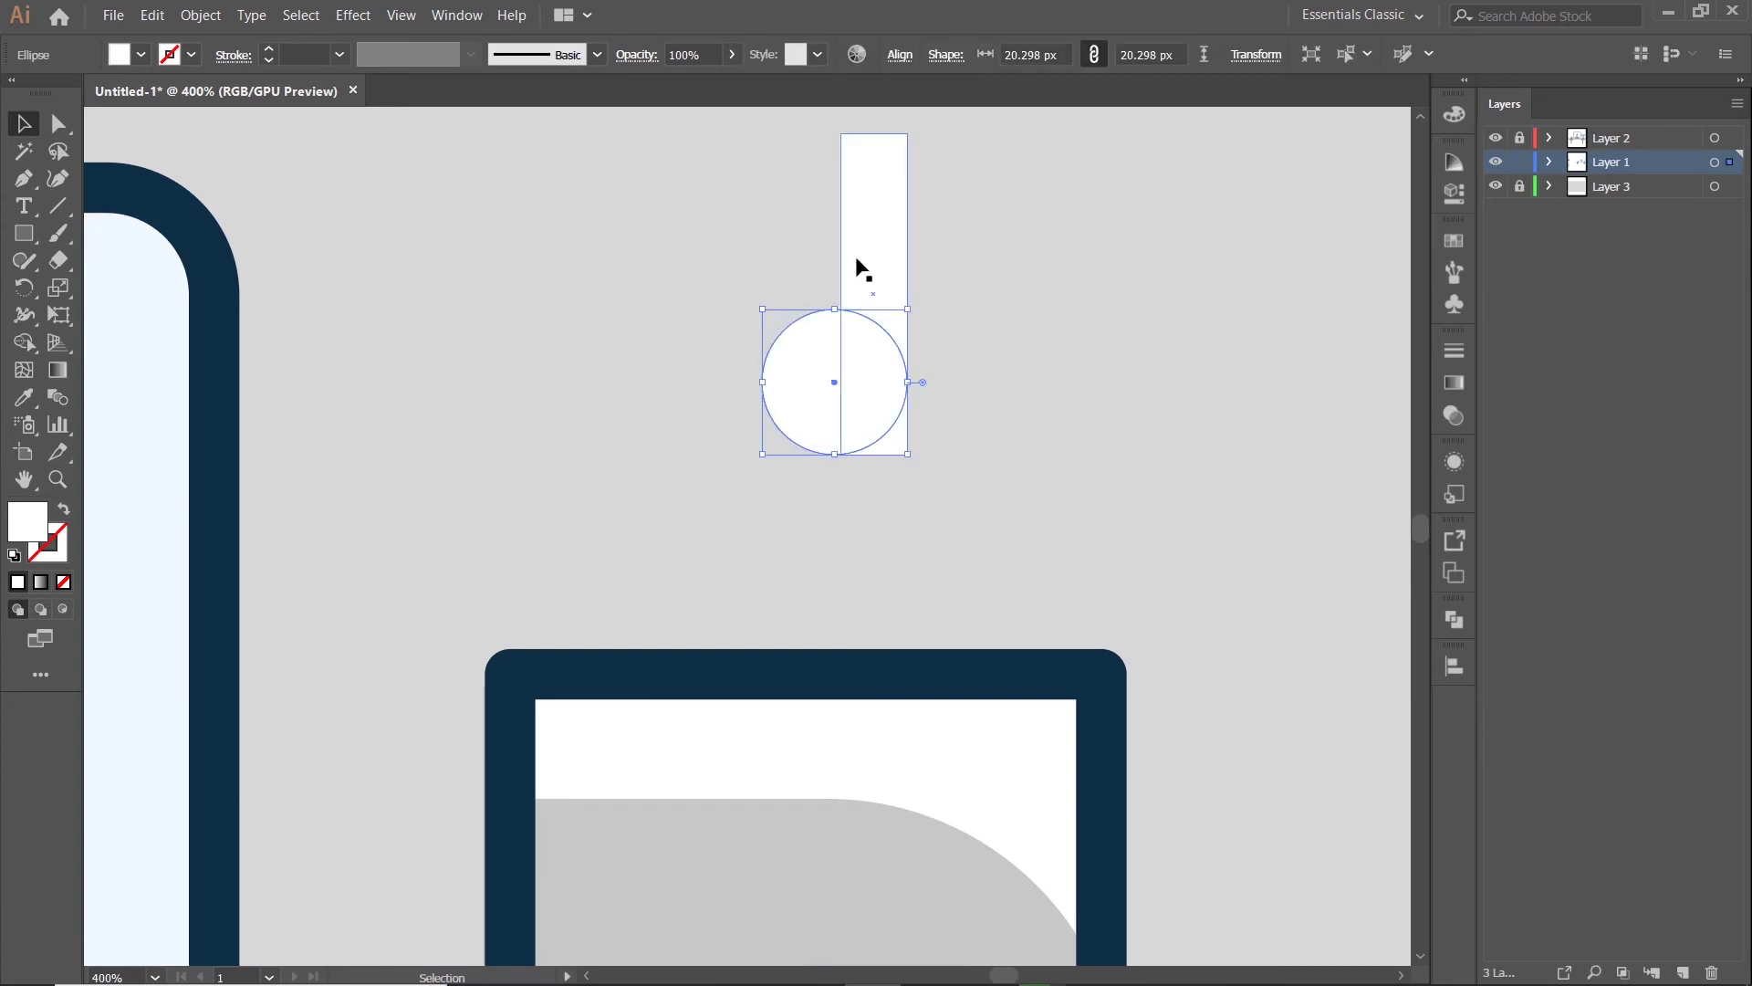
{"action": "key", "text": "ctrl+shift+bracketright"}
{"action": "left_click_drag", "start_coordinate": [837, 290], "coordinate": [860, 290]}
- Draw a small flag bar across the top of the stem
{"action": "scroll", "coordinate": [912, 374], "scroll_direction": "up", "scroll_amount": 2}
{"action": "scroll", "coordinate": [867, 363], "scroll_direction": "right", "scroll_amount": 2}
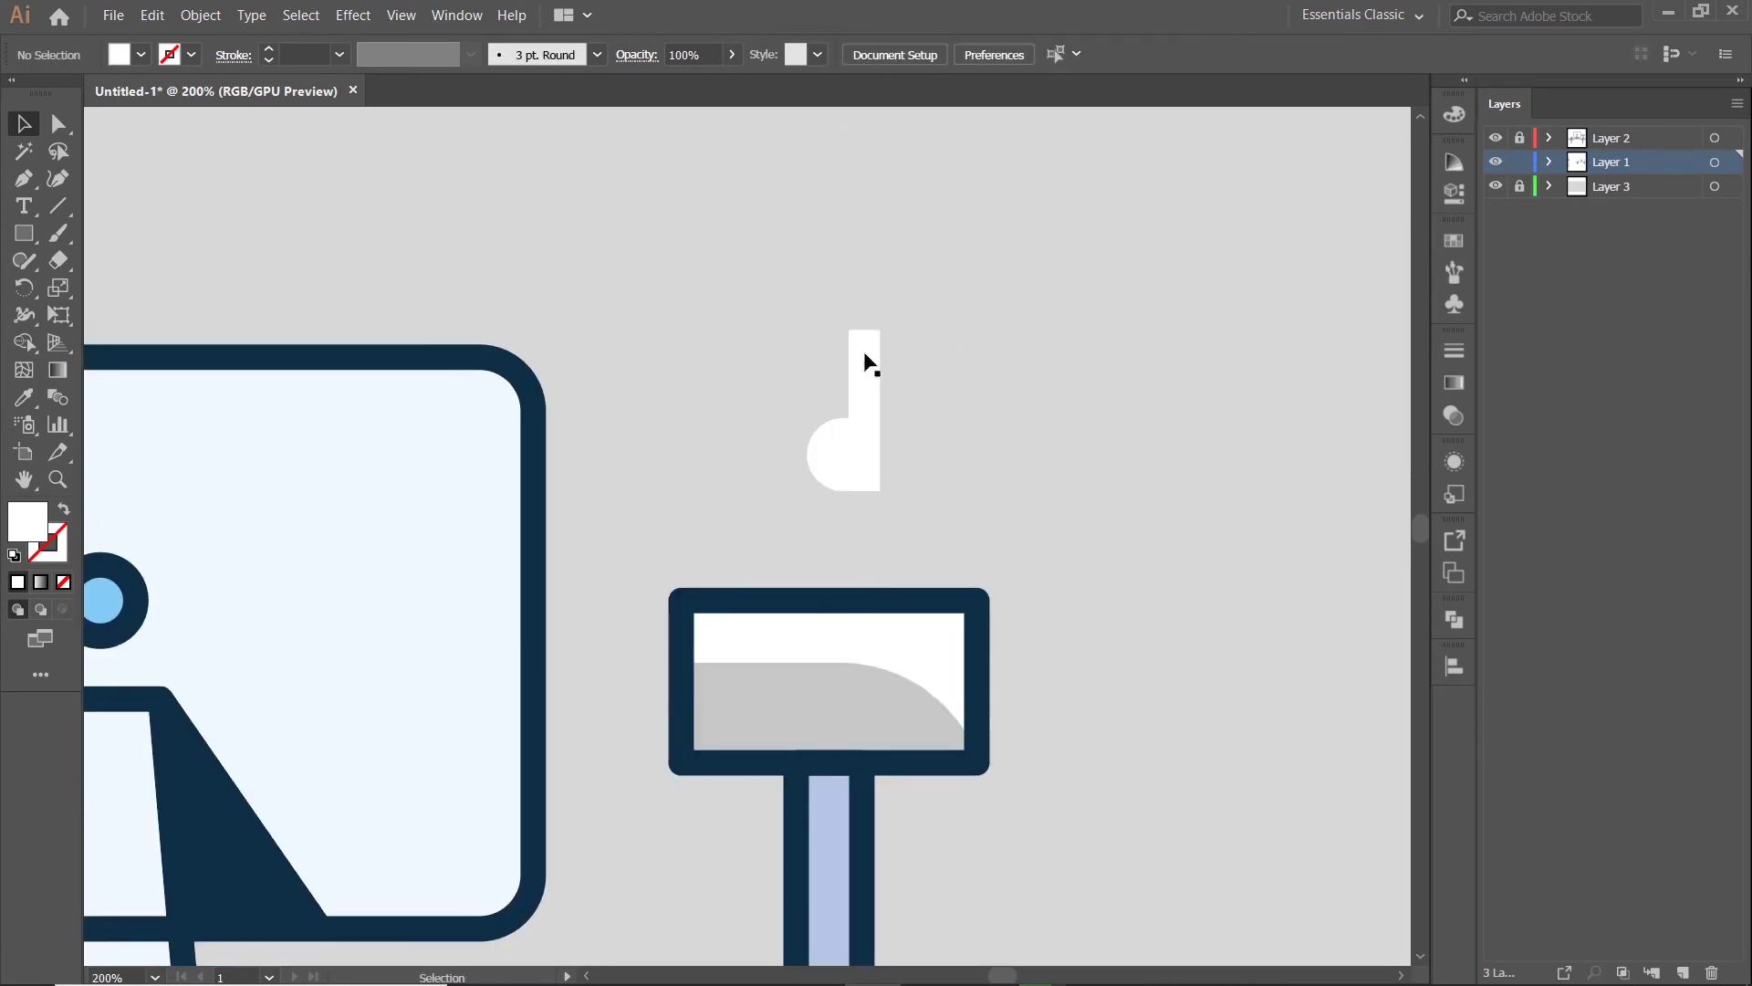
{"action": "left_click", "coordinate": [24, 232]}
{"action": "scroll", "coordinate": [912, 347], "scroll_direction": "up", "scroll_amount": 1}
{"action": "scroll", "coordinate": [1003, 378], "scroll_direction": "up", "scroll_amount": 1}
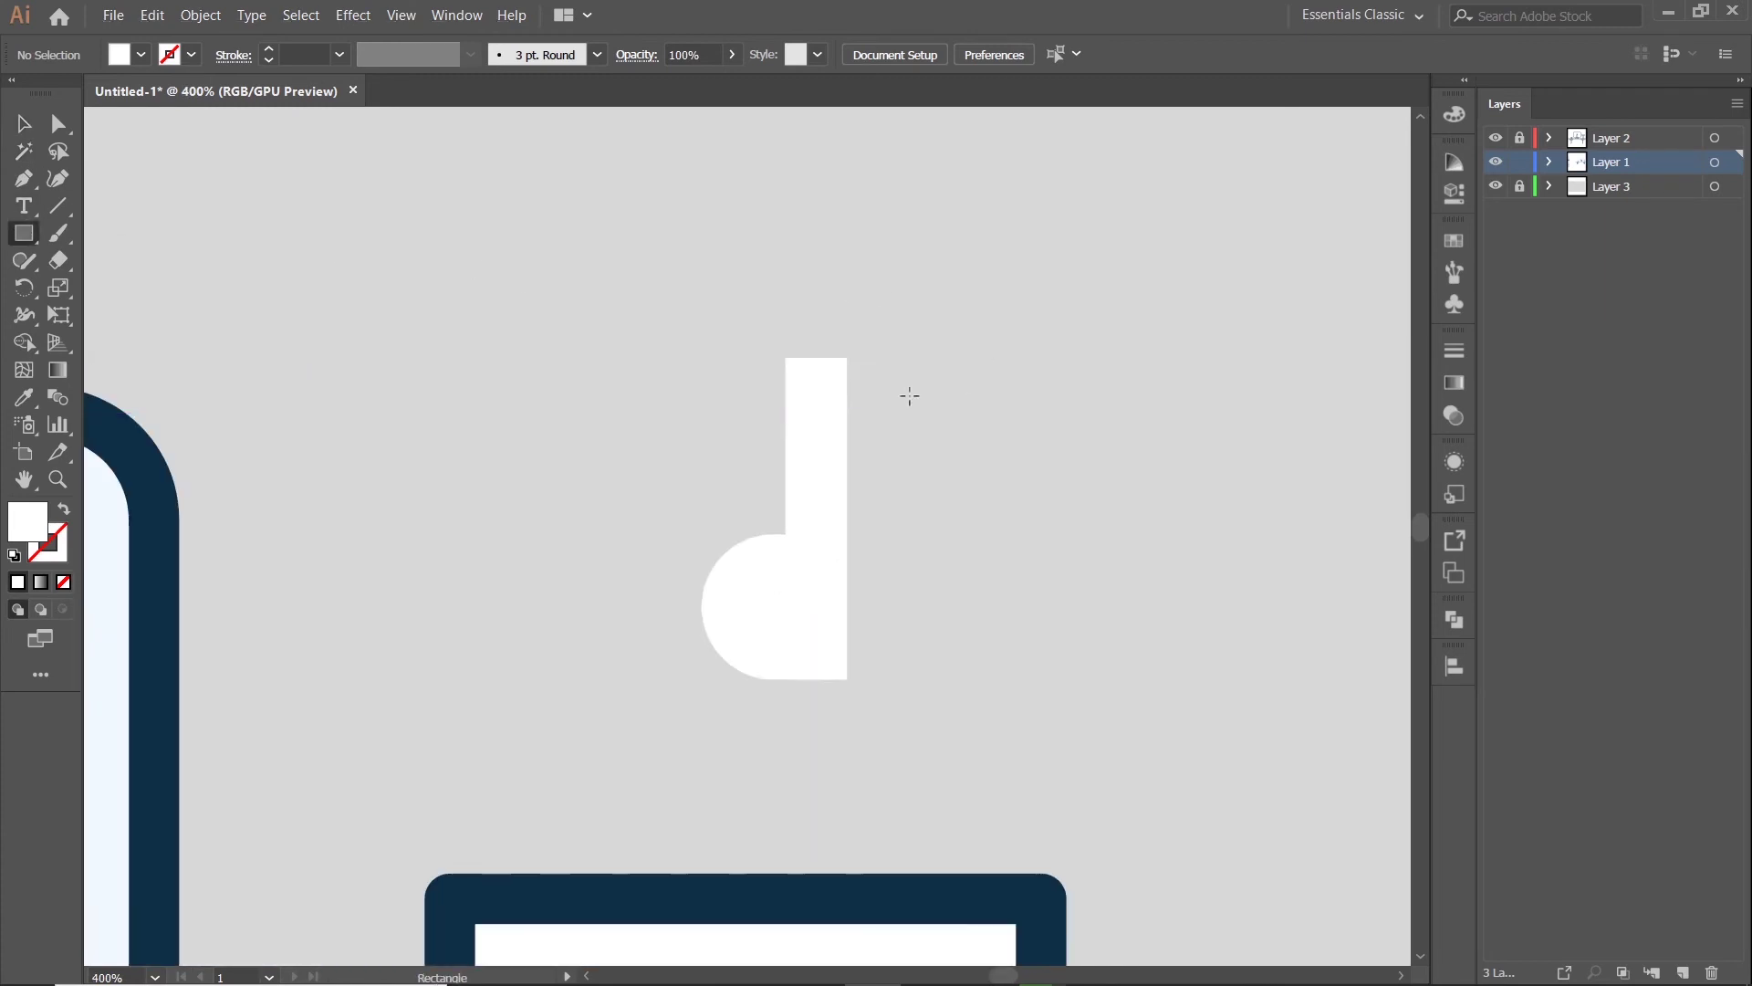
{"action": "left_click_drag", "start_coordinate": [786, 358], "coordinate": [904, 384]}
{"action": "key", "text": "v"}
{"action": "scroll", "coordinate": [895, 282], "scroll_direction": "down", "scroll_amount": 2}
{"action": "left_click", "coordinate": [928, 343]}
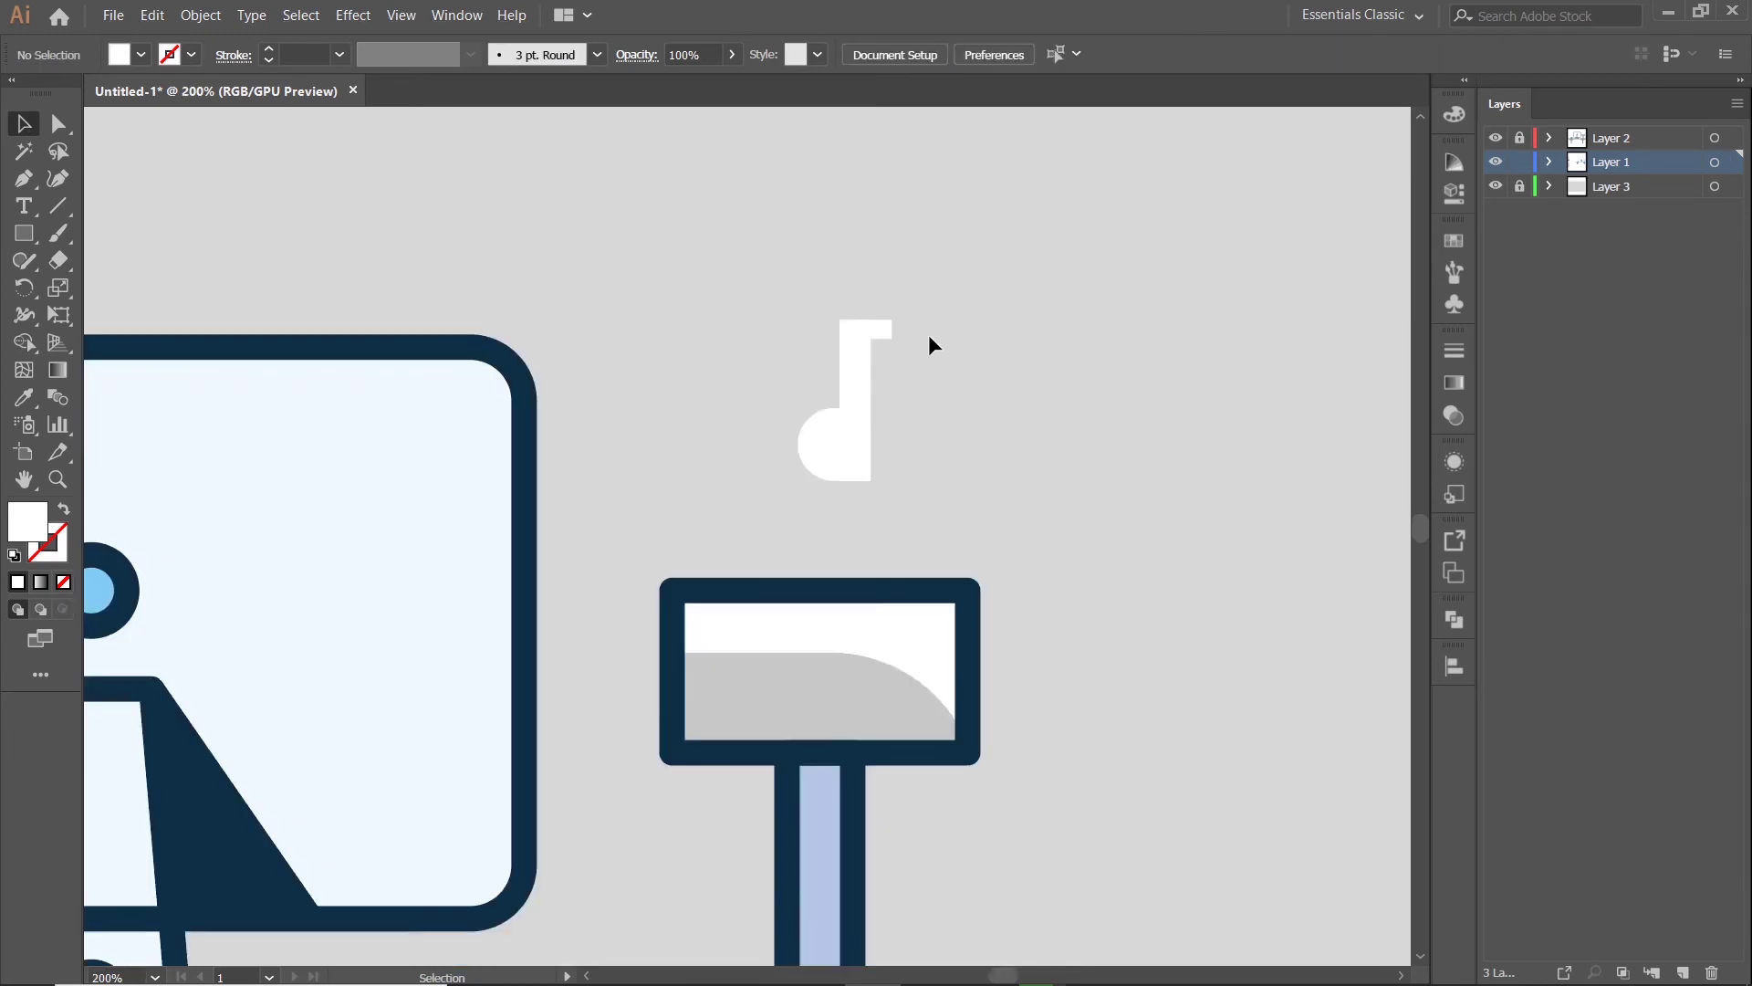
{"action": "left_click", "coordinate": [852, 401]}
{"action": "key", "text": "ctrl+equal"}
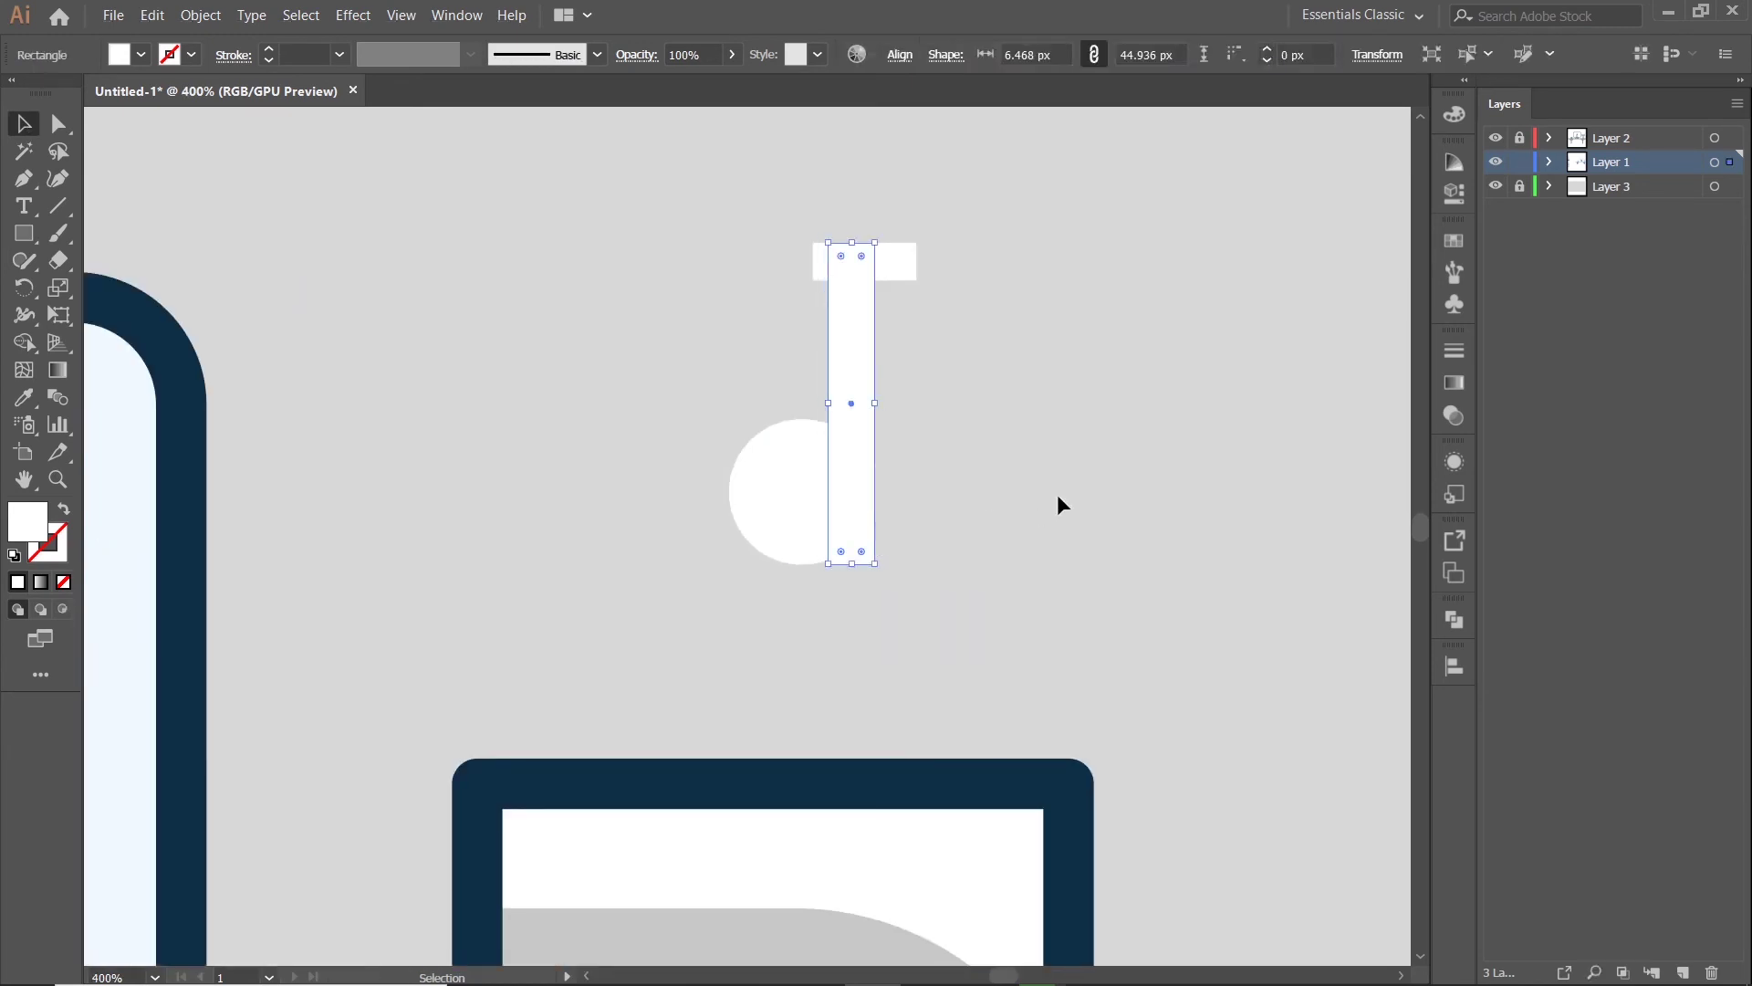
- Add an anchor on the stem bottom and pen-draw a patch filling the head-stem gap
{"action": "left_click", "coordinate": [25, 182]}
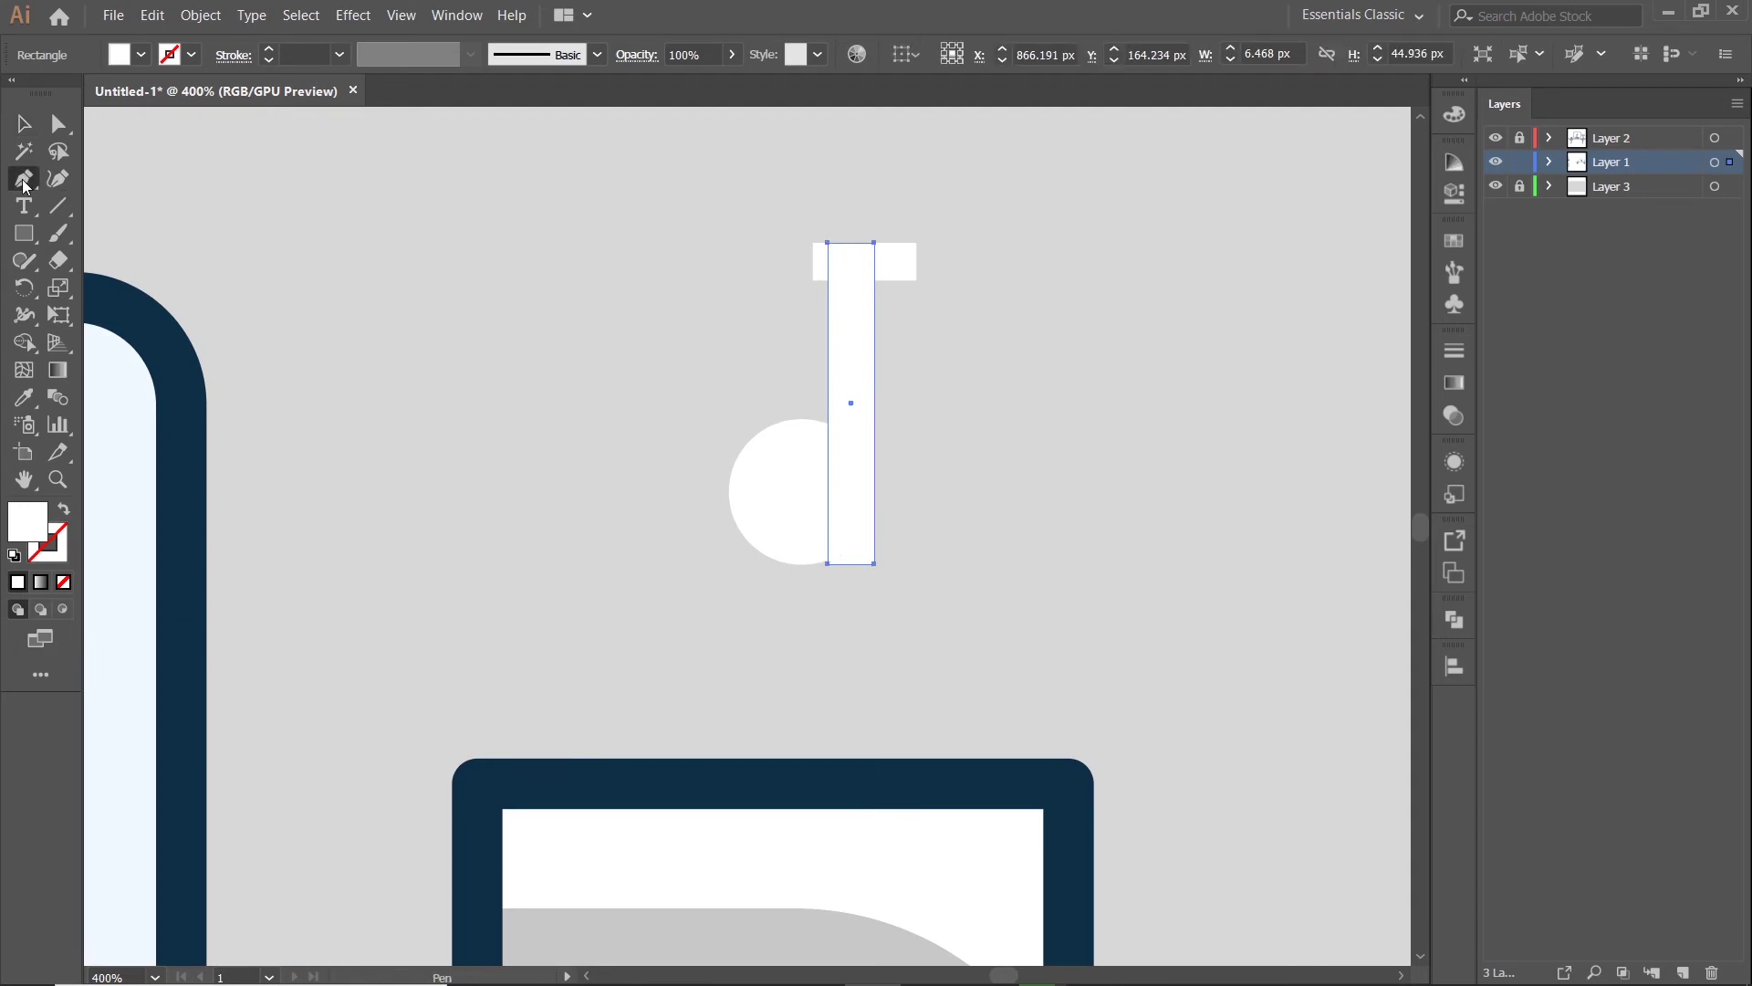
{"action": "scroll", "coordinate": [867, 584], "scroll_direction": "up", "scroll_amount": 2}
{"action": "left_click", "coordinate": [865, 551]}
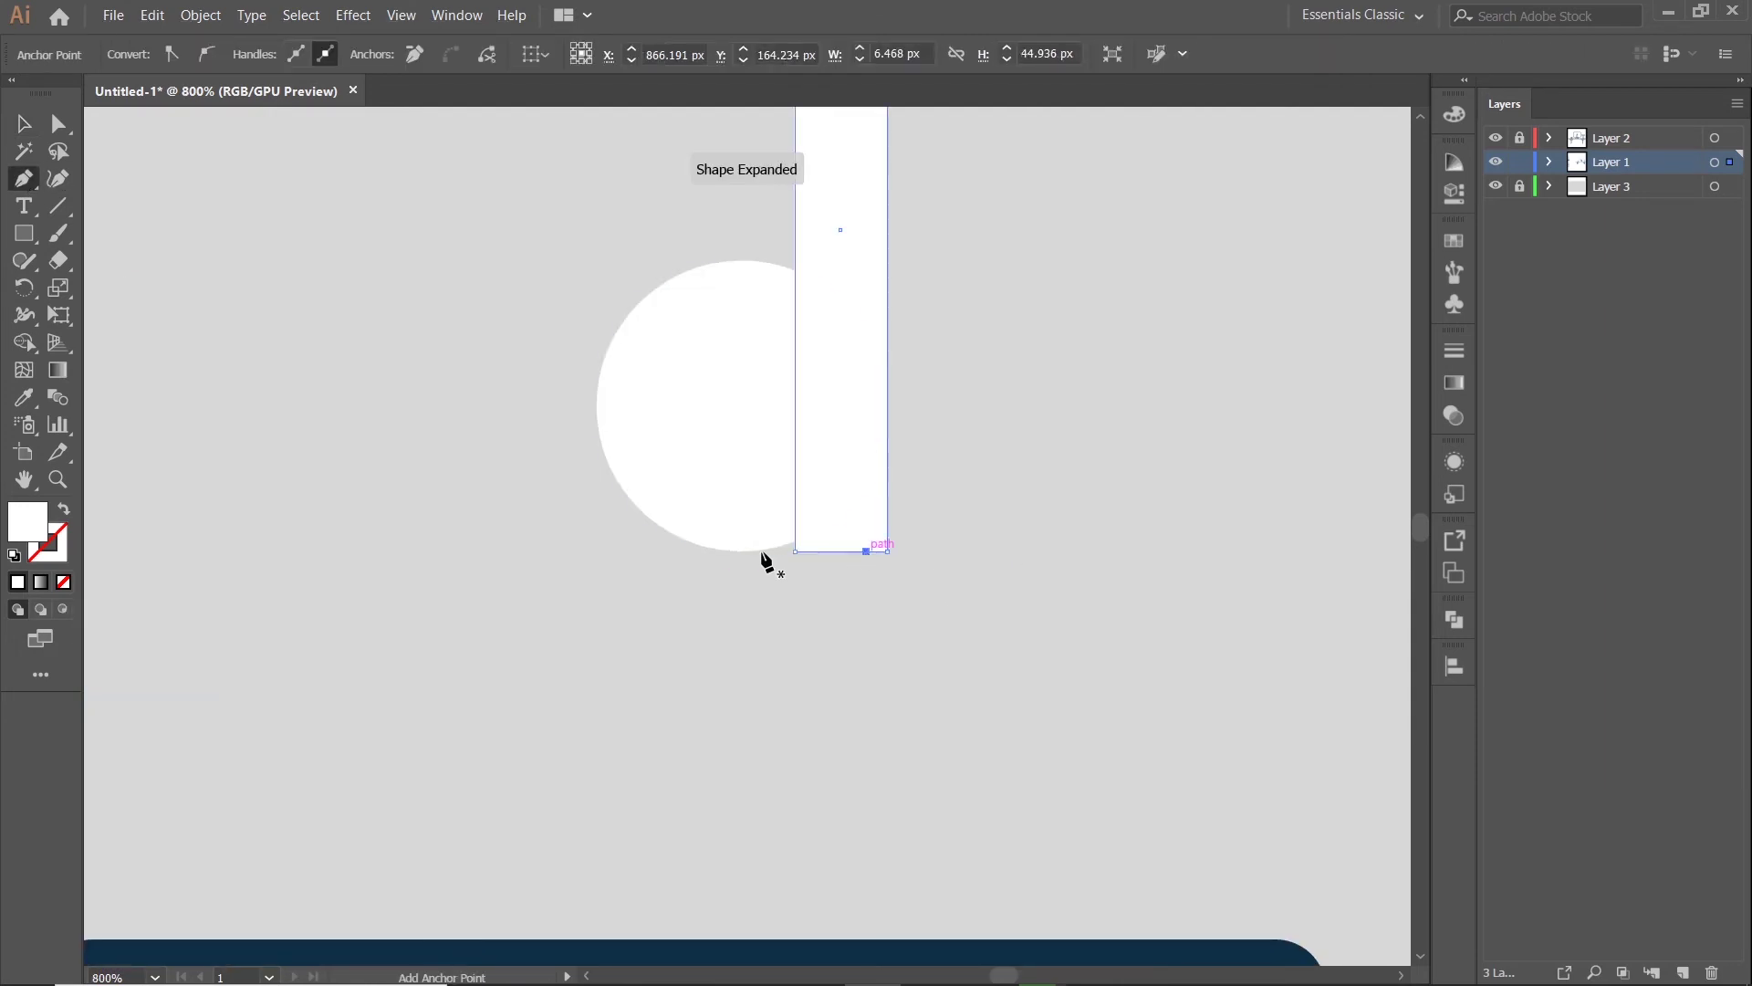
{"action": "left_click_drag", "start_coordinate": [724, 556], "coordinate": [755, 489]}
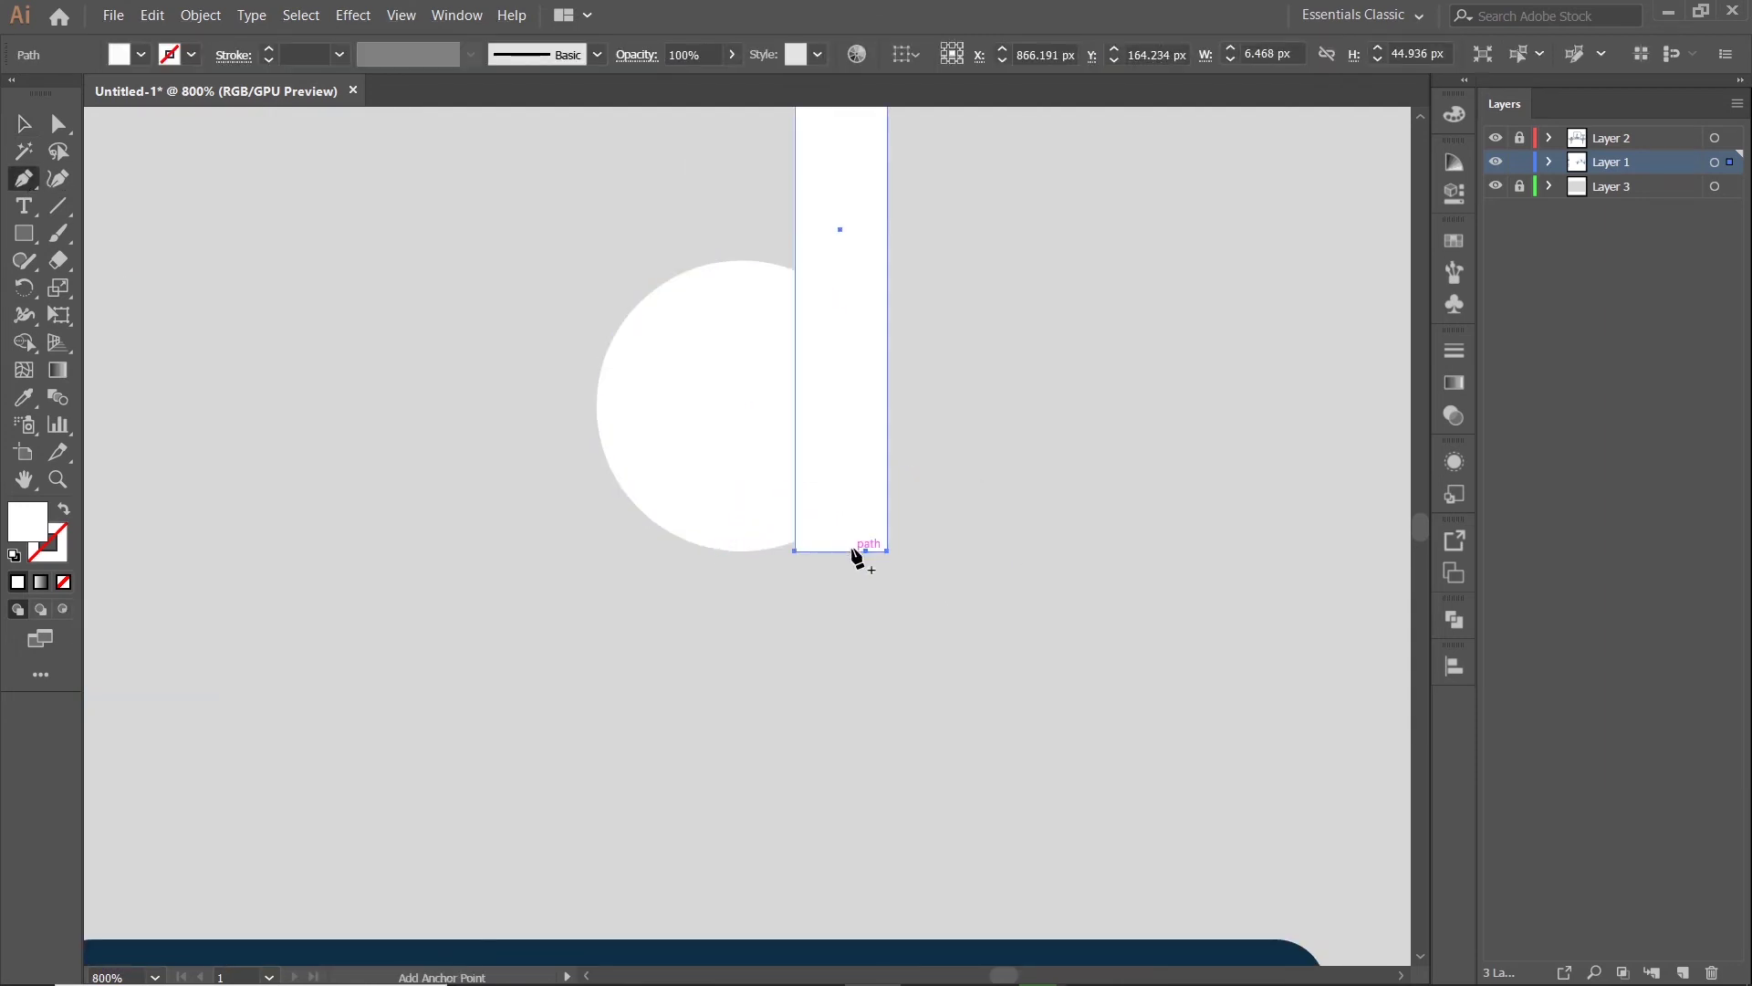
{"action": "left_click", "coordinate": [736, 551]}
{"action": "left_click", "coordinate": [742, 503]}
{"action": "left_click", "coordinate": [847, 491]}
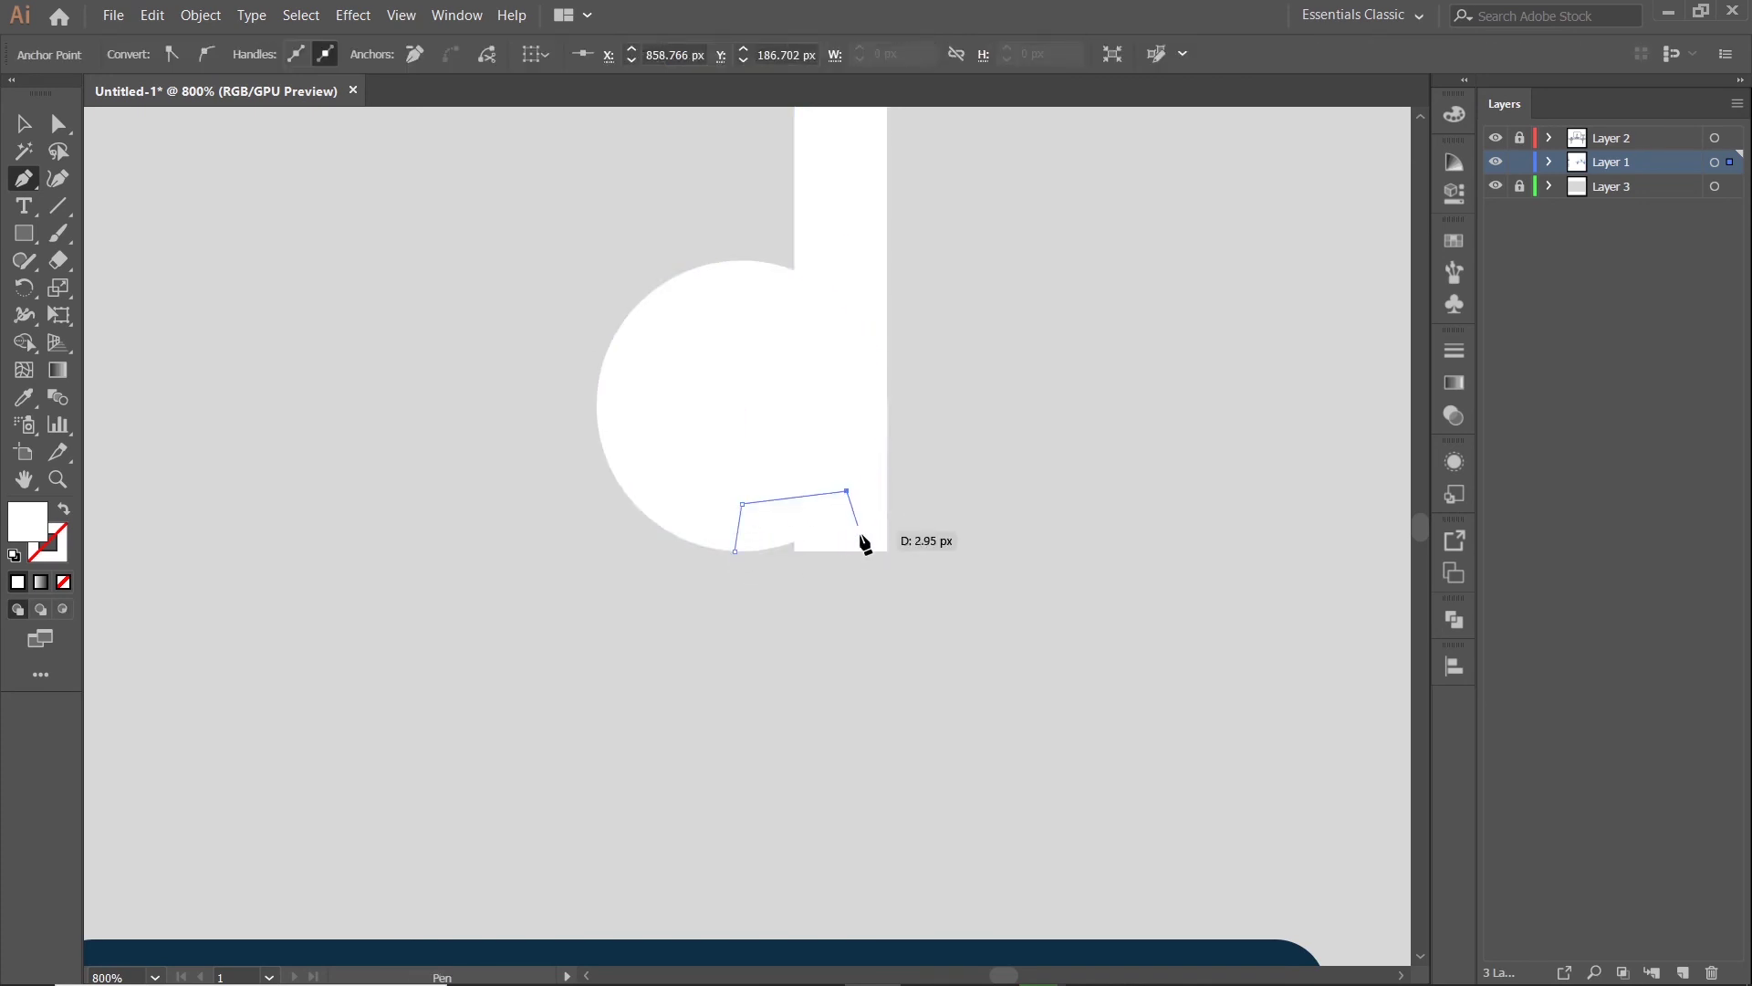
{"action": "left_click", "coordinate": [847, 551]}
{"action": "left_click", "coordinate": [736, 551]}
{"action": "key", "text": "v"}
- Unite the circle, stem and patch into one note body with Pathfinder
{"action": "key", "text": "ctrl+a"}
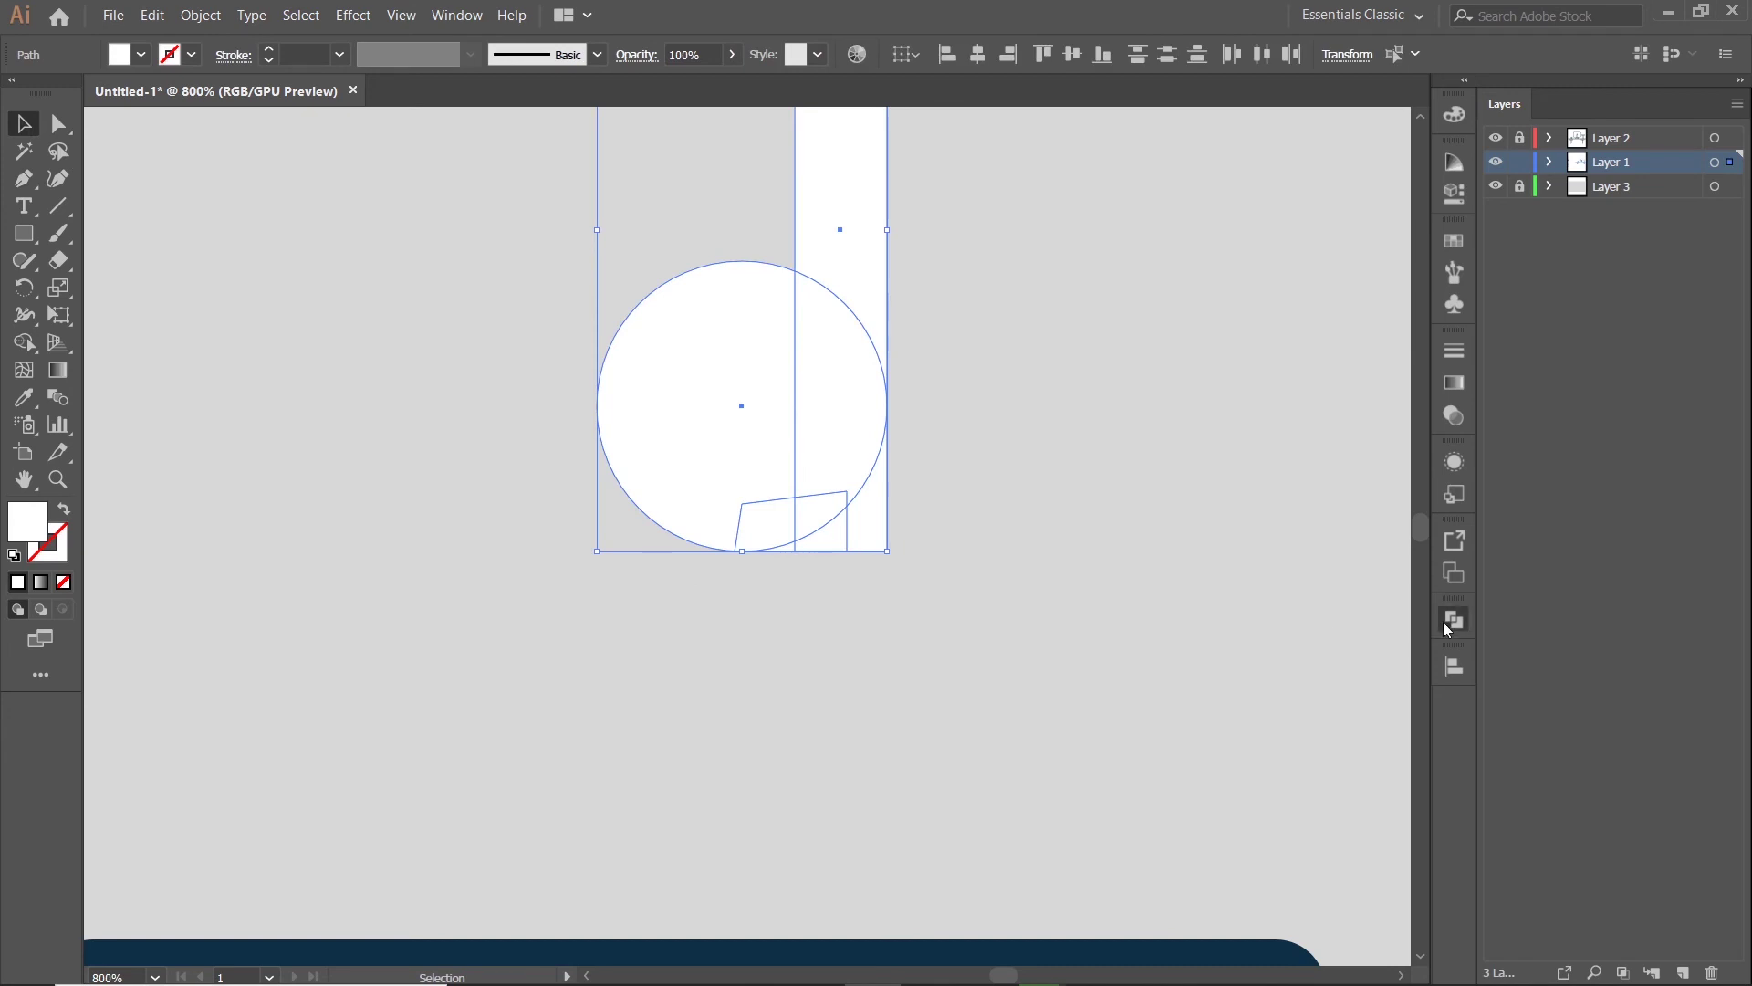
{"action": "left_click", "coordinate": [1443, 621]}
{"action": "left_click", "coordinate": [1185, 672]}
{"action": "left_click", "coordinate": [1099, 504]}
{"action": "scroll", "coordinate": [1032, 485], "scroll_direction": "down", "scroll_amount": 2}
- Narrow the top flag bar to line up with the stem and round its right end
{"action": "left_click", "coordinate": [951, 381]}
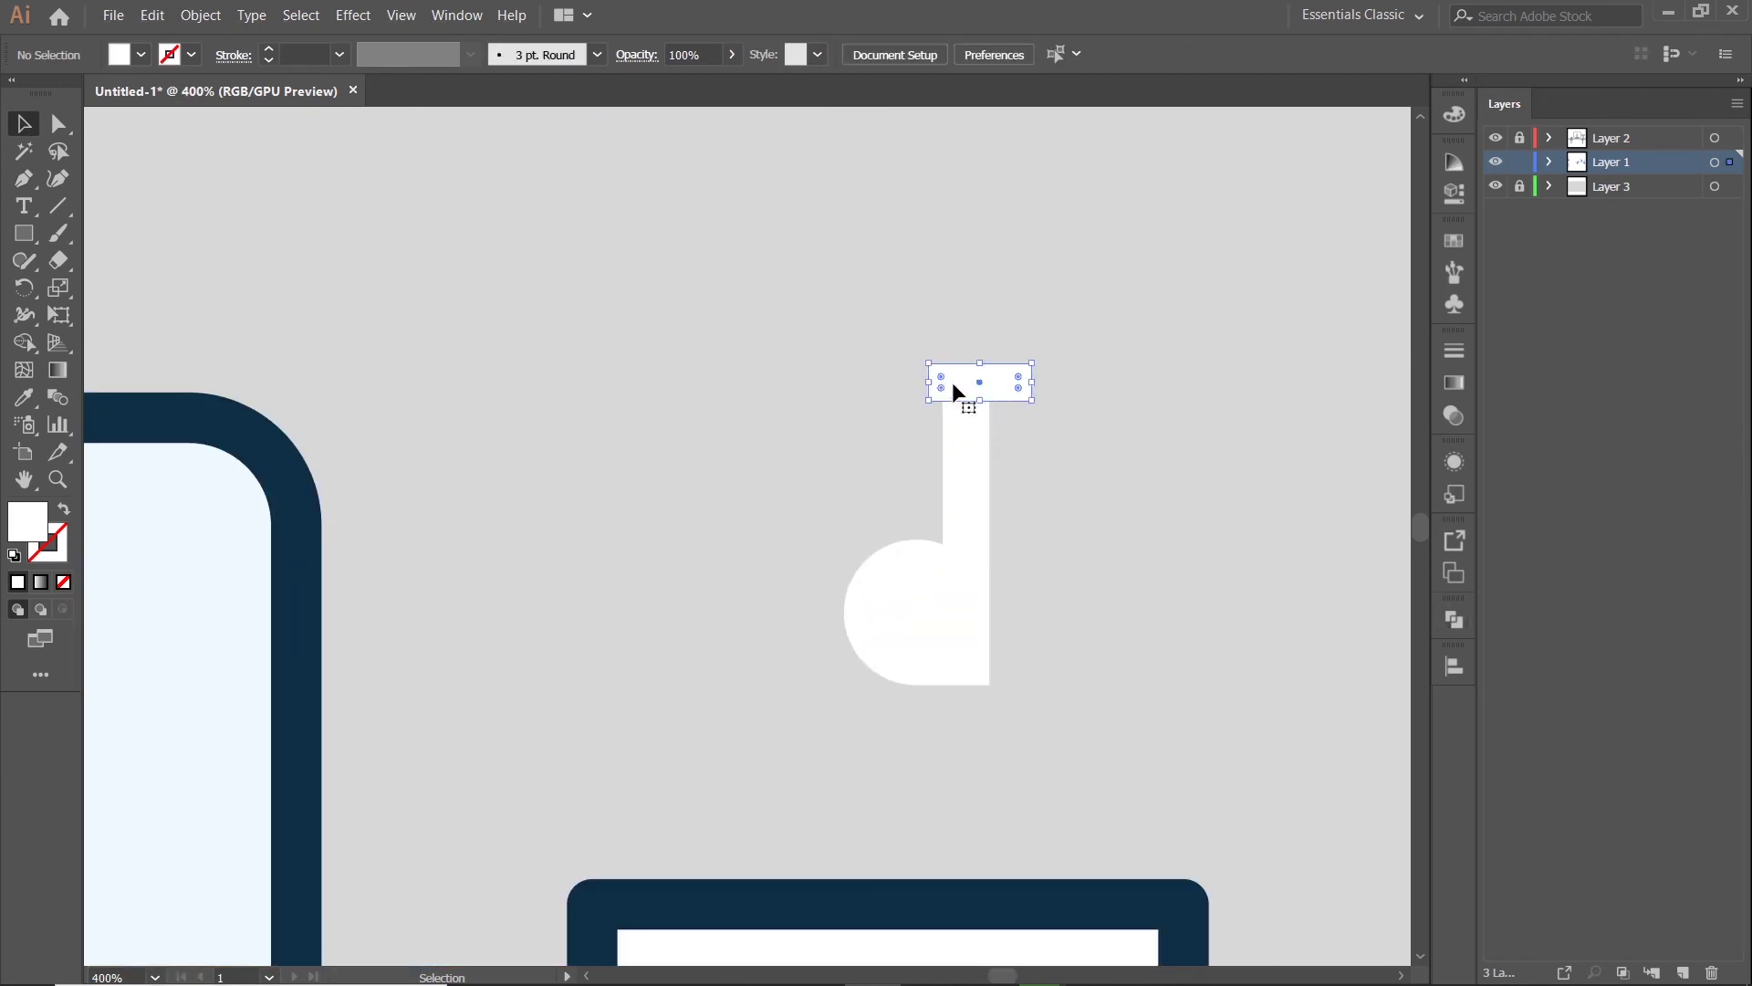
{"action": "left_click_drag", "start_coordinate": [928, 381], "coordinate": [943, 381]}
{"action": "scroll", "coordinate": [1022, 379], "scroll_direction": "up", "scroll_amount": 3}
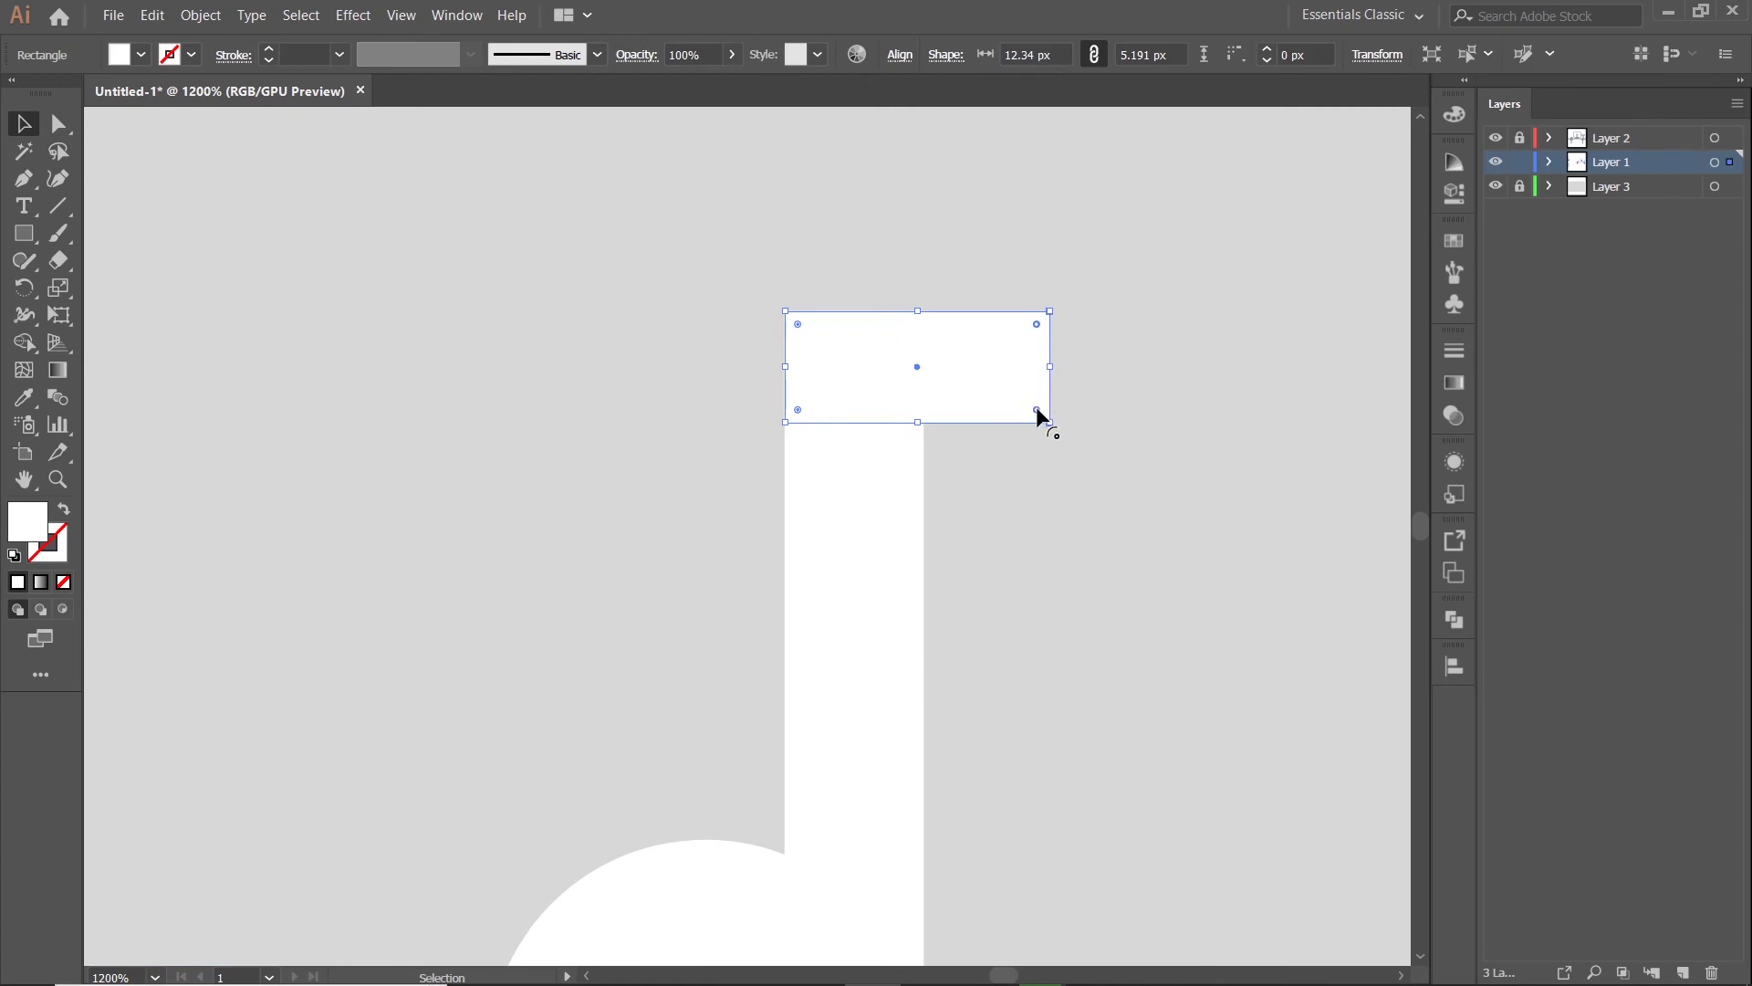
{"action": "left_click_drag", "start_coordinate": [1036, 409], "coordinate": [974, 420]}
{"action": "left_click", "coordinate": [516, 424]}
{"action": "scroll", "coordinate": [516, 424], "scroll_direction": "down", "scroll_amount": 3}
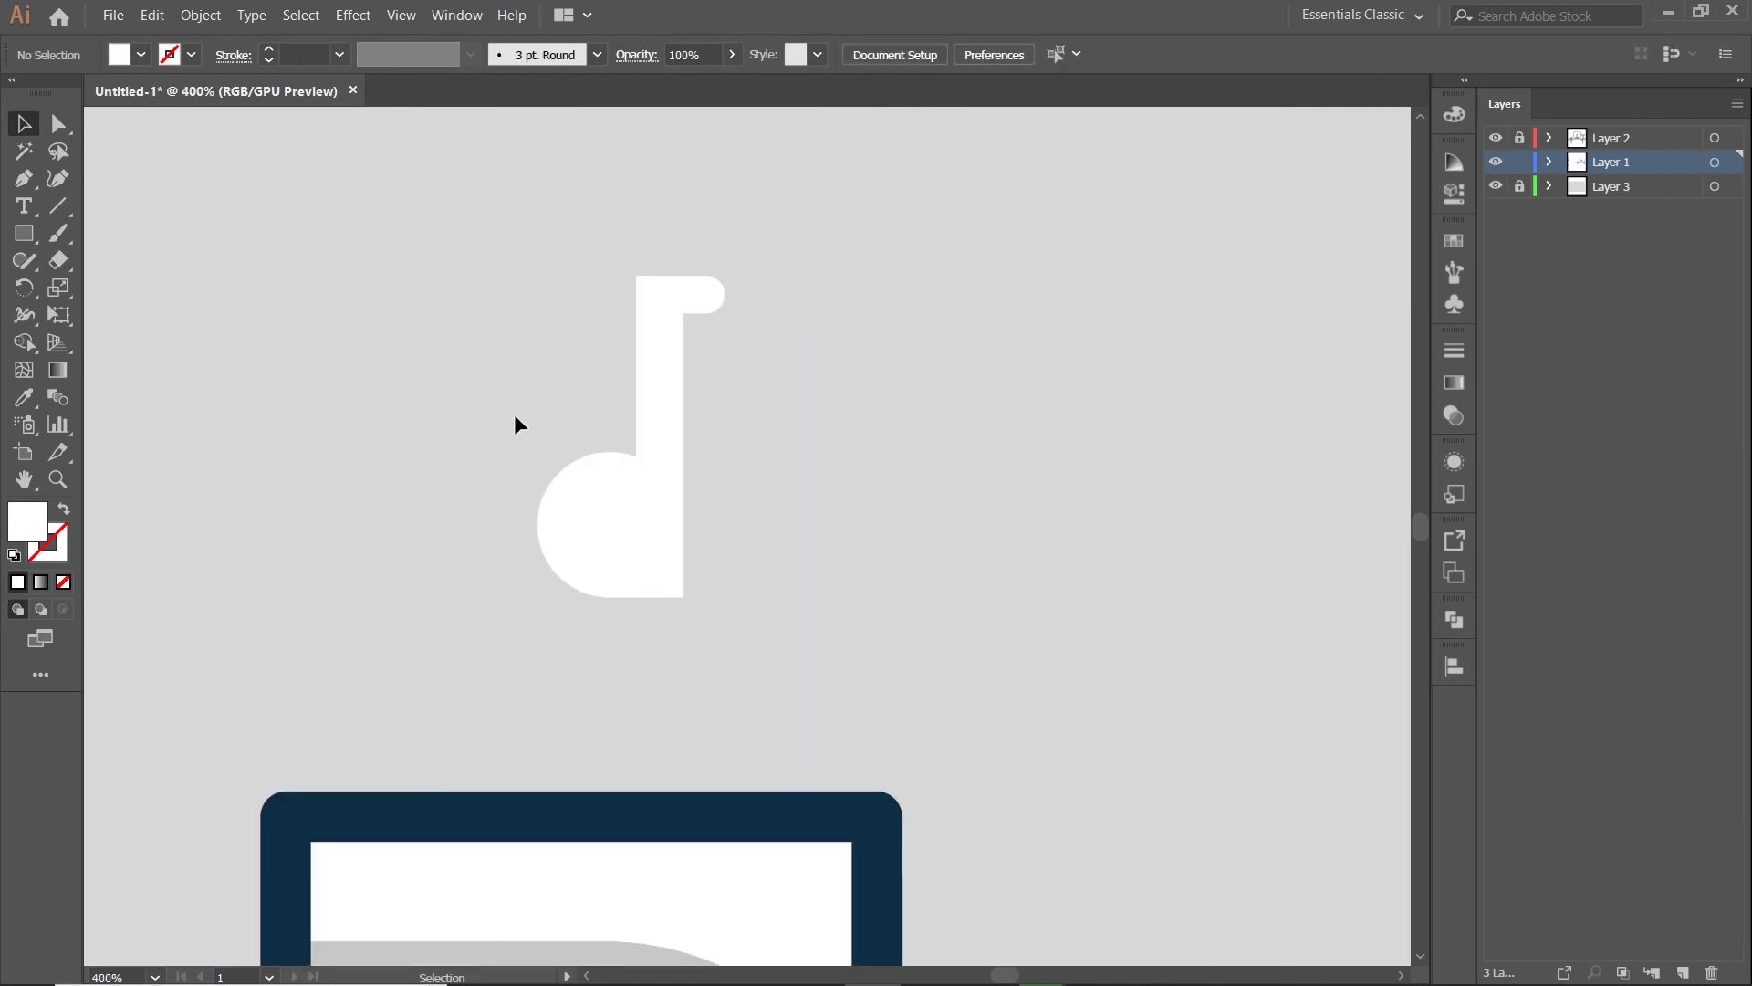
- Alt-drag a copy of the note body to the right and unite the flag with the original stem
{"action": "left_click", "coordinate": [626, 493]}
{"action": "left_click_drag", "start_coordinate": [626, 493], "coordinate": [1038, 420]}
{"action": "left_click_drag", "start_coordinate": [676, 229], "coordinate": [752, 579]}
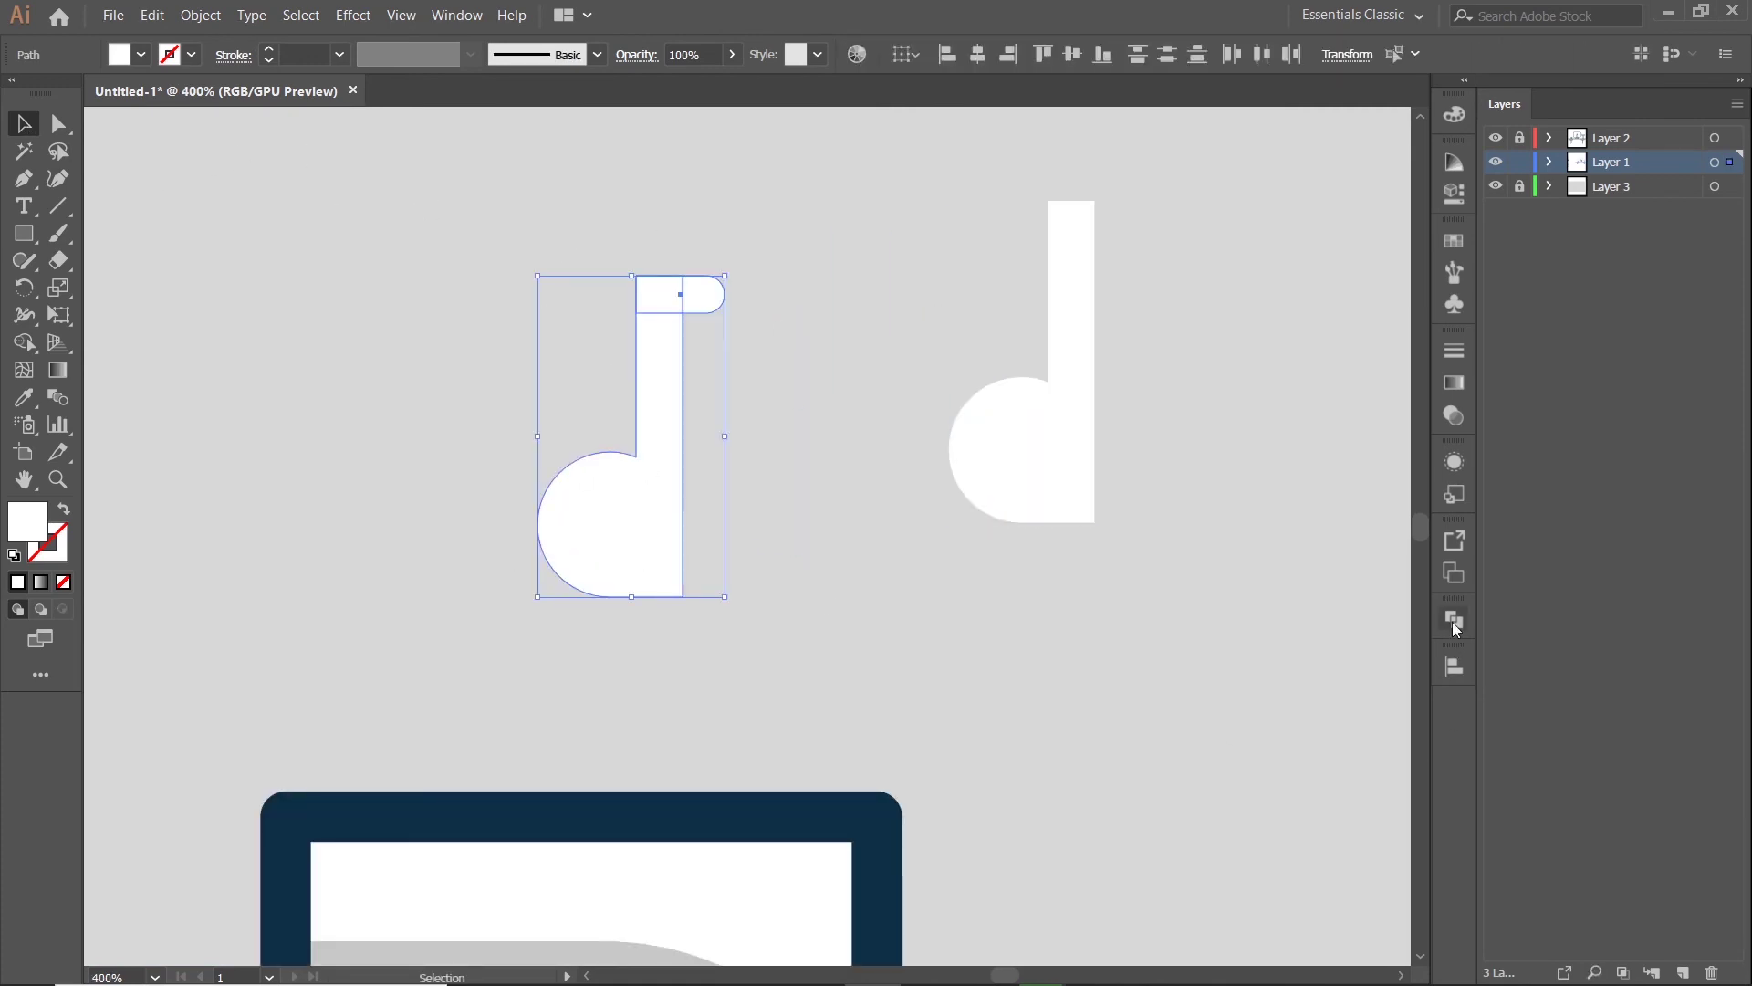
{"action": "left_click", "coordinate": [1453, 622]}
{"action": "left_click", "coordinate": [1173, 676]}
{"action": "left_click", "coordinate": [1388, 606]}
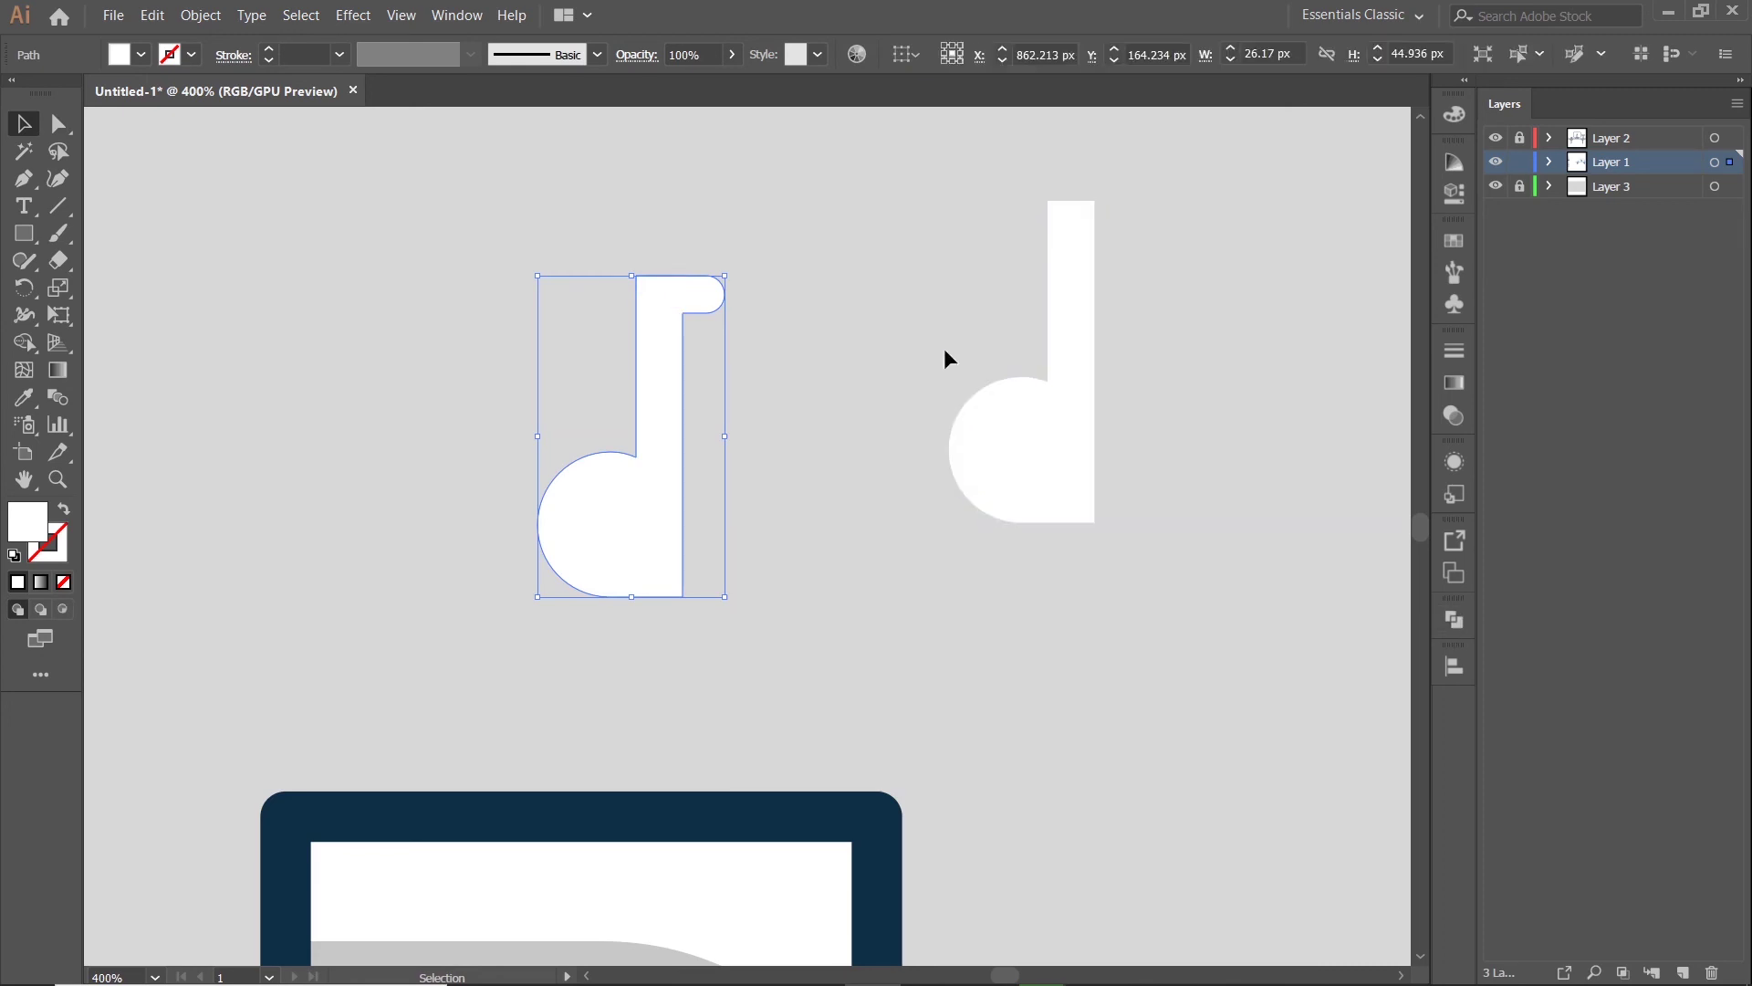
- Round the flagged note's top-left corner with the Direct Selection live corner widget
{"action": "key", "text": "a"}
{"action": "scroll", "coordinate": [645, 366], "scroll_direction": "up", "scroll_amount": 1}
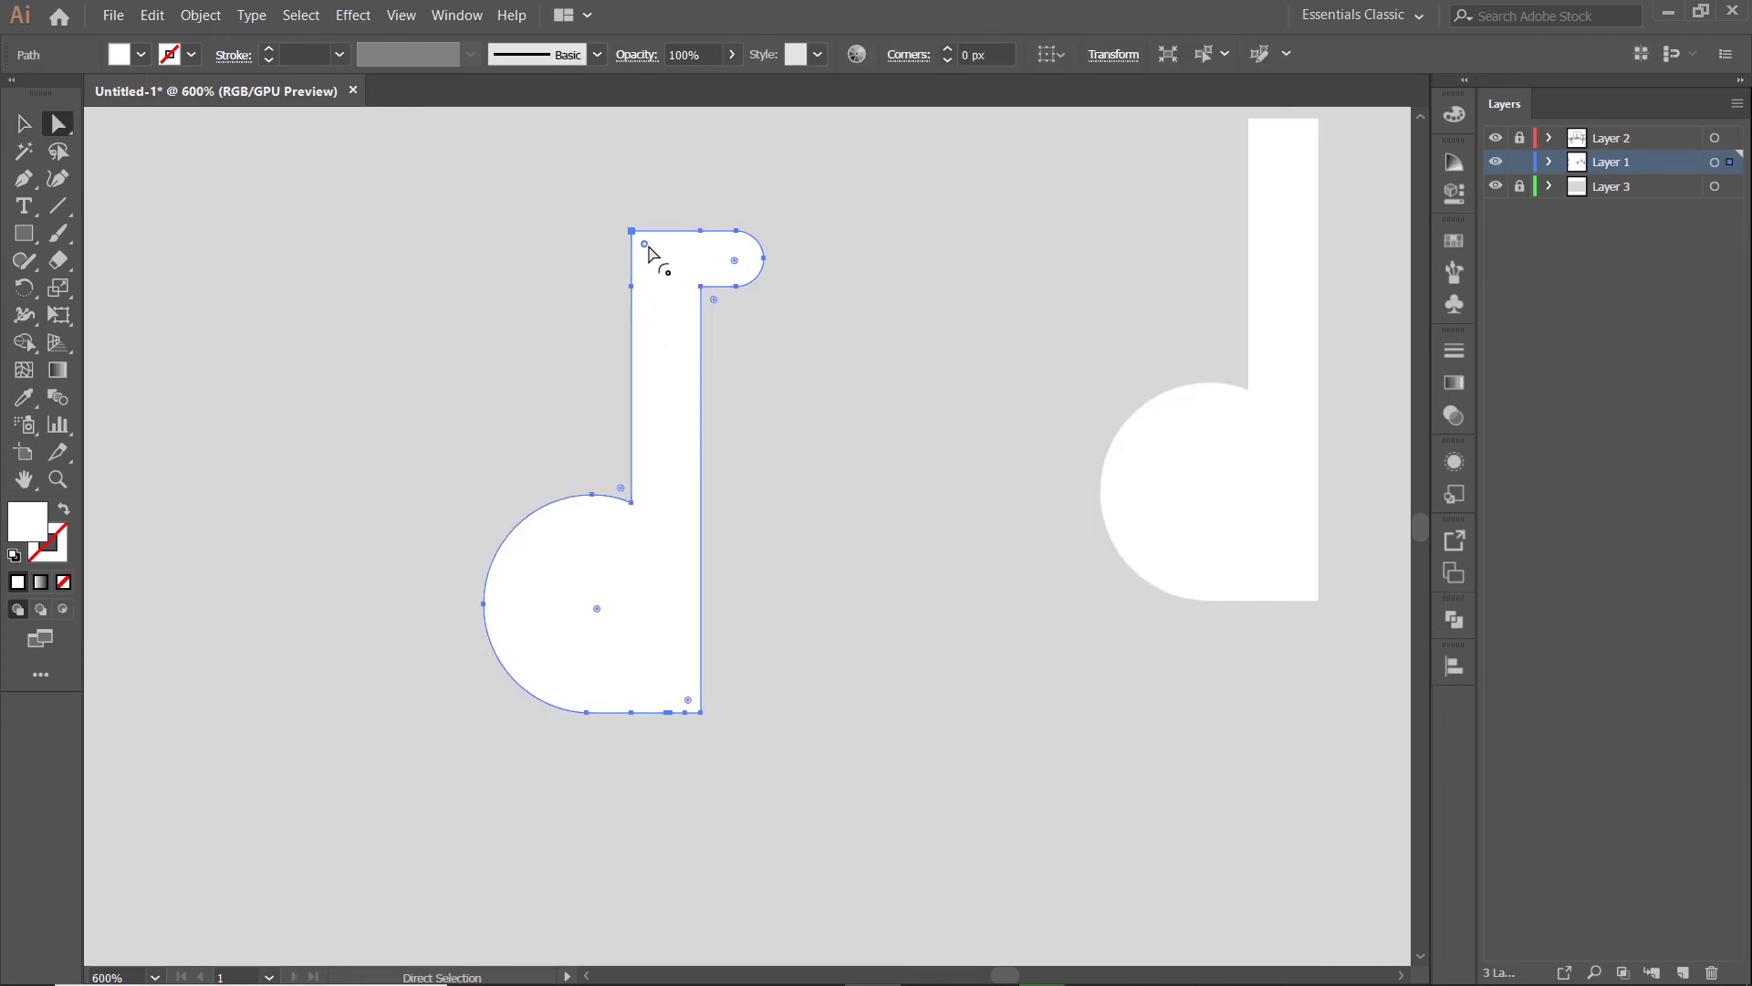
{"action": "left_click_drag", "start_coordinate": [644, 244], "coordinate": [667, 268]}
{"action": "left_click", "coordinate": [24, 124]}
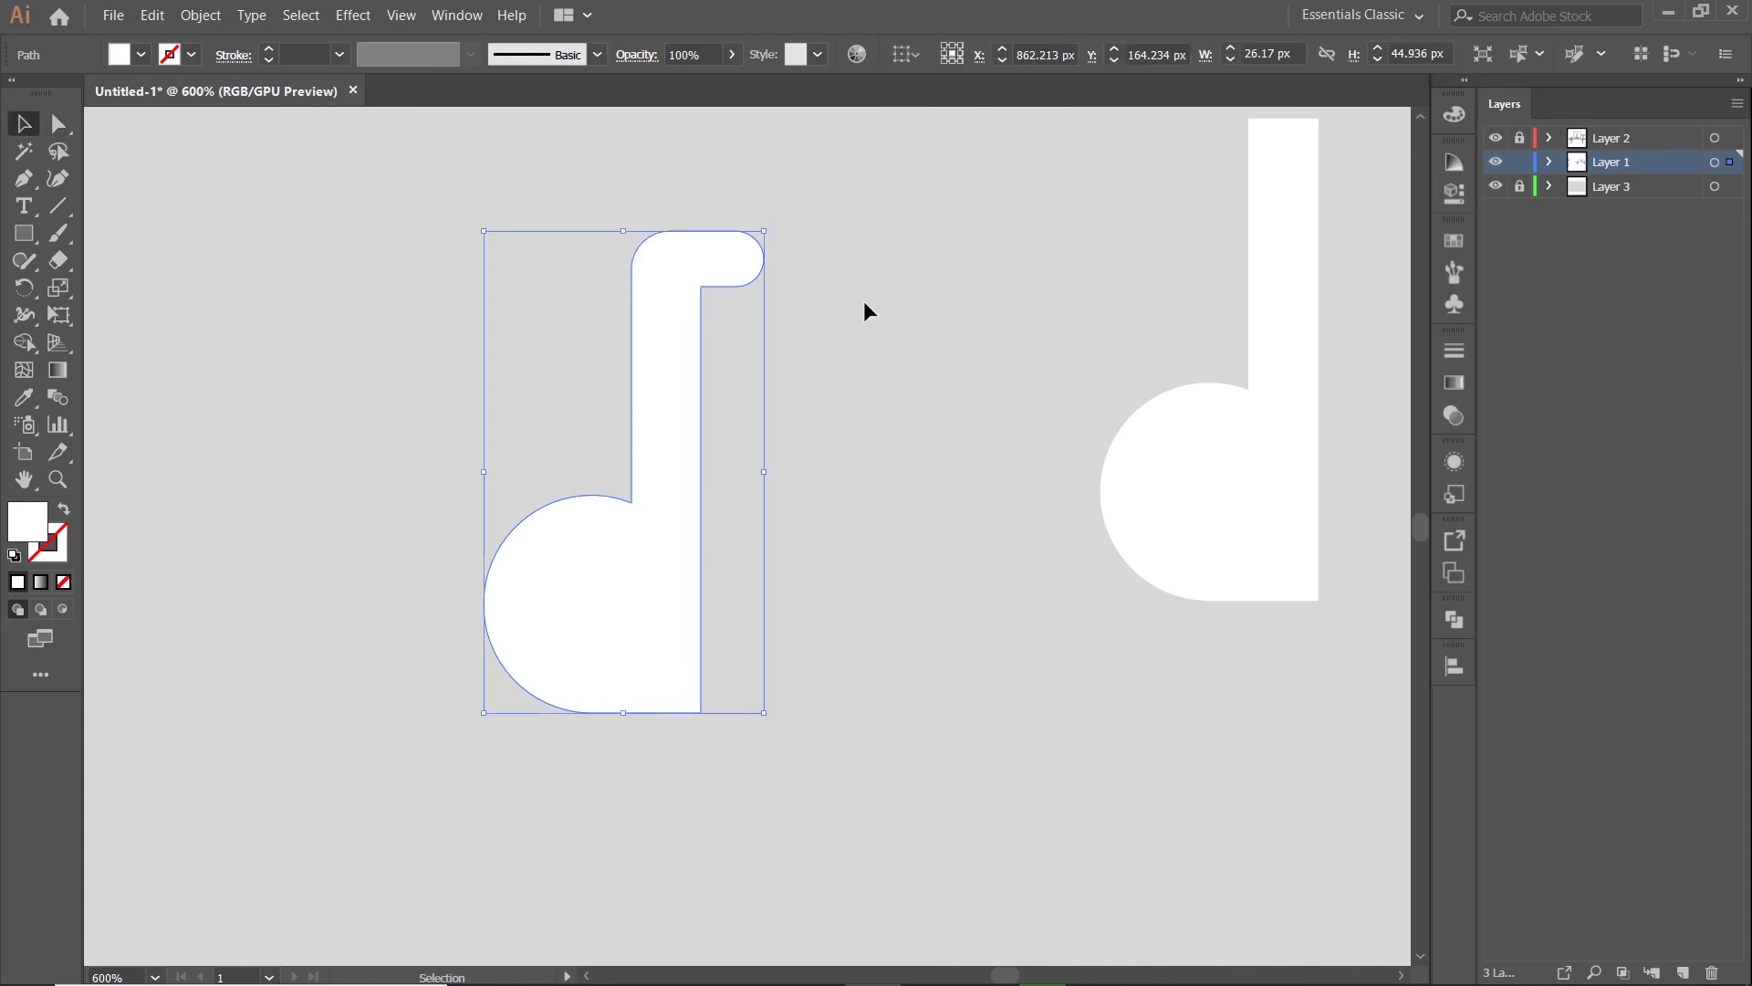
{"action": "scroll", "coordinate": [867, 311], "scroll_direction": "down", "scroll_amount": 4}
{"action": "scroll", "coordinate": [869, 309], "scroll_direction": "down", "scroll_amount": 1}
{"action": "scroll", "coordinate": [867, 365], "scroll_direction": "up", "scroll_amount": 1}
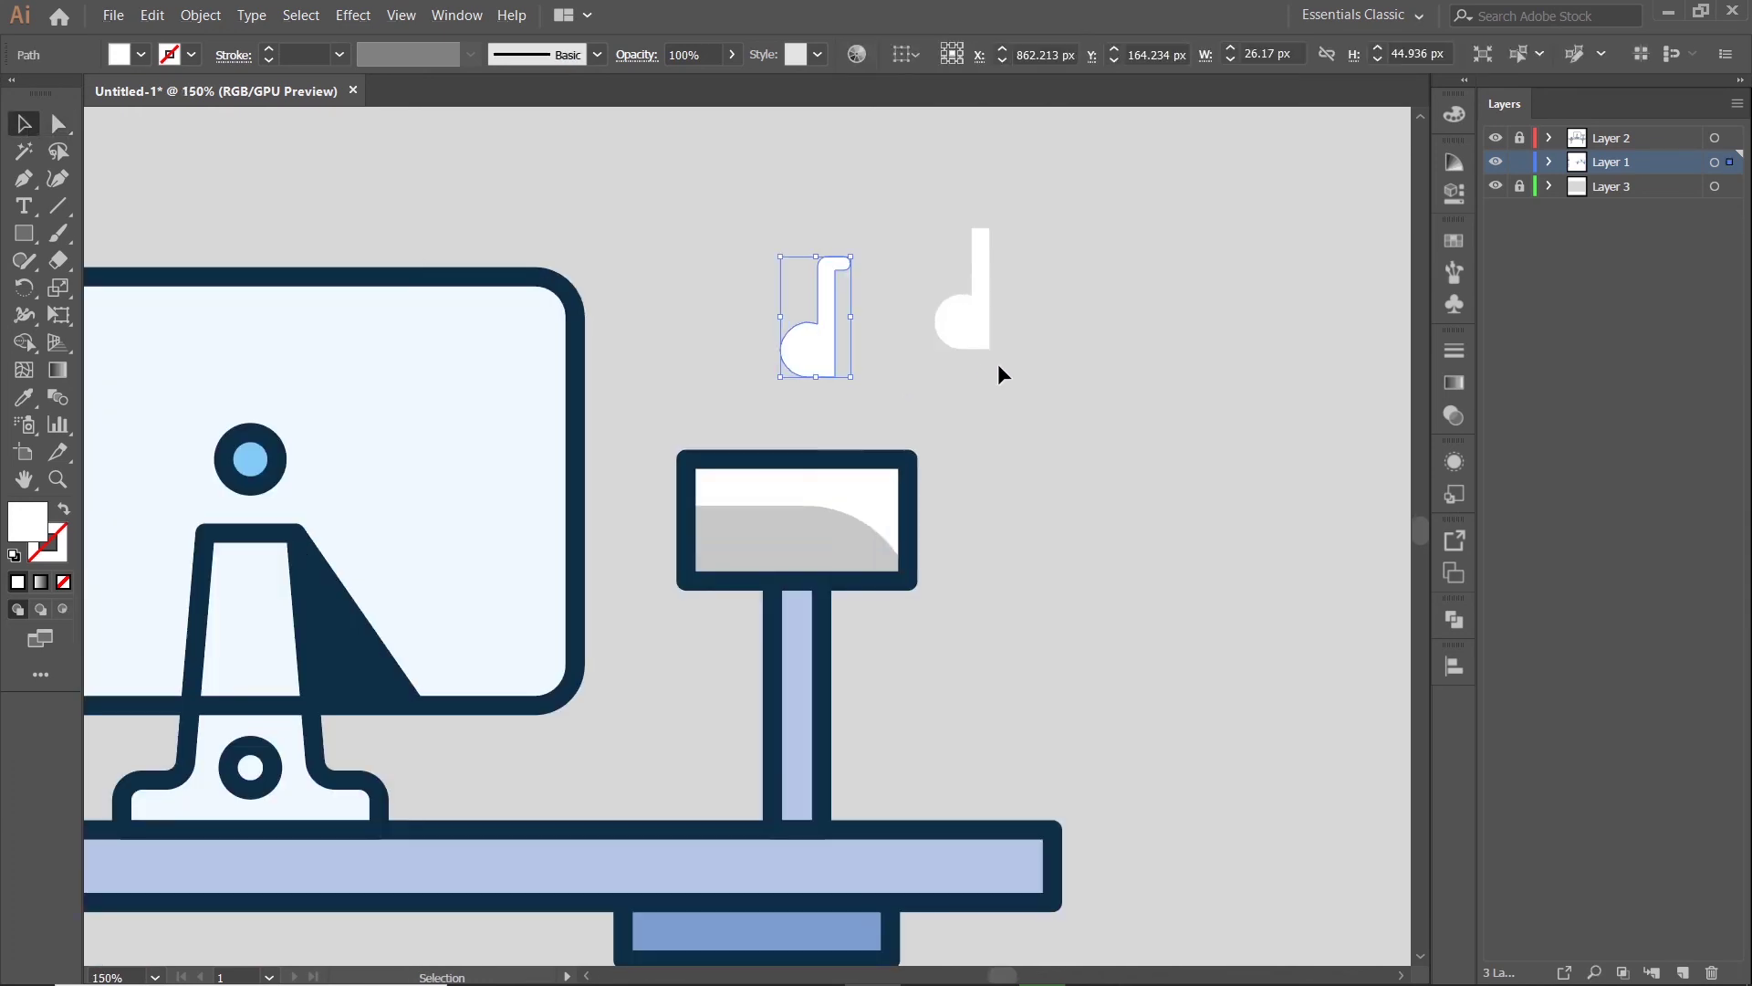
- Shrink both music notes and position them together above the lamp
{"action": "left_click", "coordinate": [960, 326]}
{"action": "left_click_drag", "start_coordinate": [960, 327], "coordinate": [1100, 294]}
{"action": "left_click", "coordinate": [814, 347]}
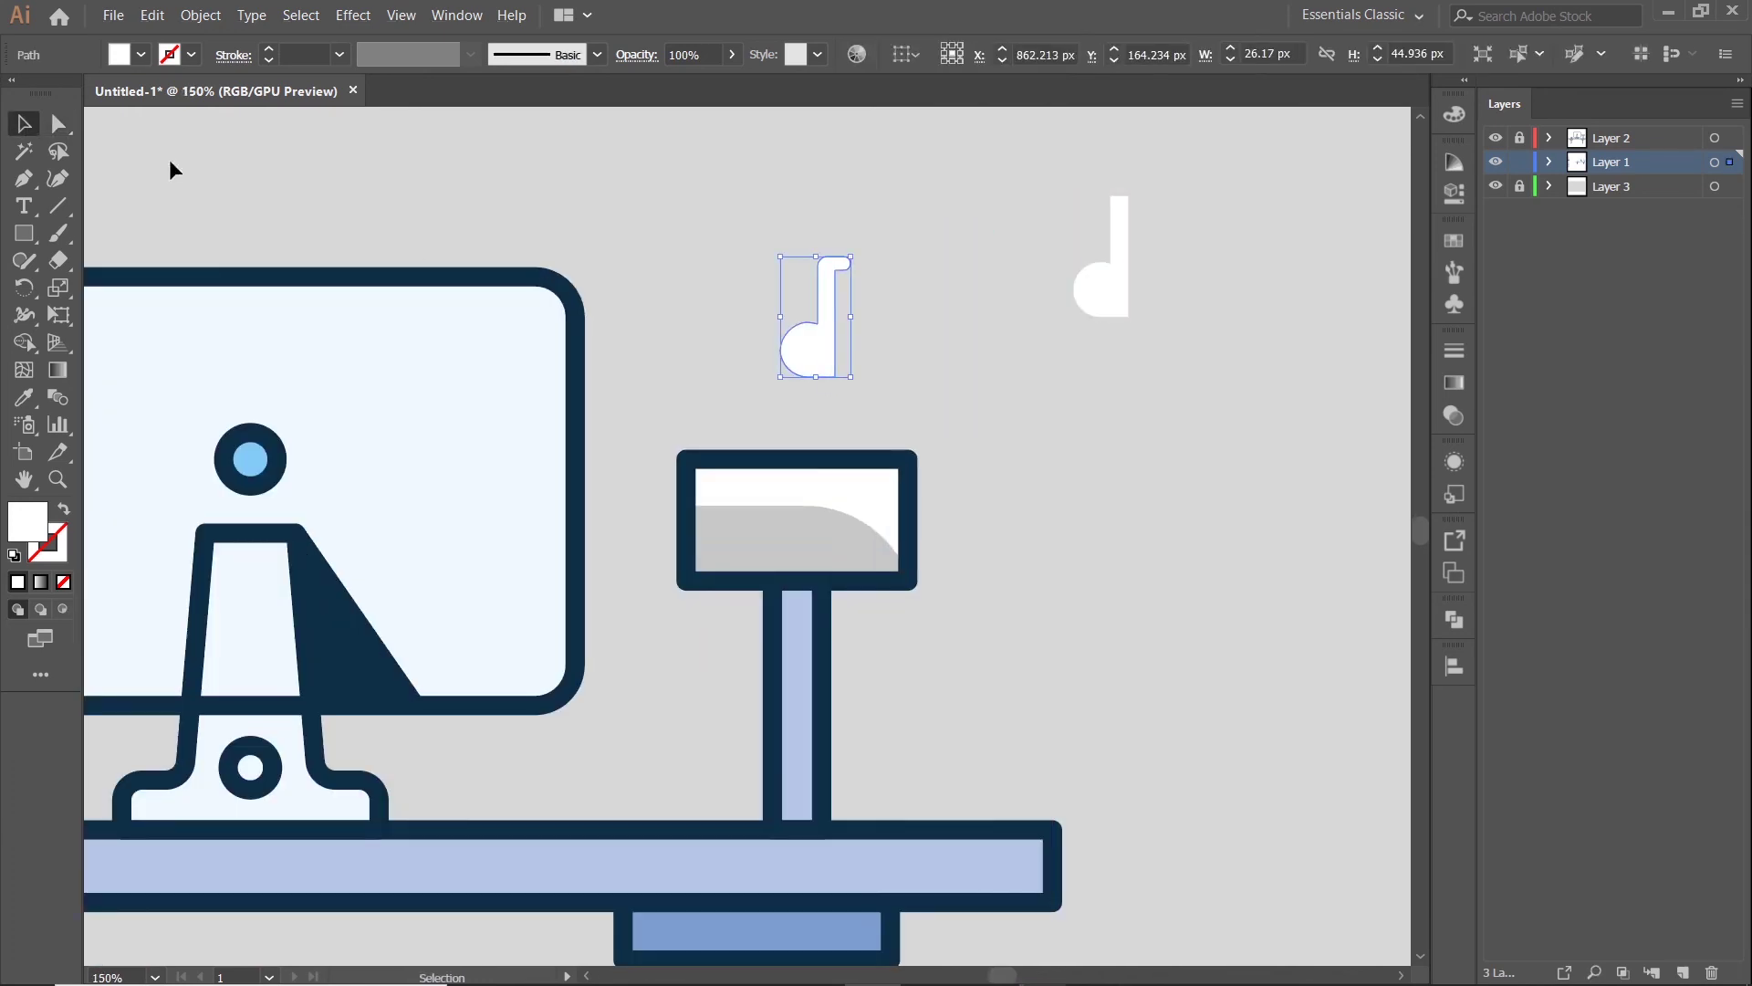
{"action": "key", "text": "a"}
{"action": "scroll", "coordinate": [847, 380], "scroll_direction": "up", "scroll_amount": 5}
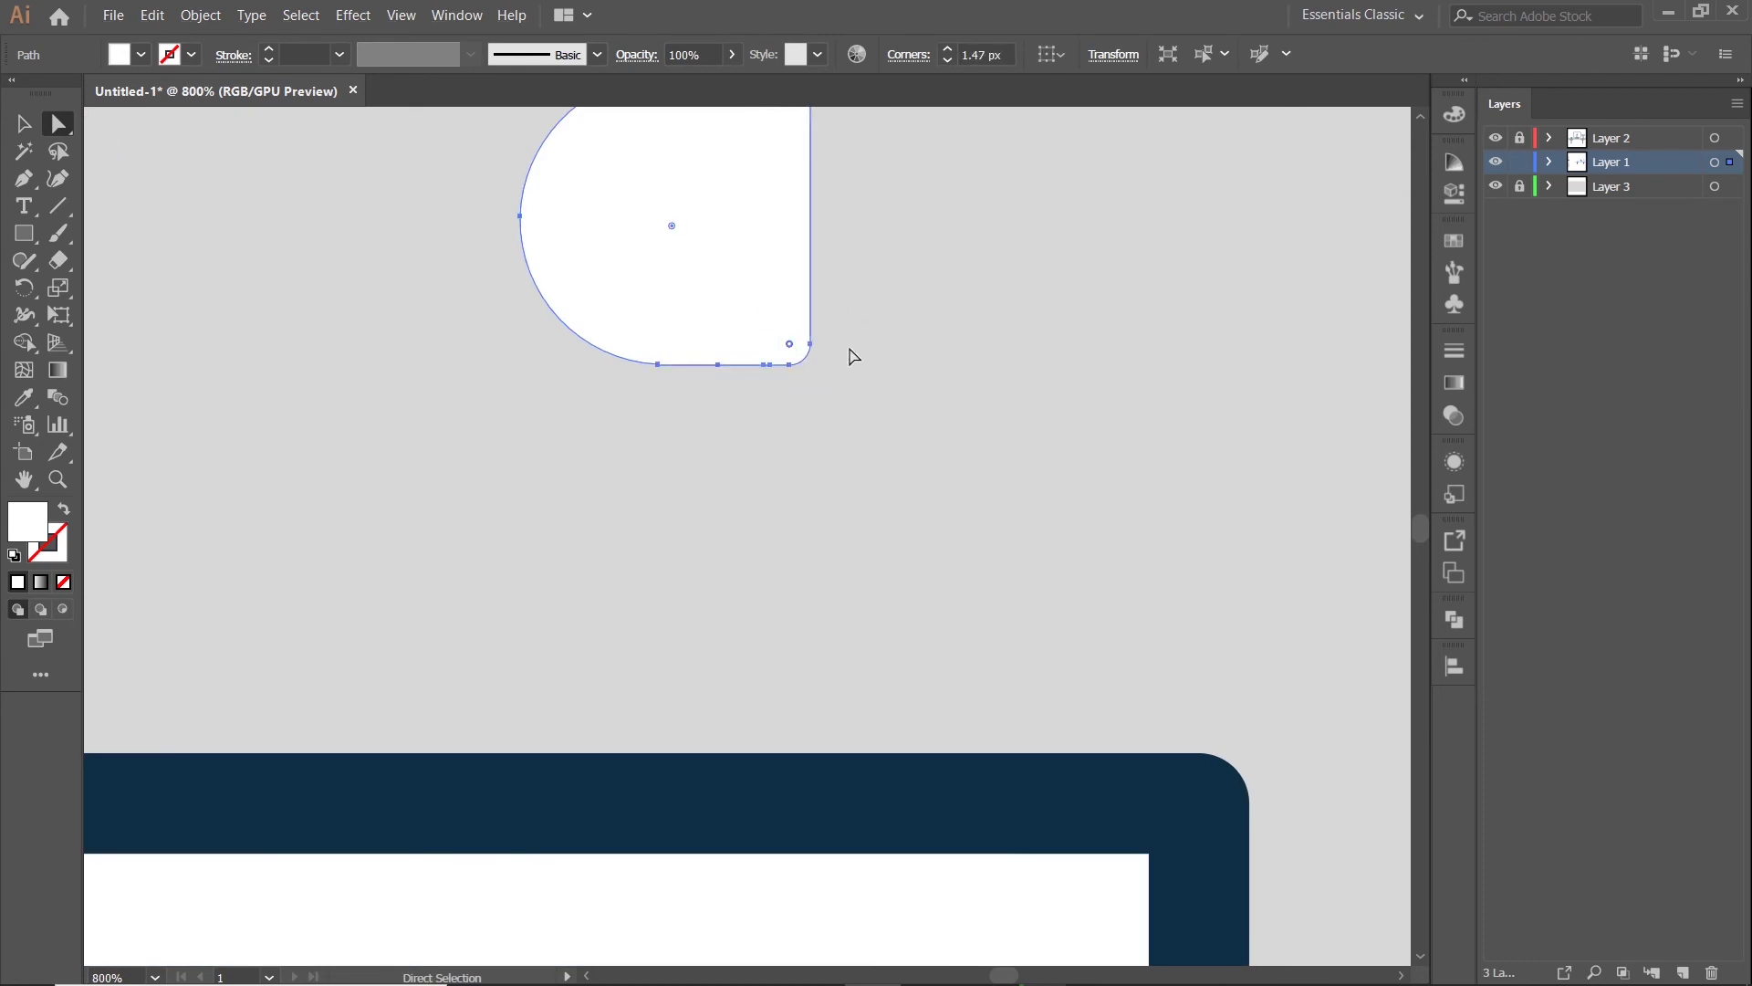
{"action": "scroll", "coordinate": [849, 356], "scroll_direction": "down", "scroll_amount": 3}
{"action": "key", "text": "v"}
{"action": "scroll", "coordinate": [1041, 319], "scroll_direction": "down", "scroll_amount": 4}
{"action": "left_click_drag", "start_coordinate": [992, 222], "coordinate": [970, 261]}
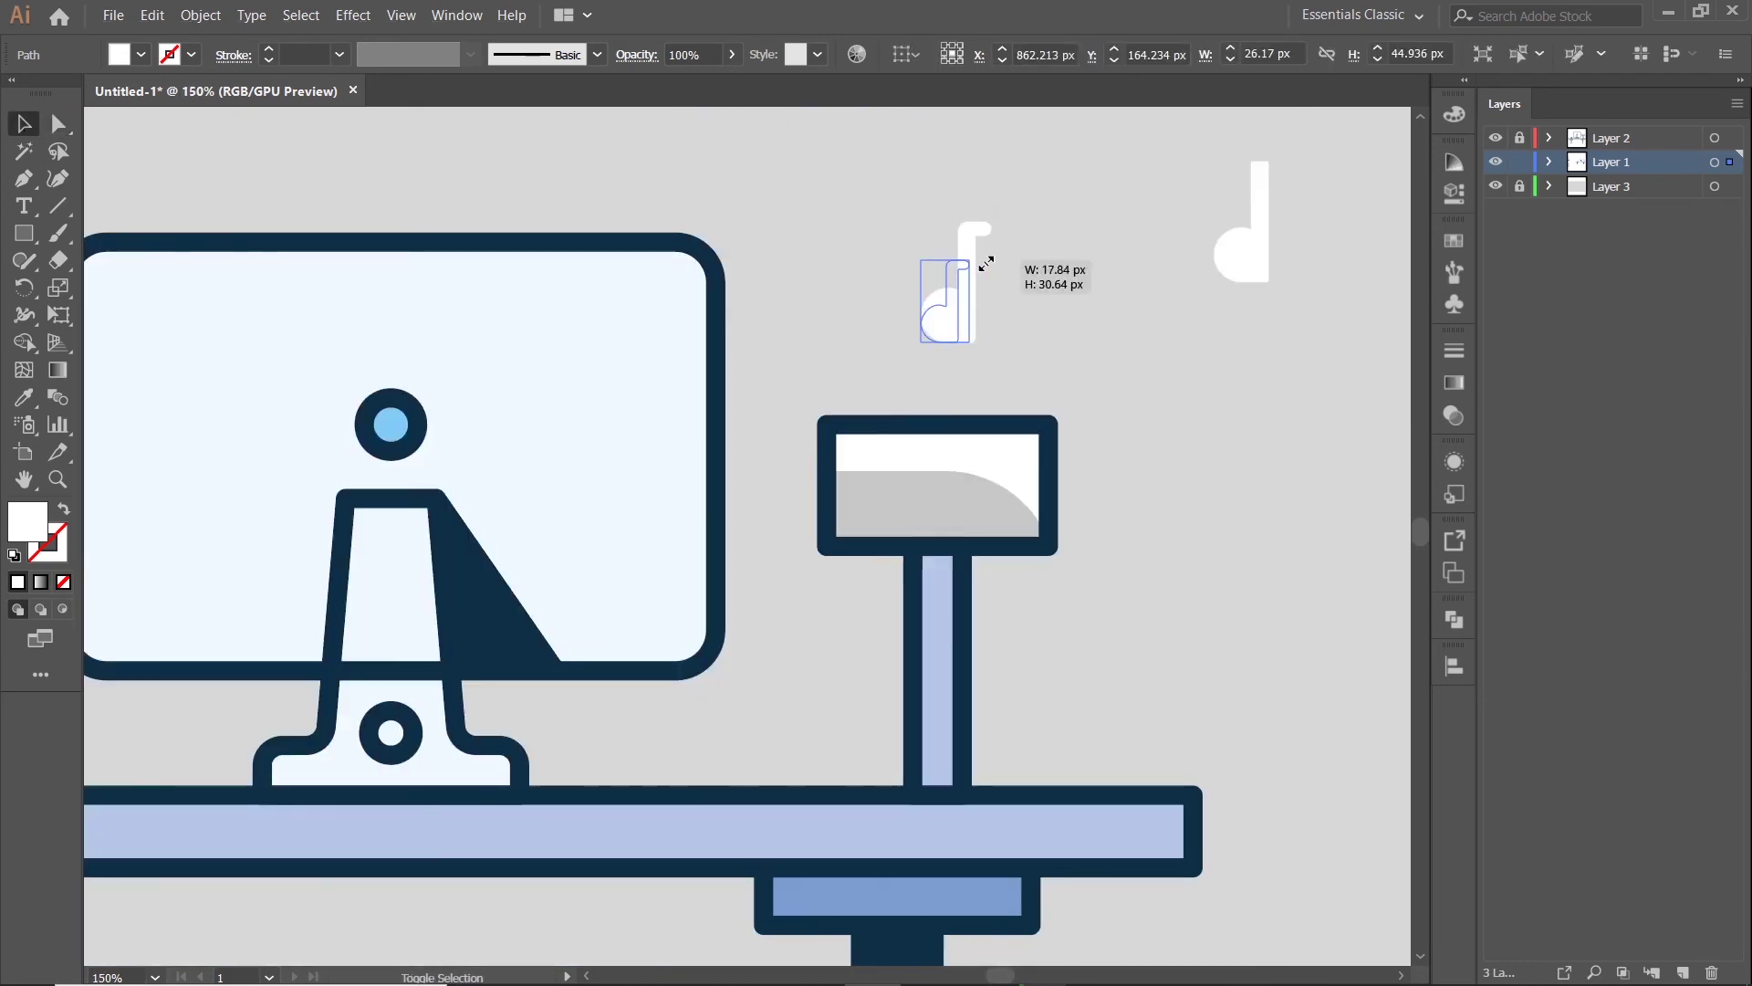
{"action": "left_click_drag", "start_coordinate": [950, 320], "coordinate": [1040, 354]}
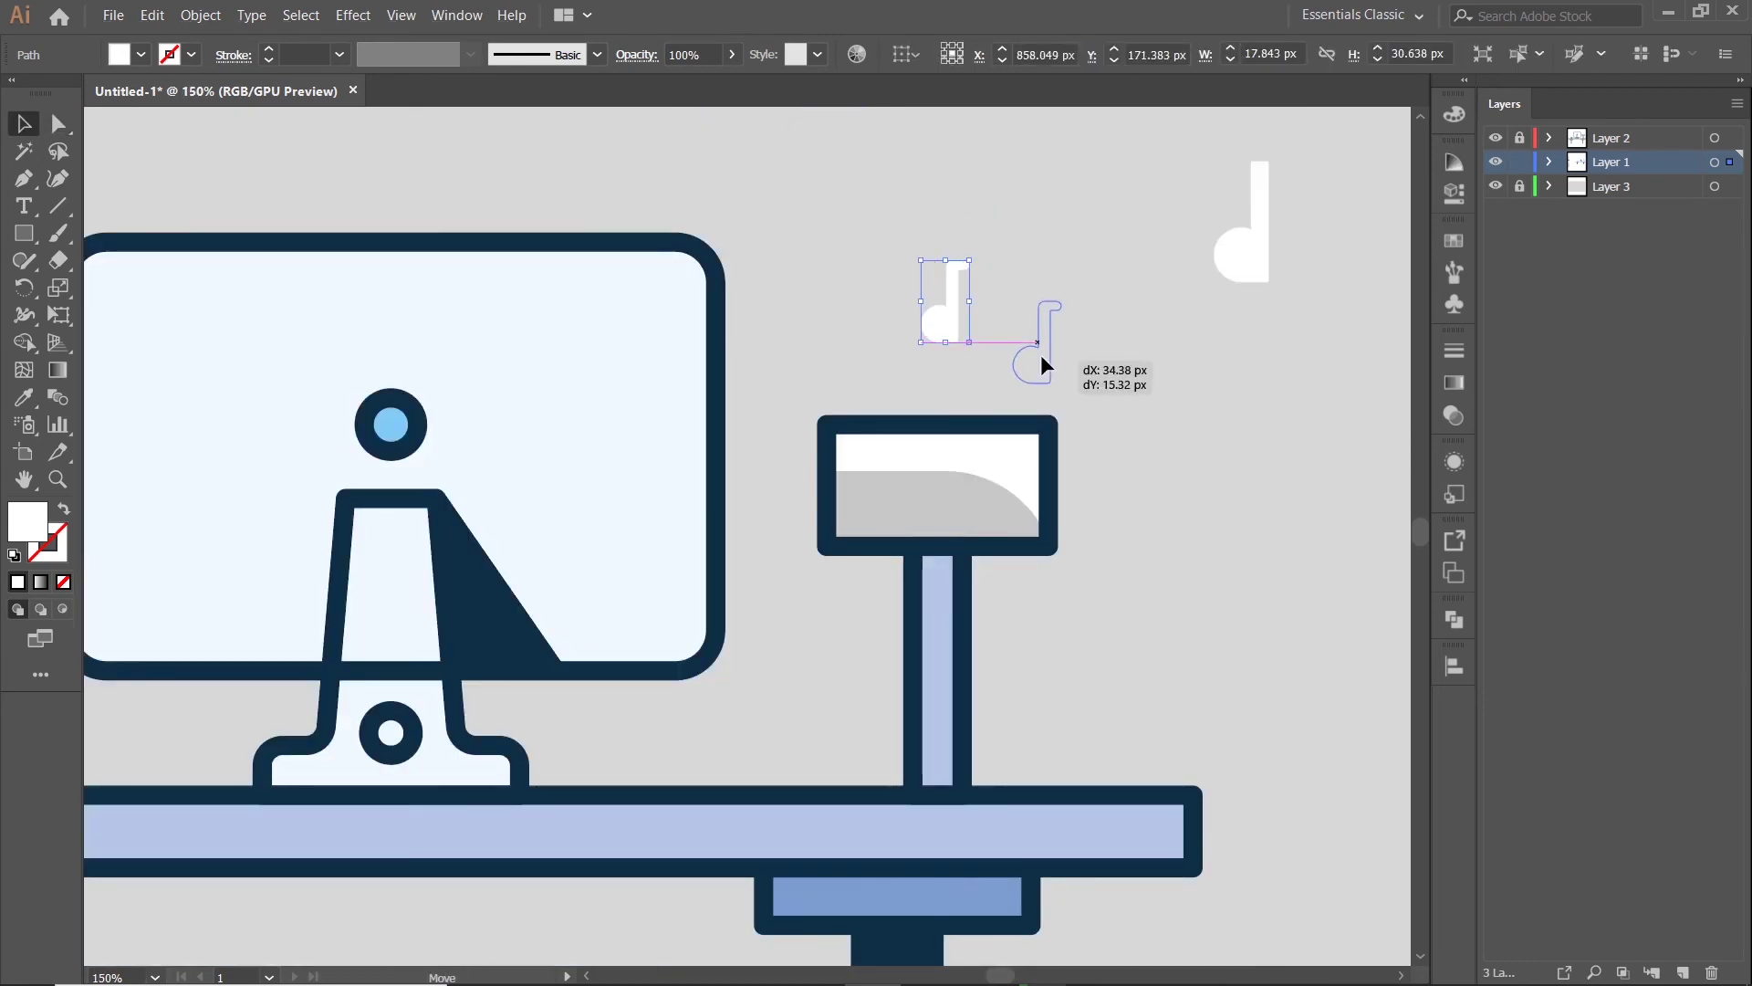
{"action": "mouse_move", "coordinate": [1243, 272]}
{"action": "left_mouse_down"}
{"action": "mouse_move", "coordinate": [1175, 250]}
{"action": "mouse_move", "coordinate": [916, 358]}
{"action": "left_mouse_up"}
{"action": "mouse_move", "coordinate": [978, 267]}
{"action": "left_mouse_down"}
{"action": "mouse_move", "coordinate": [984, 321]}
{"action": "mouse_move", "coordinate": [954, 370]}
{"action": "left_mouse_up"}
- Tilt the small and larger notes slightly
{"action": "key", "text": "ctrl+plus"}
{"action": "key", "text": "ctrl+plus"}
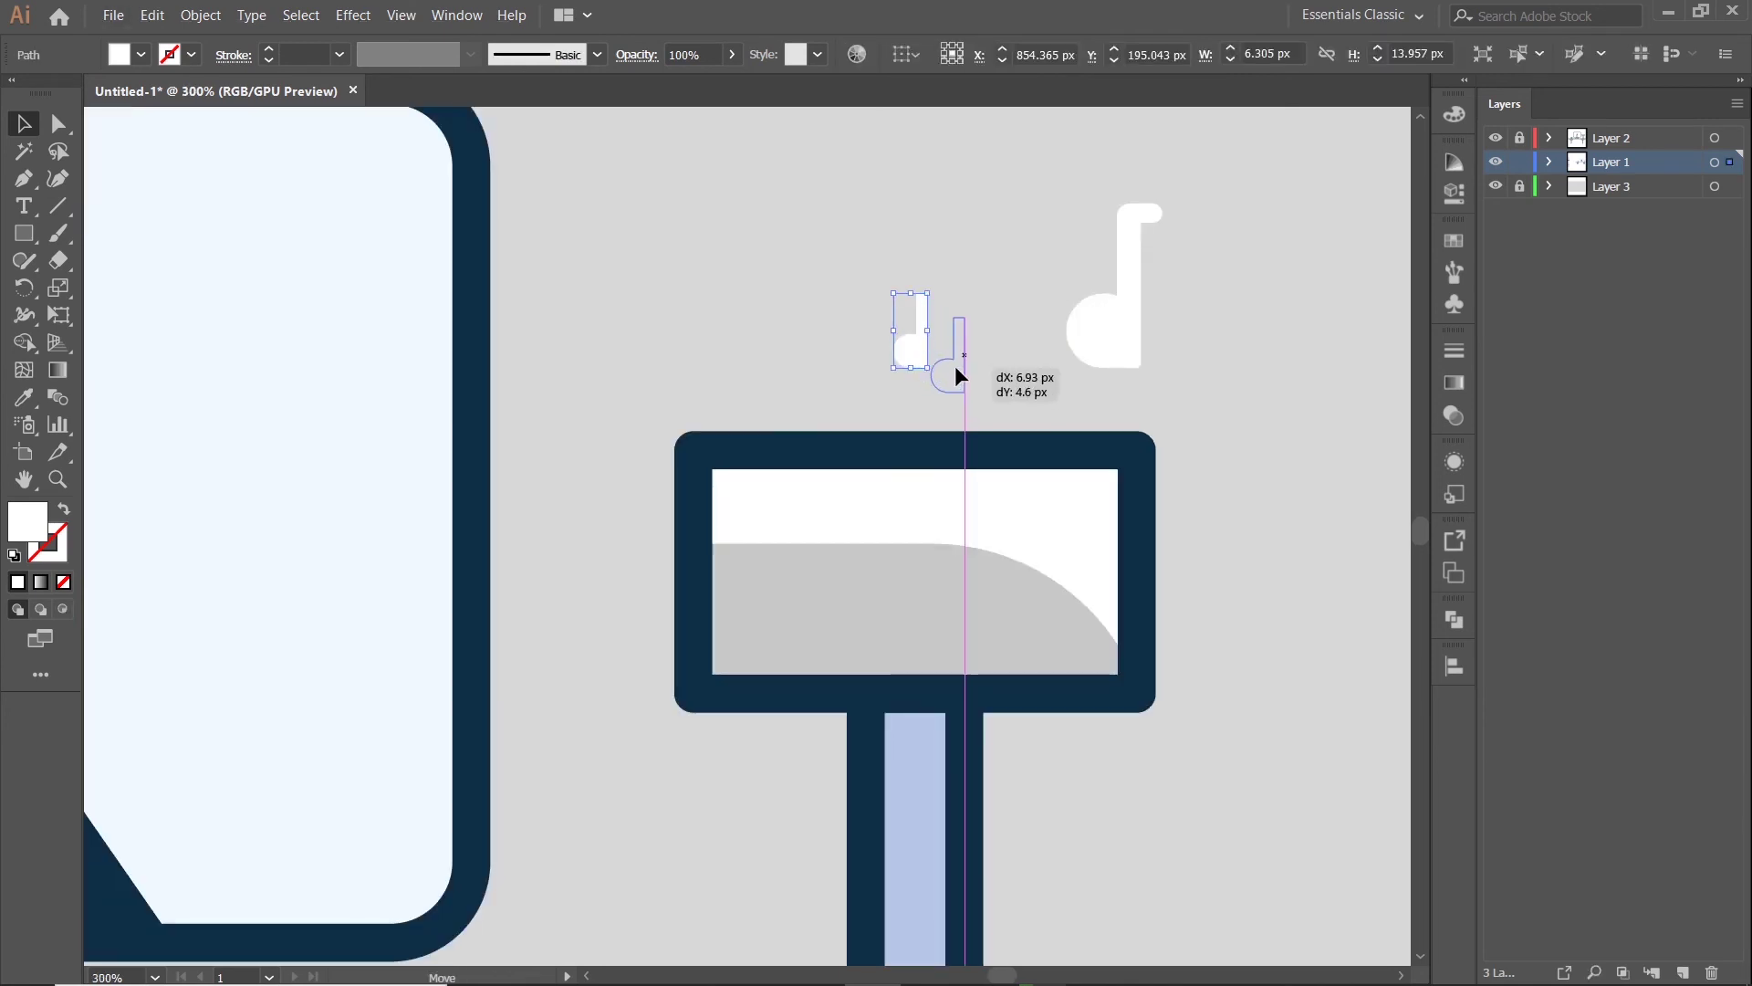
{"action": "left_click_drag", "start_coordinate": [959, 299], "coordinate": [960, 301]}
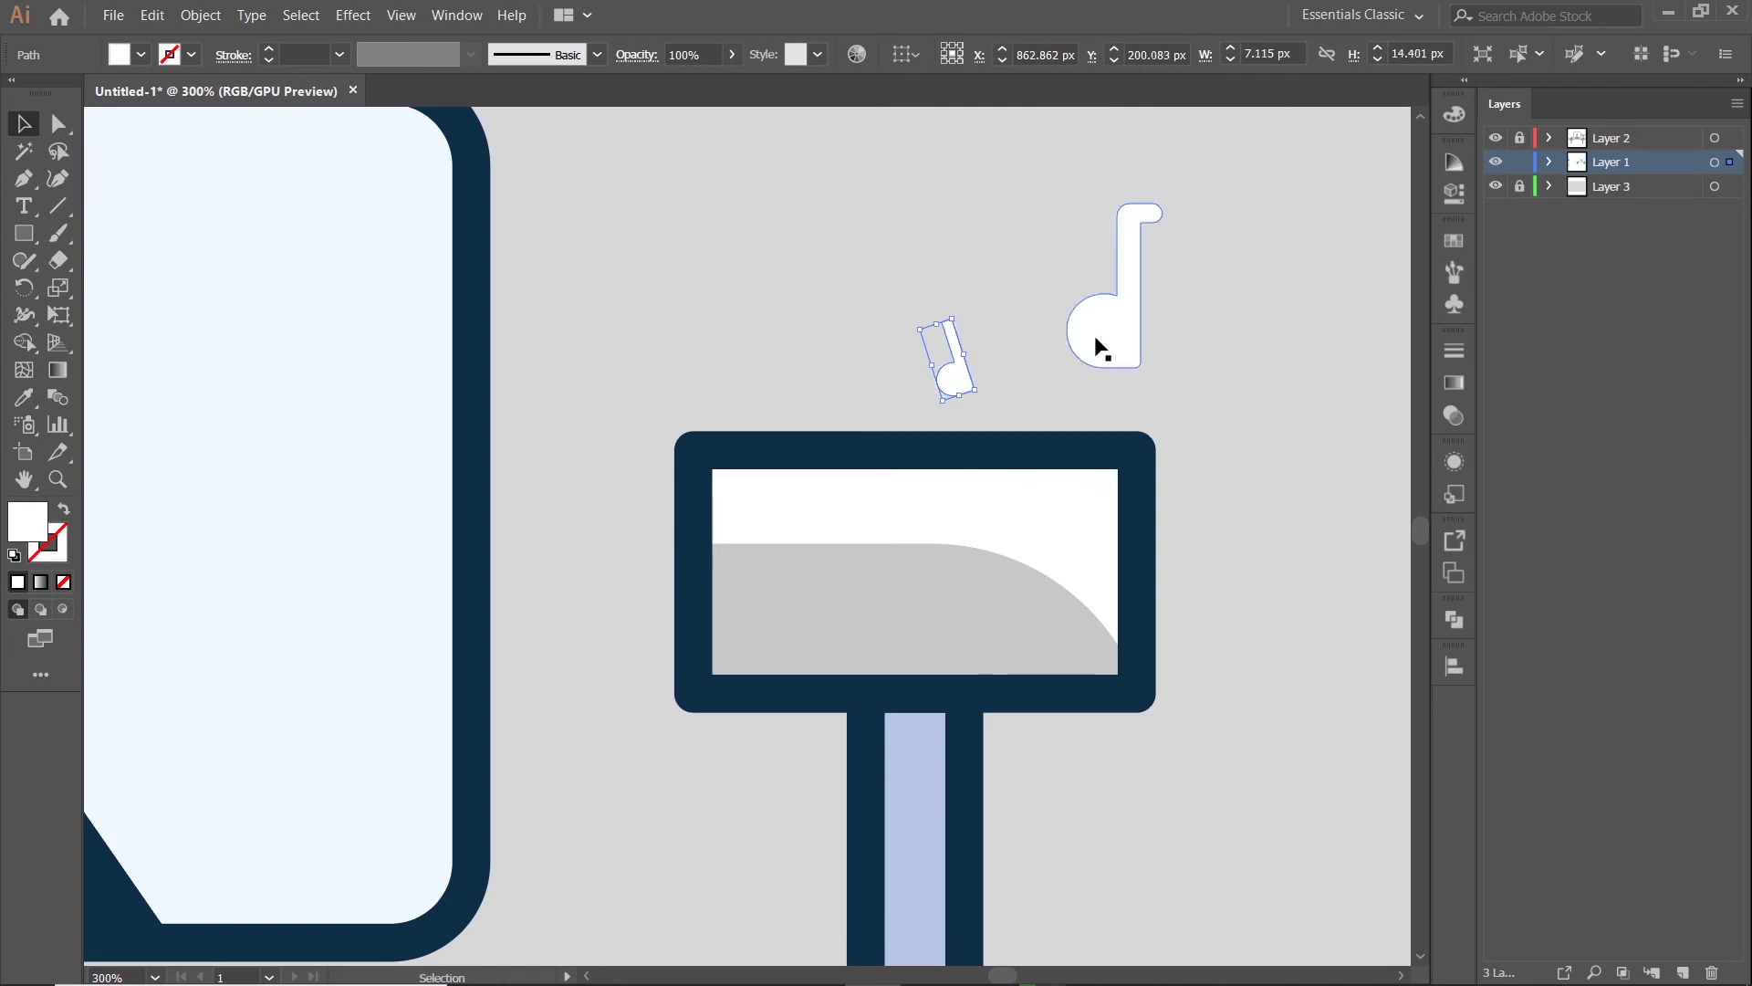
{"action": "left_click_drag", "start_coordinate": [1099, 344], "coordinate": [1086, 328]}
{"action": "left_click_drag", "start_coordinate": [1141, 207], "coordinate": [1155, 208]}
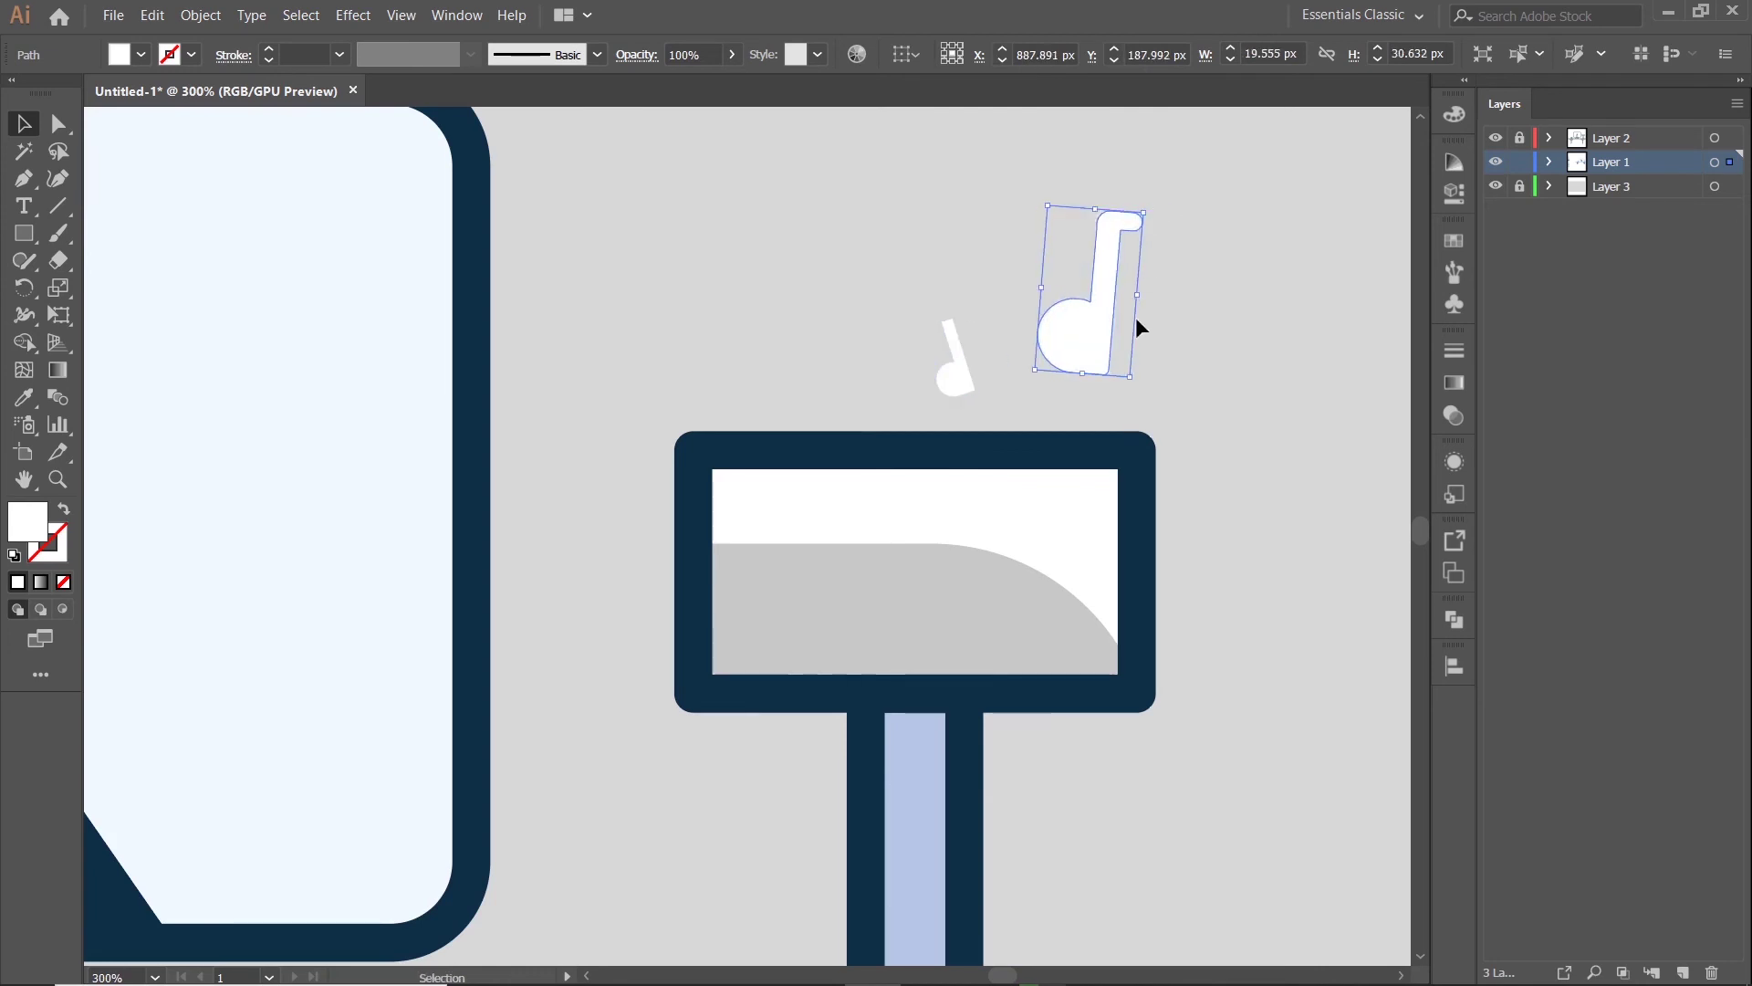
- Alt-drag a copy of the small note up-left and enlarge it slightly
{"action": "left_click", "coordinate": [953, 361]}
{"action": "mouse_move", "coordinate": [953, 359]}
{"action": "left_mouse_down"}
{"action": "mouse_move", "coordinate": [1025, 540]}
{"action": "mouse_move", "coordinate": [940, 391]}
{"action": "mouse_move", "coordinate": [940, 347]}
{"action": "mouse_move", "coordinate": [965, 334]}
{"action": "mouse_move", "coordinate": [939, 304]}
{"action": "left_mouse_up"}
{"action": "left_click_drag", "start_coordinate": [950, 387], "coordinate": [950, 414]}
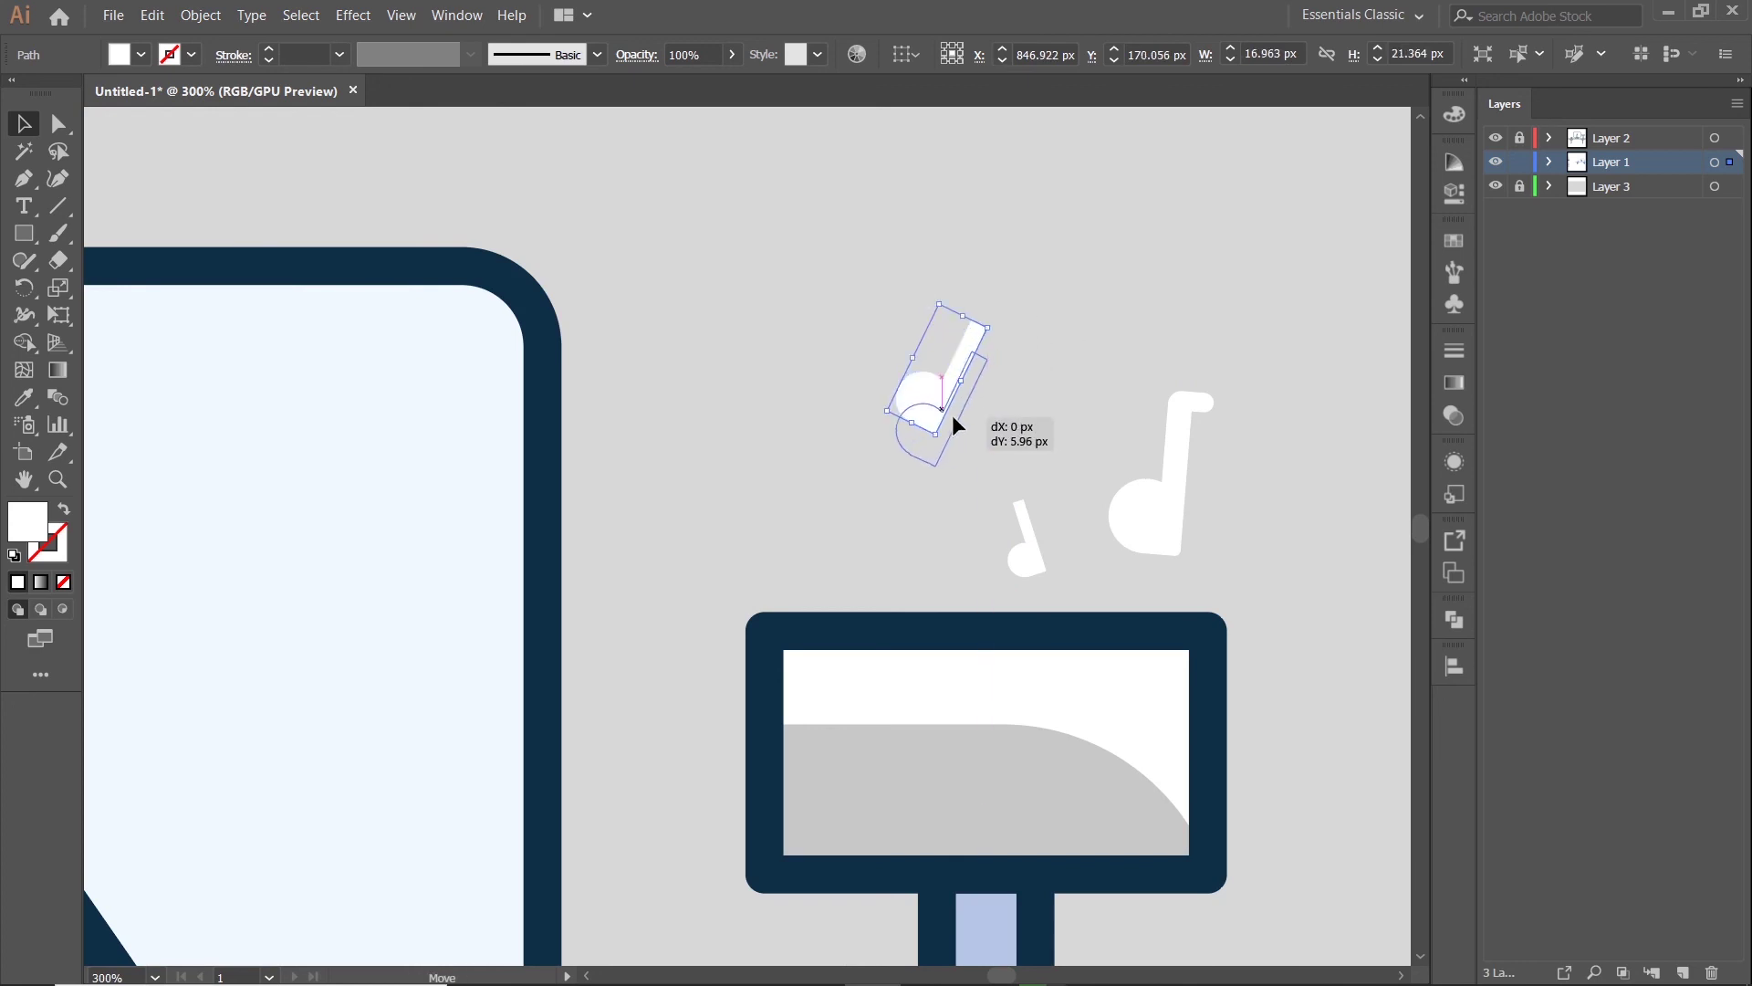
{"action": "key", "text": "ctrl+0"}
{"action": "left_click", "coordinate": [1243, 415]}
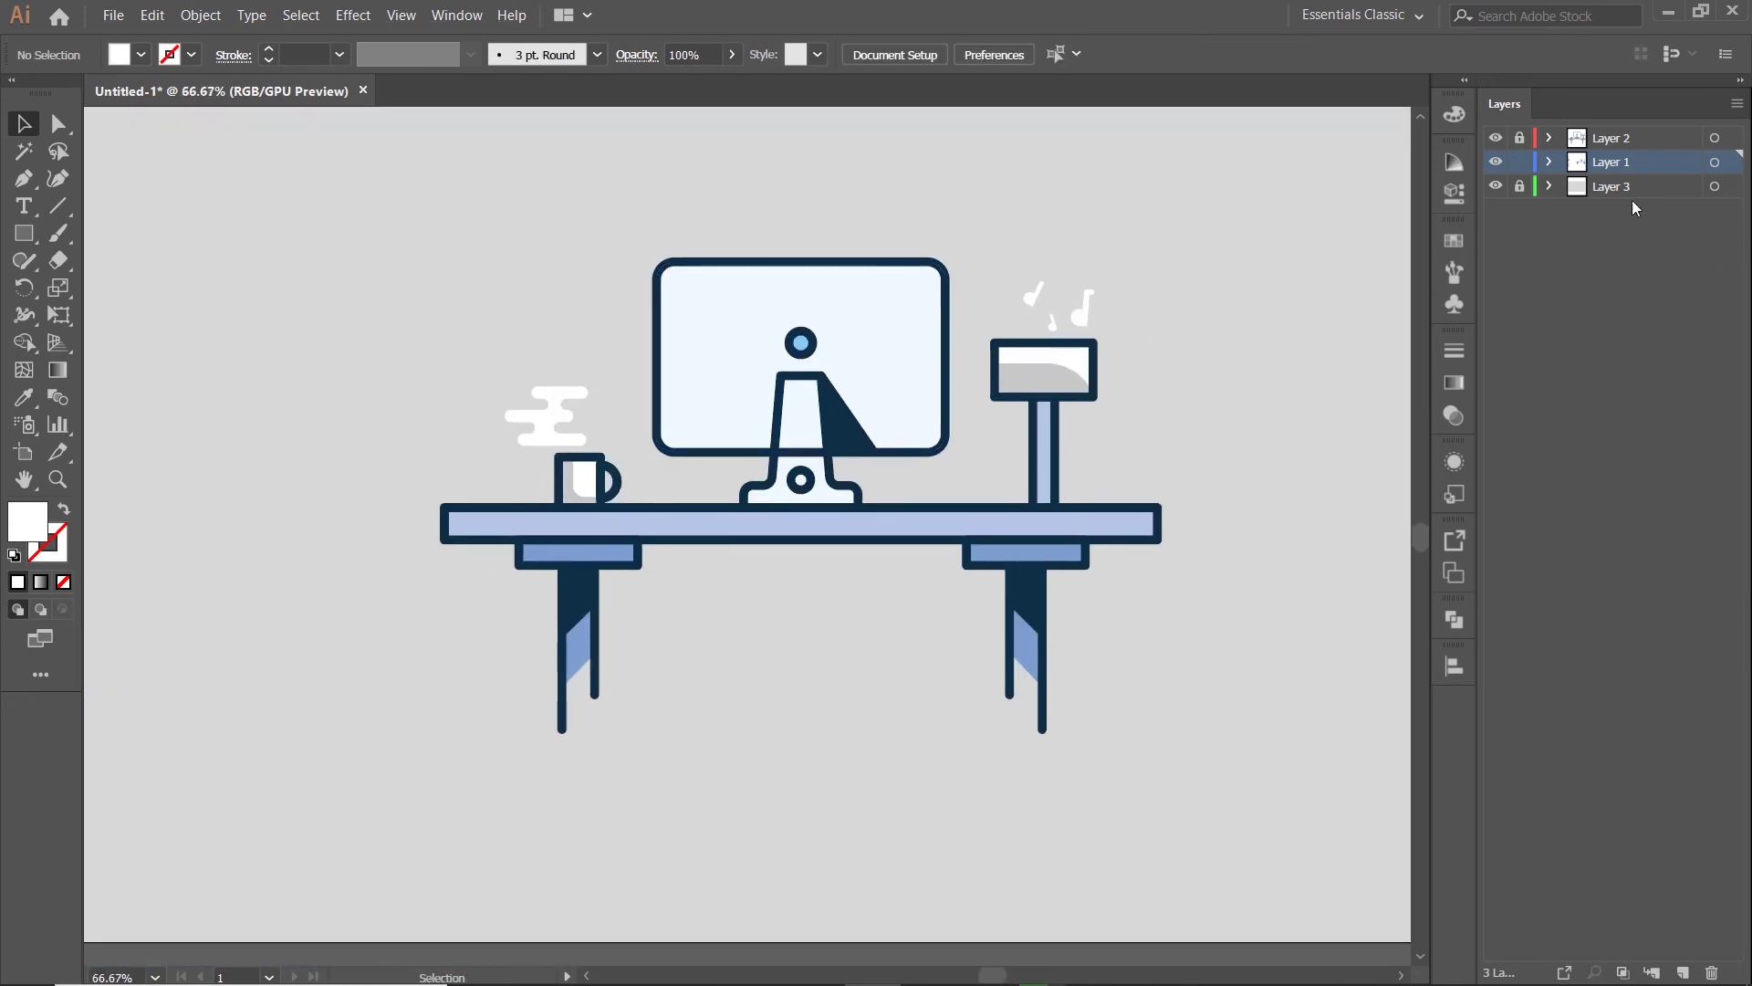
- Select the outlined desk group to target Layer 2, then deselect and zoom out to the artboard
{"action": "left_click", "coordinate": [803, 453]}
{"action": "key", "text": "ctrl+1"}
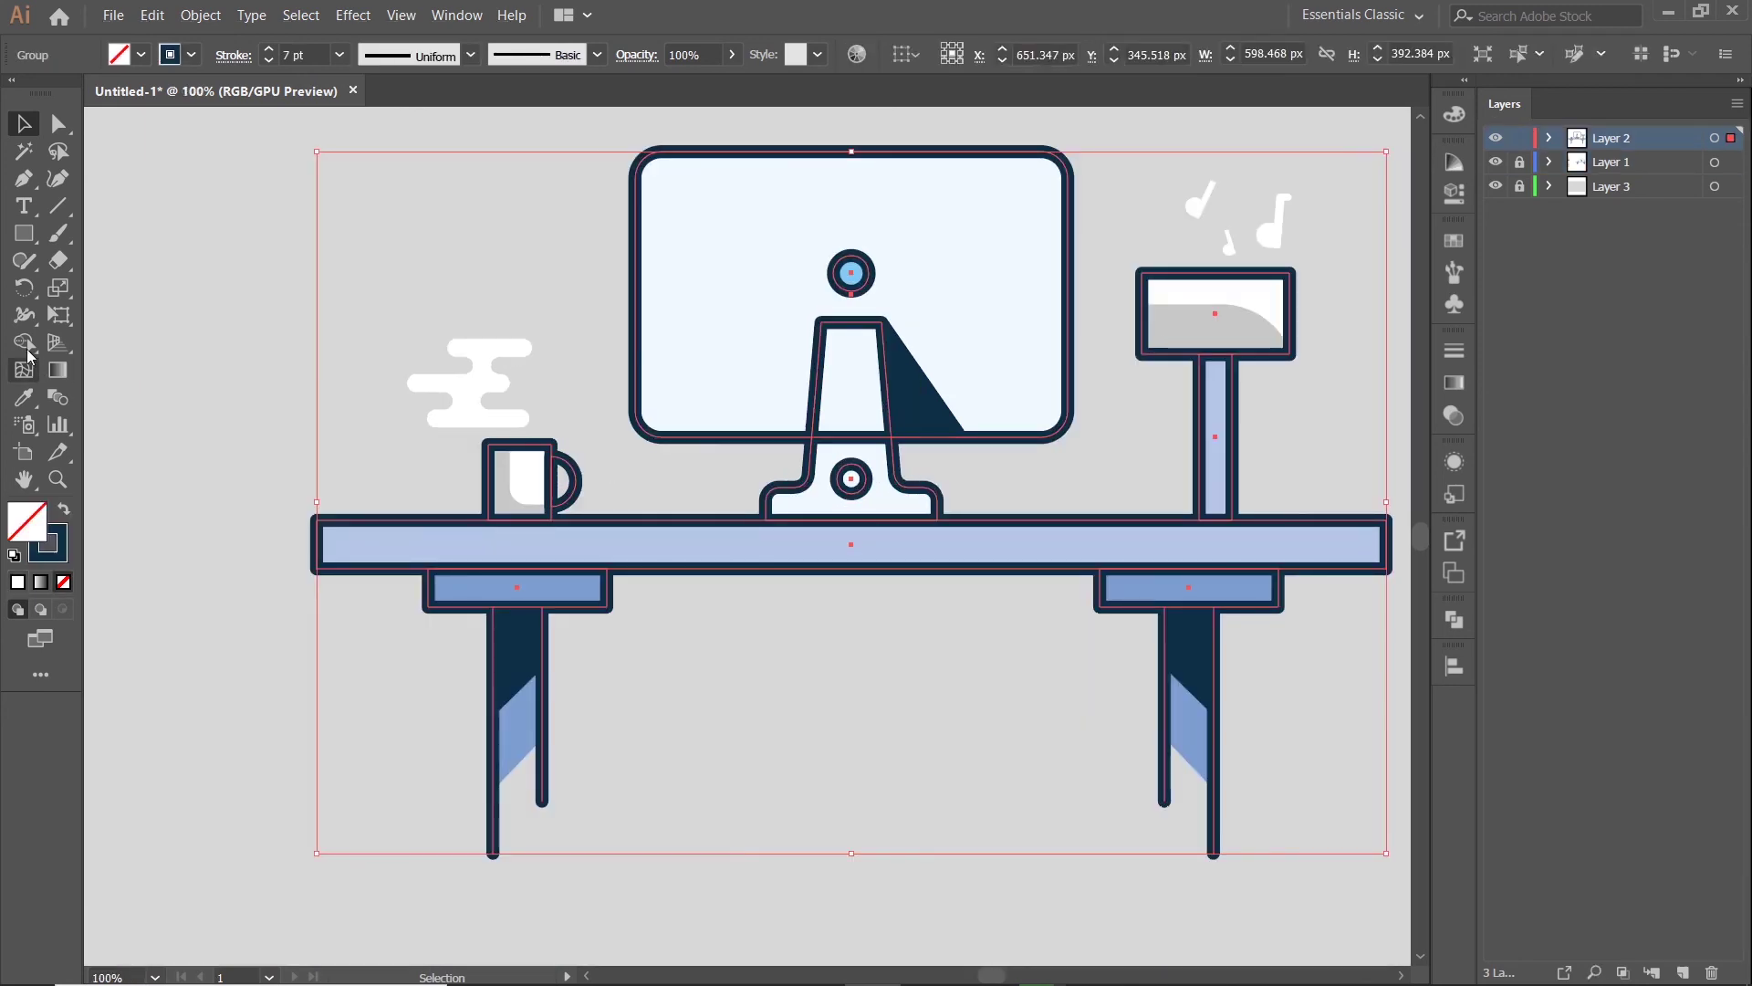
{"action": "left_click", "coordinate": [25, 345]}
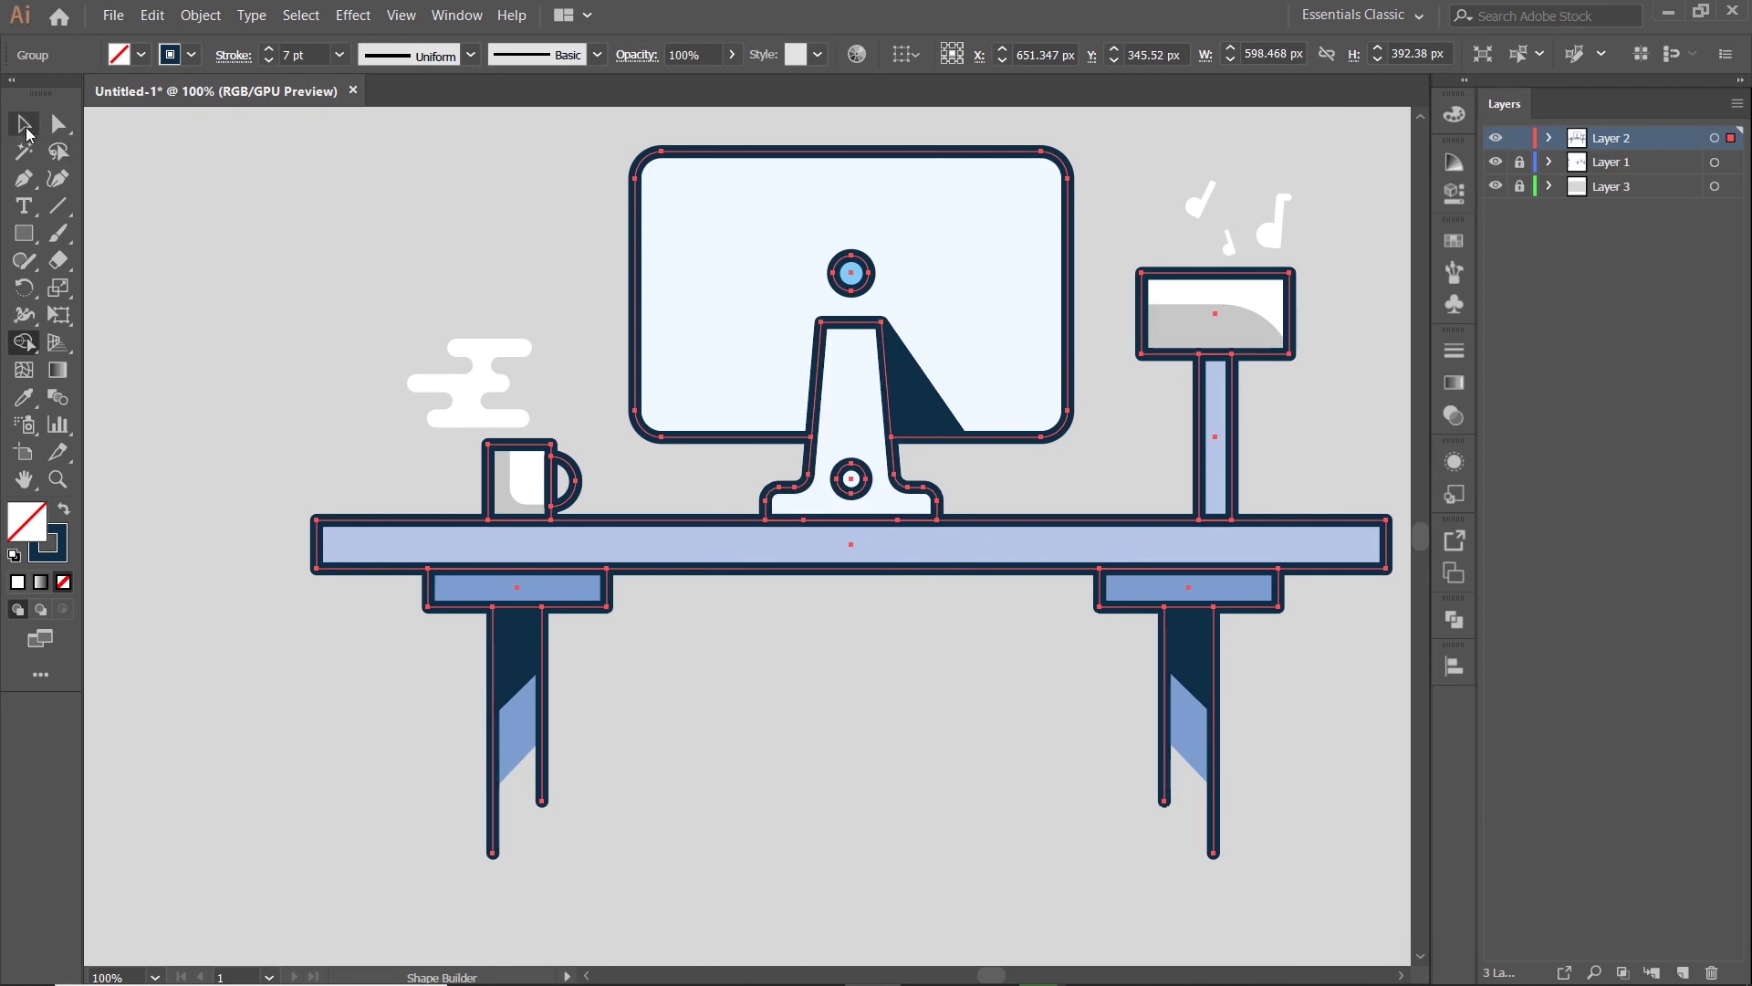
{"action": "left_click", "coordinate": [27, 129]}
{"action": "left_click", "coordinate": [361, 390]}
{"action": "key", "text": "ctrl+minus"}
{"action": "key", "text": "ctrl+minus"}
{"action": "key", "text": "ctrl+minus"}
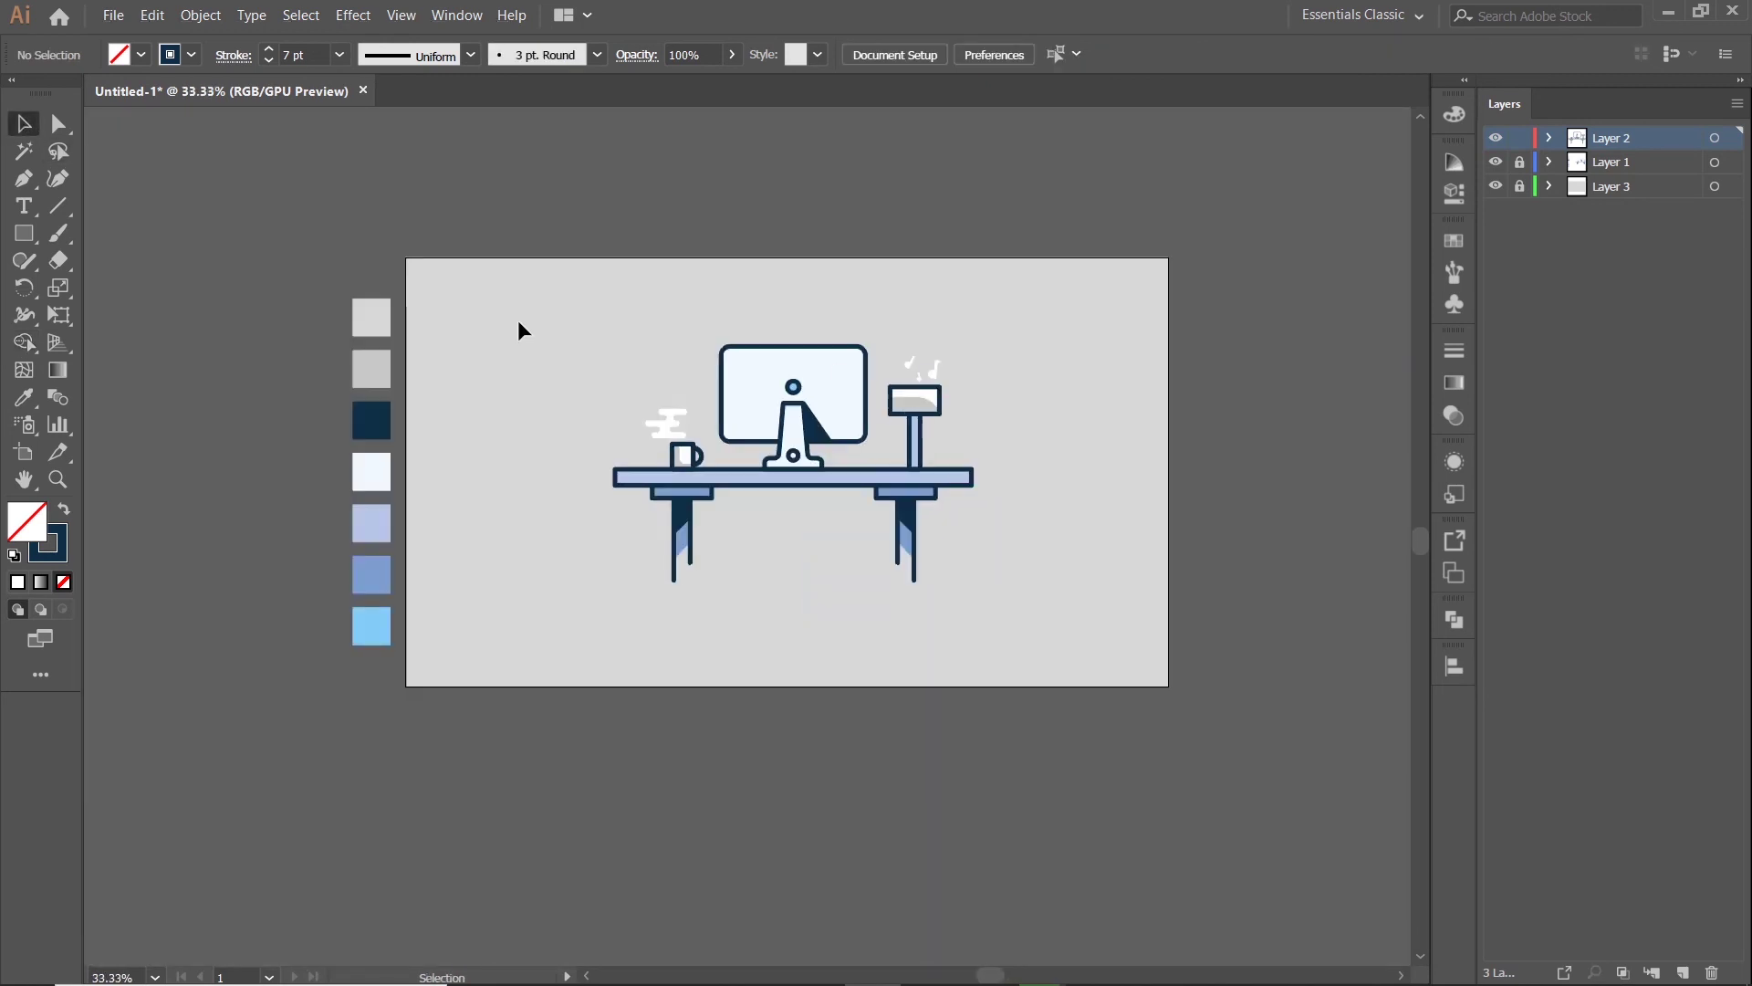
{"action": "scroll", "coordinate": [1014, 526], "scroll_direction": "up", "scroll_amount": 1}
- Draw a short horizontal slot line across the lamp shade with the Pen tool
{"action": "left_click", "coordinate": [24, 179]}
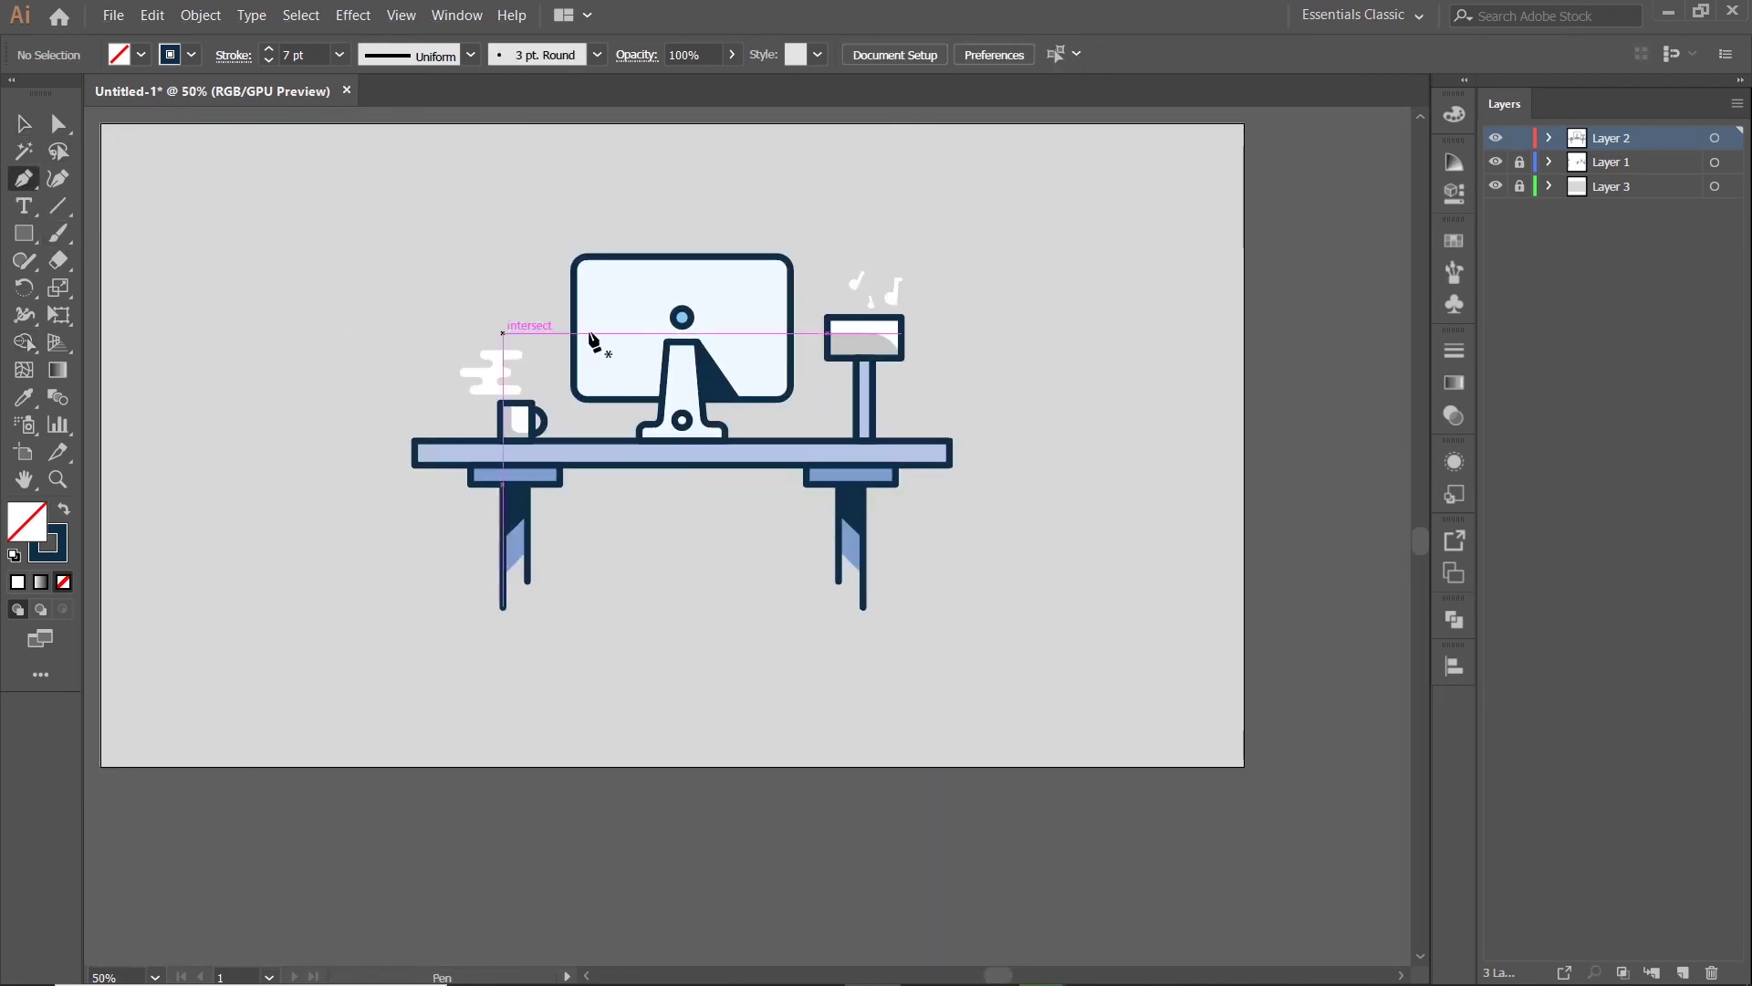
{"action": "scroll", "coordinate": [1056, 352], "scroll_direction": "up", "scroll_amount": 3}
{"action": "scroll", "coordinate": [960, 320], "scroll_direction": "up", "scroll_amount": 1}
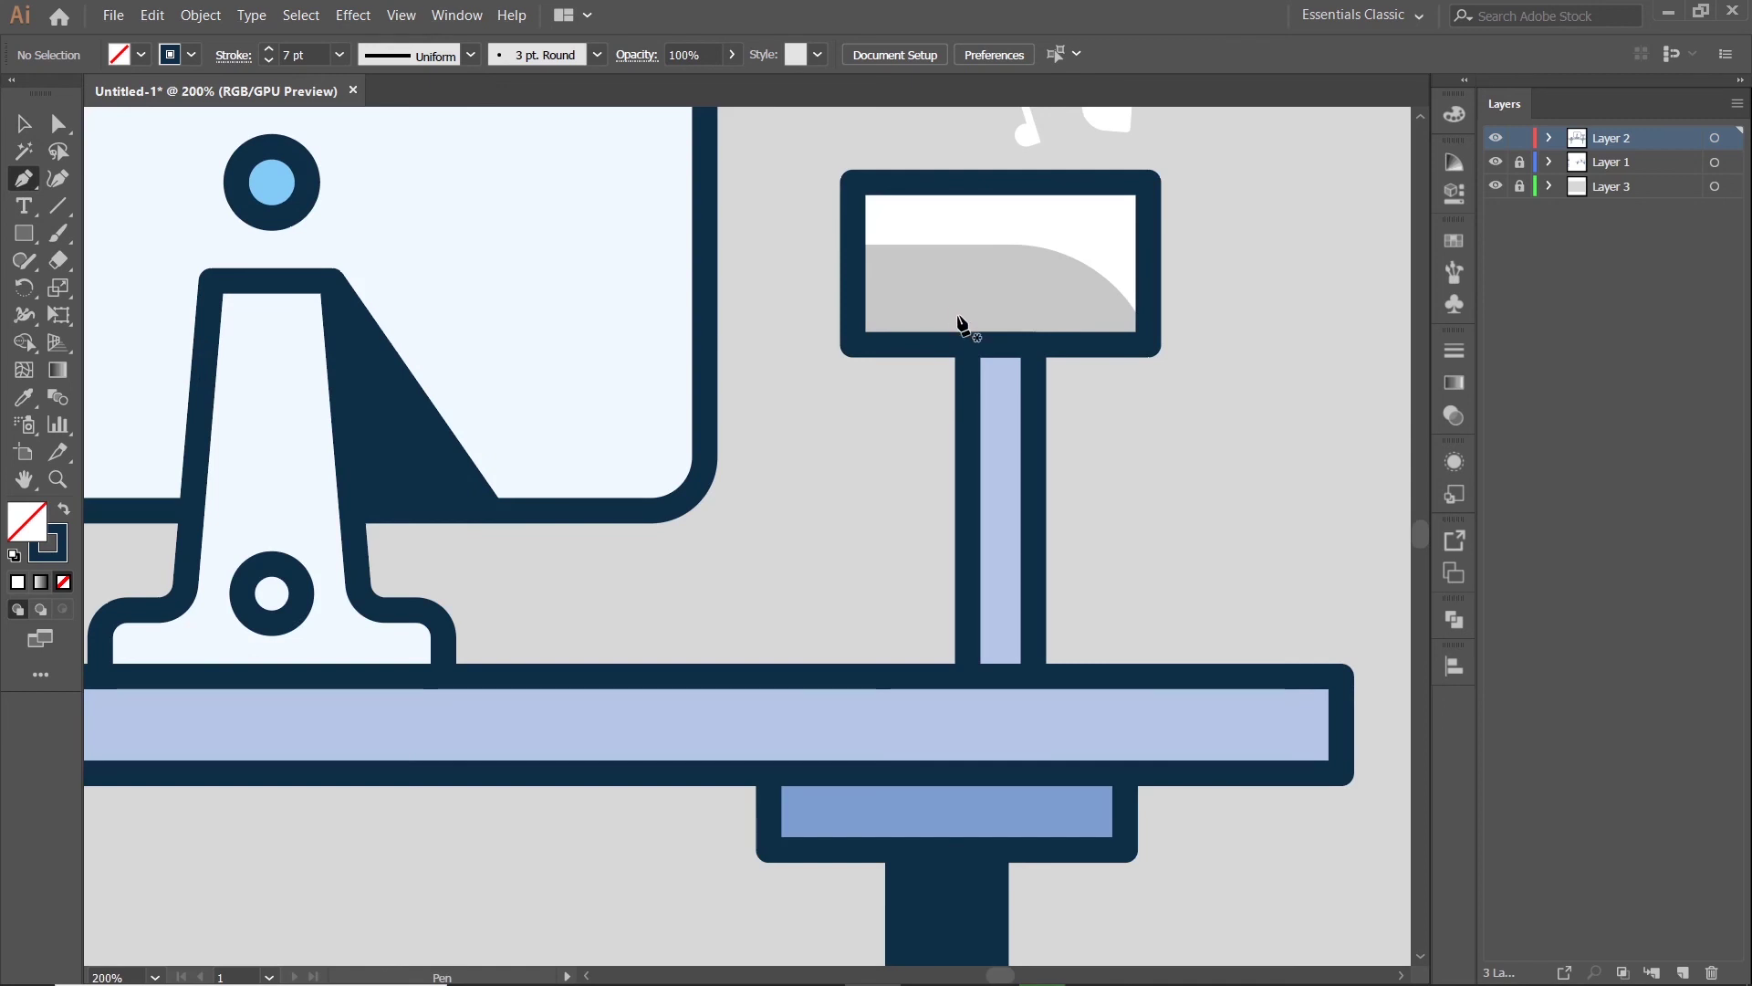
{"action": "left_click", "coordinate": [964, 309]}
{"action": "left_click", "coordinate": [1041, 310], "text": "shift"}
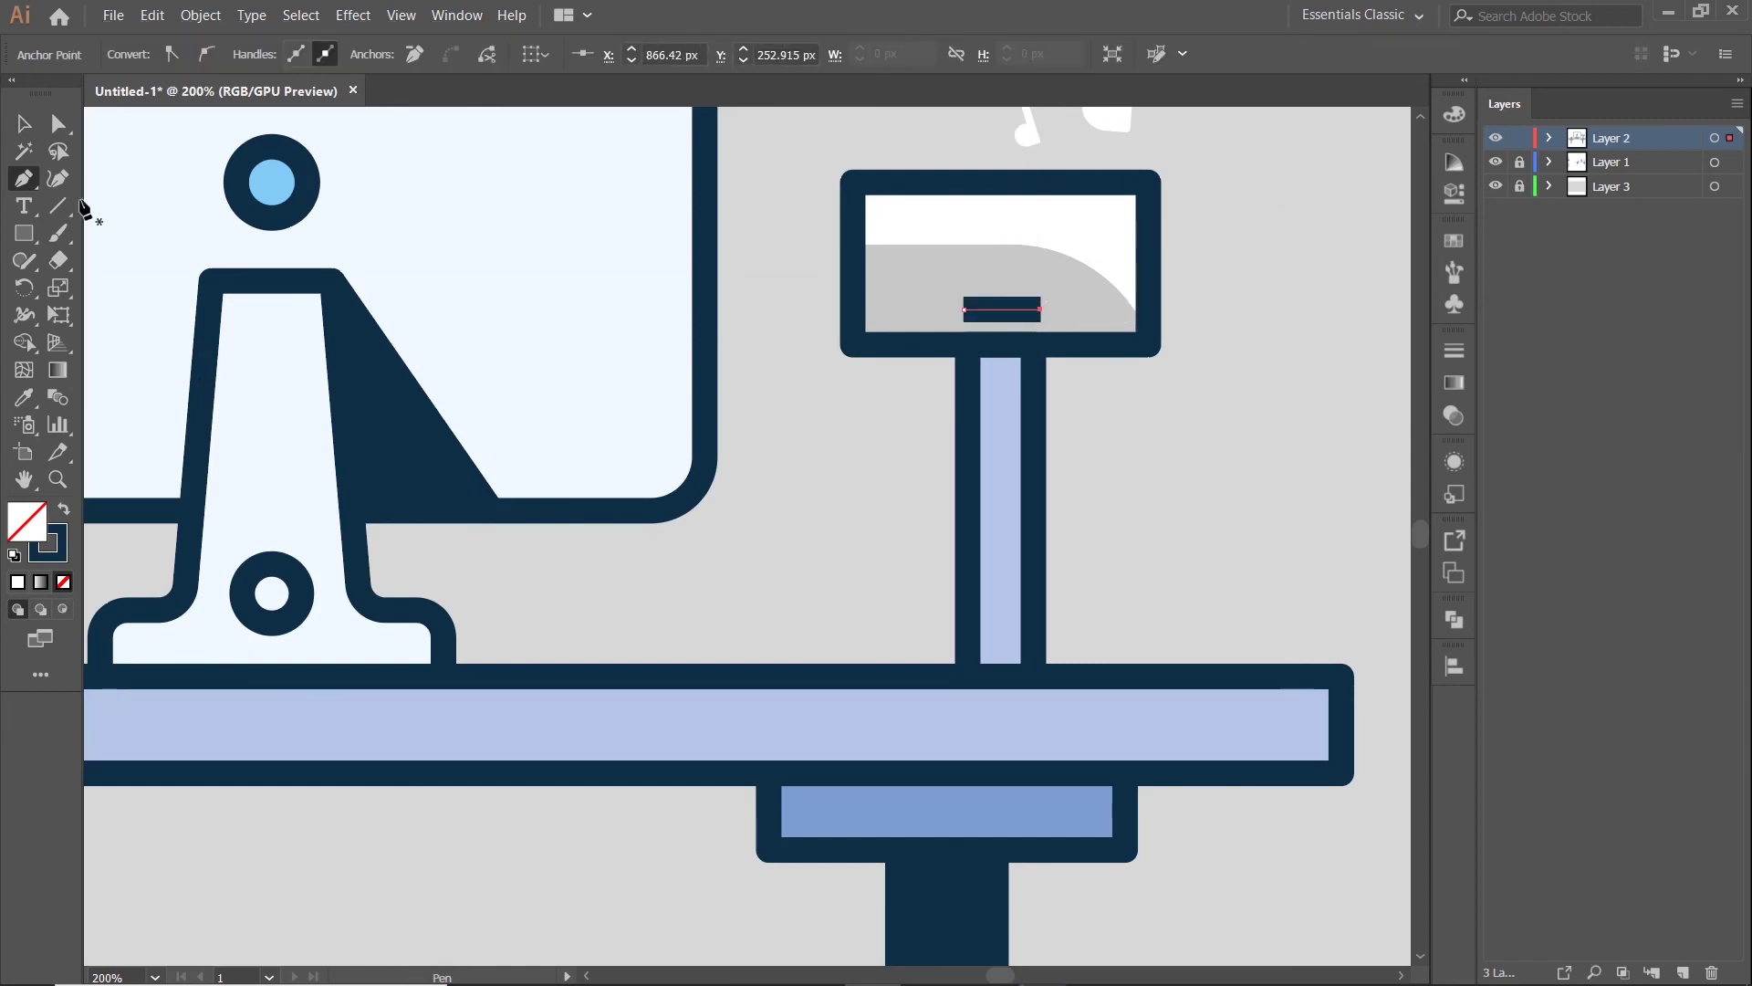
{"action": "left_click", "coordinate": [22, 125]}
{"action": "left_click", "coordinate": [1174, 304]}
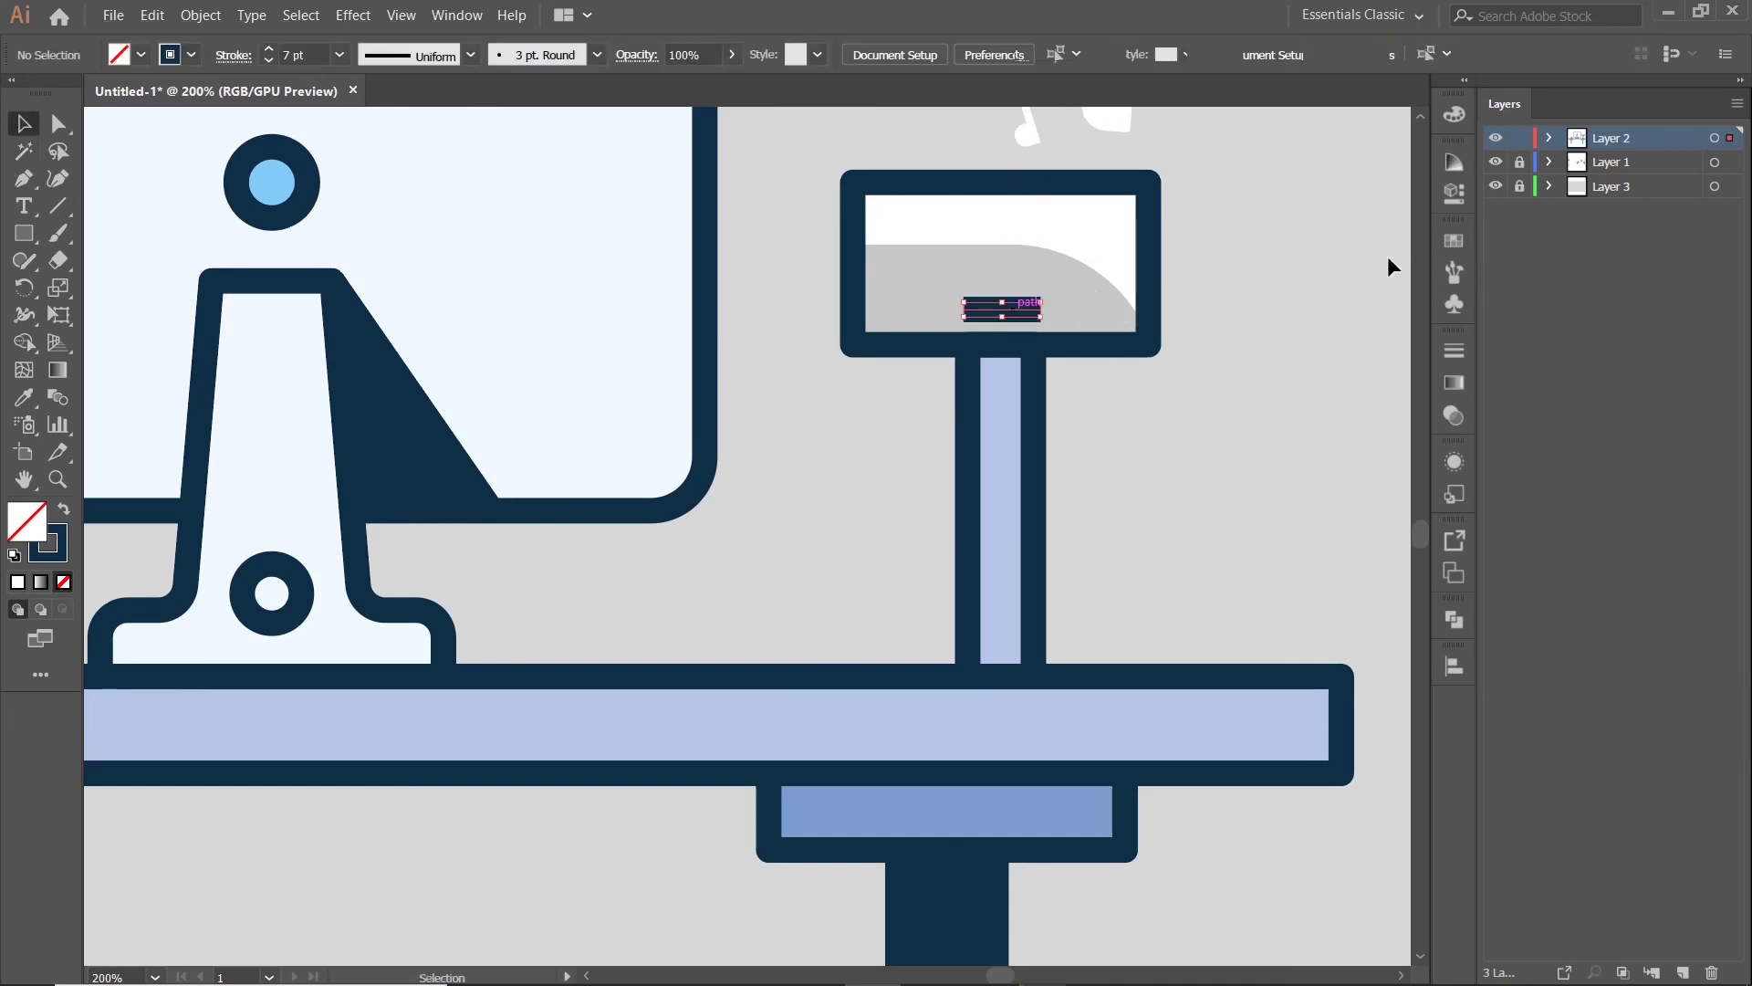
- Give the lamp slot line round caps and a 3 pt stroke weight
{"action": "left_click", "coordinate": [1452, 193]}
{"action": "left_click", "coordinate": [1203, 439]}
{"action": "left_click", "coordinate": [1082, 498]}
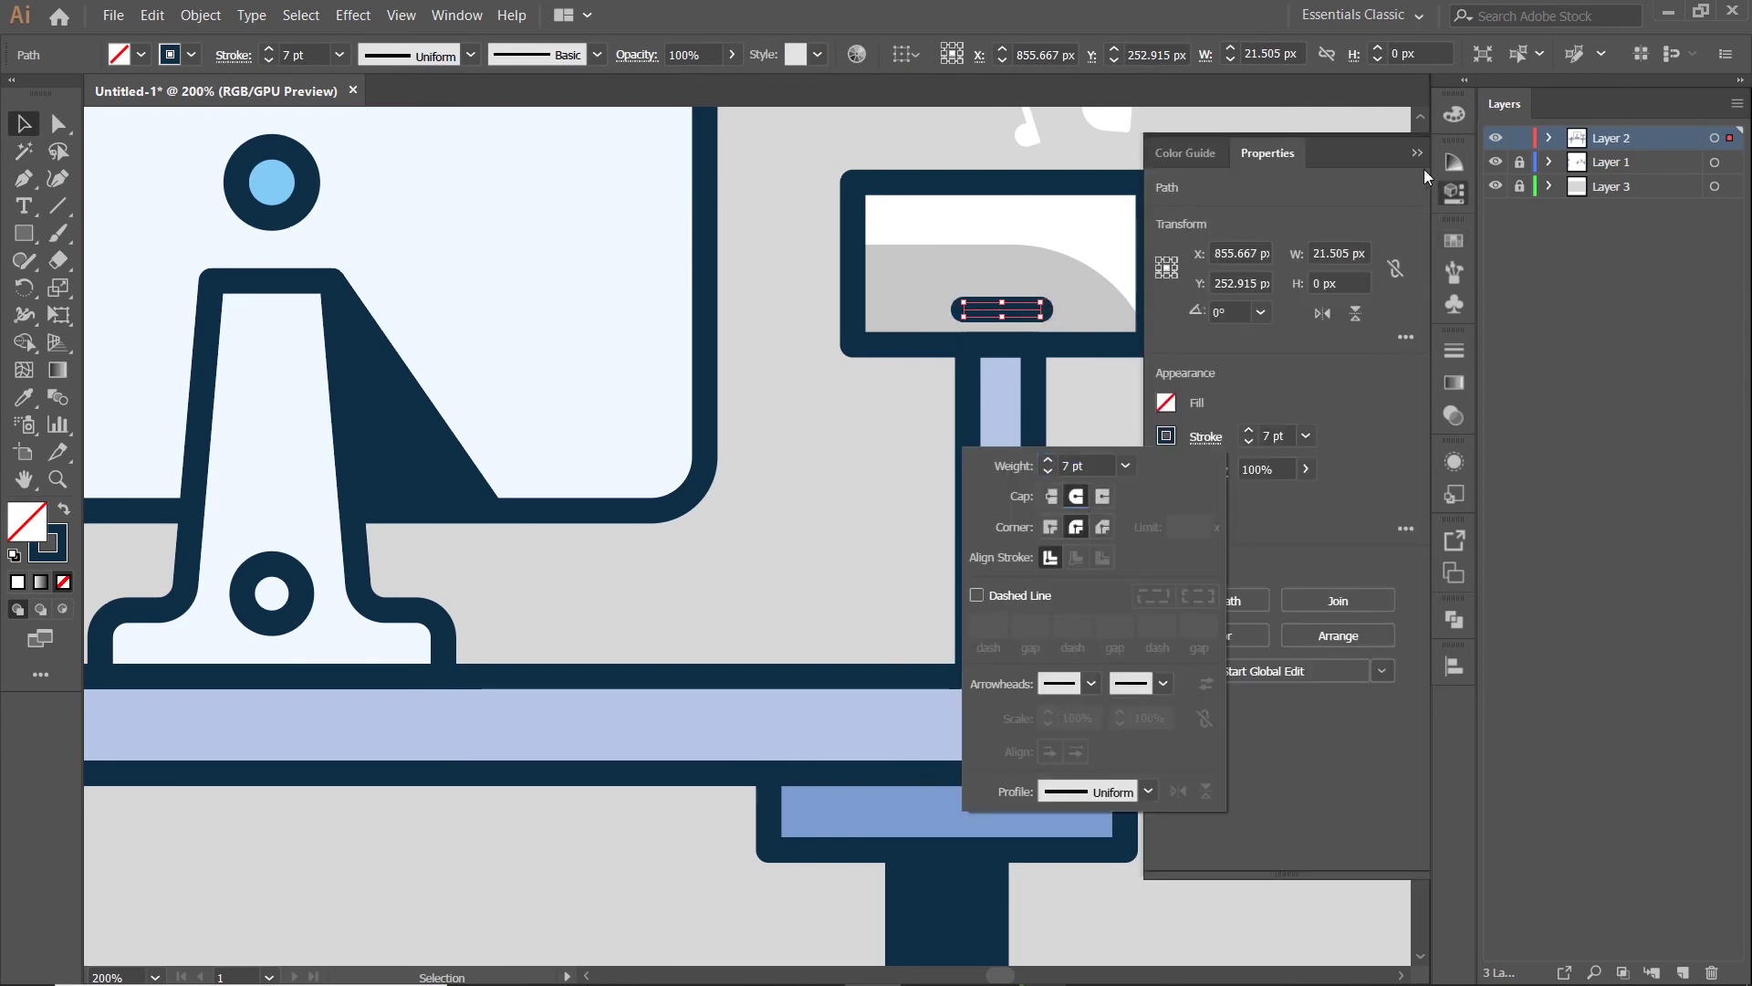
{"action": "left_click", "coordinate": [1417, 153]}
{"action": "left_click", "coordinate": [338, 56]}
{"action": "left_click", "coordinate": [371, 209]}
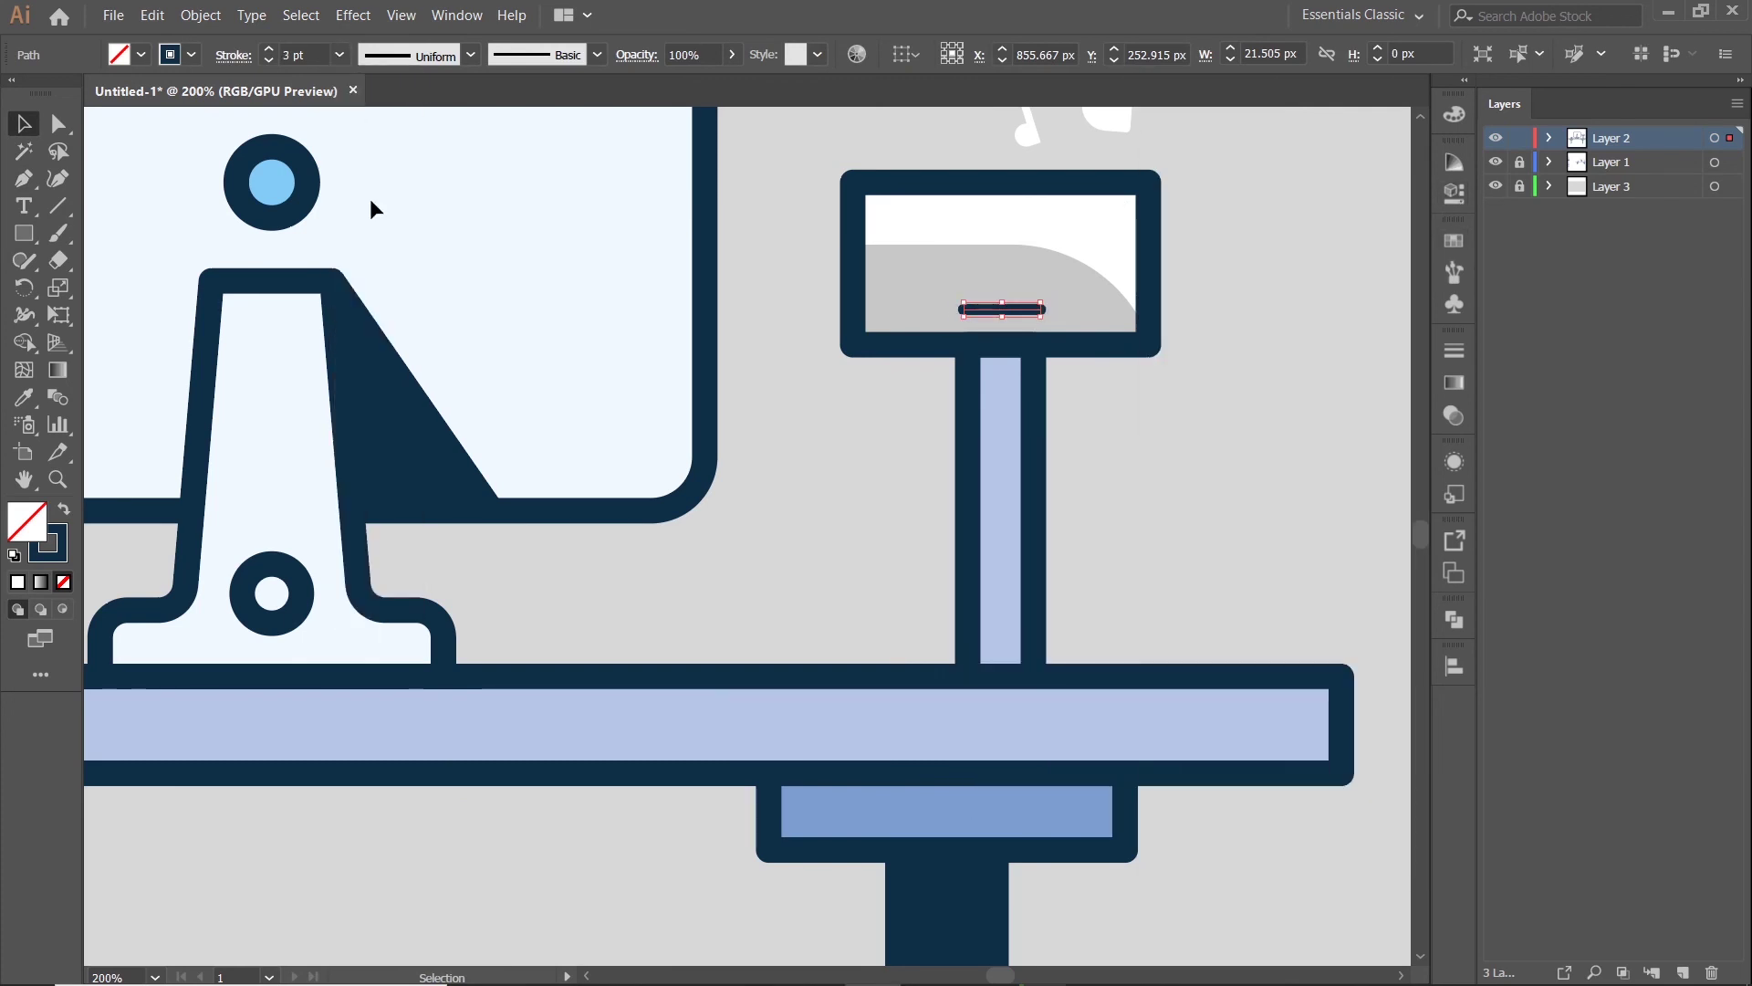
{"action": "left_click", "coordinate": [1124, 161]}
{"action": "key", "text": "ctrl+0"}
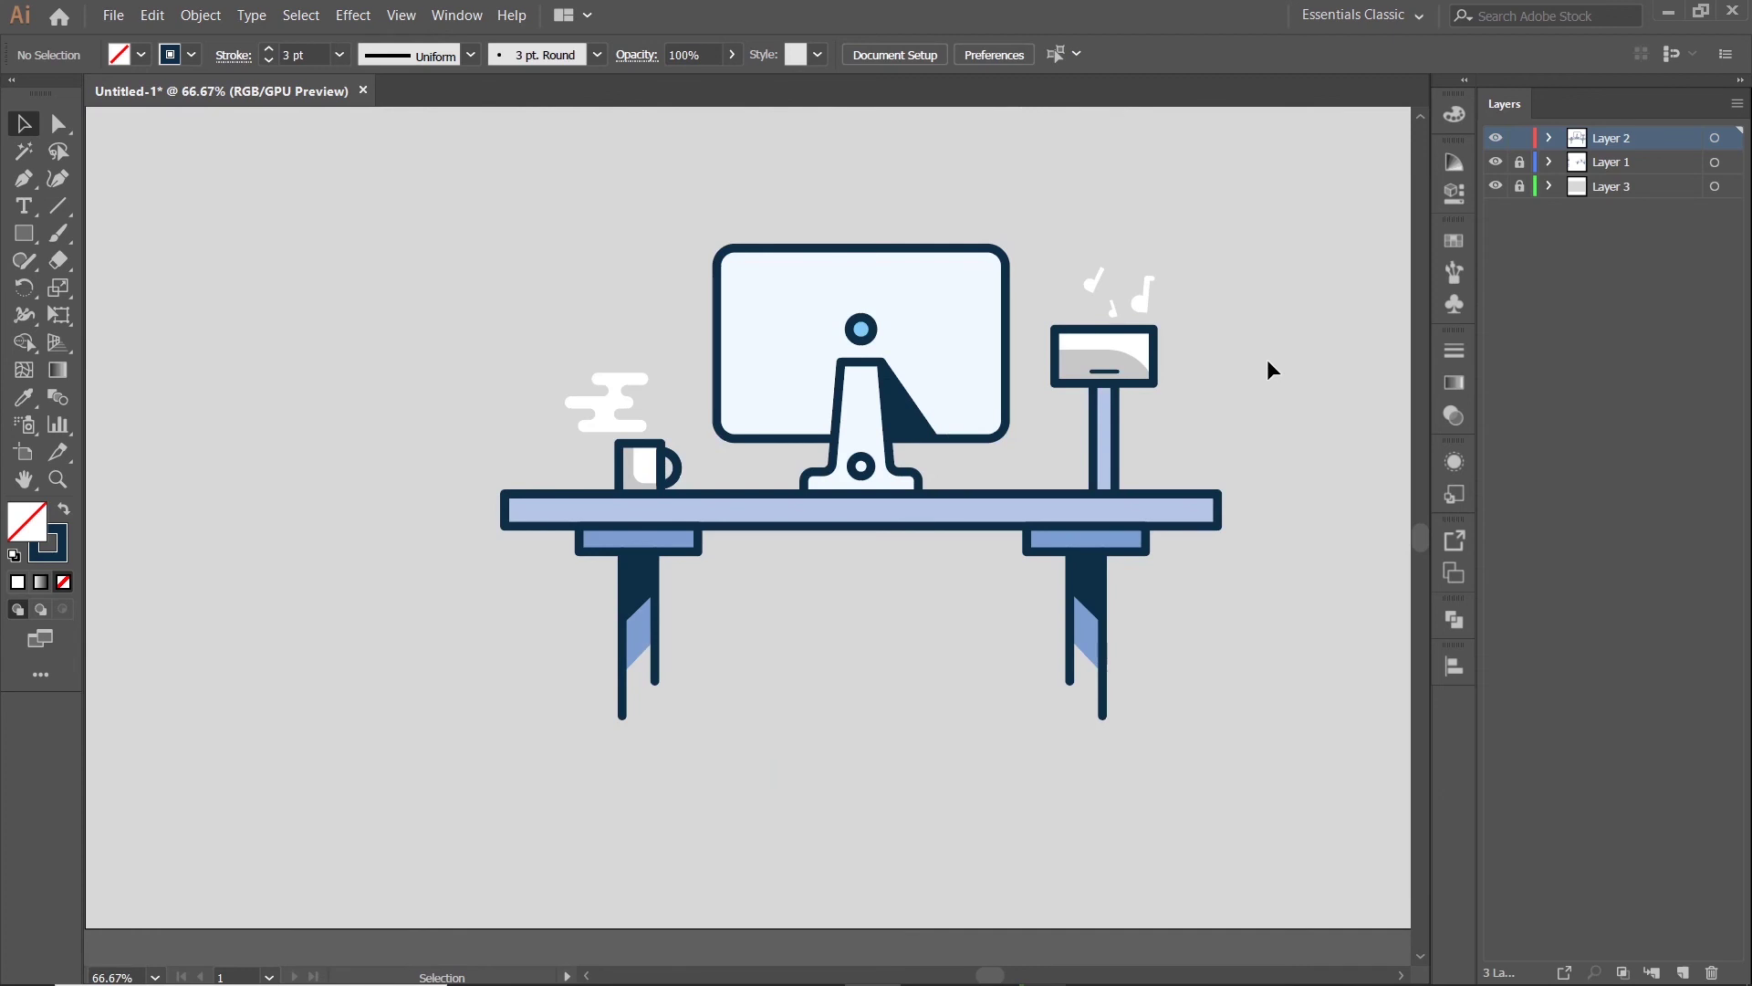
- Nudge the lamp line into position and change its stroke weight to 4 pt
{"action": "scroll", "coordinate": [852, 398], "scroll_direction": "up", "scroll_amount": 3}
{"action": "scroll", "coordinate": [821, 388], "scroll_direction": "up", "scroll_amount": 1}
{"action": "scroll", "coordinate": [767, 381], "scroll_direction": "up", "scroll_amount": 1}
{"action": "left_click", "coordinate": [763, 374]}
{"action": "scroll", "coordinate": [763, 376], "scroll_direction": "up", "scroll_amount": 2}
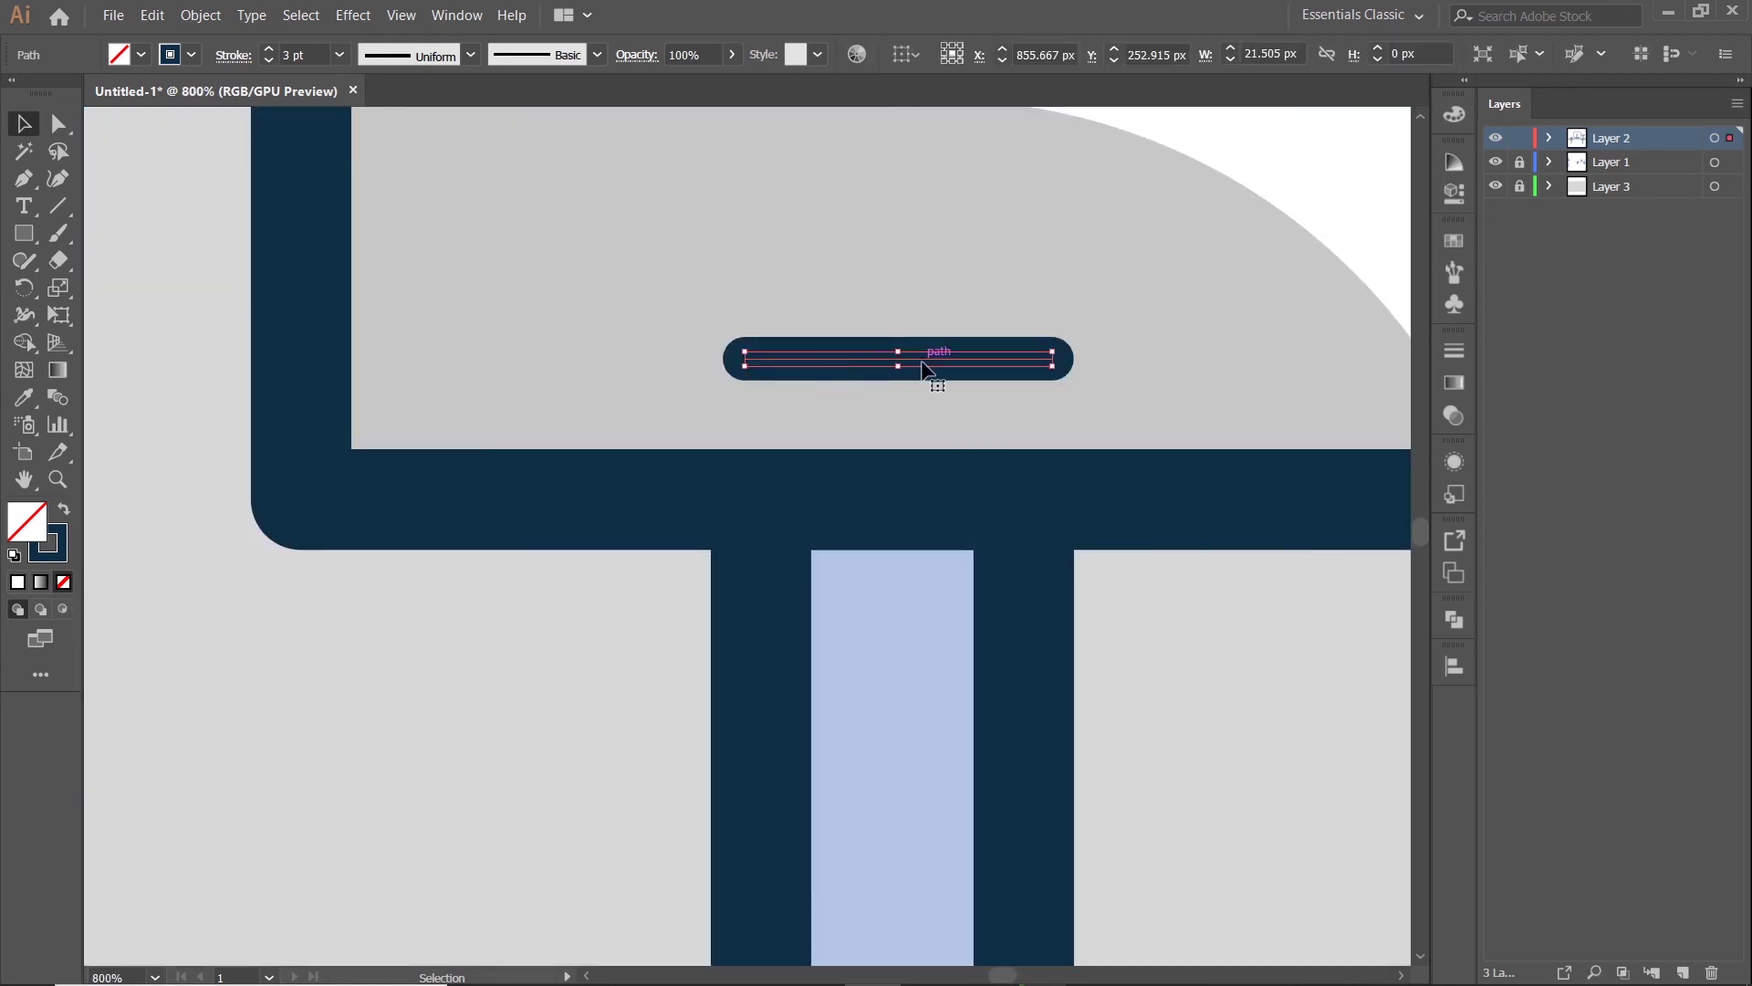
{"action": "left_click_drag", "start_coordinate": [923, 372], "coordinate": [922, 373]}
{"action": "left_click", "coordinate": [338, 55]}
{"action": "left_click", "coordinate": [365, 228]}
{"action": "key", "text": "ctrl+0"}
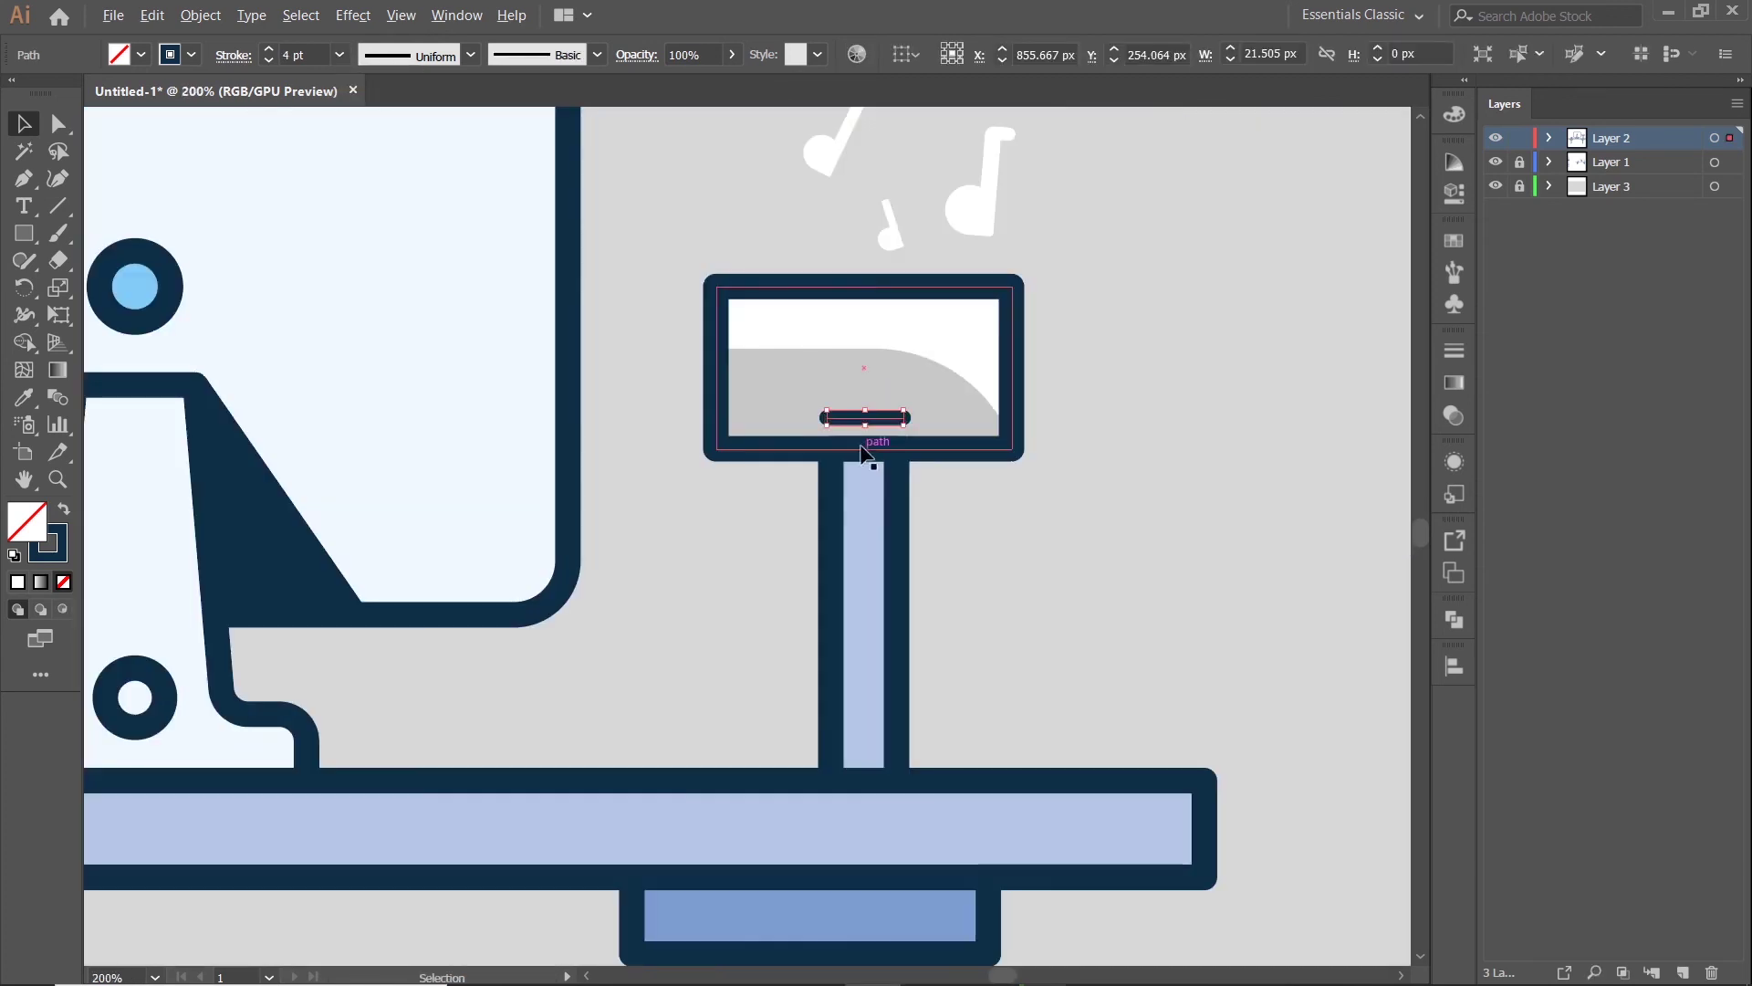
{"action": "left_click", "coordinate": [1155, 415]}
{"action": "scroll", "coordinate": [1155, 414], "scroll_direction": "down", "scroll_amount": 1}
{"action": "left_click_drag", "start_coordinate": [1204, 420], "coordinate": [1086, 371]}
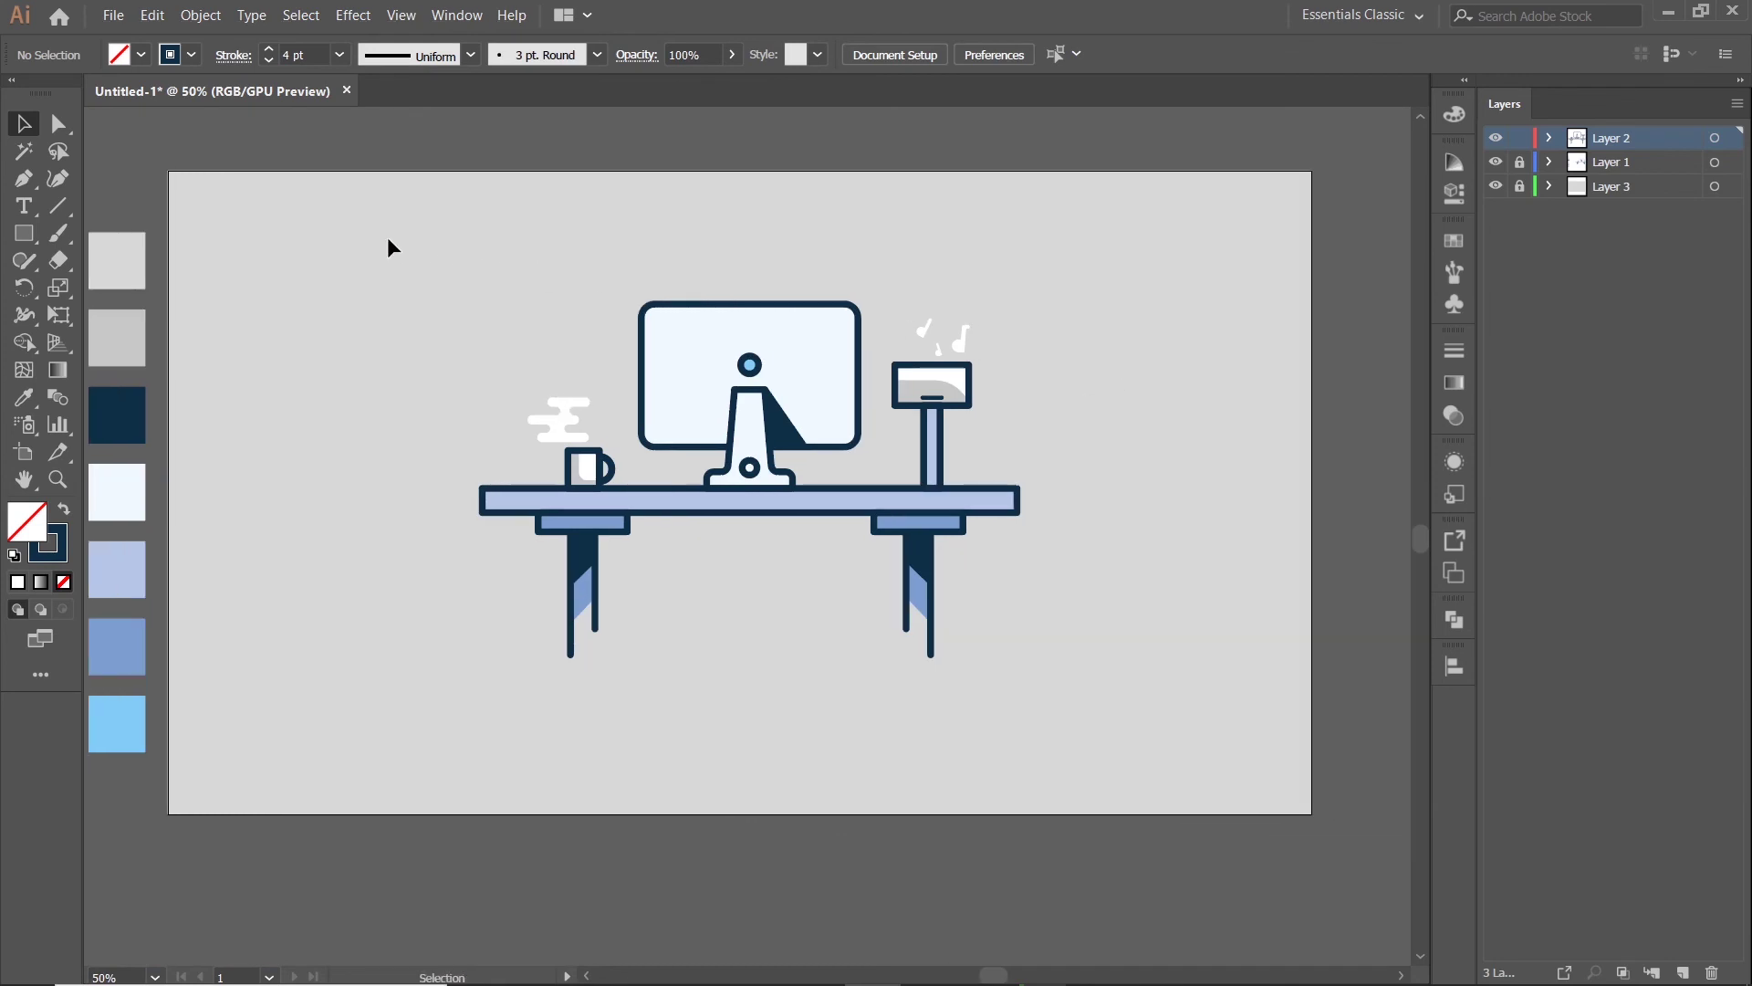
- Select all the desk artwork and group it into one object
{"action": "left_click", "coordinate": [1070, 701]}
{"action": "right_click", "coordinate": [902, 493]}
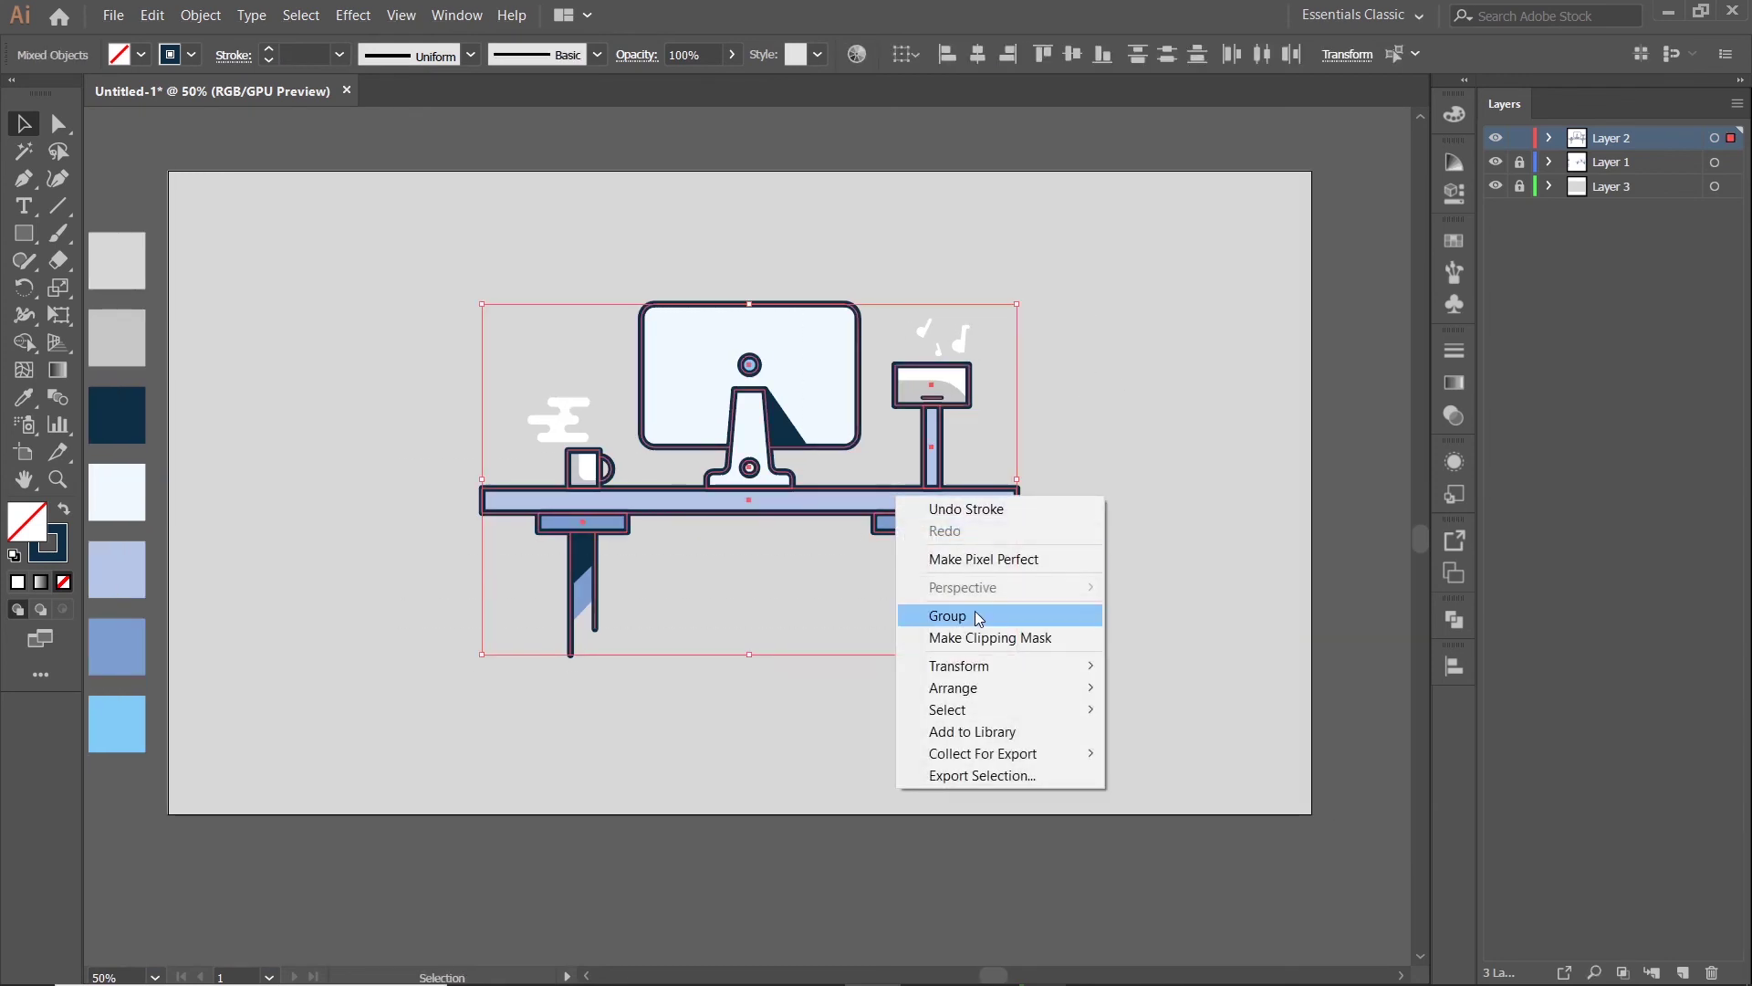
{"action": "left_click", "coordinate": [952, 609]}
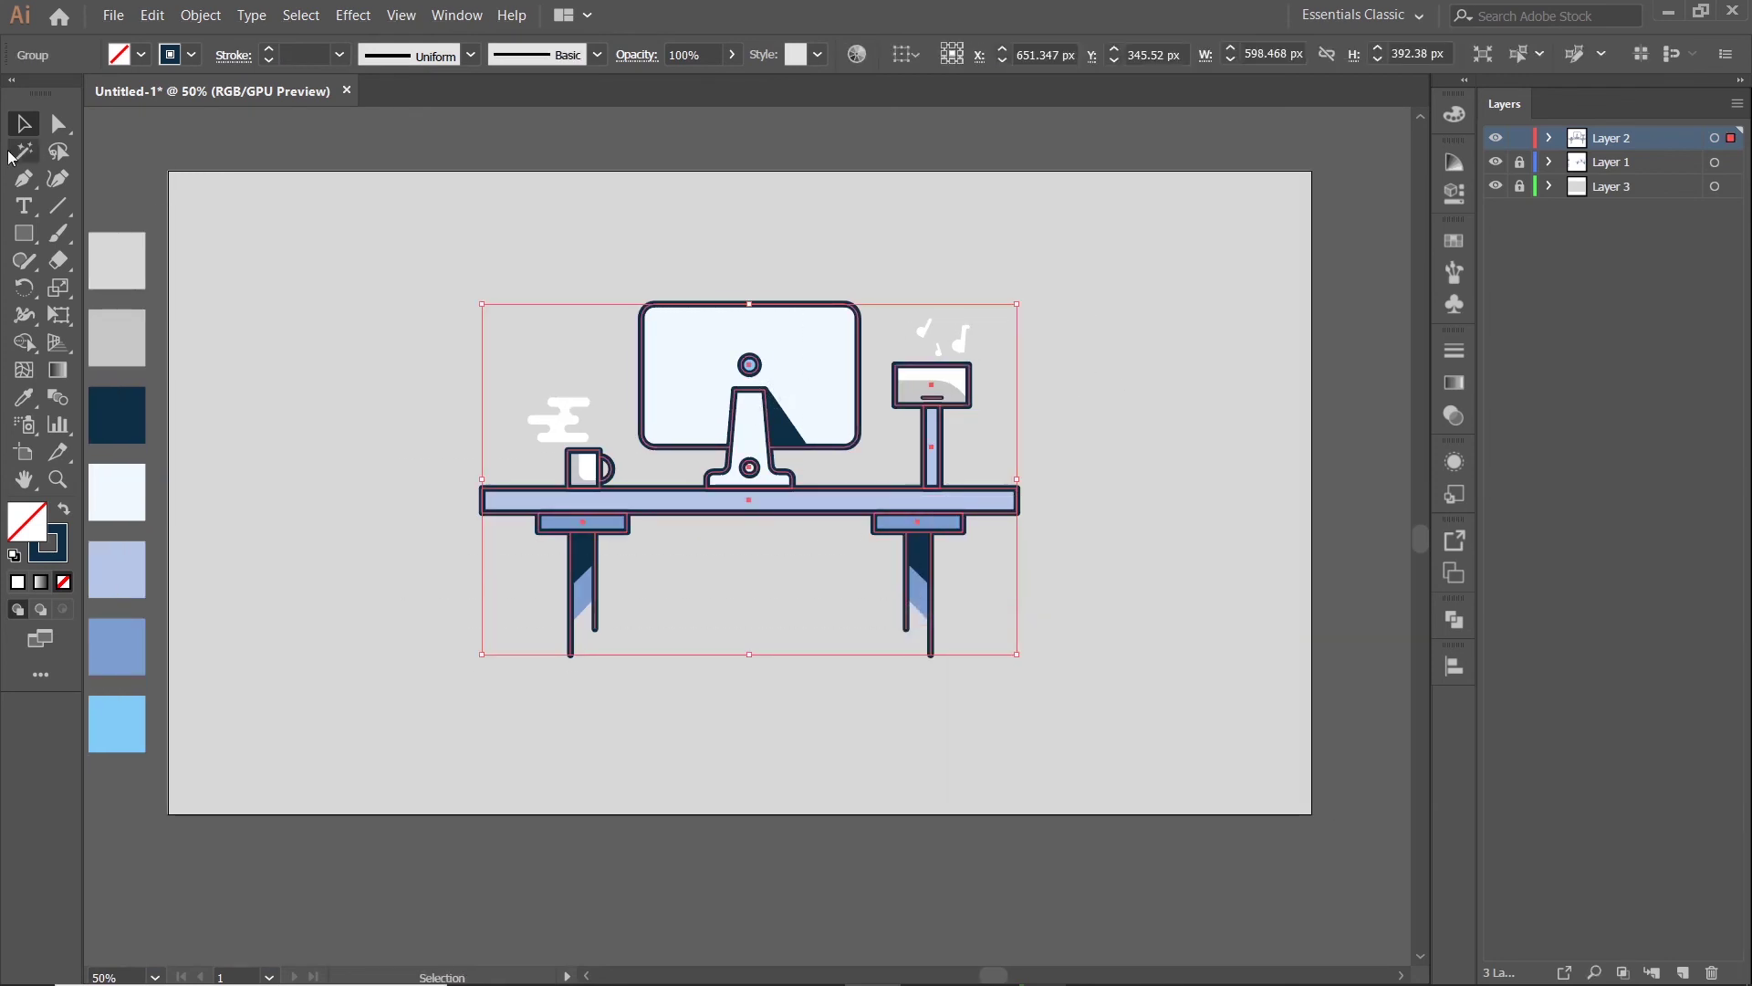
{"action": "left_click", "coordinate": [1012, 161]}
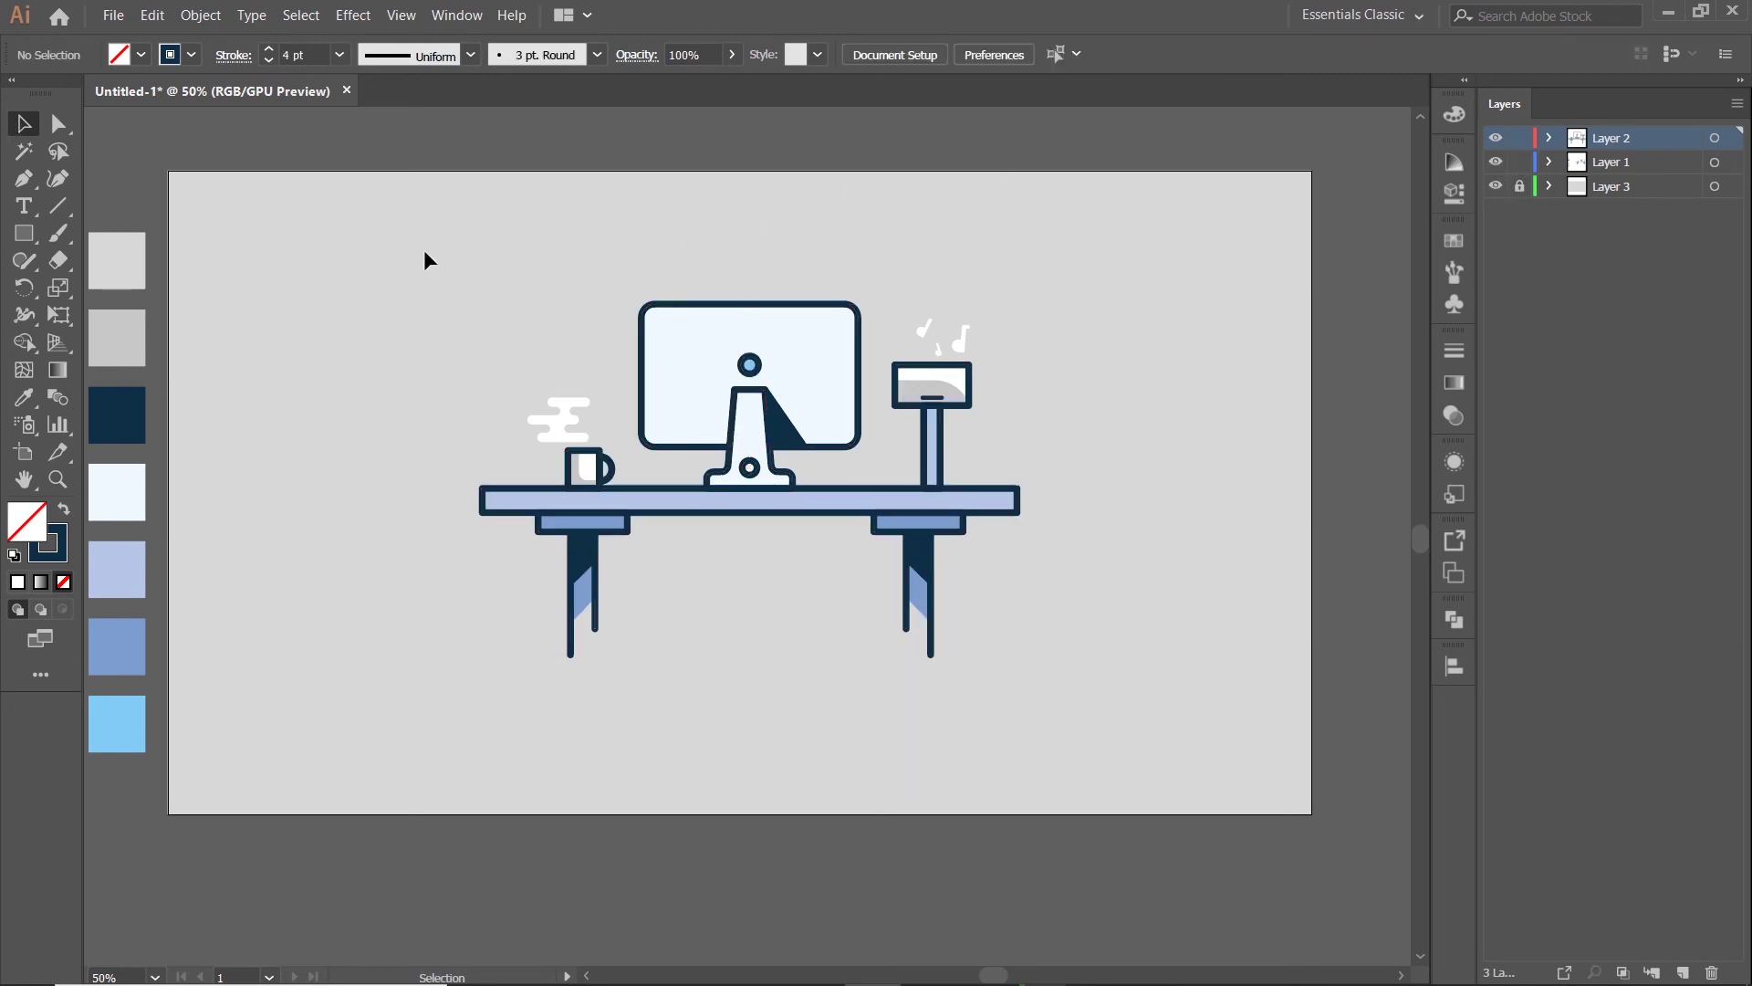
{"action": "left_click", "coordinate": [825, 381]}
{"action": "right_click", "coordinate": [825, 382]}
{"action": "left_click", "coordinate": [939, 504]}
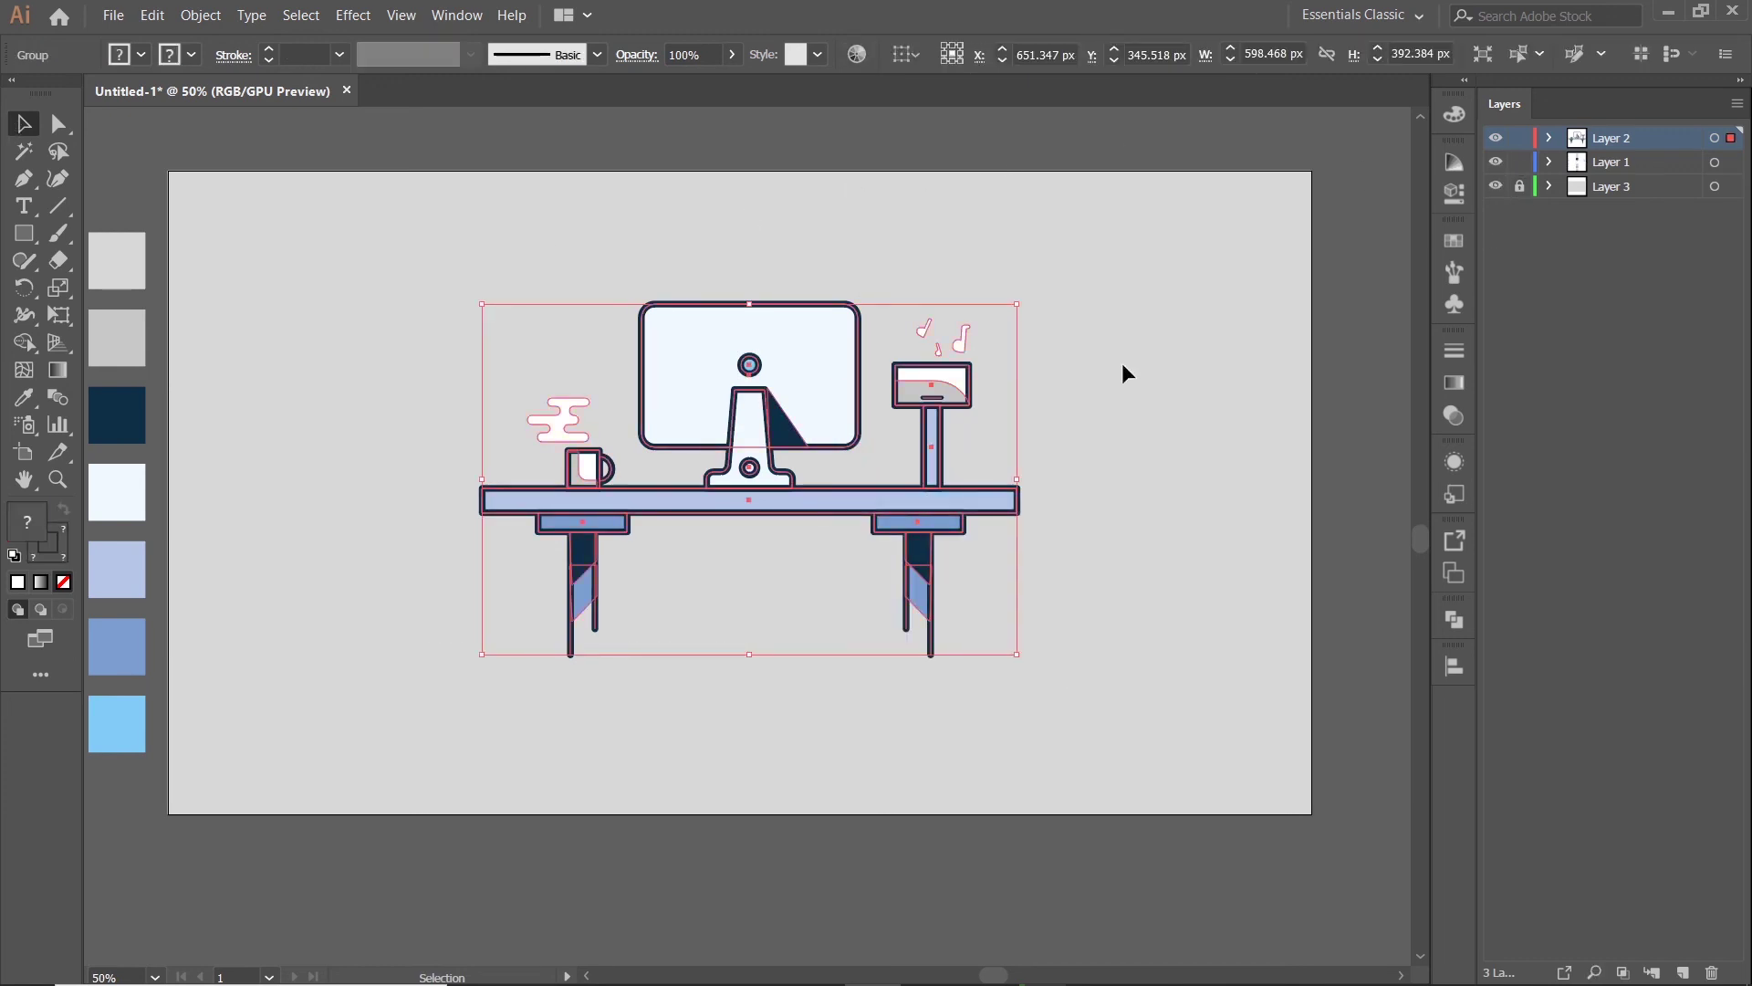
{"action": "left_click", "coordinate": [1121, 363]}
- Move the desk group slightly lower and make Layer 1 the active layer
{"action": "left_click_drag", "start_coordinate": [1083, 322], "coordinate": [1136, 293]}
{"action": "left_click", "coordinate": [1004, 282]}
{"action": "left_click_drag", "start_coordinate": [863, 339], "coordinate": [862, 351]}
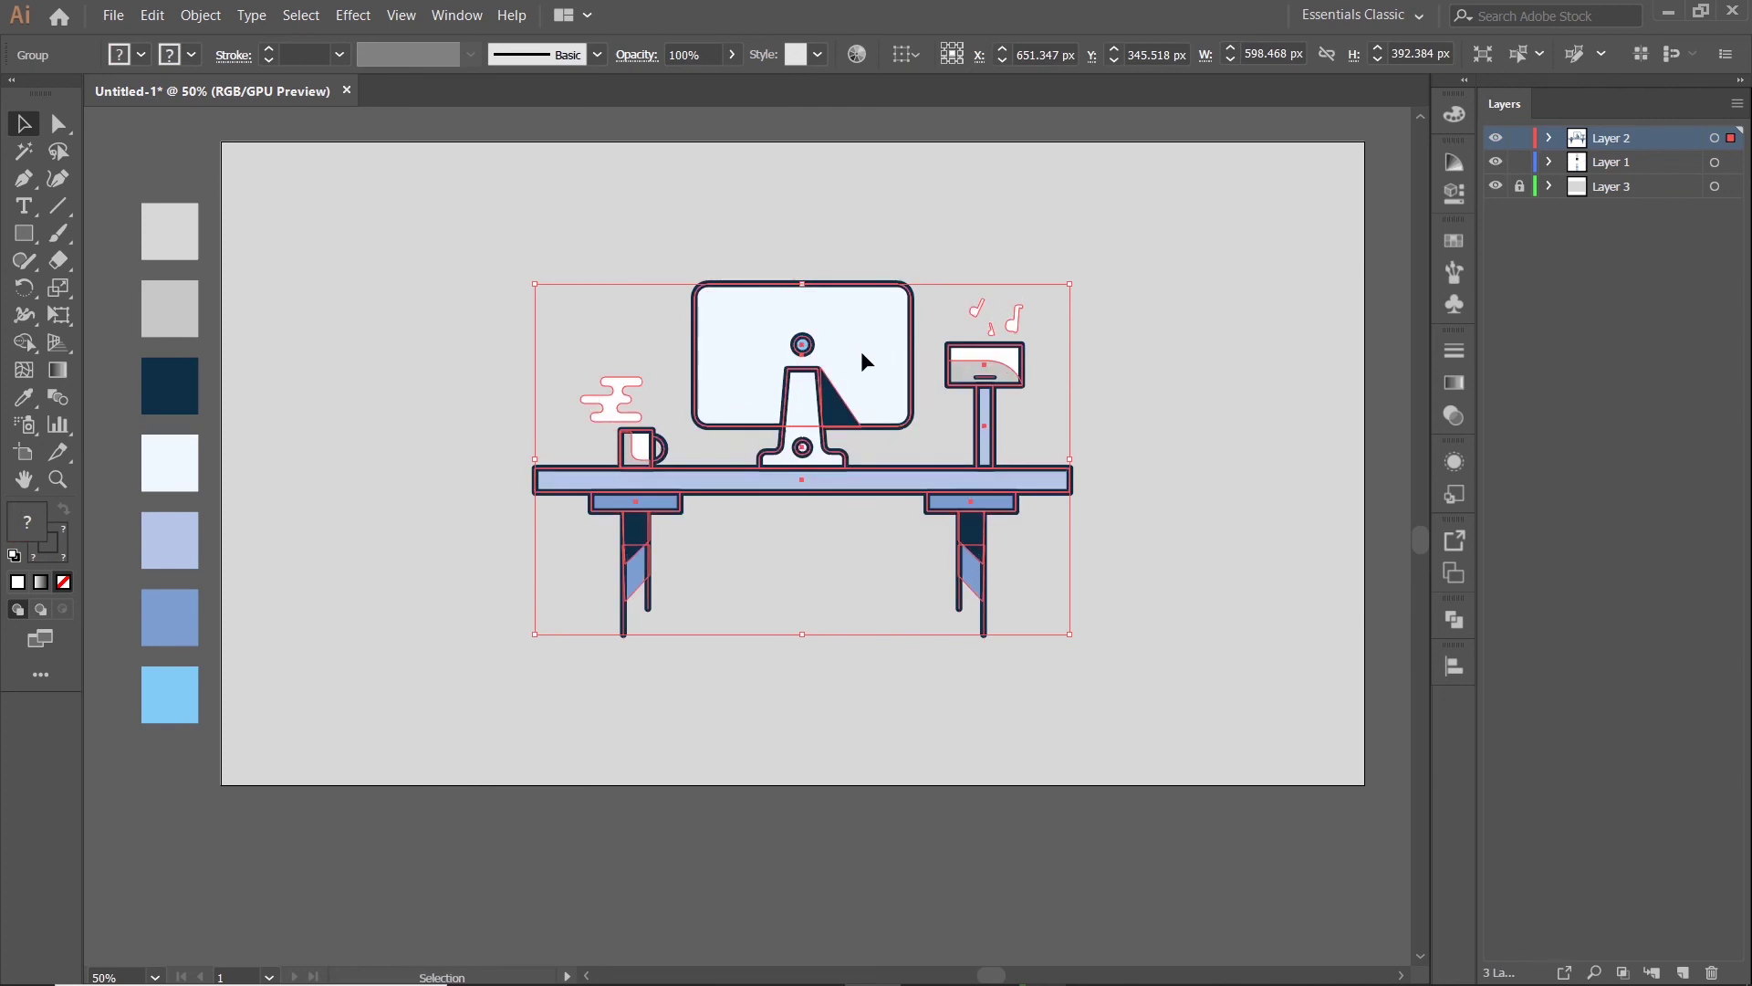
{"action": "left_click", "coordinate": [1341, 261]}
{"action": "key", "text": "ctrl+minus"}
{"action": "left_click", "coordinate": [1687, 162]}
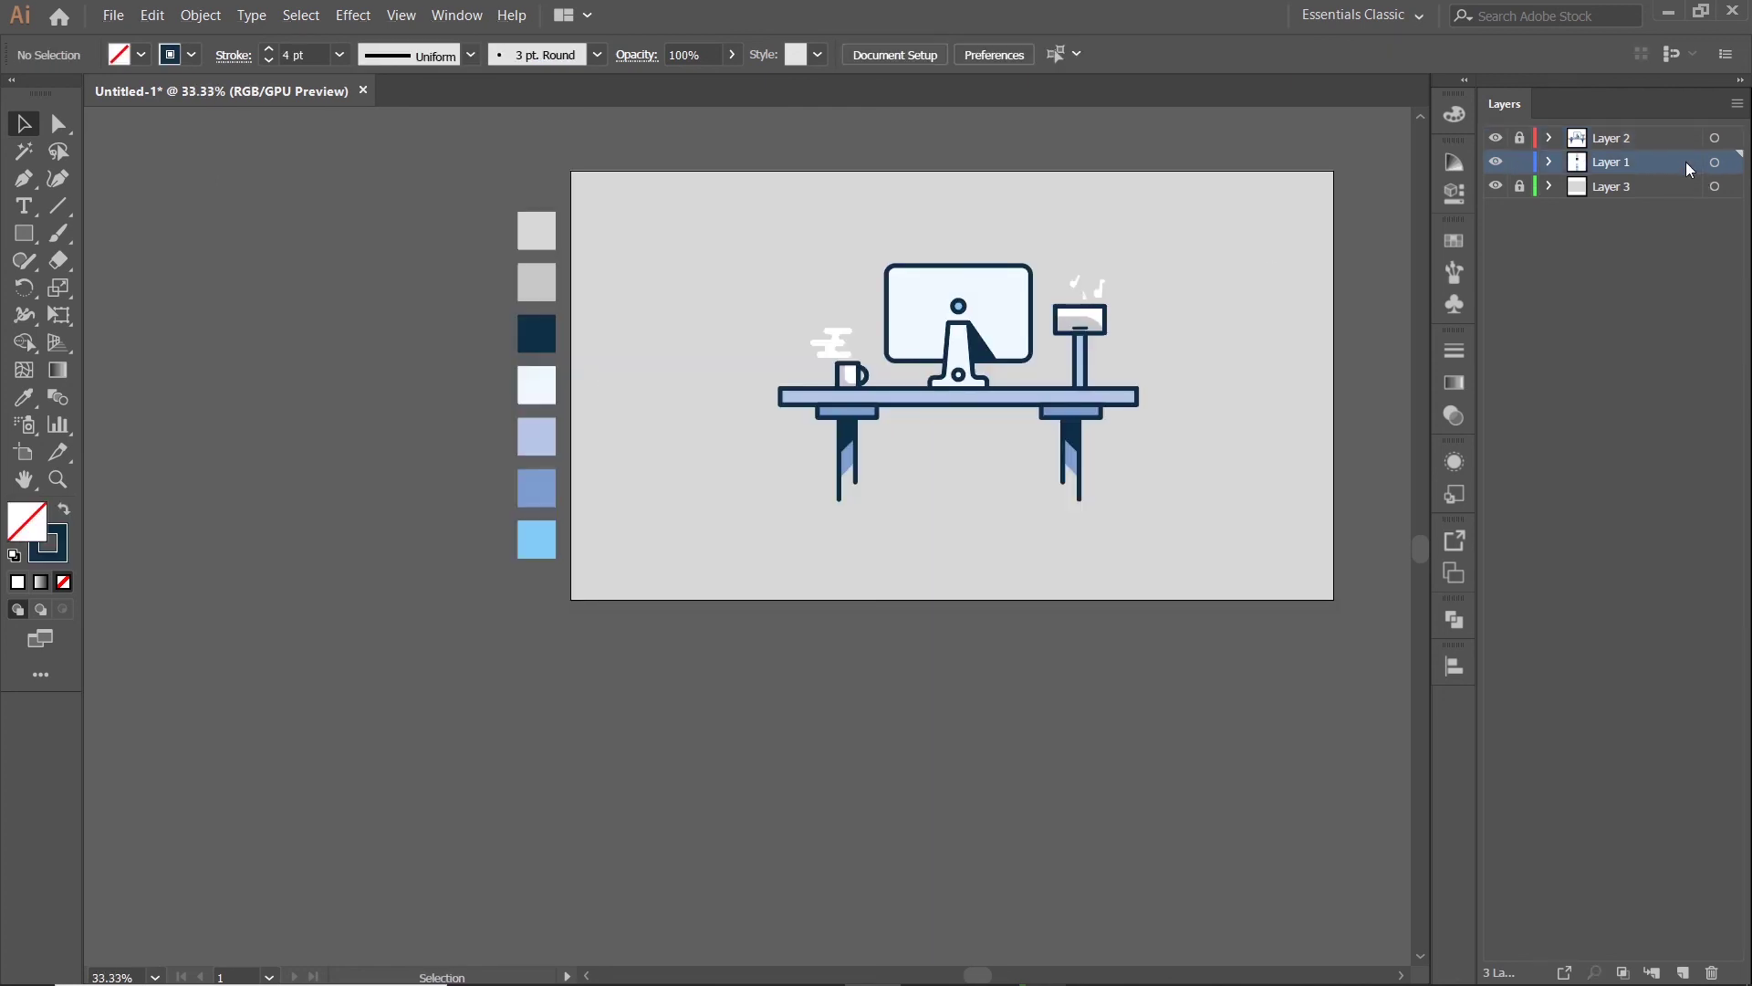
- Draw a circle with the Ellipse tool, filled light grey with no stroke
{"action": "left_click", "coordinate": [23, 236]}
{"action": "left_click", "coordinate": [119, 290]}
{"action": "left_click_drag", "start_coordinate": [880, 361], "coordinate": [1109, 430]}
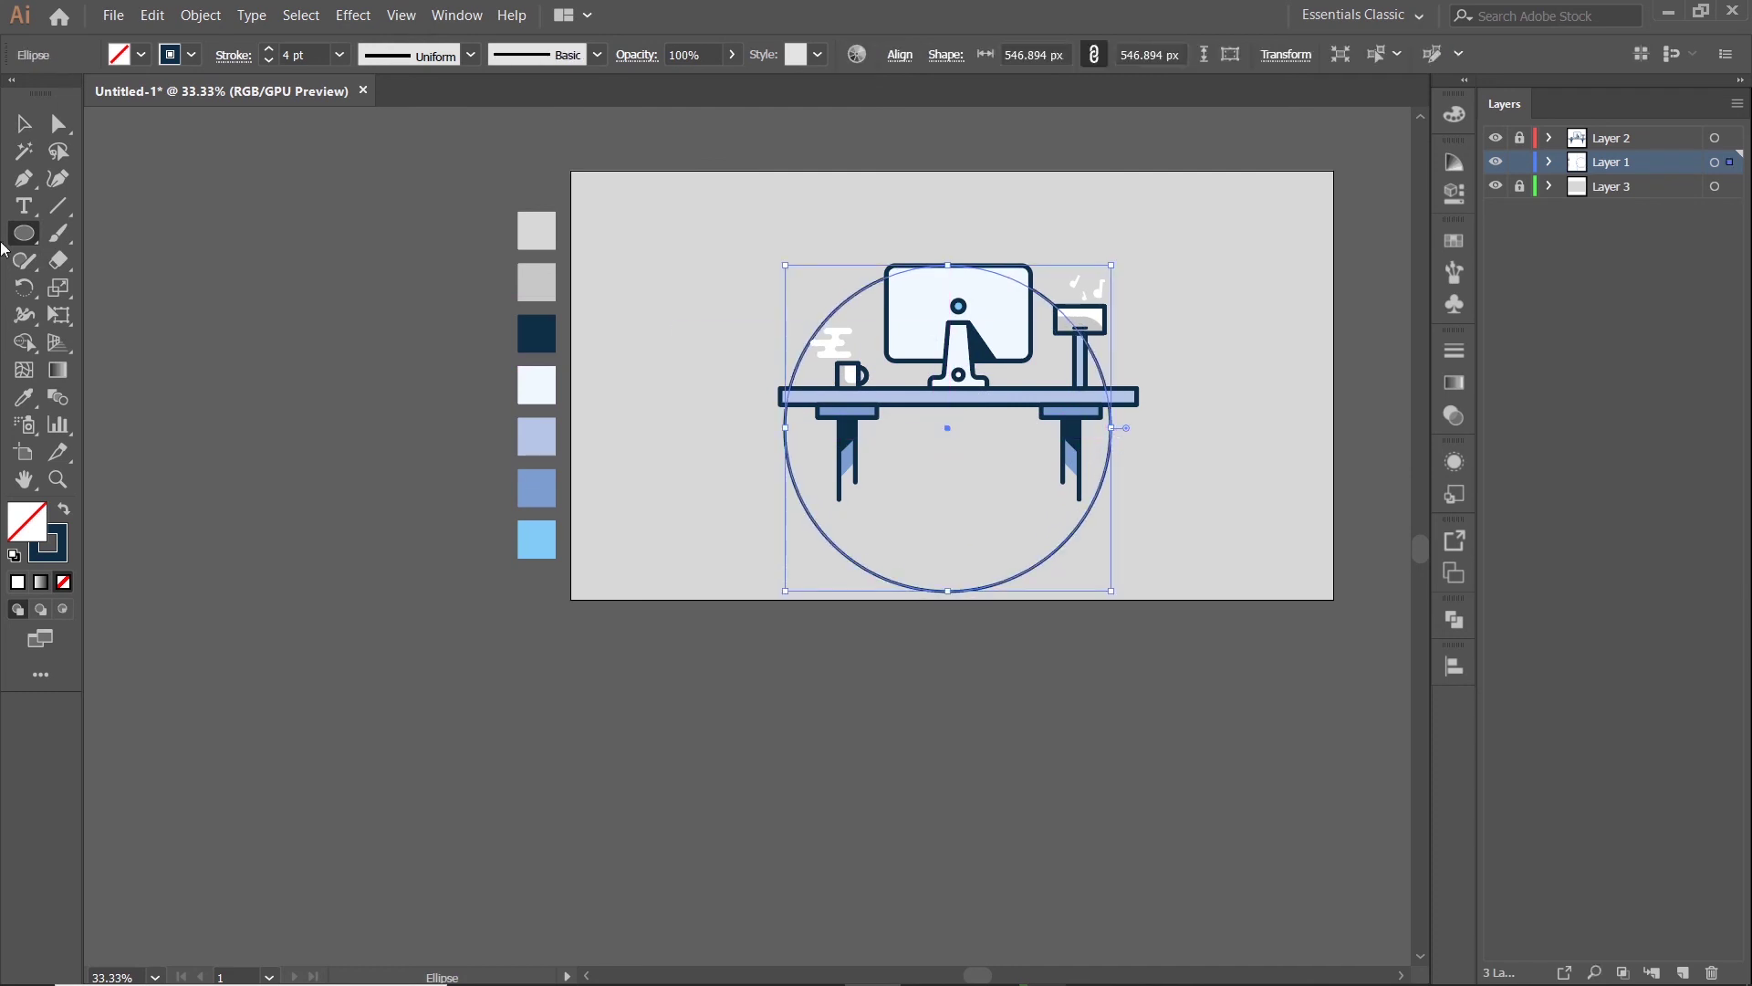
{"action": "left_click", "coordinate": [24, 398]}
{"action": "left_click", "coordinate": [537, 282]}
{"action": "key", "text": "v"}
{"action": "left_click", "coordinate": [262, 164]}
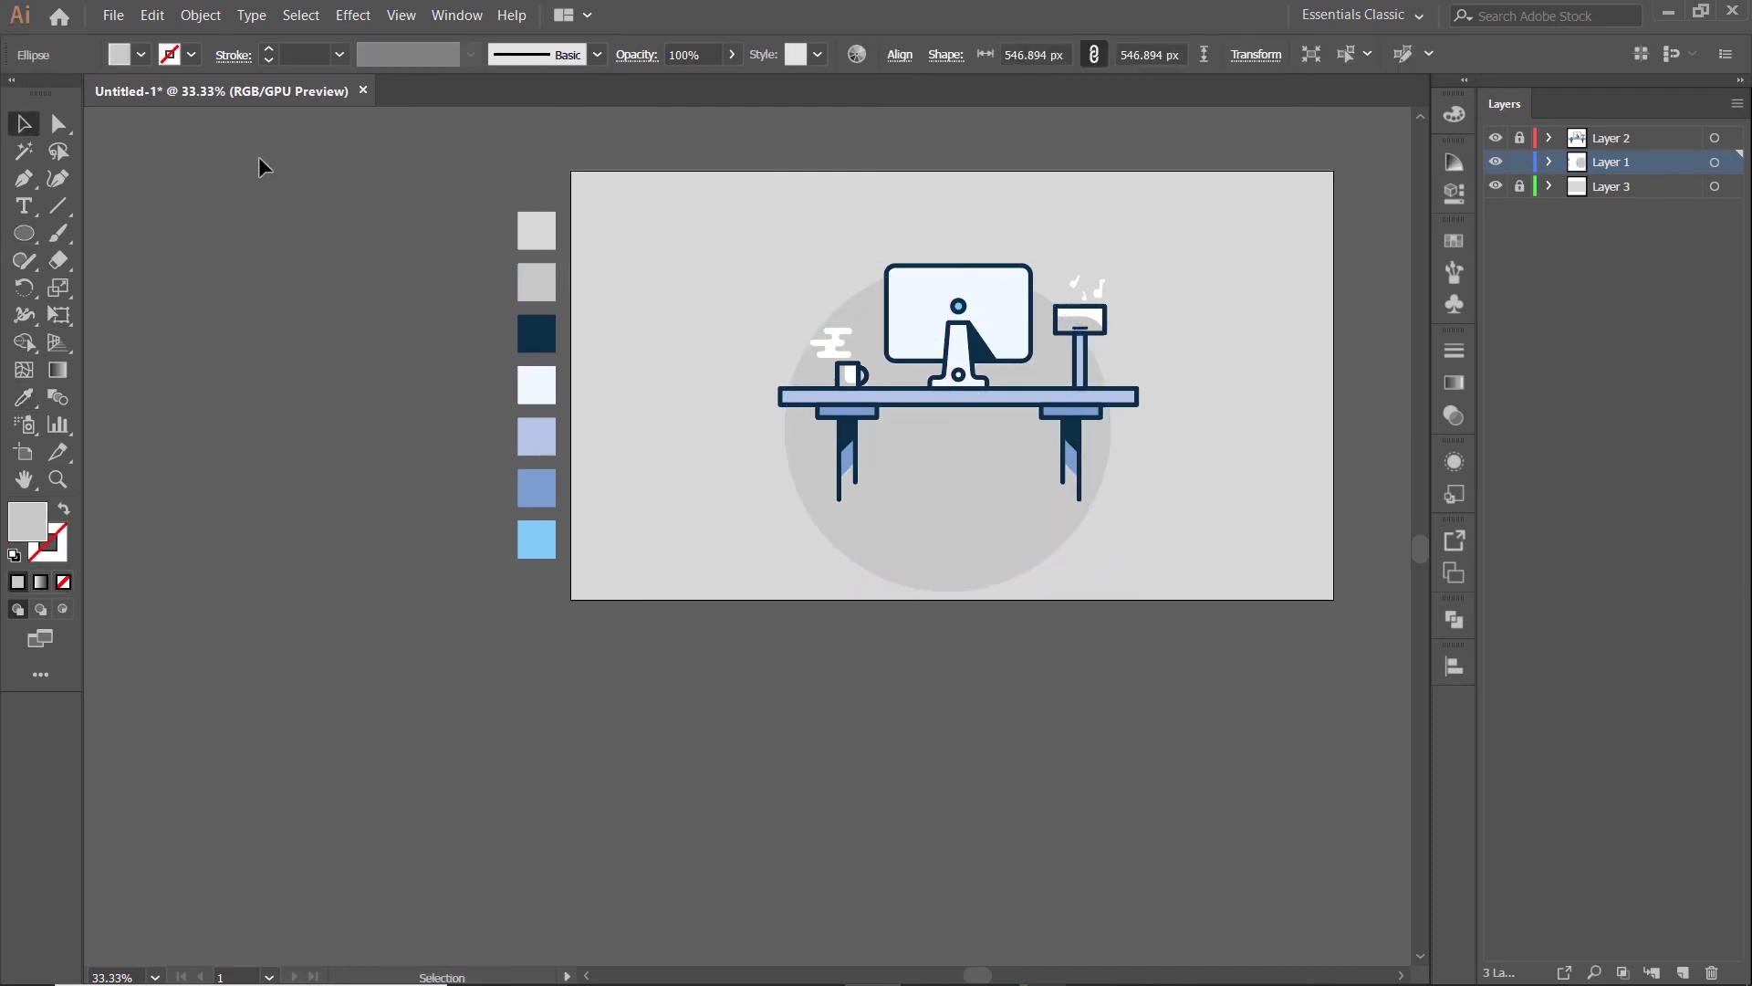
- Resize and centre the grey circle behind the desk illustration
{"action": "key", "text": "ctrl+="}
{"action": "left_click_drag", "start_coordinate": [825, 599], "coordinate": [836, 544]}
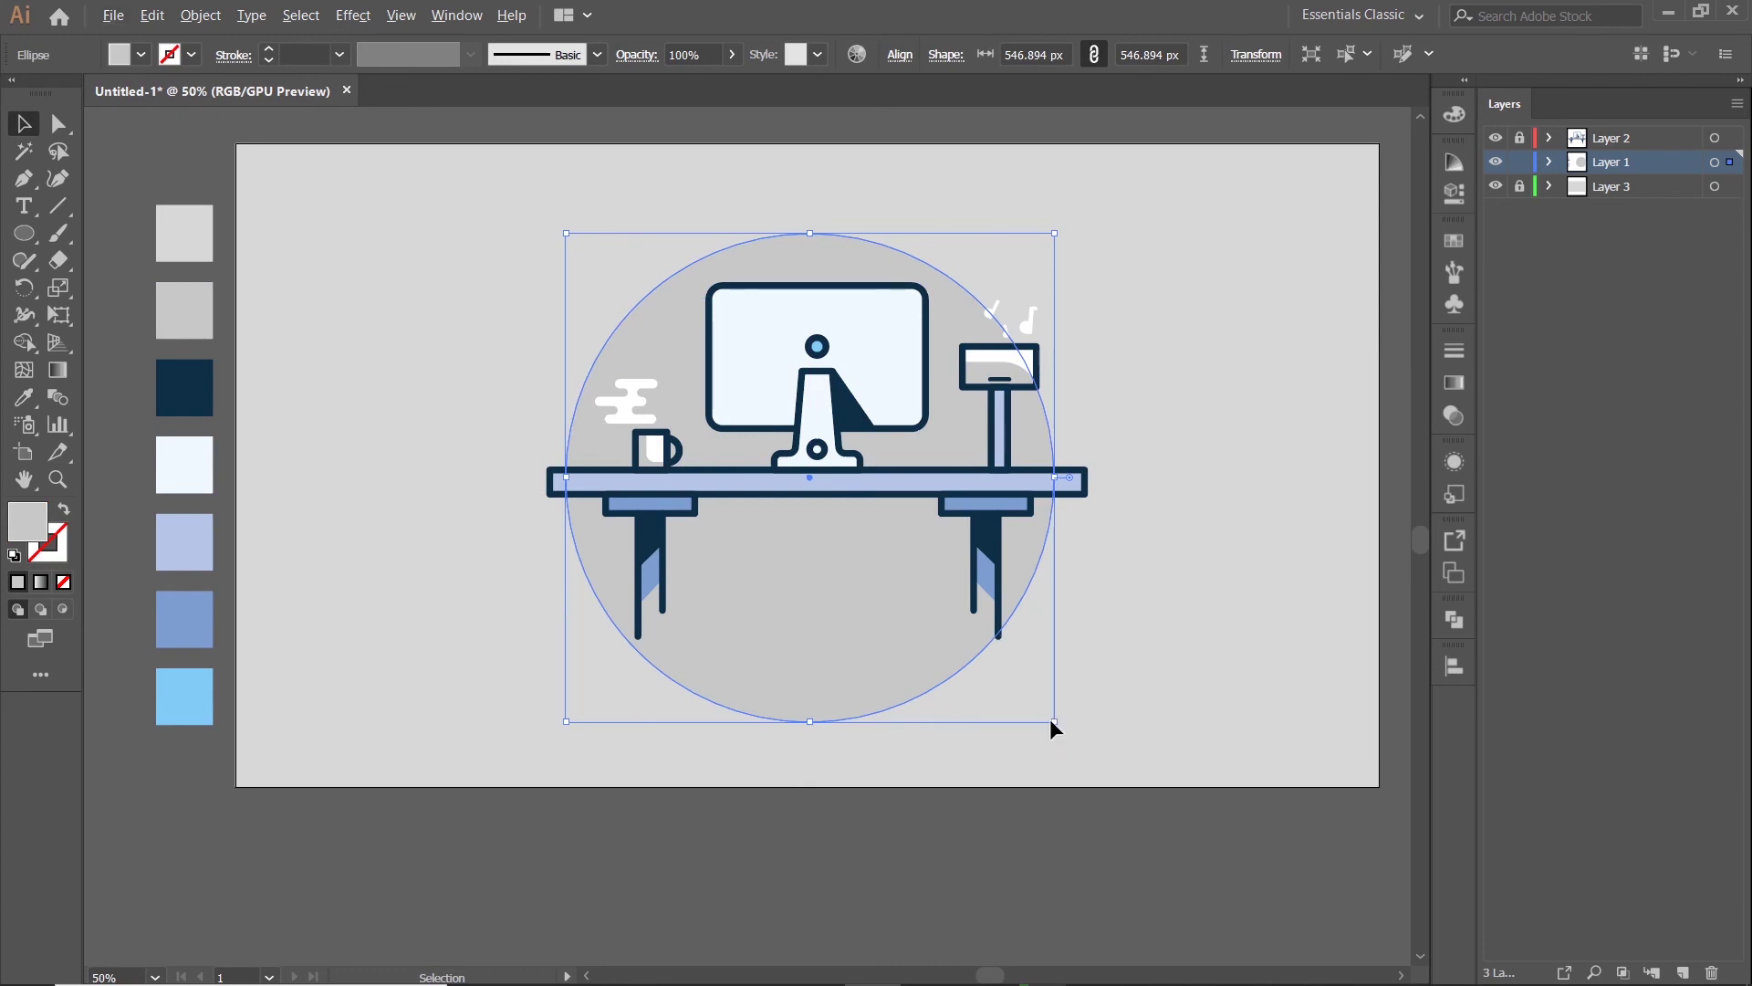
{"action": "left_click_drag", "start_coordinate": [1054, 721], "coordinate": [1013, 680]}
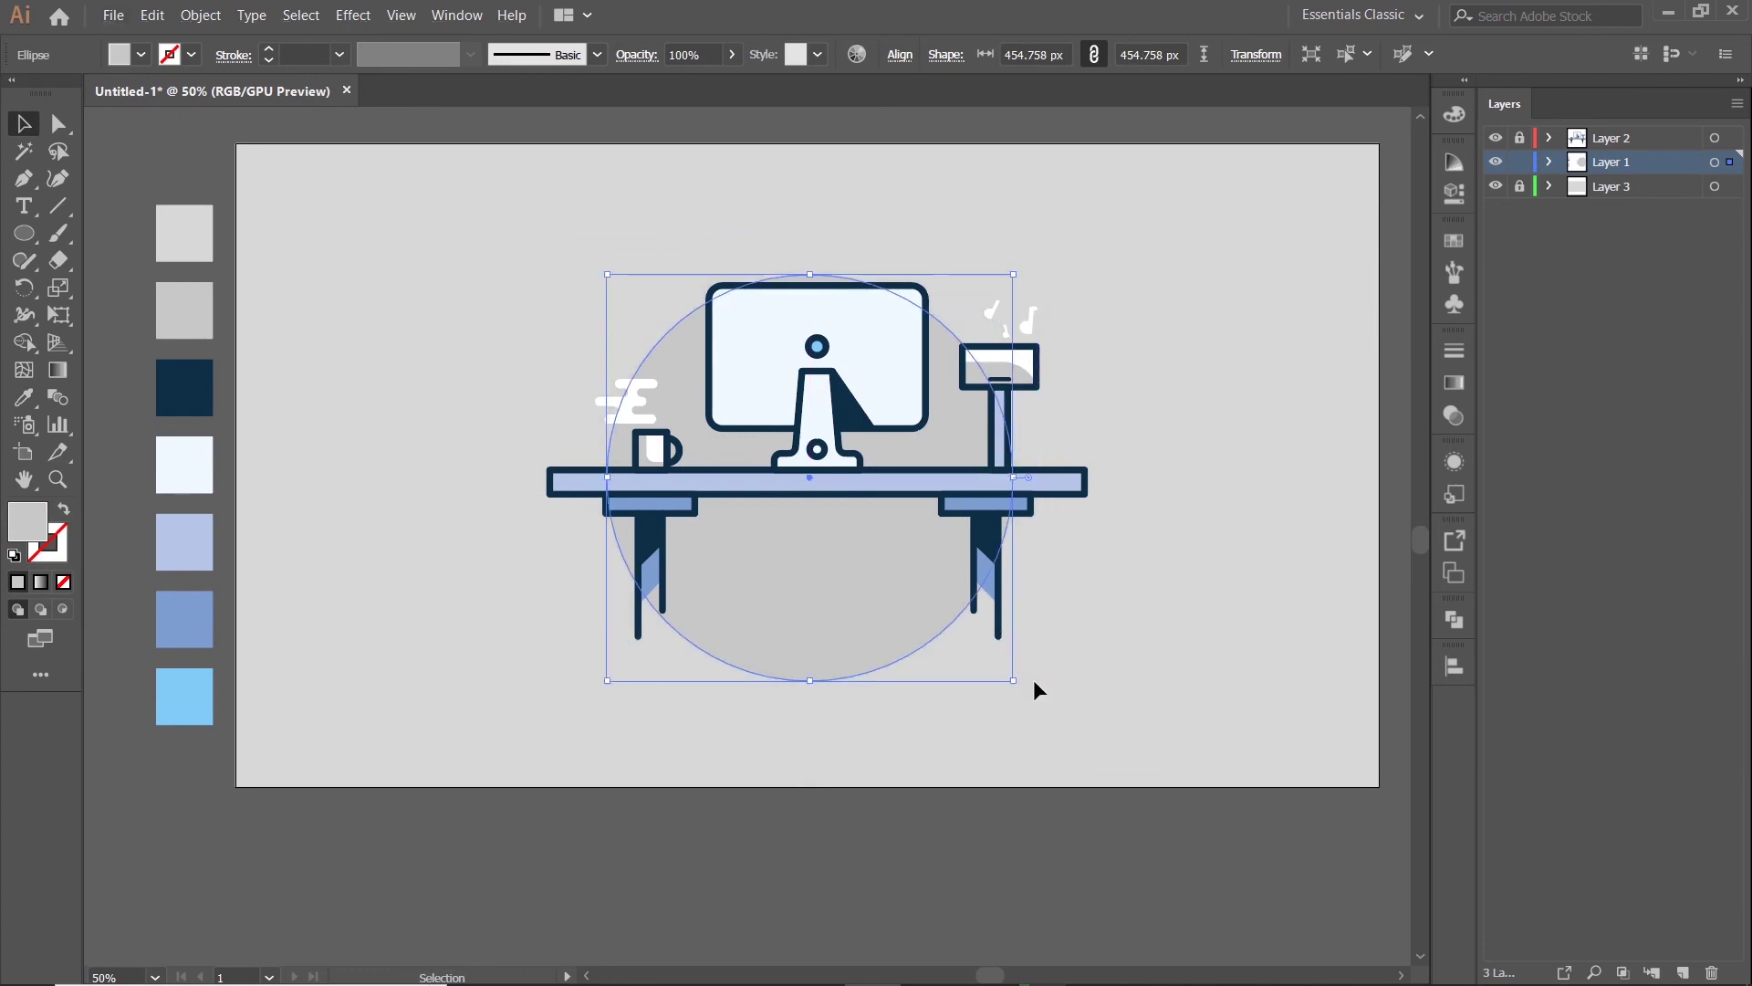
{"action": "left_click_drag", "start_coordinate": [812, 579], "coordinate": [820, 571]}
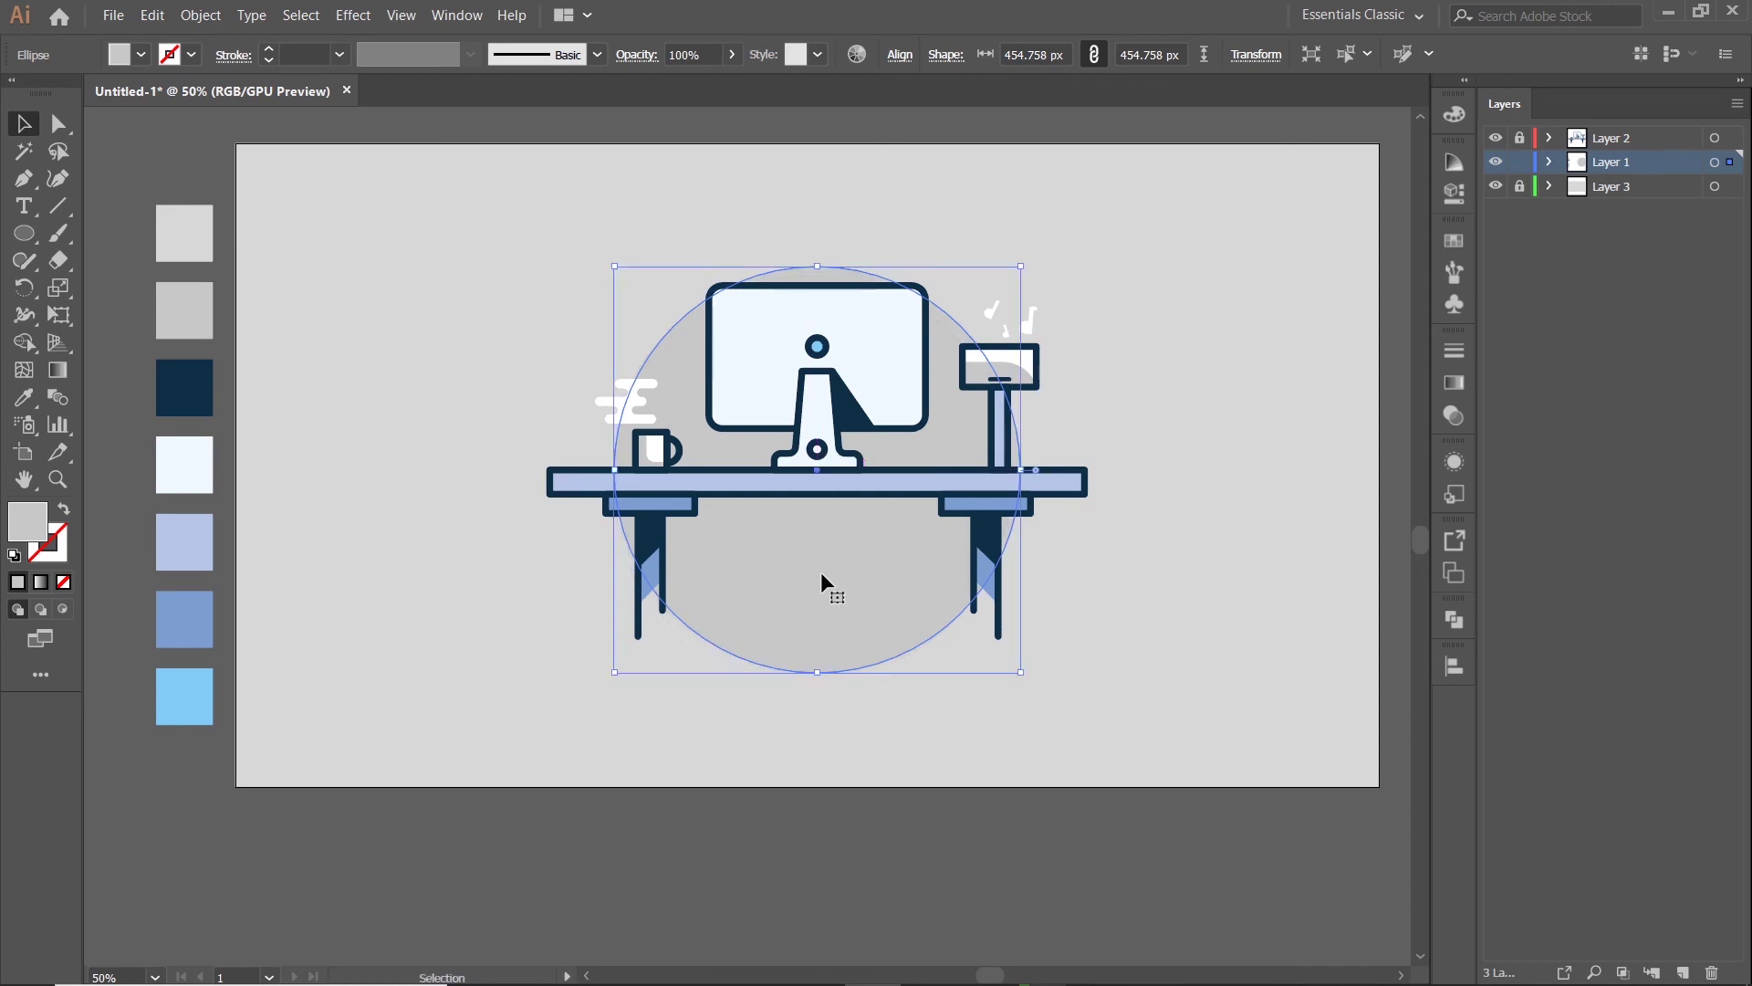
{"action": "key", "text": "Up"}
{"action": "key", "text": "Up"}
{"action": "key", "text": "Up"}
{"action": "key", "text": "Up"}
{"action": "key", "text": "Up"}
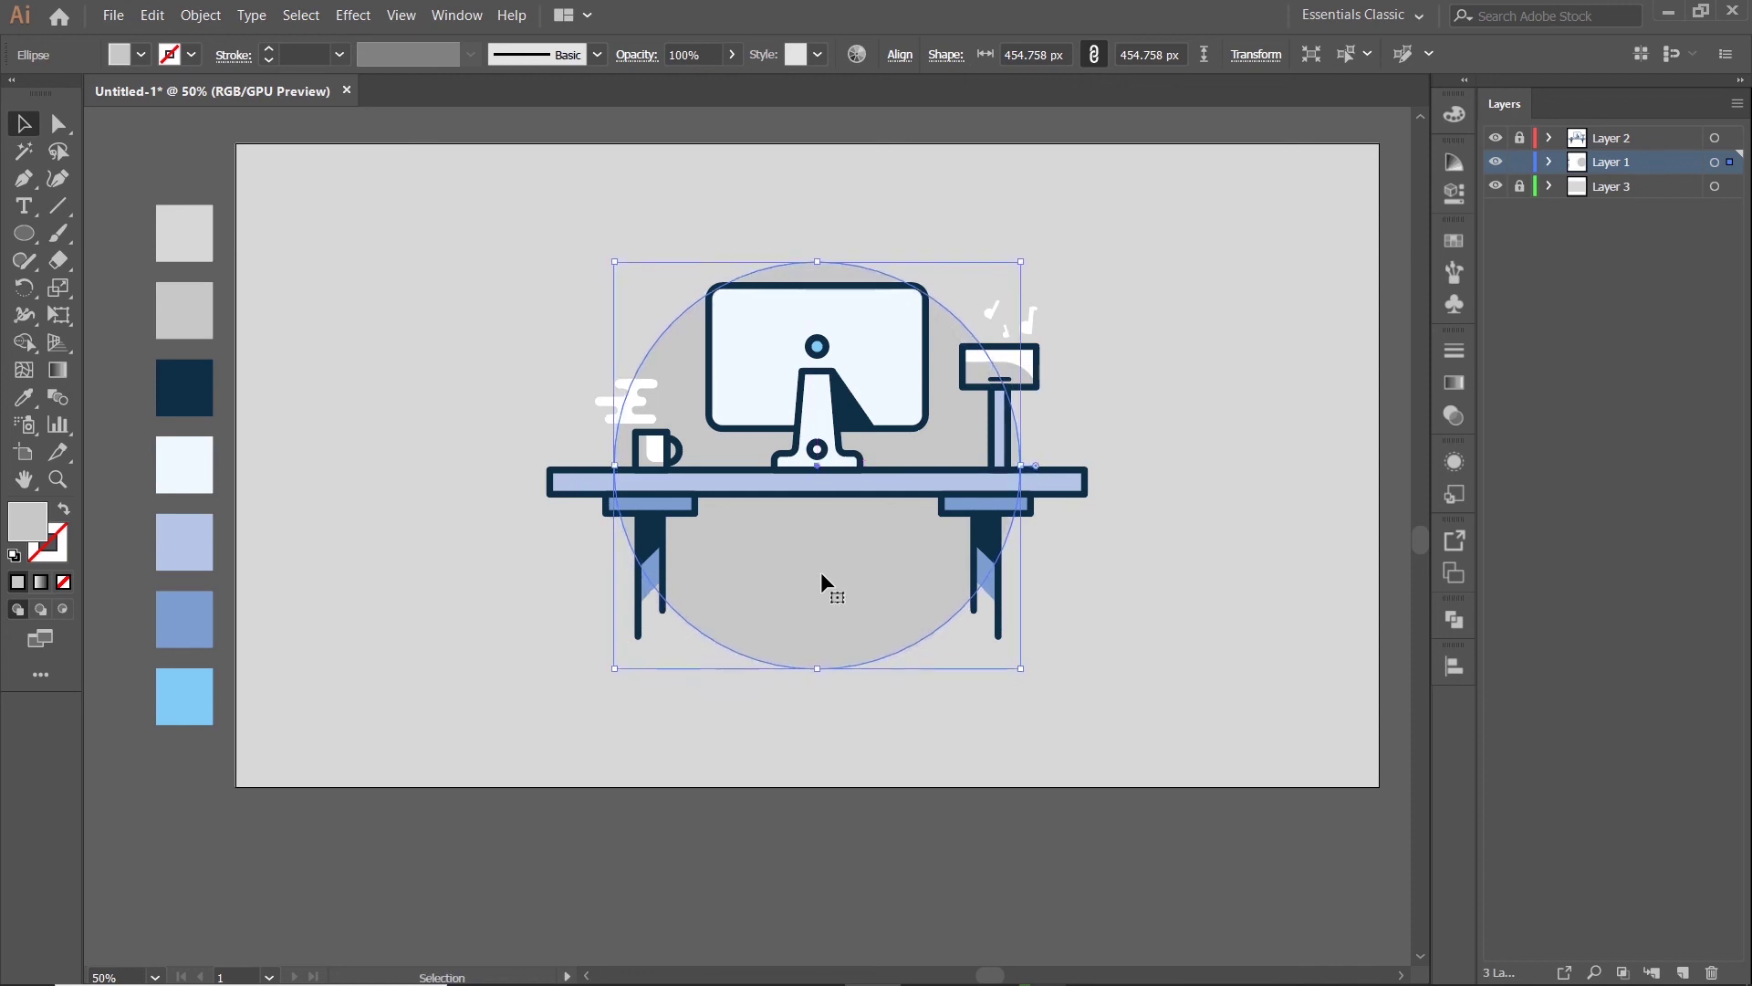
{"action": "key", "text": "Up"}
{"action": "key", "text": "Up"}
{"action": "key", "text": "Up"}
{"action": "key", "text": "Up"}
{"action": "key", "text": "Up"}
{"action": "key", "text": "Up"}
{"action": "key", "text": "Up"}
{"action": "key", "text": "Up"}
{"action": "key", "text": "Up"}
{"action": "key", "text": "Up"}
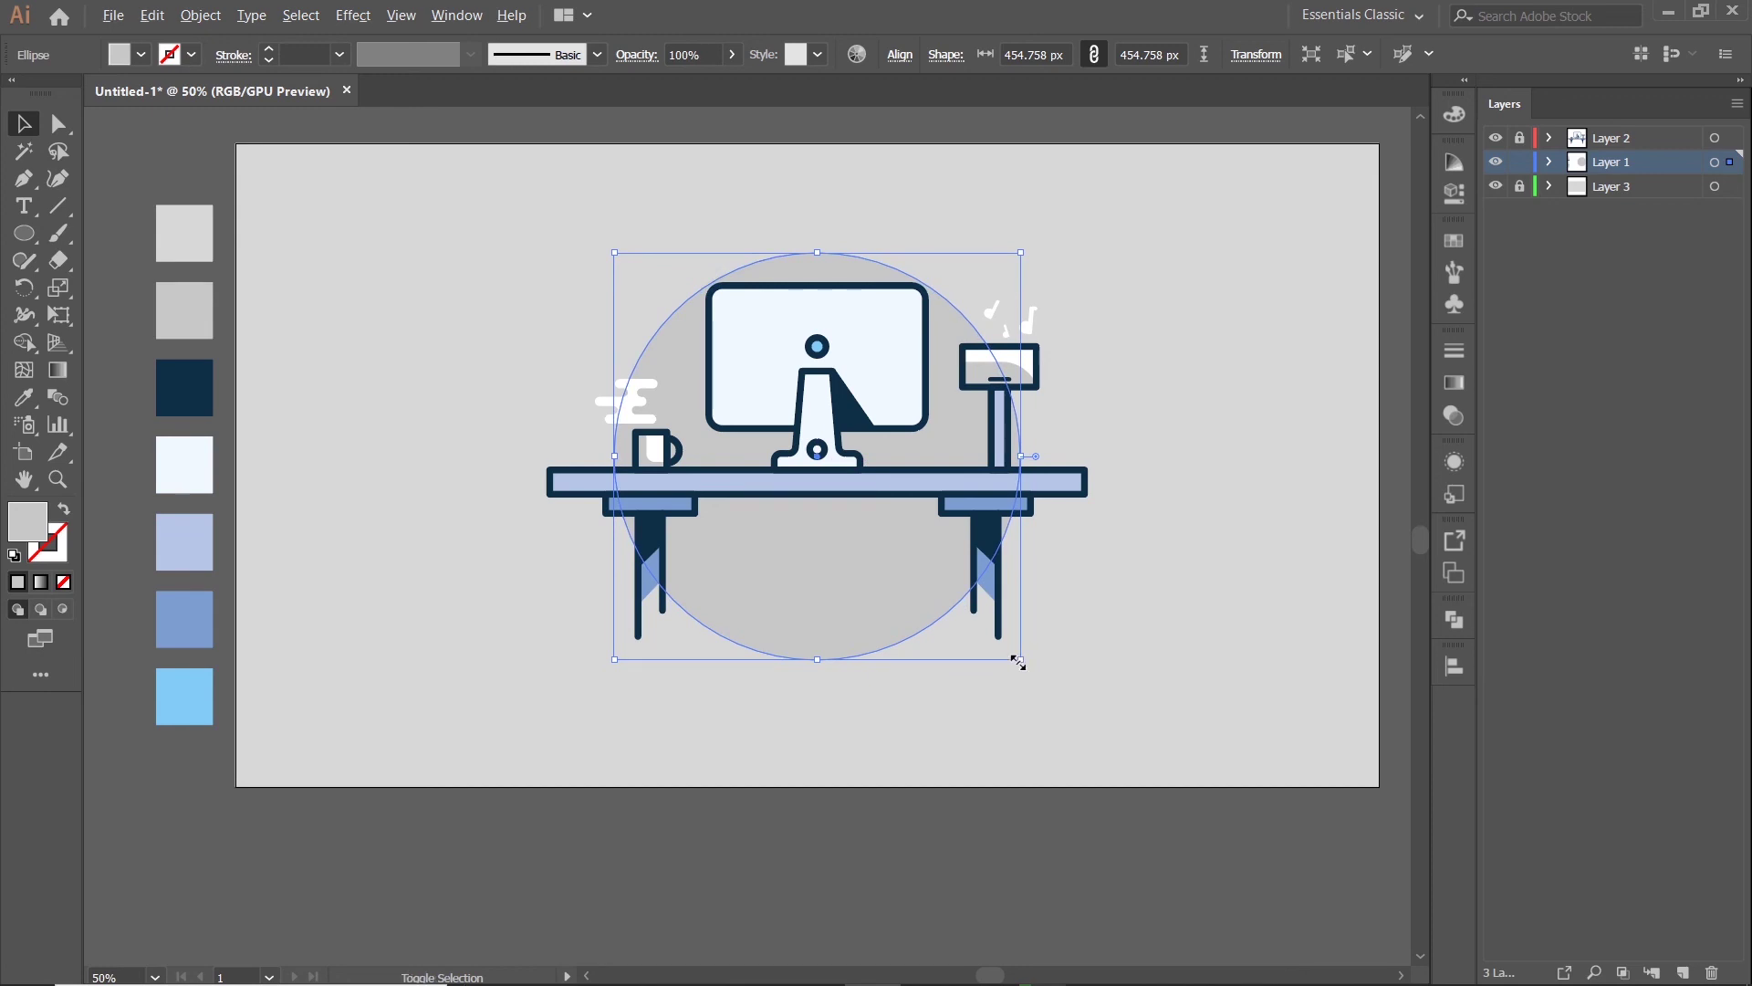
{"action": "left_click_drag", "start_coordinate": [1018, 662], "coordinate": [1038, 678]}
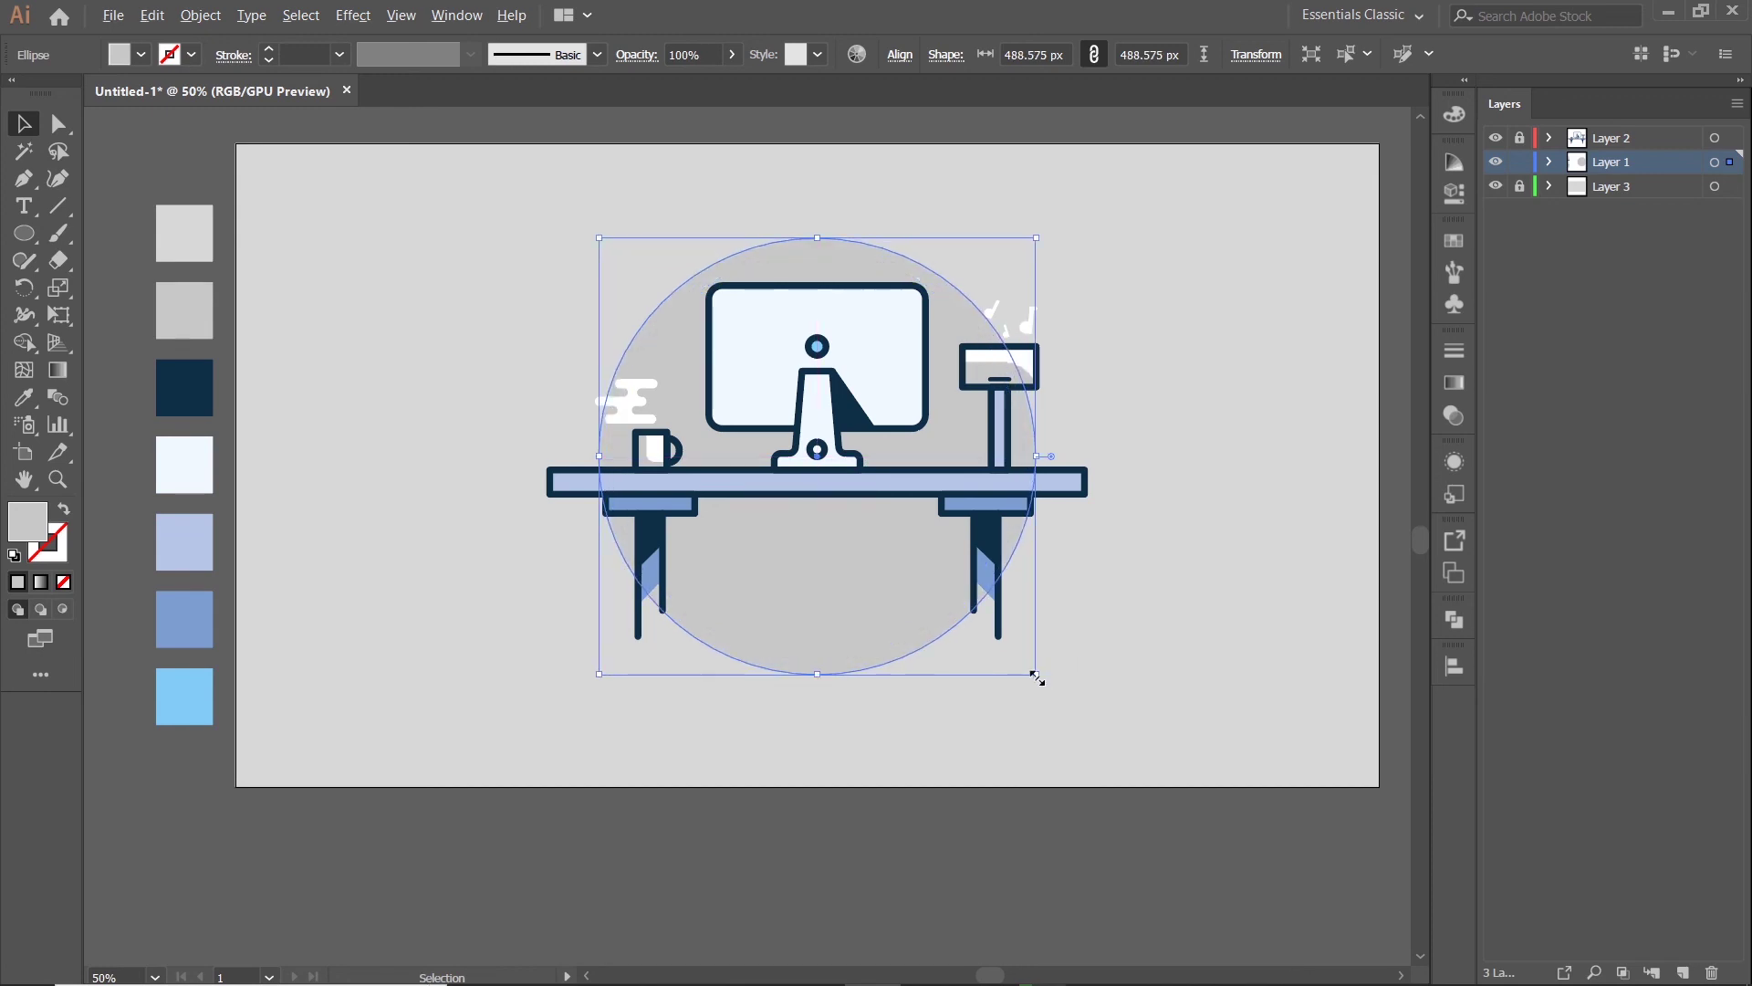
{"action": "left_click_drag", "start_coordinate": [1037, 678], "coordinate": [1024, 664]}
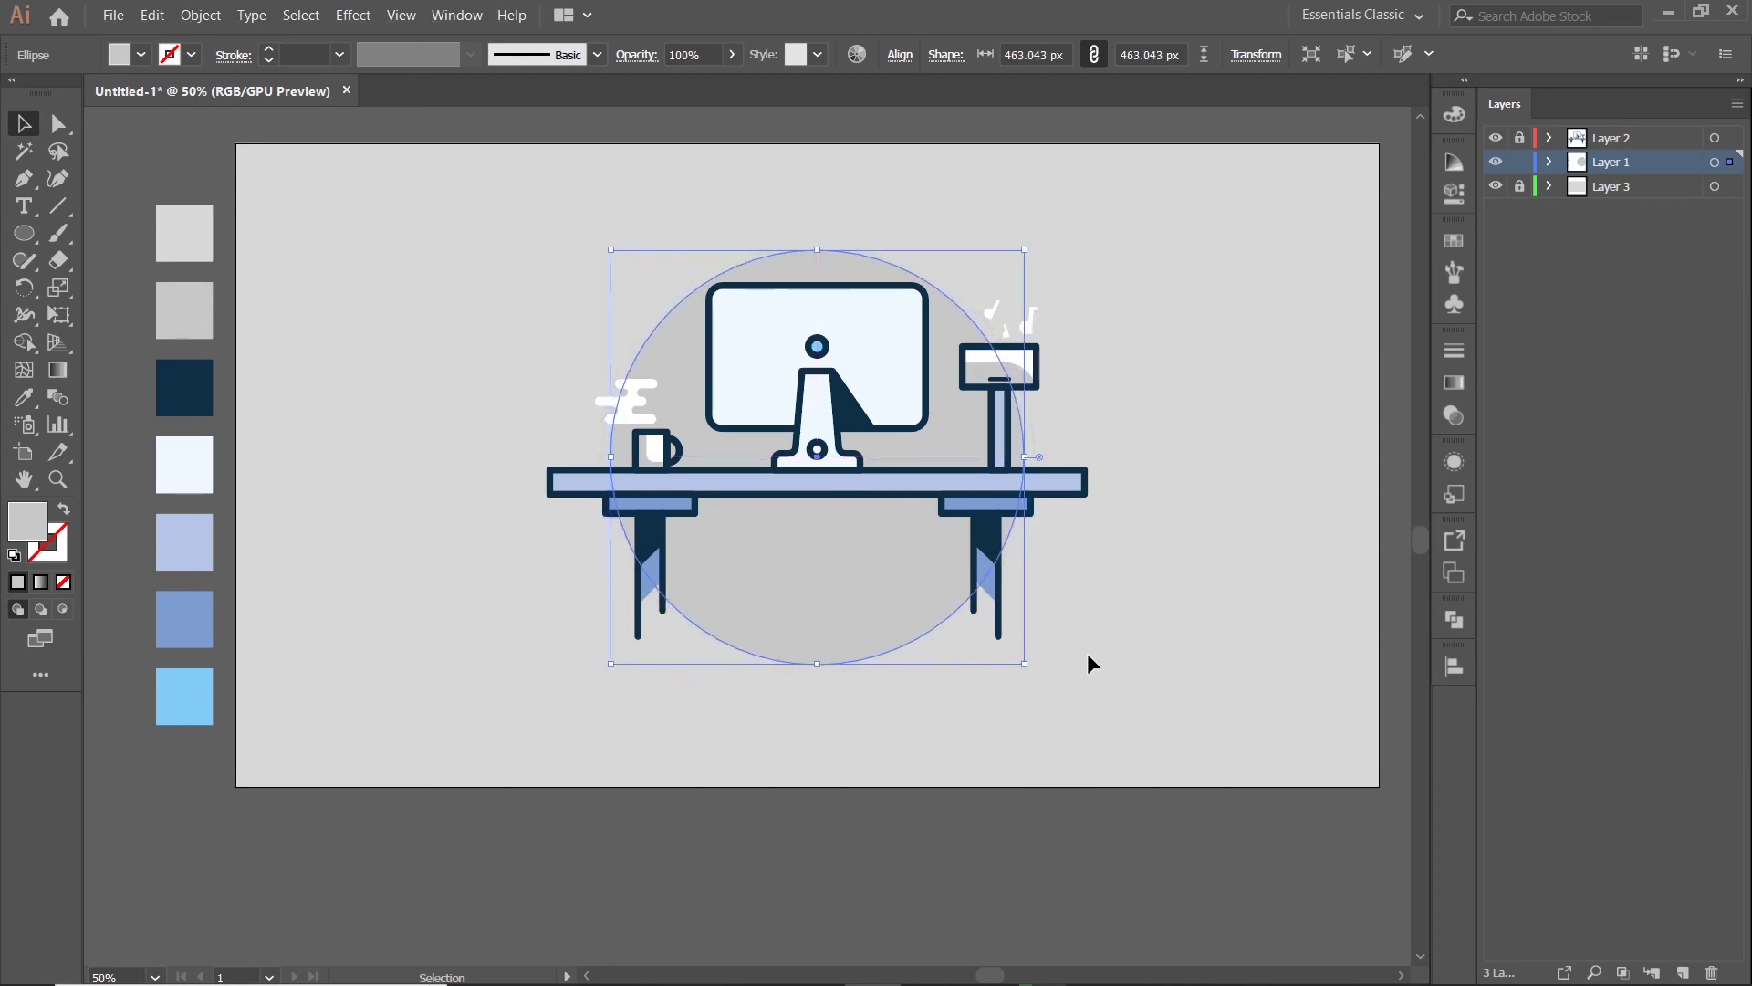
{"action": "key", "text": "Down"}
{"action": "key", "text": "Down"}
{"action": "key", "text": "Down"}
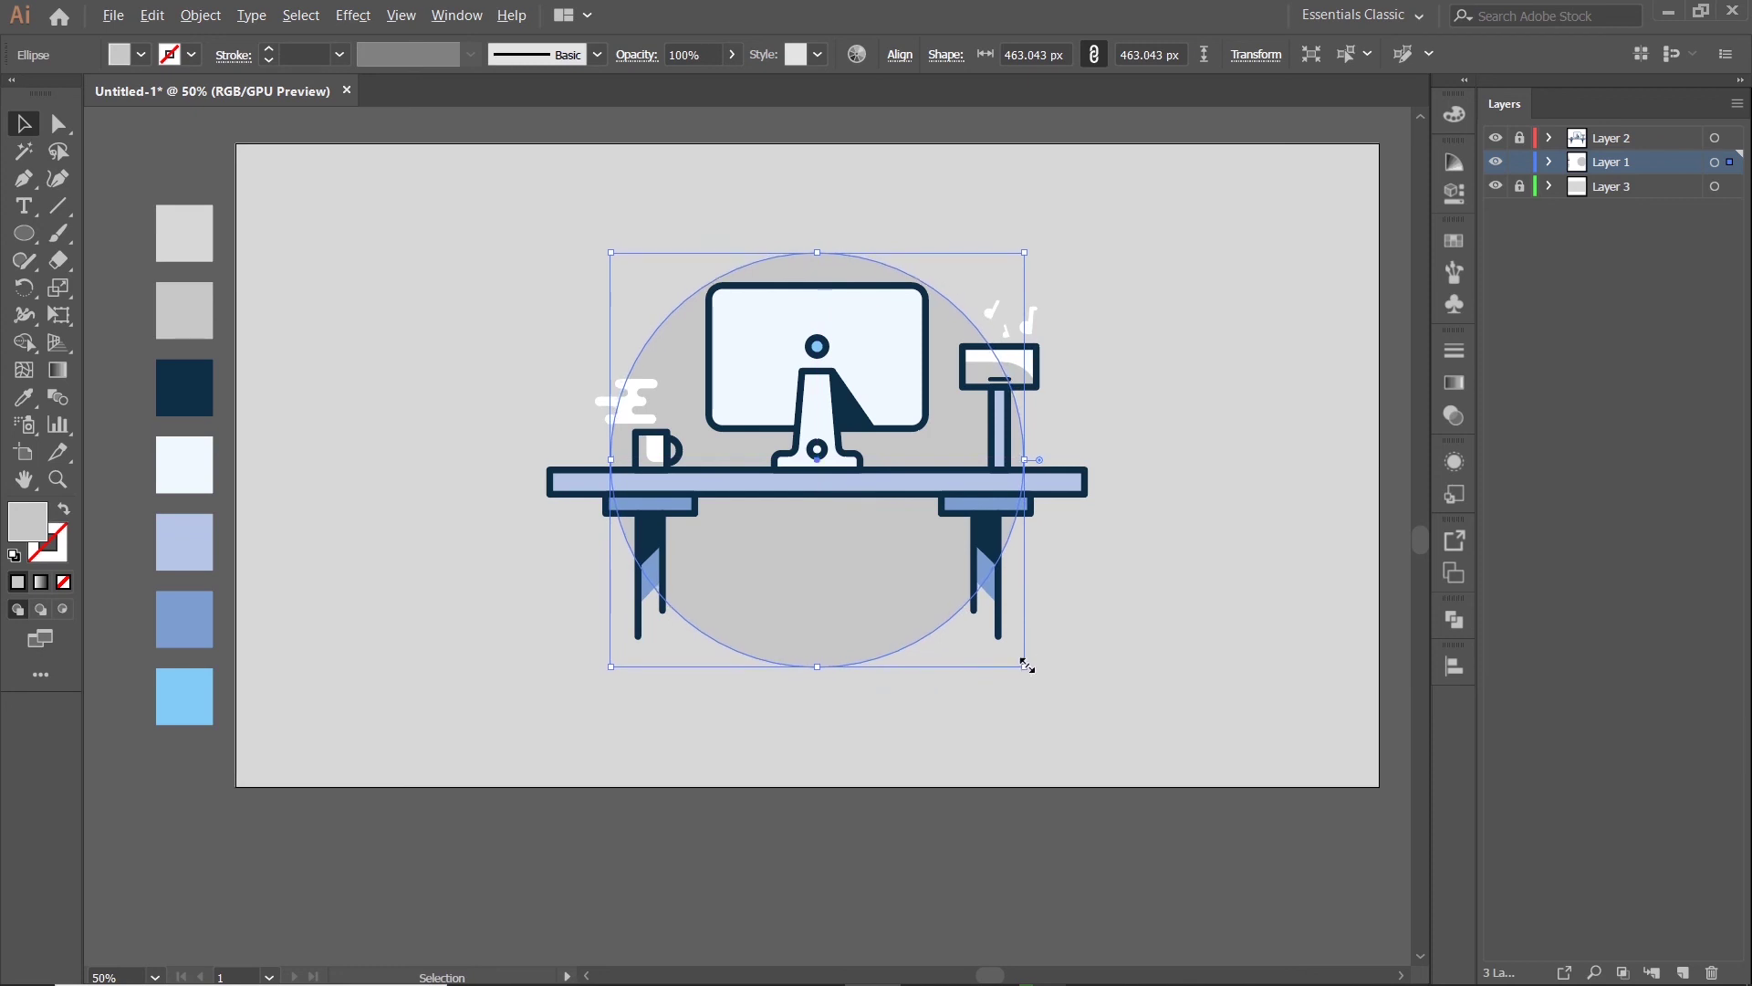
{"action": "left_click_drag", "start_coordinate": [1027, 665], "coordinate": [1031, 676]}
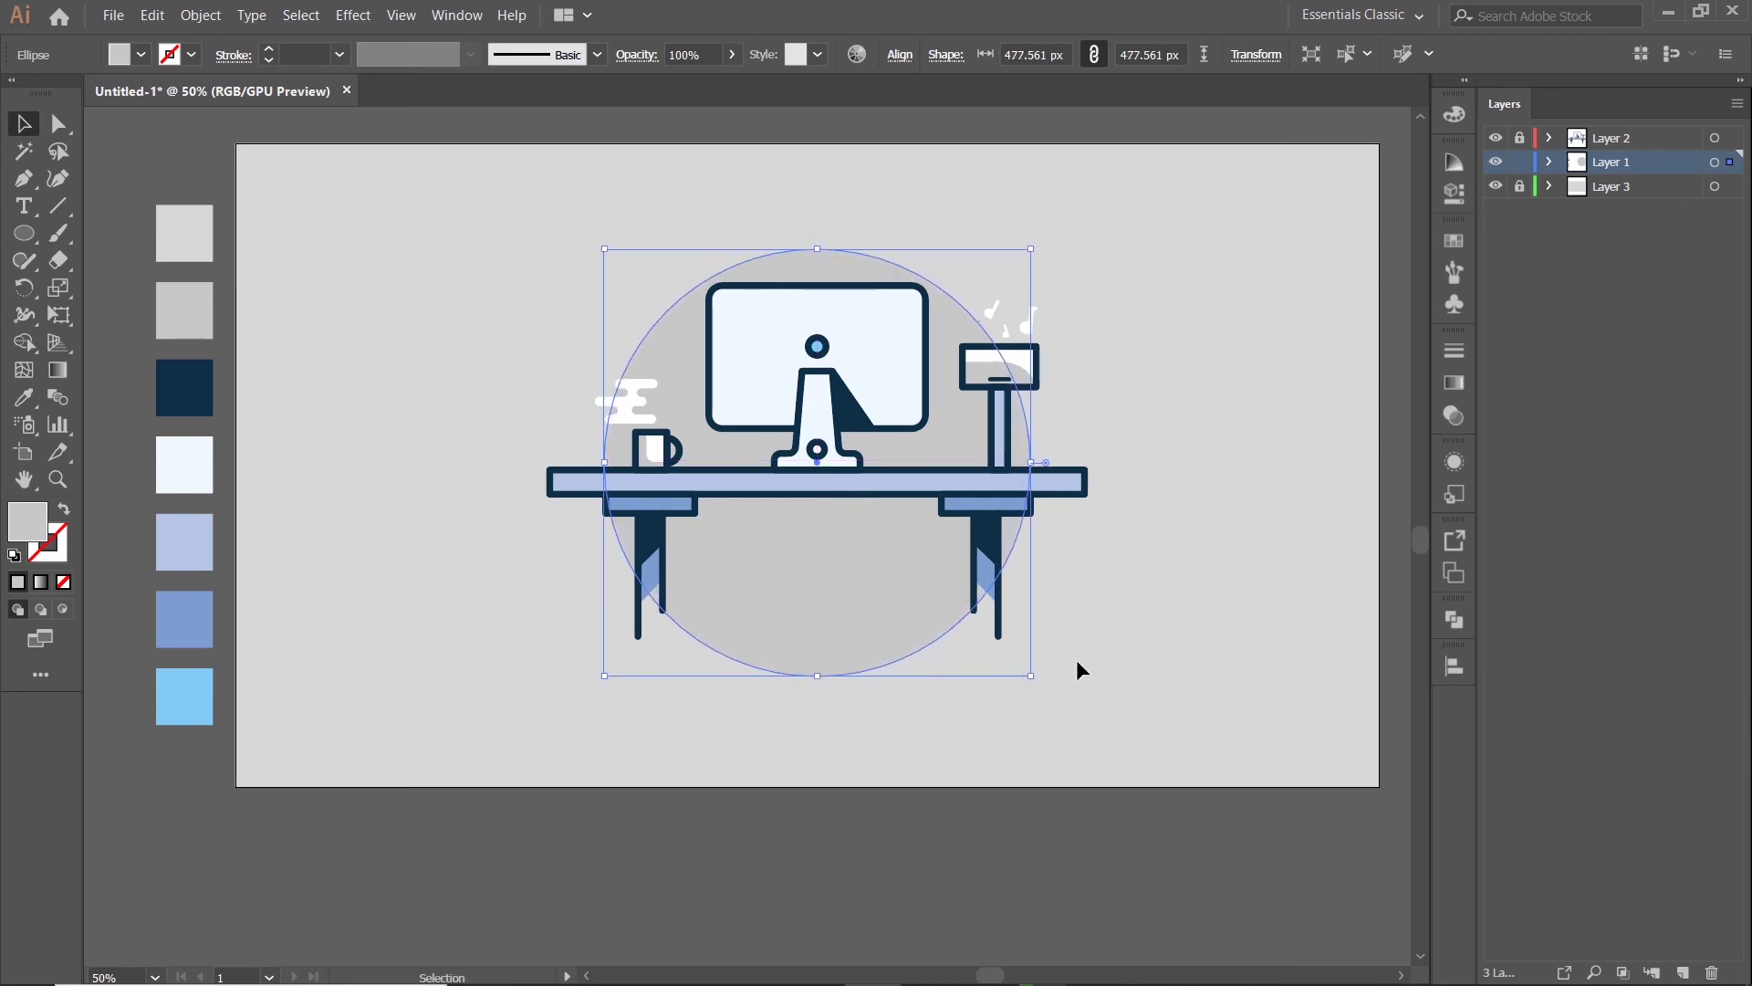
{"action": "left_click", "coordinate": [1049, 536]}
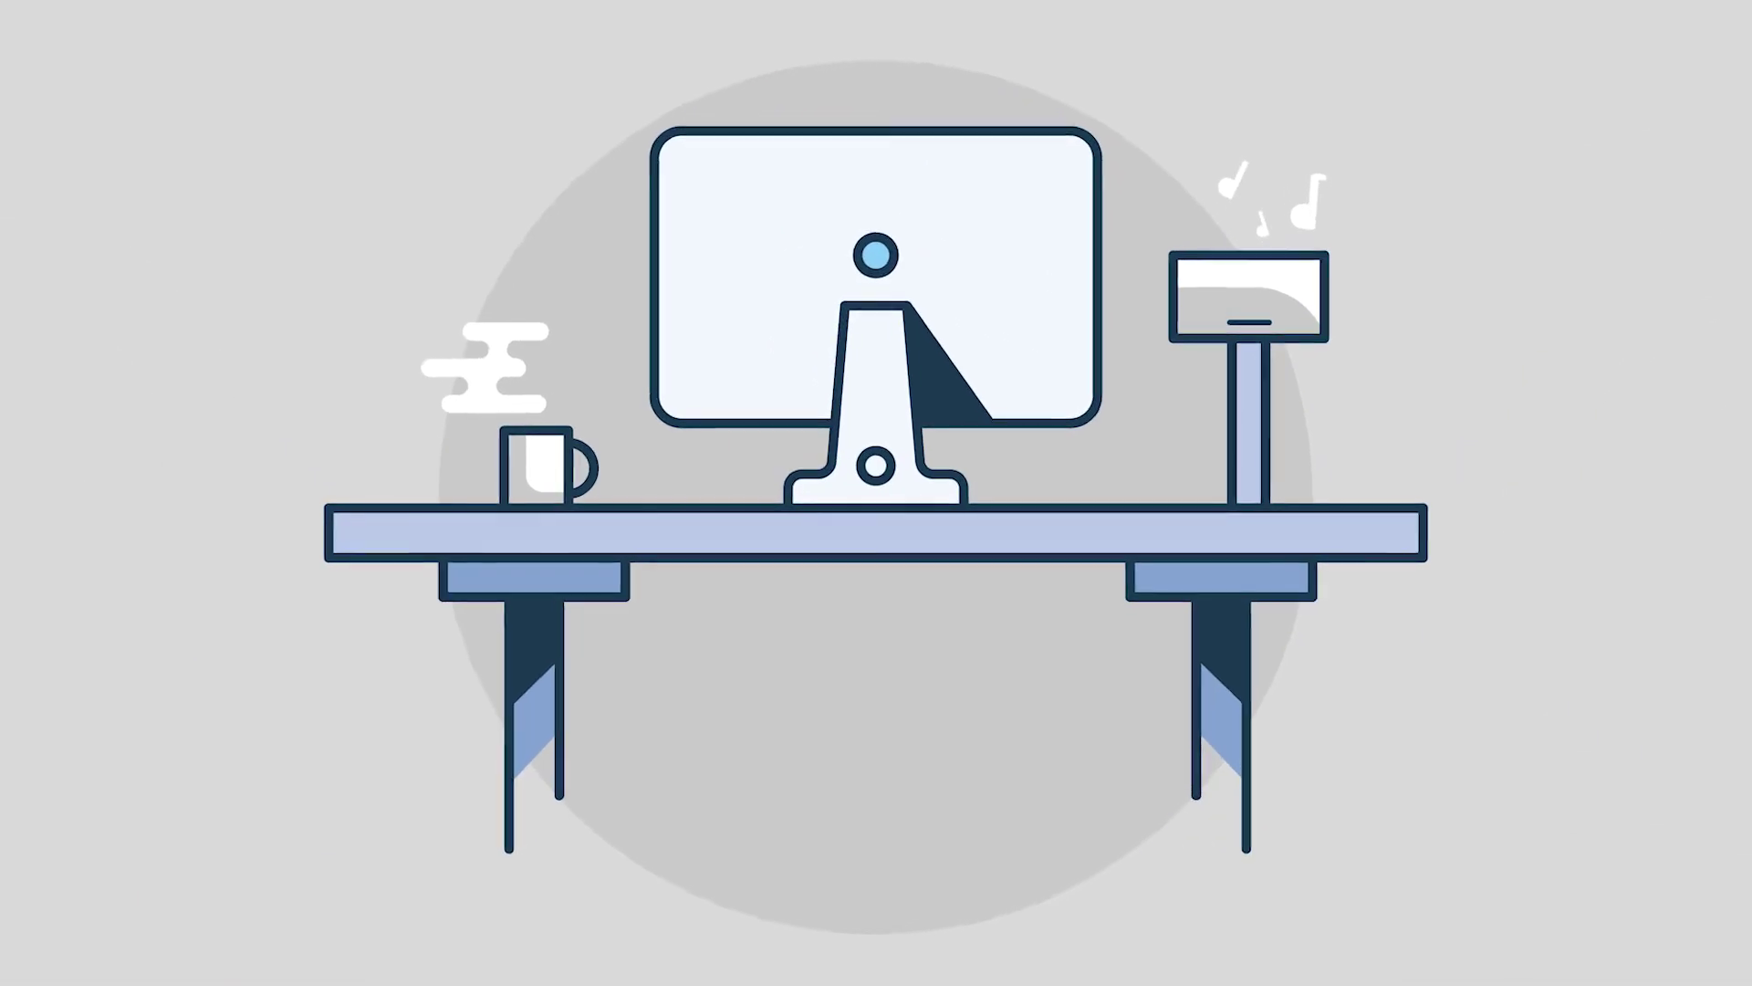